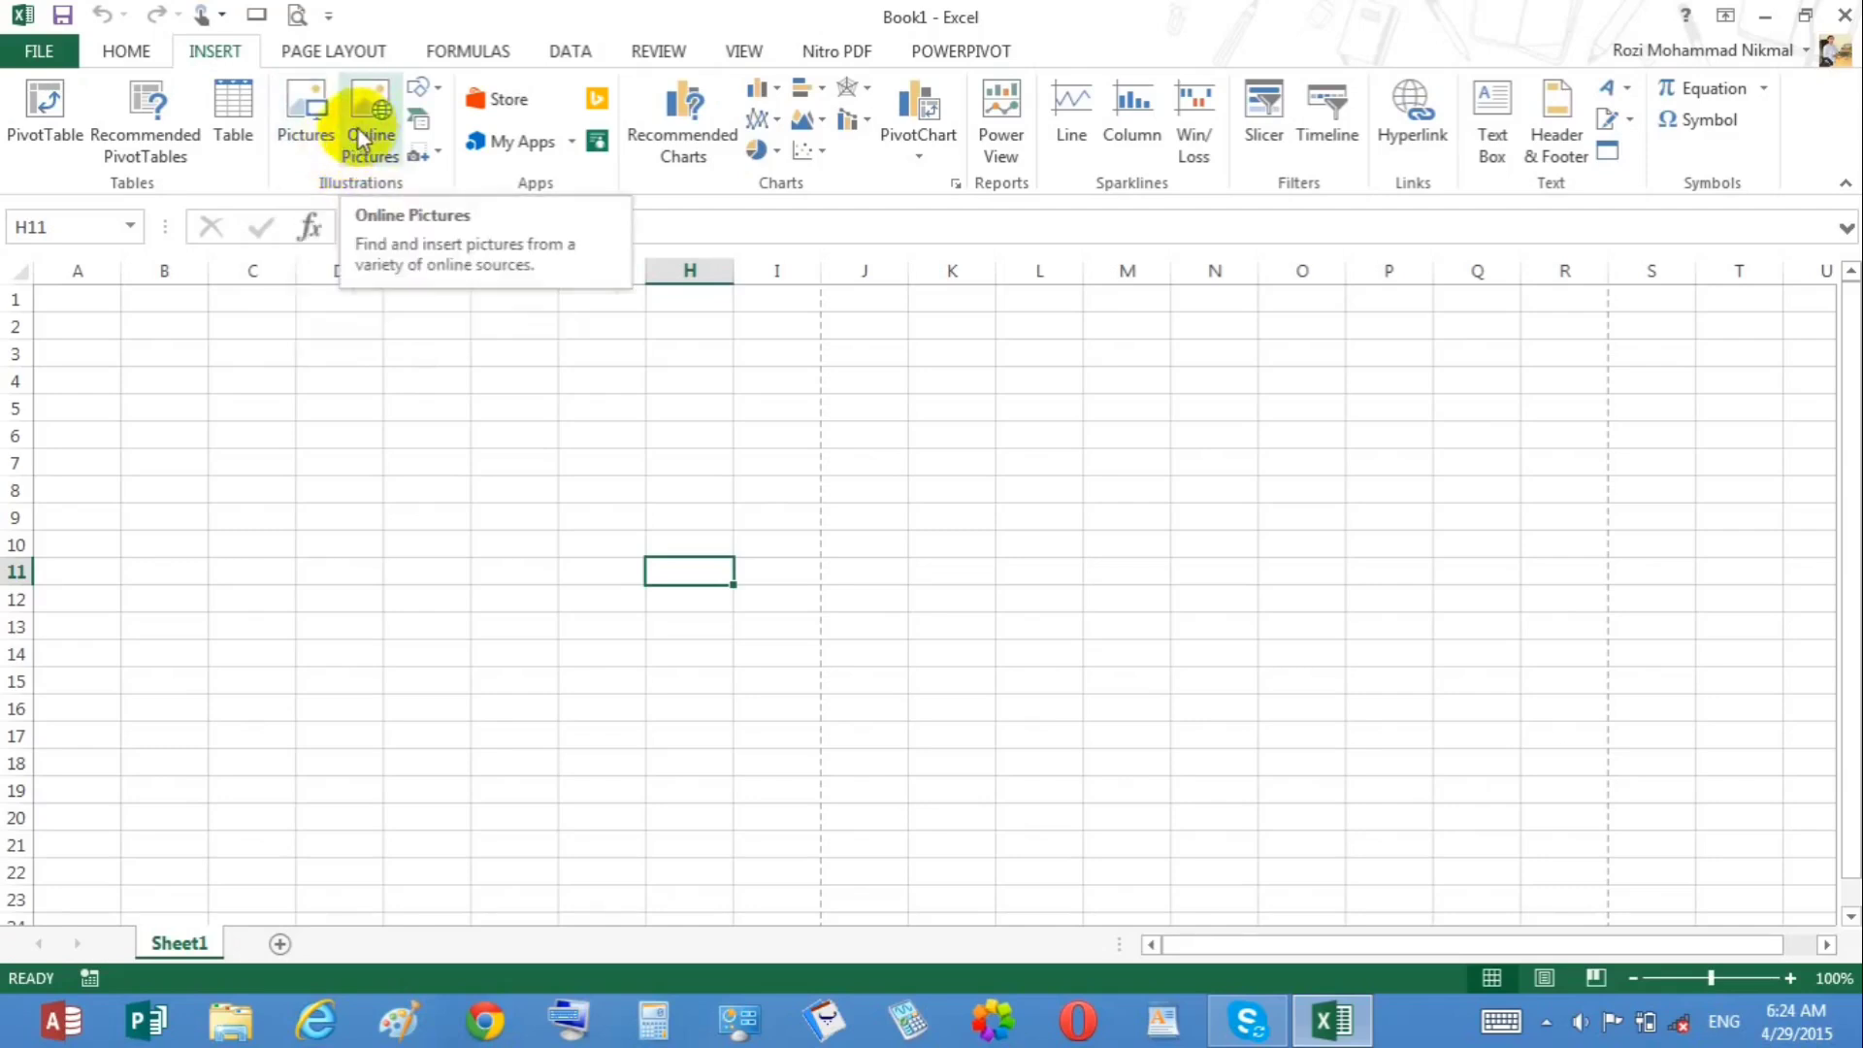
# Step: Insert the collage JPG picture from the Desktop folder into the worksheet
pyautogui.click(307, 132)
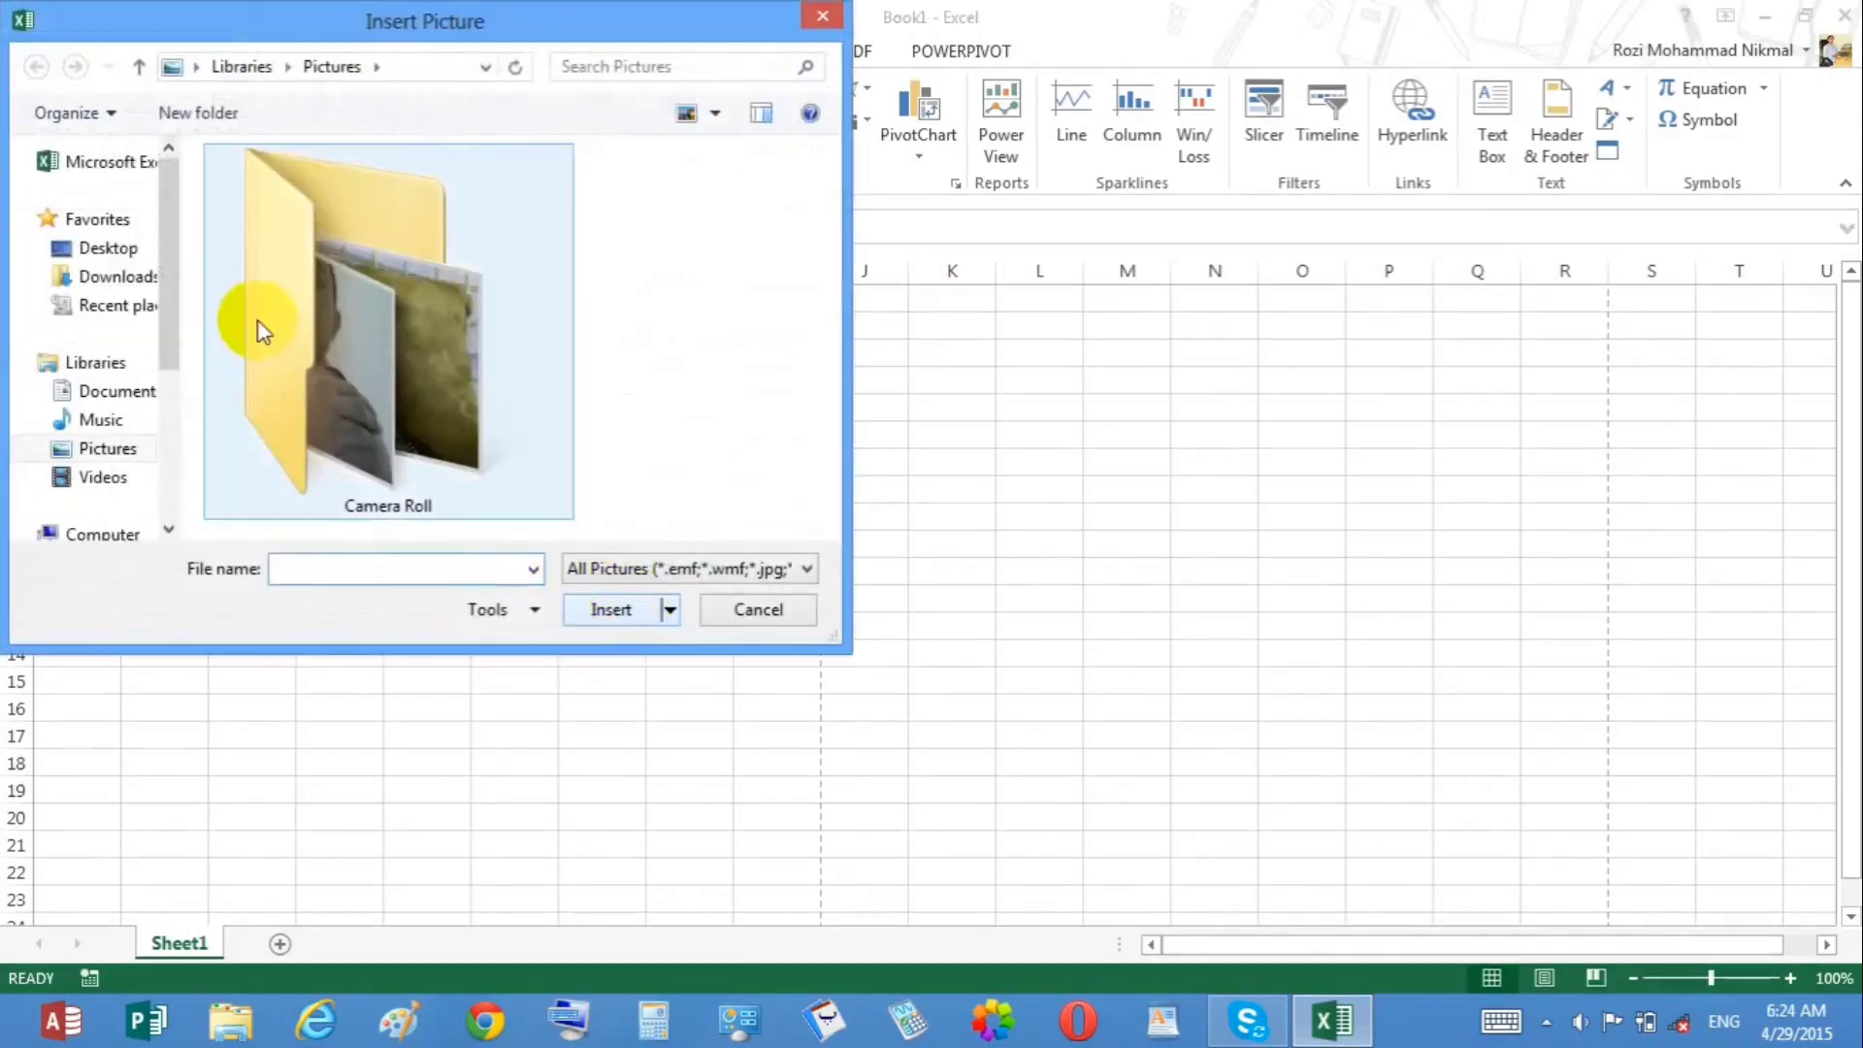
pyautogui.click(87, 250)
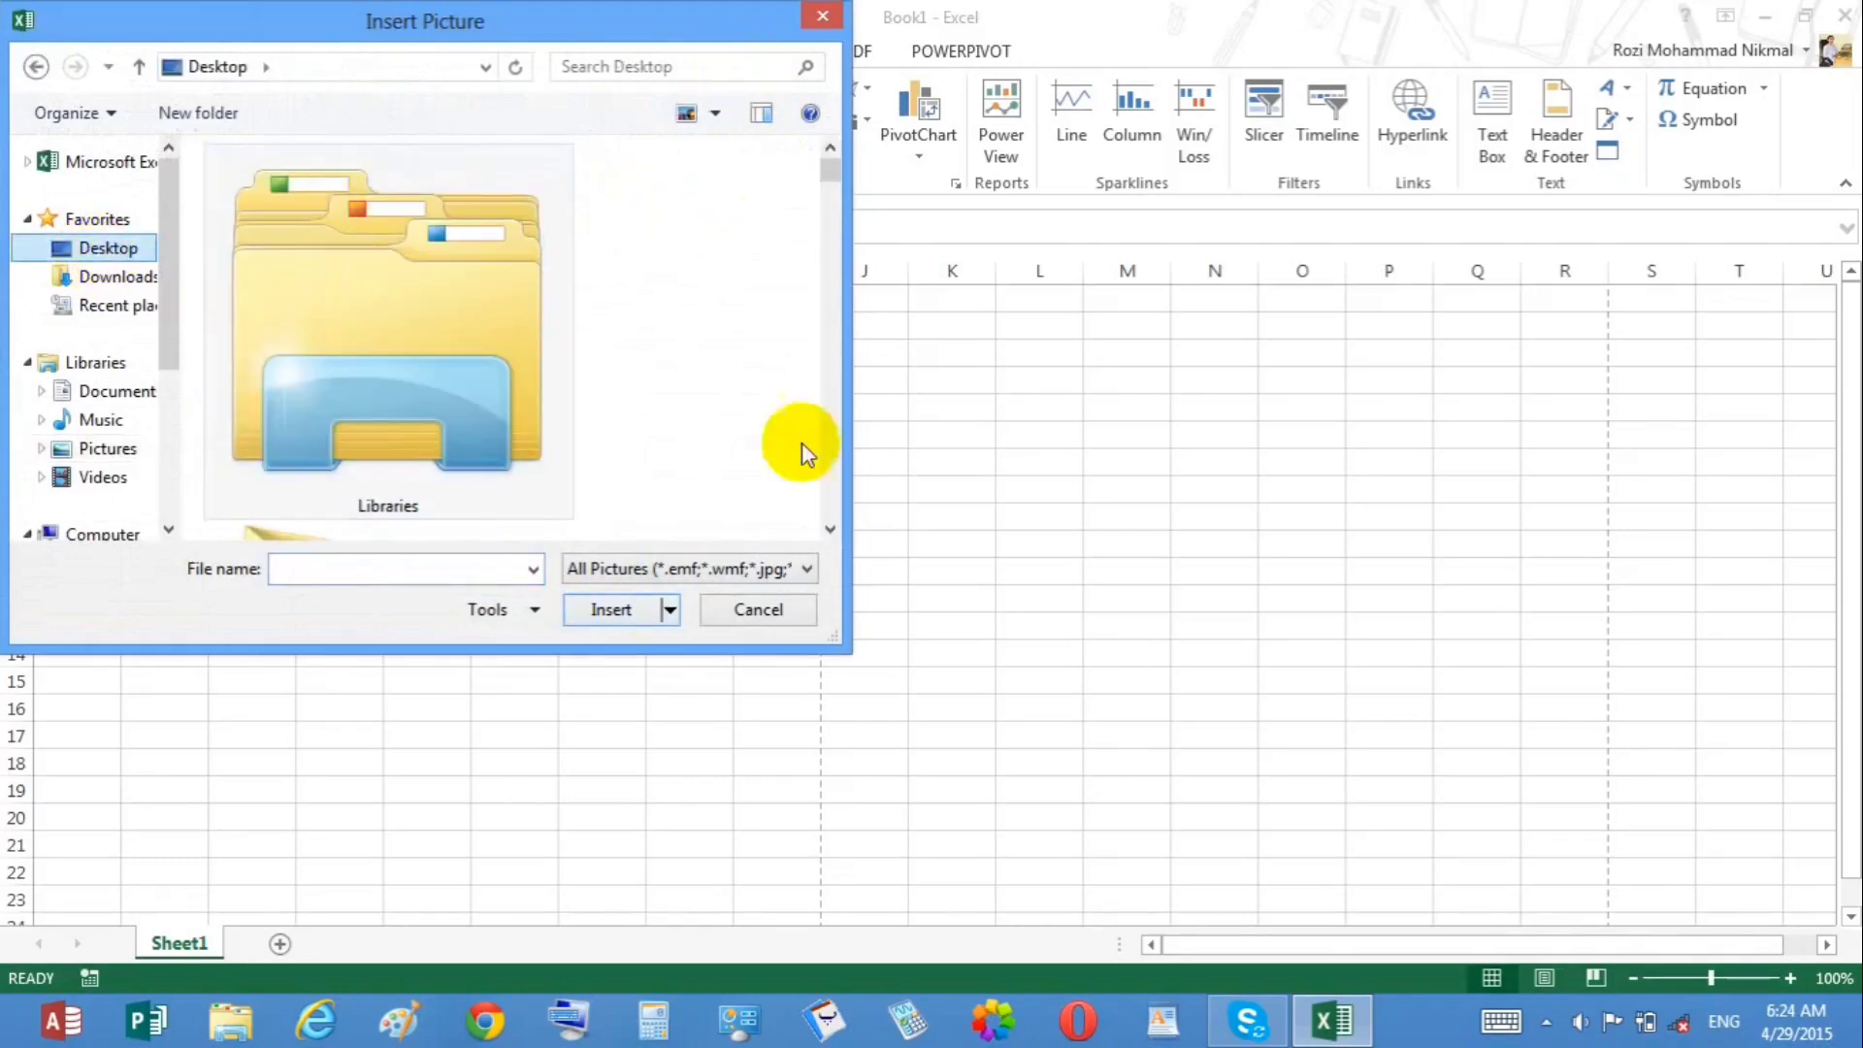
pyautogui.moveTo(849, 637); pyautogui.dragTo(1751, 860)
pyautogui.click(1741, 403)
pyautogui.moveTo(1739, 404); pyautogui.dragTo(1717, 452)
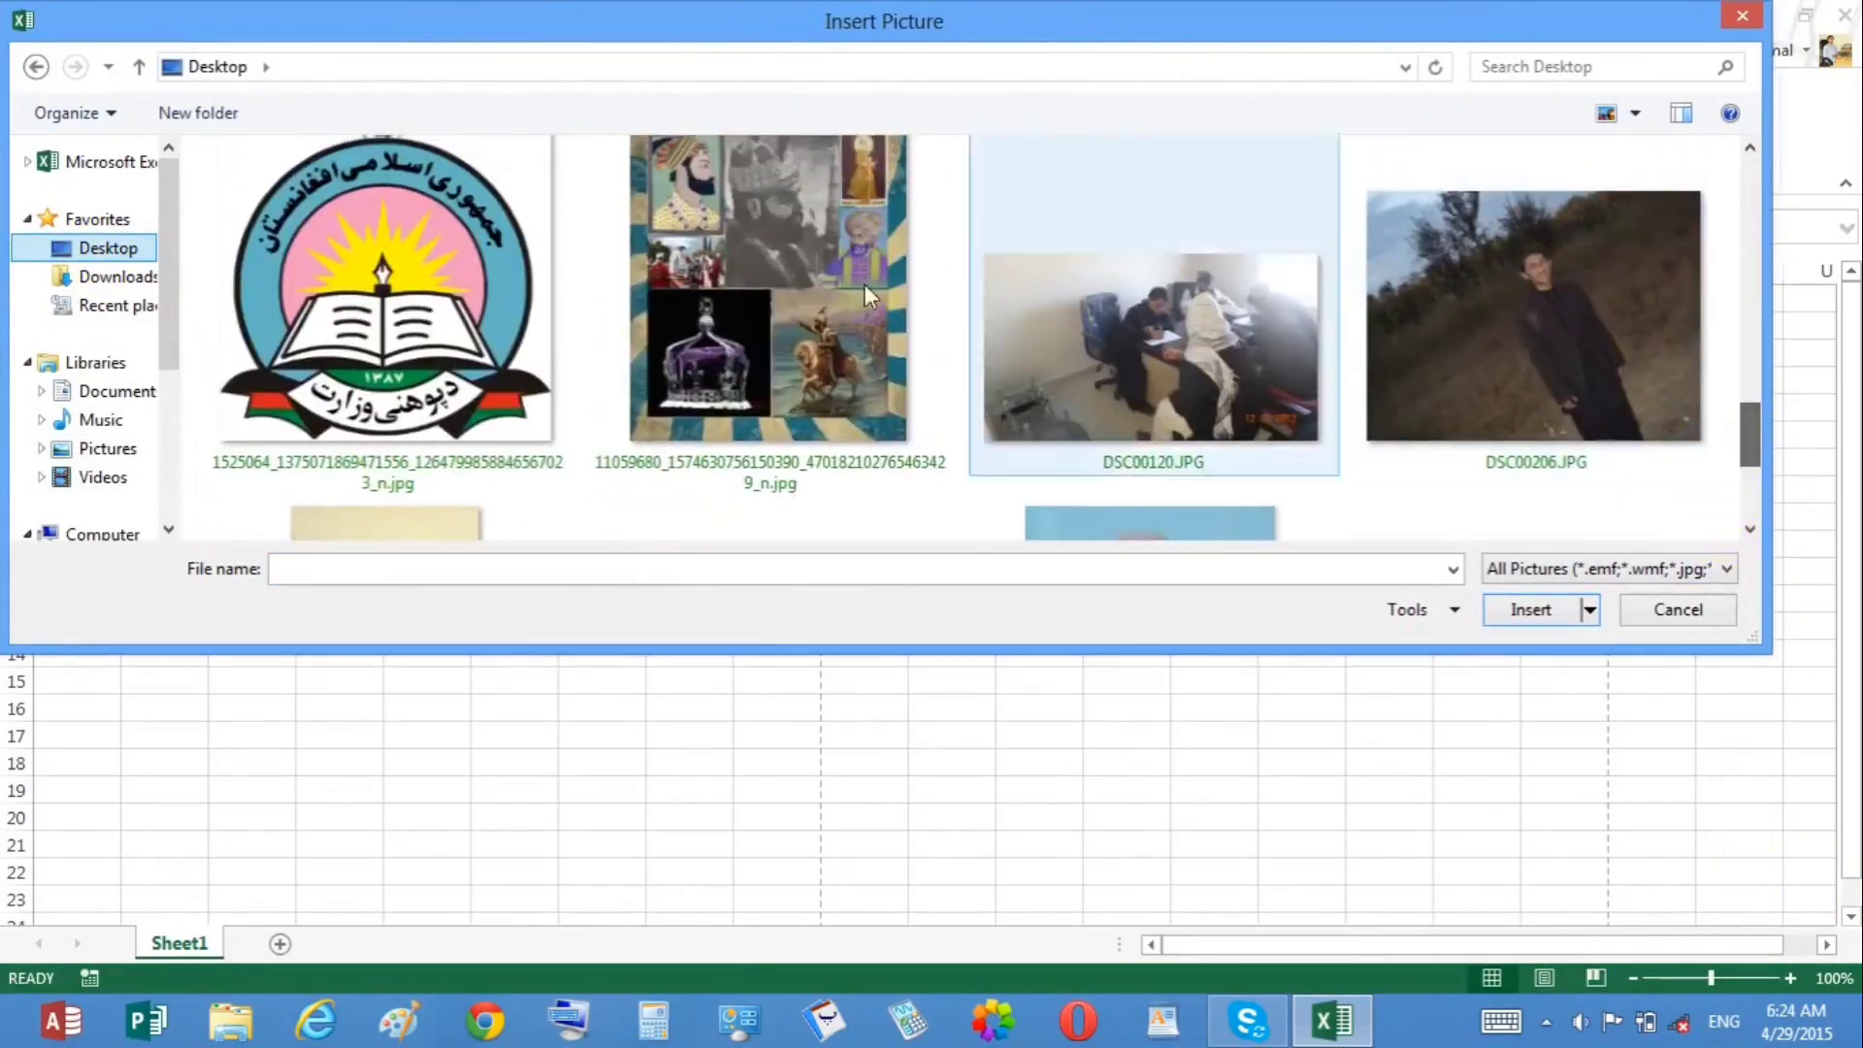
pyautogui.doubleClick(828, 299)
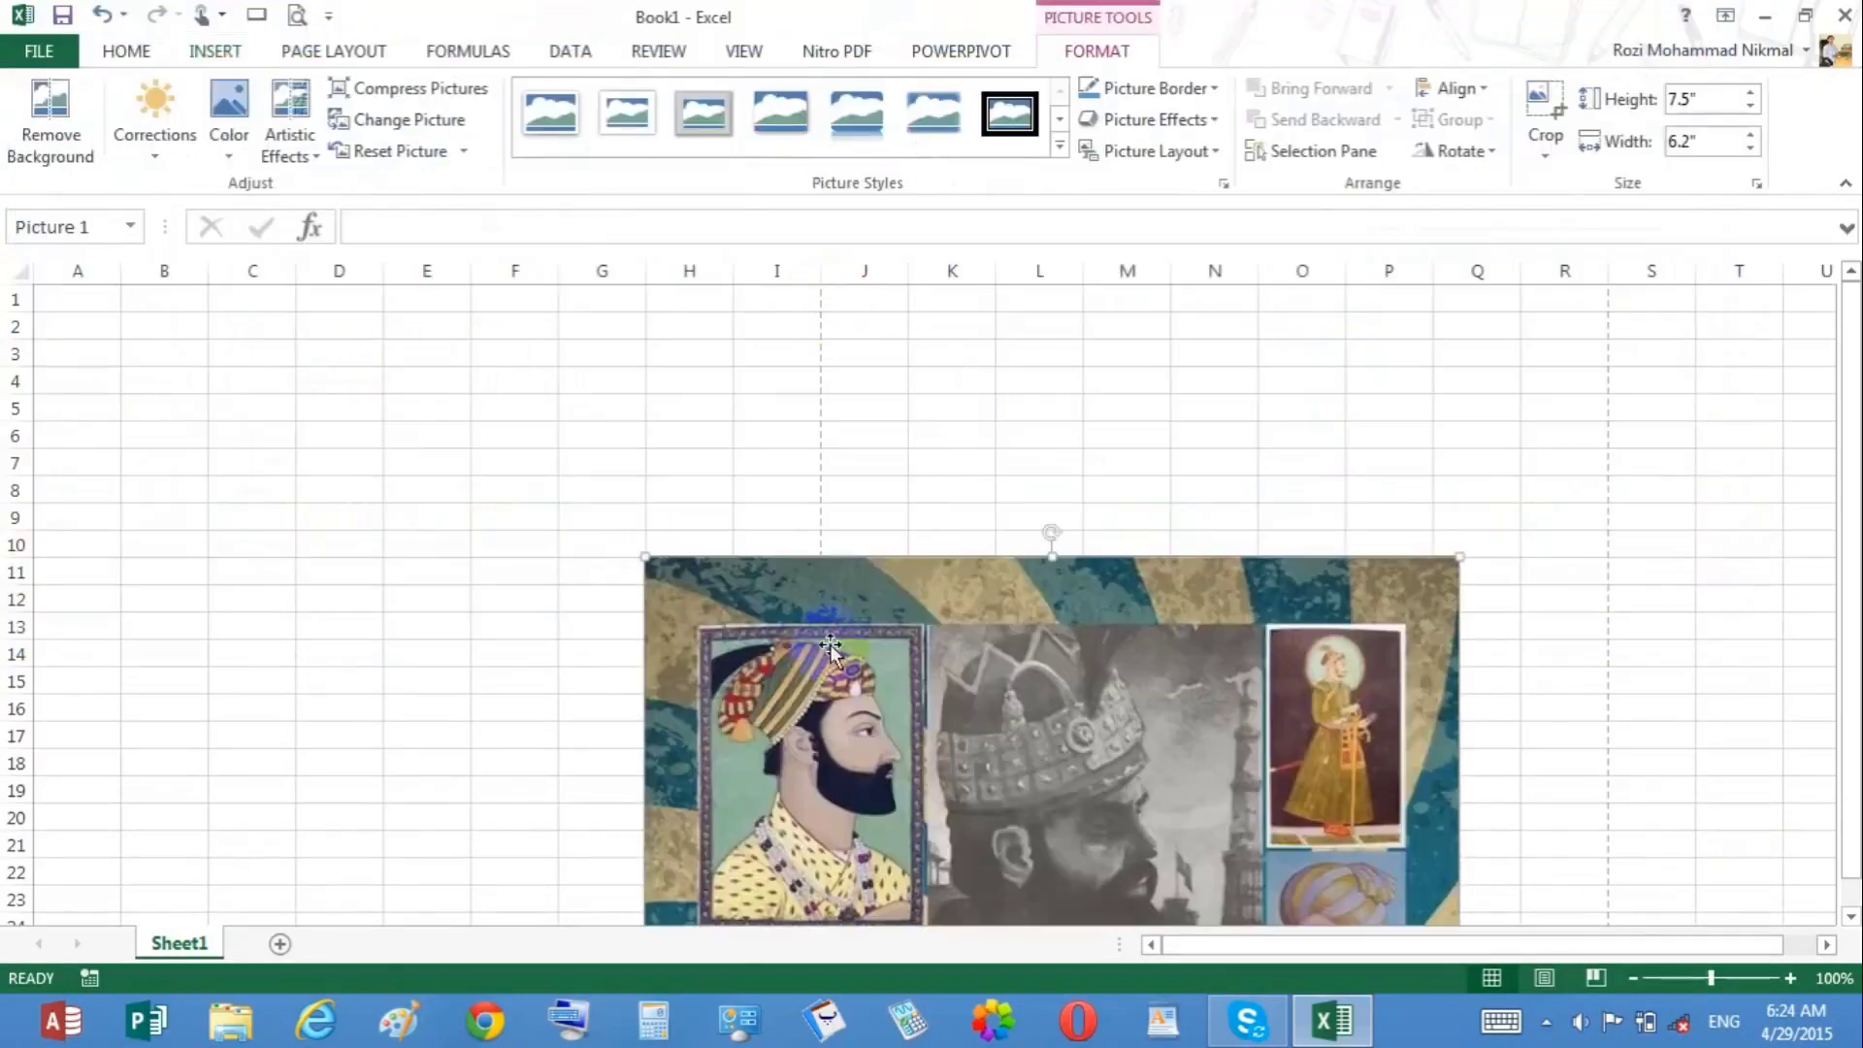
# Step: Resize the inserted picture to about 4.72 by 3.9 inches near column D
pyautogui.moveTo(644, 555); pyautogui.dragTo(395, 389)
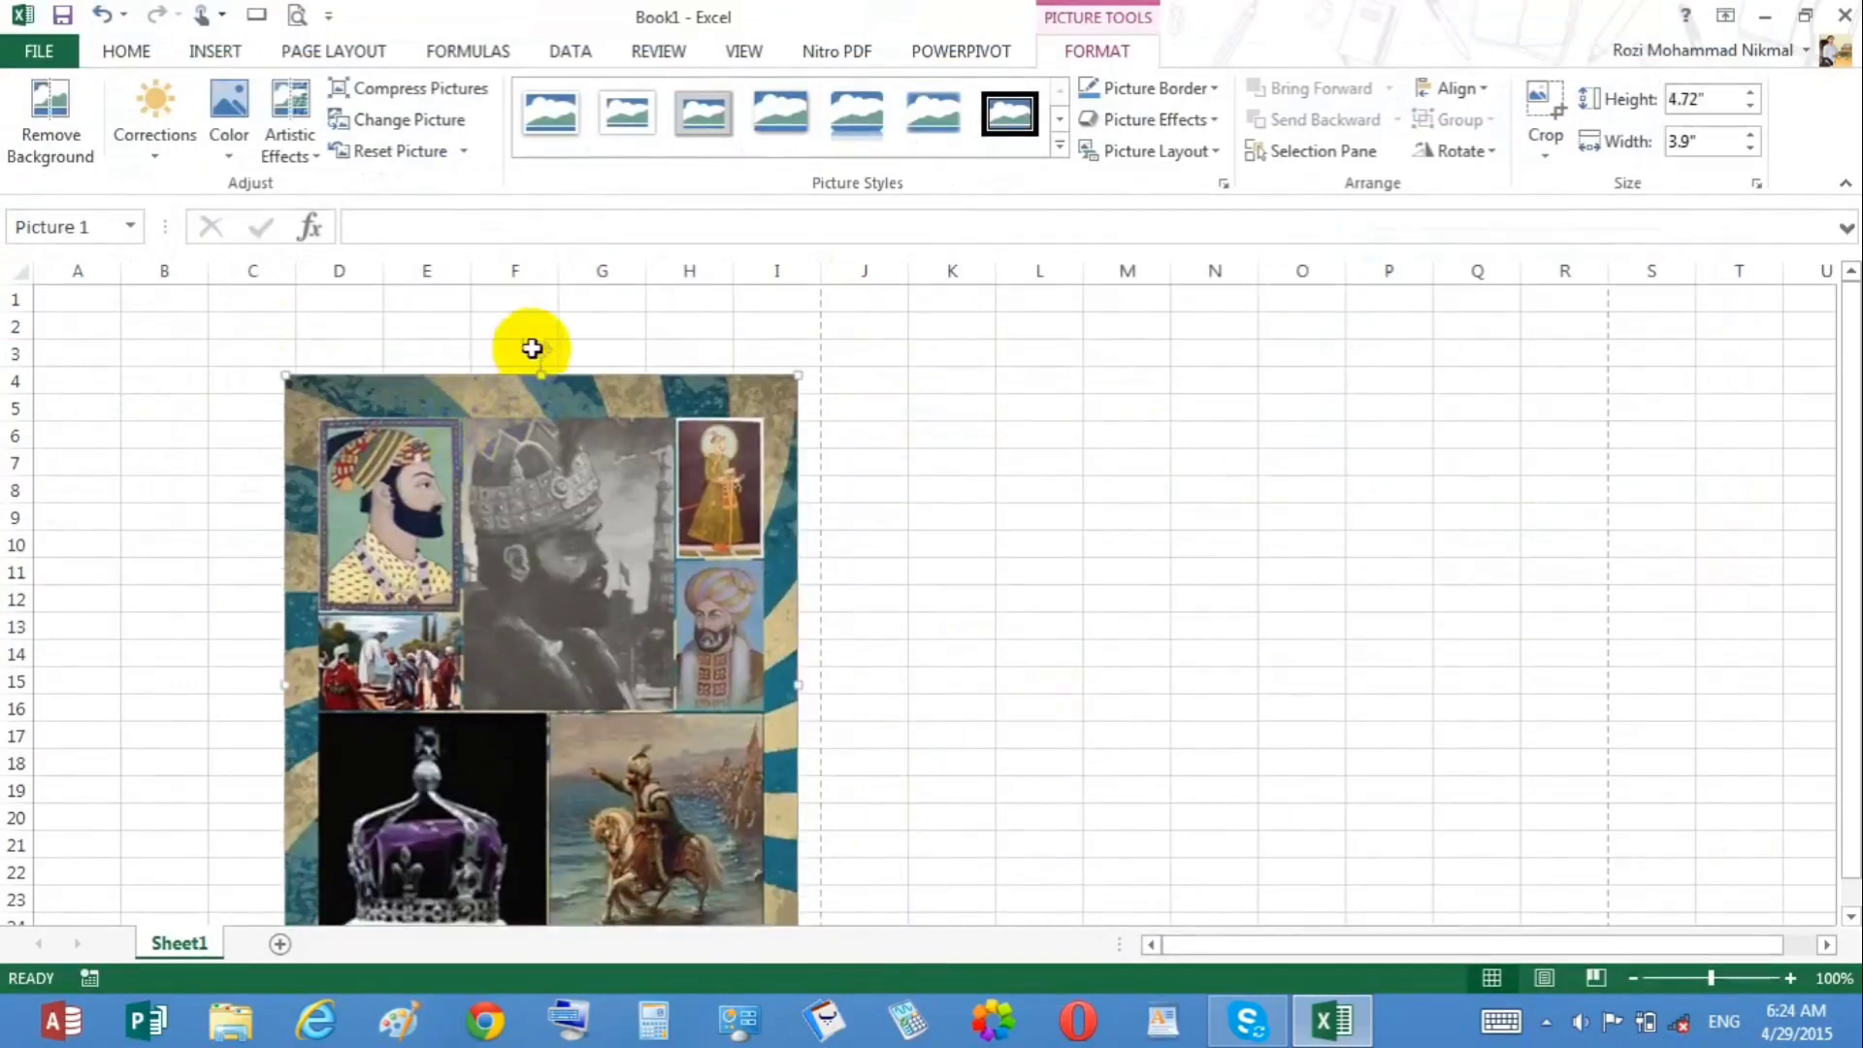
pyautogui.moveTo(546, 356); pyautogui.dragTo(582, 355)
pyautogui.click(789, 393)
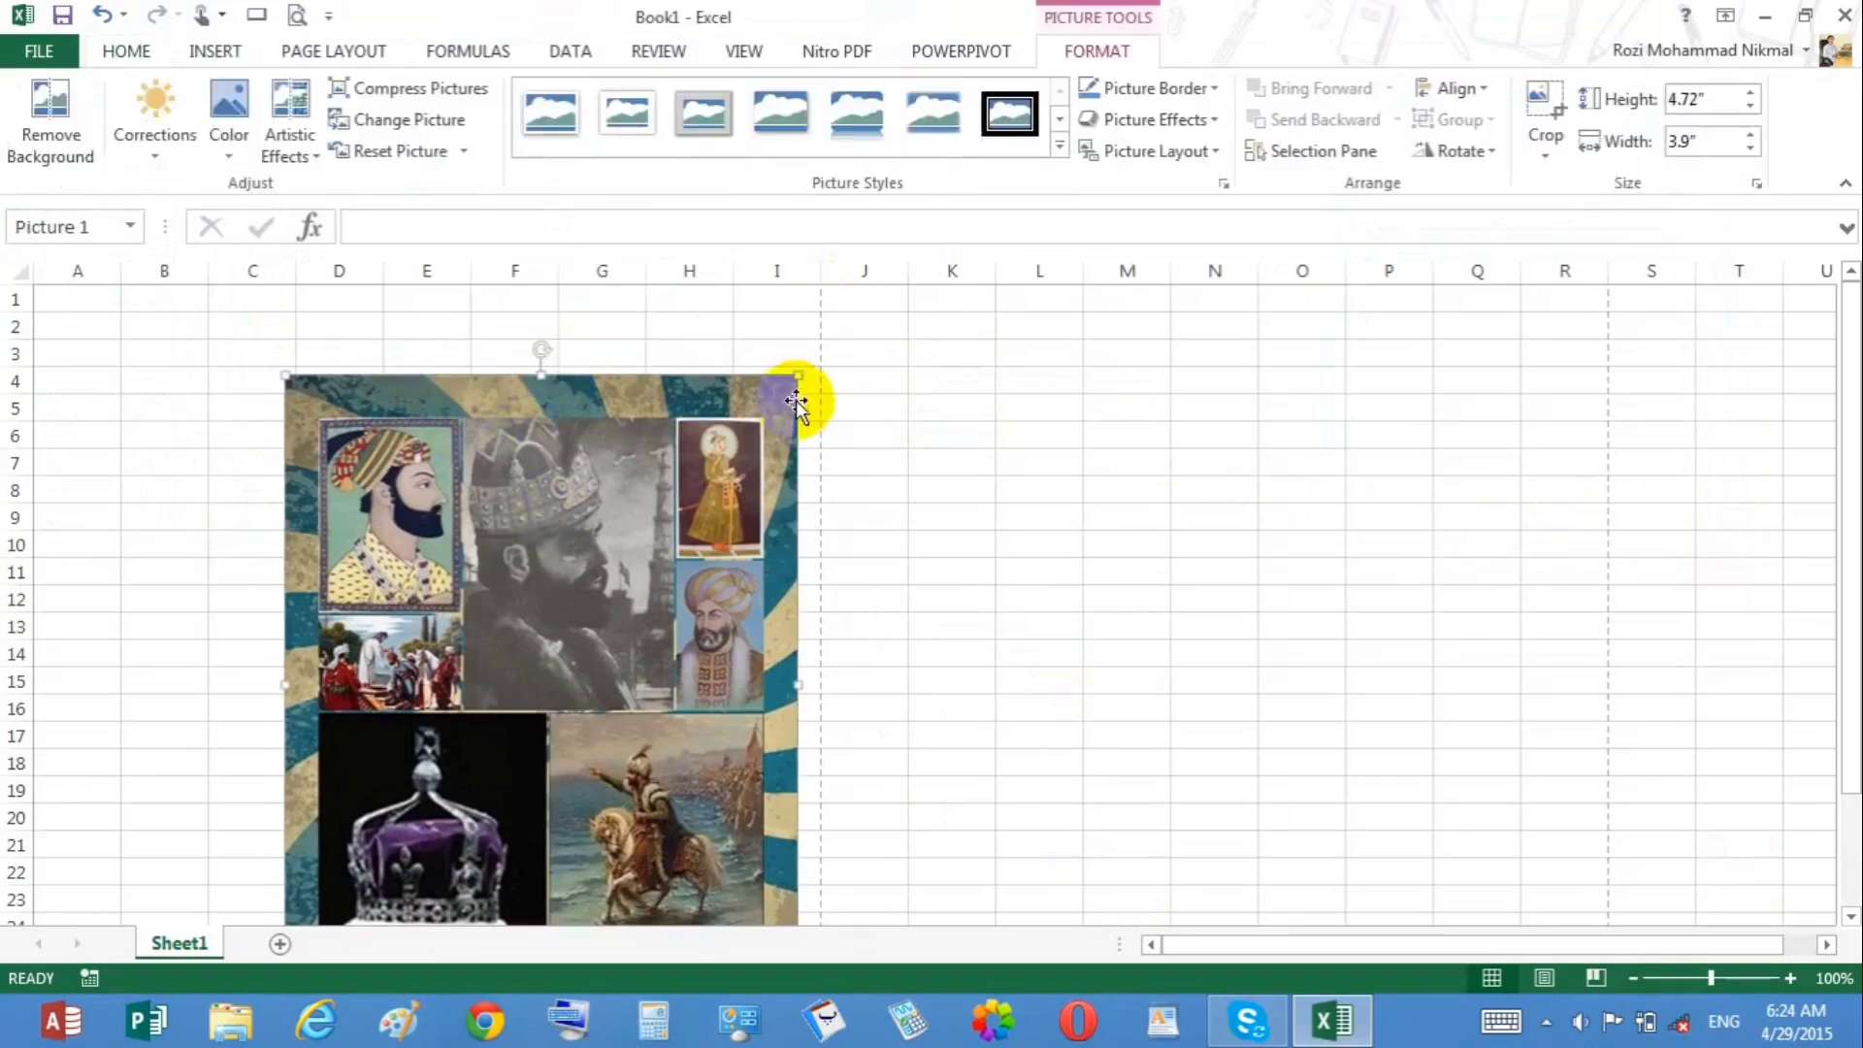
# Step: Shrink the picture to about 1.95 by 1.61 inches at the sheet's top-left corner
pyautogui.press('alt')
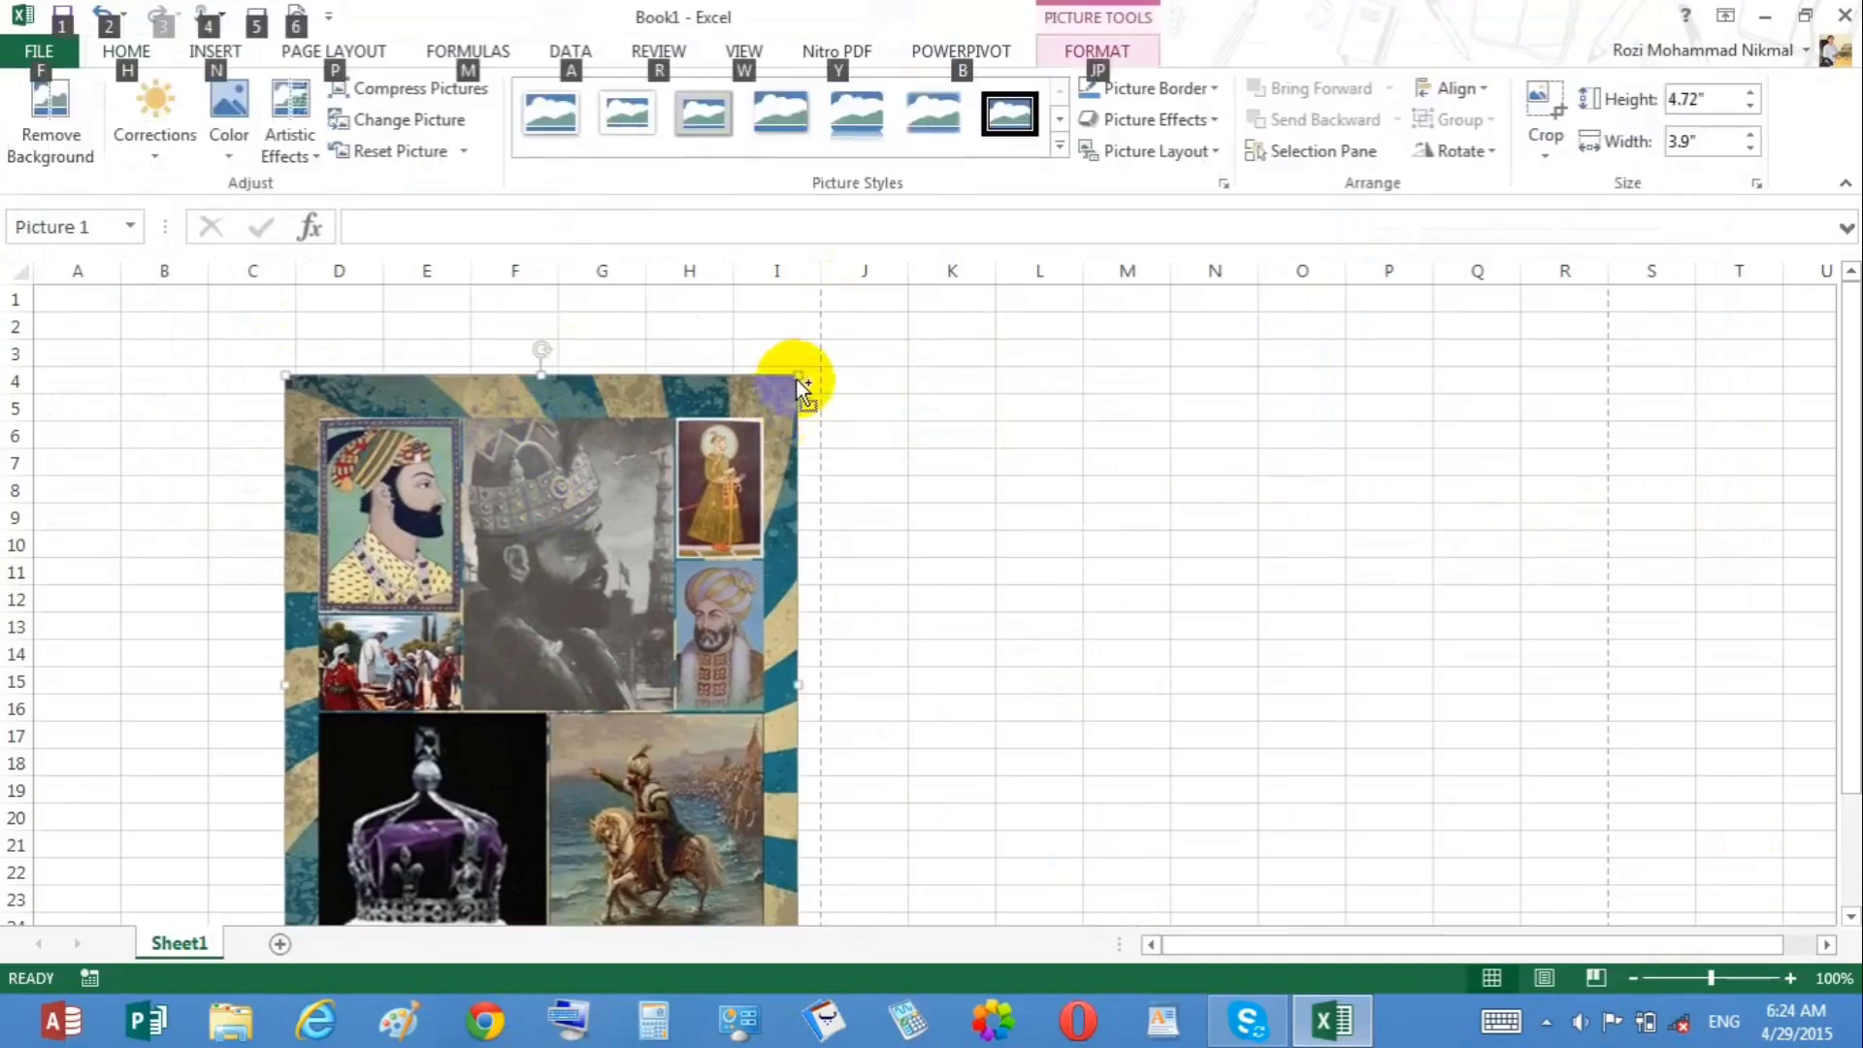
pyautogui.press('alt')
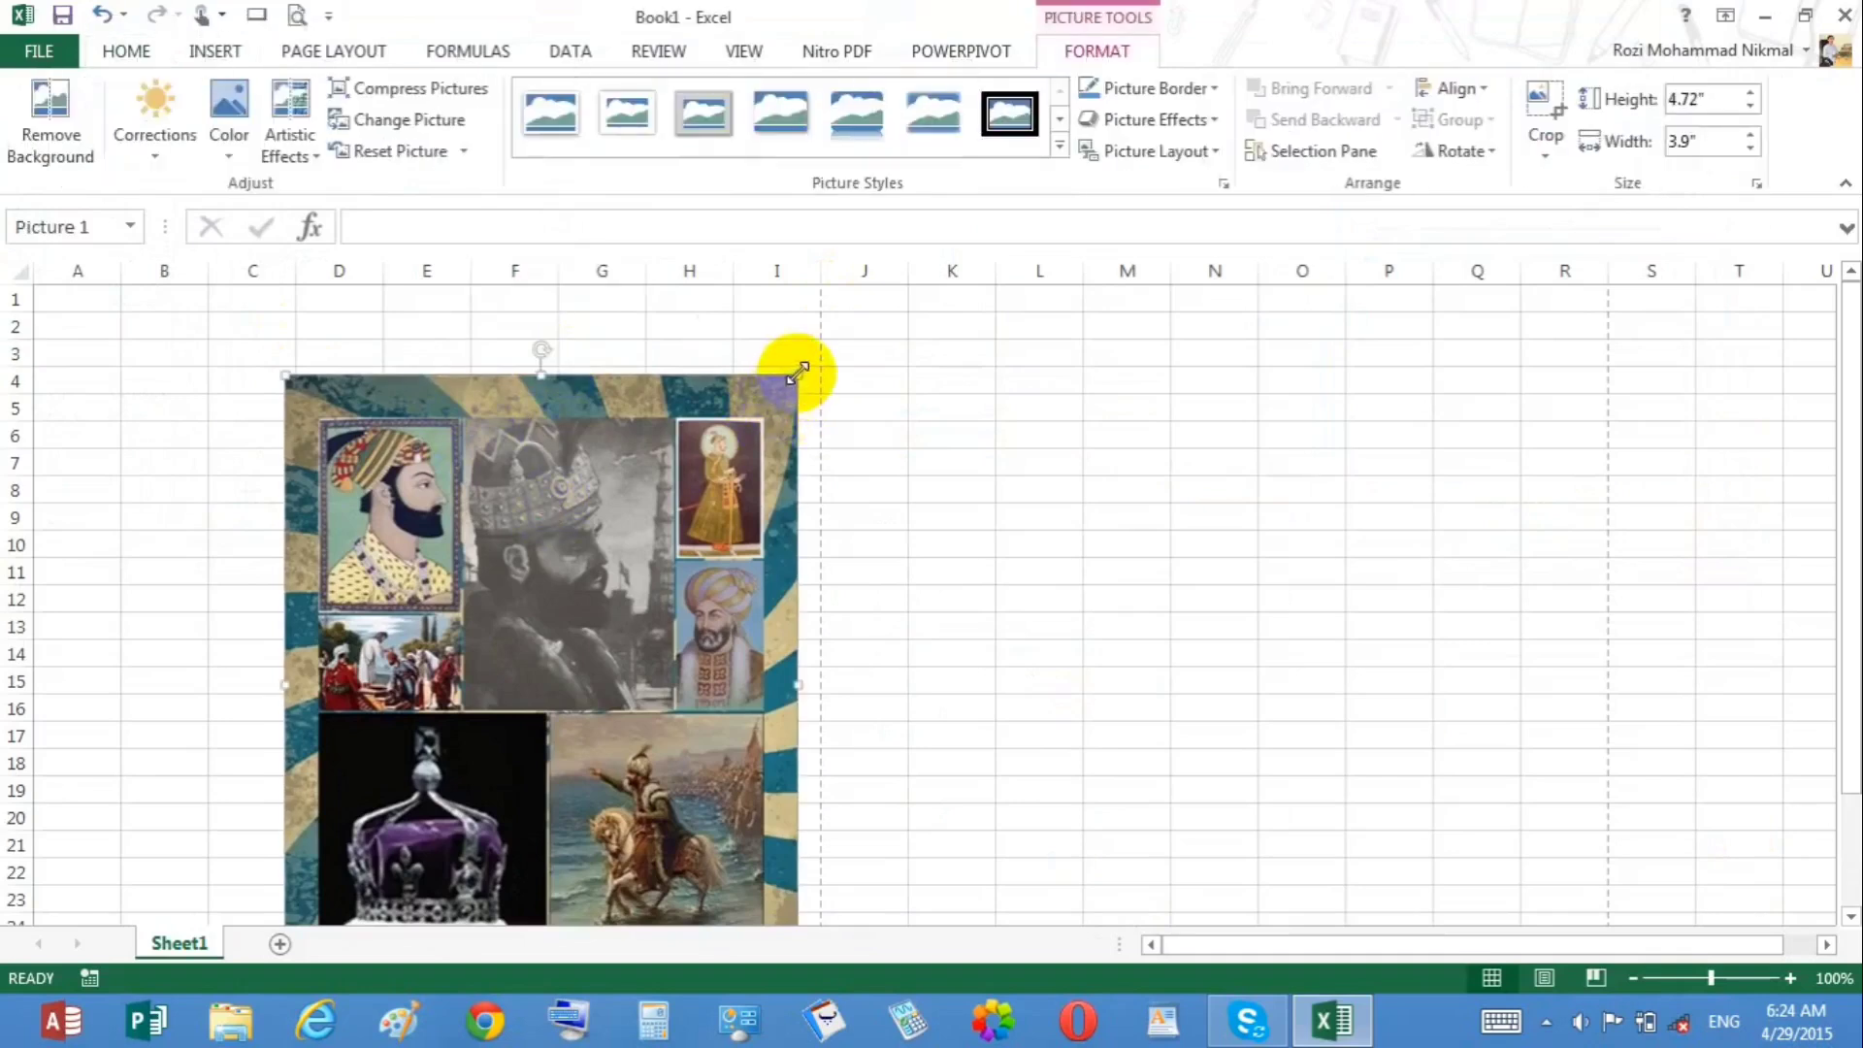
pyautogui.moveTo(800, 372); pyautogui.dragTo(208, 334)
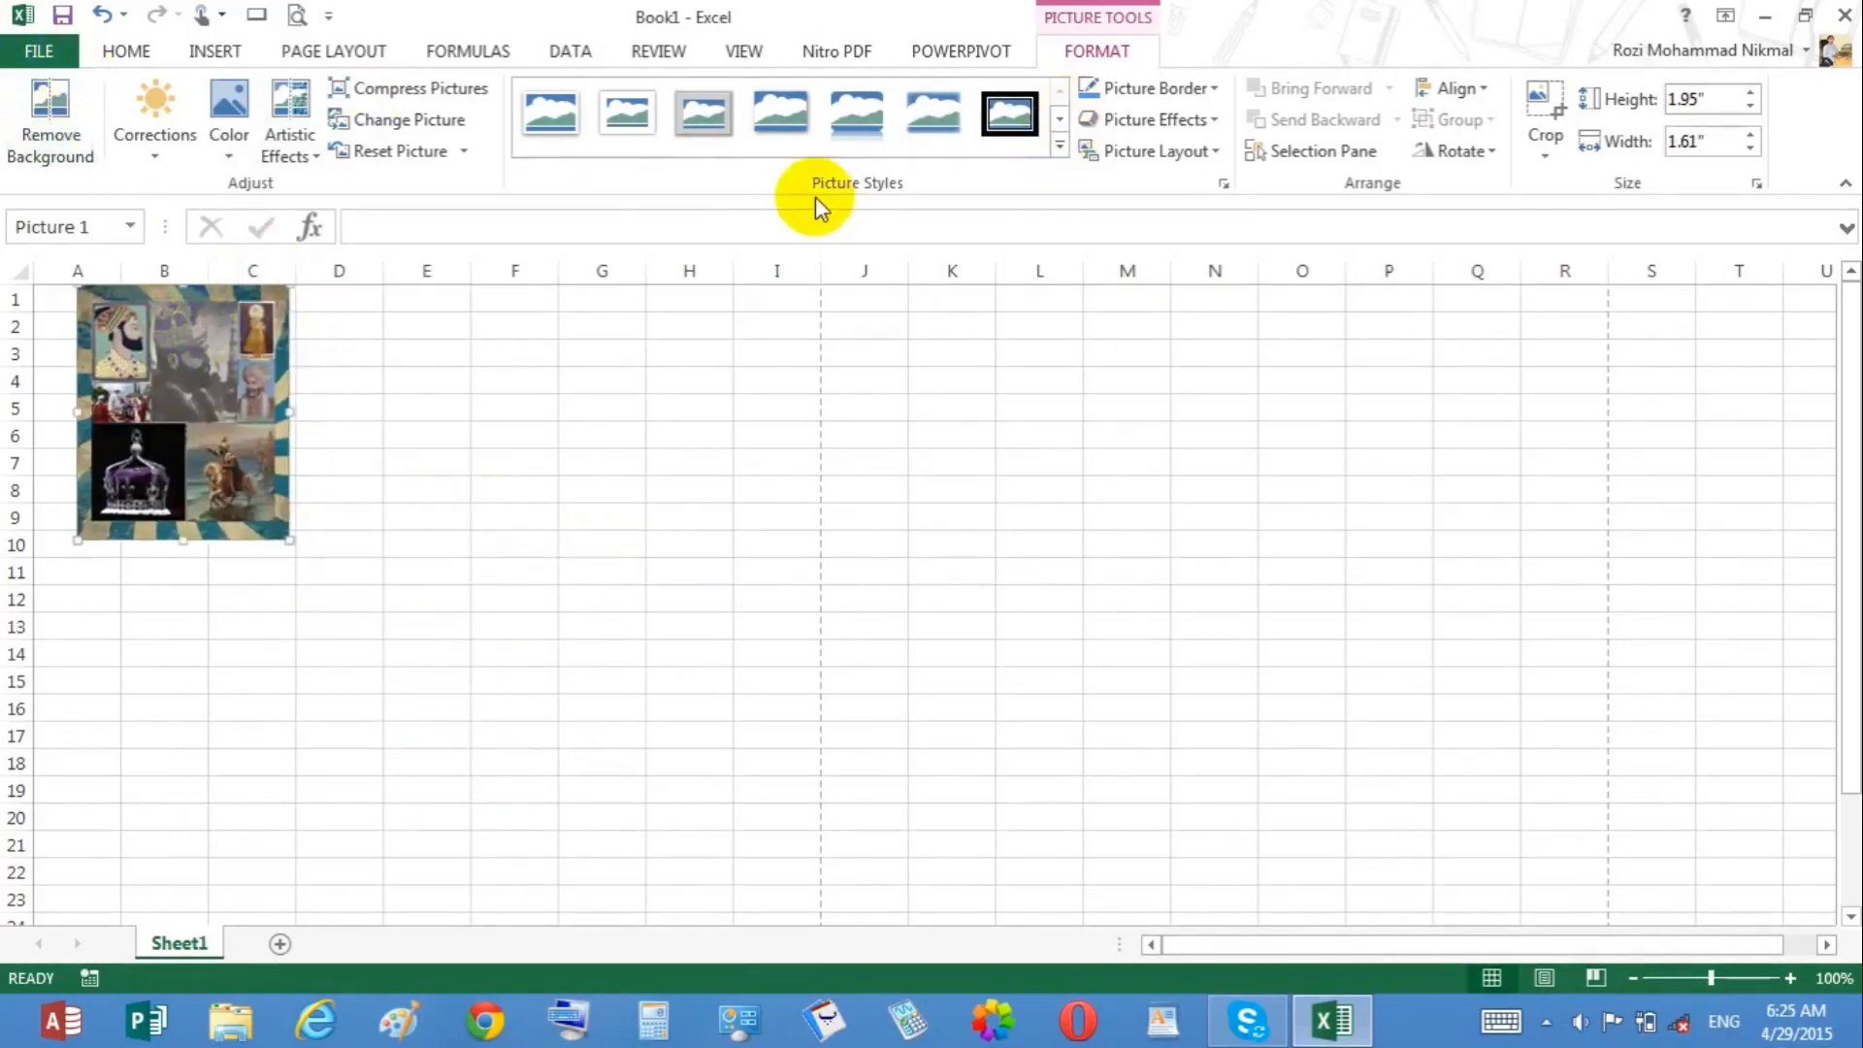
# Step: Delete the collage picture
pyautogui.press('Delete')
pyautogui.click(237, 304)
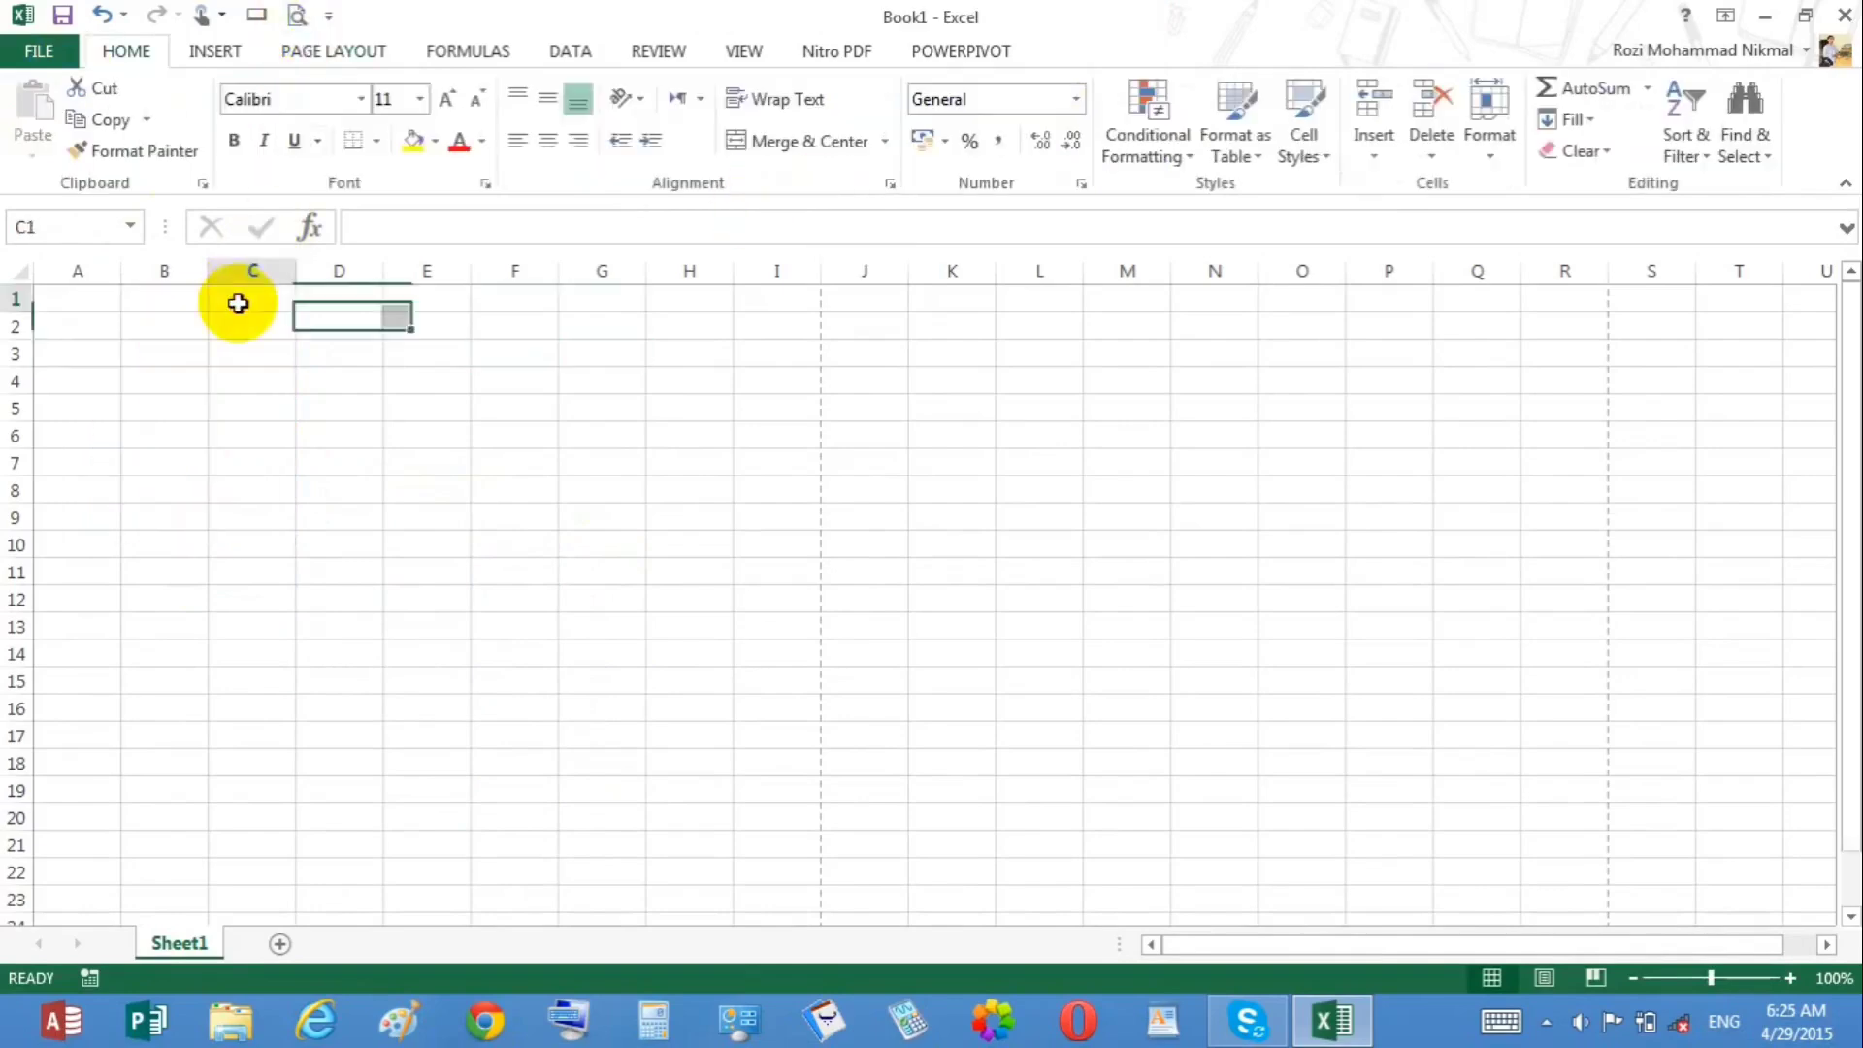
# Step: Start Online Pictures and choose to work offline to browse local pictures
pyautogui.click(218, 54)
pyautogui.click(407, 407)
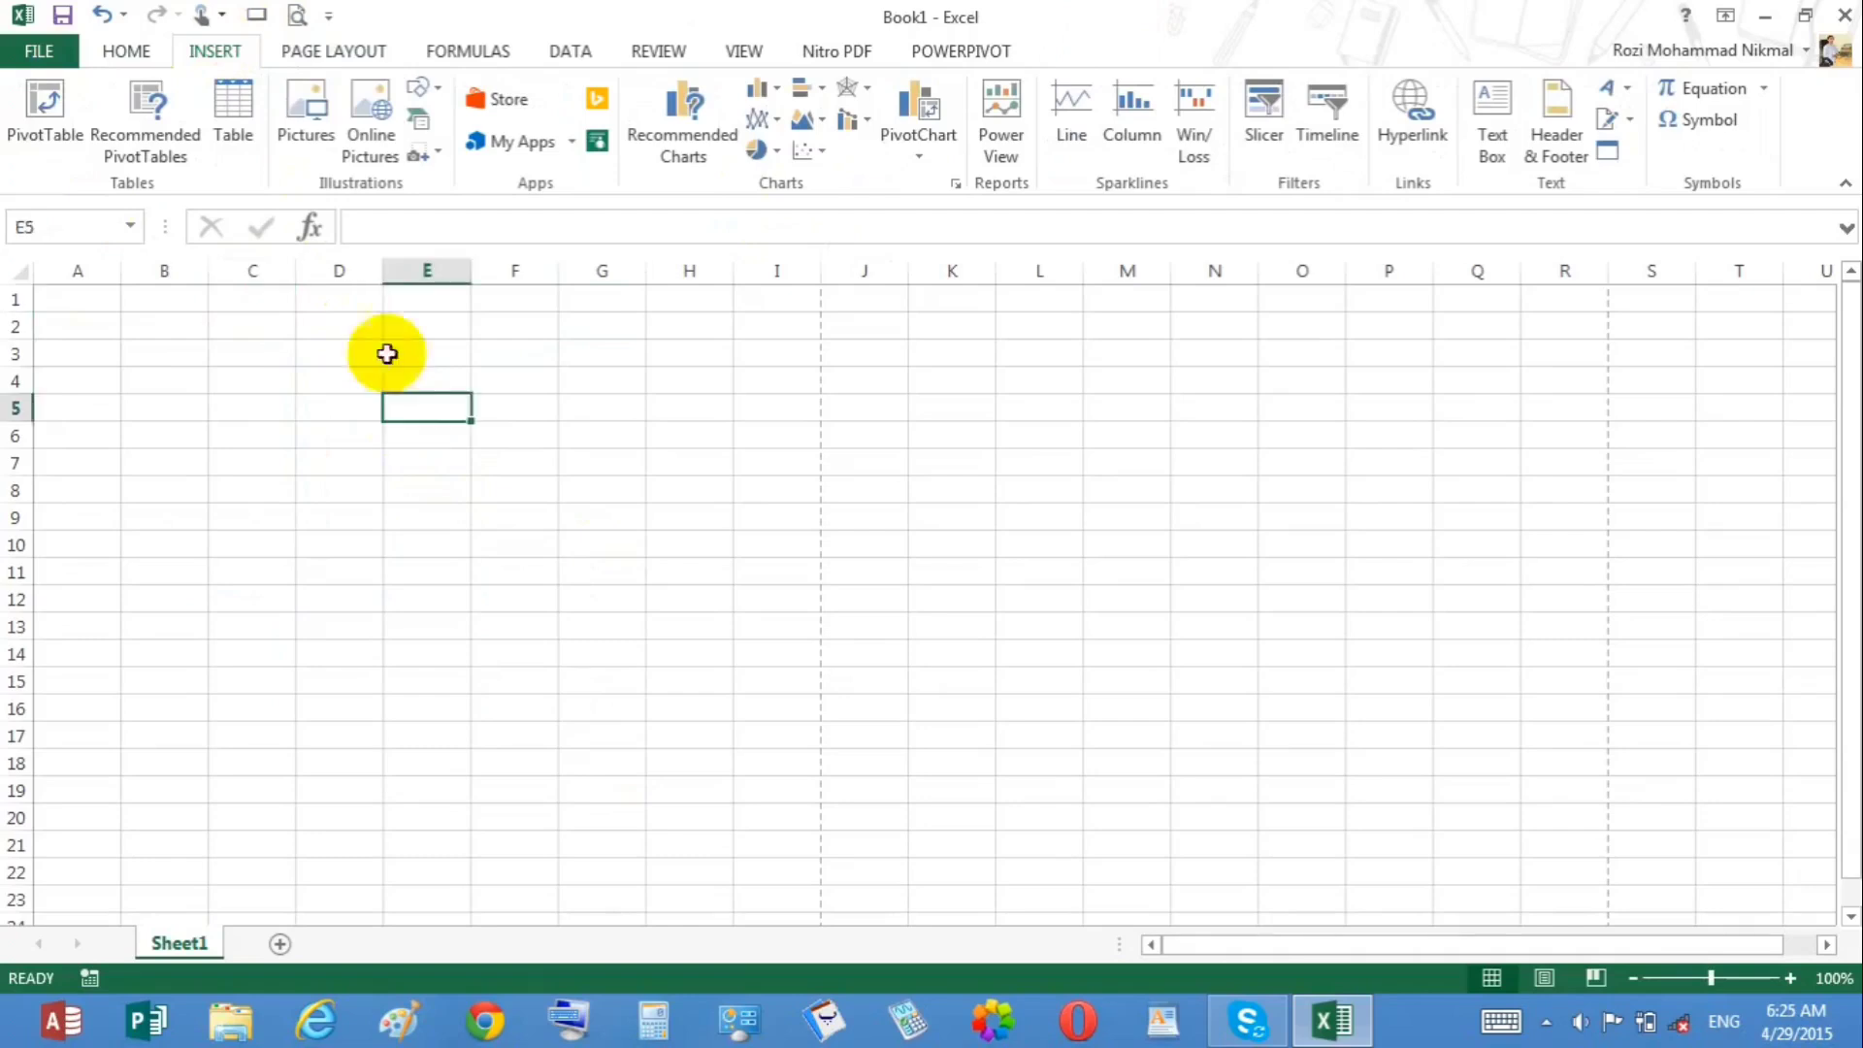
pyautogui.click(363, 111)
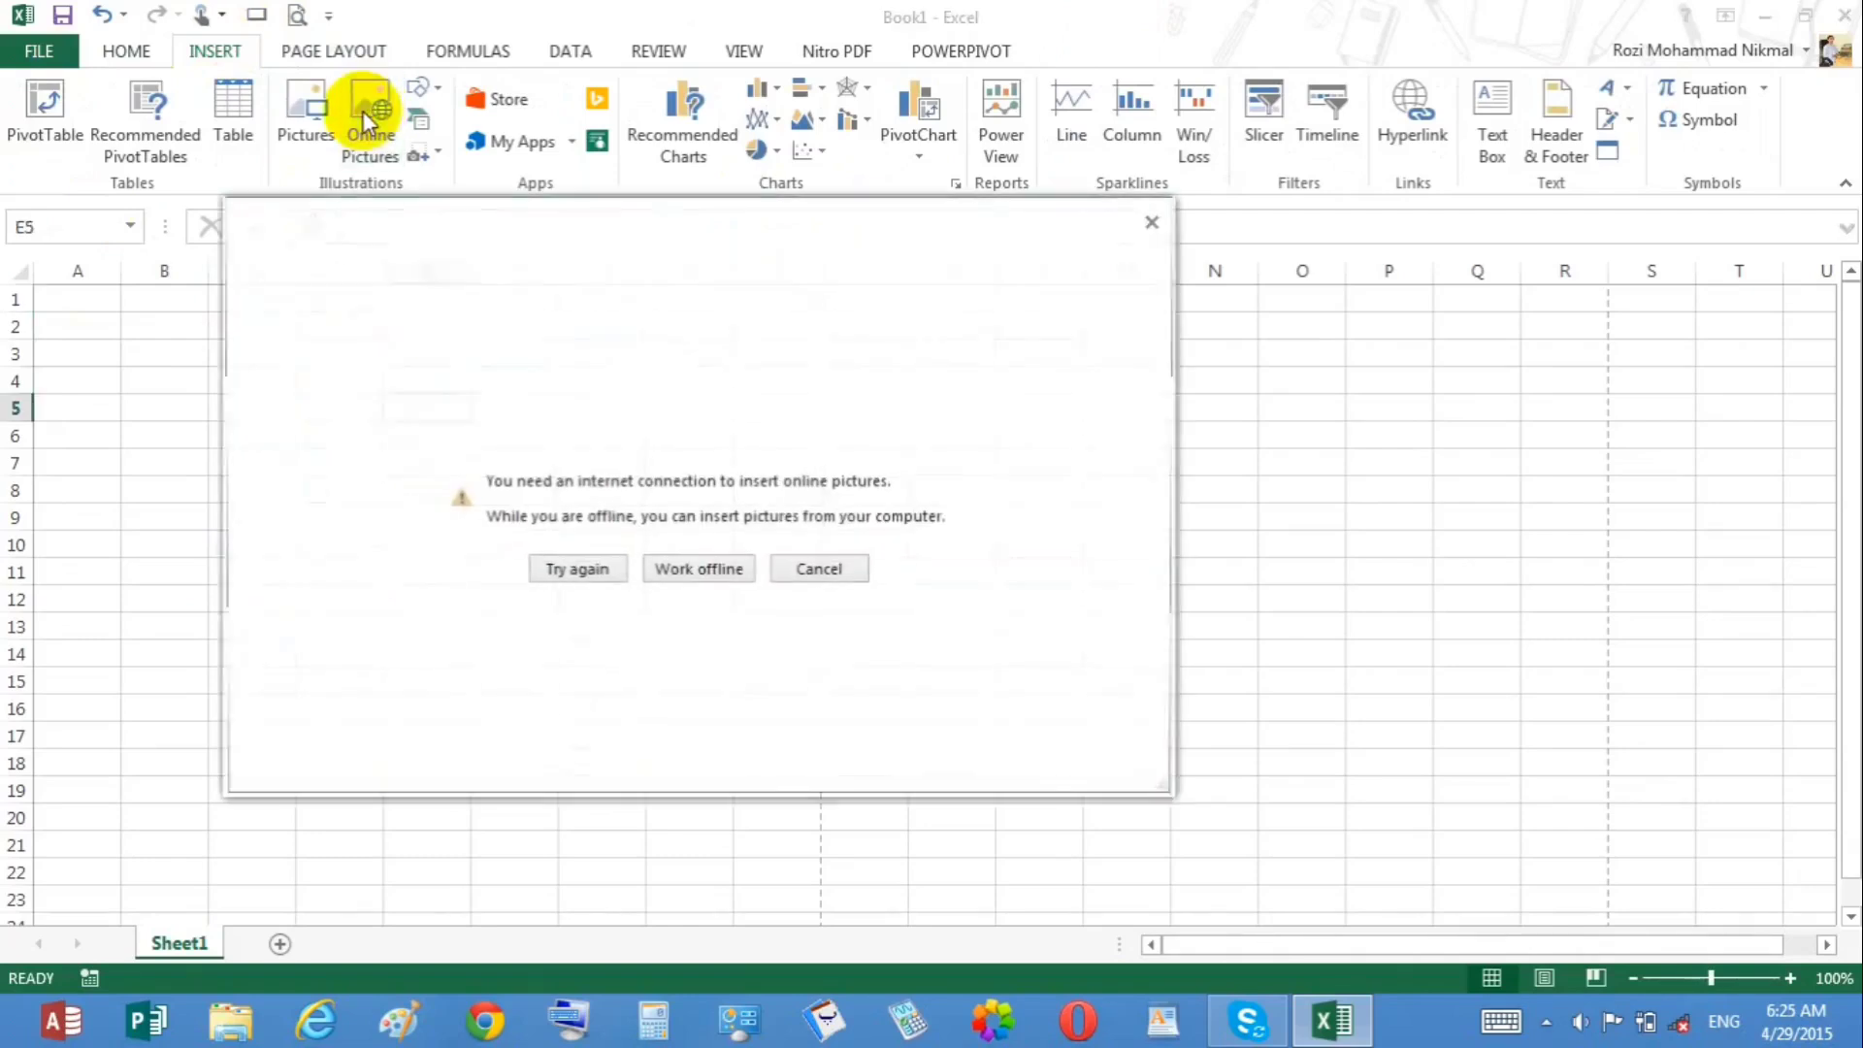
pyautogui.click(579, 569)
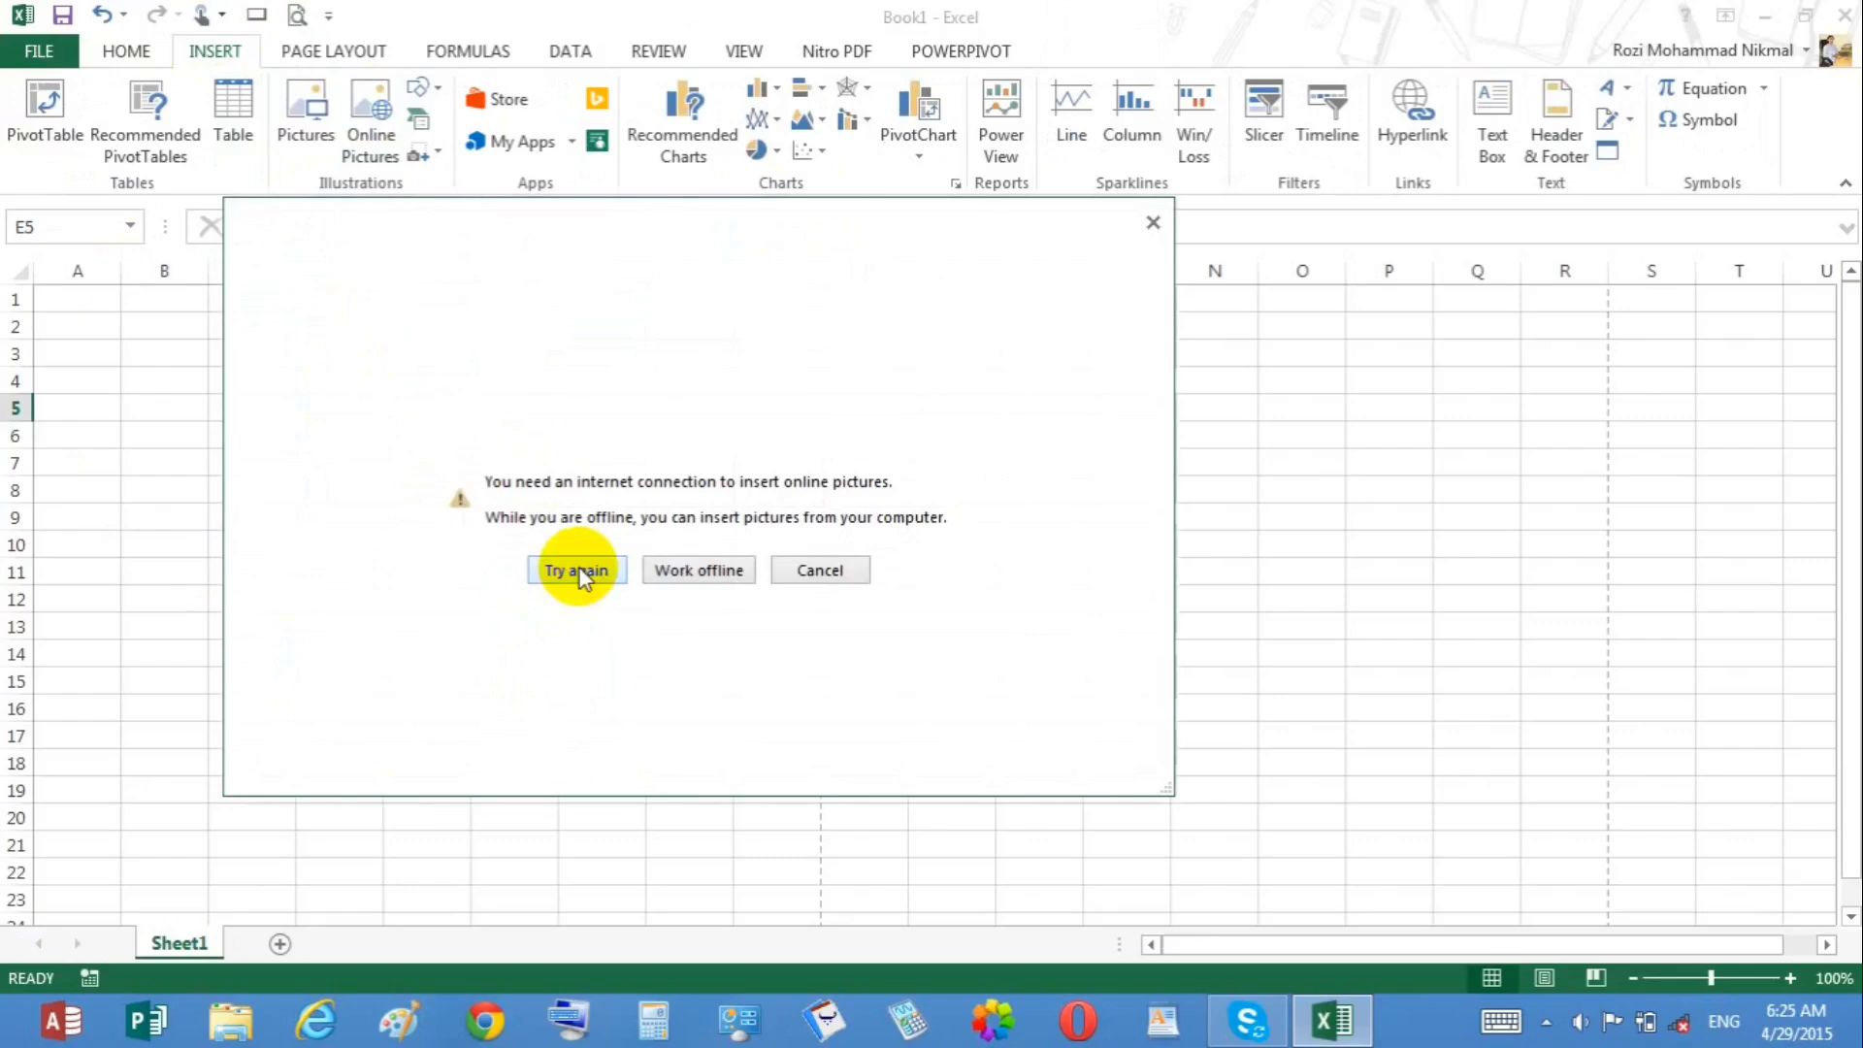
pyautogui.click(736, 572)
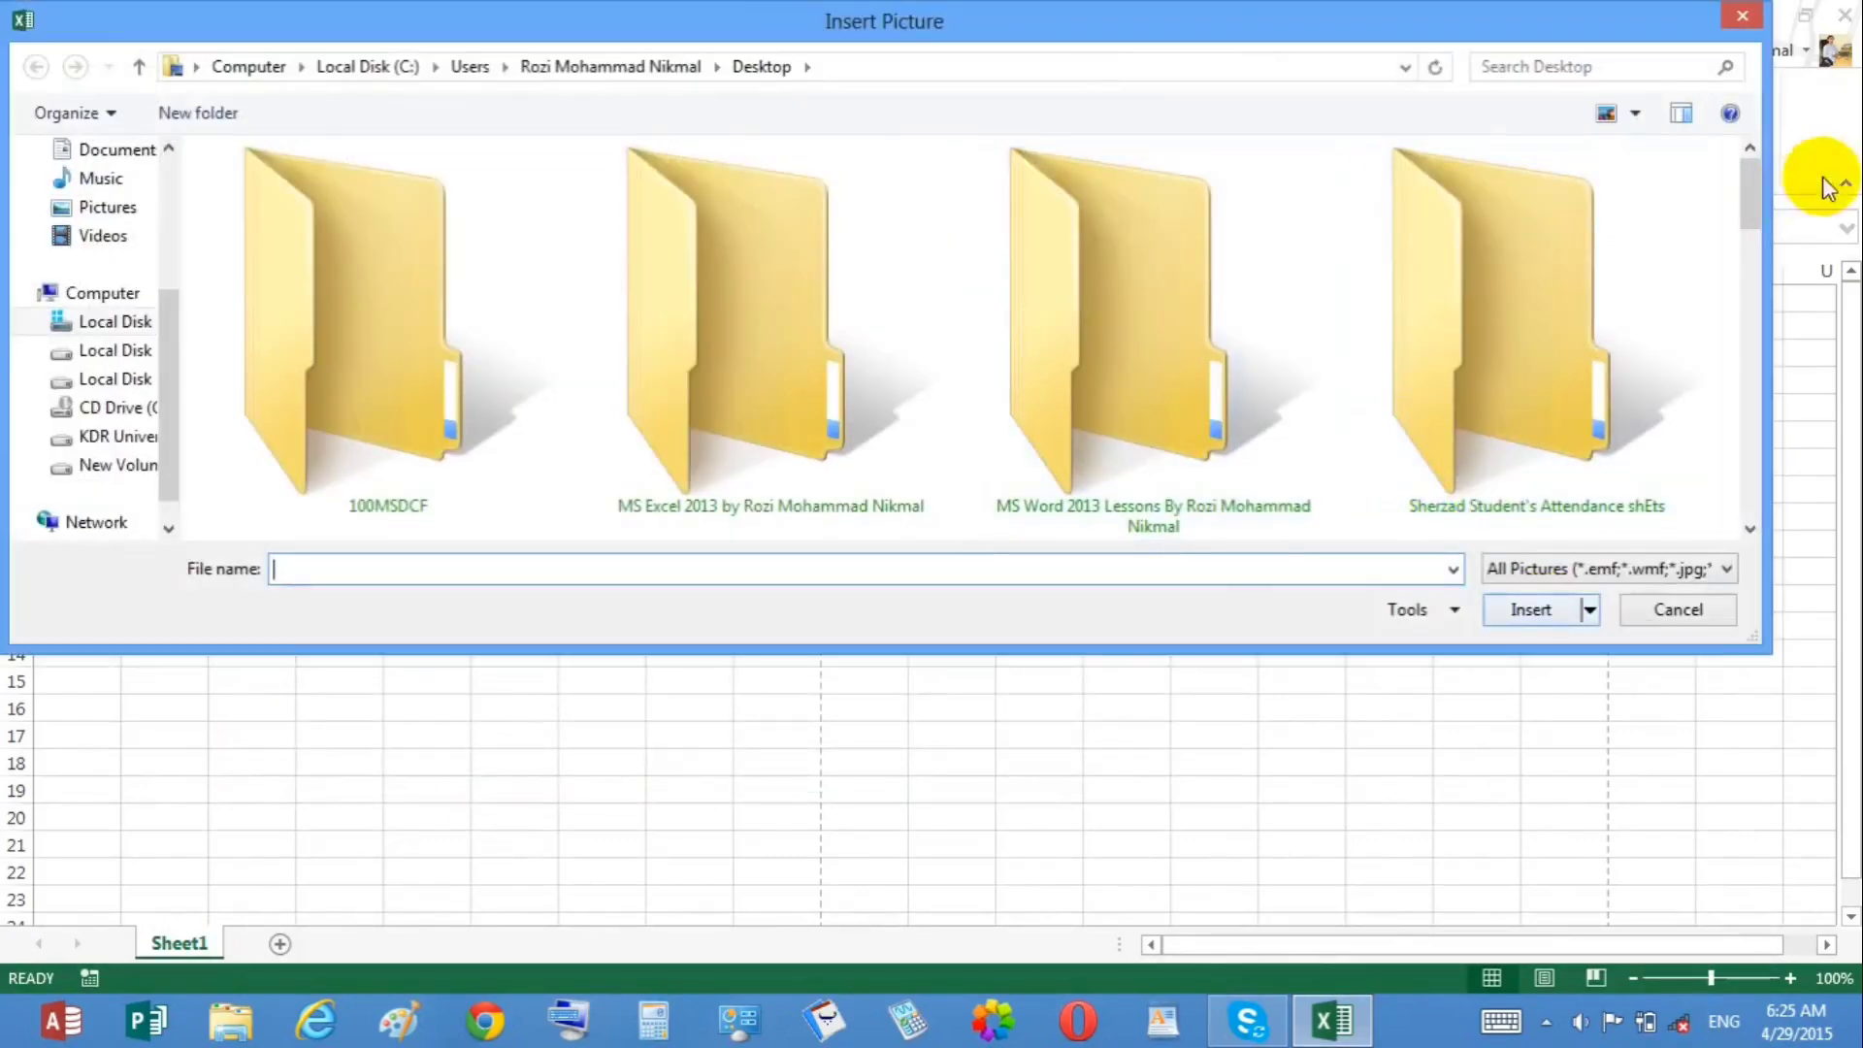
# Step: Insert the school logo picture from the Desktop, then delete it
pyautogui.moveTo(1752, 194); pyautogui.dragTo(1737, 359)
pyautogui.doubleClick(1543, 255)
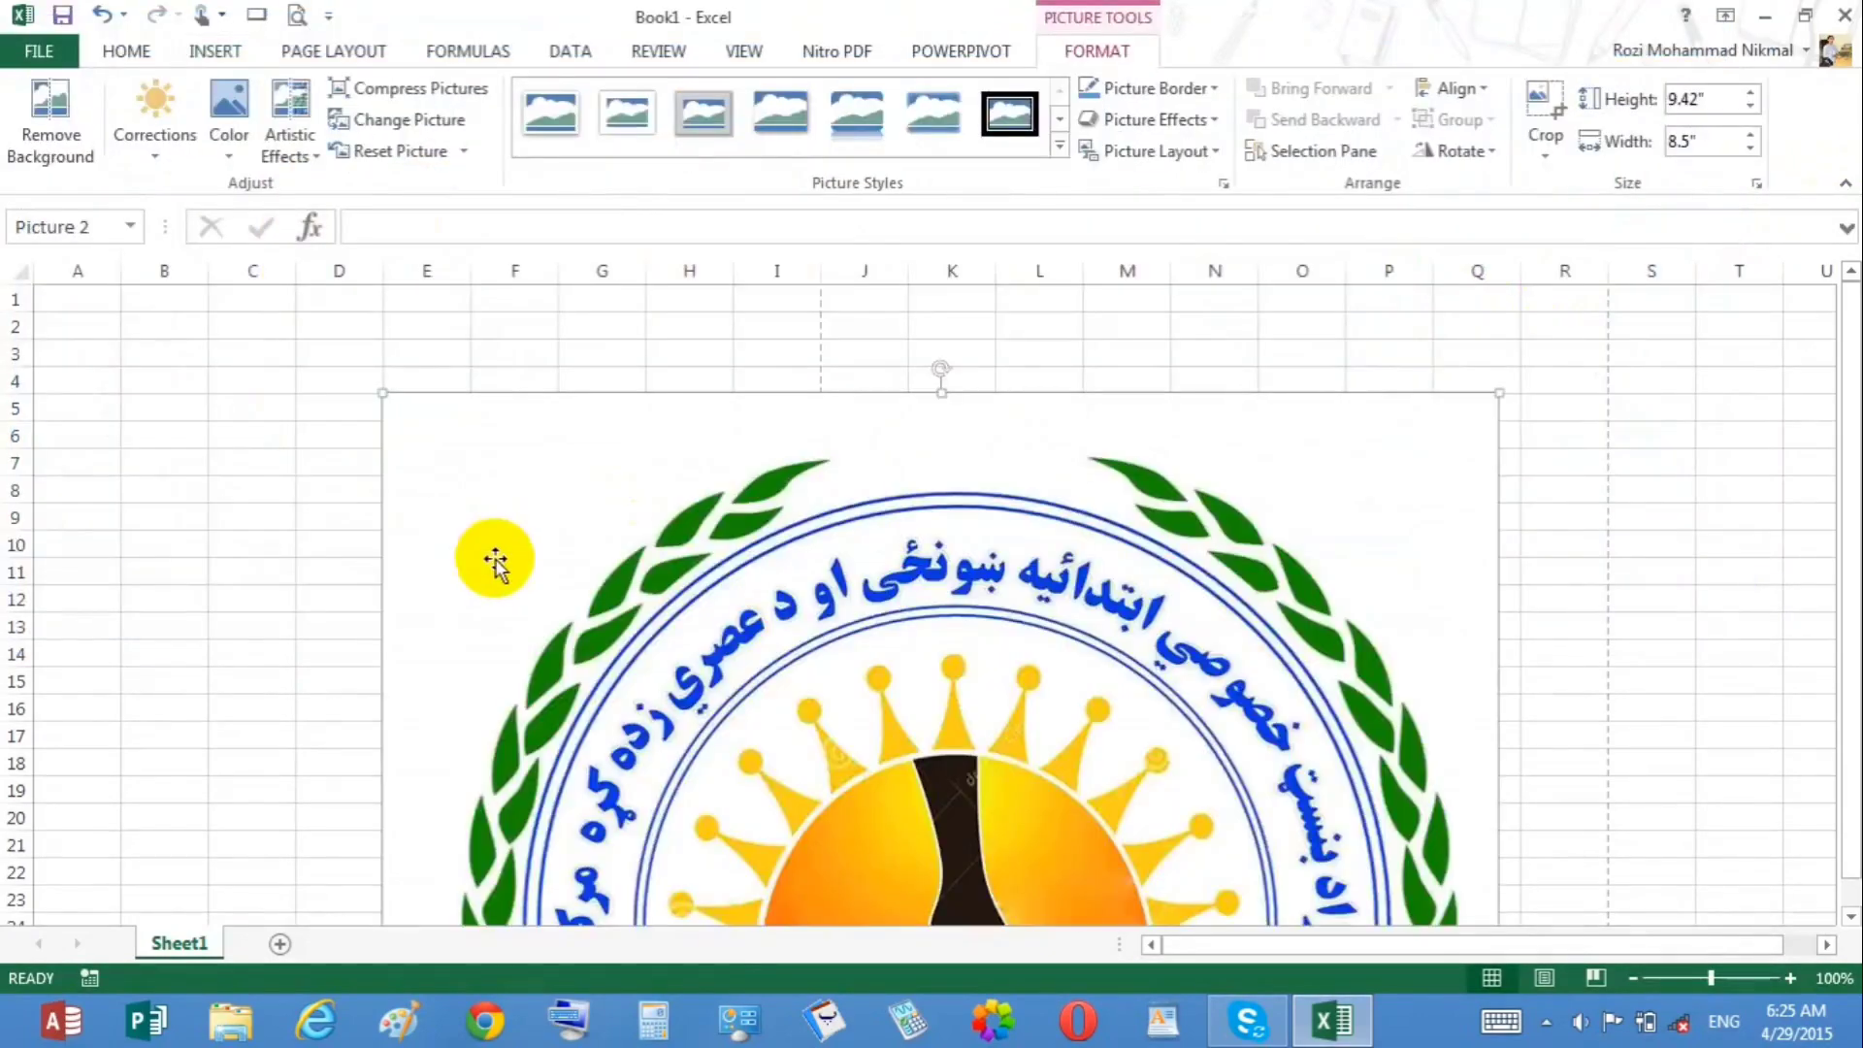
pyautogui.press('Delete')
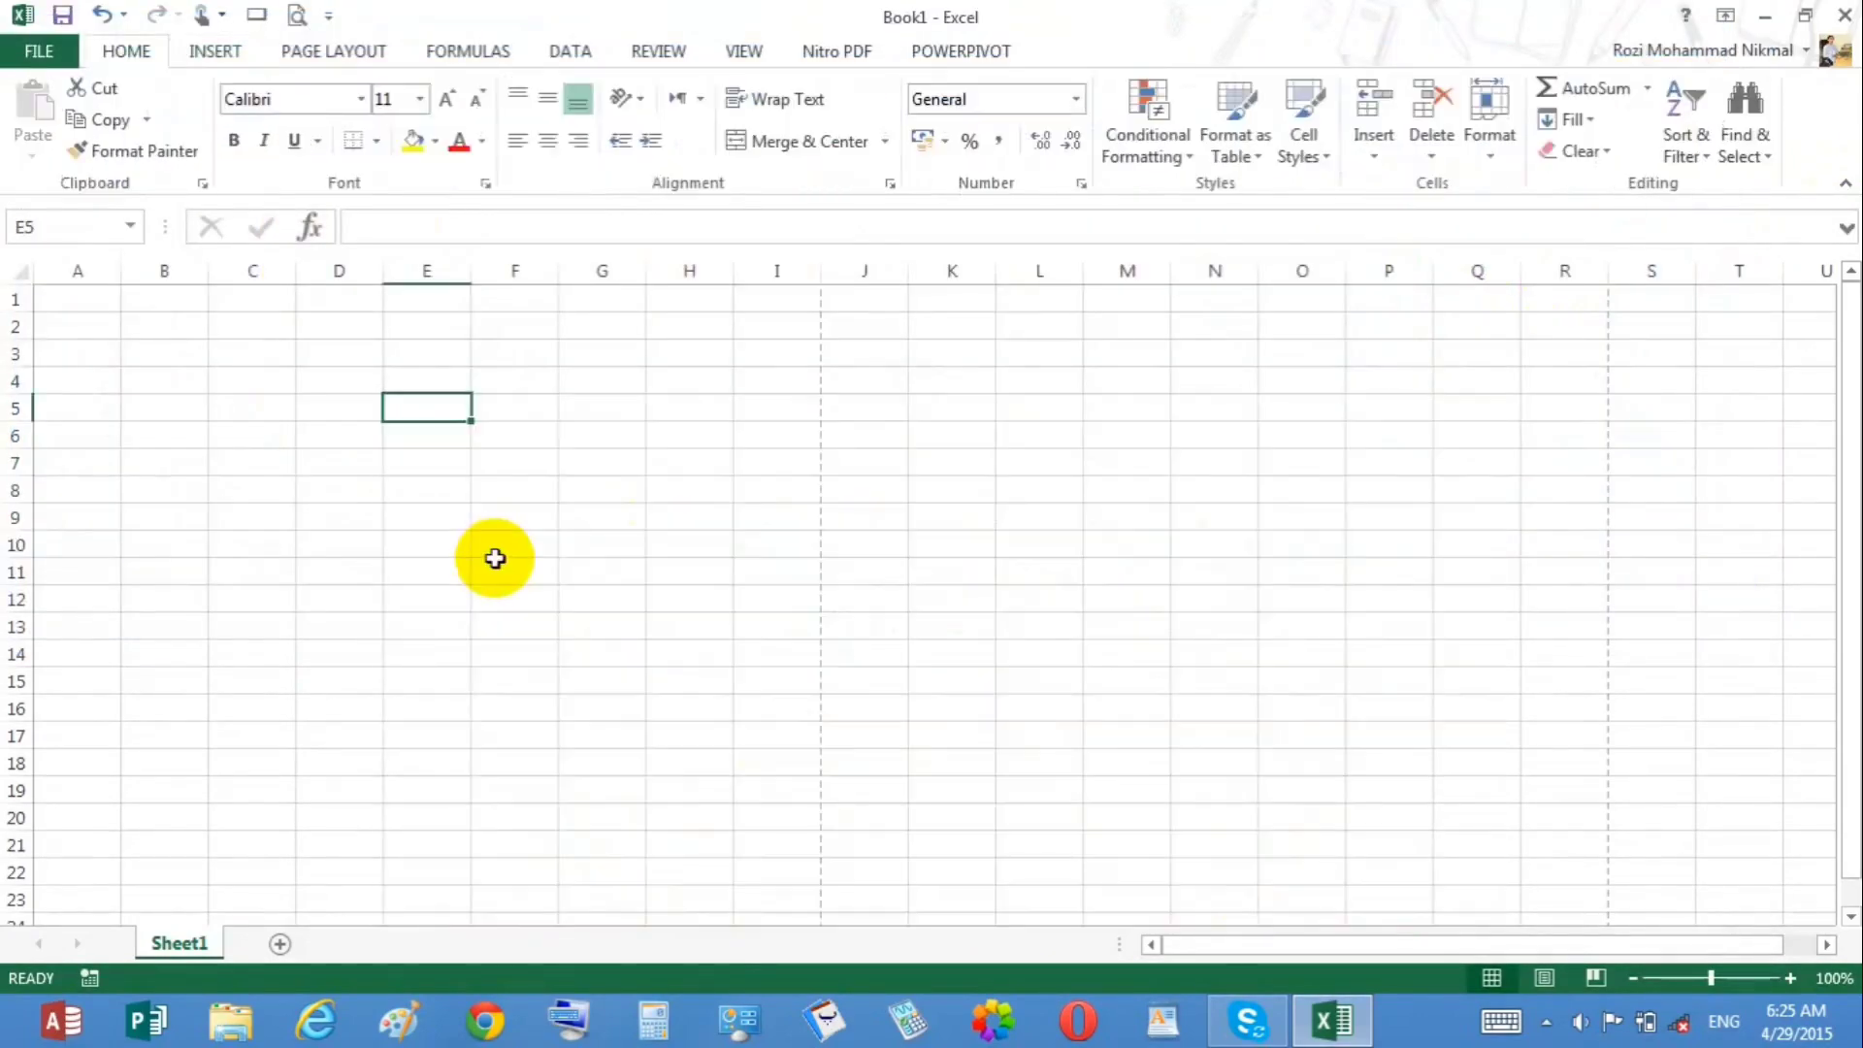
# Step: Draw a text box over cells B2 to C4 and enter kandahar in it
pyautogui.click(215, 53)
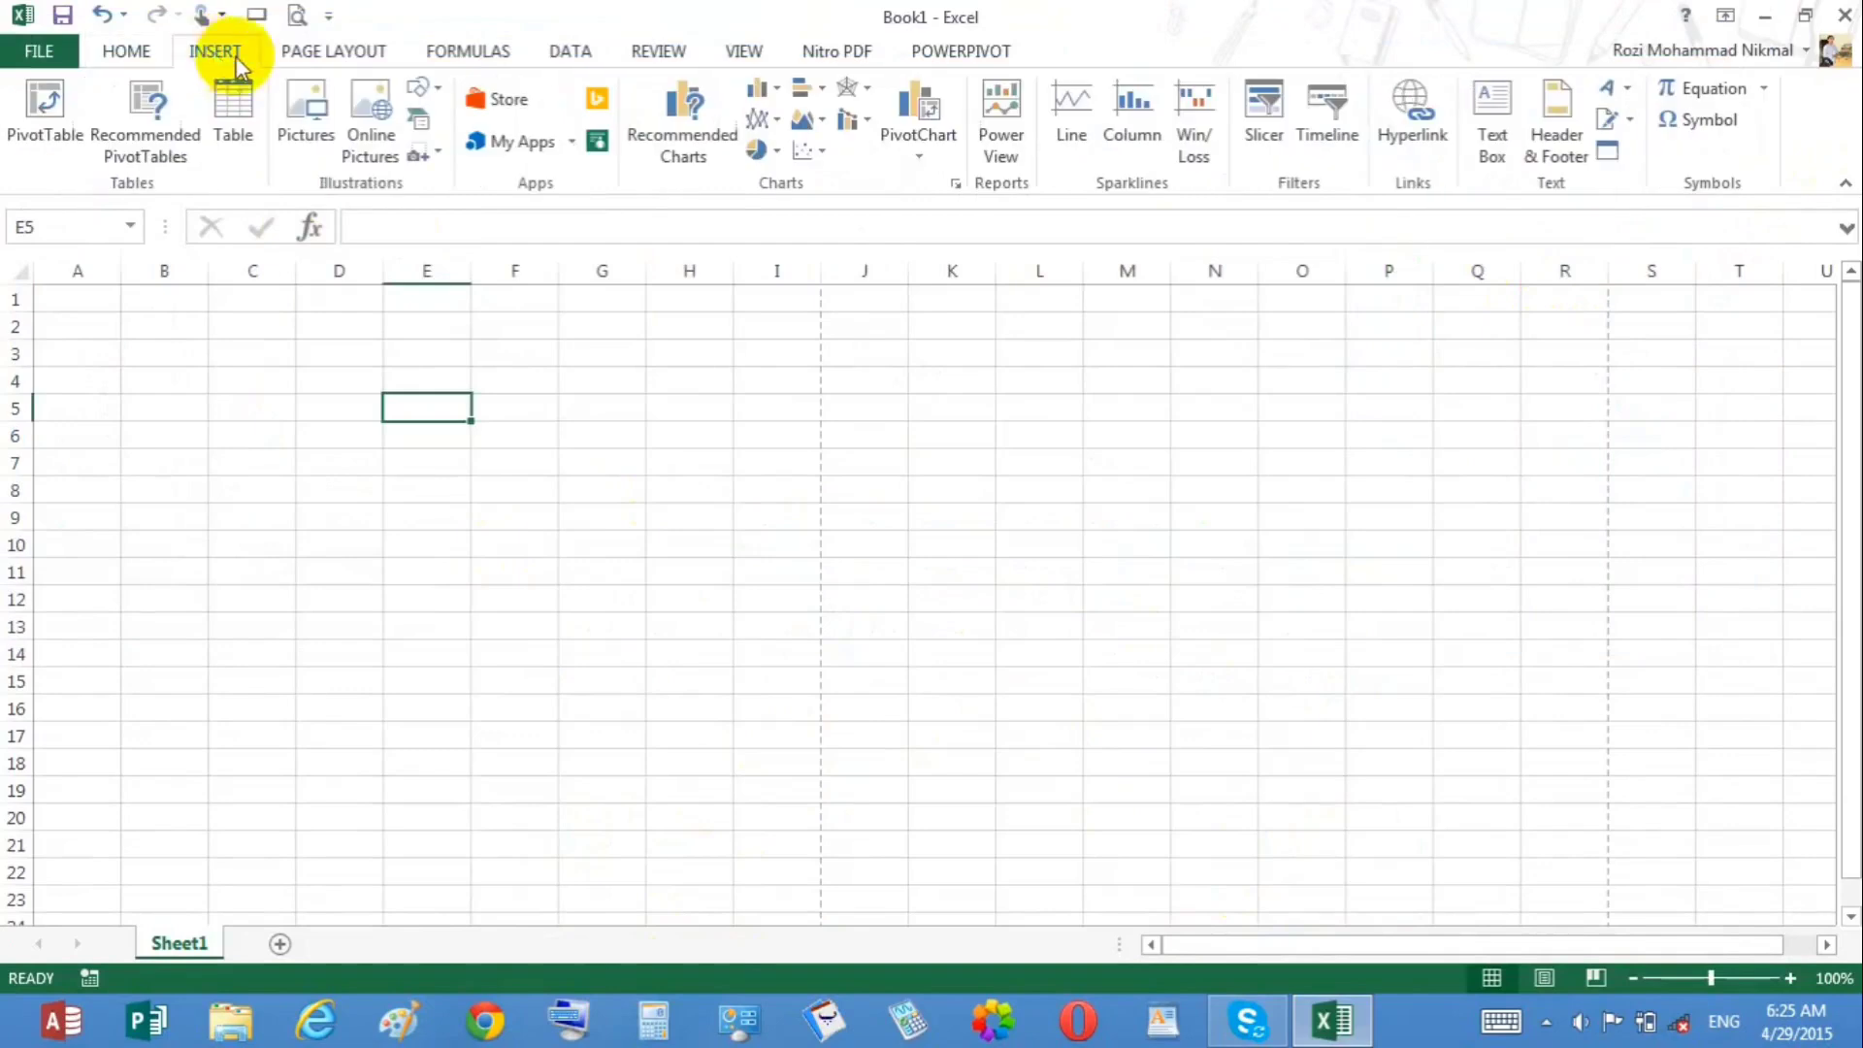
pyautogui.click(419, 89)
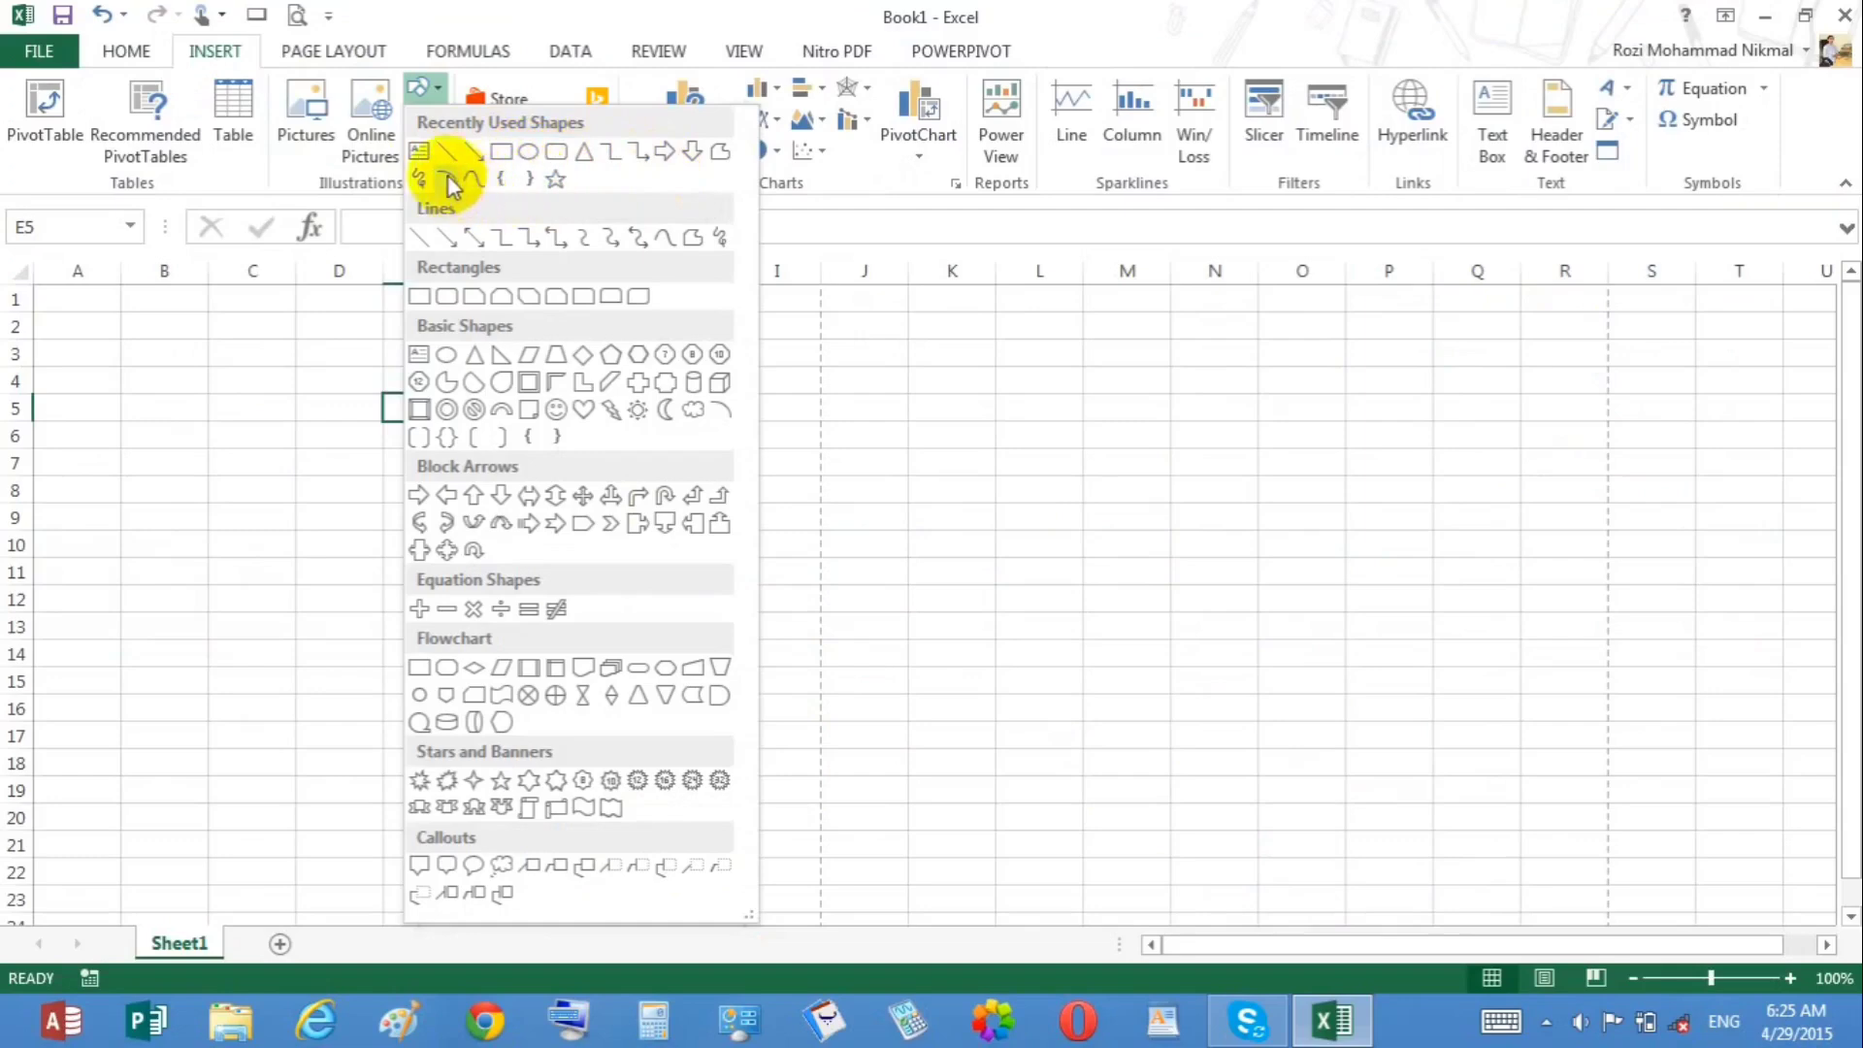
pyautogui.click(418, 152)
pyautogui.moveTo(124, 315); pyautogui.dragTo(259, 392)
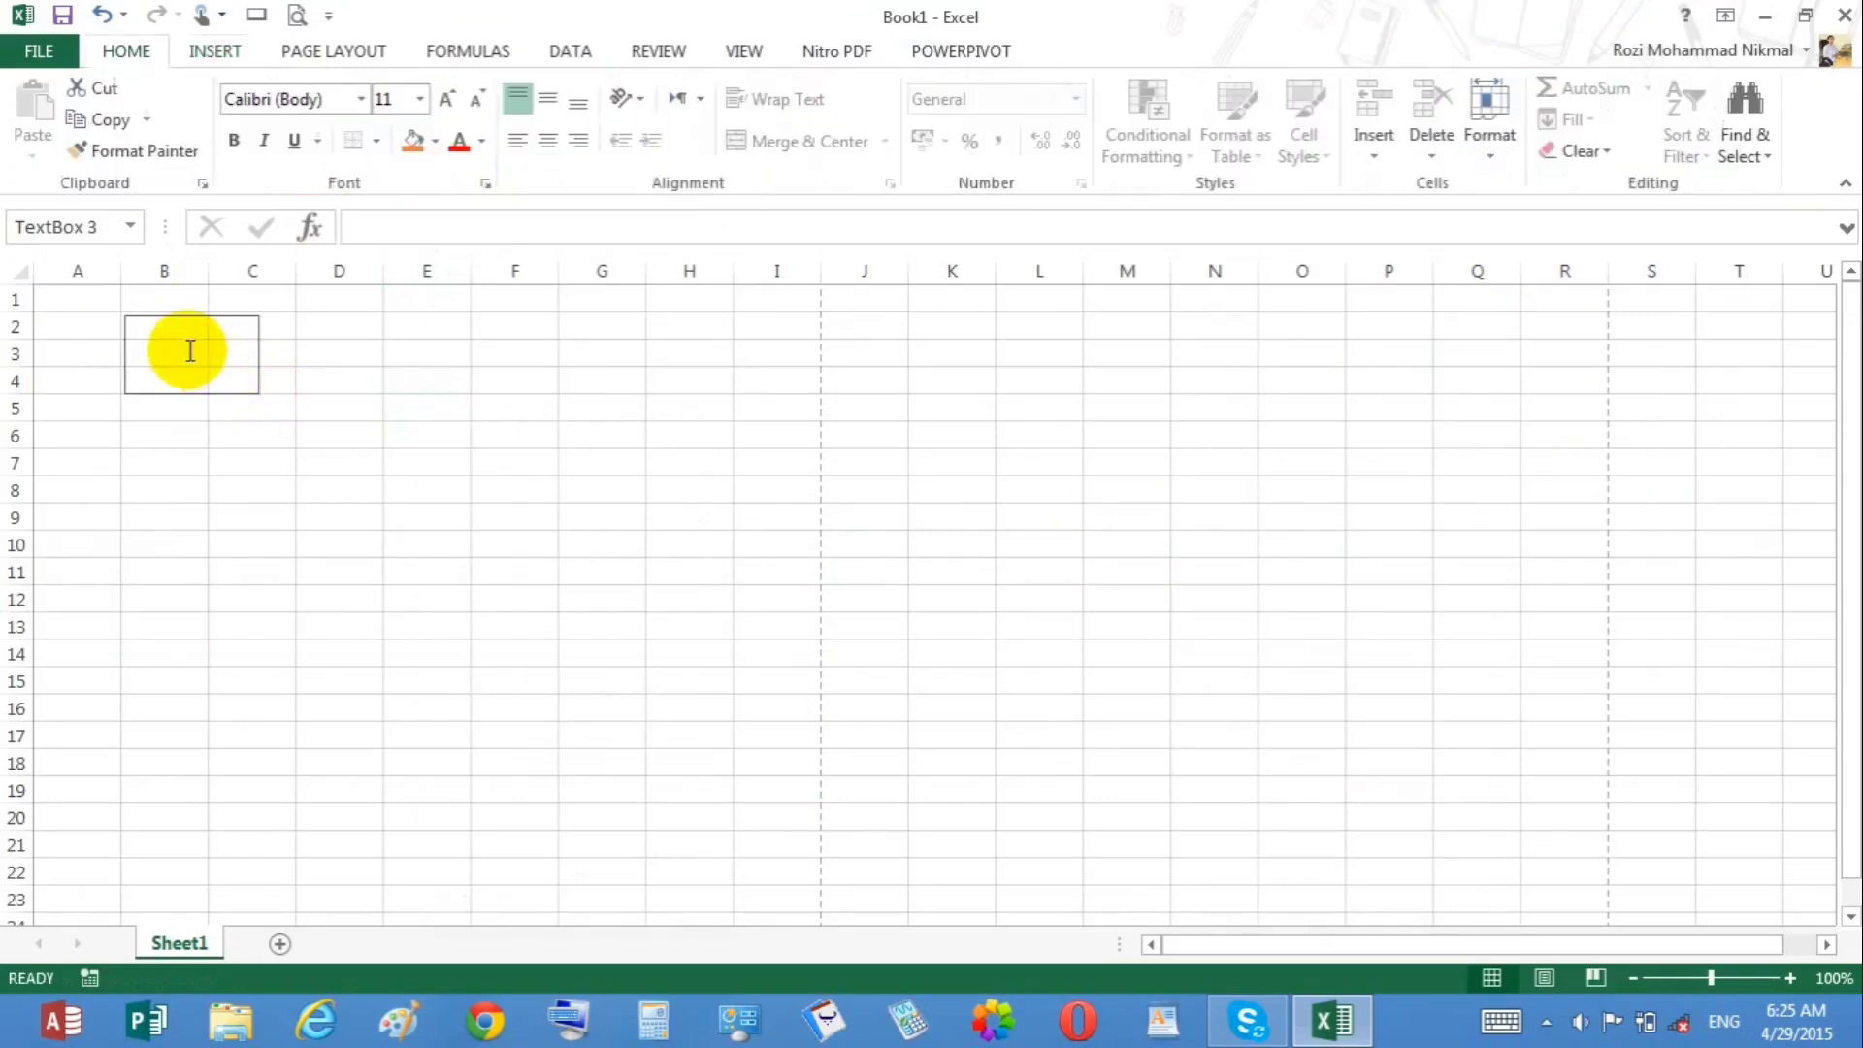
pyautogui.press('BackSpace')
pyautogui.press('BackSpace')
pyautogui.press('BackSpace')
pyautogui.press('BackSpace')
pyautogui.press('BackSpace')
pyautogui.press('BackSpace')
pyautogui.write('kandahar')
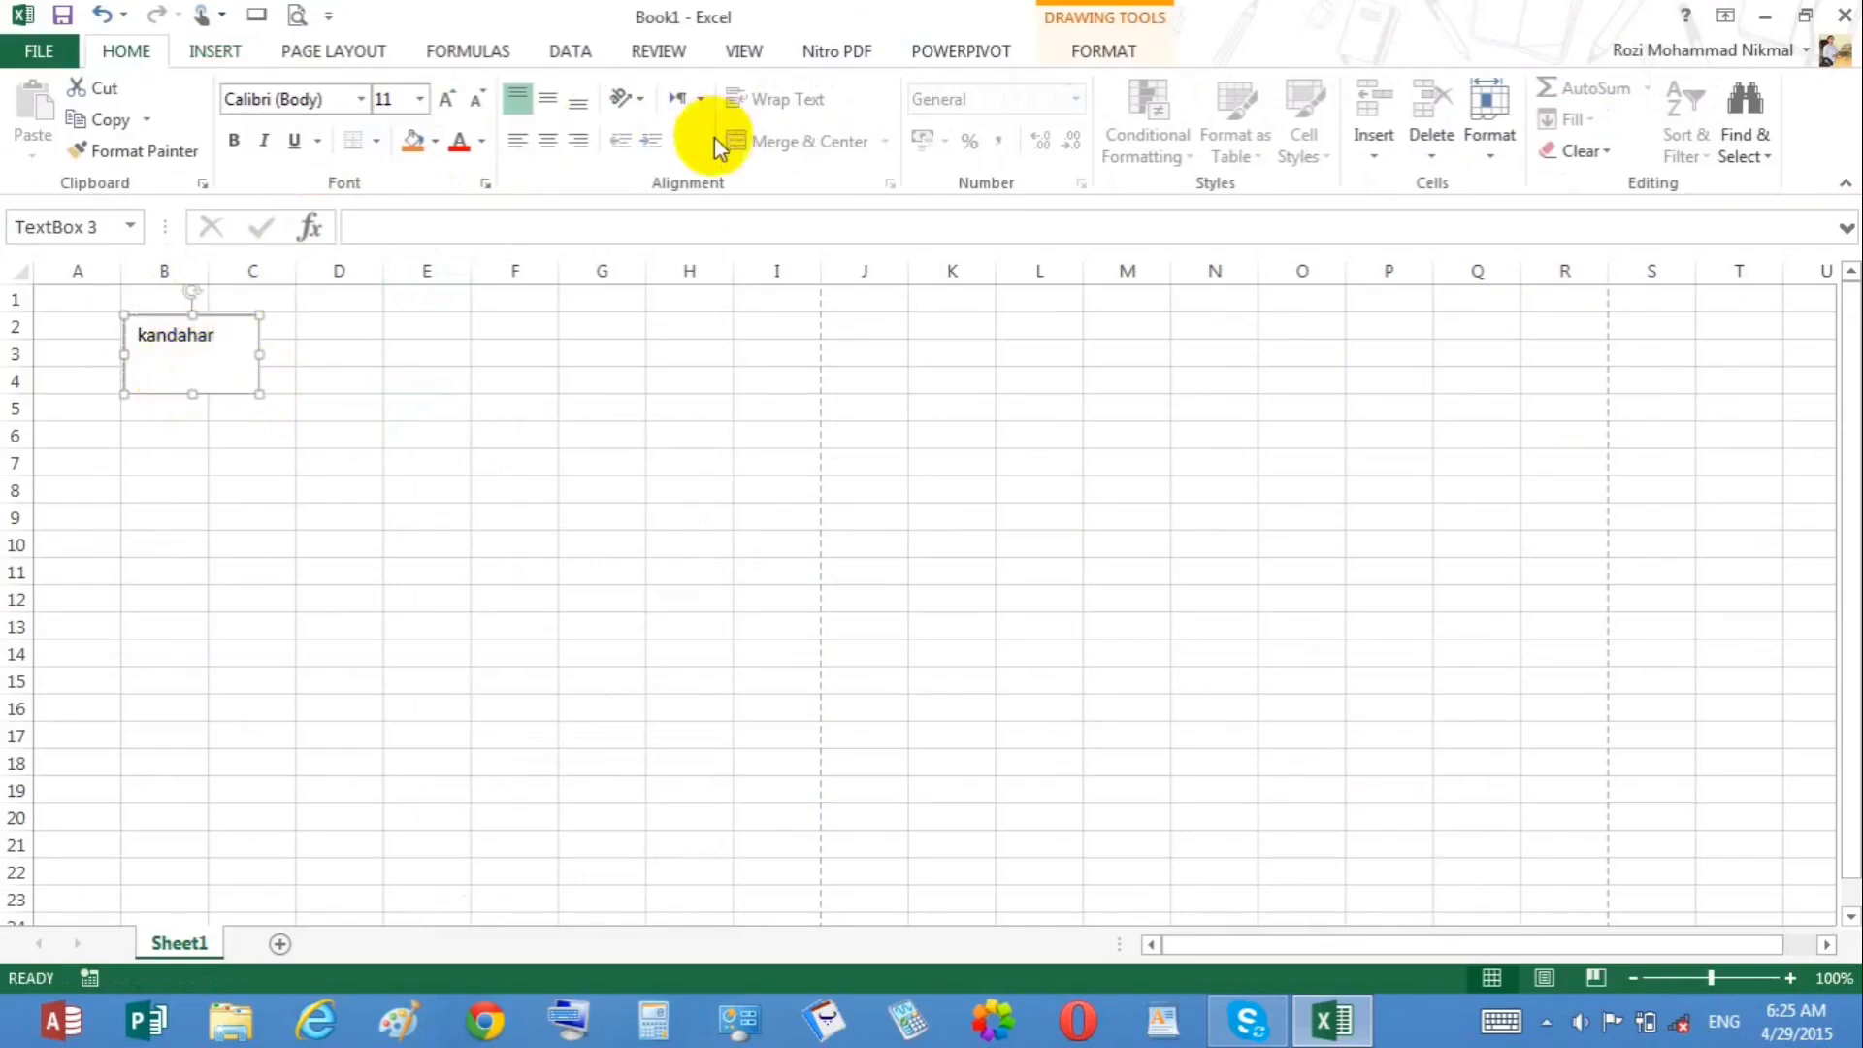
# Step: Delete the kandahar text box
pyautogui.click(1096, 51)
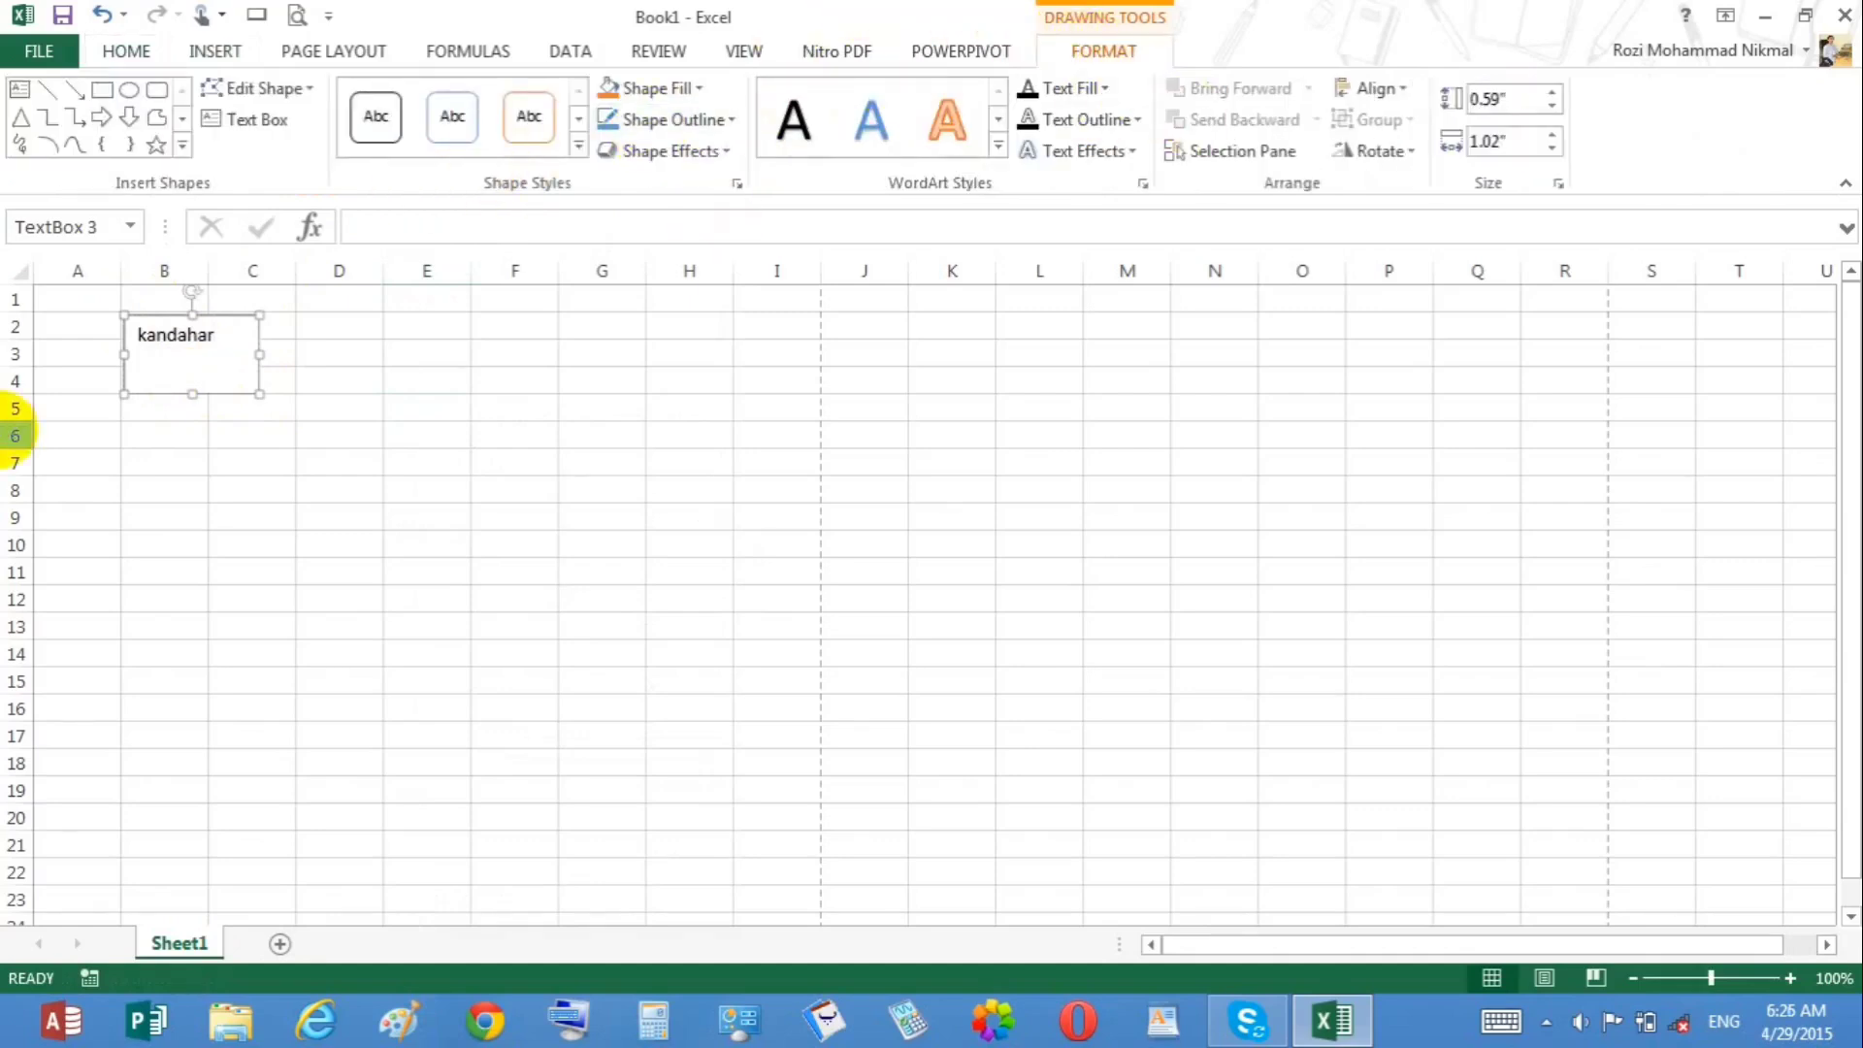
pyautogui.press('Delete')
pyautogui.click(243, 350)
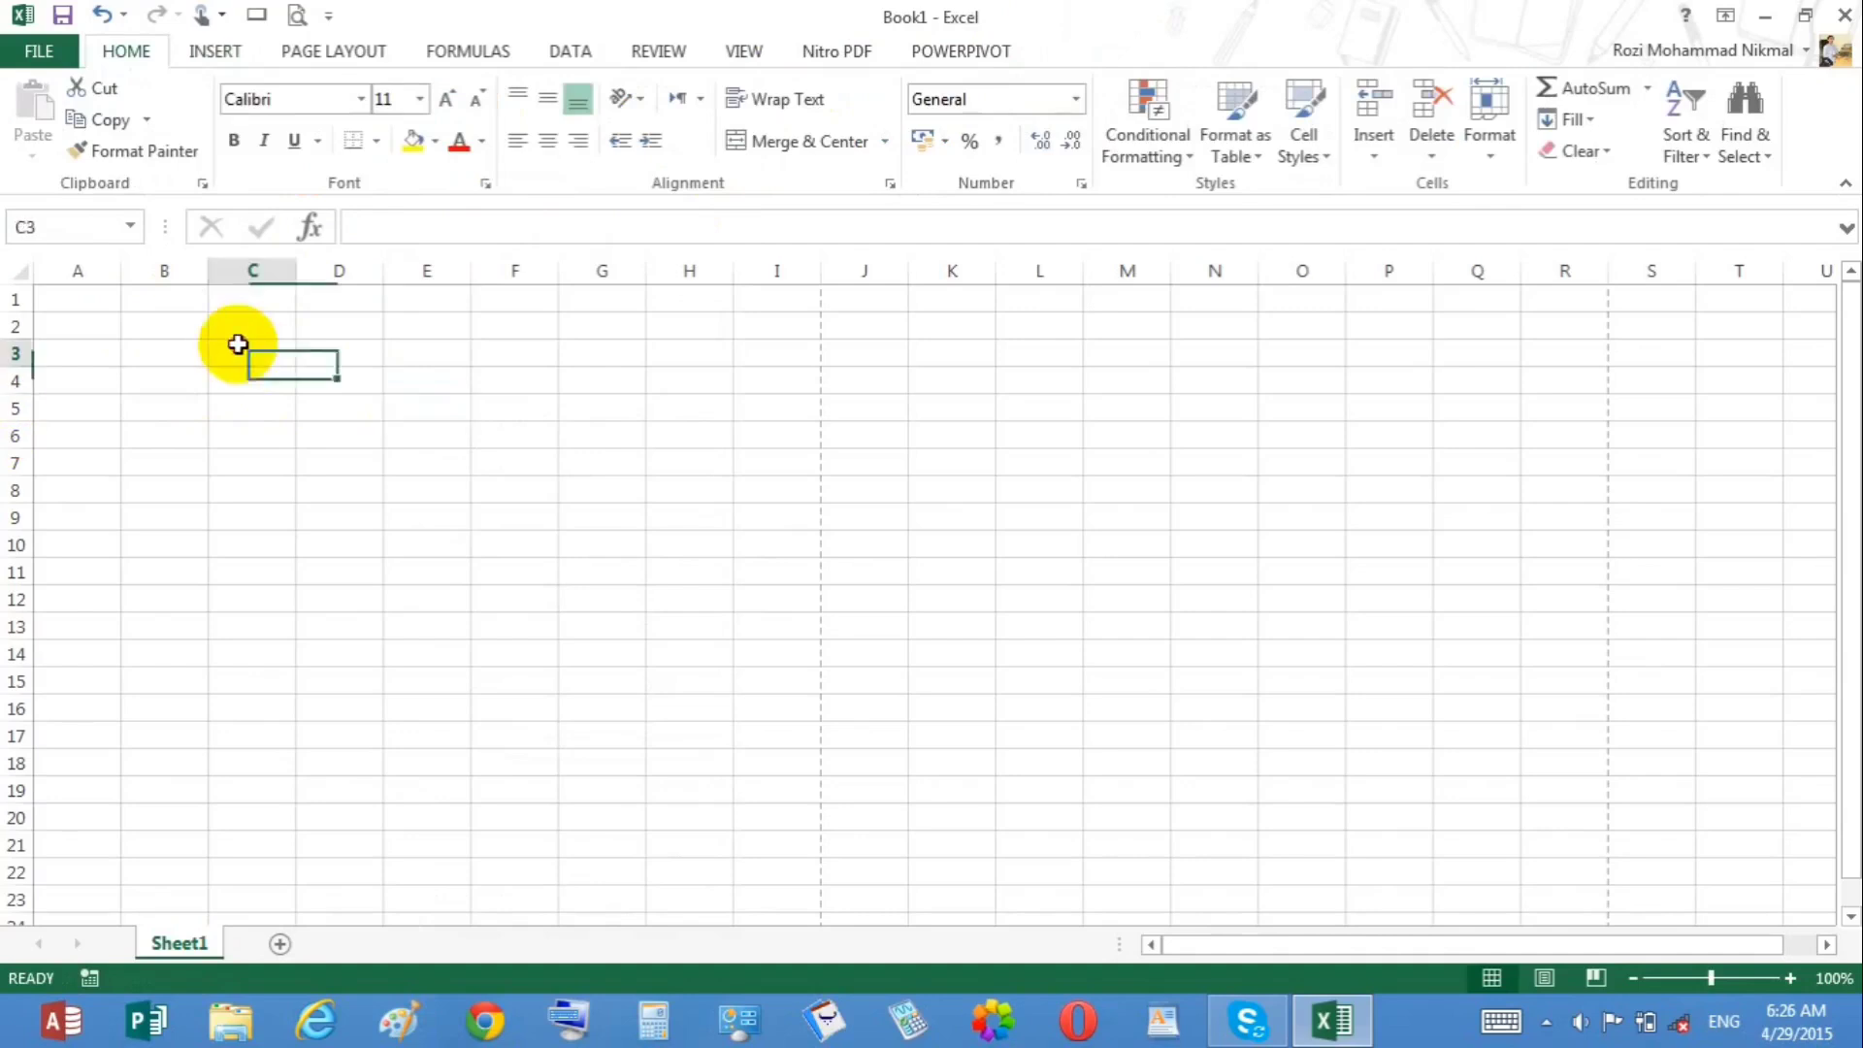
pyautogui.click(217, 51)
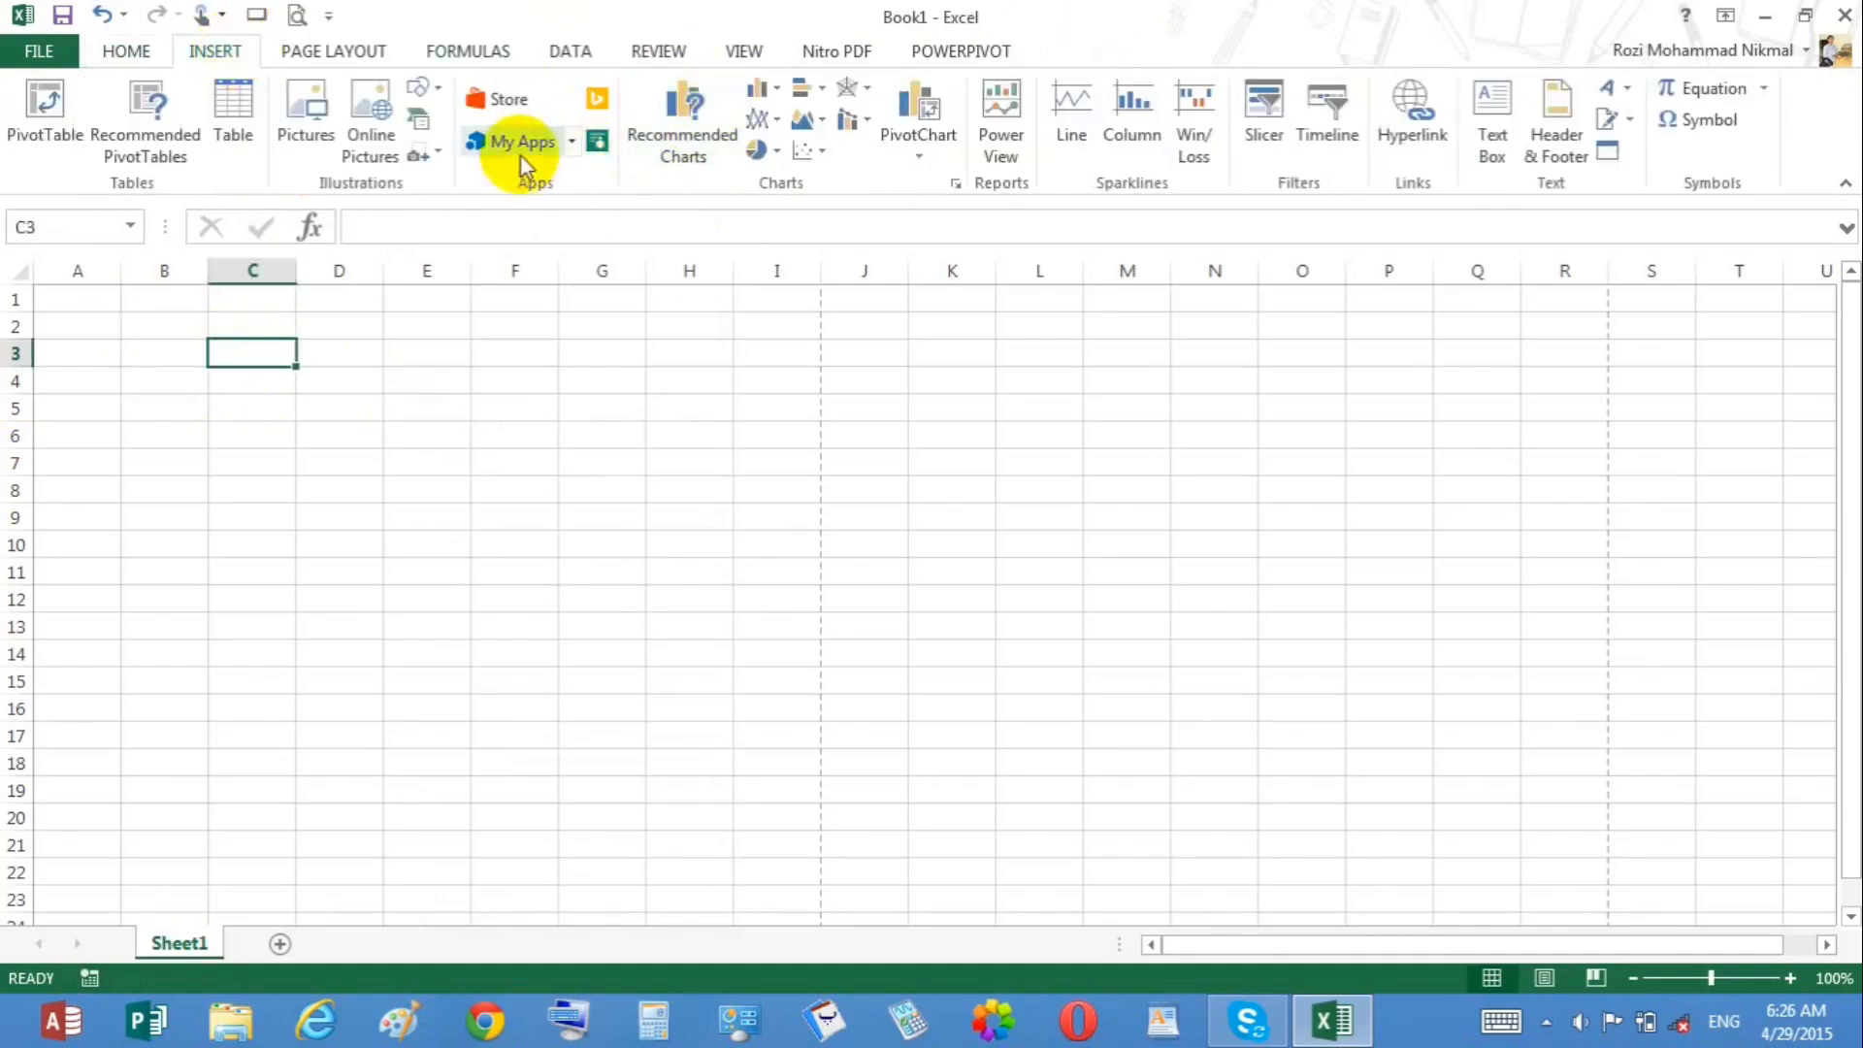
pyautogui.click(419, 124)
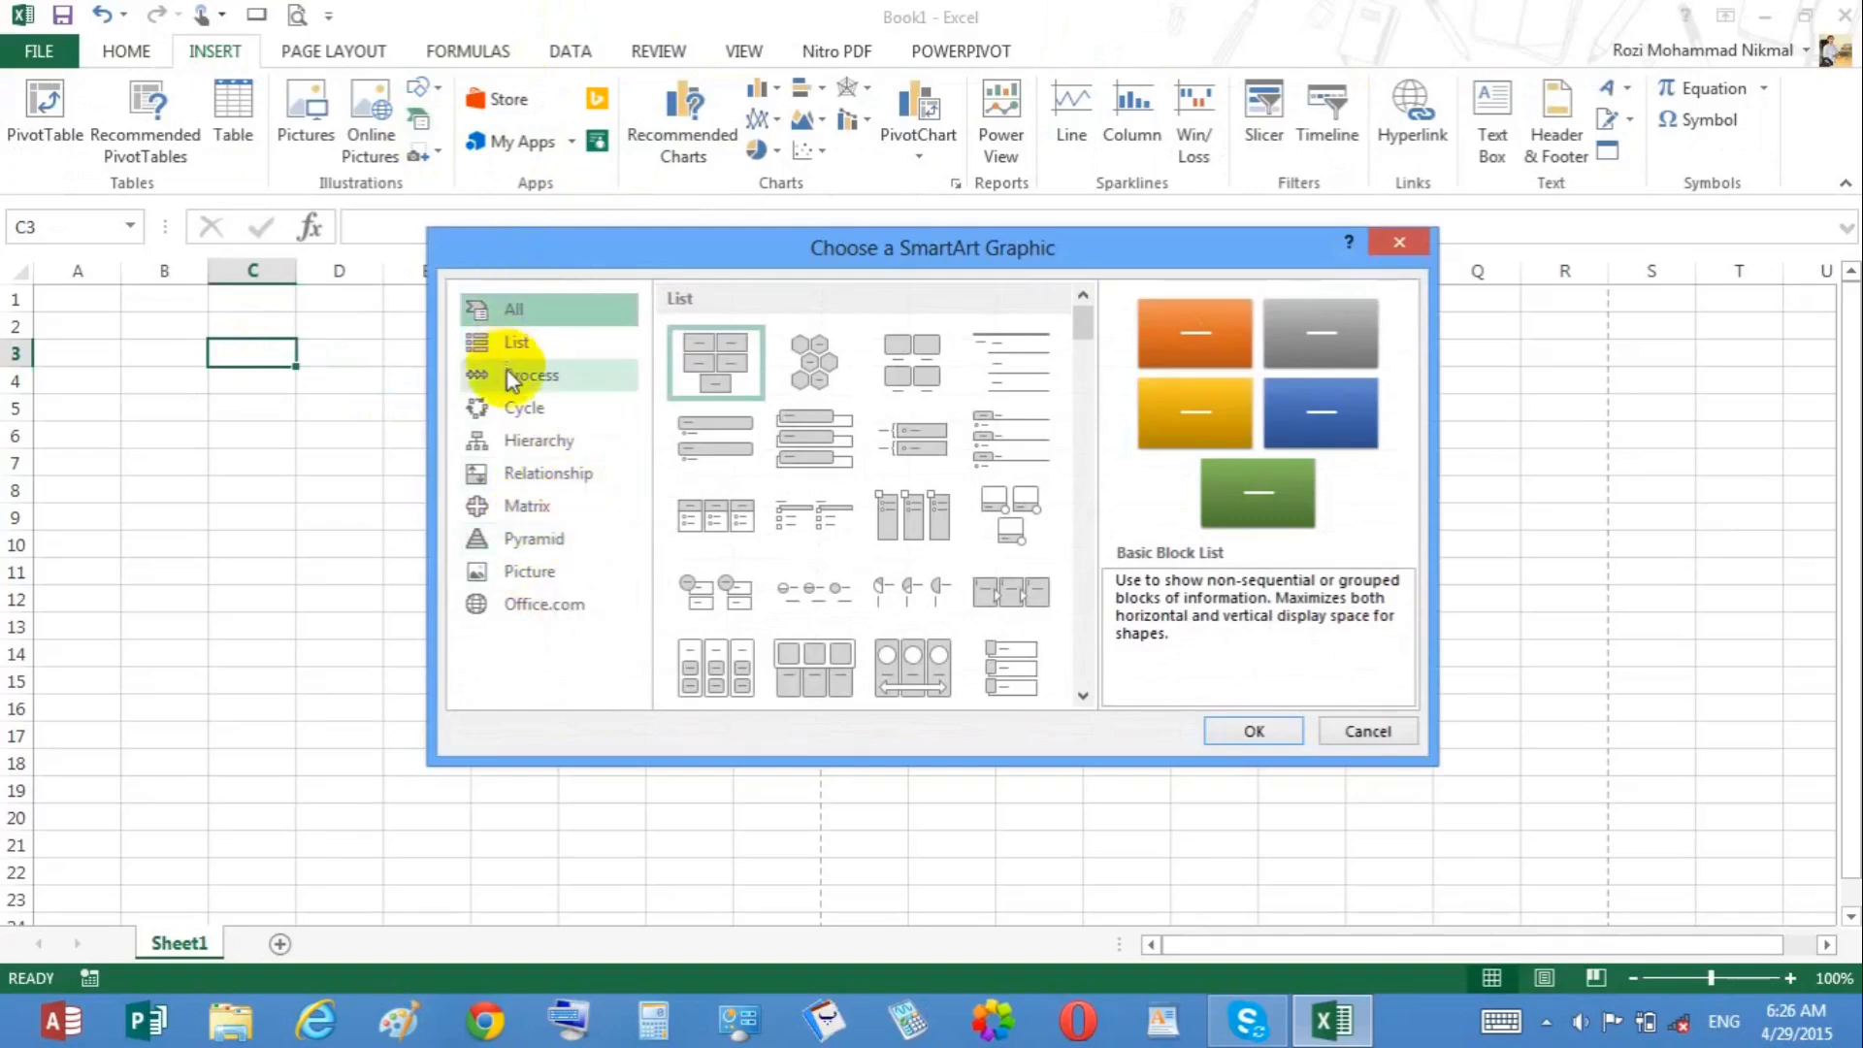
pyautogui.click(1377, 732)
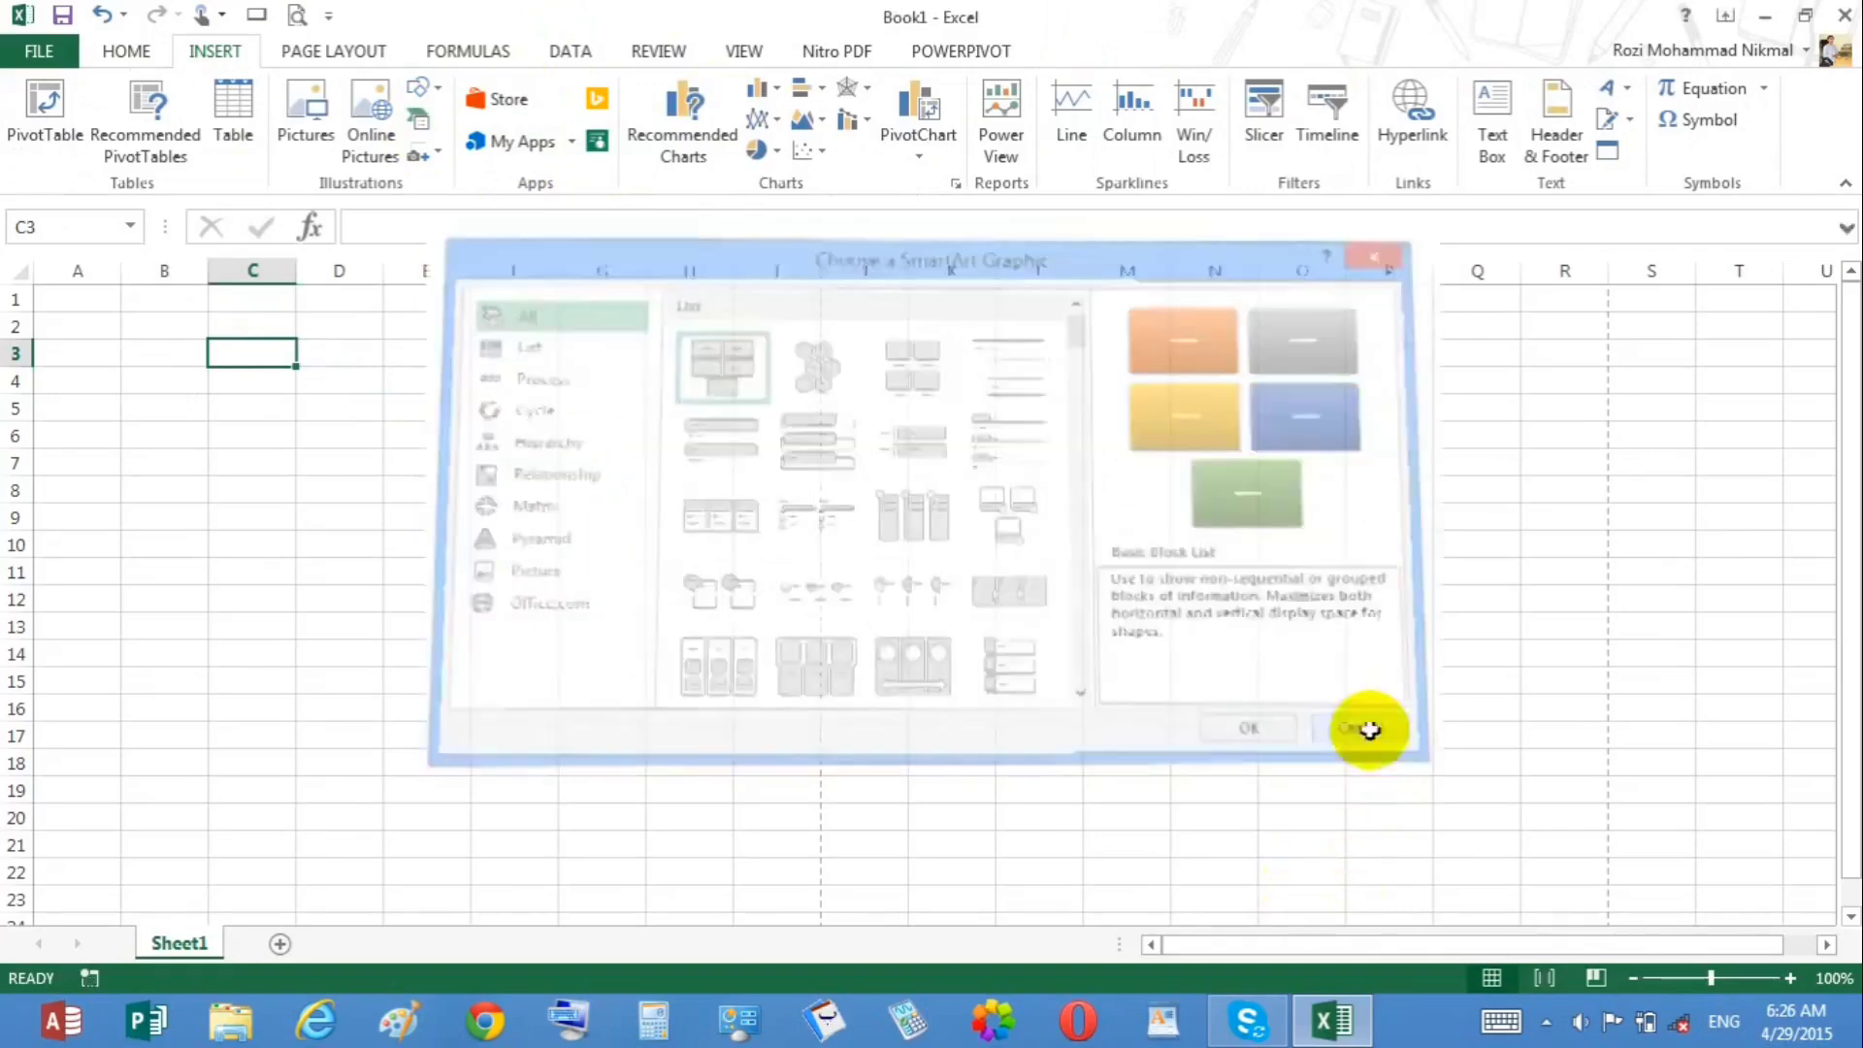
# Step: Open the Skype window from the taskbar and switch back to Excel
pyautogui.click(431, 156)
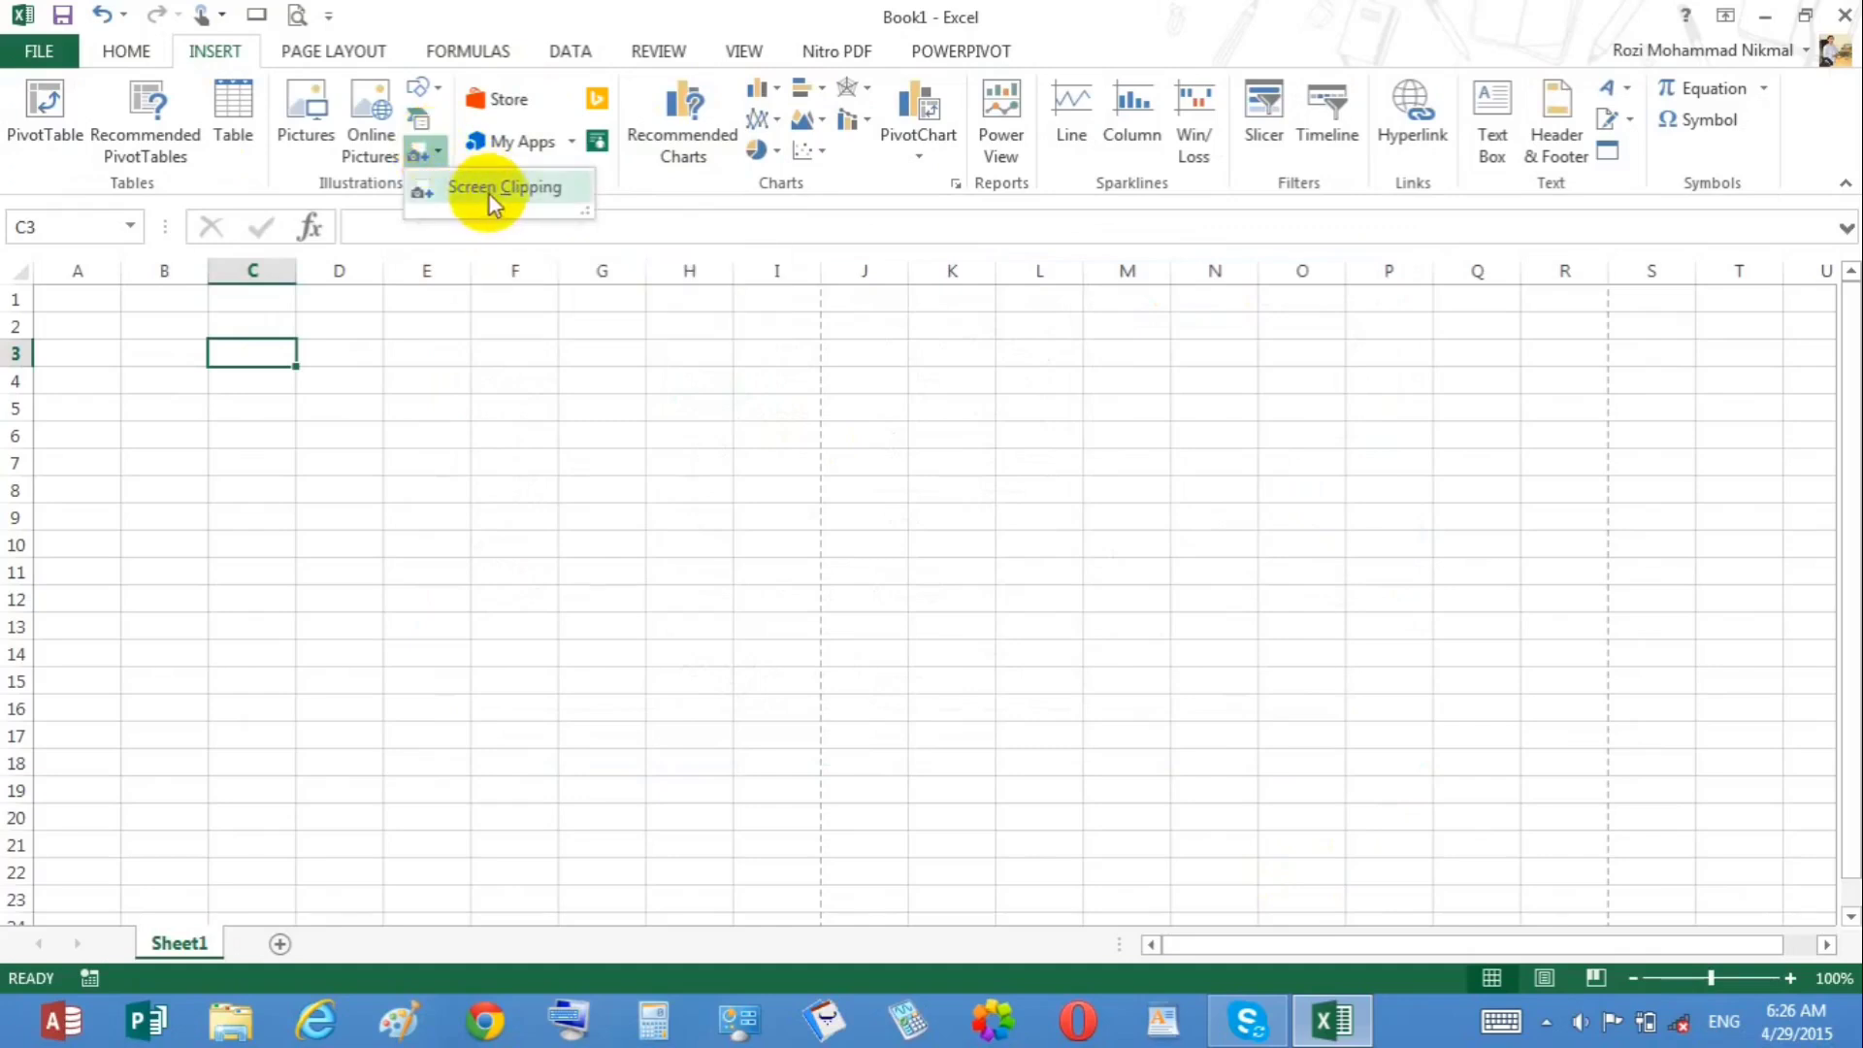
pyautogui.click(909, 1021)
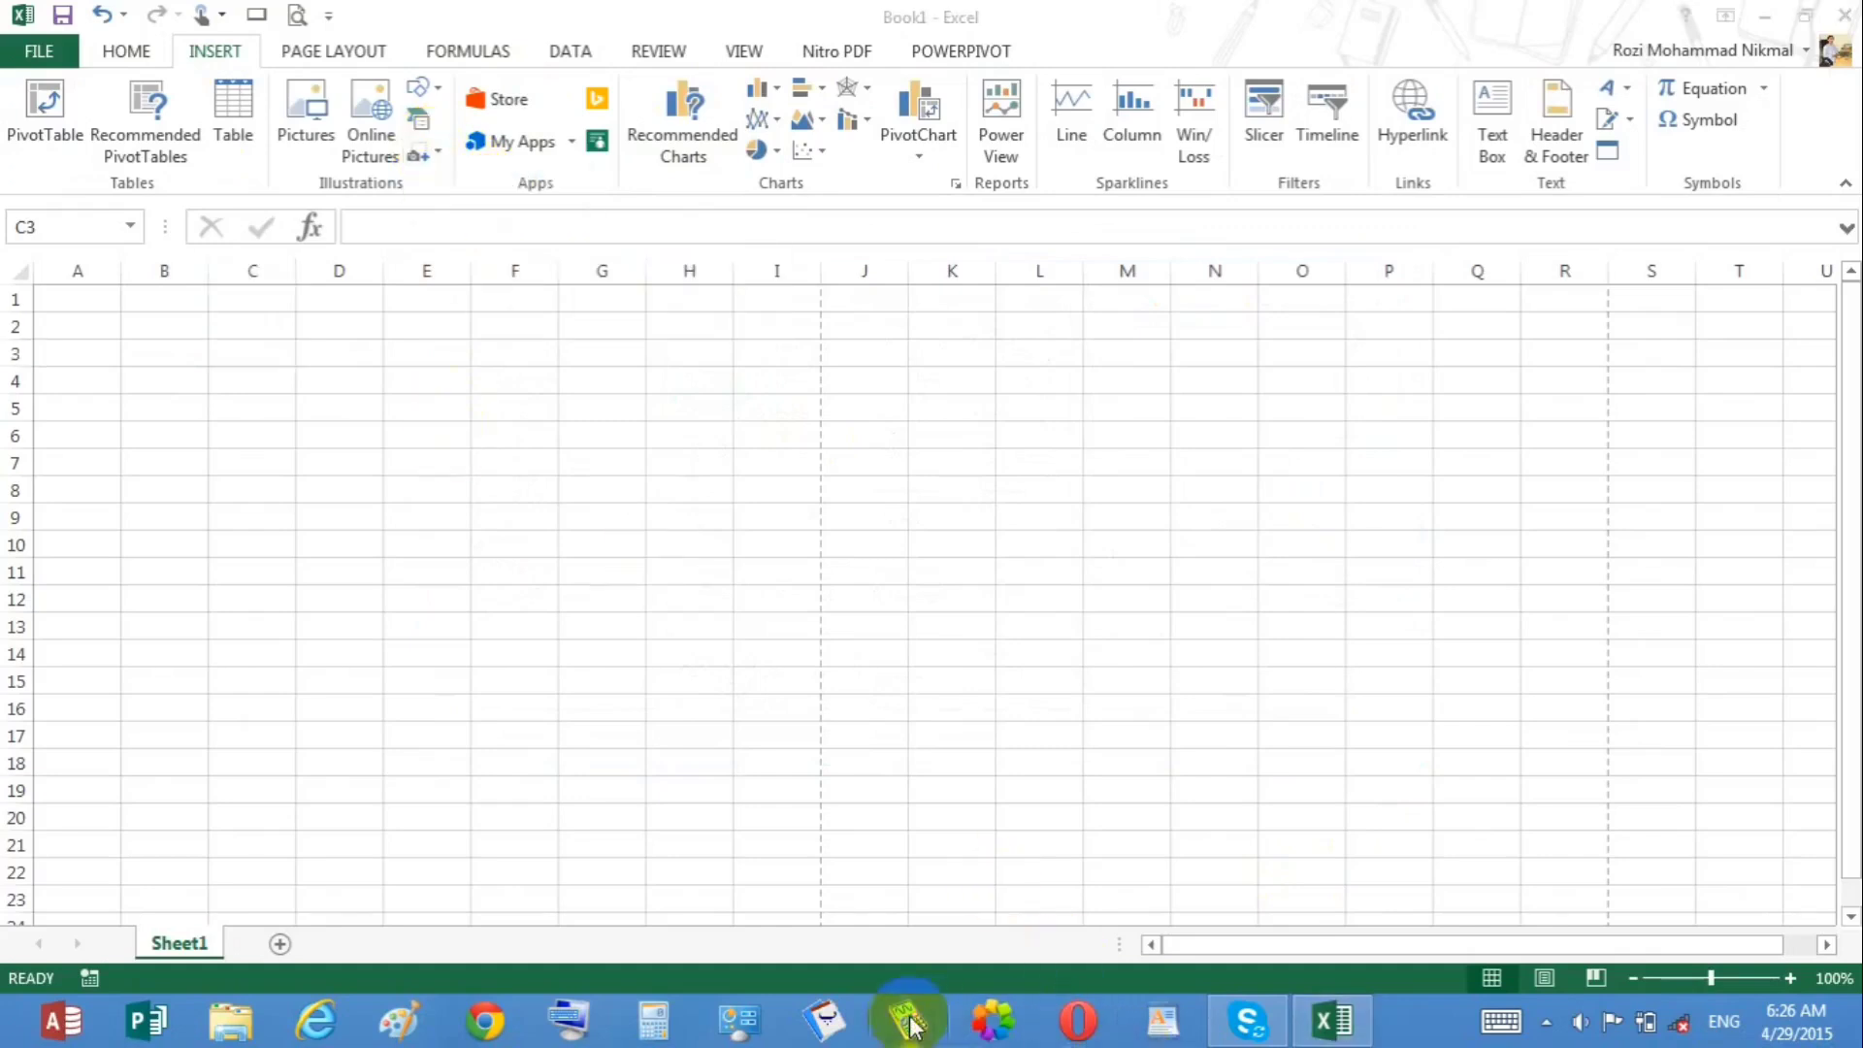
pyautogui.click(1247, 1019)
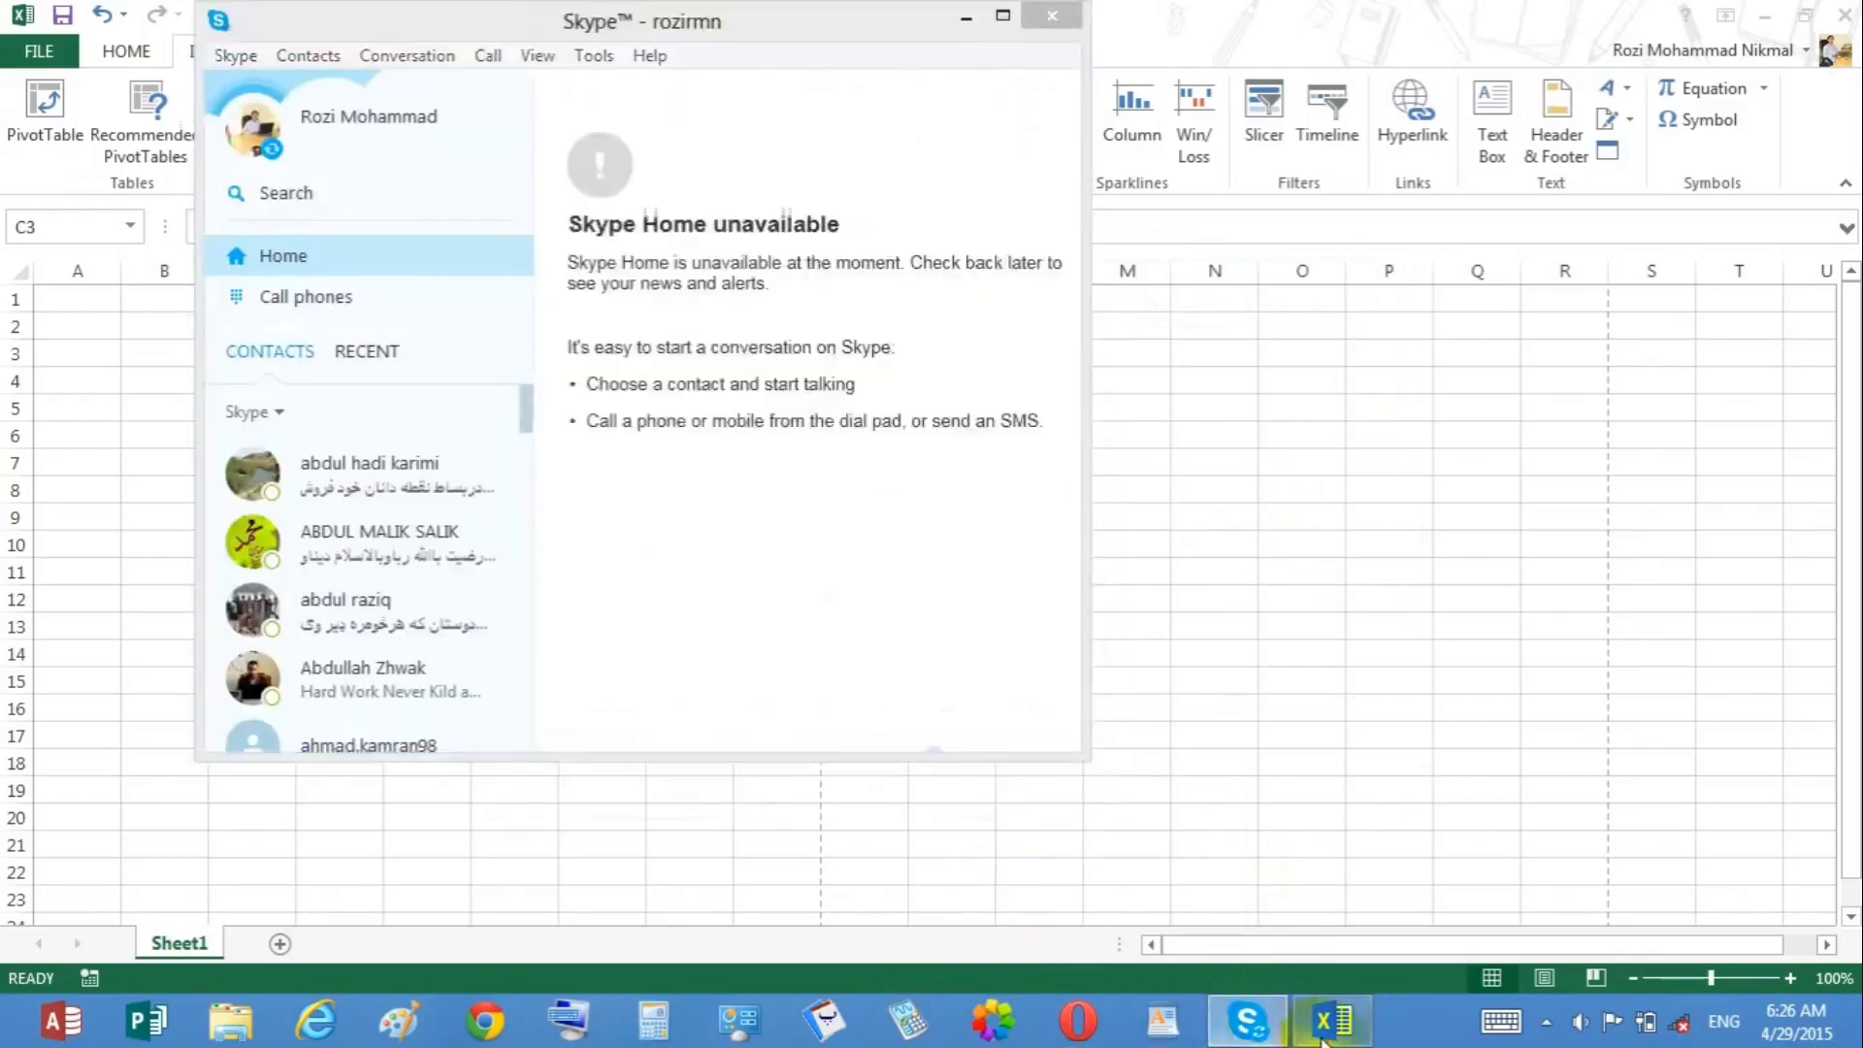
pyautogui.click(1327, 1023)
# Step: Insert a screenshot of the Skype window, reposition it, and delete it
pyautogui.click(429, 155)
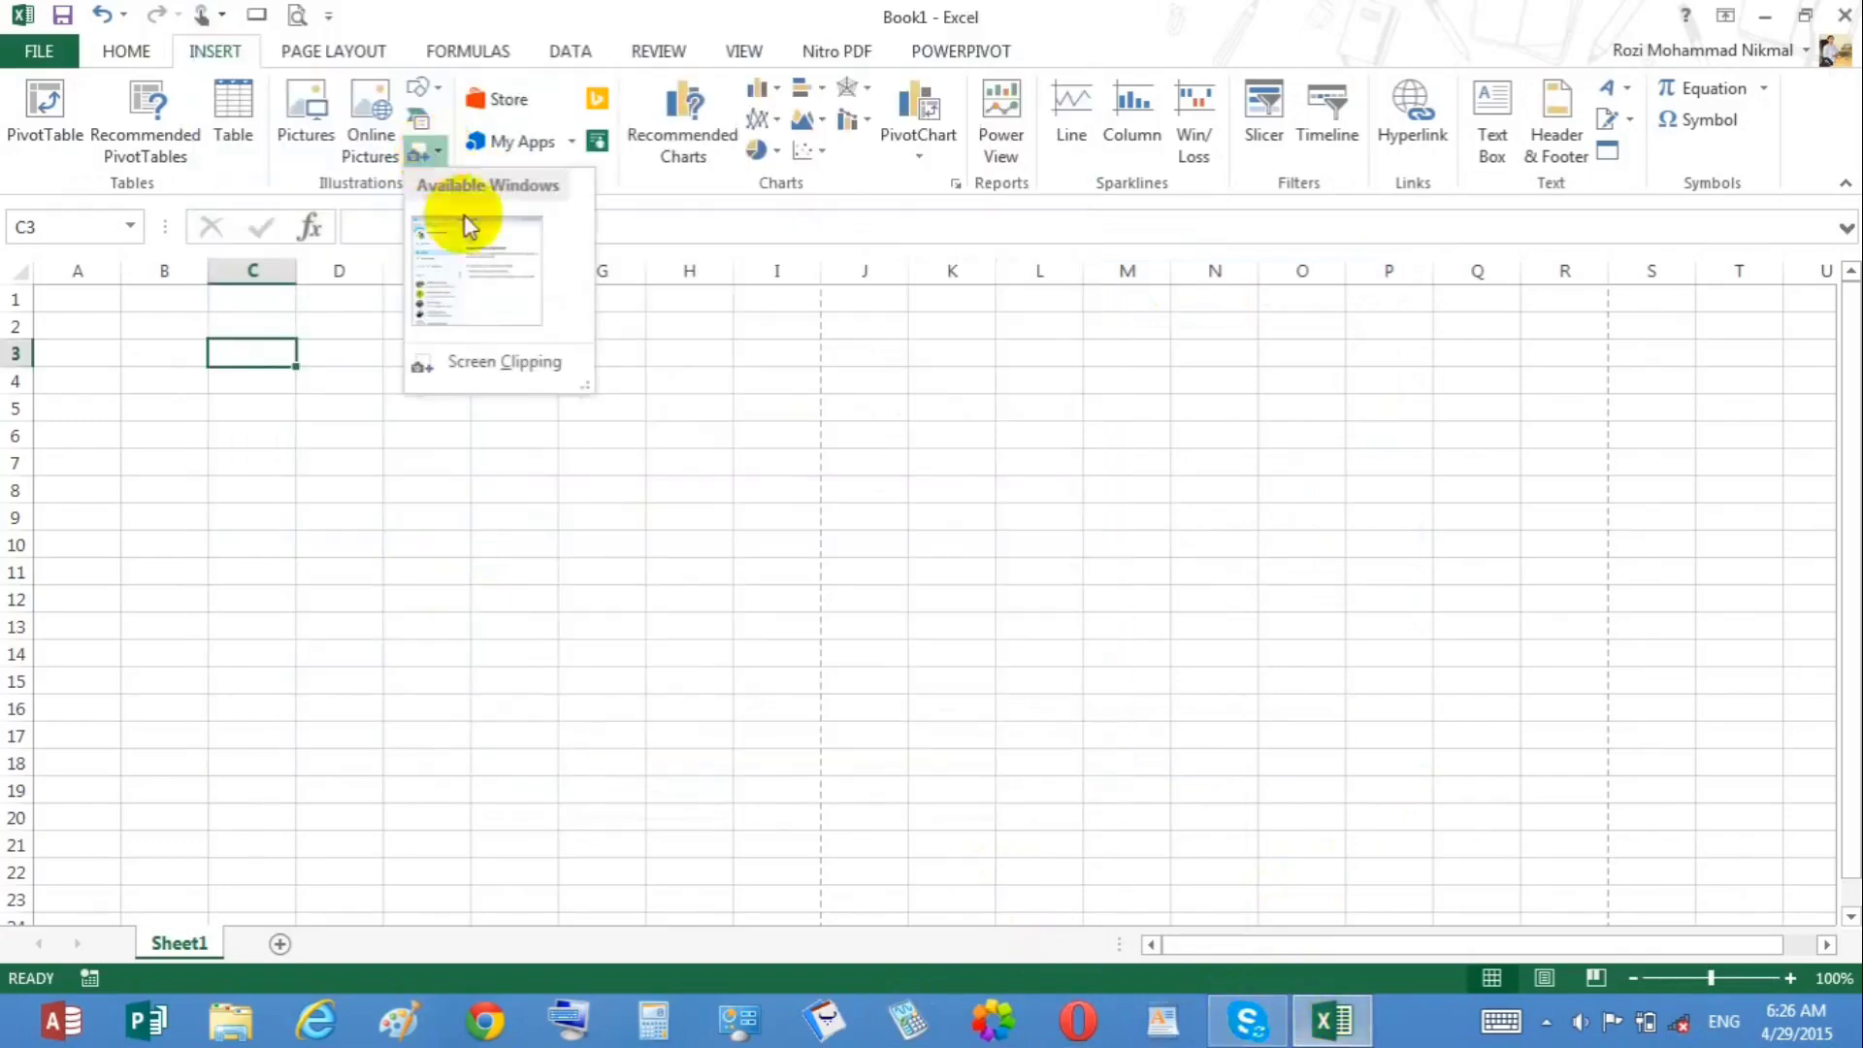
pyautogui.click(468, 323)
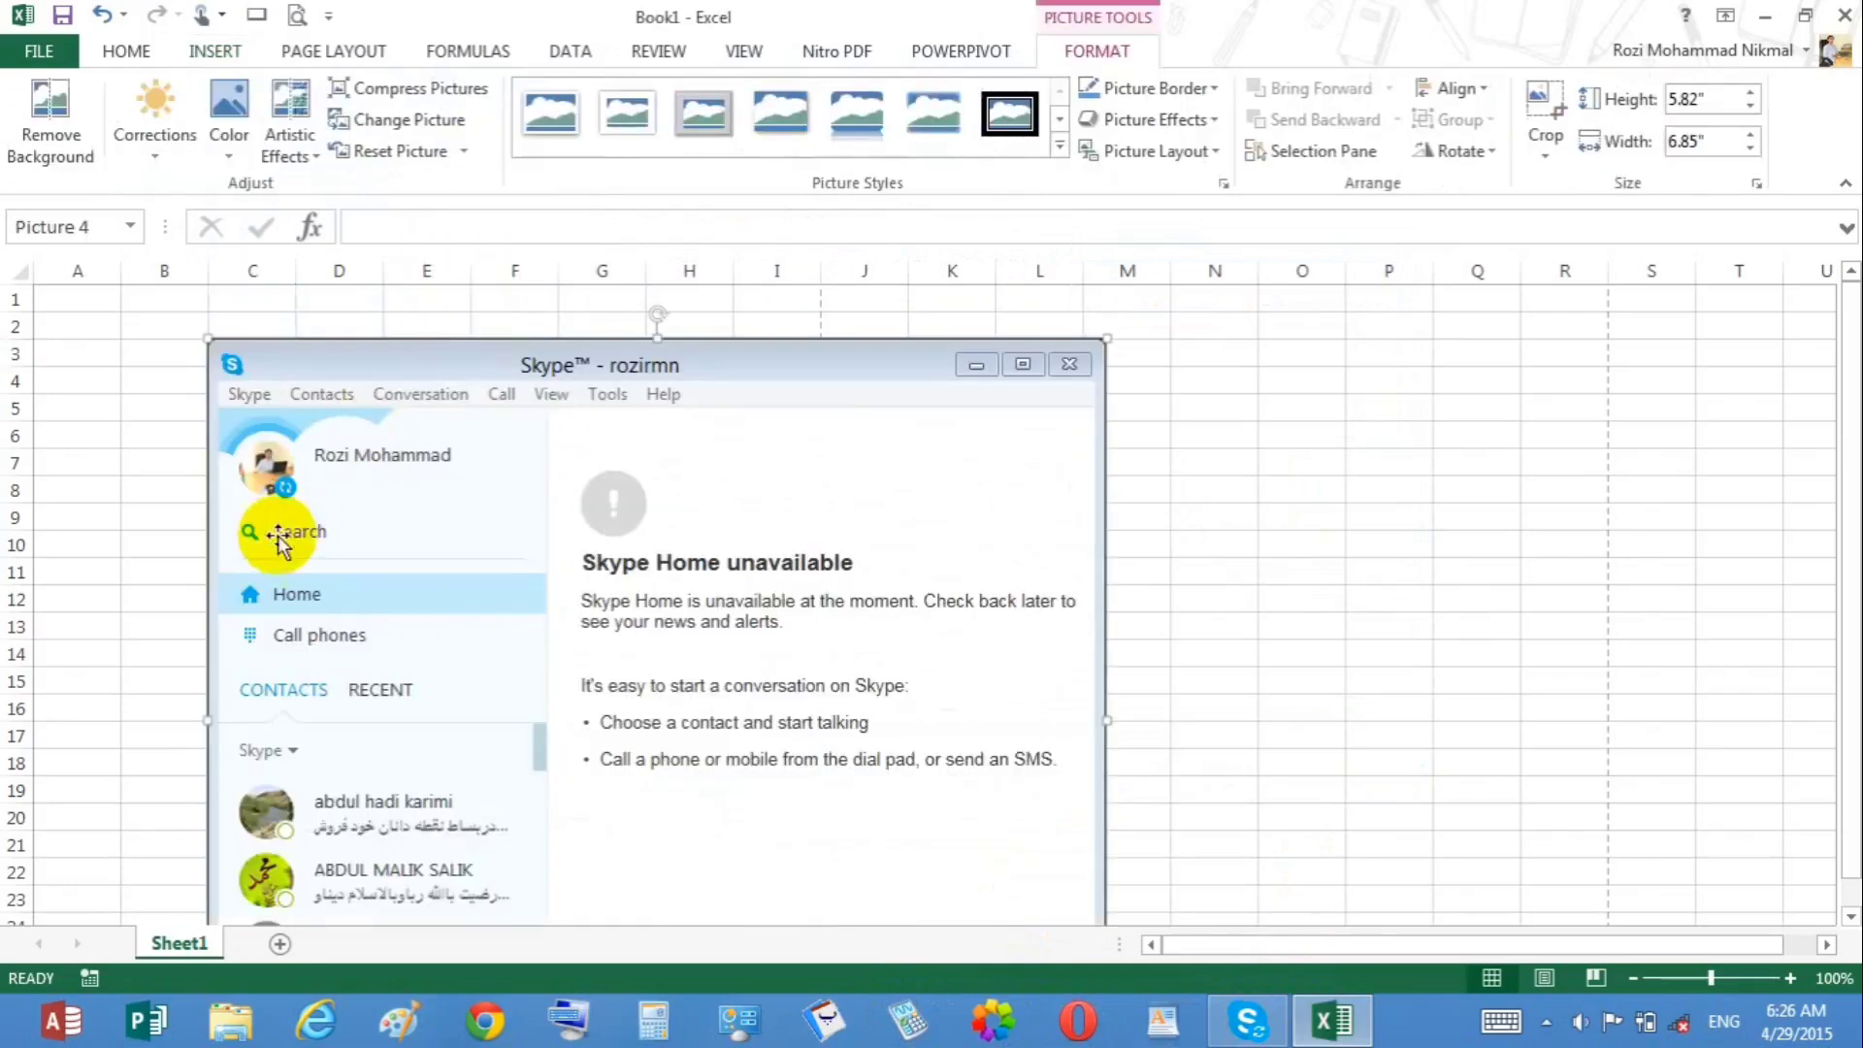
pyautogui.moveTo(353, 457); pyautogui.dragTo(408, 415)
pyautogui.press('Delete')
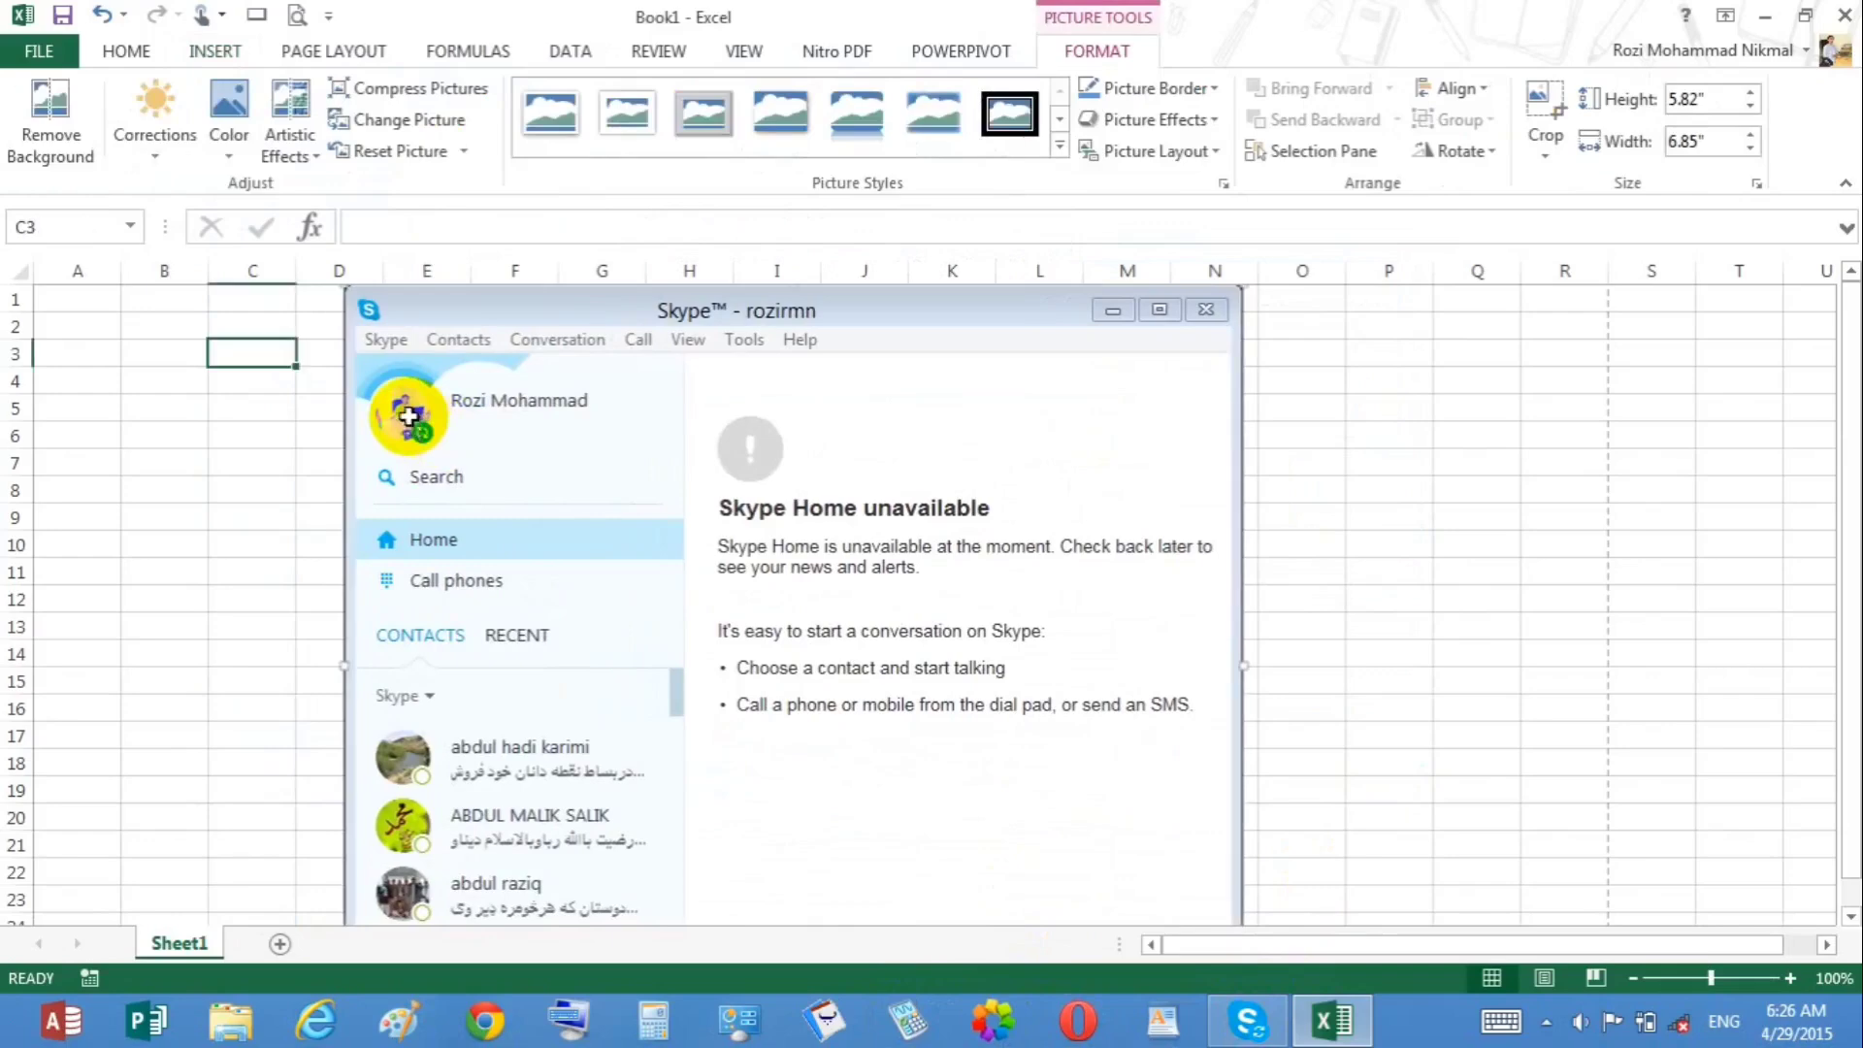
# Step: Insert a screen clipping of the Skype window's contacts pane into the sheet
pyautogui.click(218, 53)
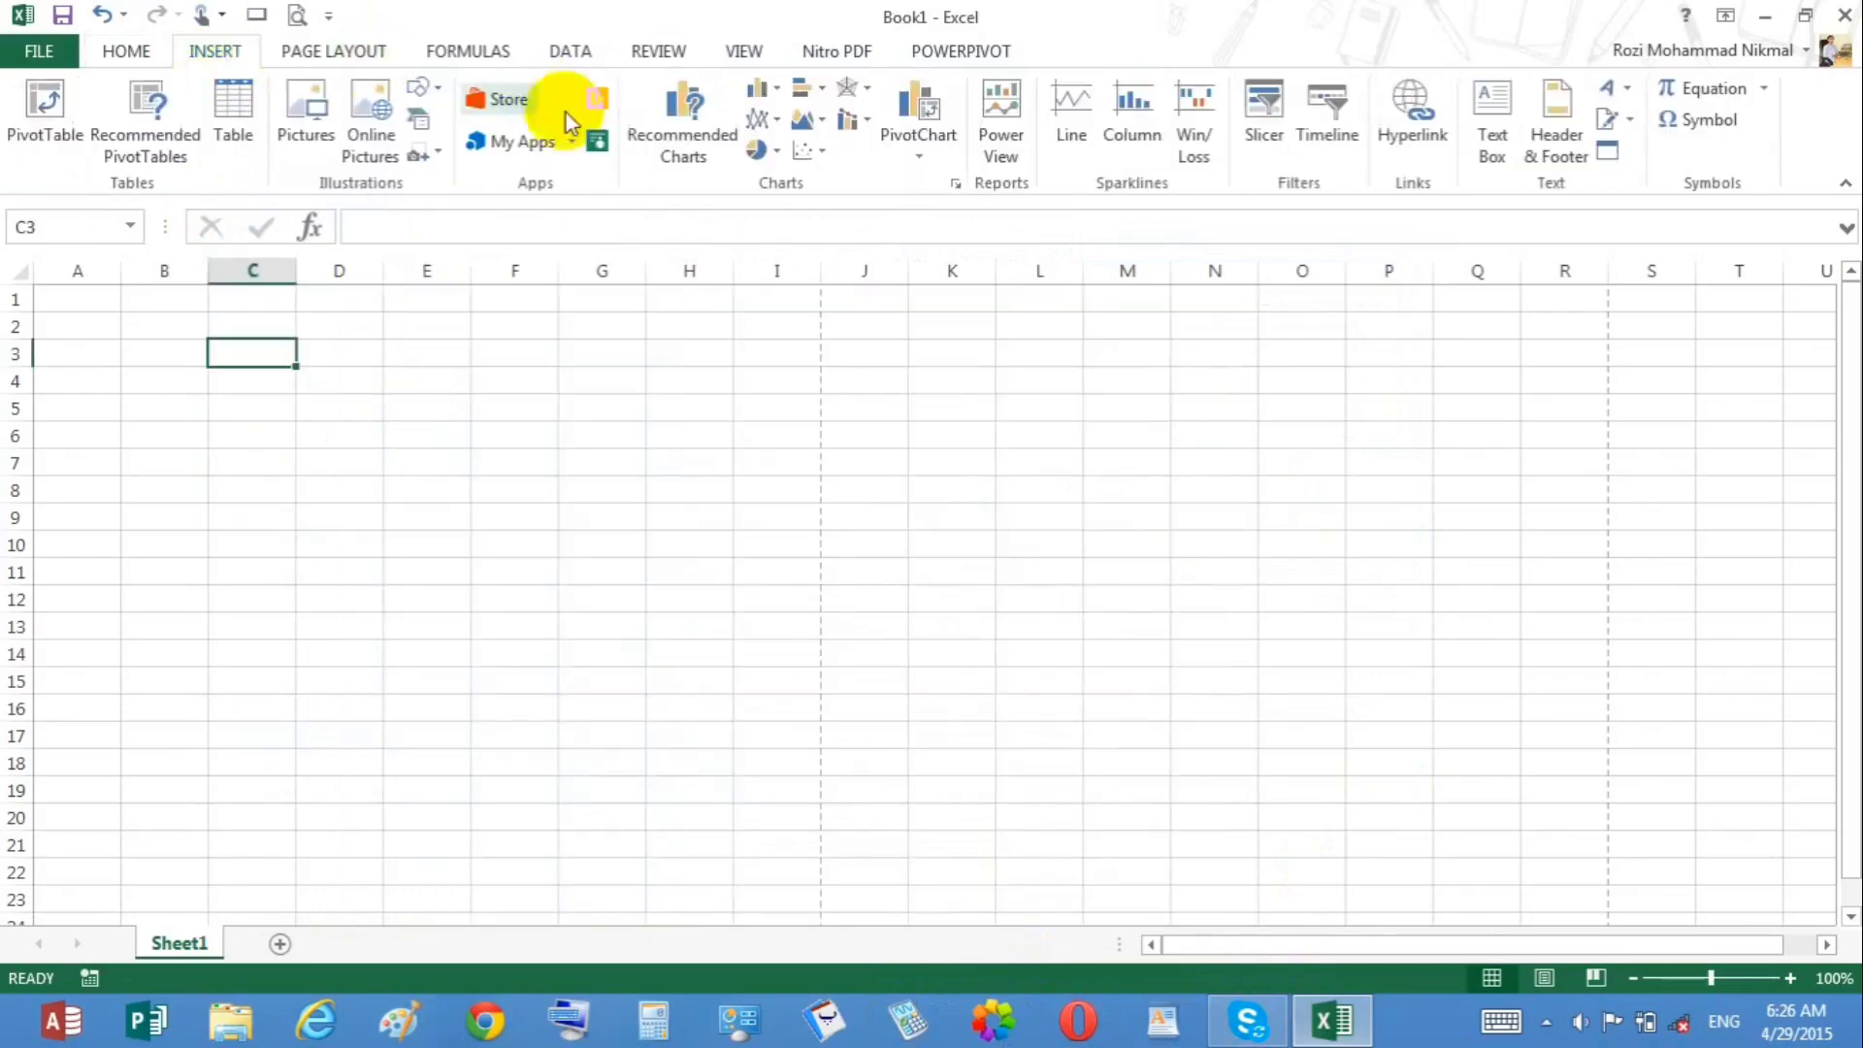
pyautogui.click(434, 155)
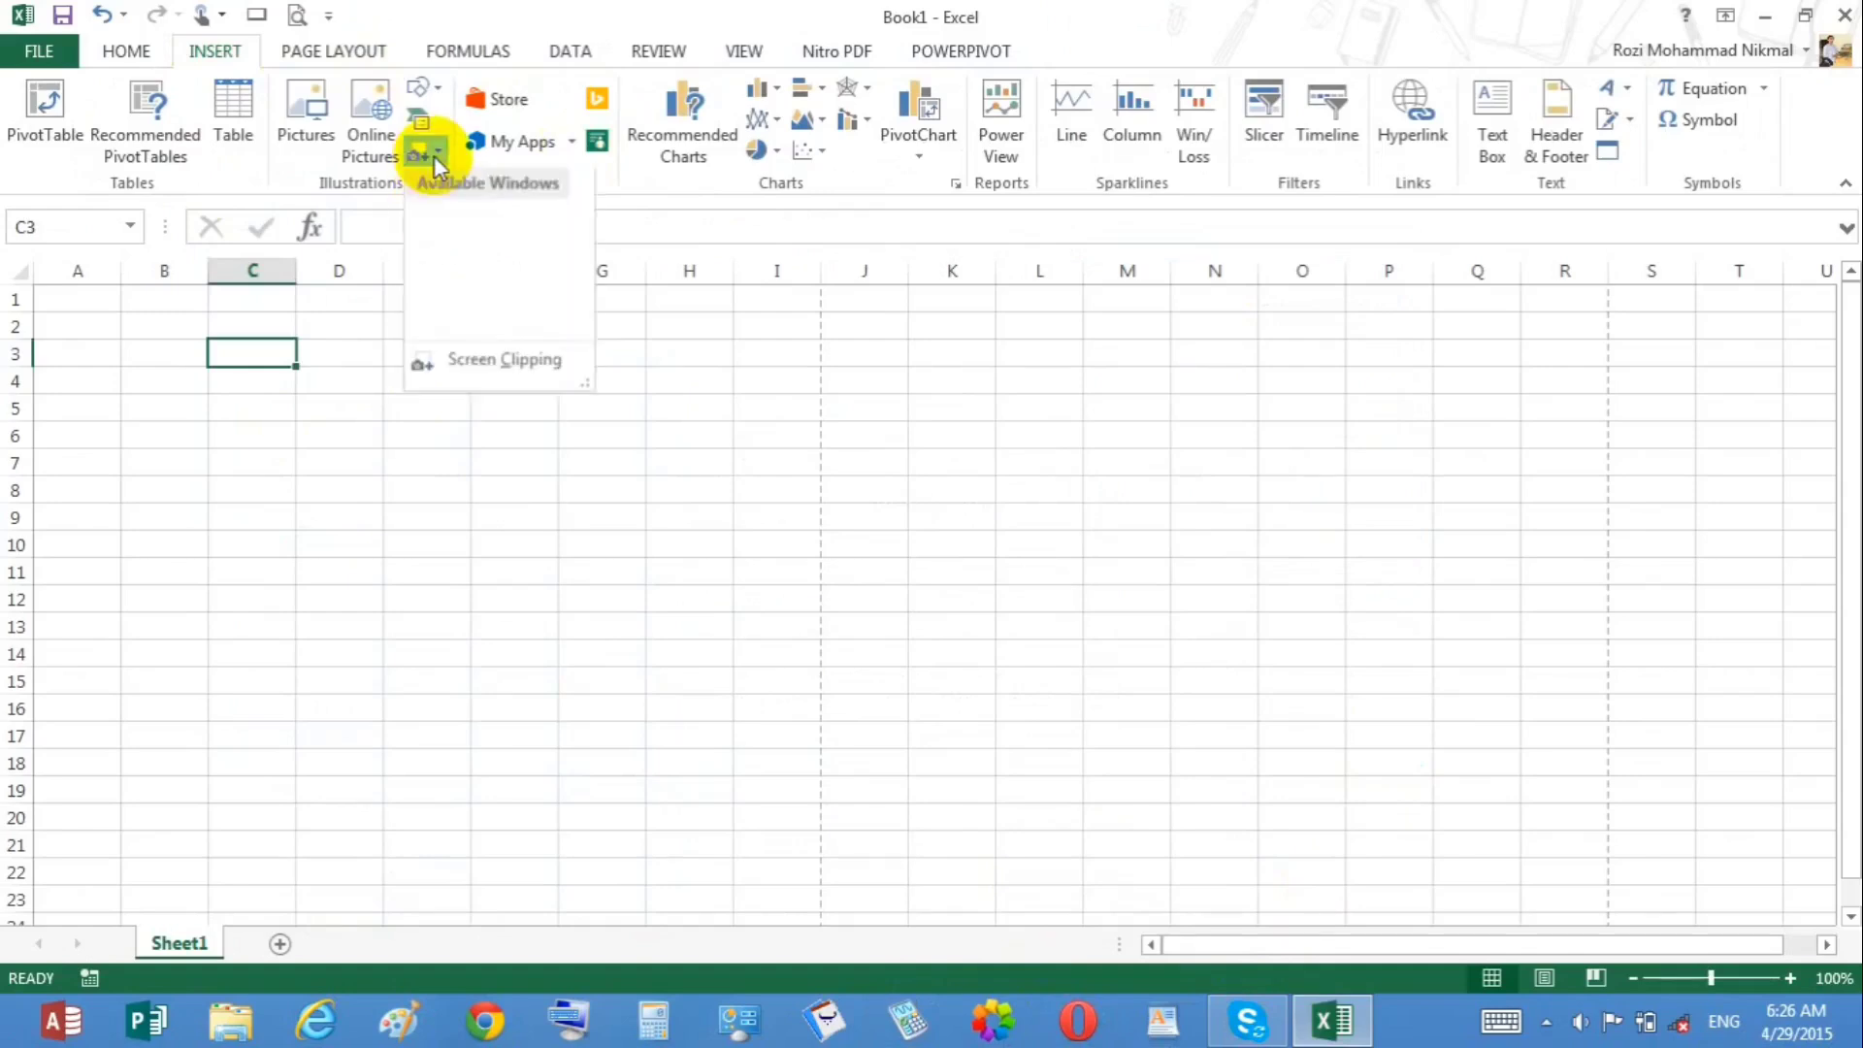
pyautogui.click(460, 369)
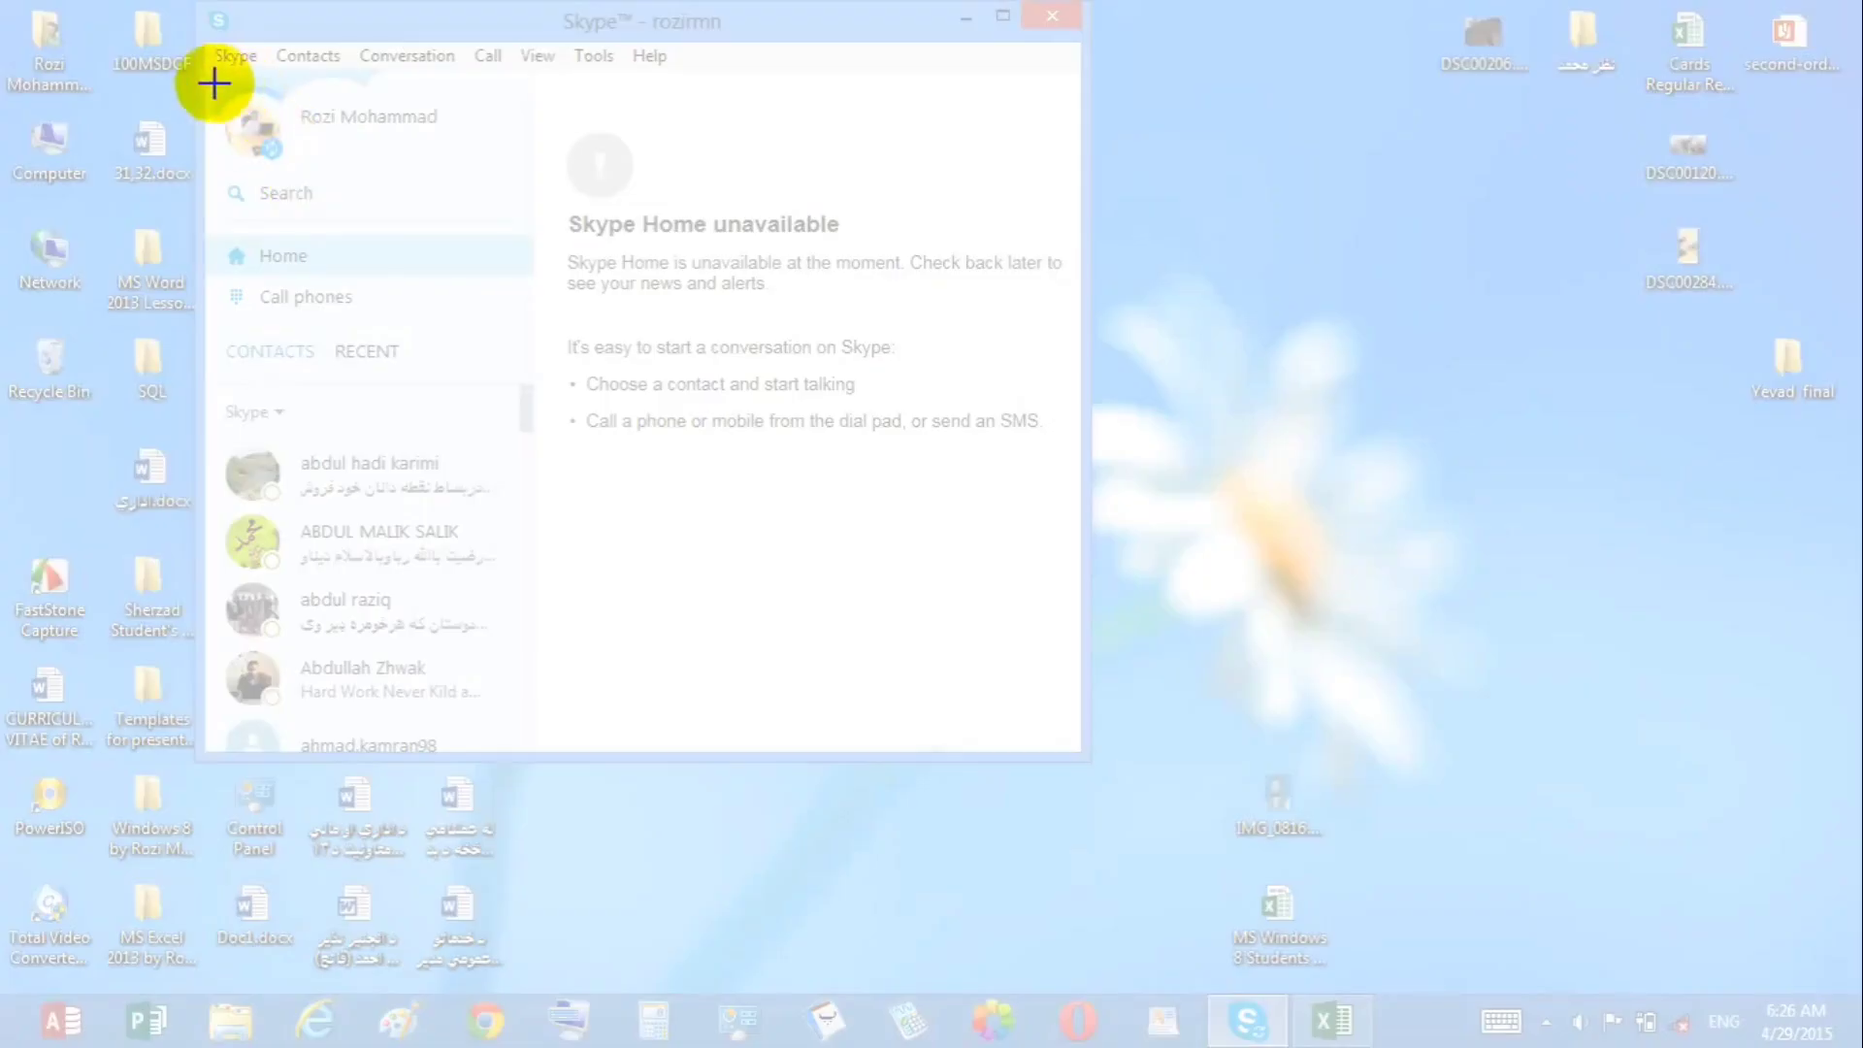
pyautogui.moveTo(210, 83); pyautogui.dragTo(525, 752)
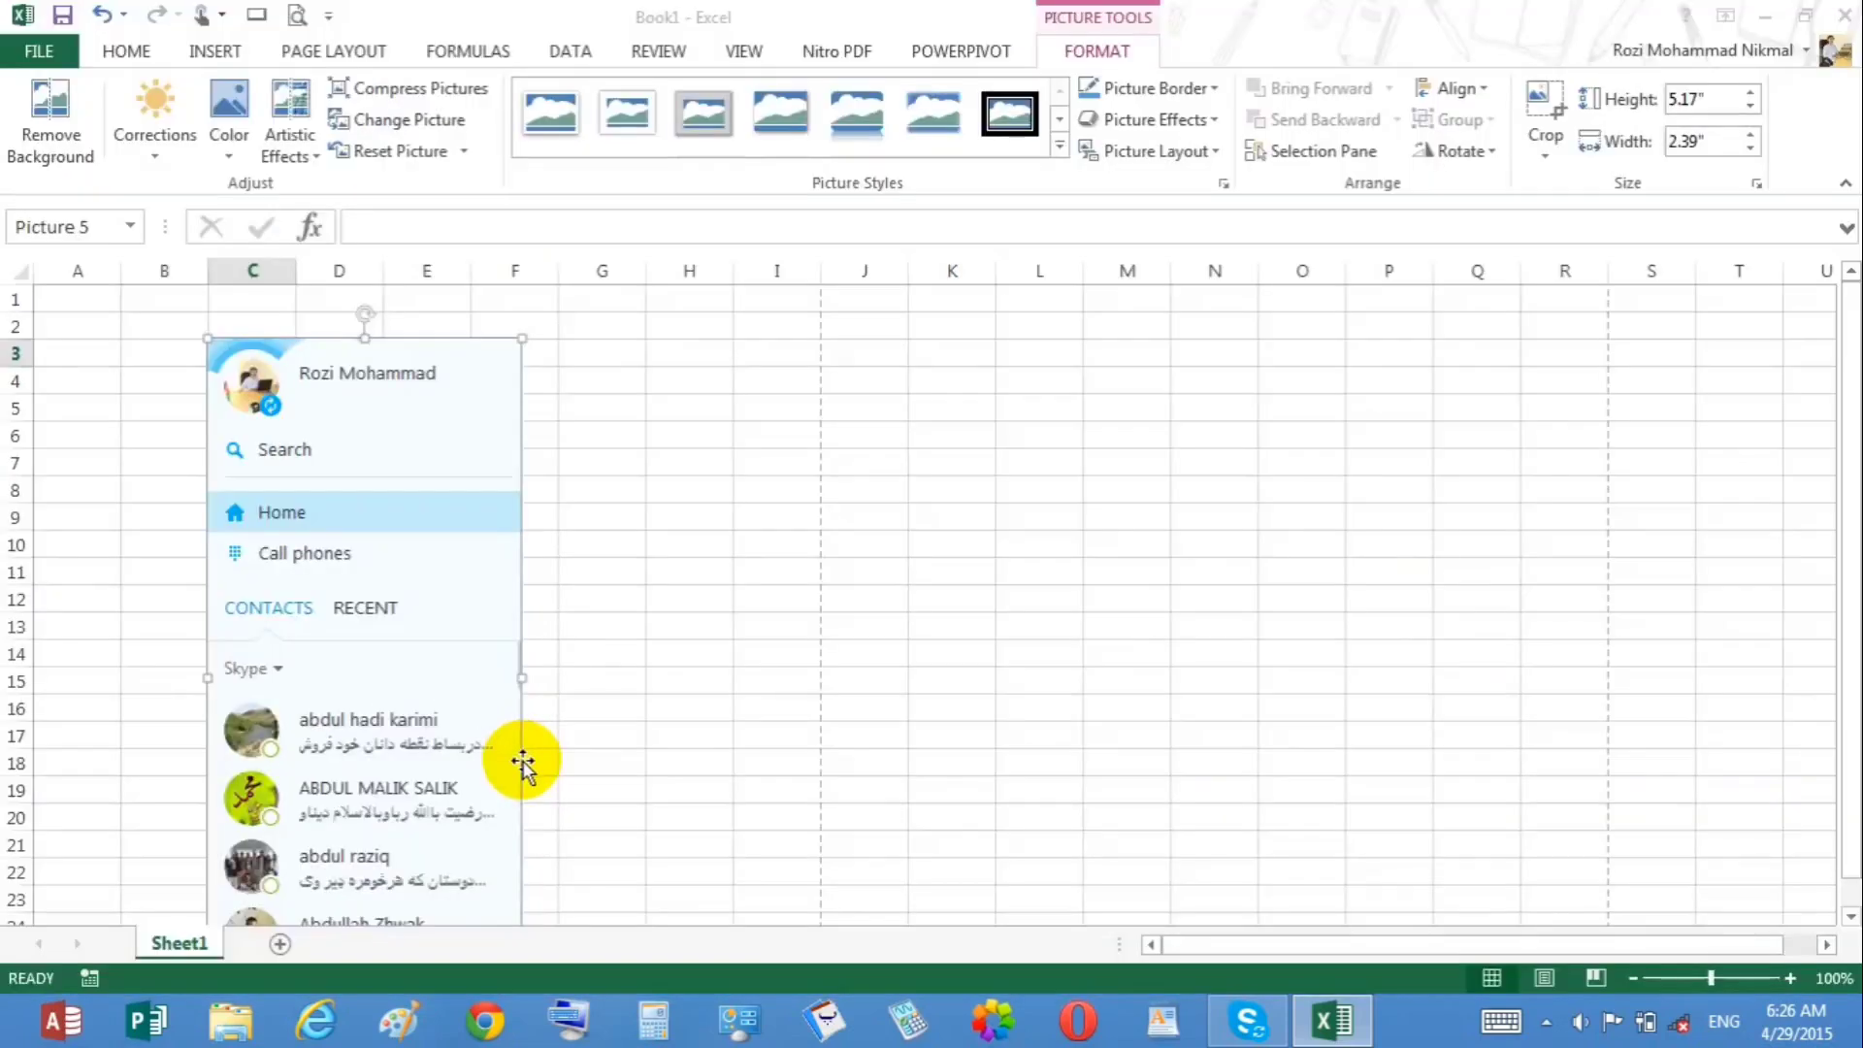
# Step: Delete the Skype screen clipping from the sheet
pyautogui.press('Delete')
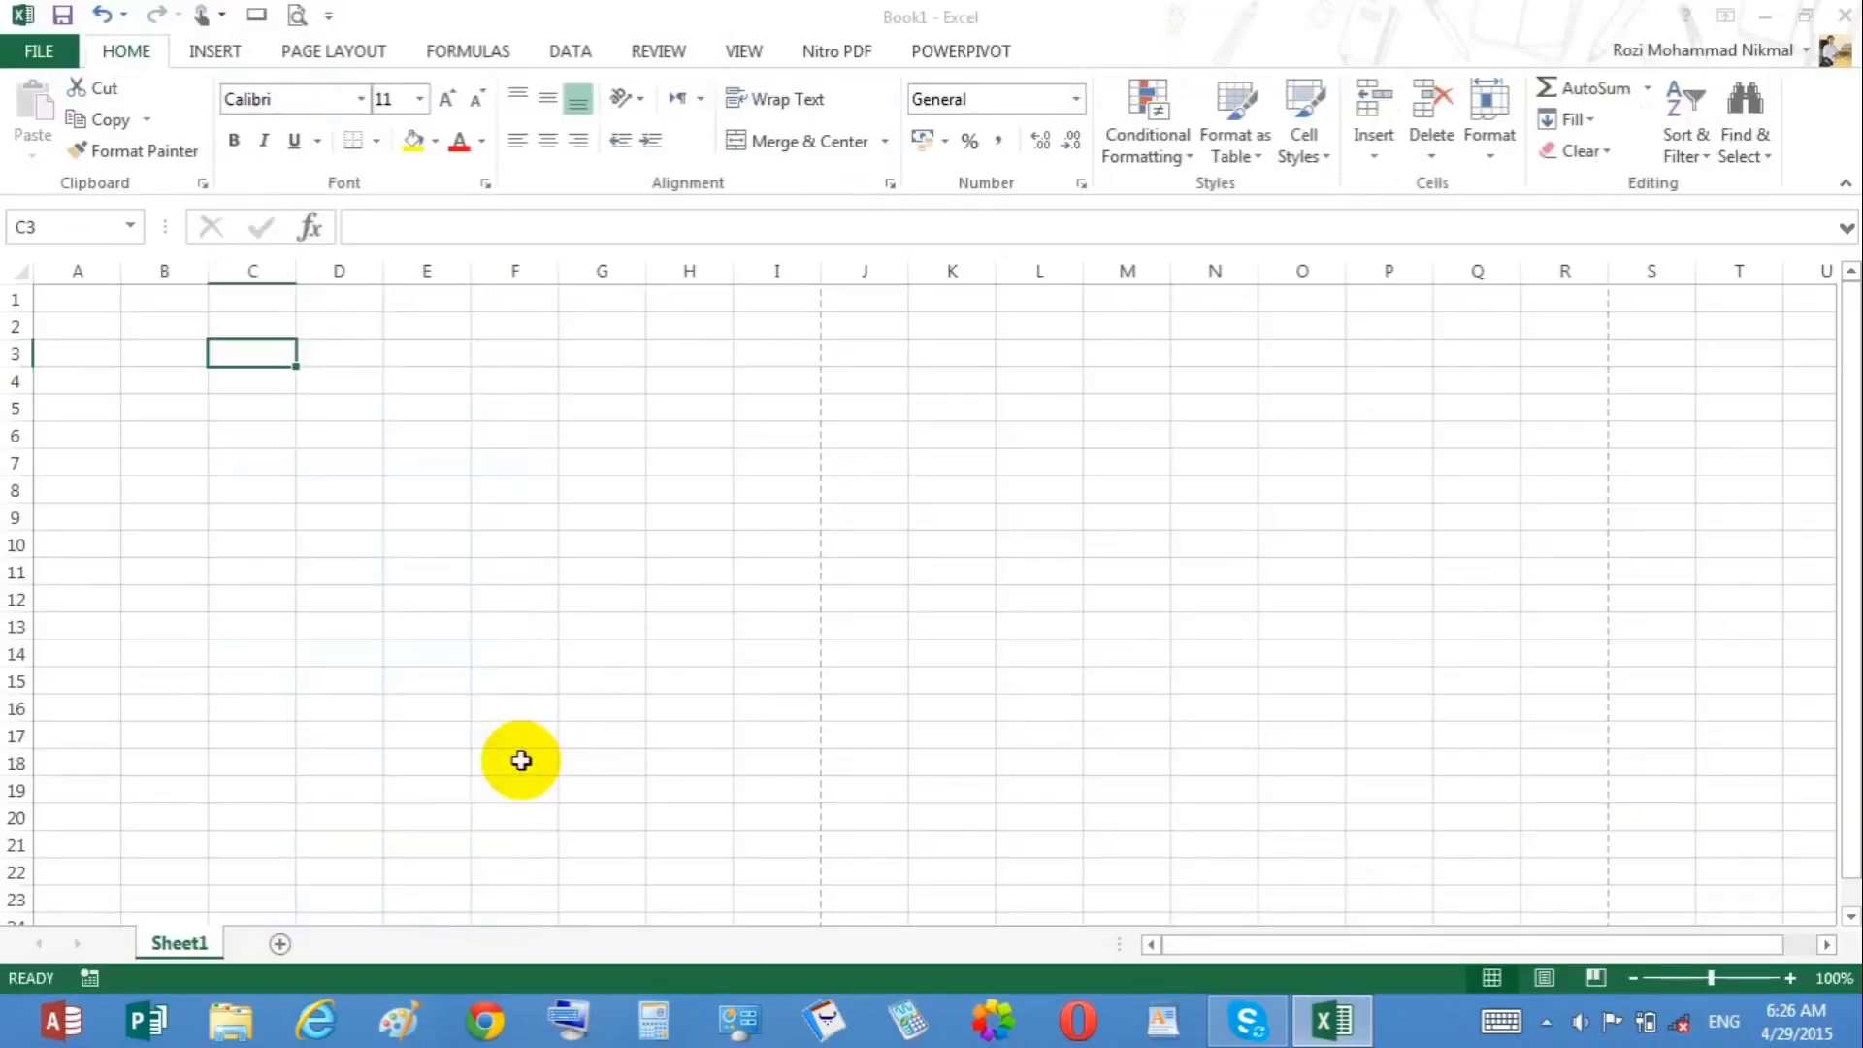
pyautogui.click(367, 542)
pyautogui.click(213, 56)
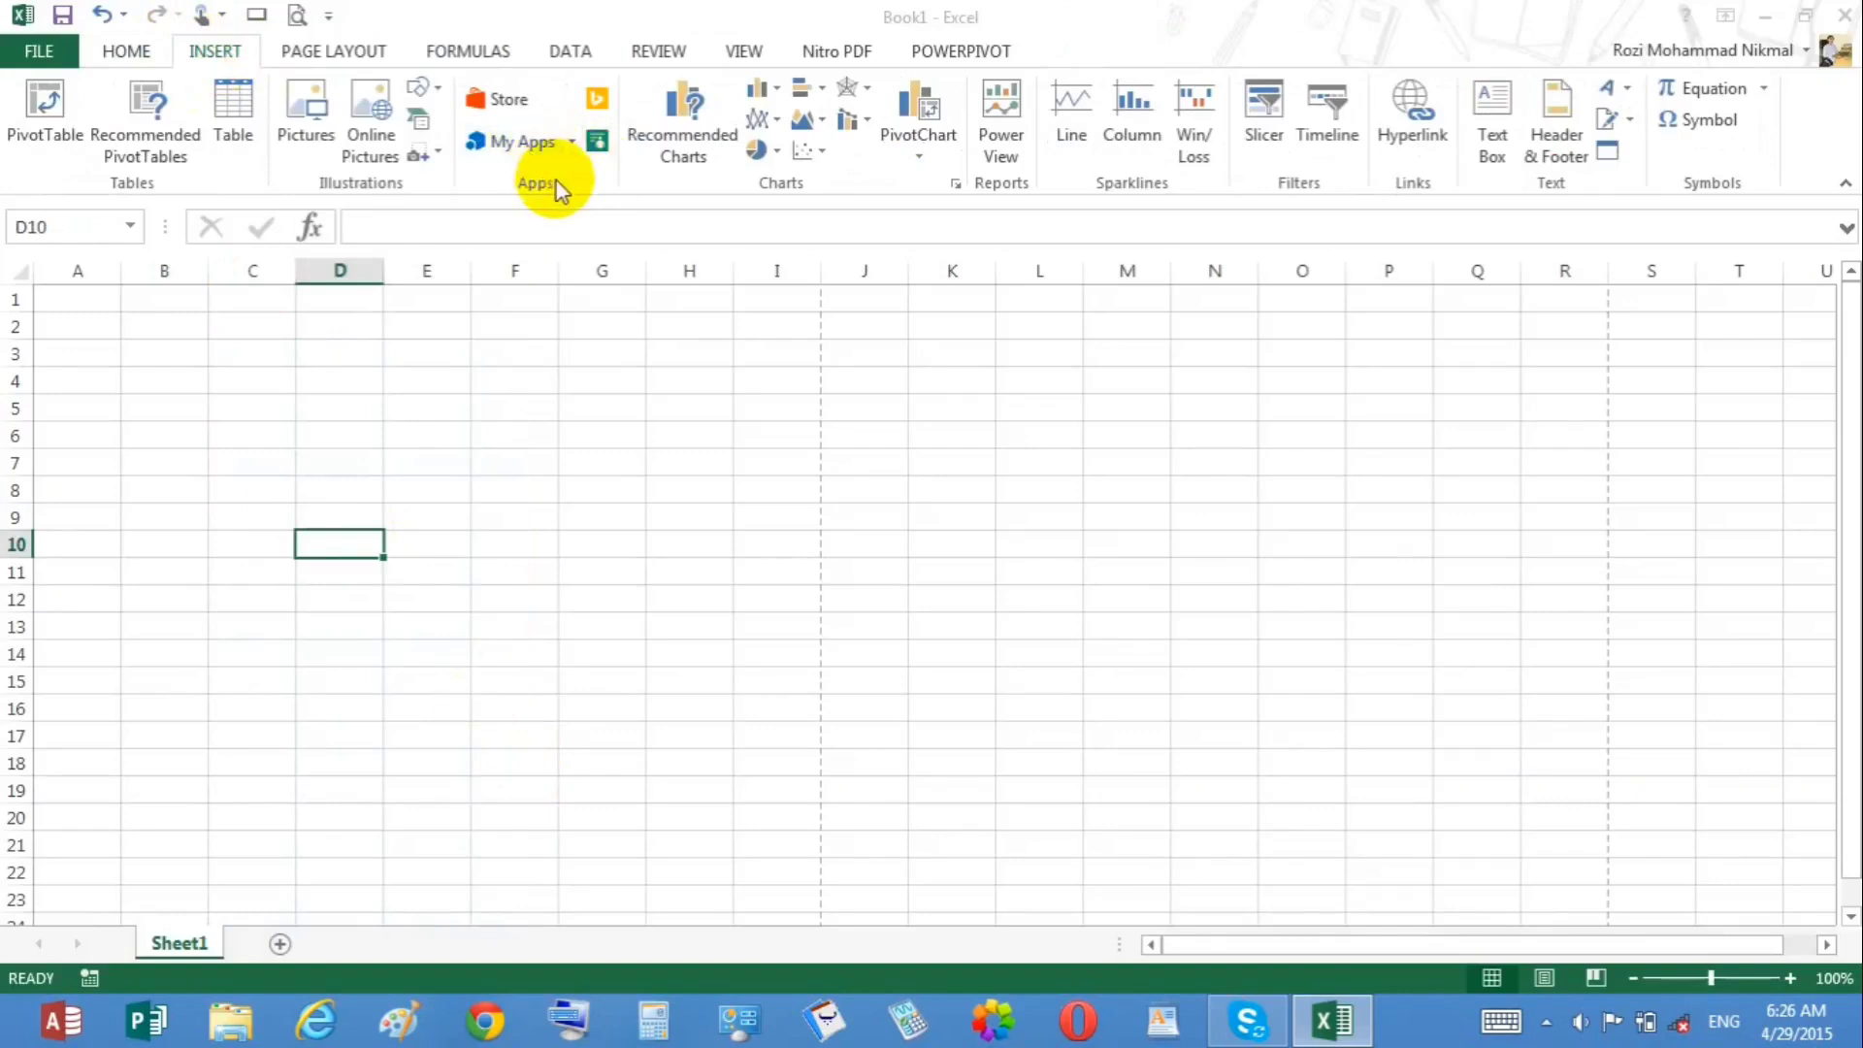
# Step: Open the Office Store apps window and close it
pyautogui.click(494, 101)
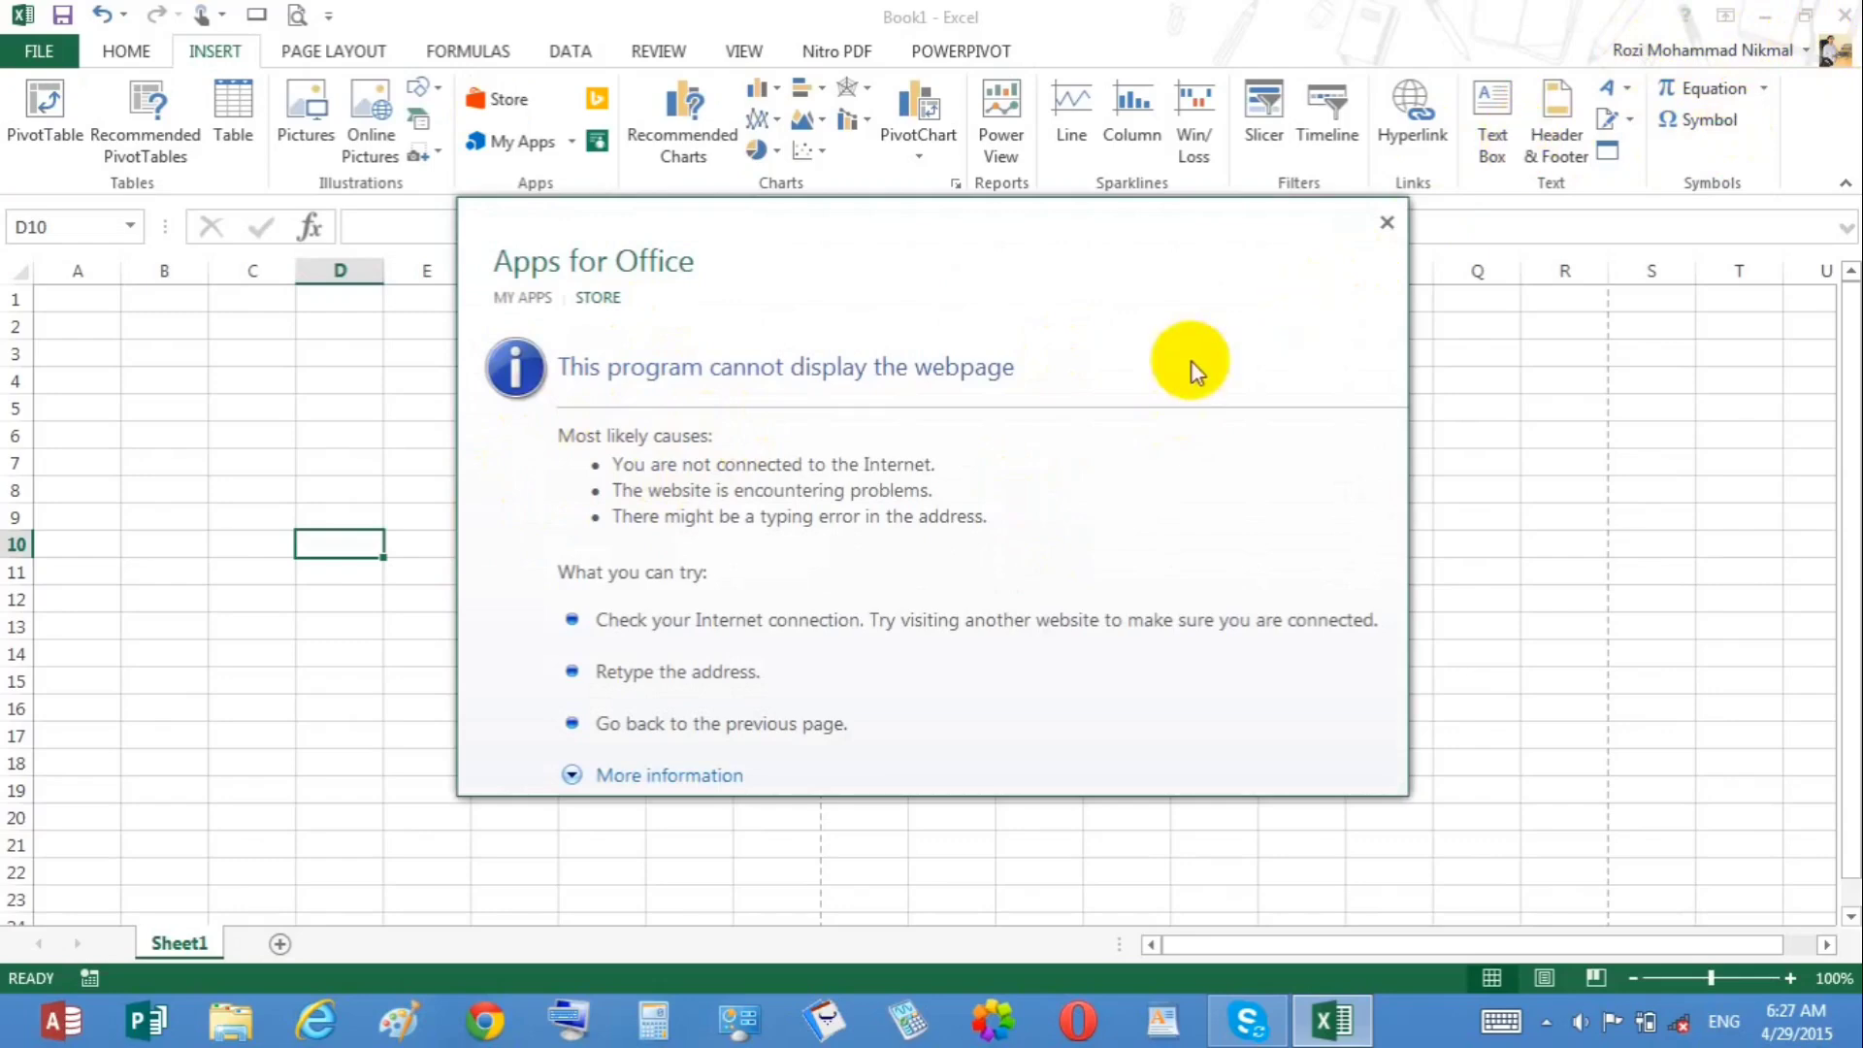
pyautogui.click(1388, 230)
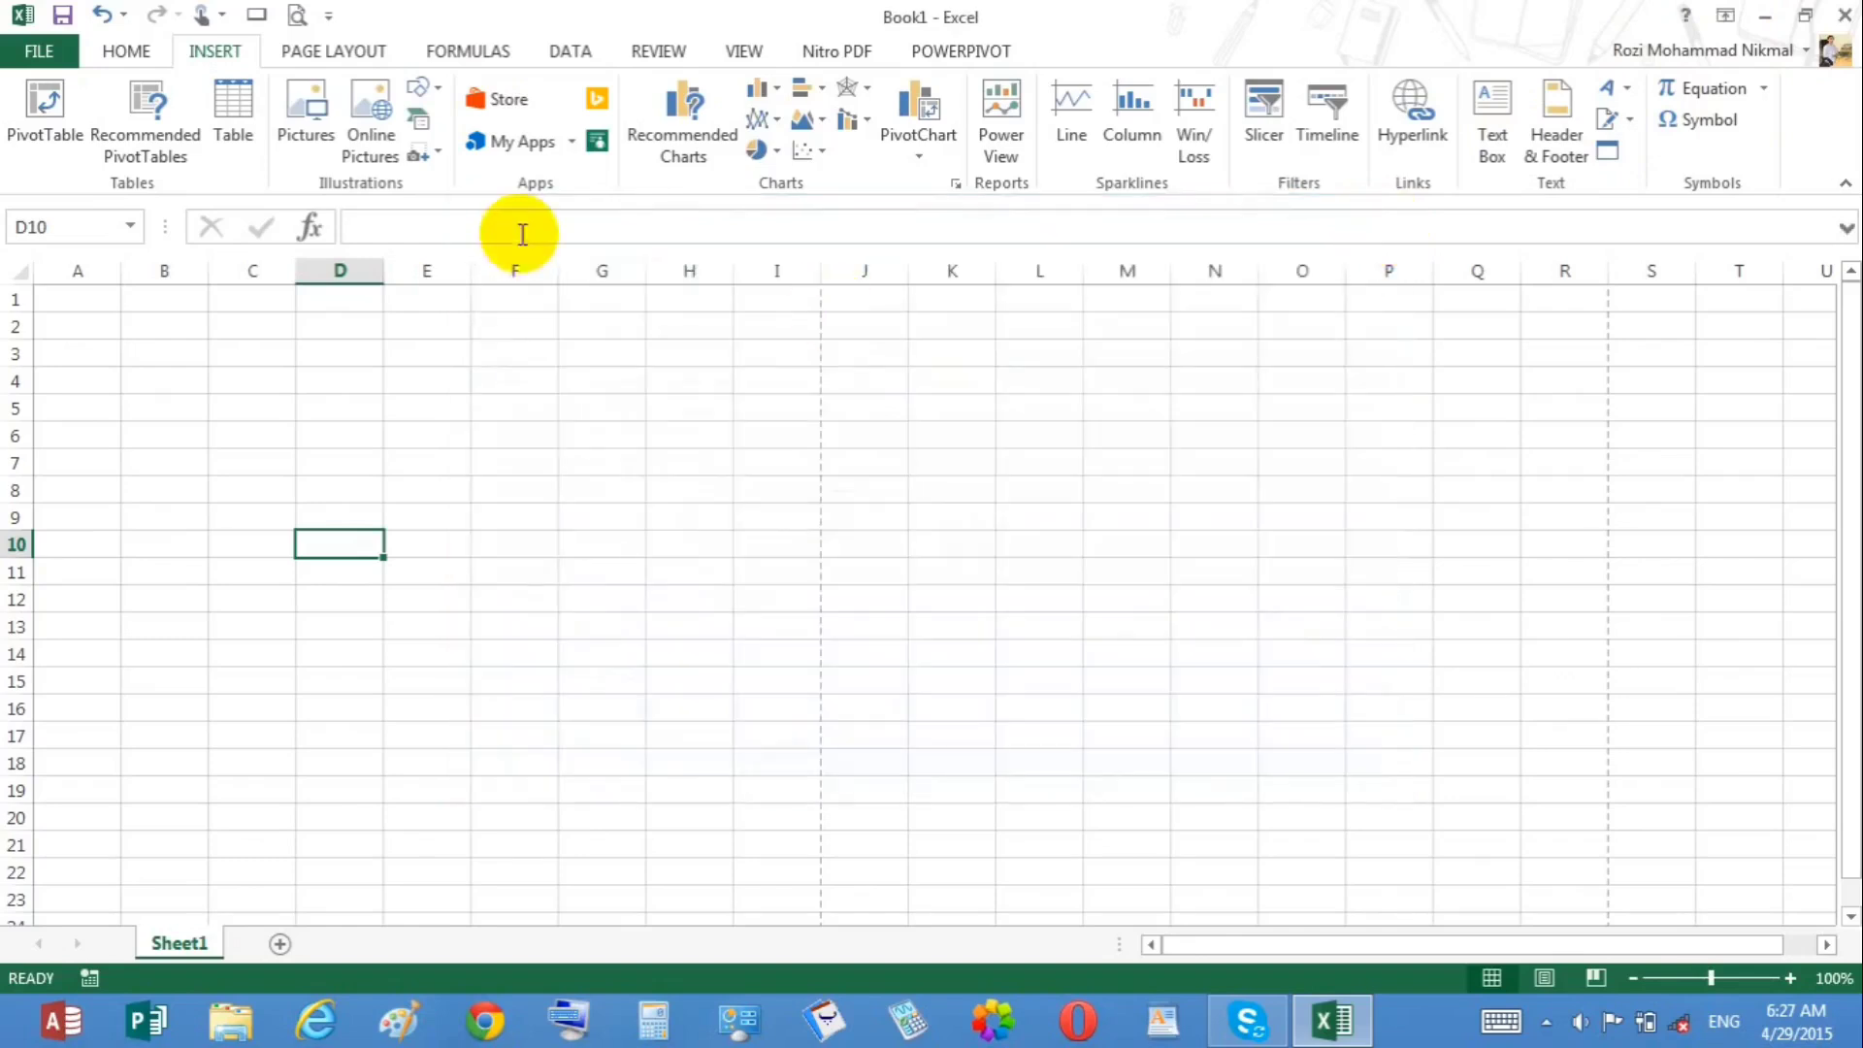
# Step: Open the PROMT Dictionary and Translator app from My Apps and close its pane
pyautogui.click(573, 149)
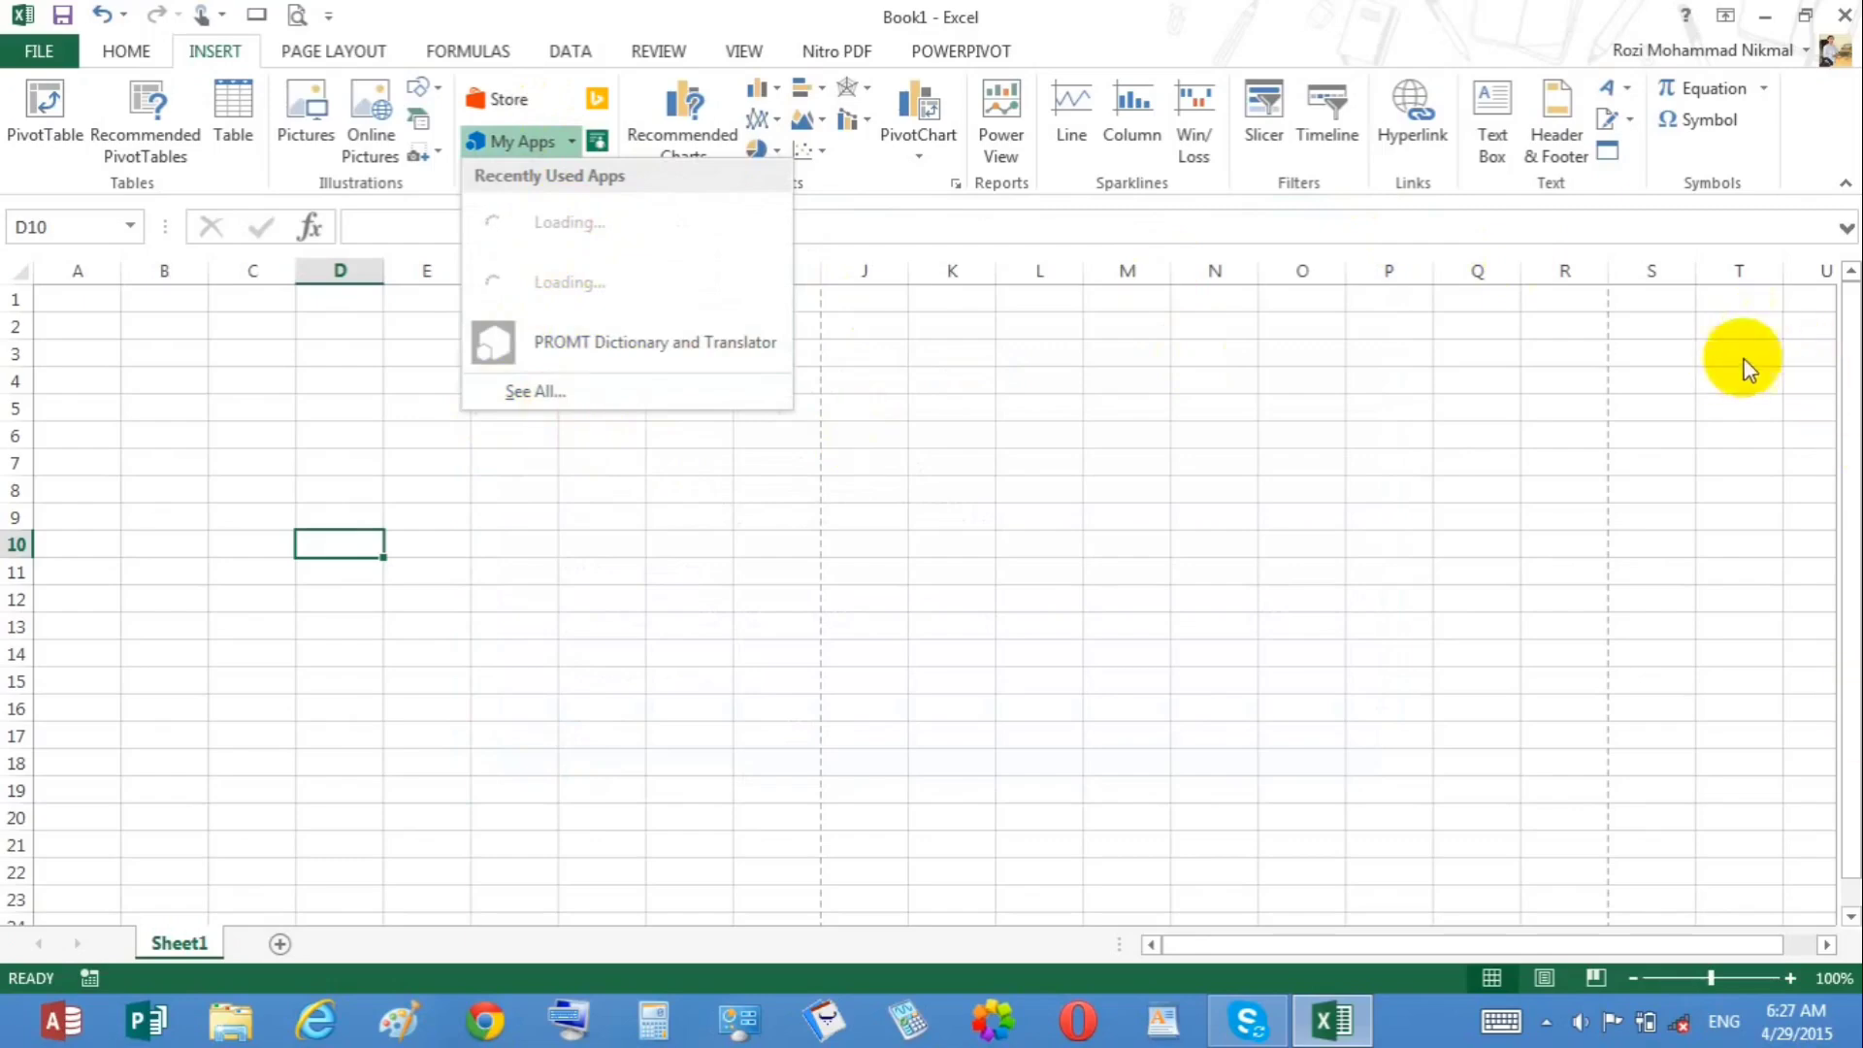
pyautogui.click(681, 342)
pyautogui.click(680, 335)
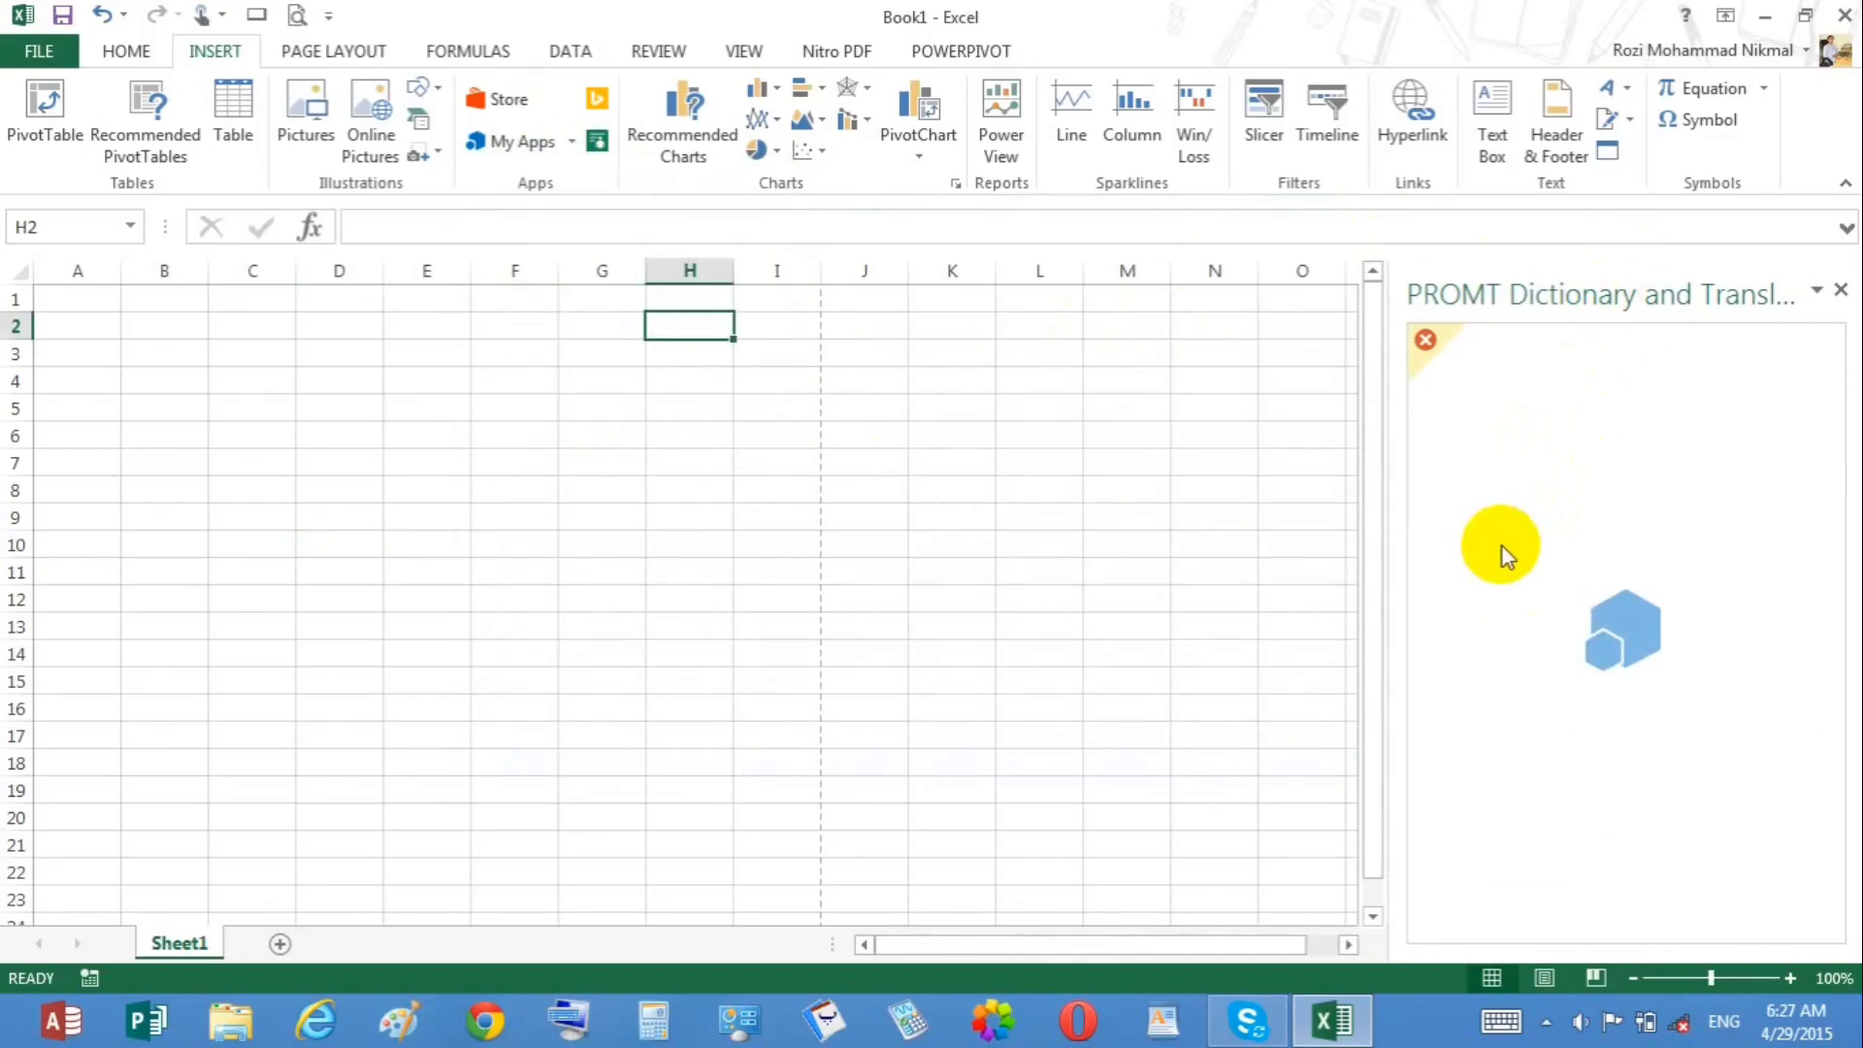
pyautogui.click(1842, 291)
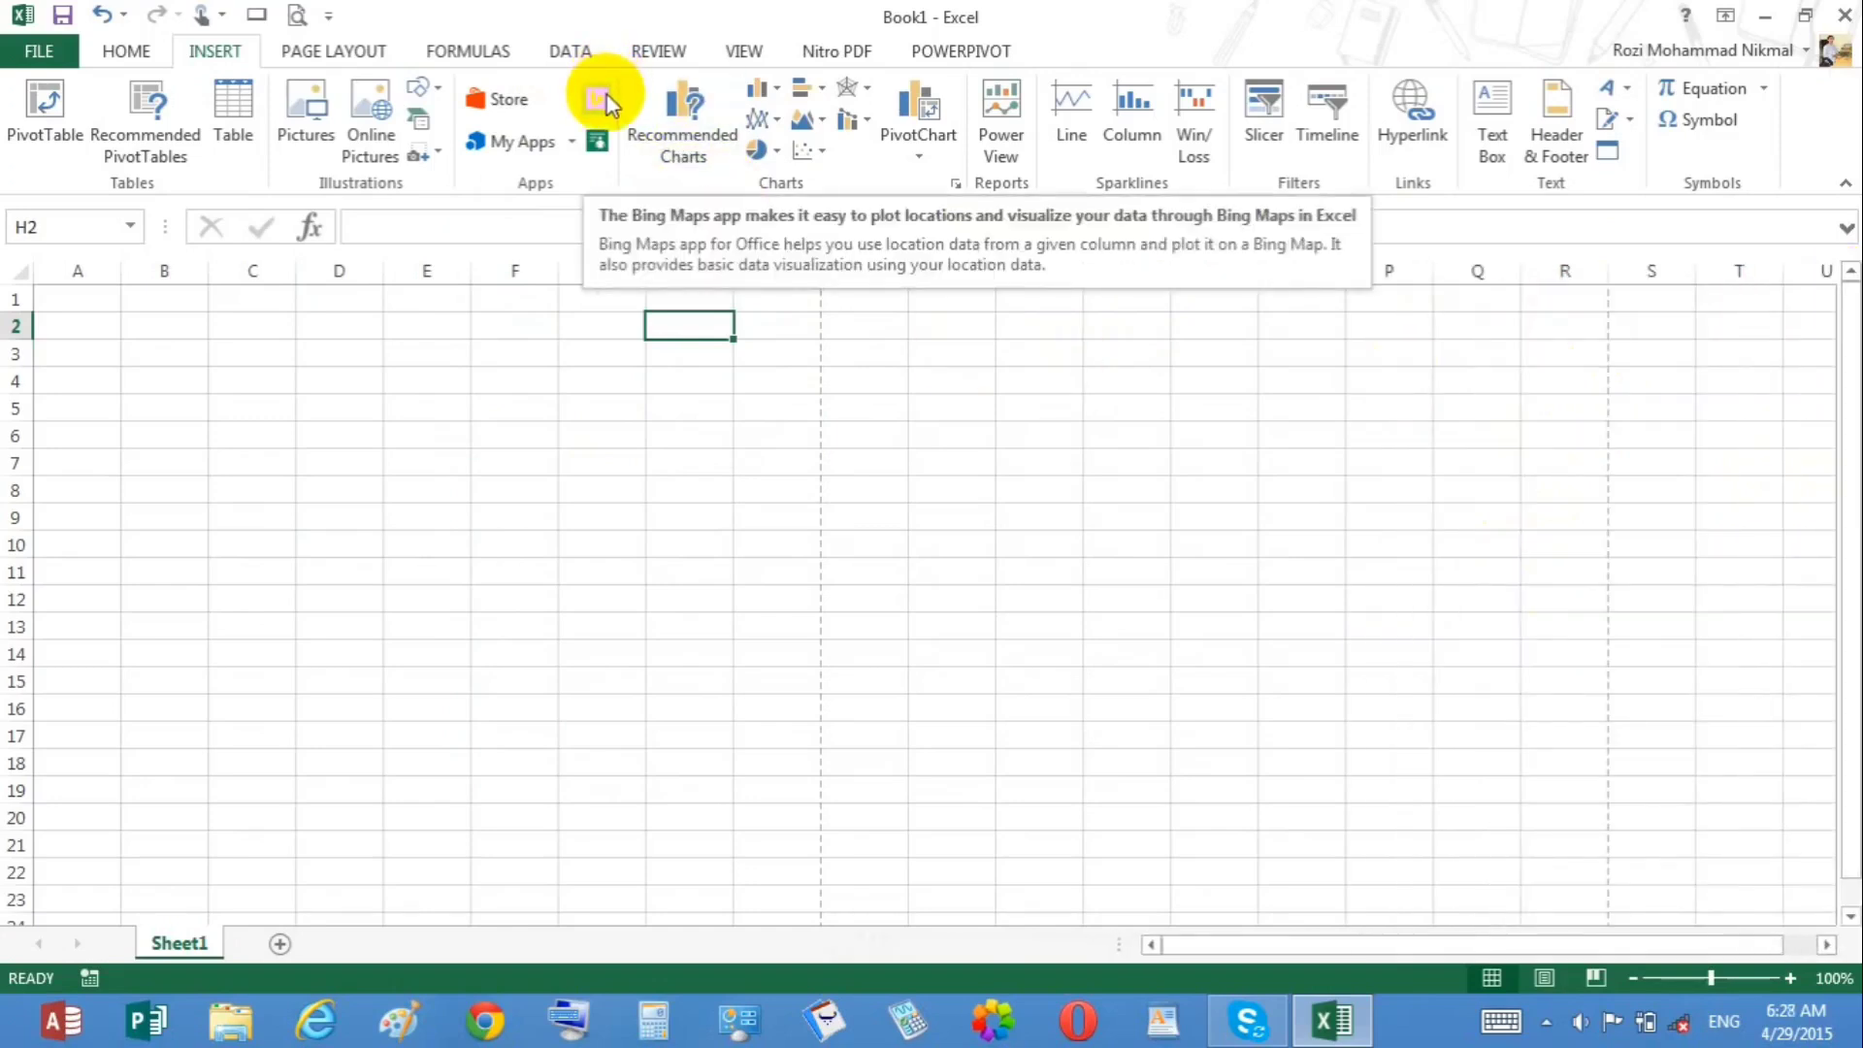
# Step: Insert the Bing Maps app and another Office app on the sheet, dismissing each trust banner
pyautogui.click(608, 95)
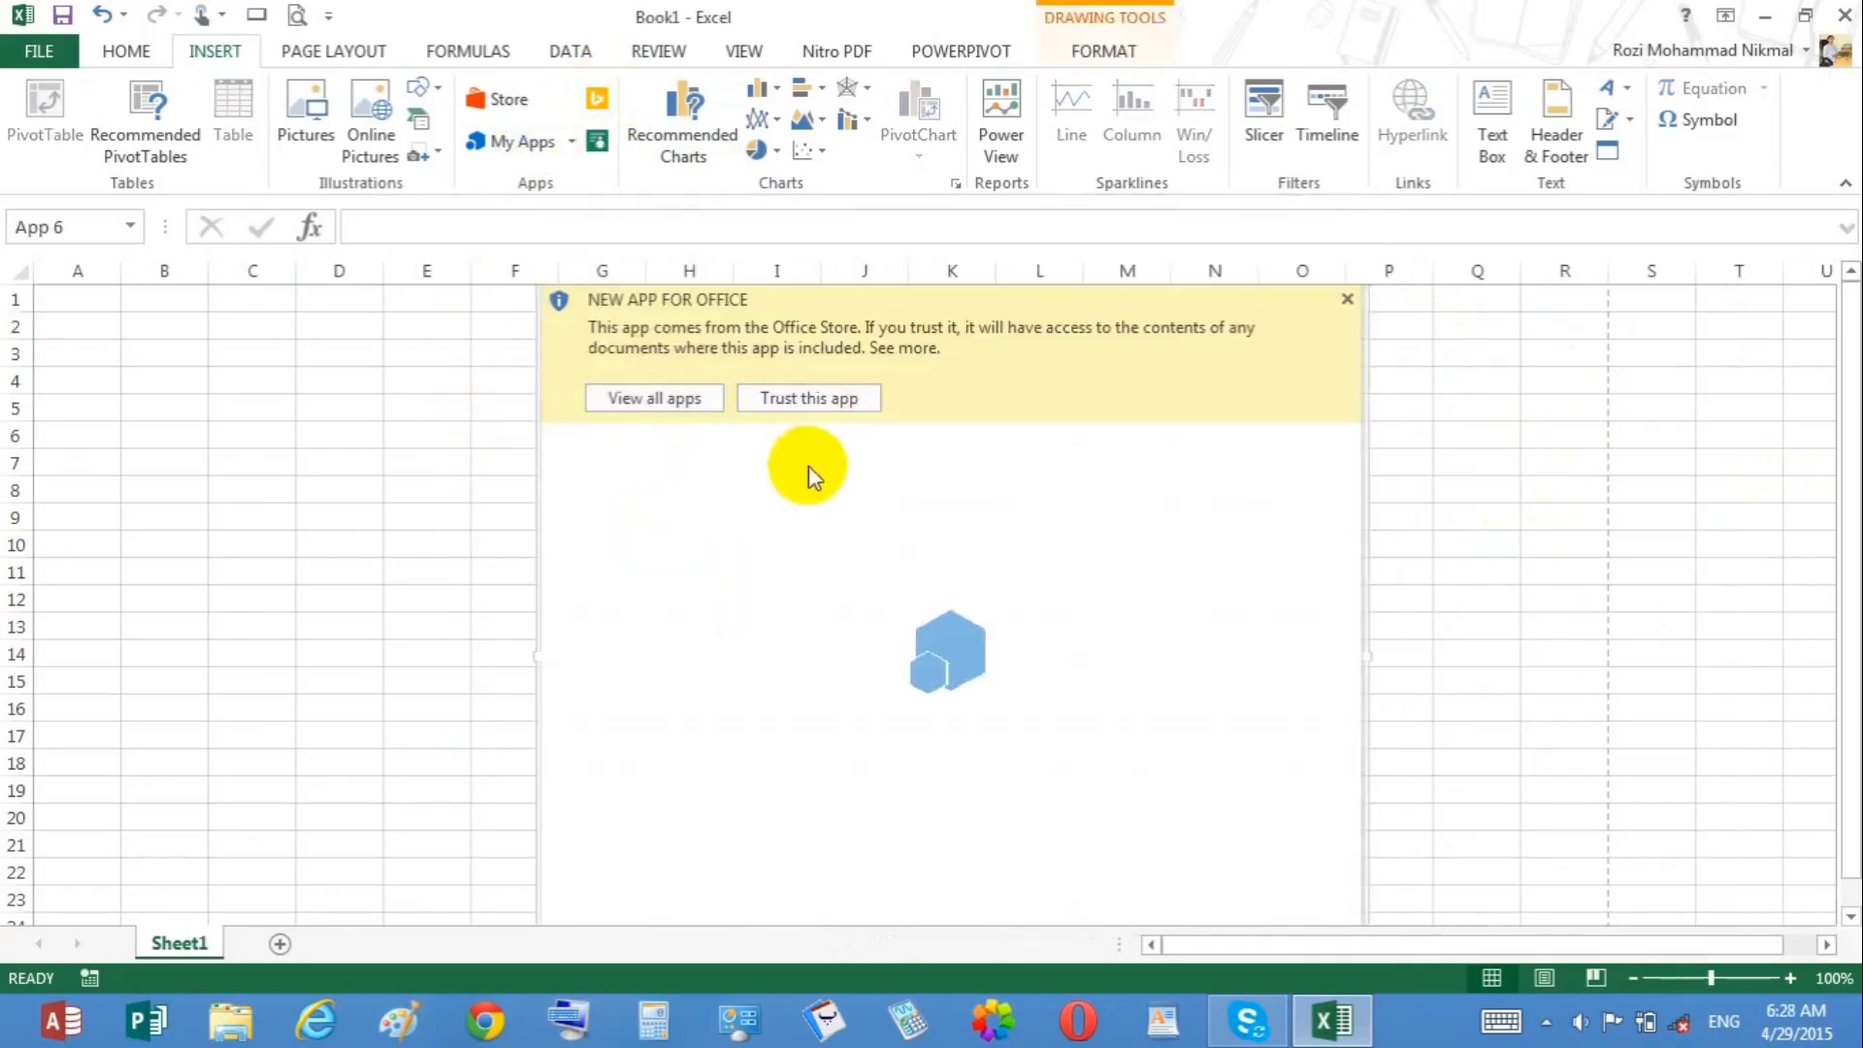
pyautogui.click(1347, 300)
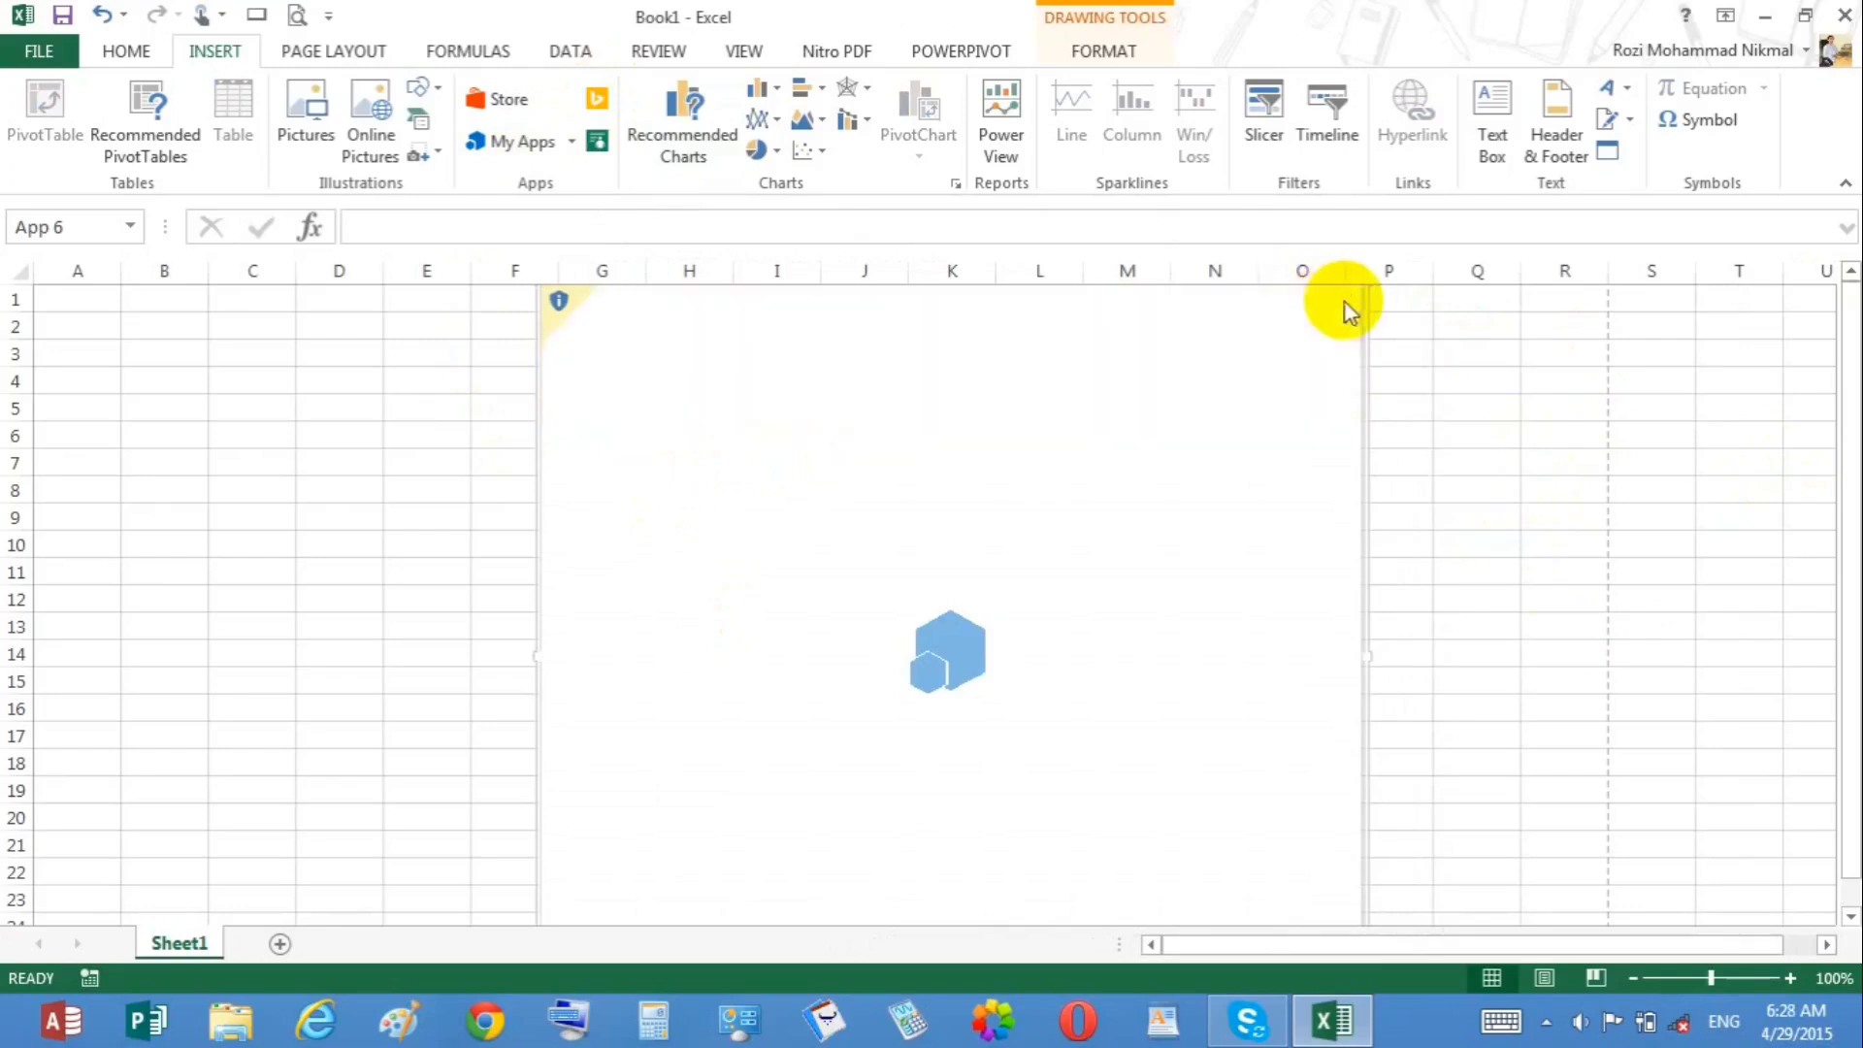
pyautogui.click(598, 147)
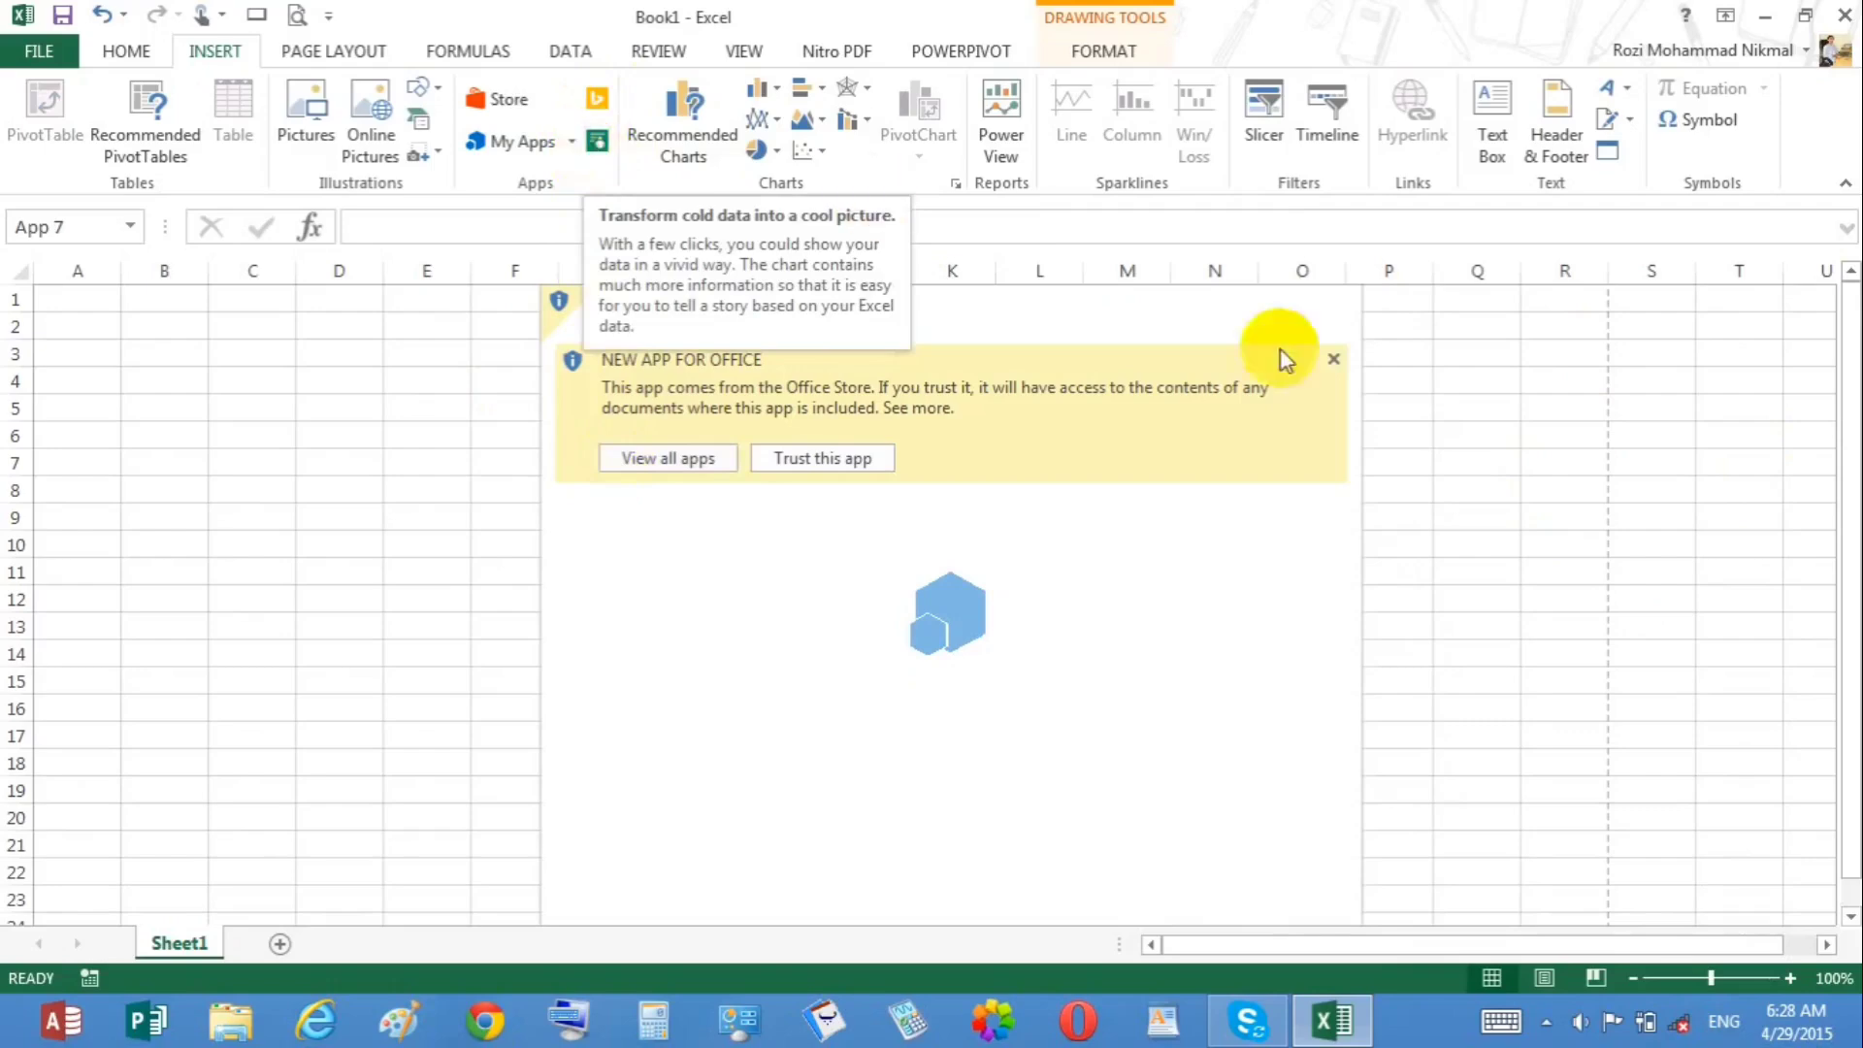
pyautogui.click(1333, 360)
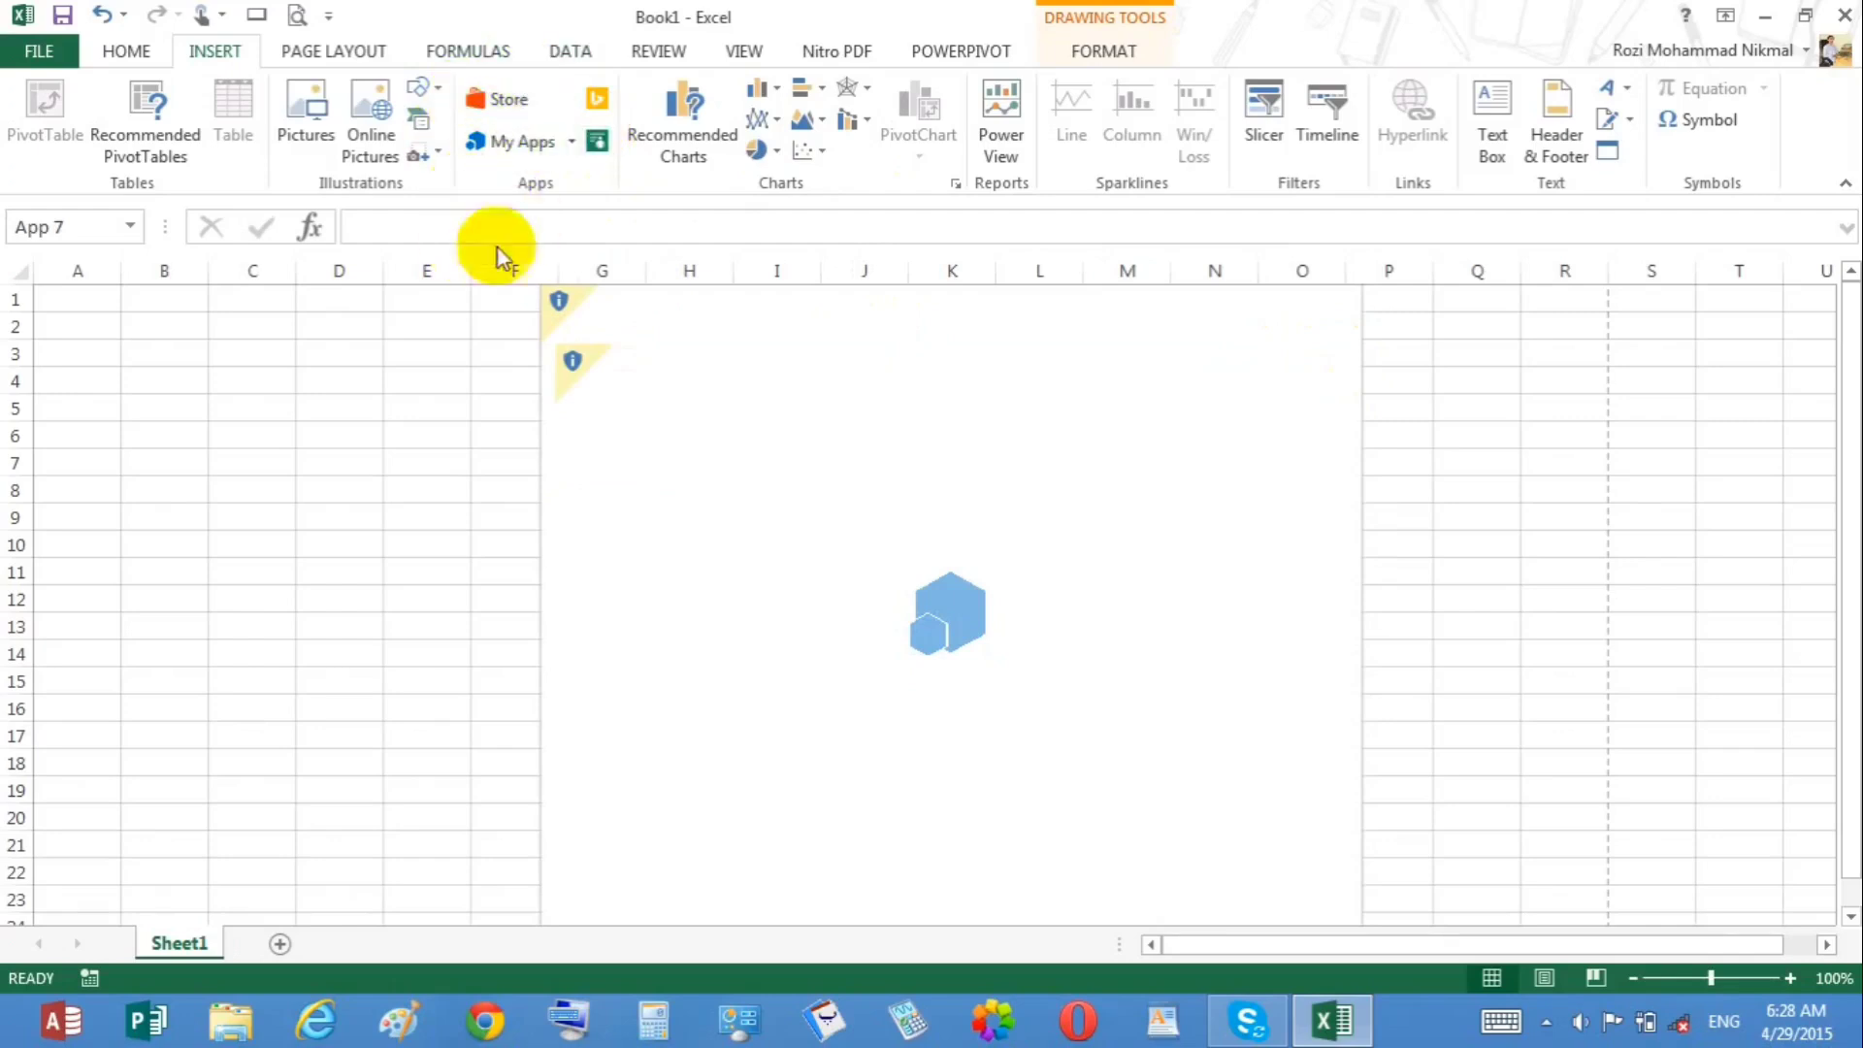
# Step: Delete both inserted app objects from the sheet
pyautogui.click(545, 369)
pyautogui.press('Delete')
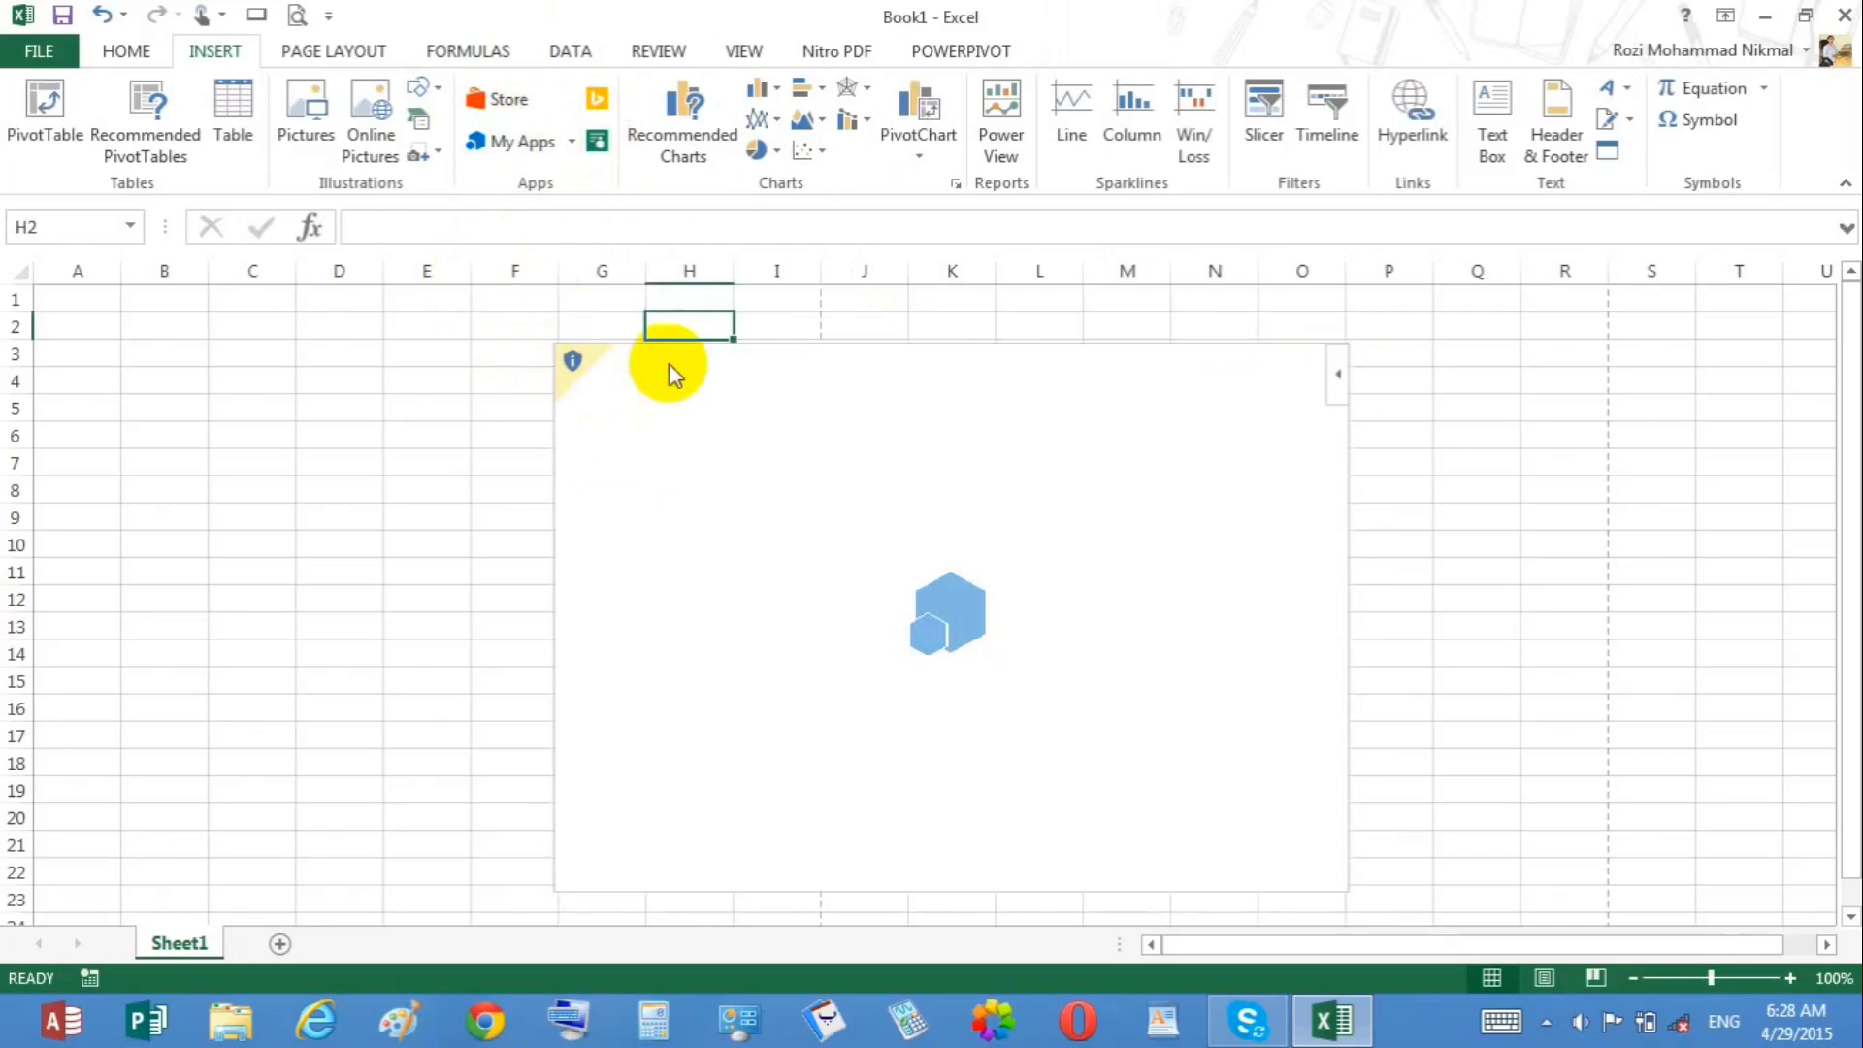
pyautogui.click(684, 343)
pyautogui.press('Delete')
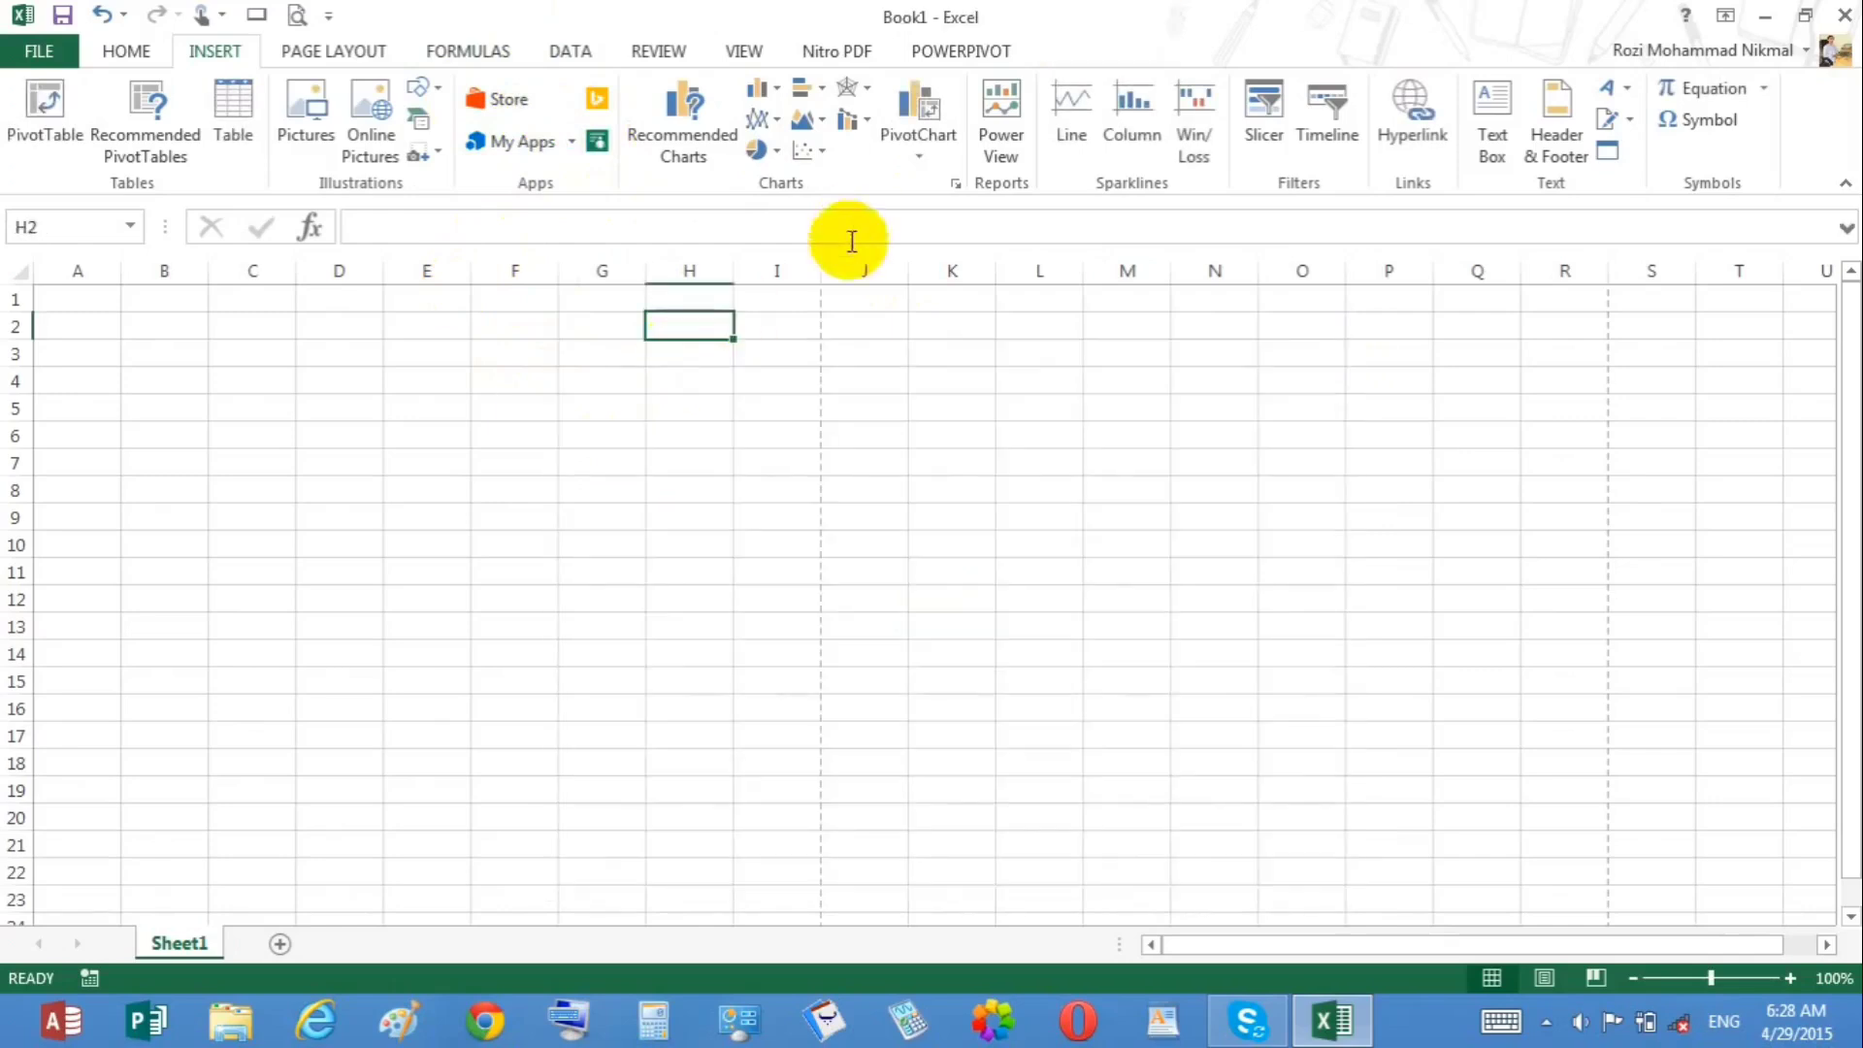
# Step: Browse the column, line, pie and bar chart galleries without inserting a chart
pyautogui.click(749, 300)
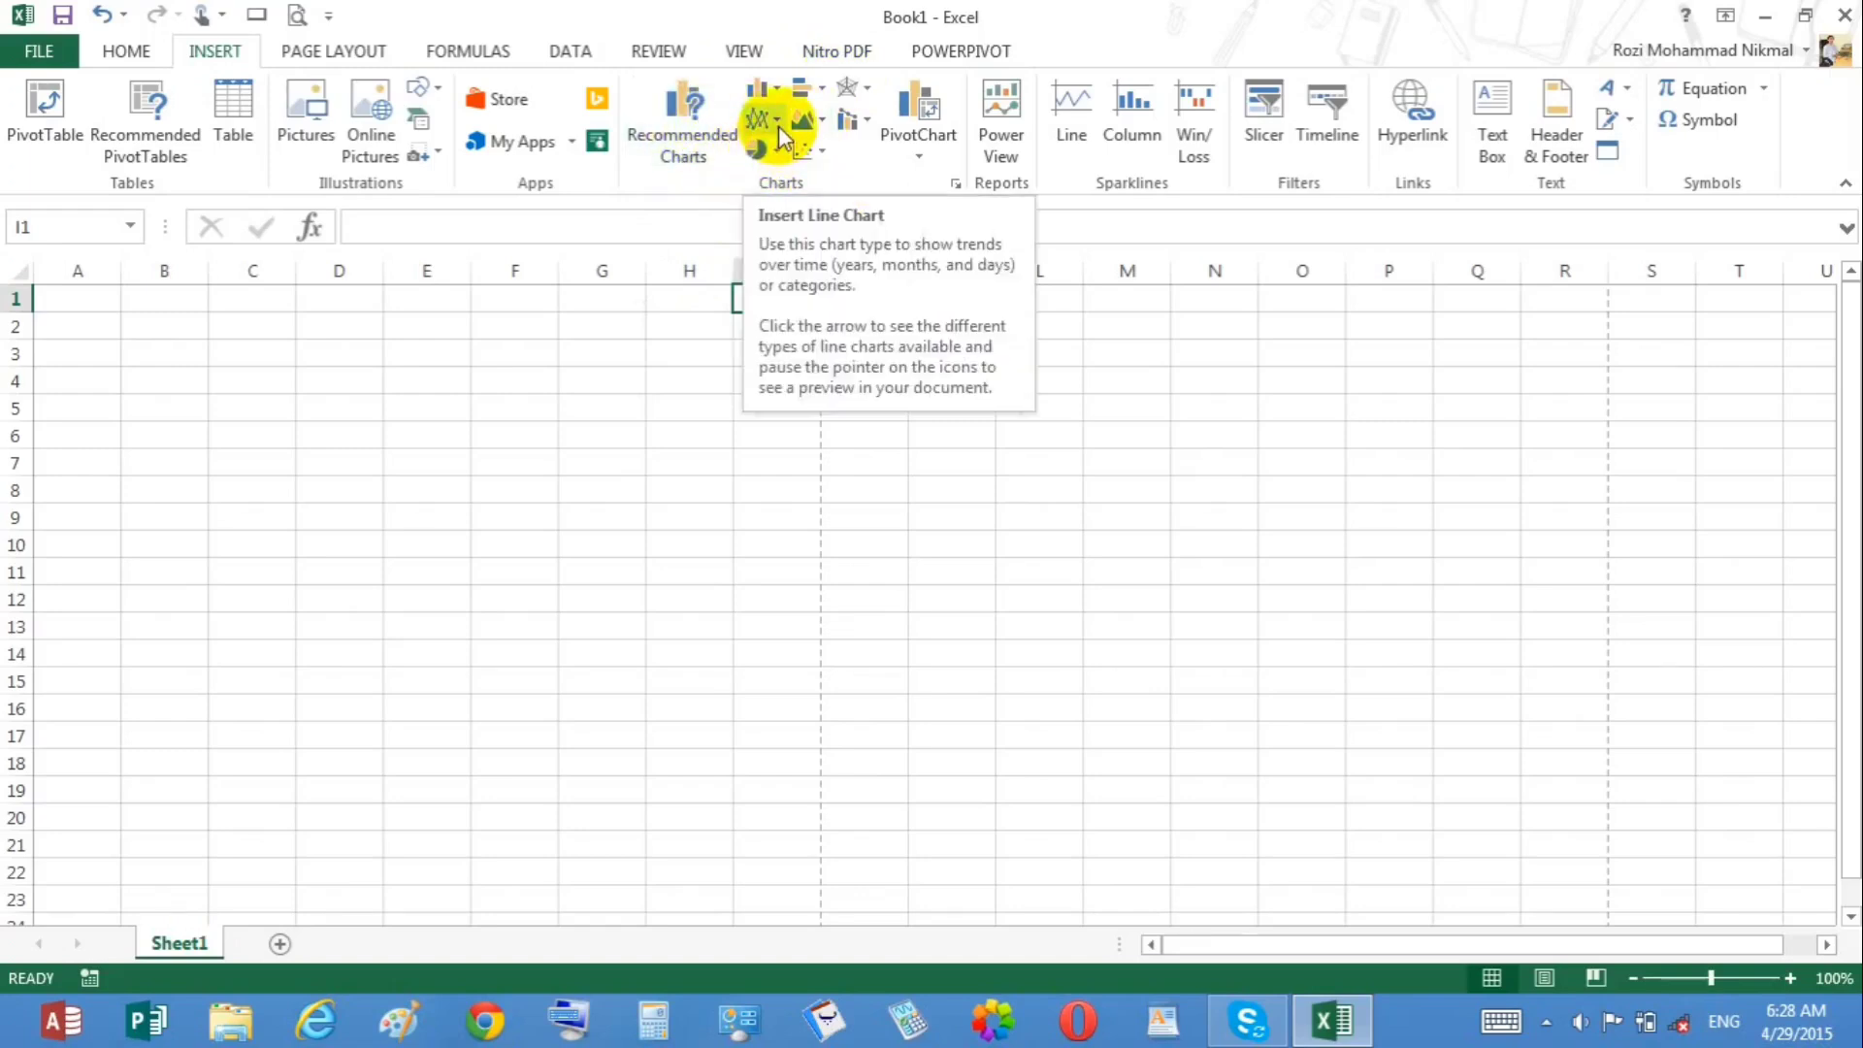
pyautogui.click(231, 461)
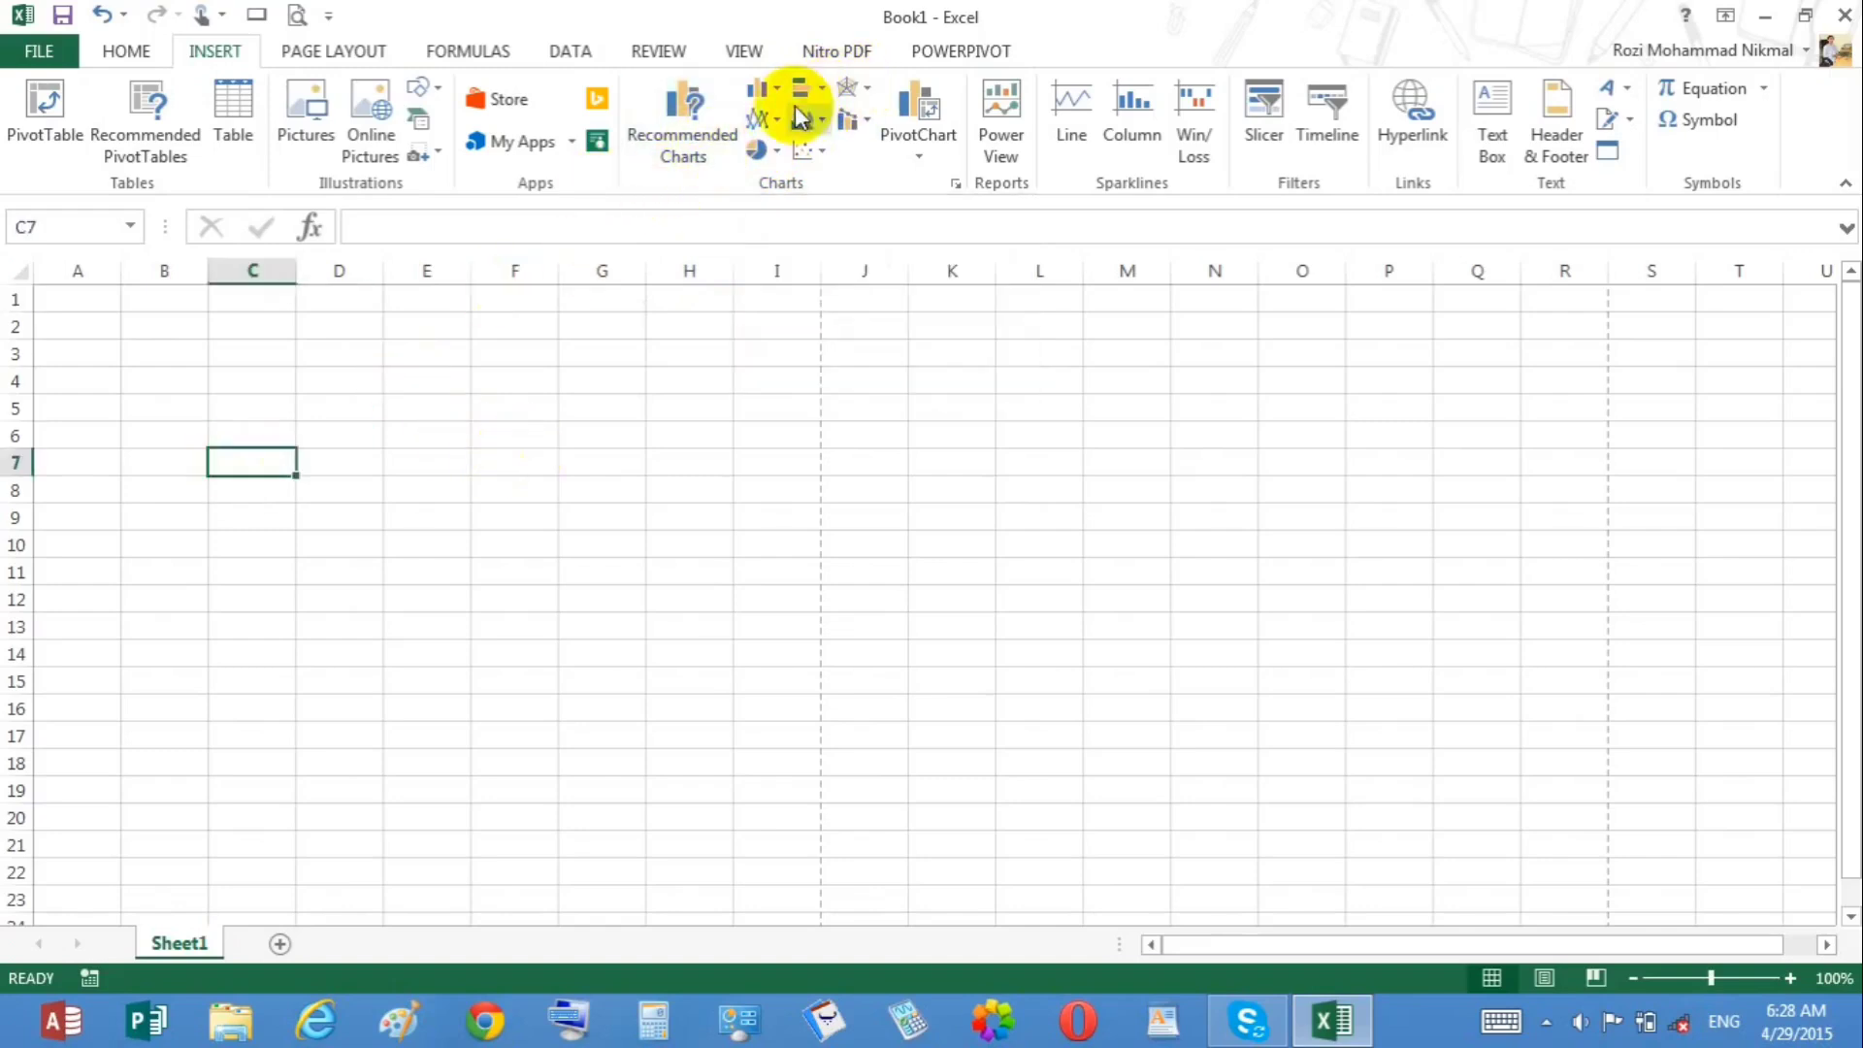
pyautogui.click(765, 88)
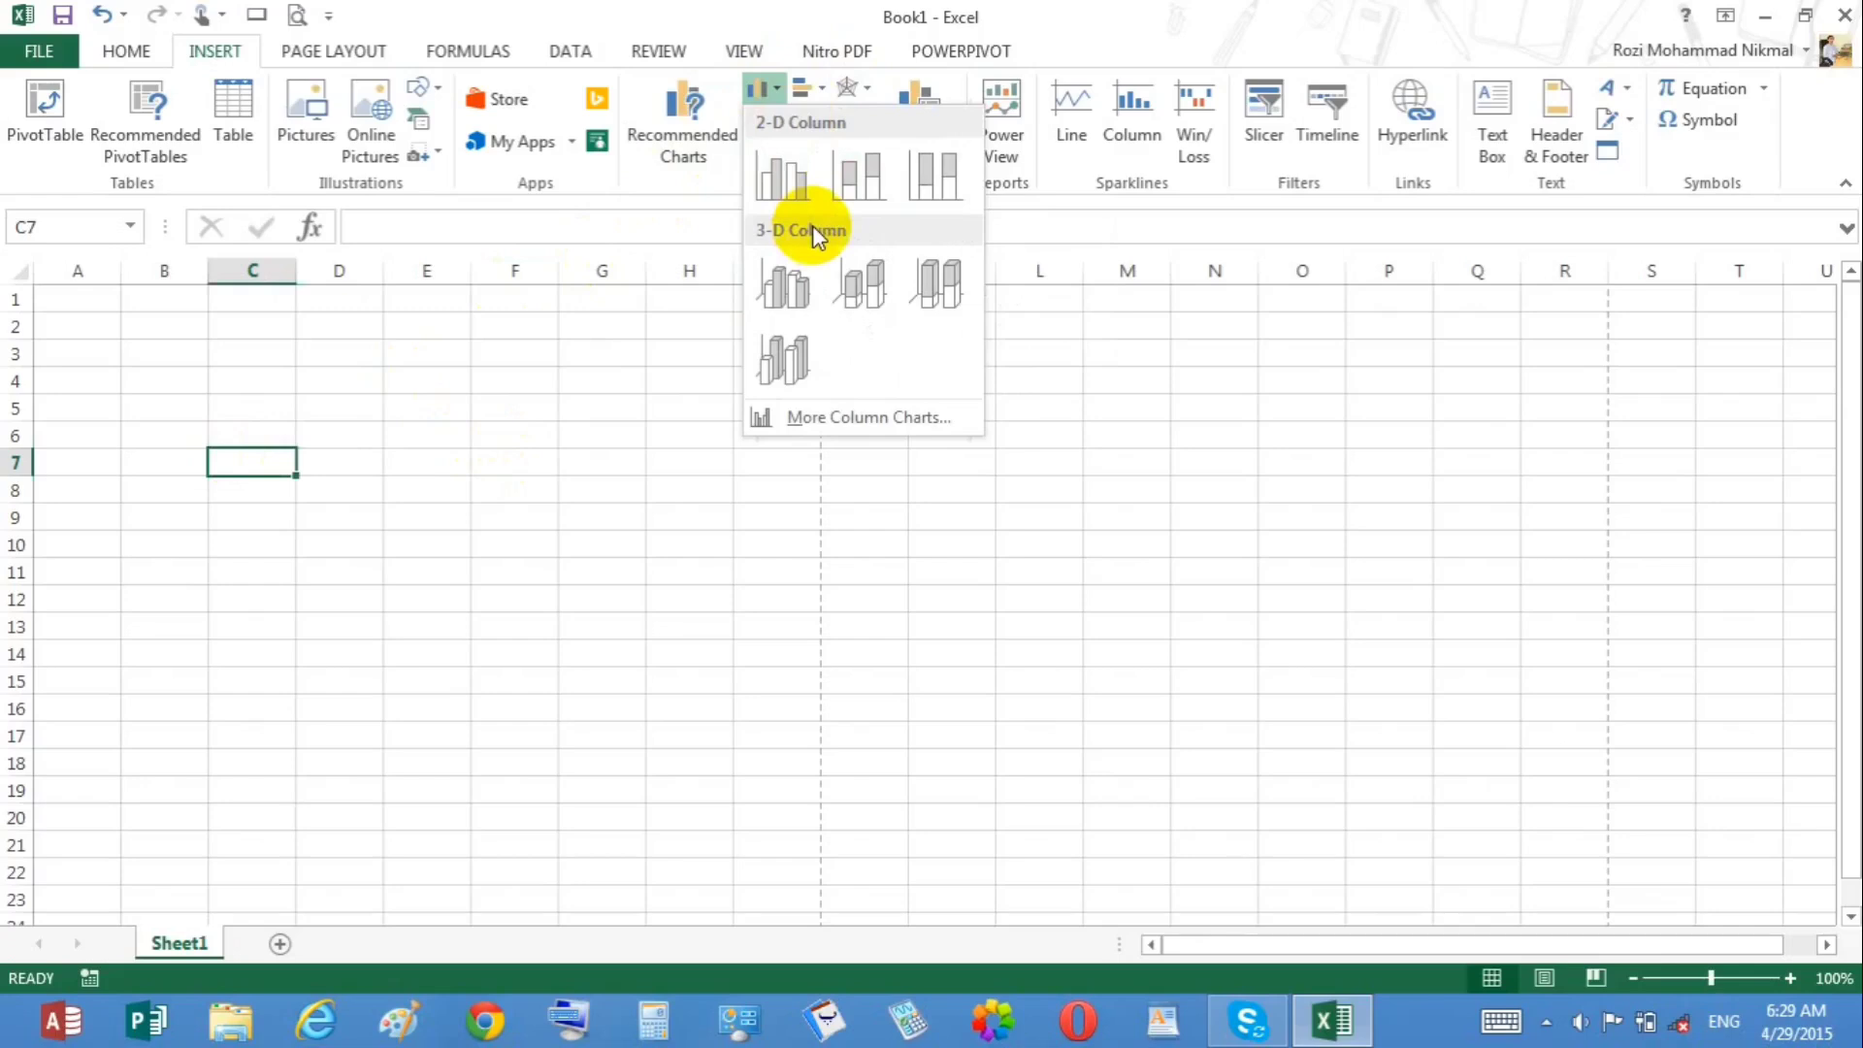
pyautogui.click(604, 354)
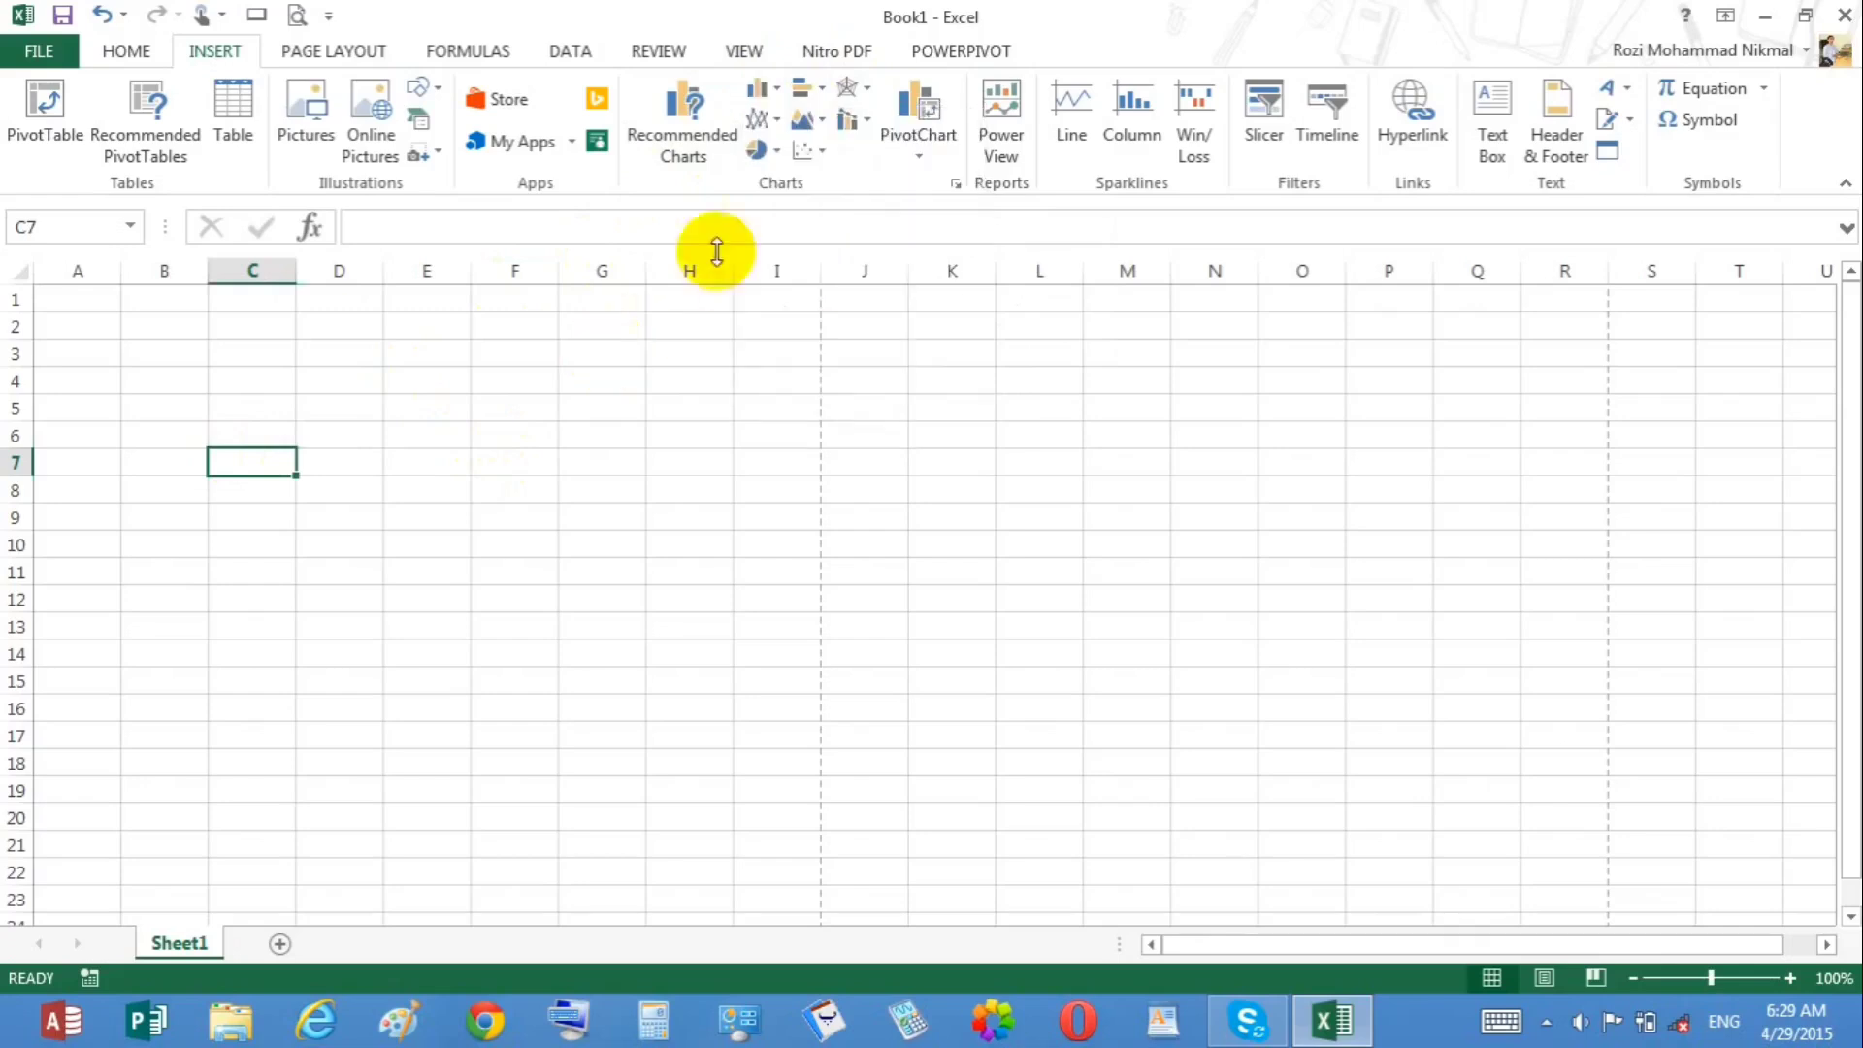
pyautogui.click(771, 118)
pyautogui.click(633, 382)
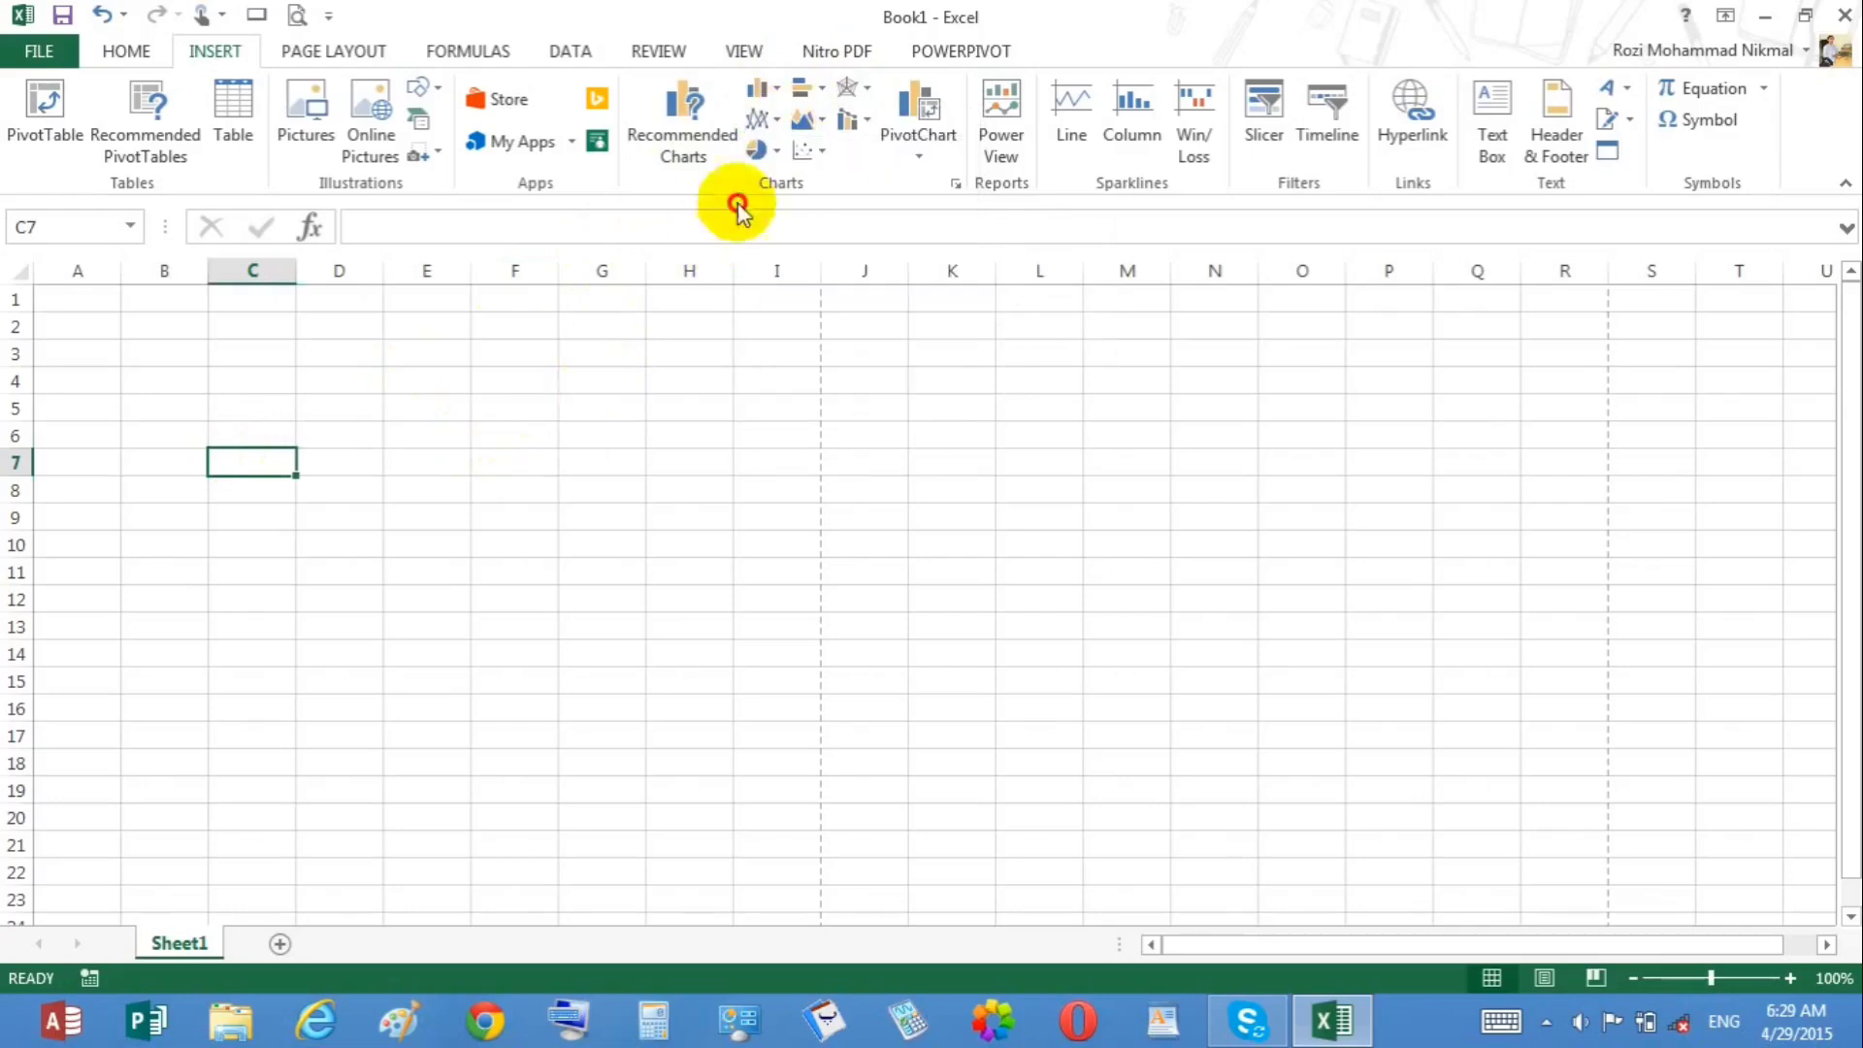
pyautogui.click(777, 150)
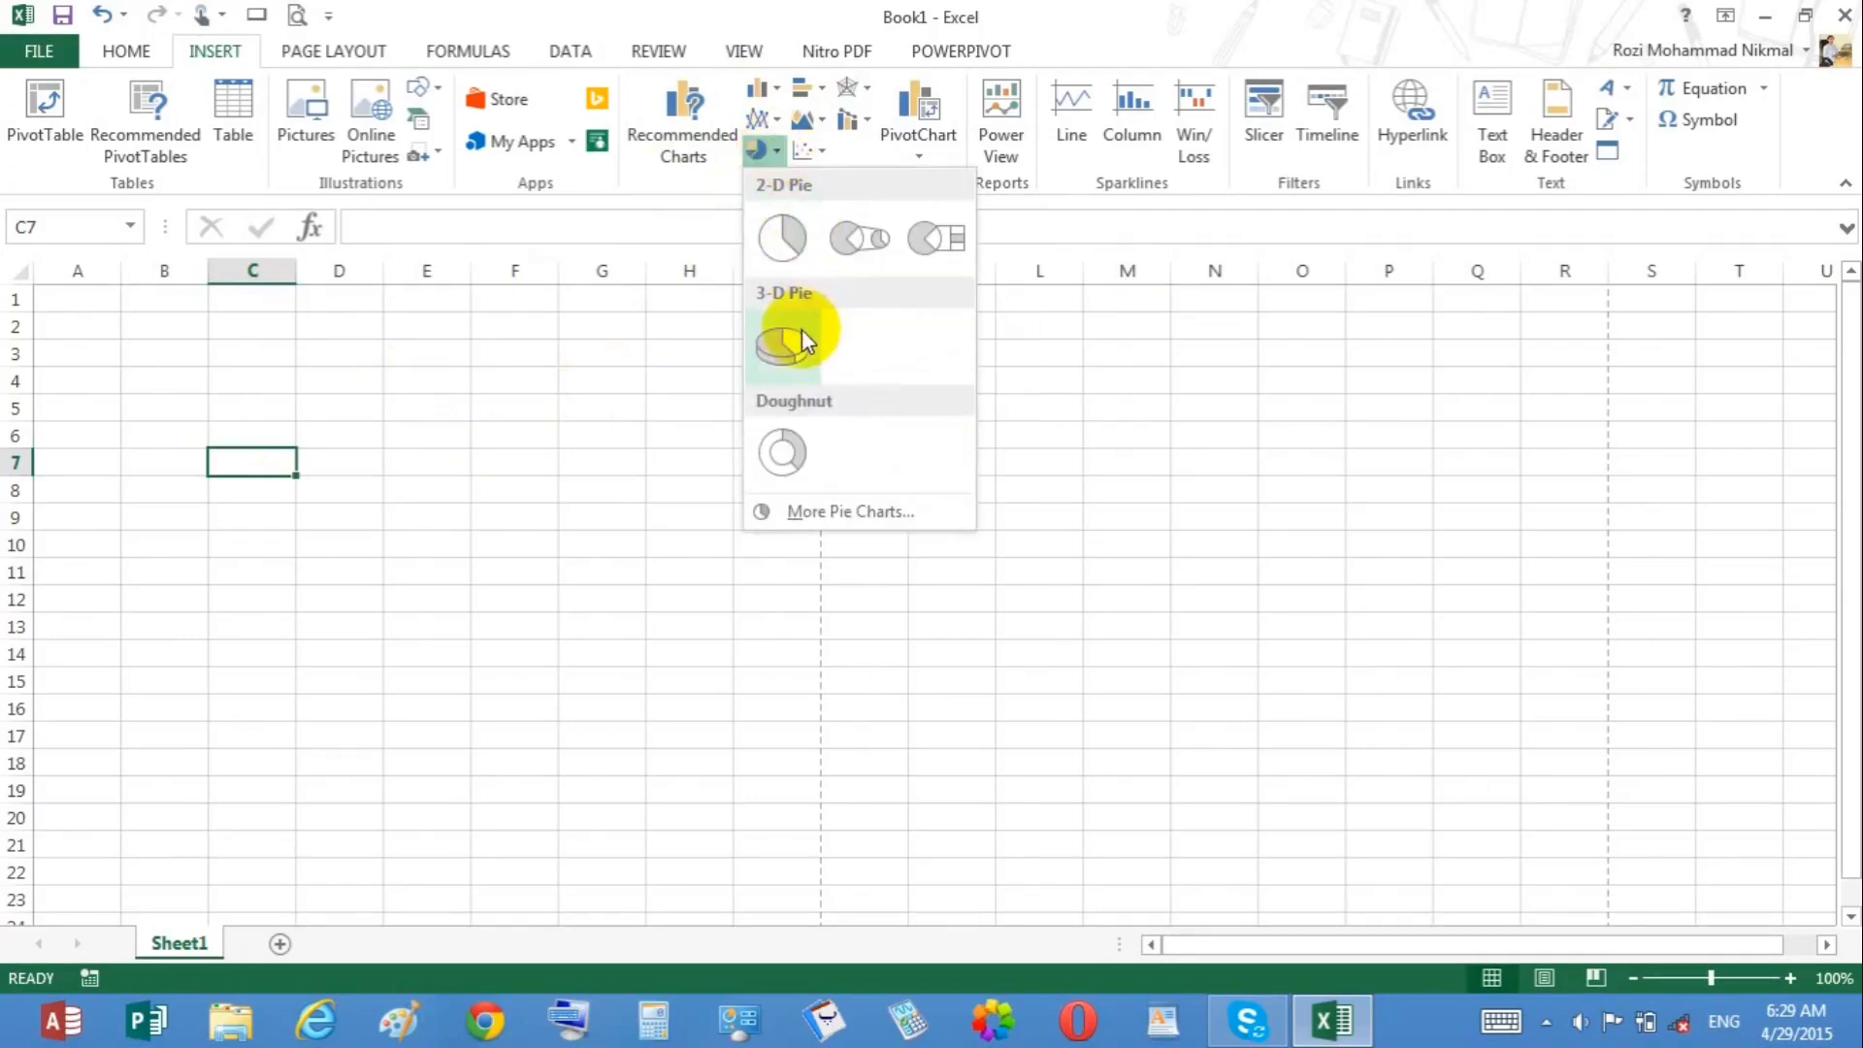
pyautogui.click(819, 95)
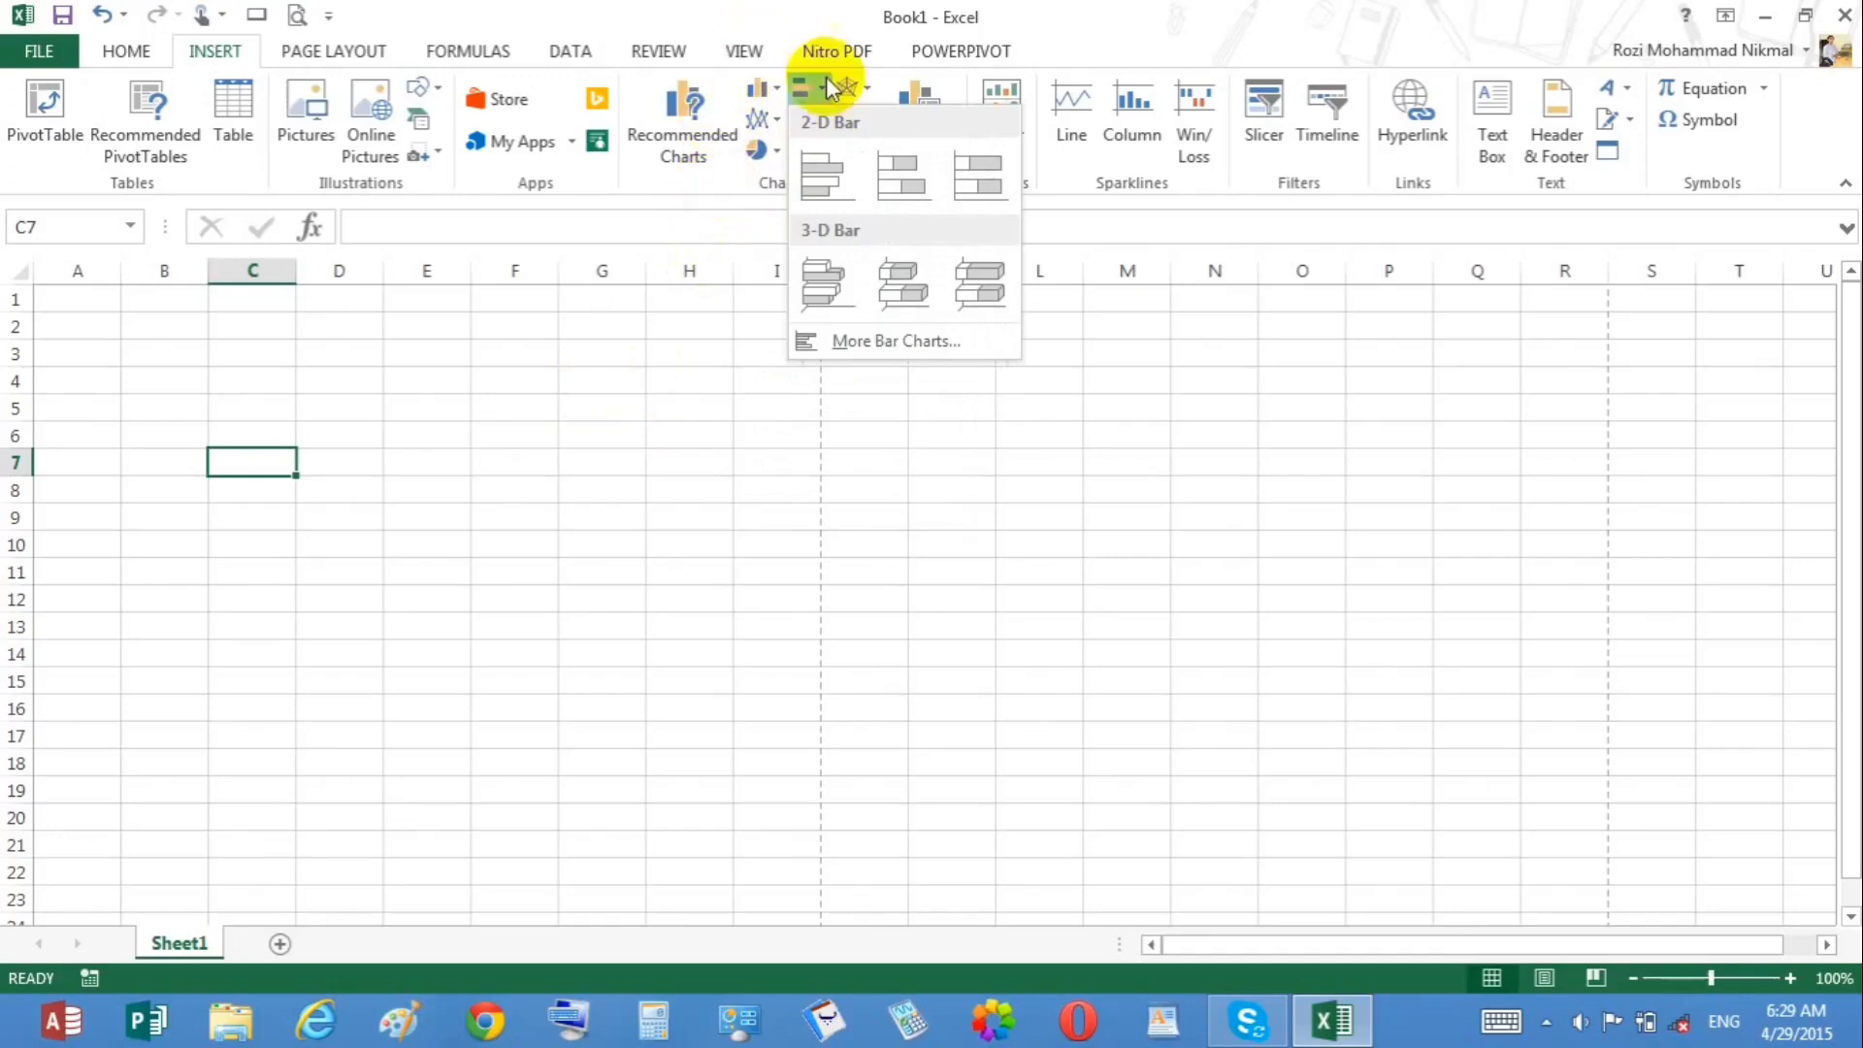
pyautogui.click(657, 439)
# Step: Browse the area, scatter, stock/surface/radar and combo chart galleries without inserting a chart
pyautogui.click(818, 127)
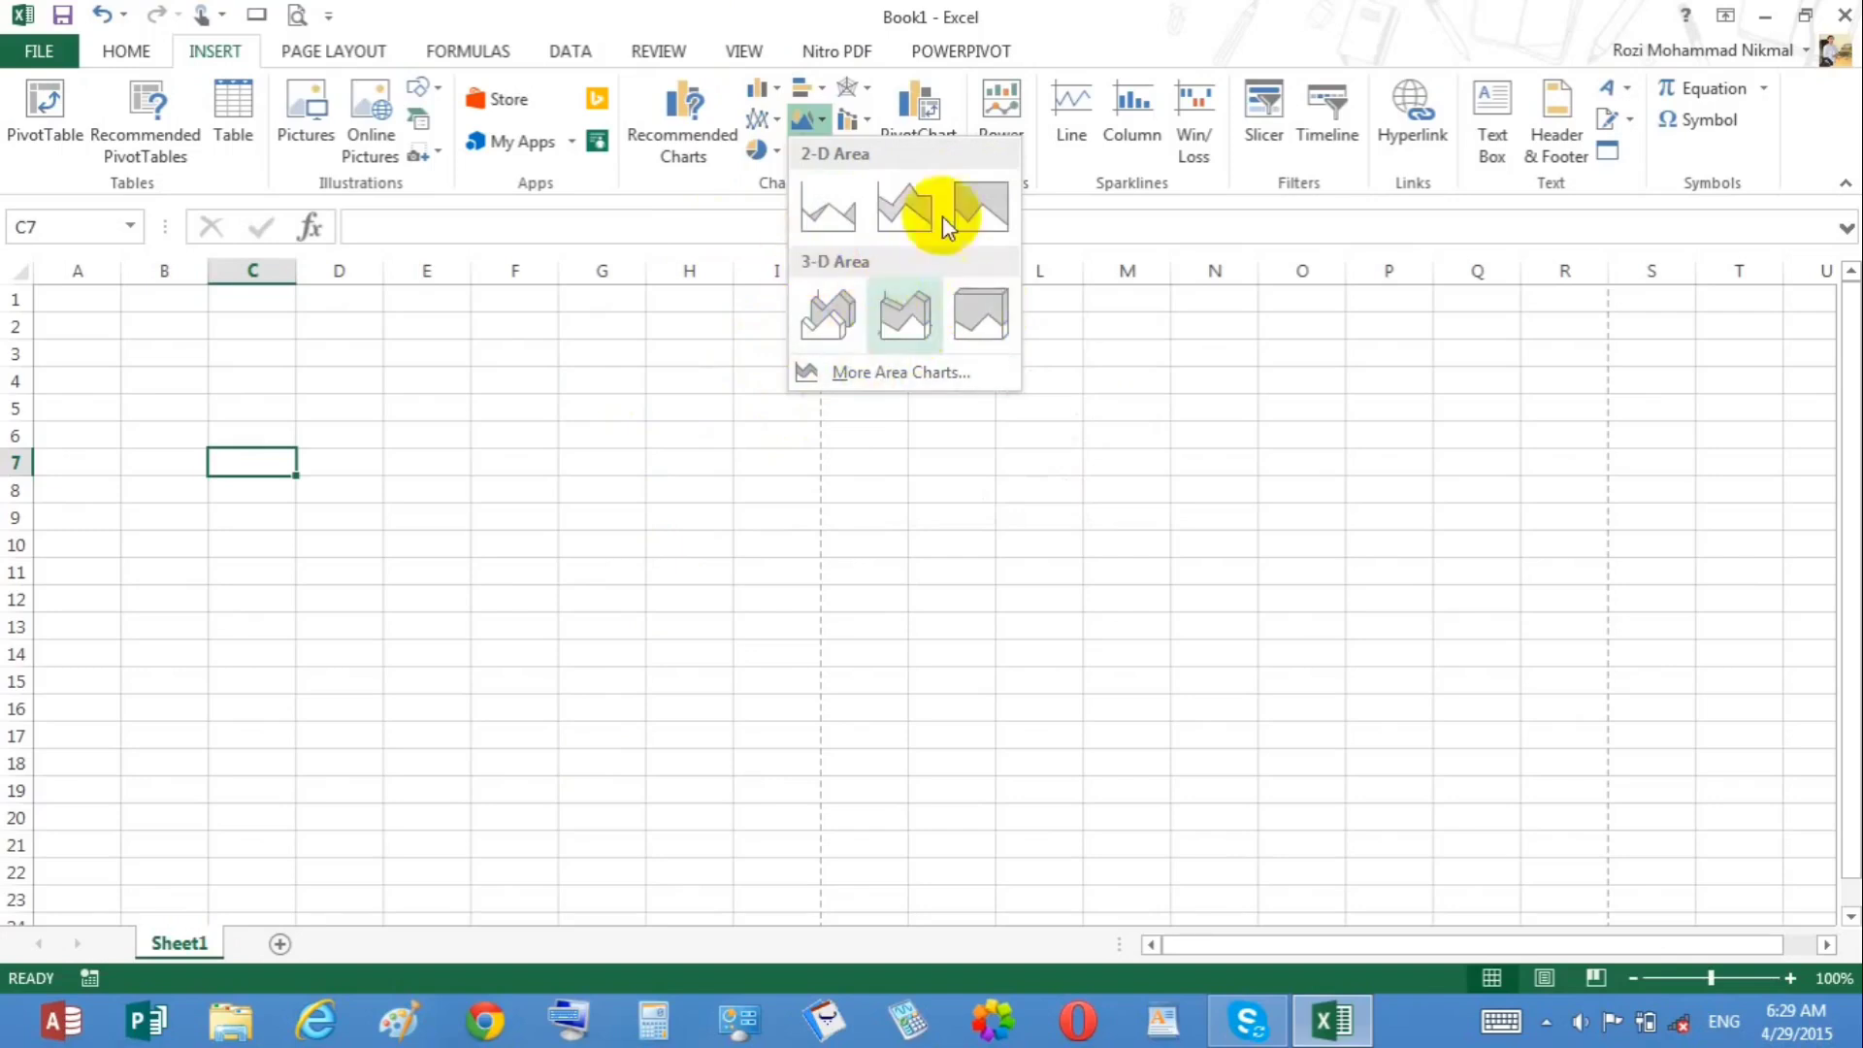
pyautogui.click(562, 355)
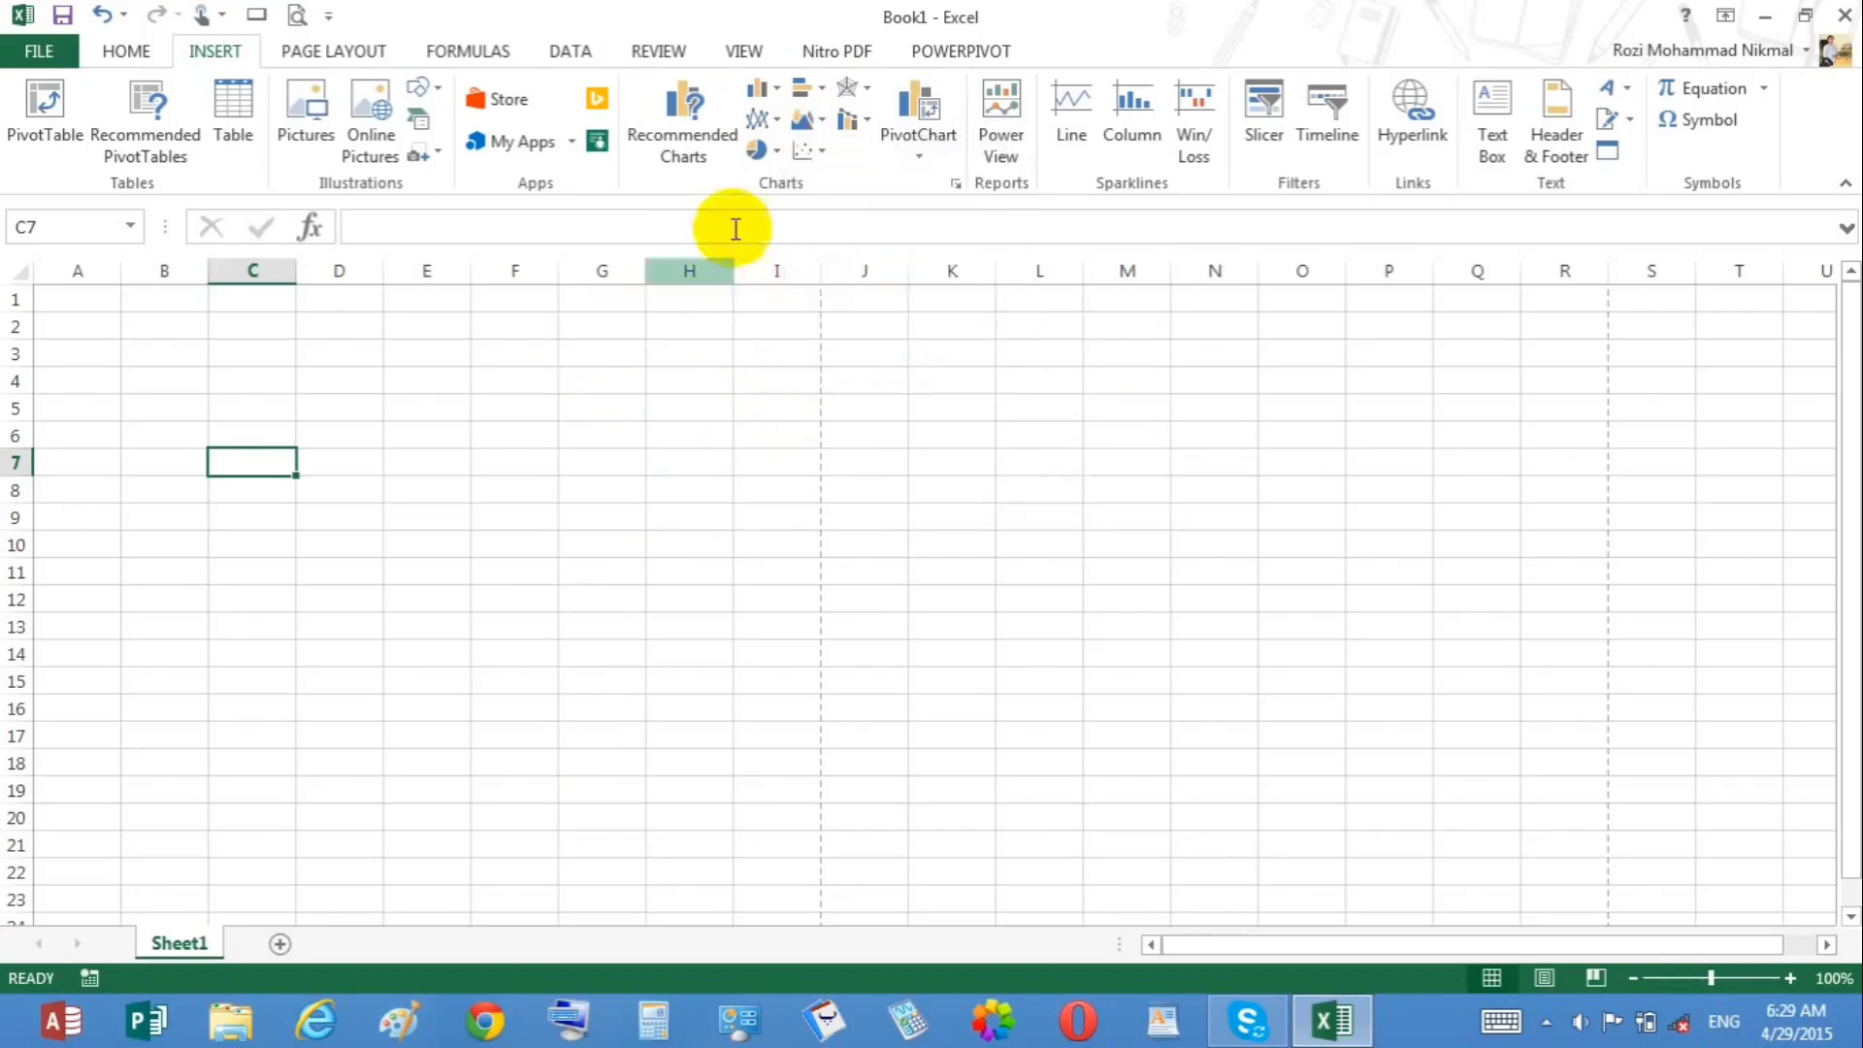
pyautogui.click(815, 153)
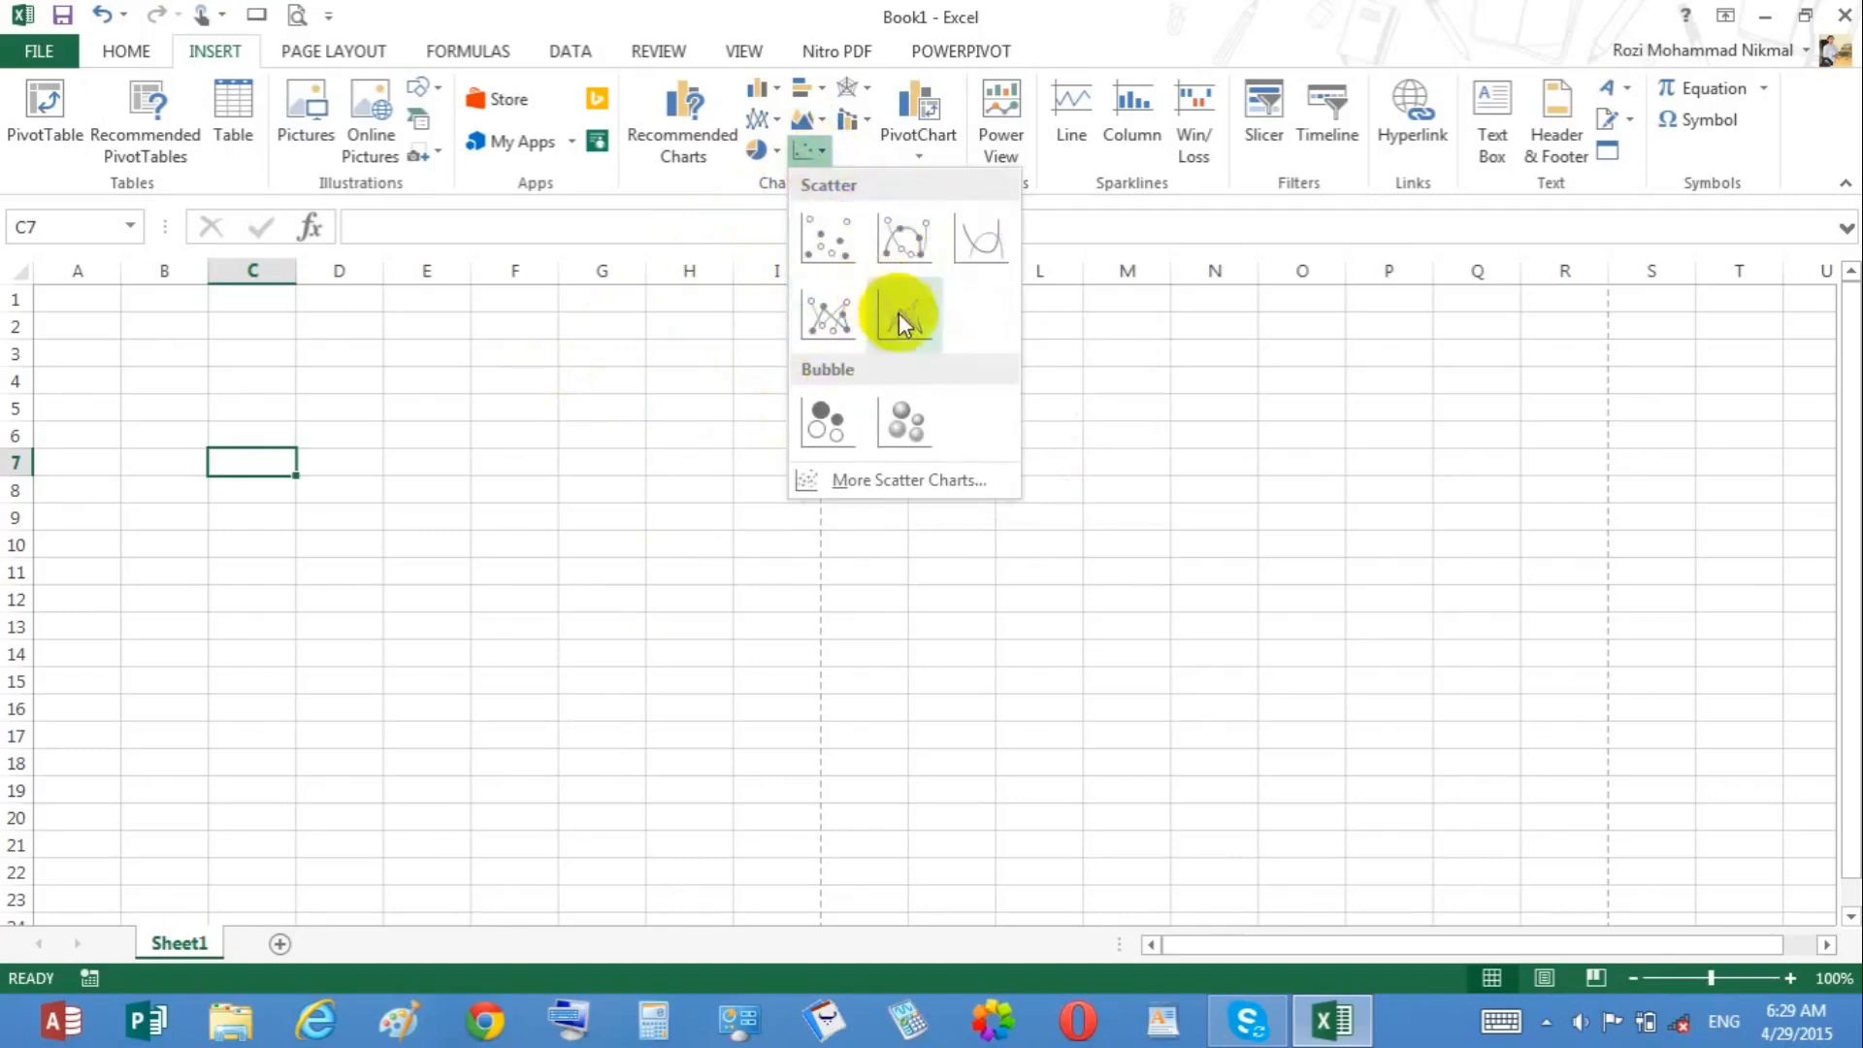
pyautogui.click(644, 395)
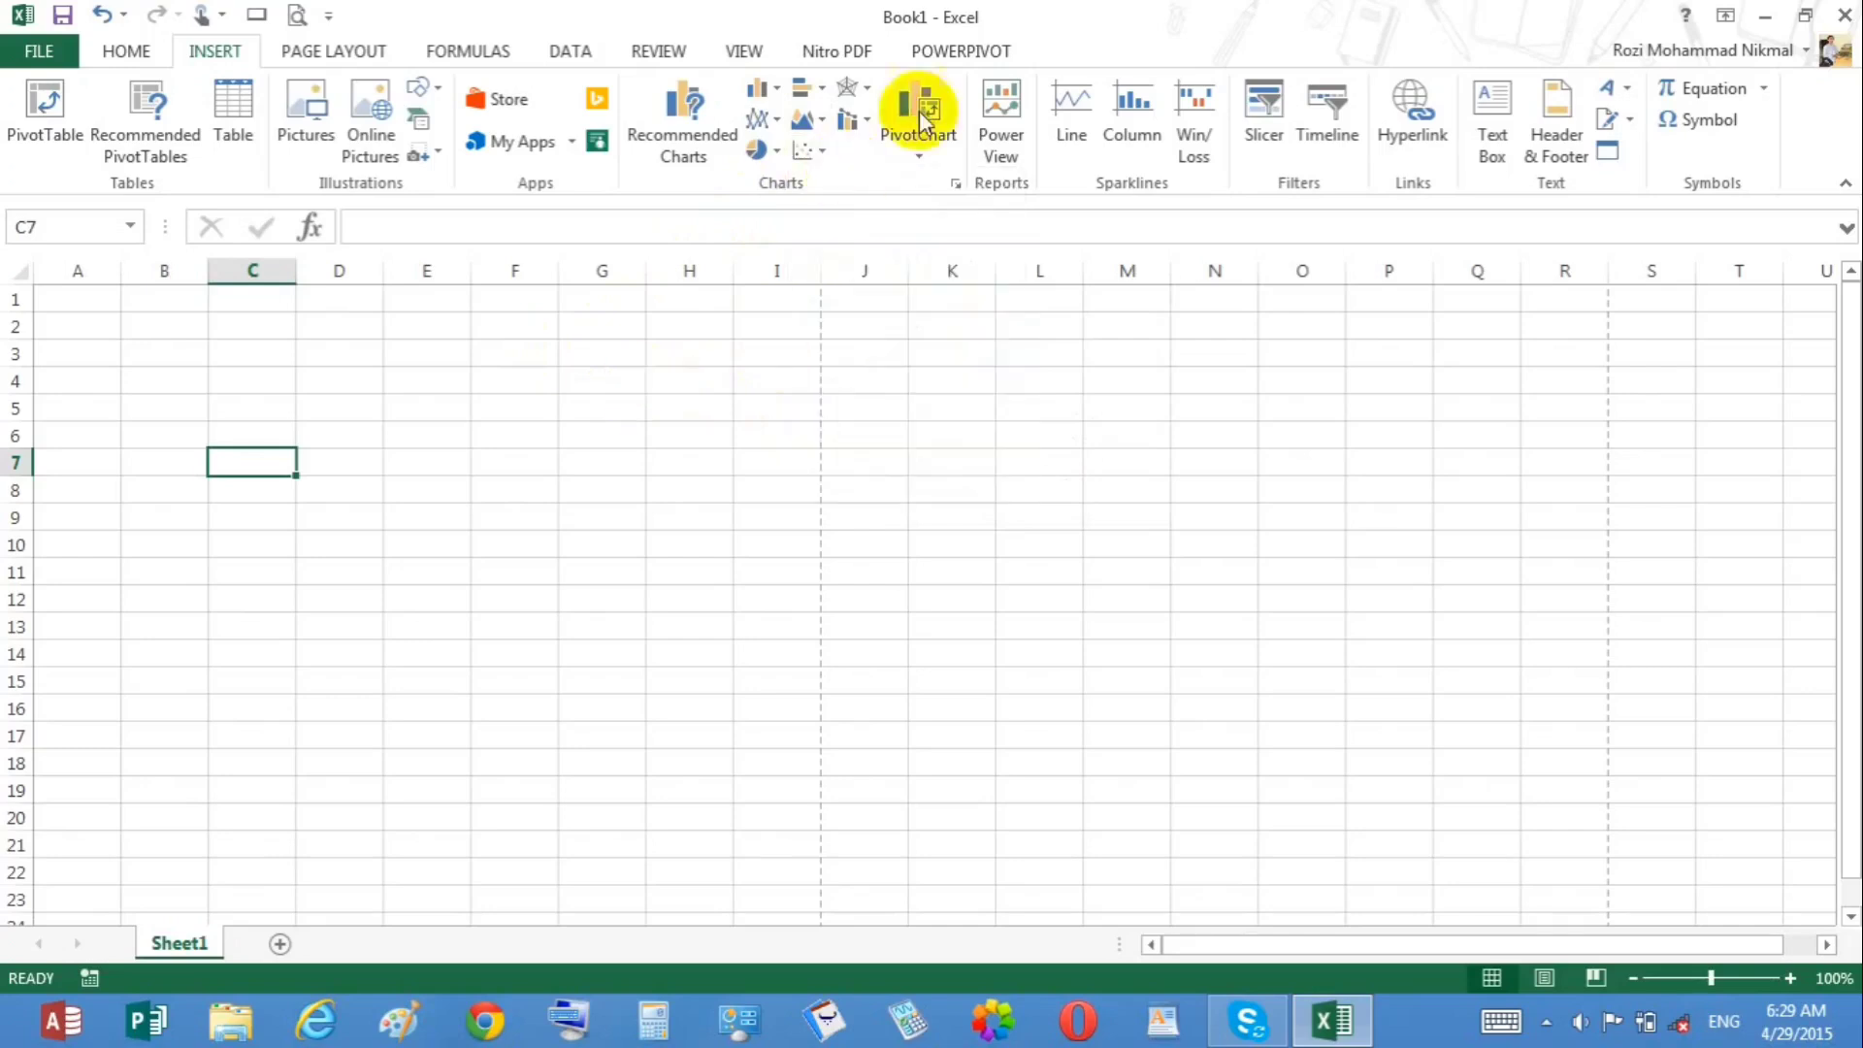
pyautogui.click(854, 90)
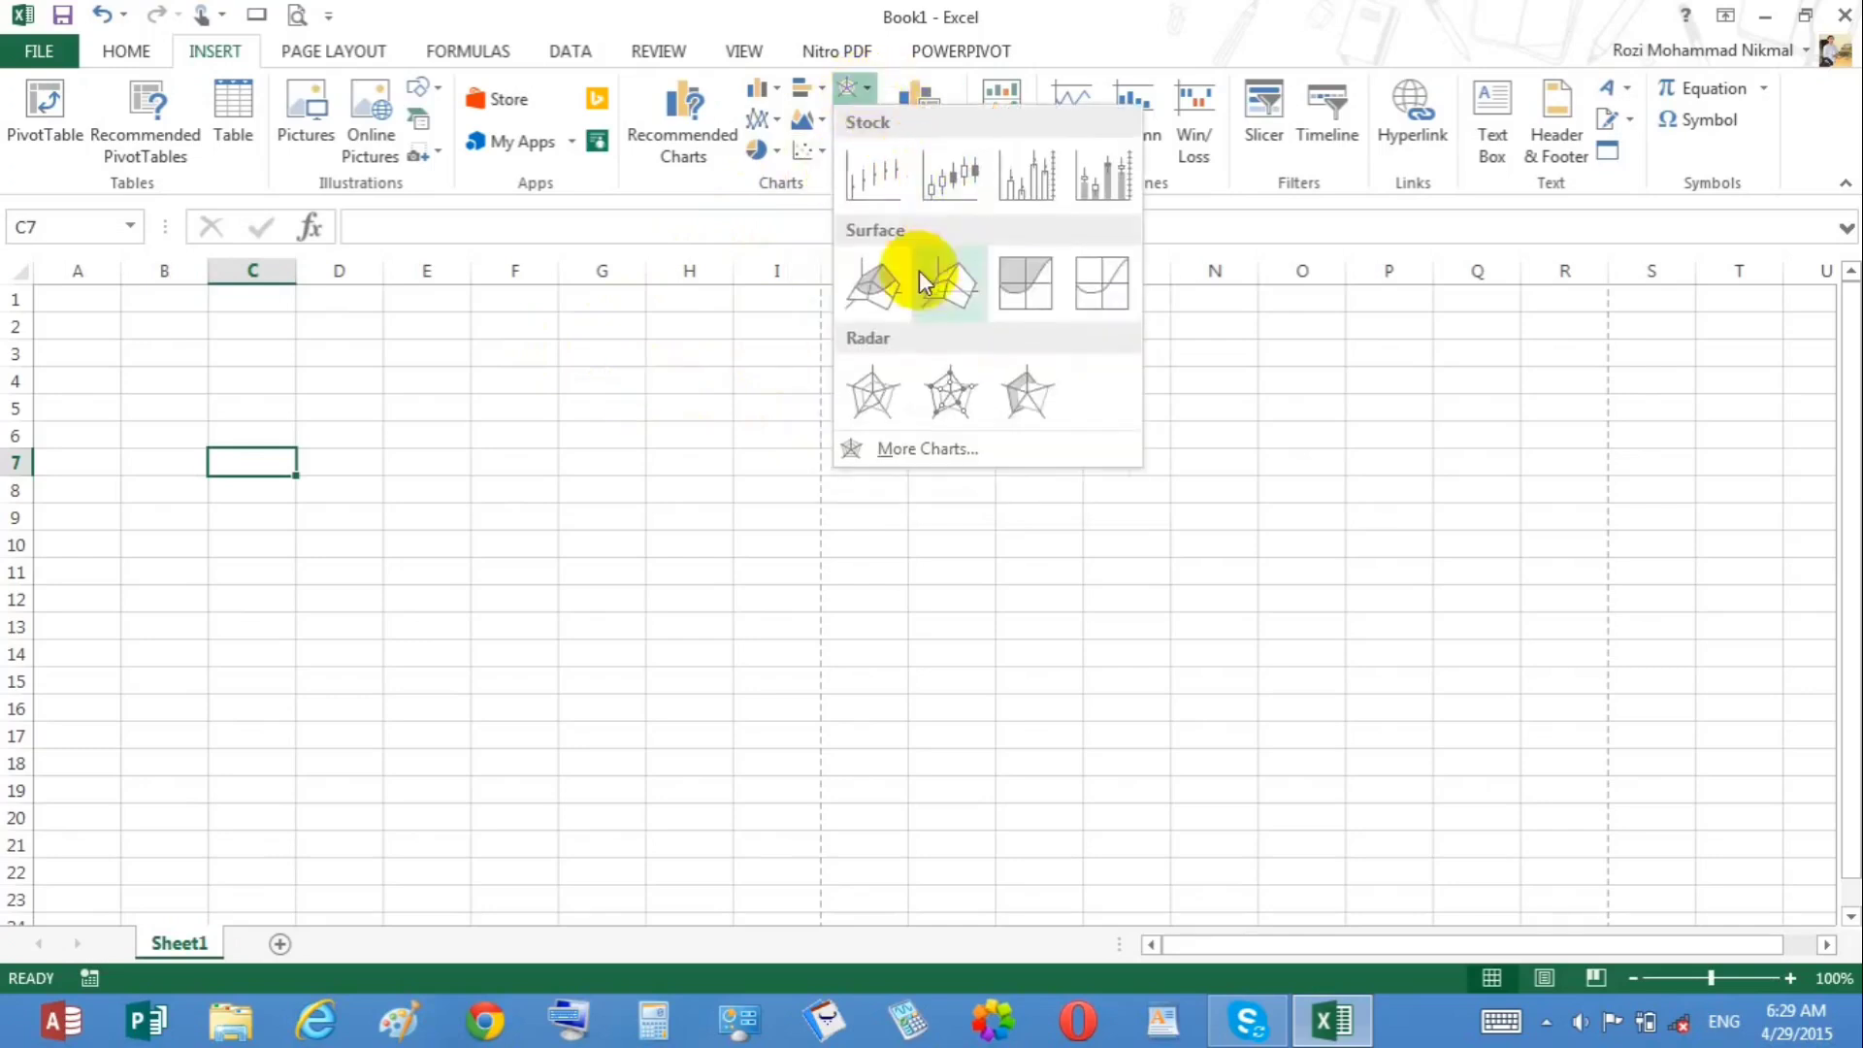
pyautogui.click(360, 430)
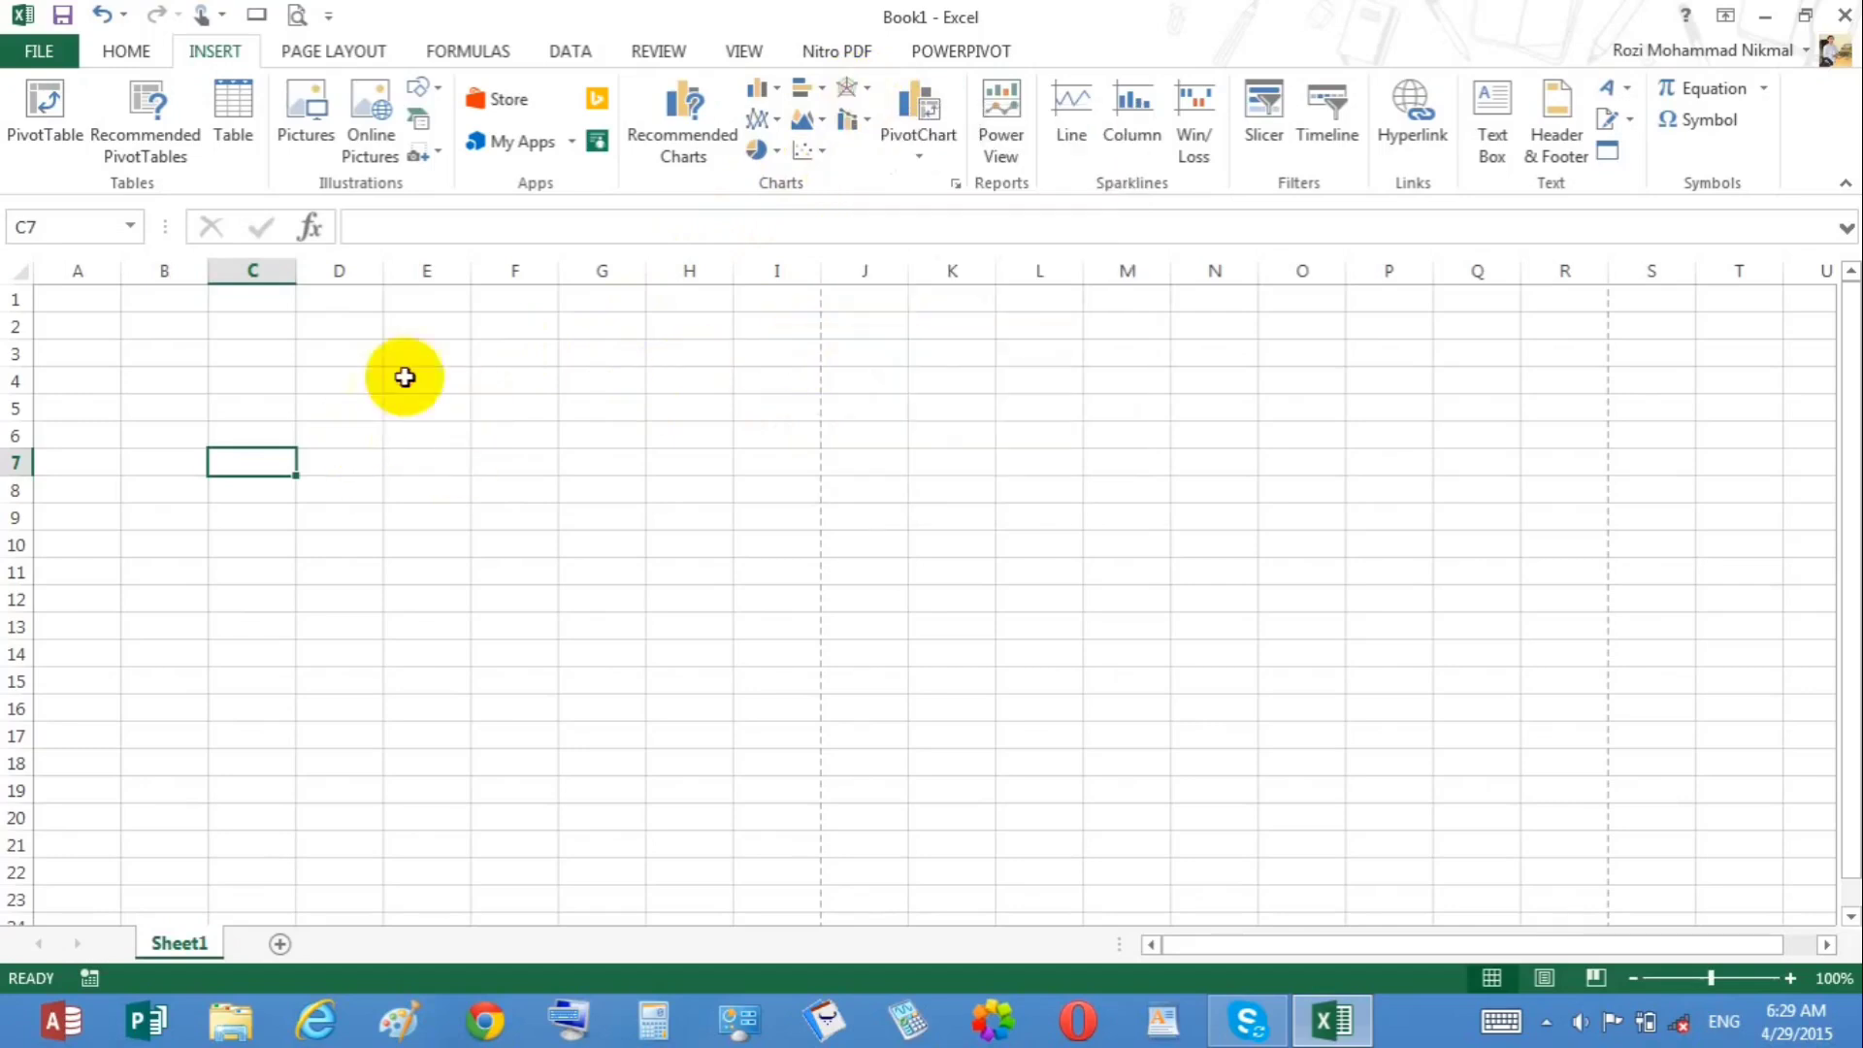
pyautogui.click(871, 113)
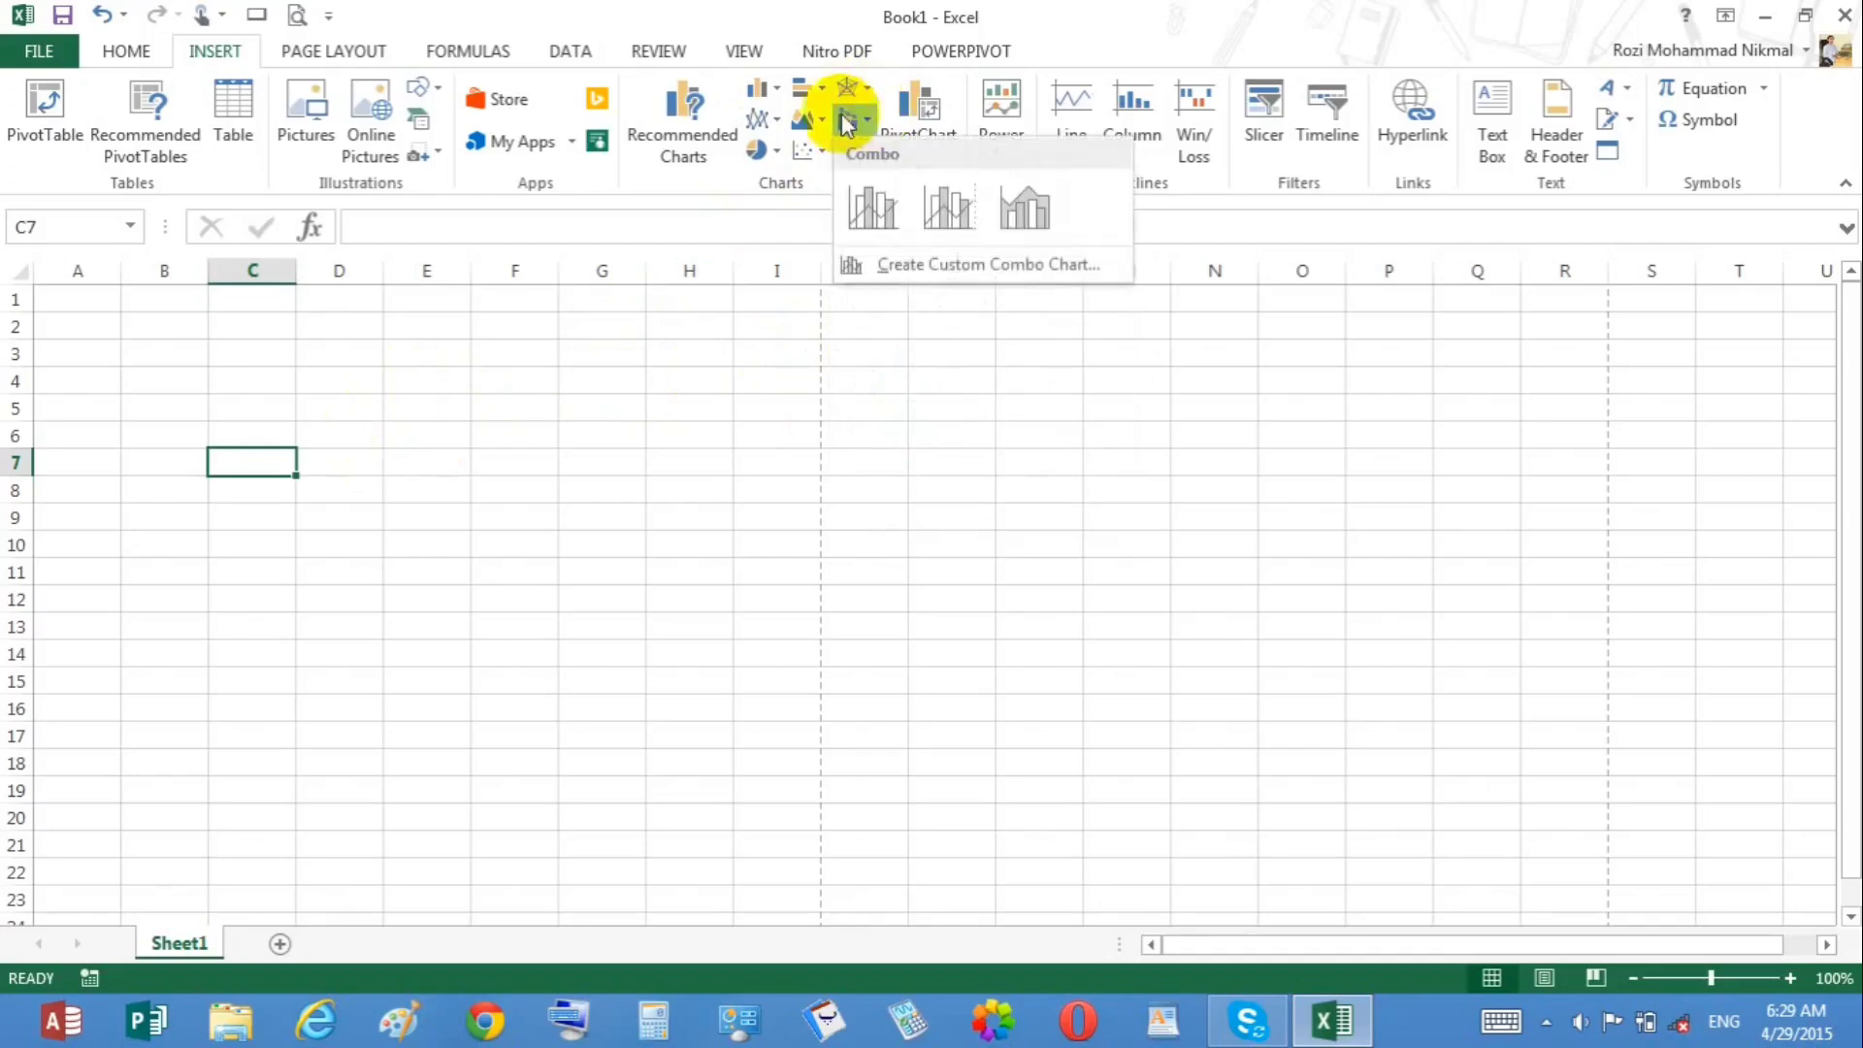
pyautogui.click(444, 329)
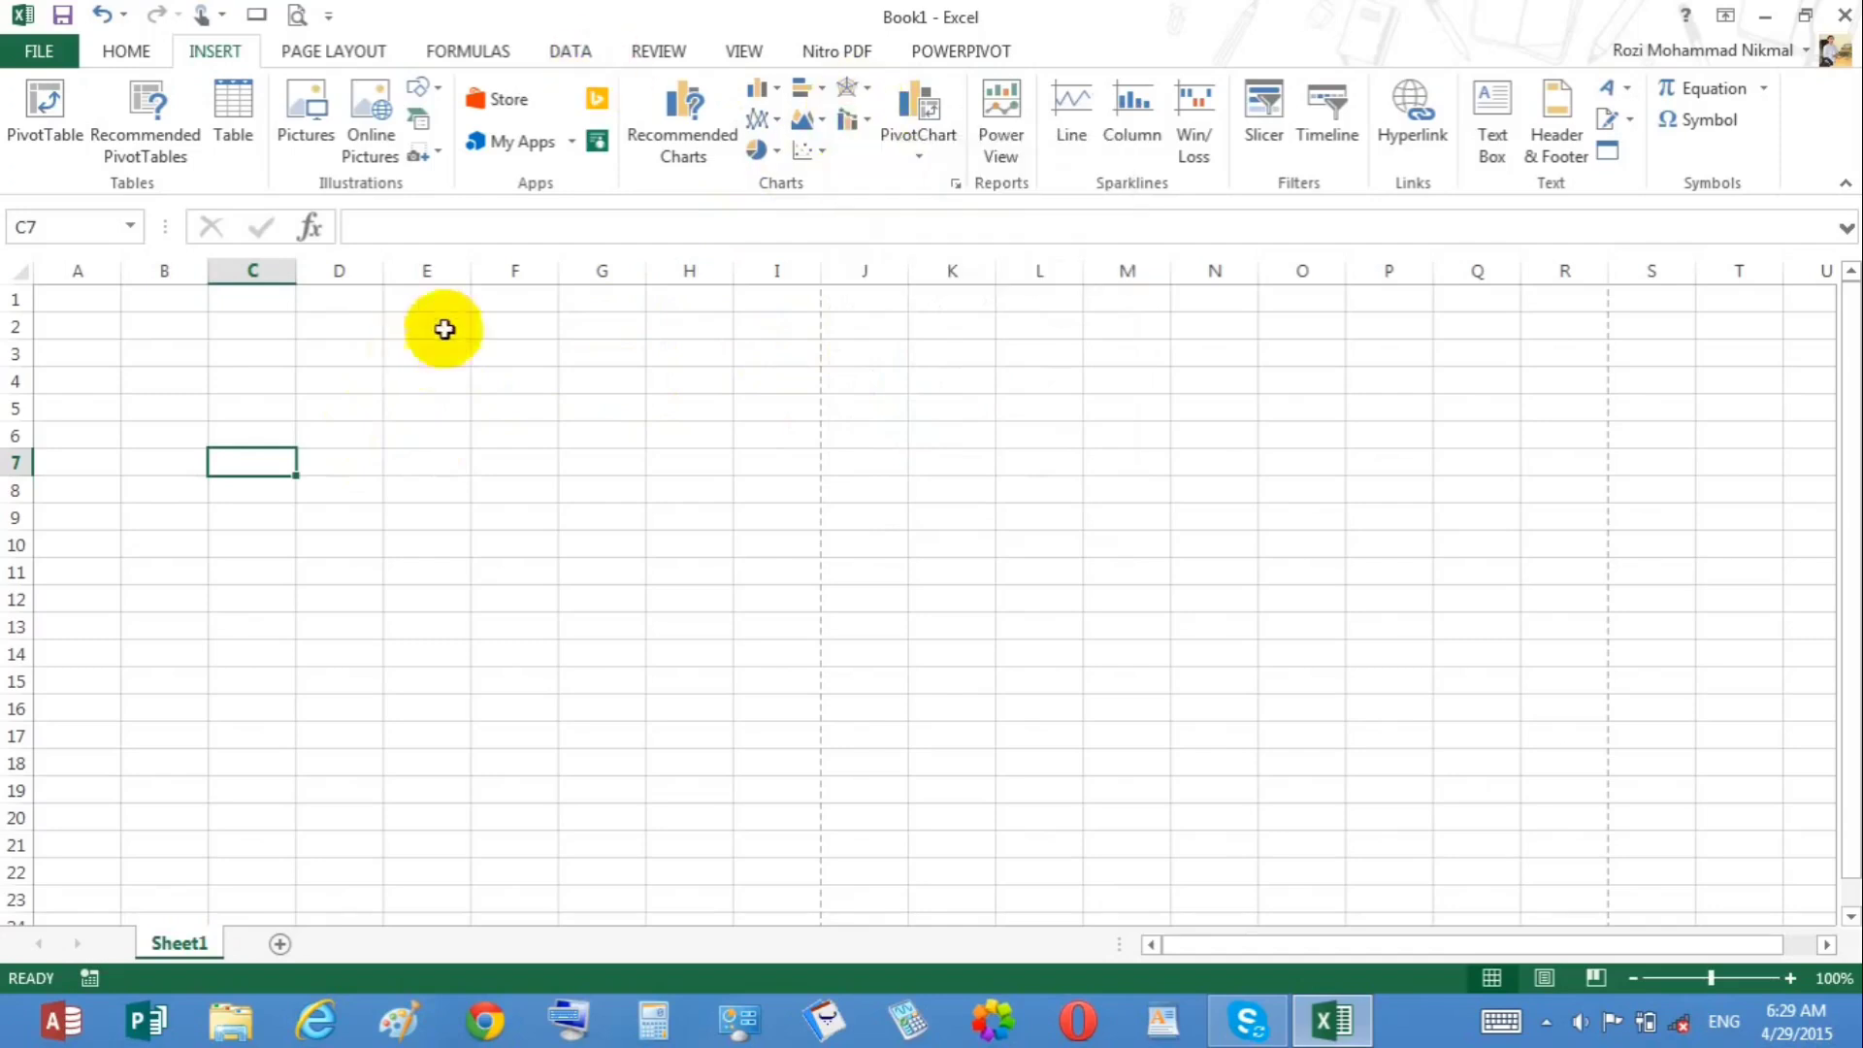
# Step: Open the Create PivotChart dialog and cancel it
pyautogui.click(939, 157)
pyautogui.click(982, 195)
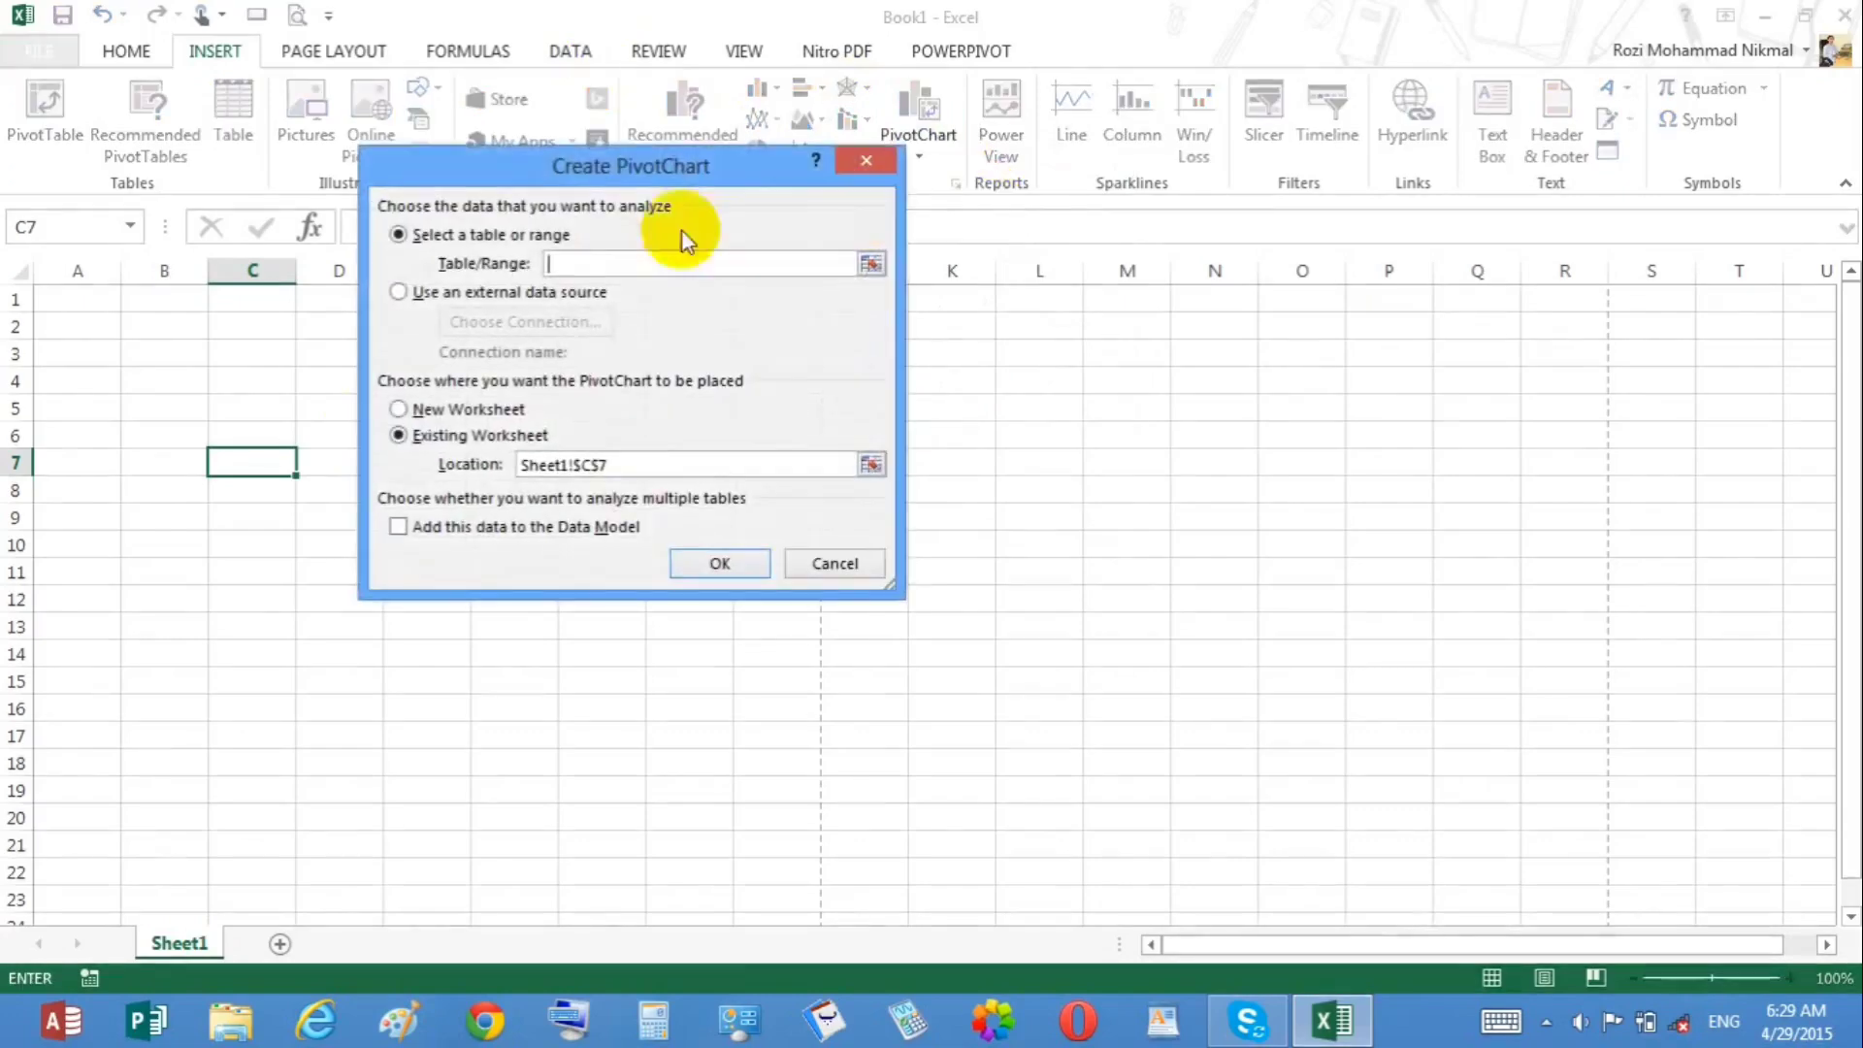
pyautogui.click(820, 558)
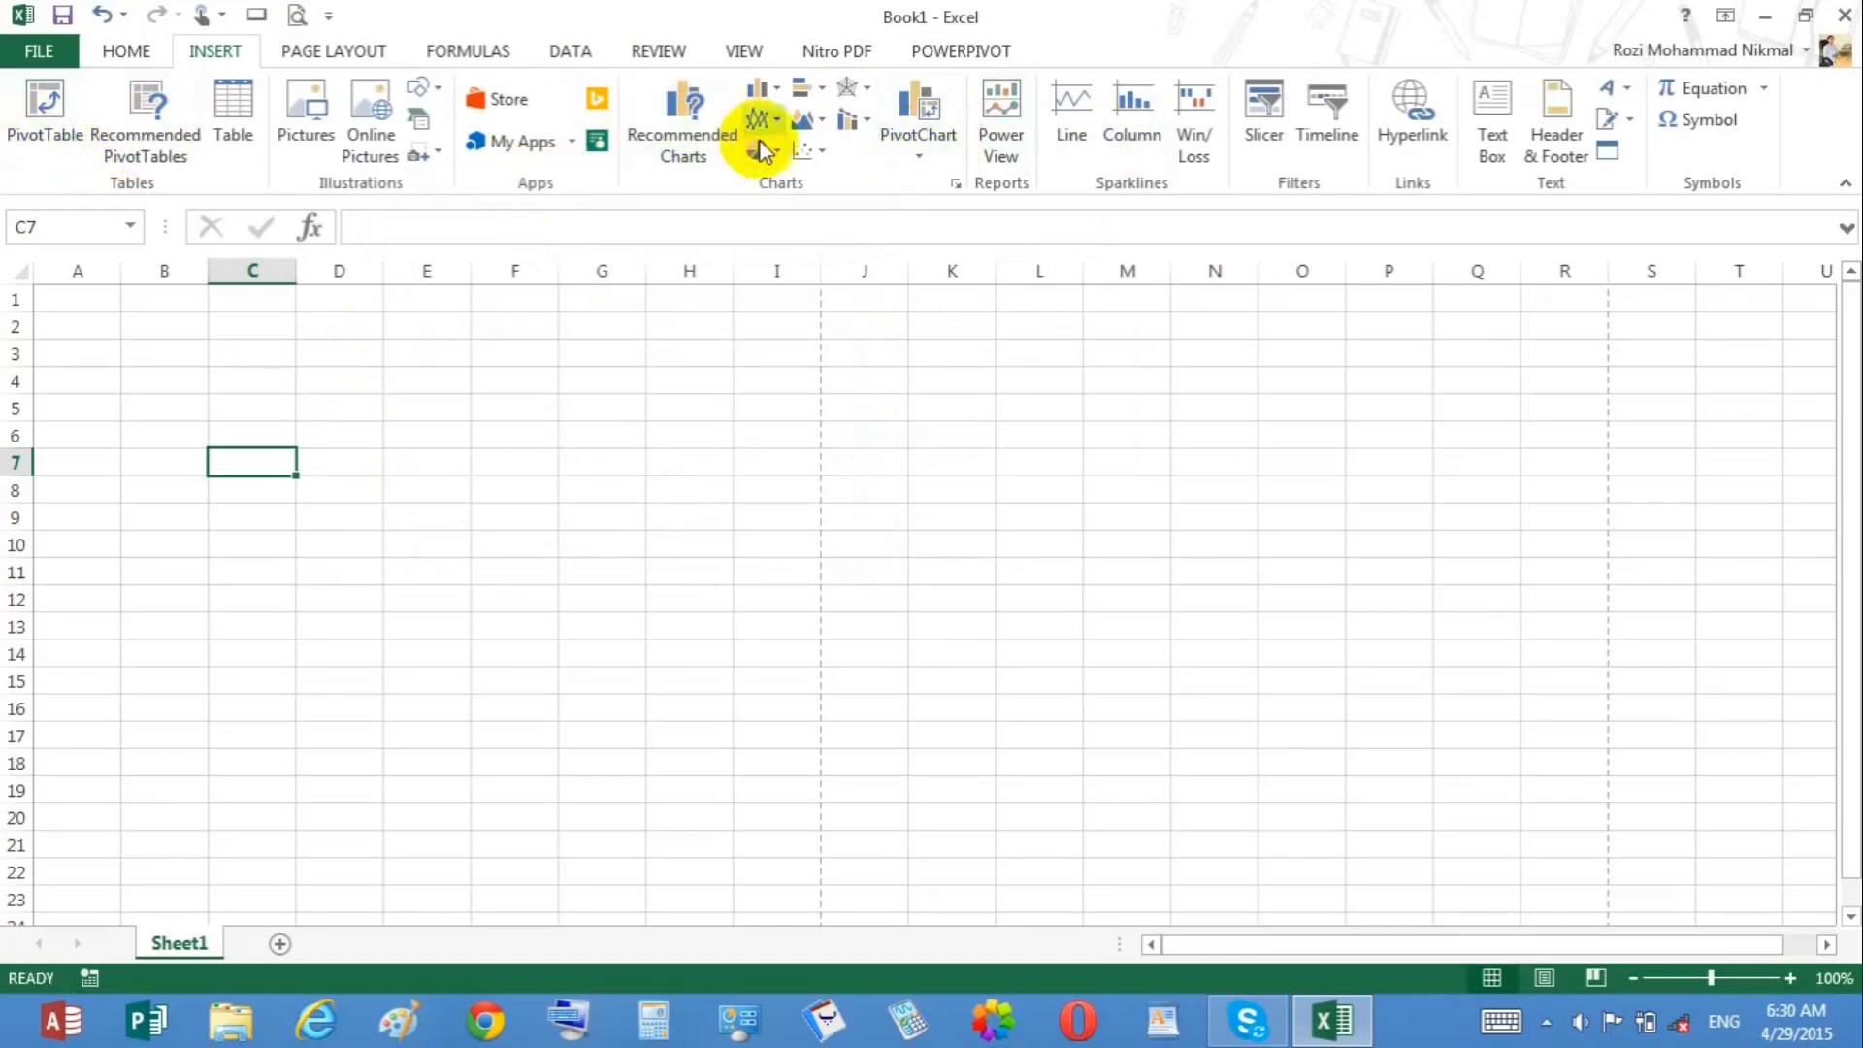
# Step: Insert an empty 2-D pie chart from cell B2 and delete it
pyautogui.click(163, 327)
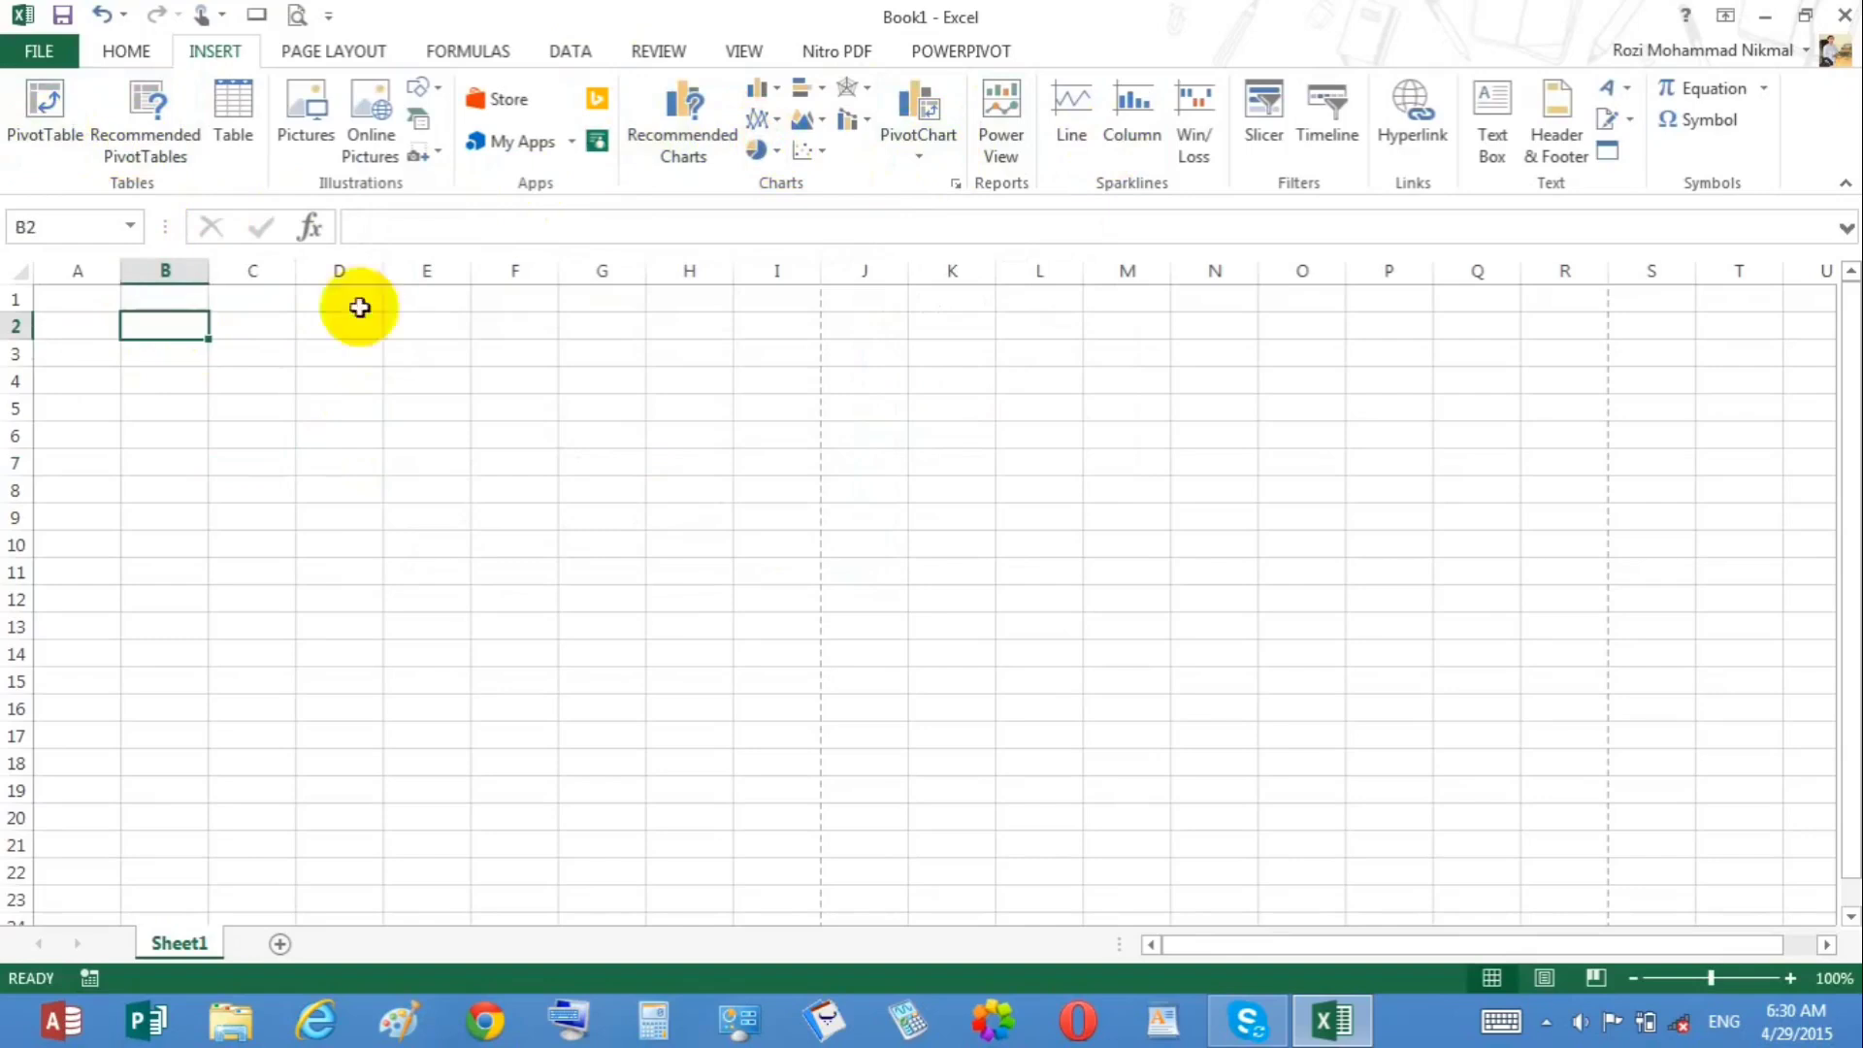
pyautogui.click(758, 151)
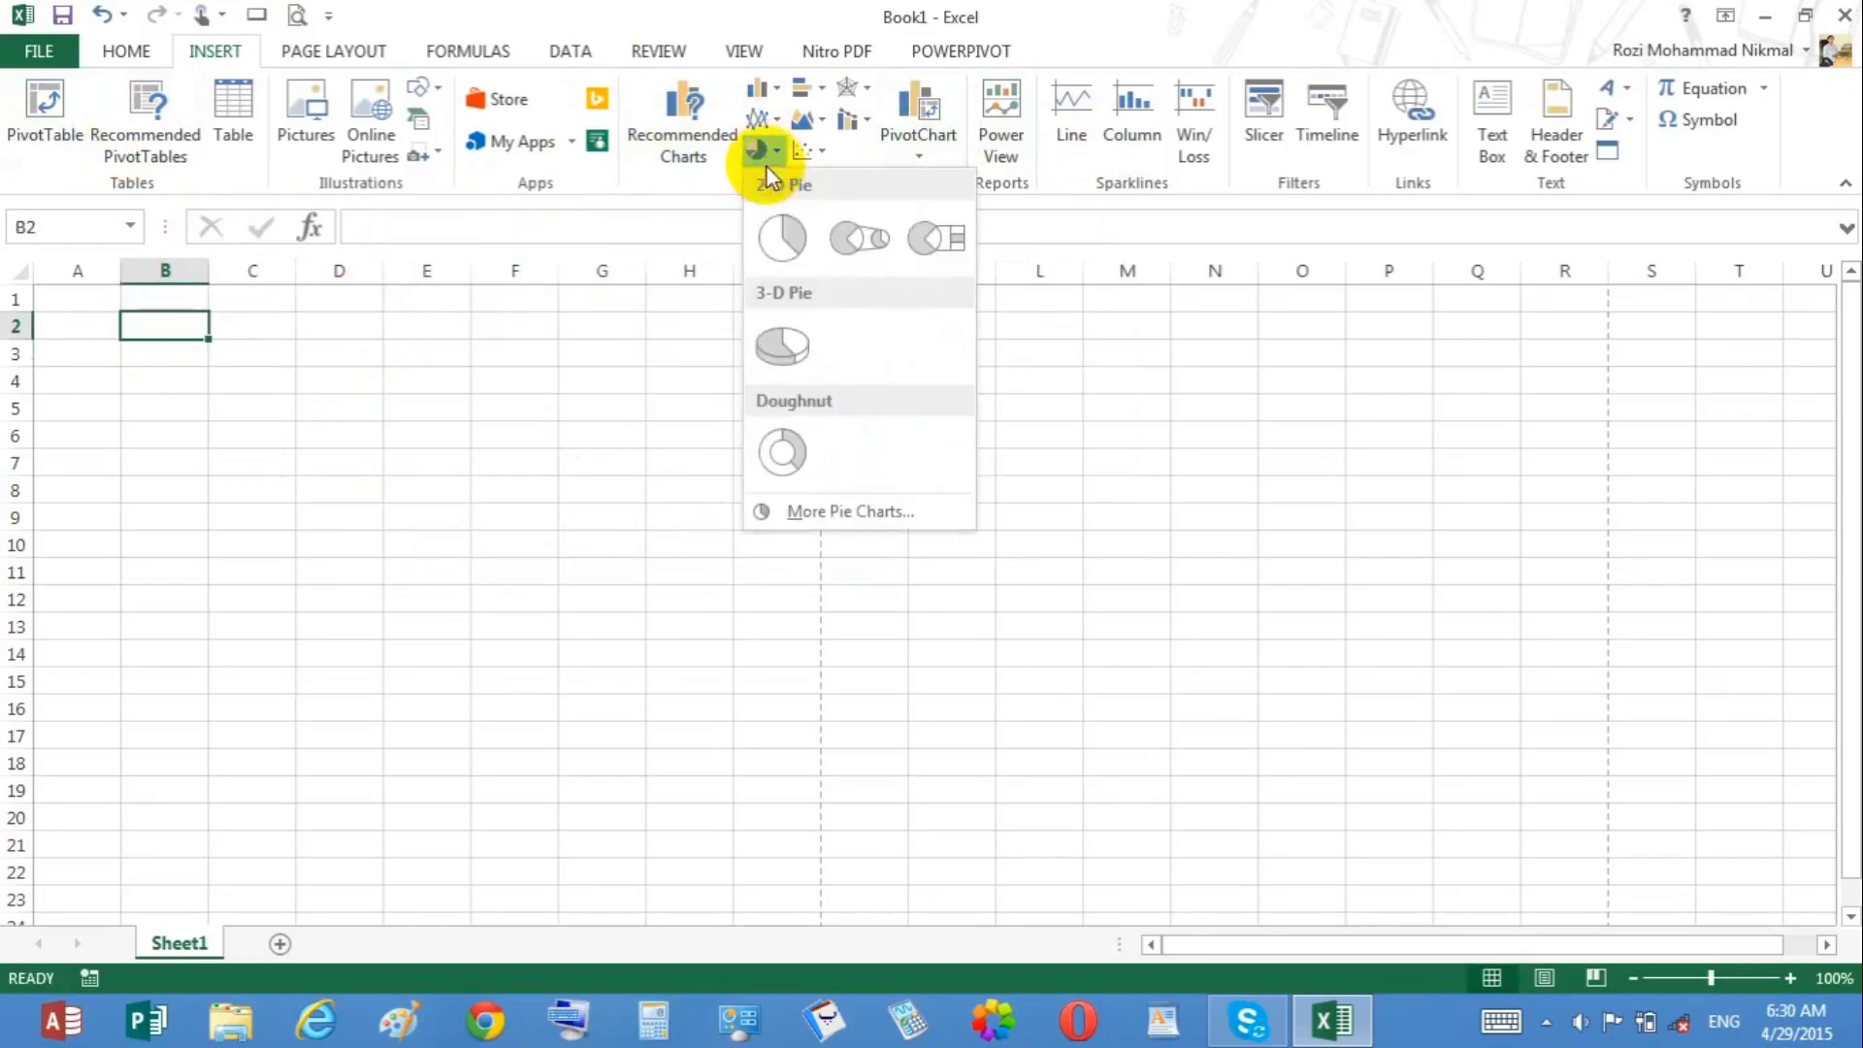
pyautogui.click(798, 246)
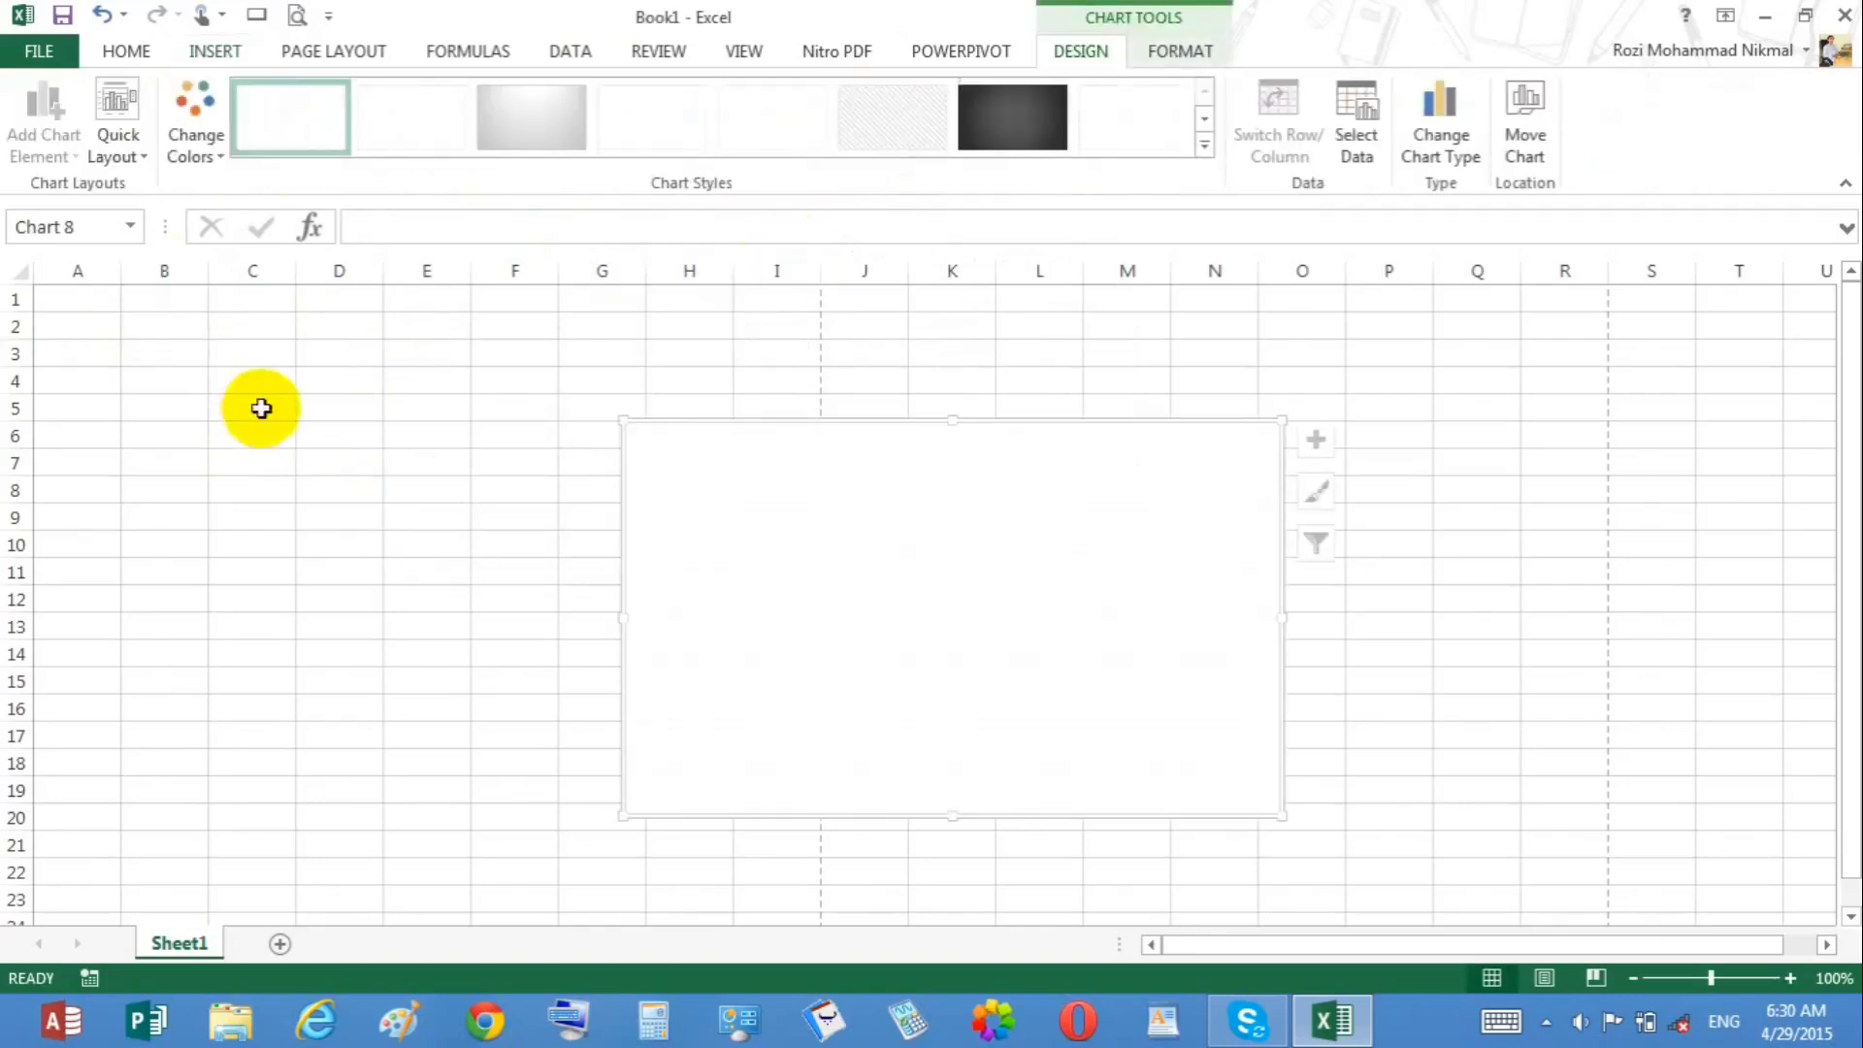
pyautogui.press('Delete')
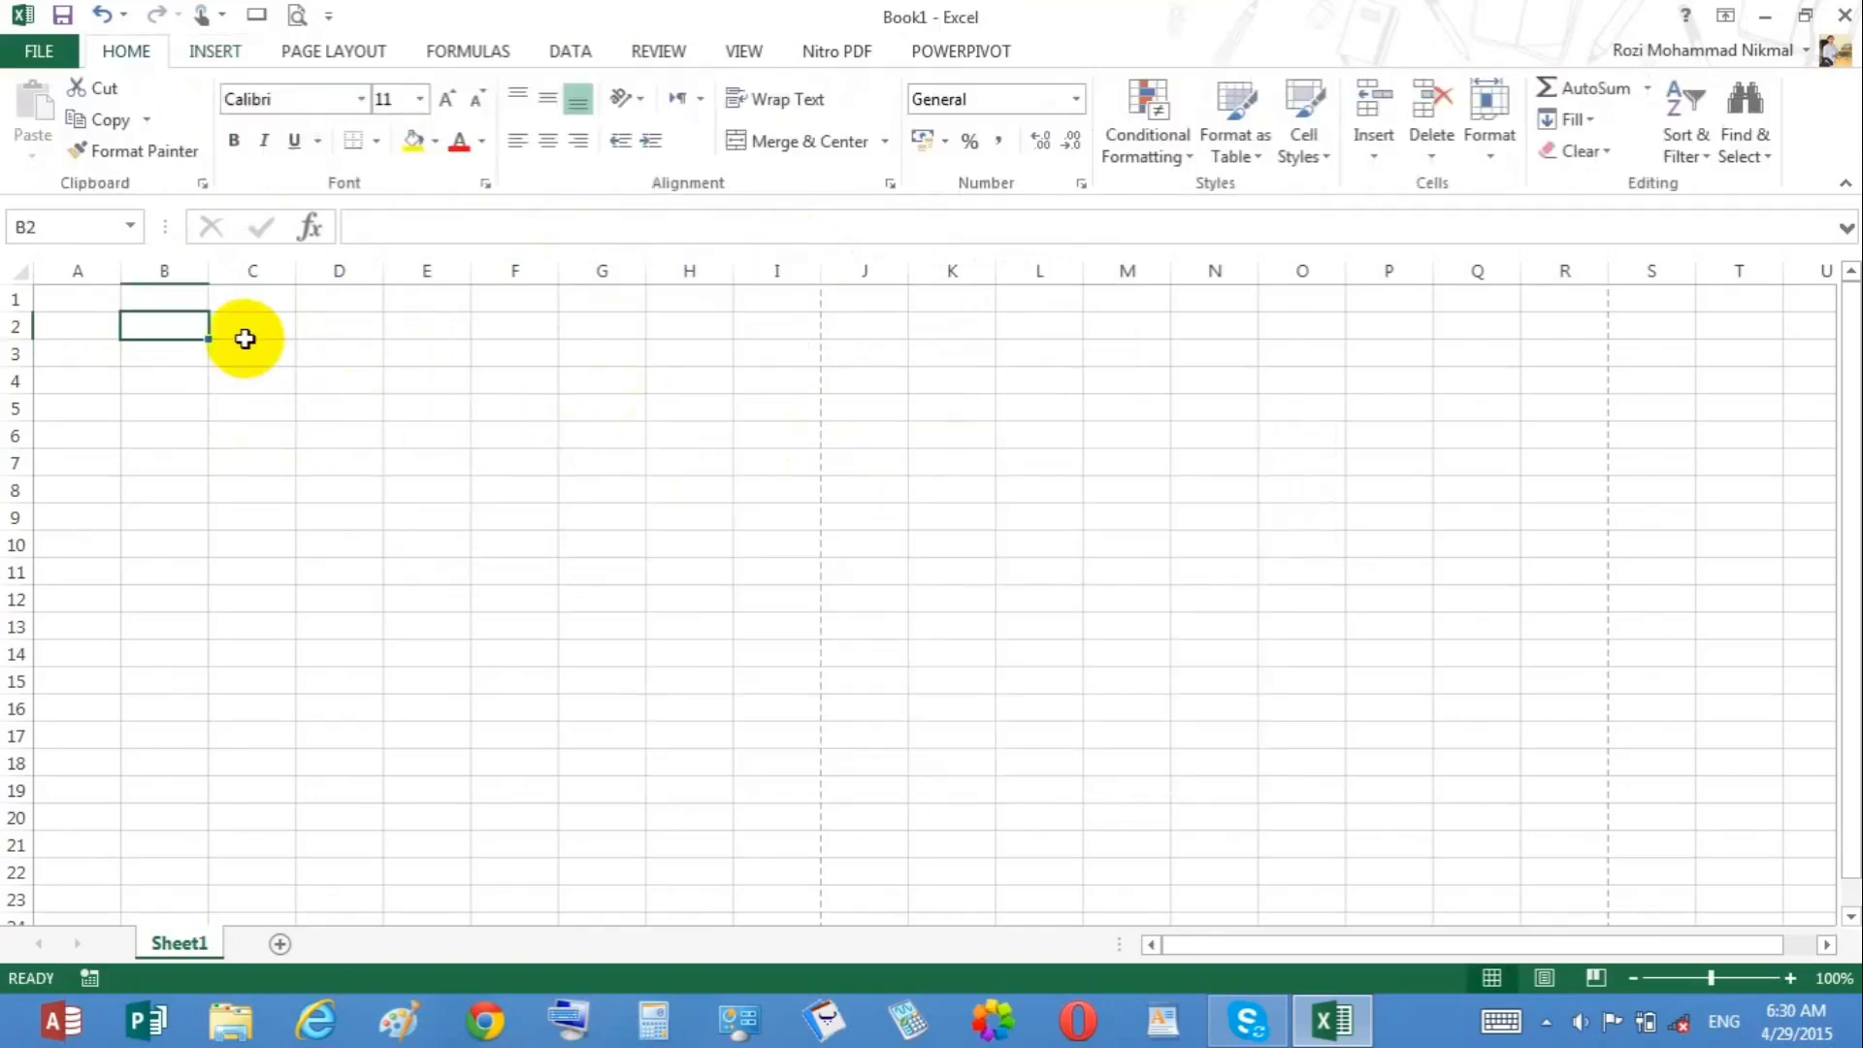
# Step: Enter the labels Pashton and tajak in B2:B3 with the values 67 and 19 beside them
pyautogui.hotkey('alt', 'shift')
pyautogui.hotkey('alt', 'shift')
pyautogui.write('kha')
pyautogui.press('BackSpace')
pyautogui.press('BackSpace')
pyautogui.press('BackSpace')
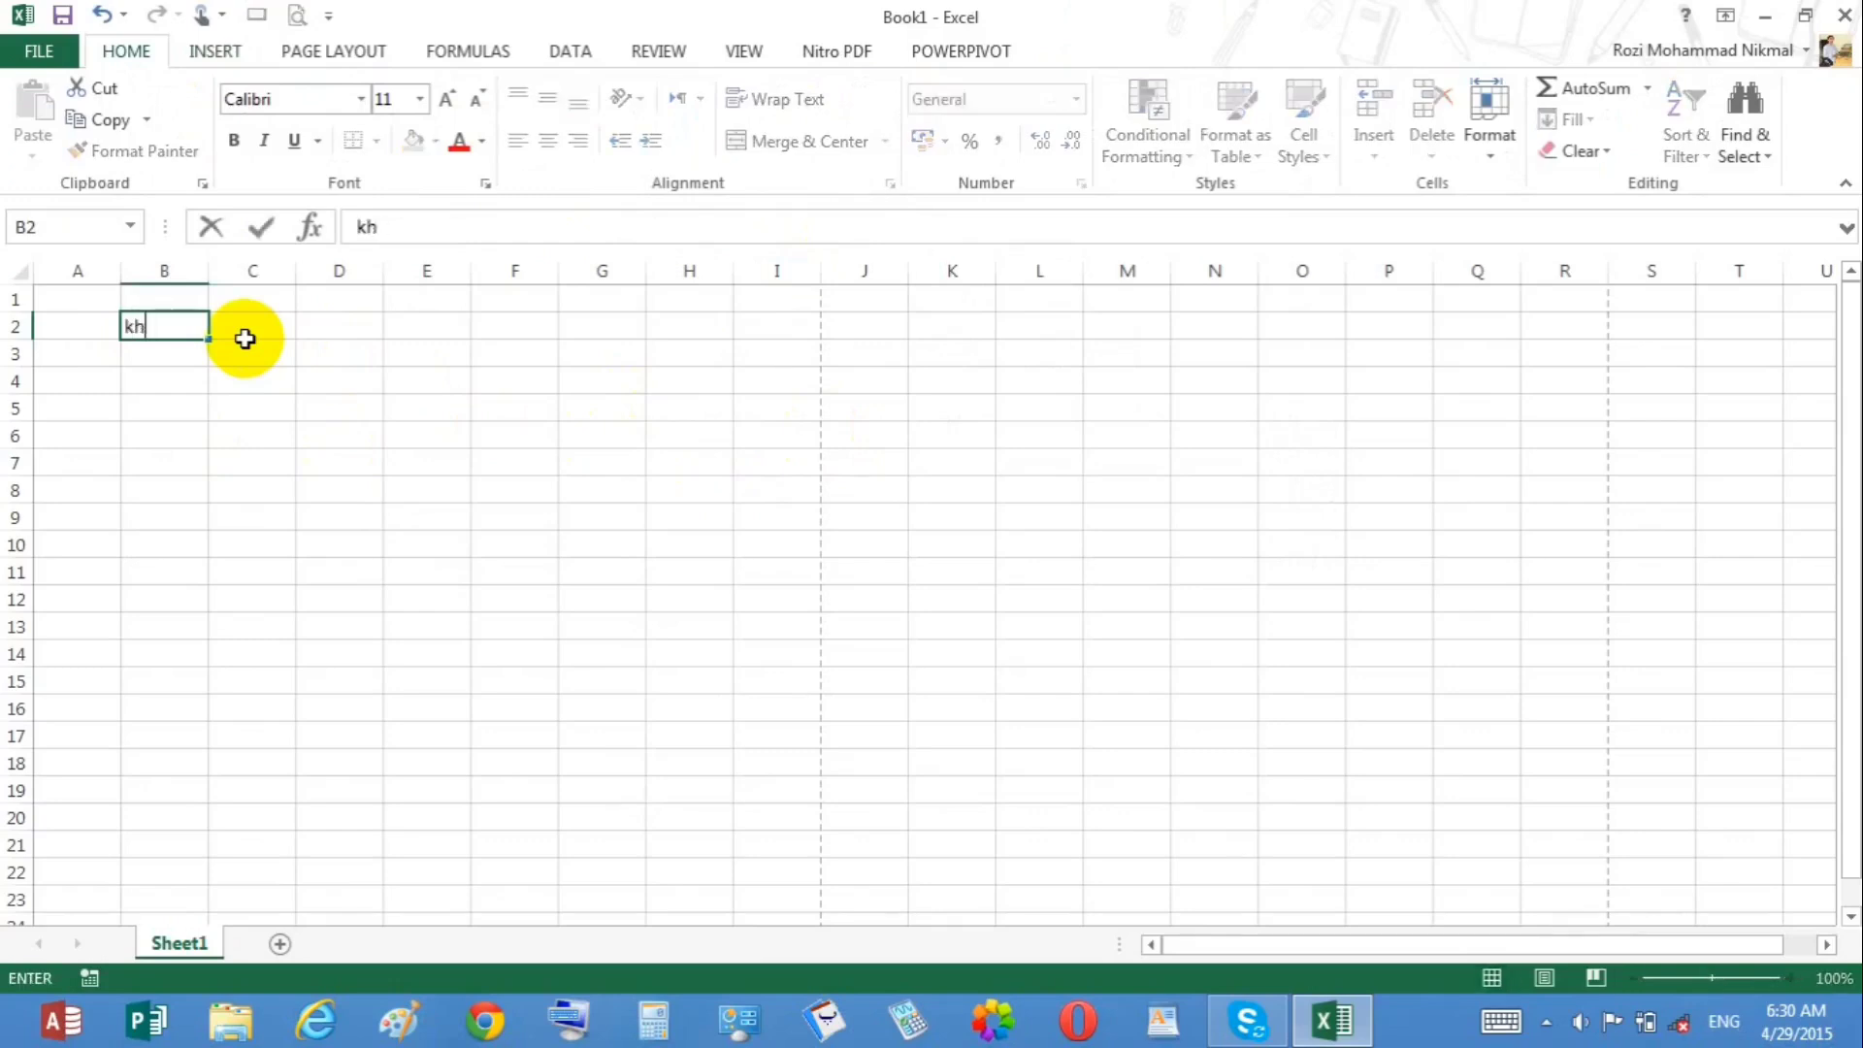
pyautogui.write('Pashtoi')
pyautogui.press('BackSpace')
pyautogui.write('n')
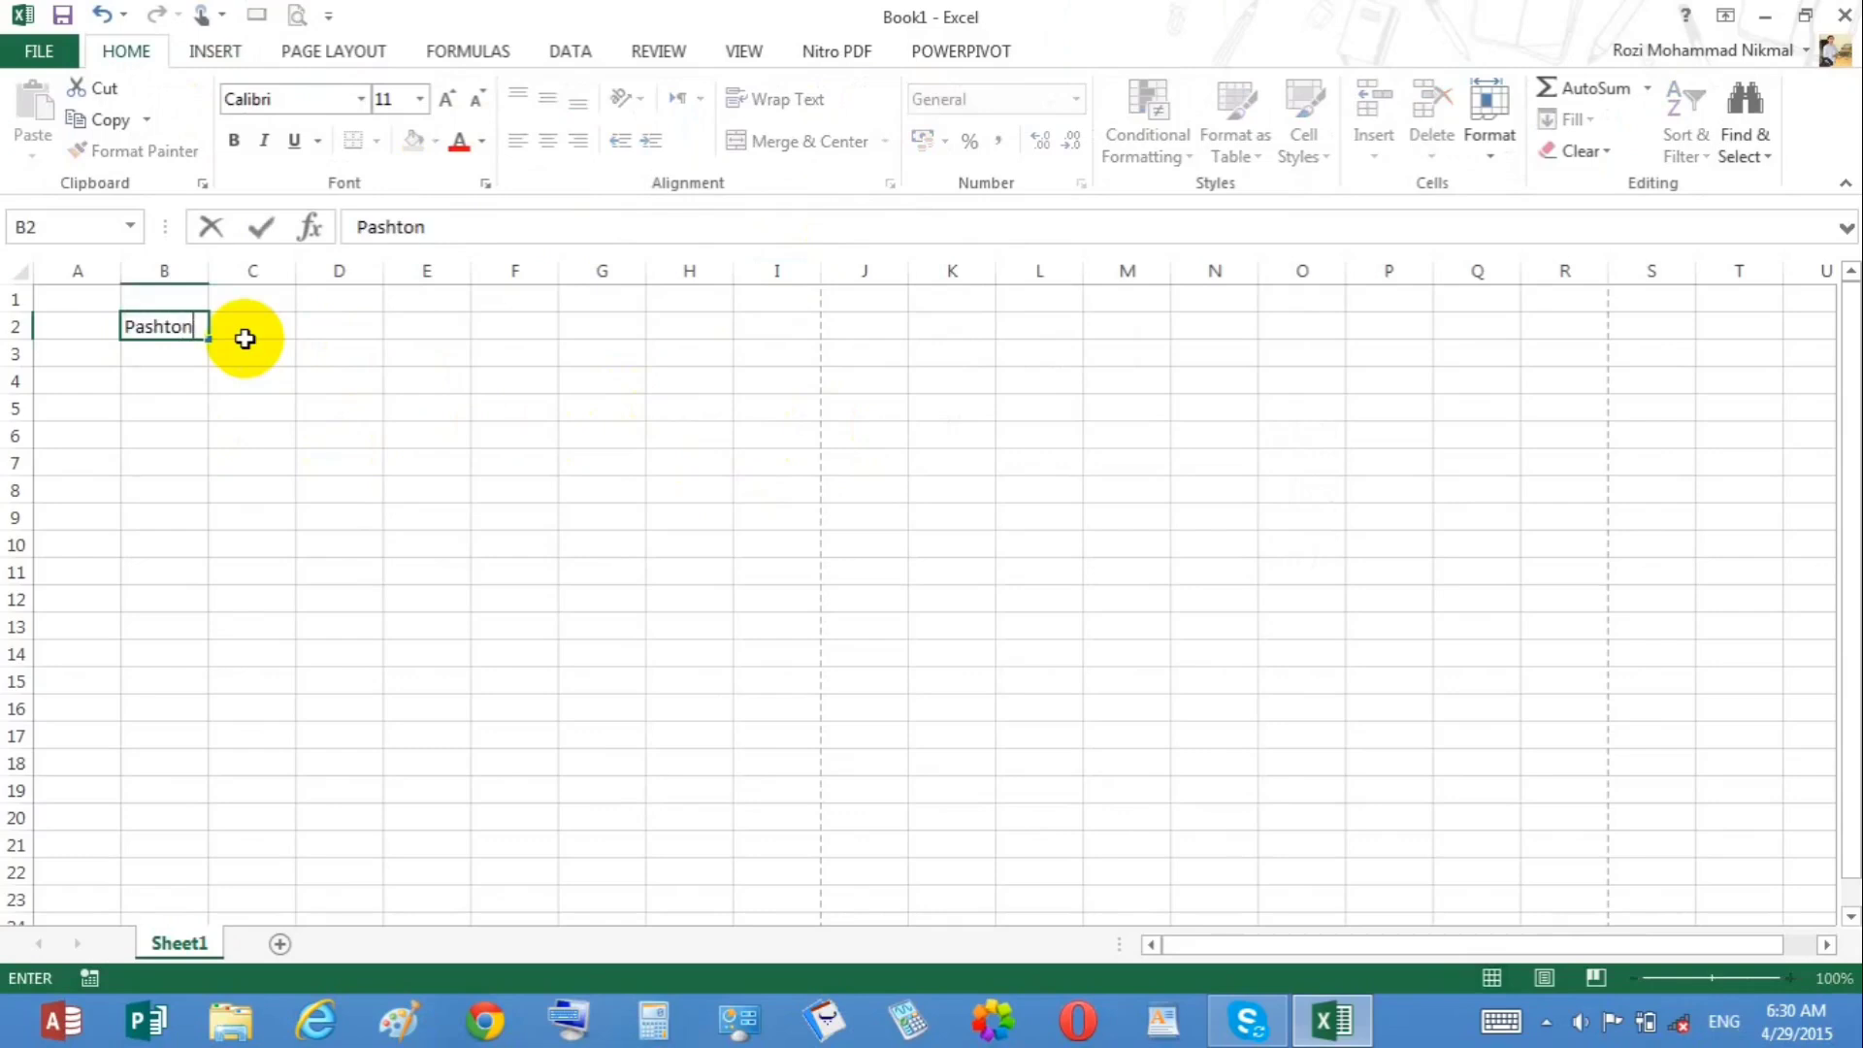
pyautogui.click(244, 338)
pyautogui.write('67')
pyautogui.press('Return')
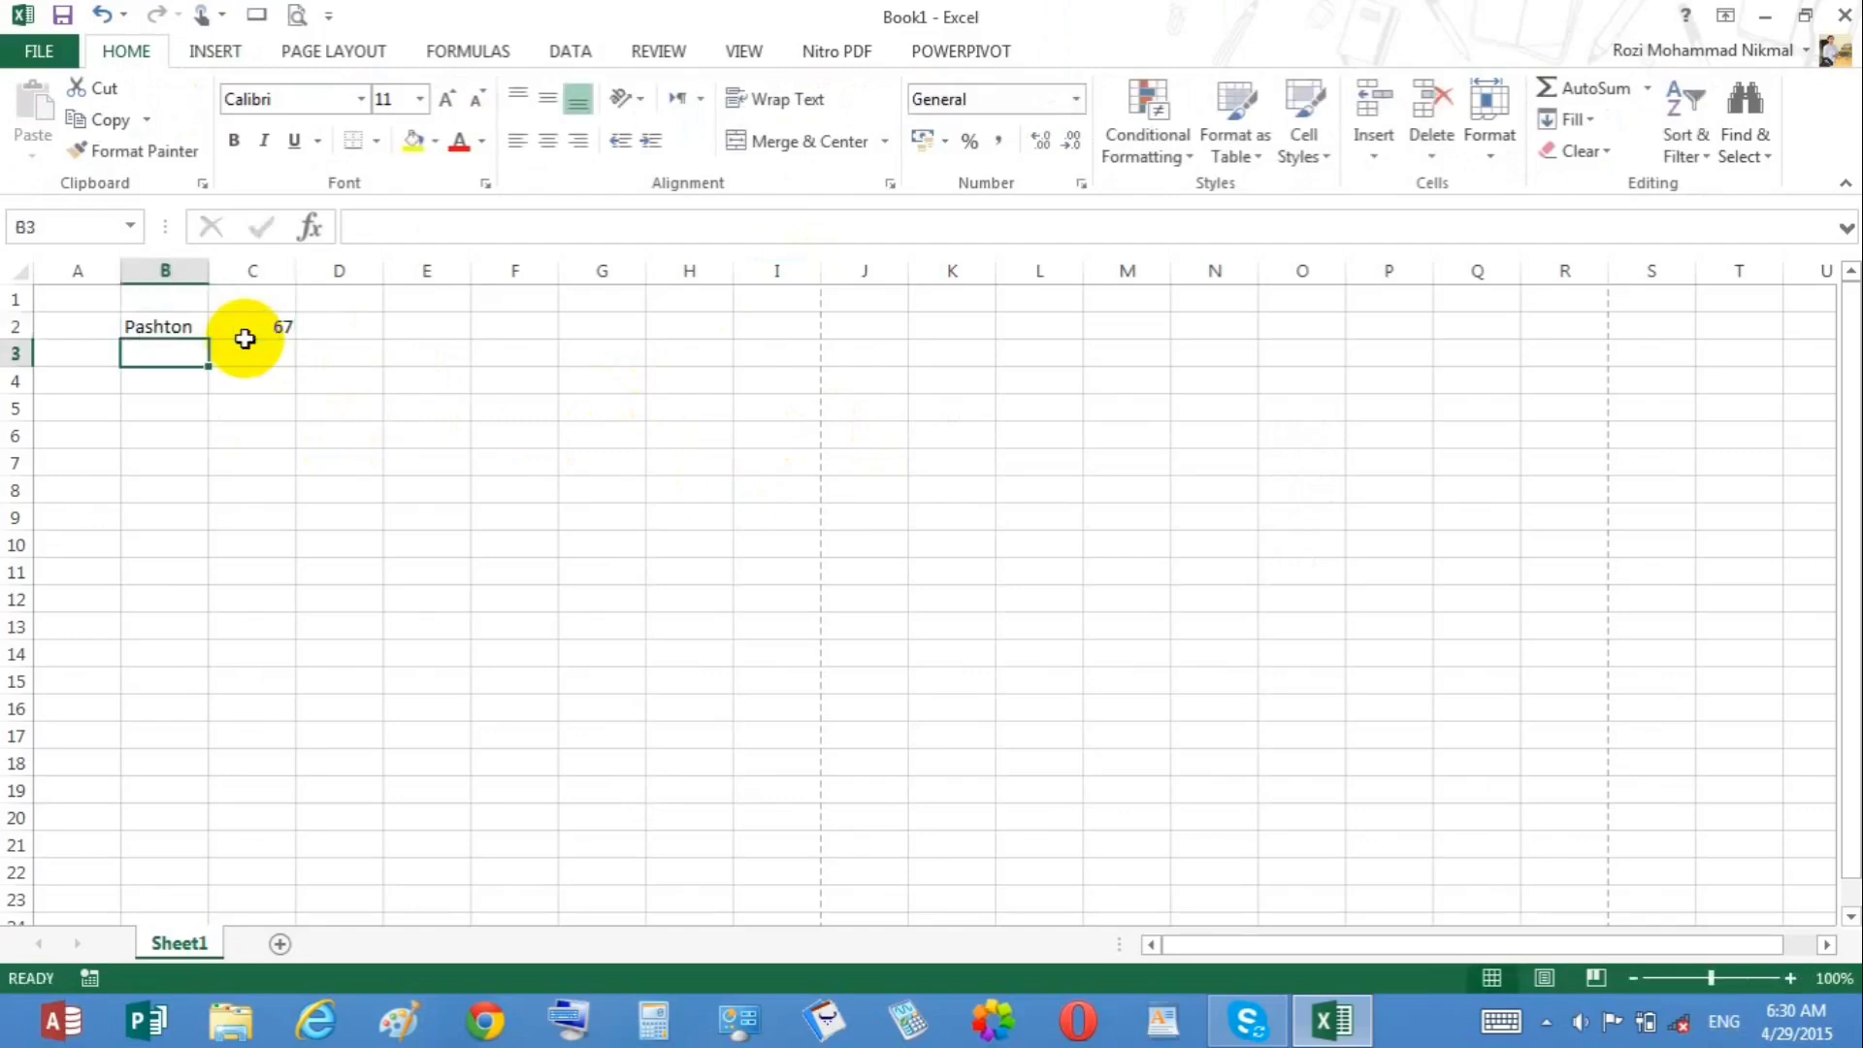
pyautogui.write('tajak')
pyautogui.click(246, 347)
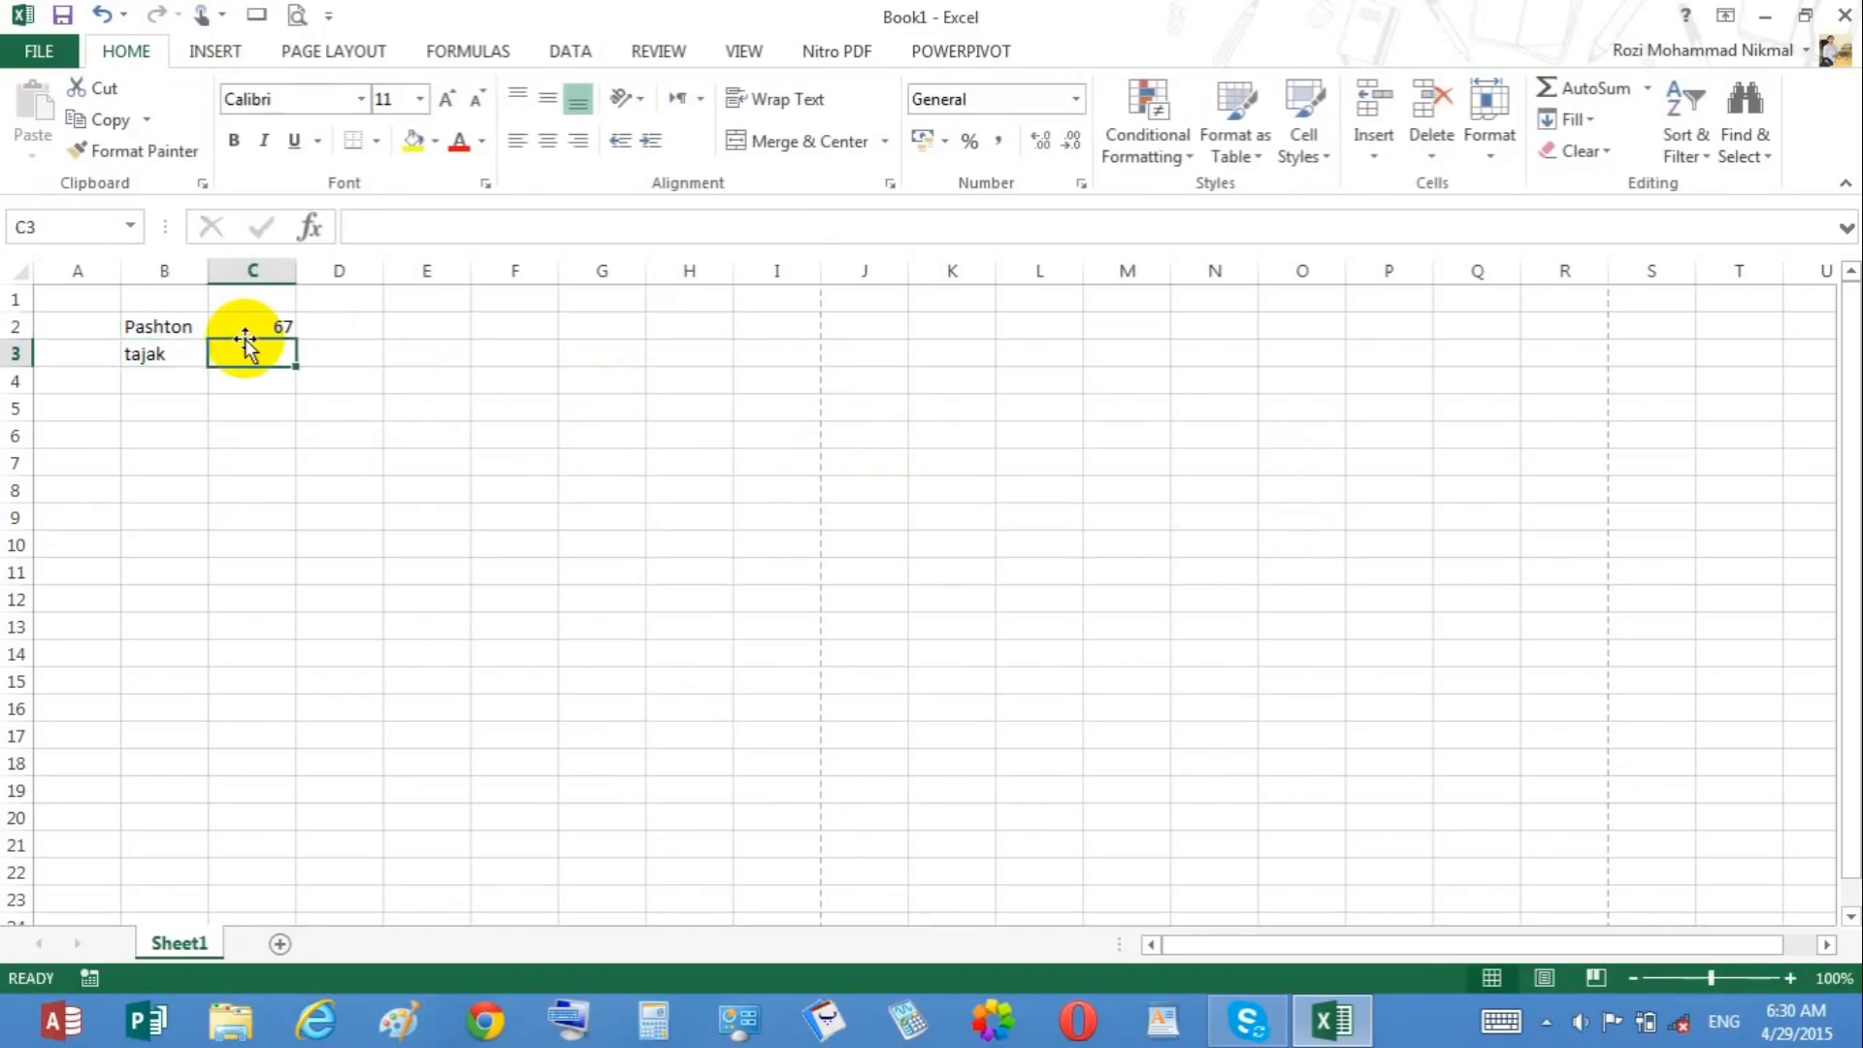
pyautogui.write('19')
pyautogui.press('Return')
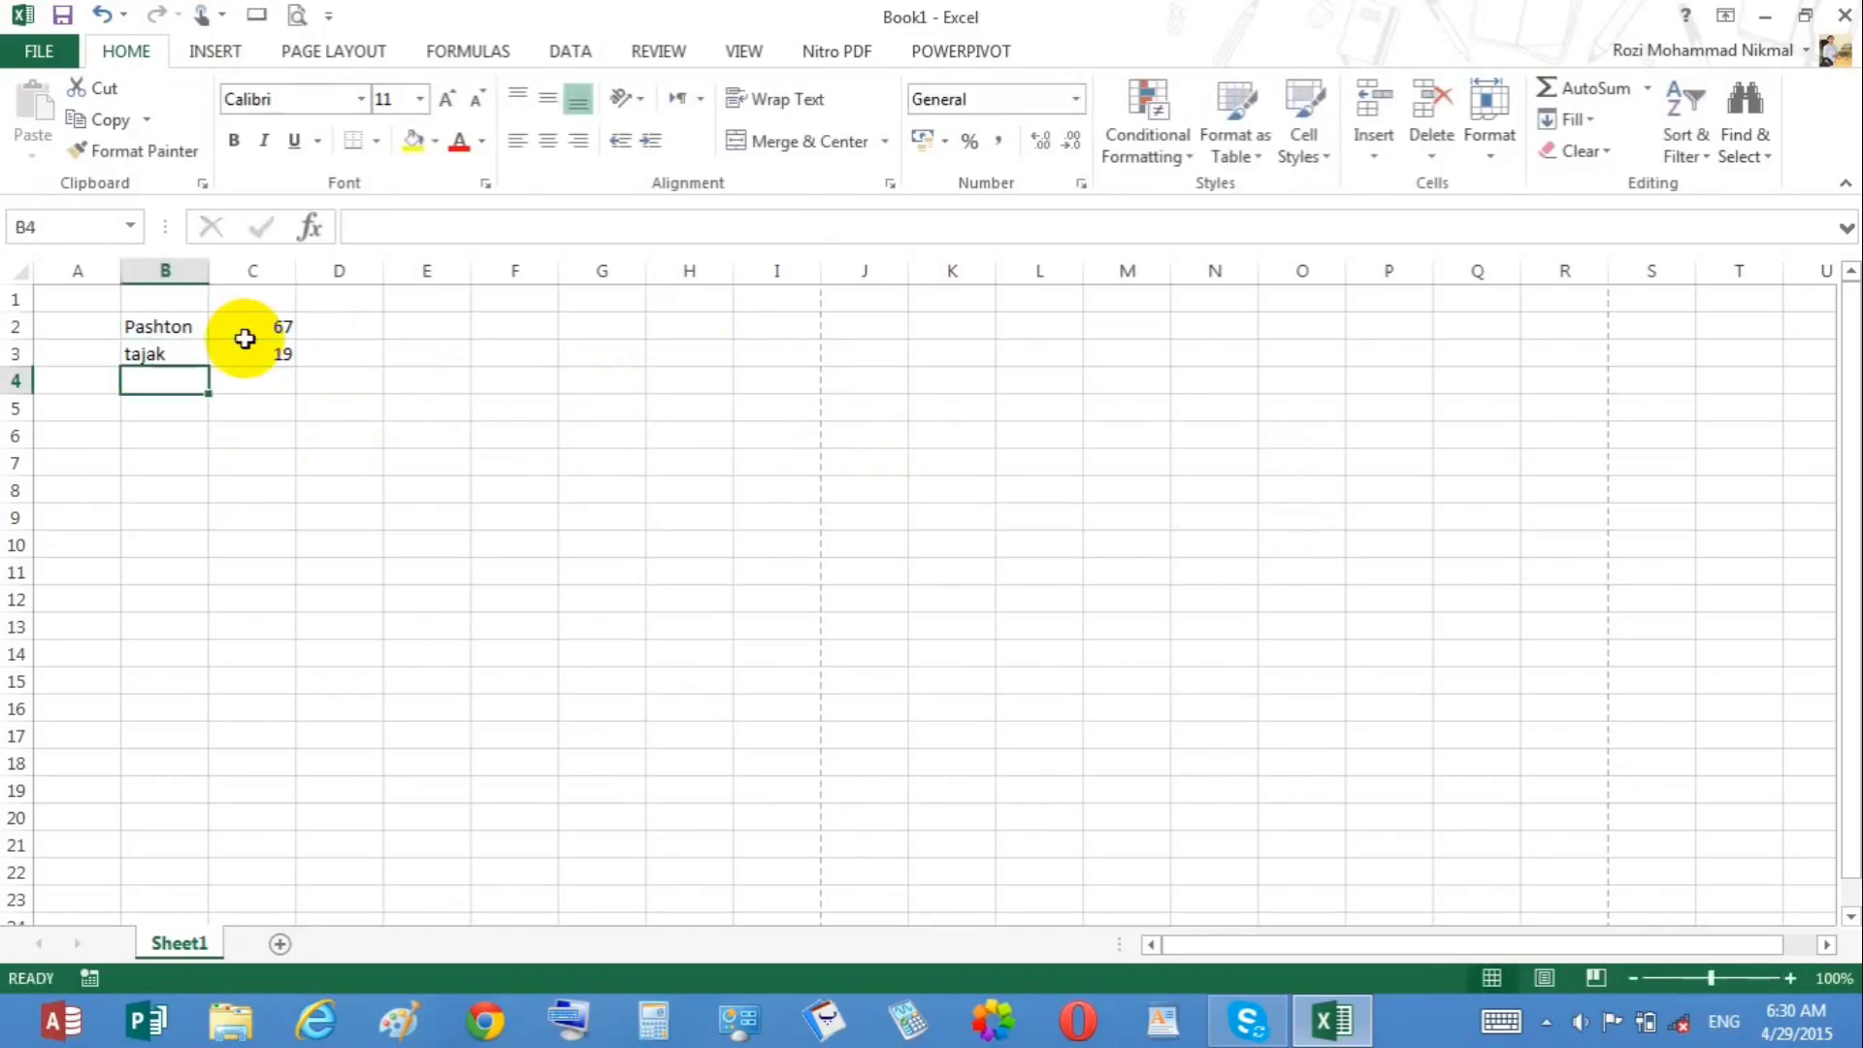
# Step: Enter the labels ozbak and other in B4:B5 with the values 20 and 10 beside them
pyautogui.write('o')
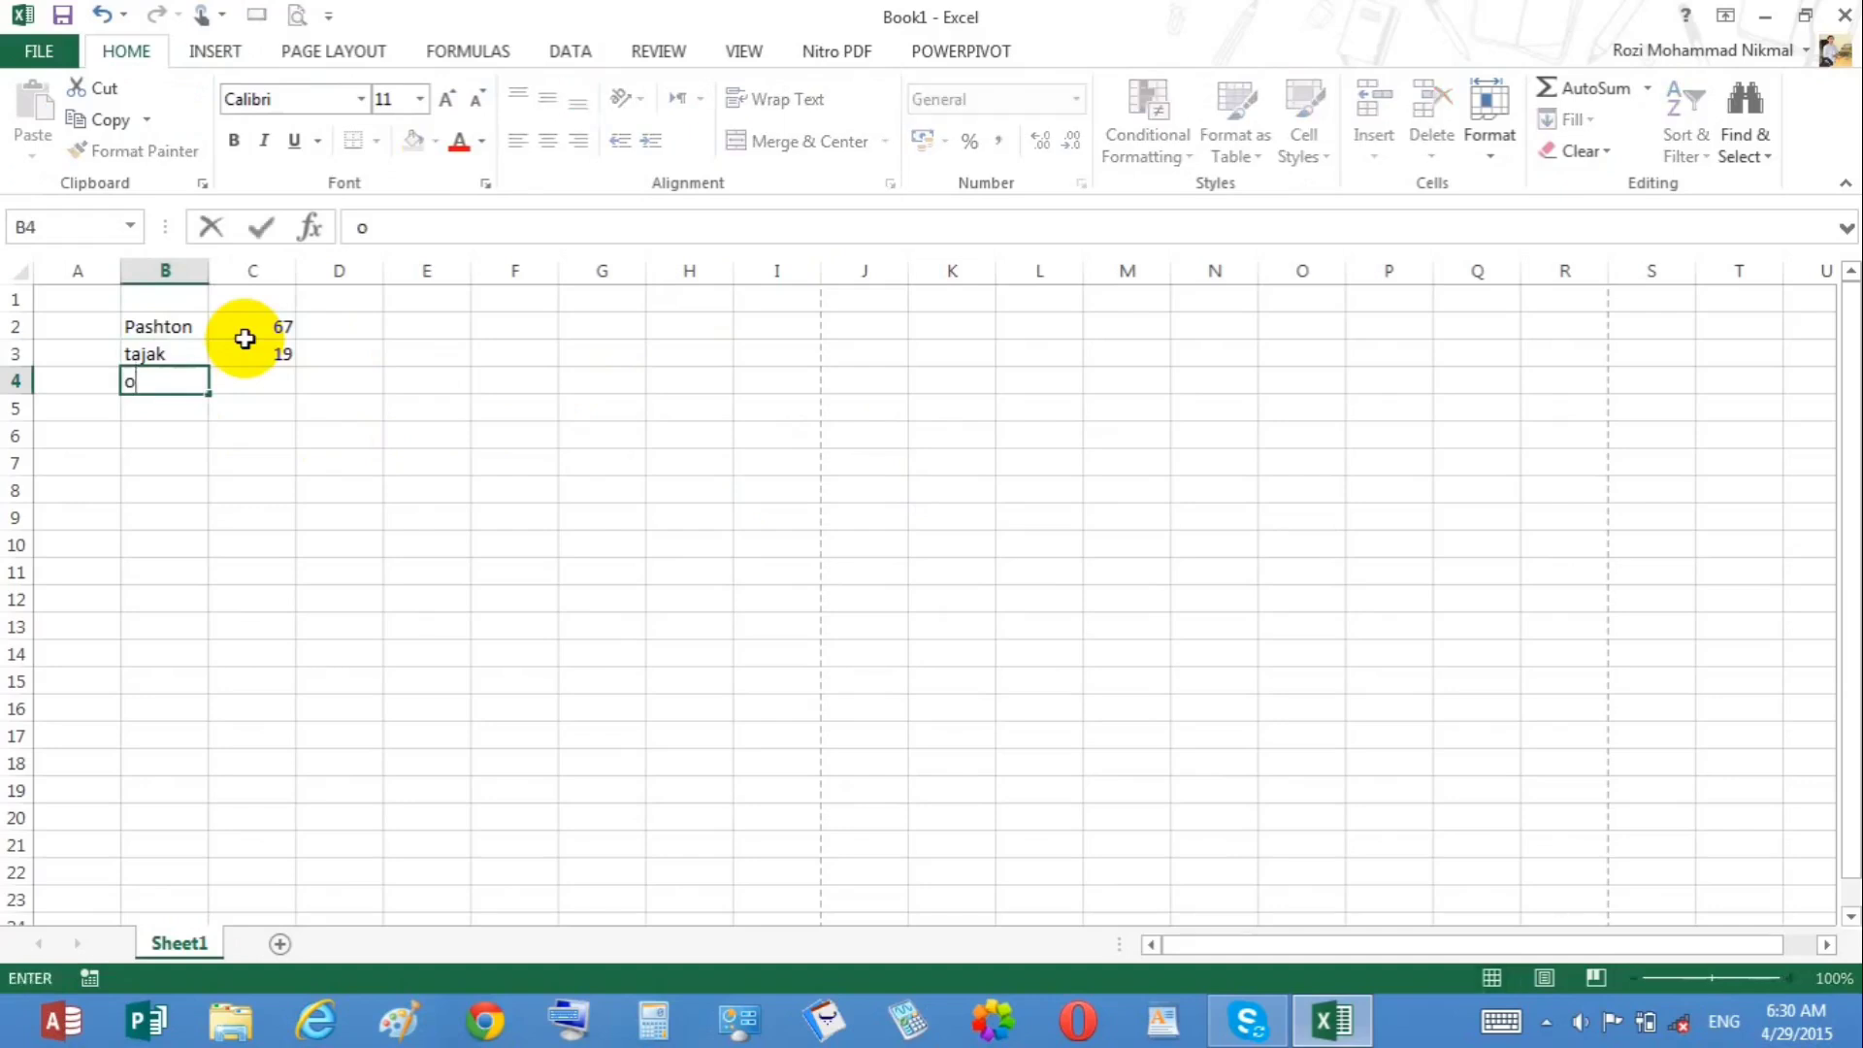
pyautogui.write('zbak')
pyautogui.press('Tab')
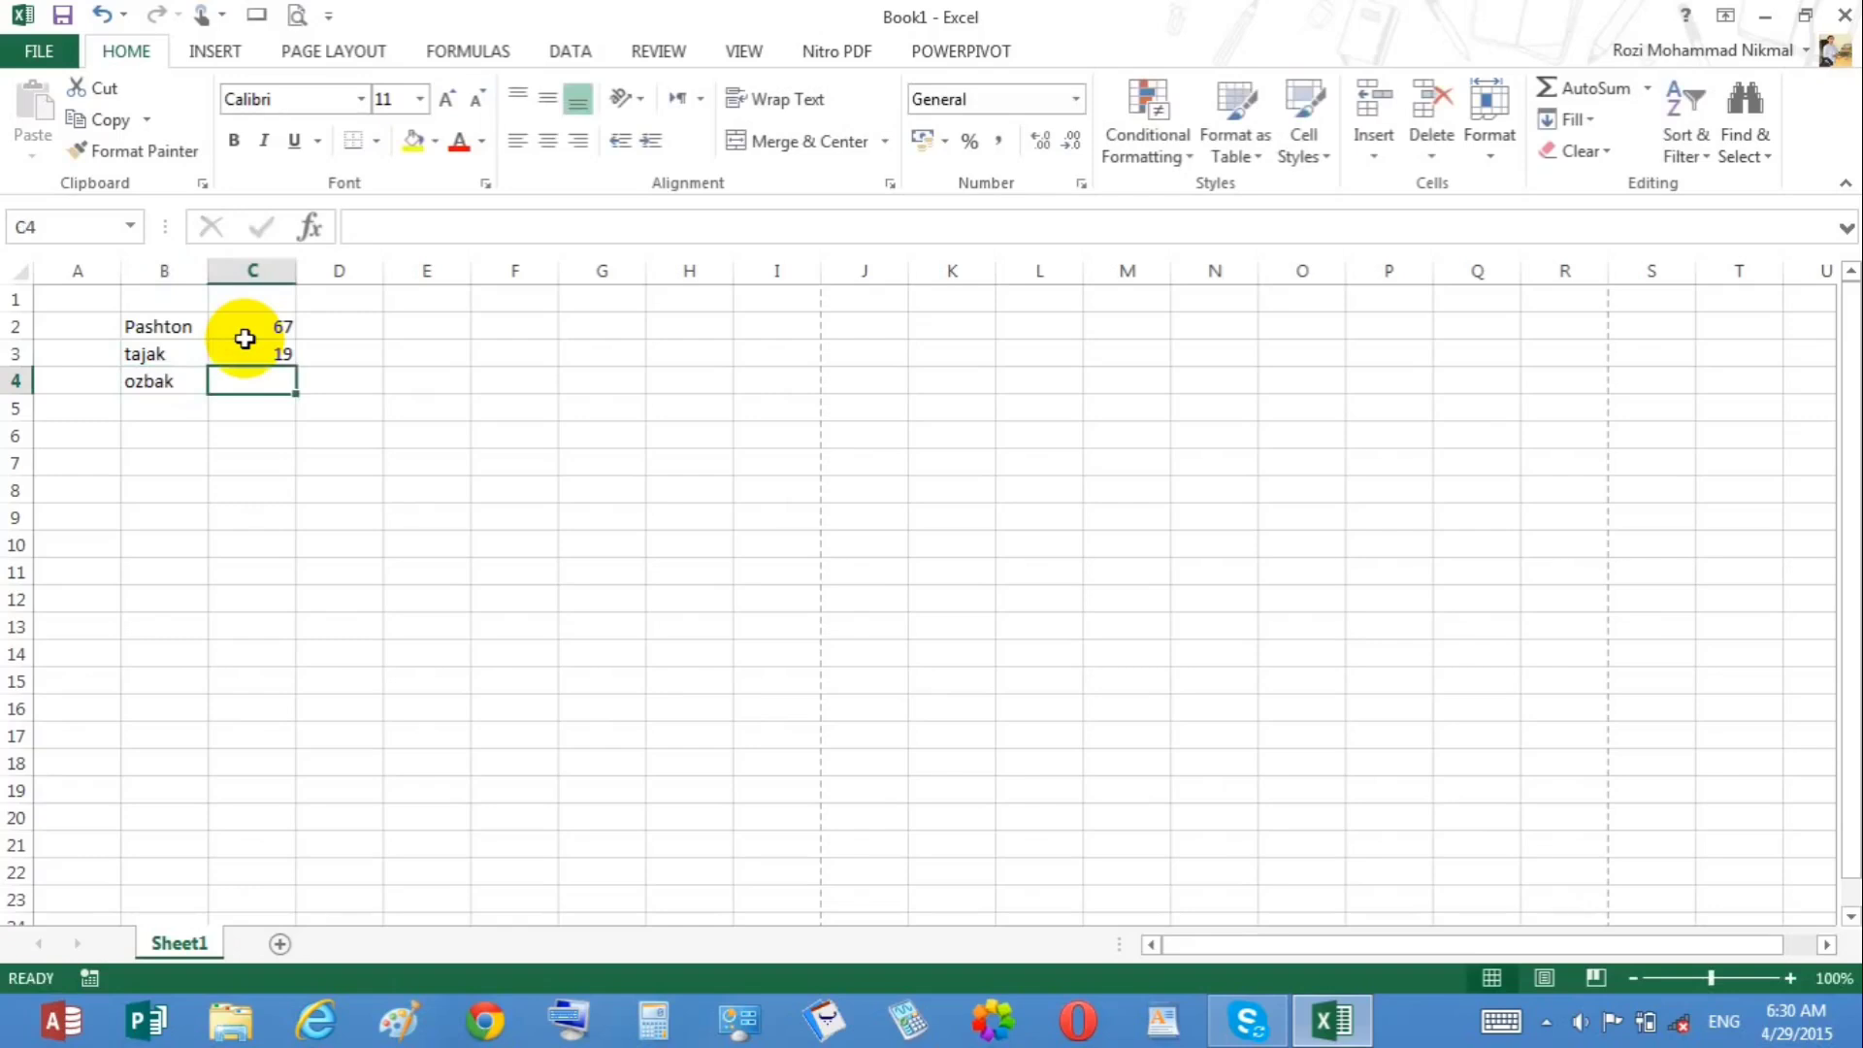
pyautogui.press('Return')
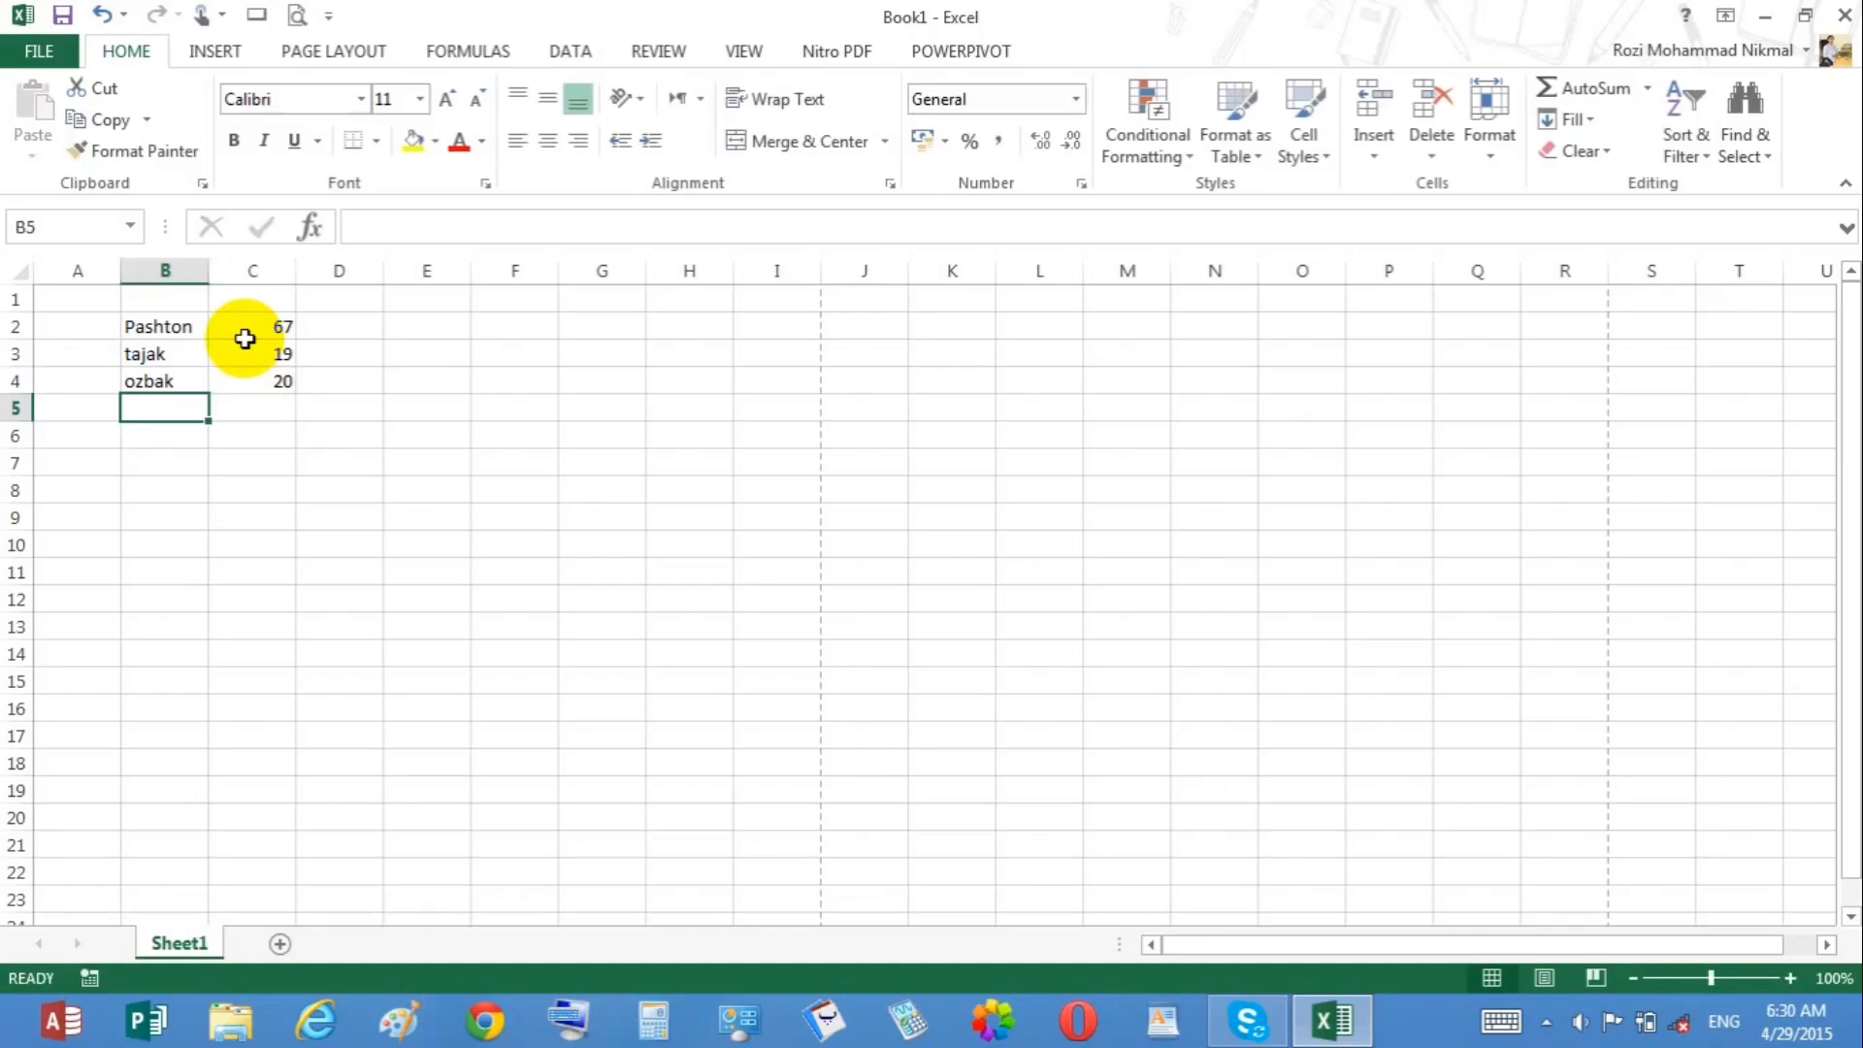
pyautogui.write('other')
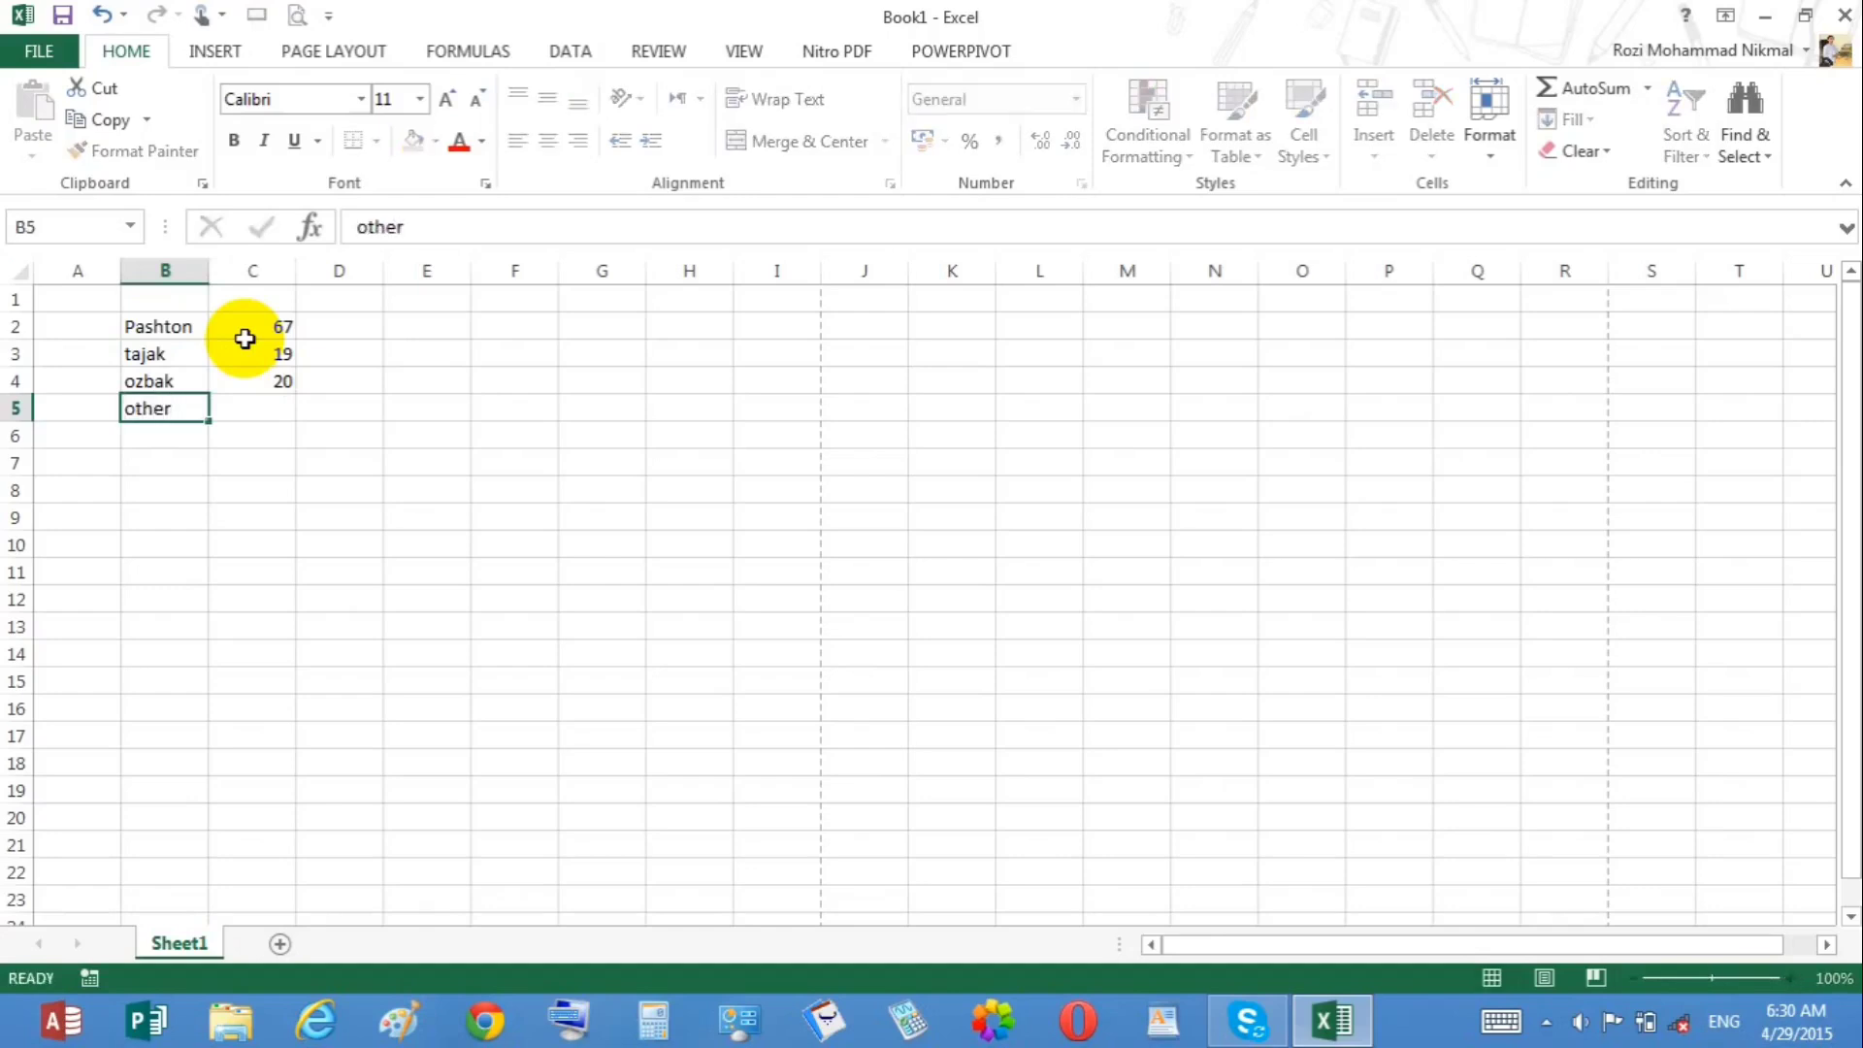
pyautogui.press('Tab')
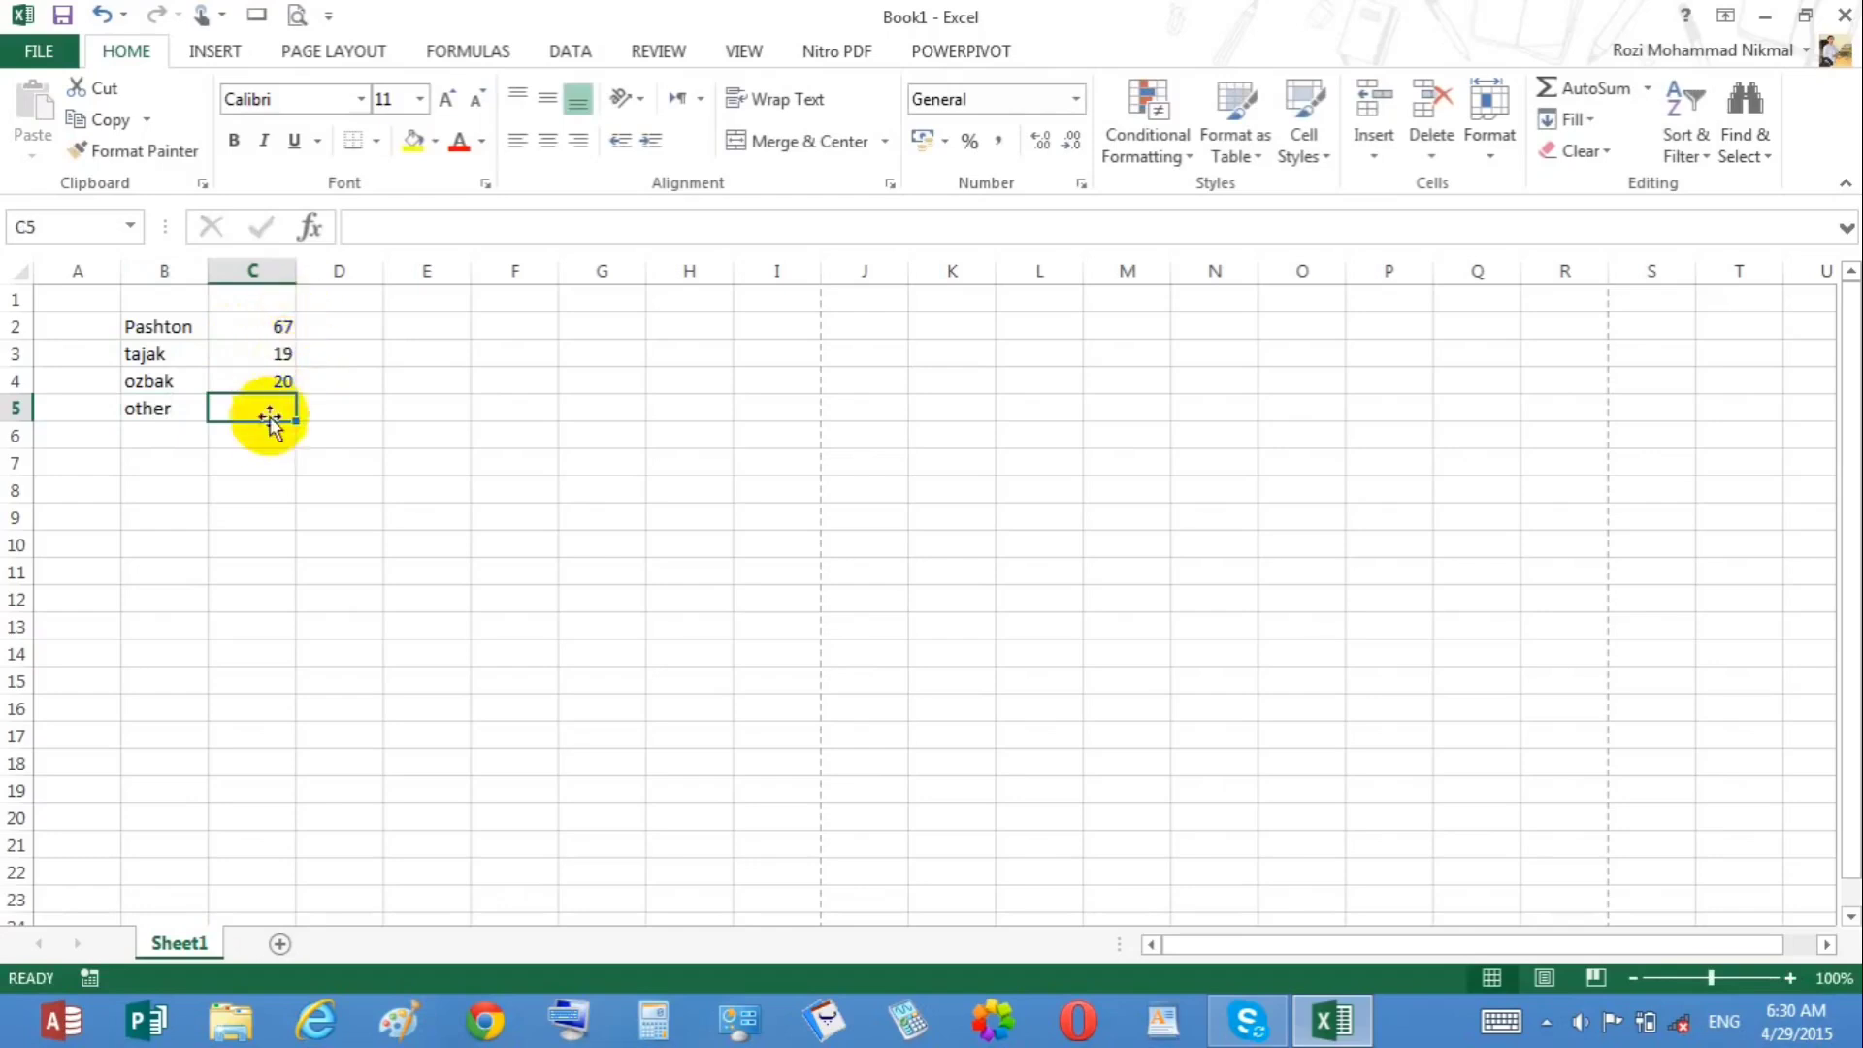
pyautogui.write('1')
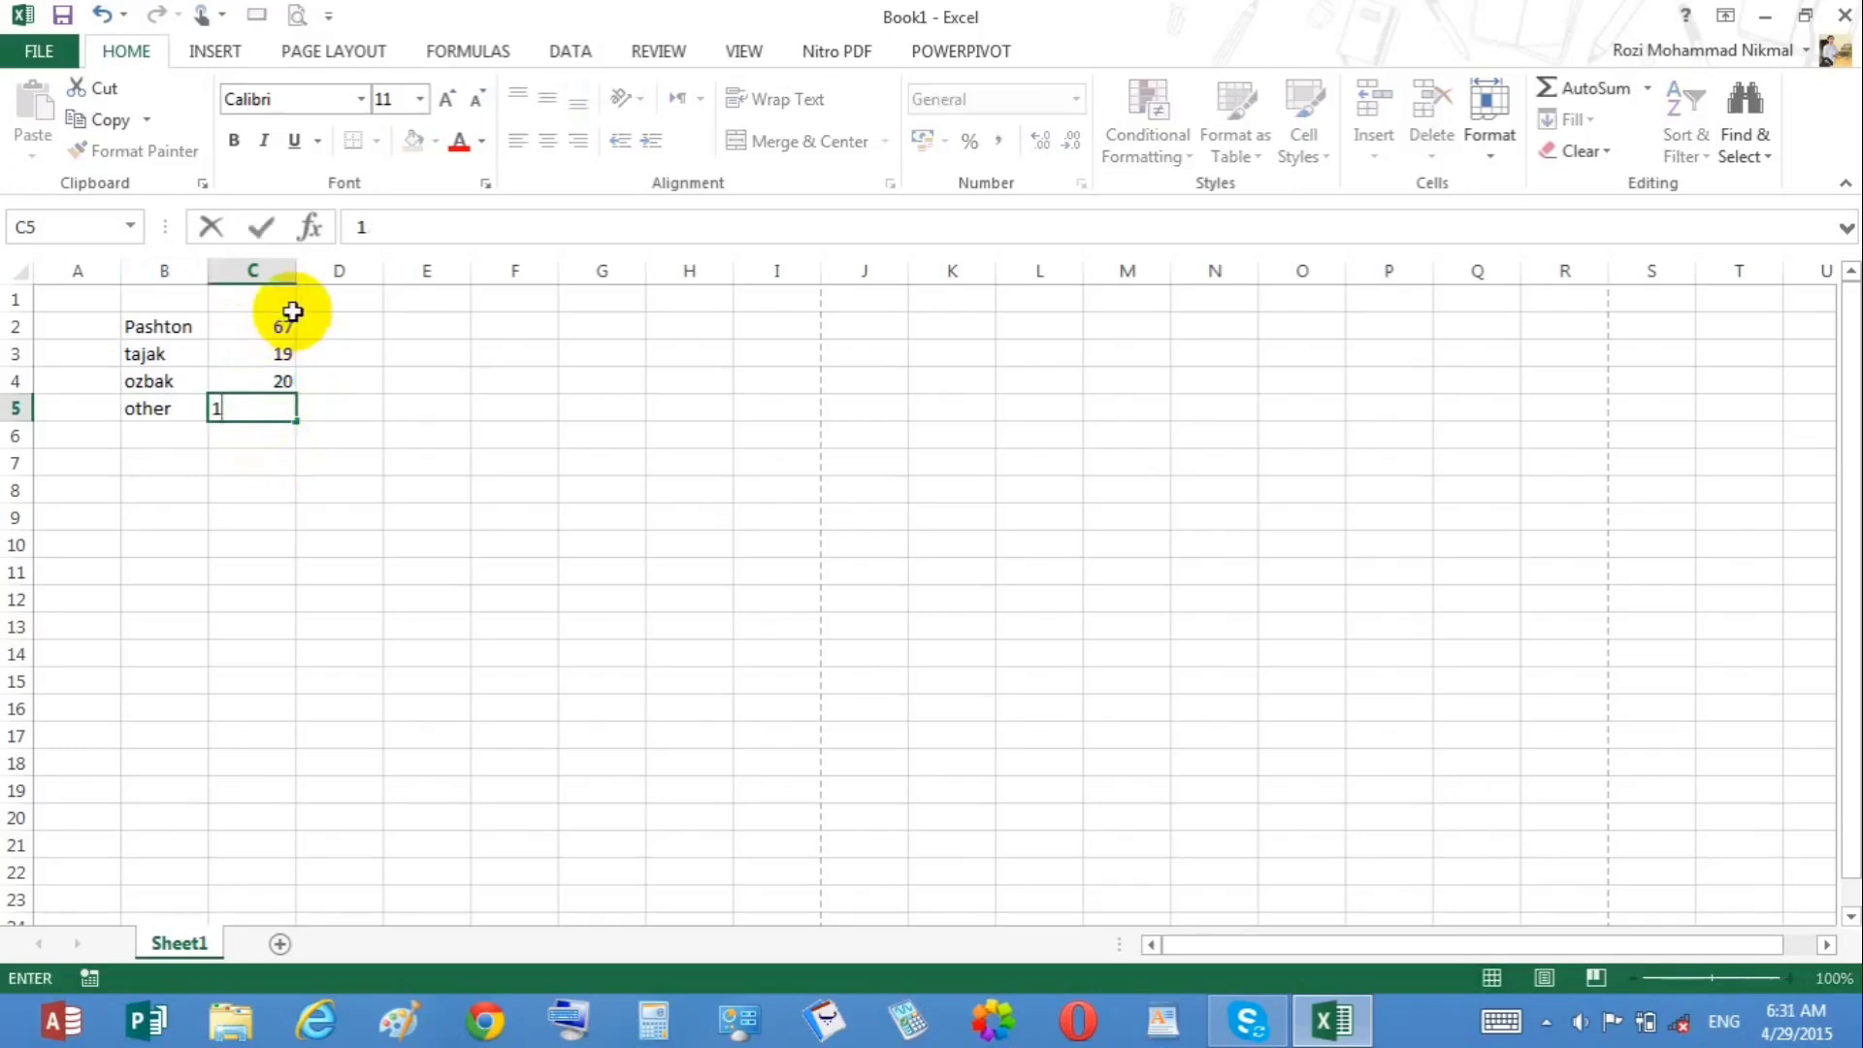
pyautogui.write('24')
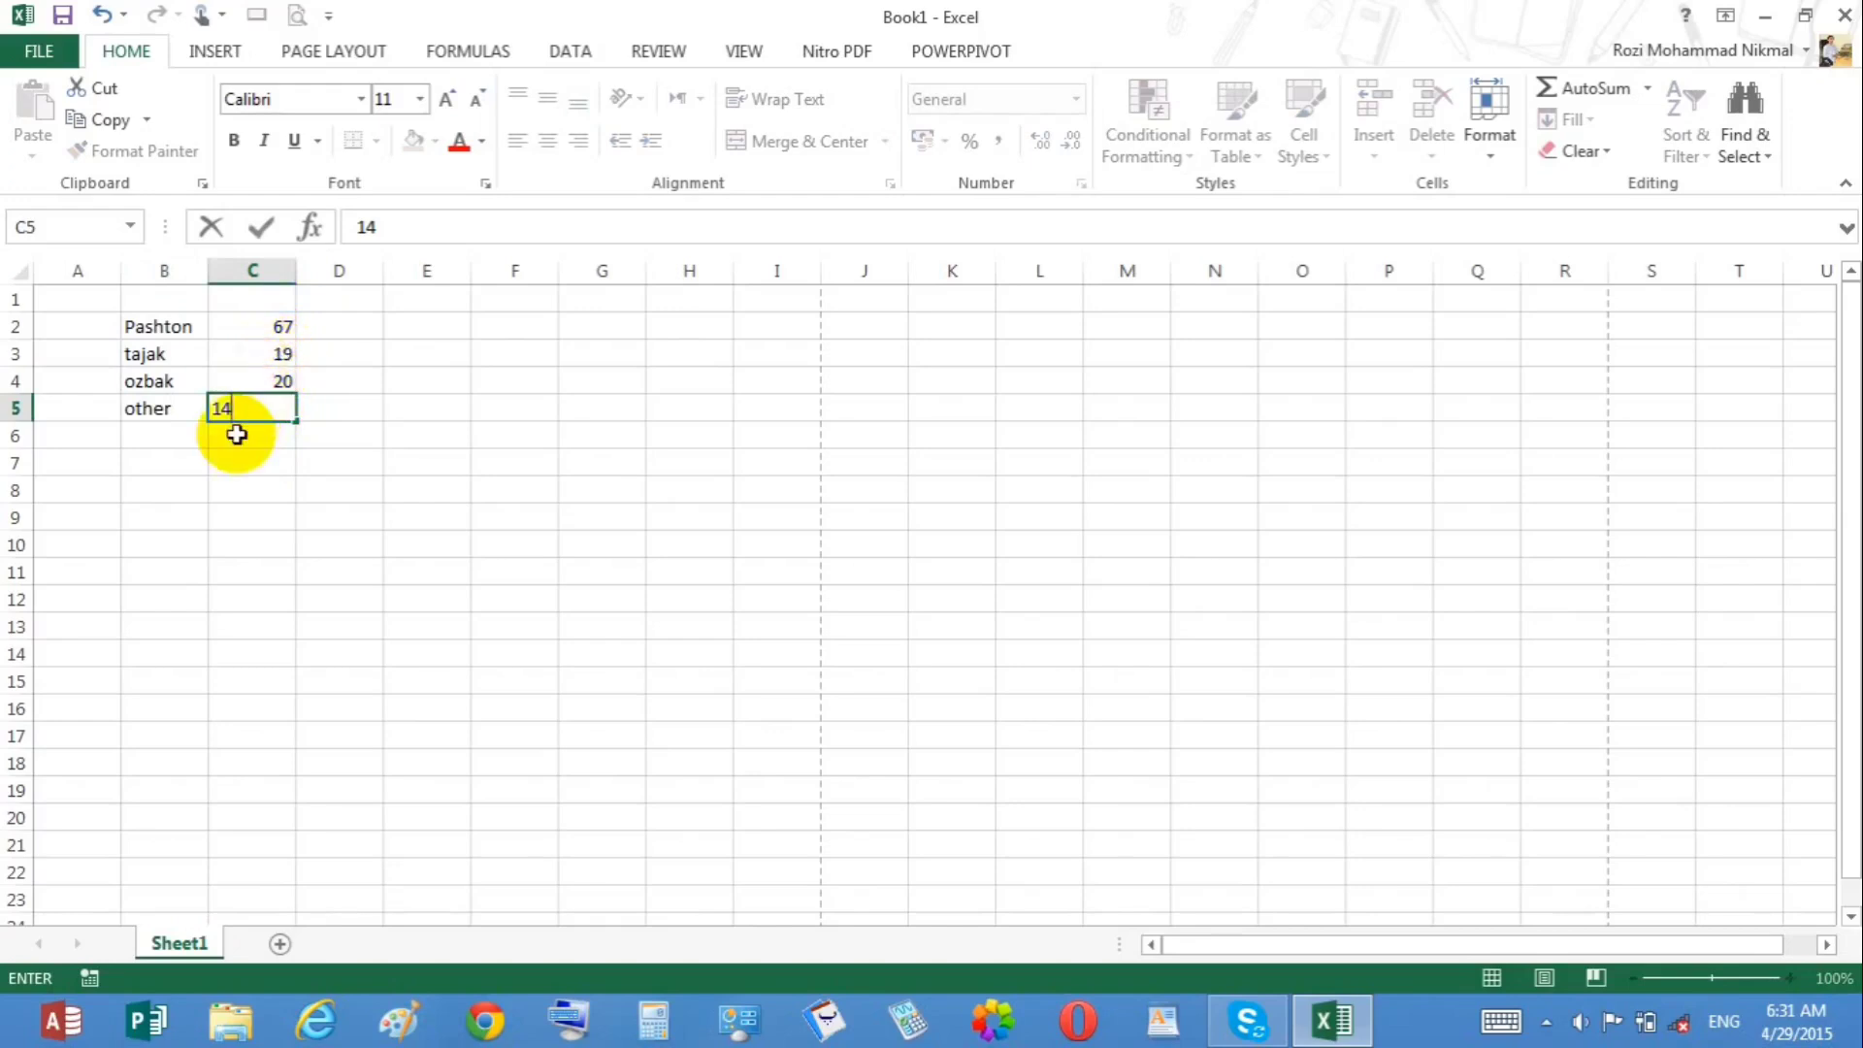
pyautogui.press('BackSpace')
pyautogui.press('BackSpace')
pyautogui.press('Return')
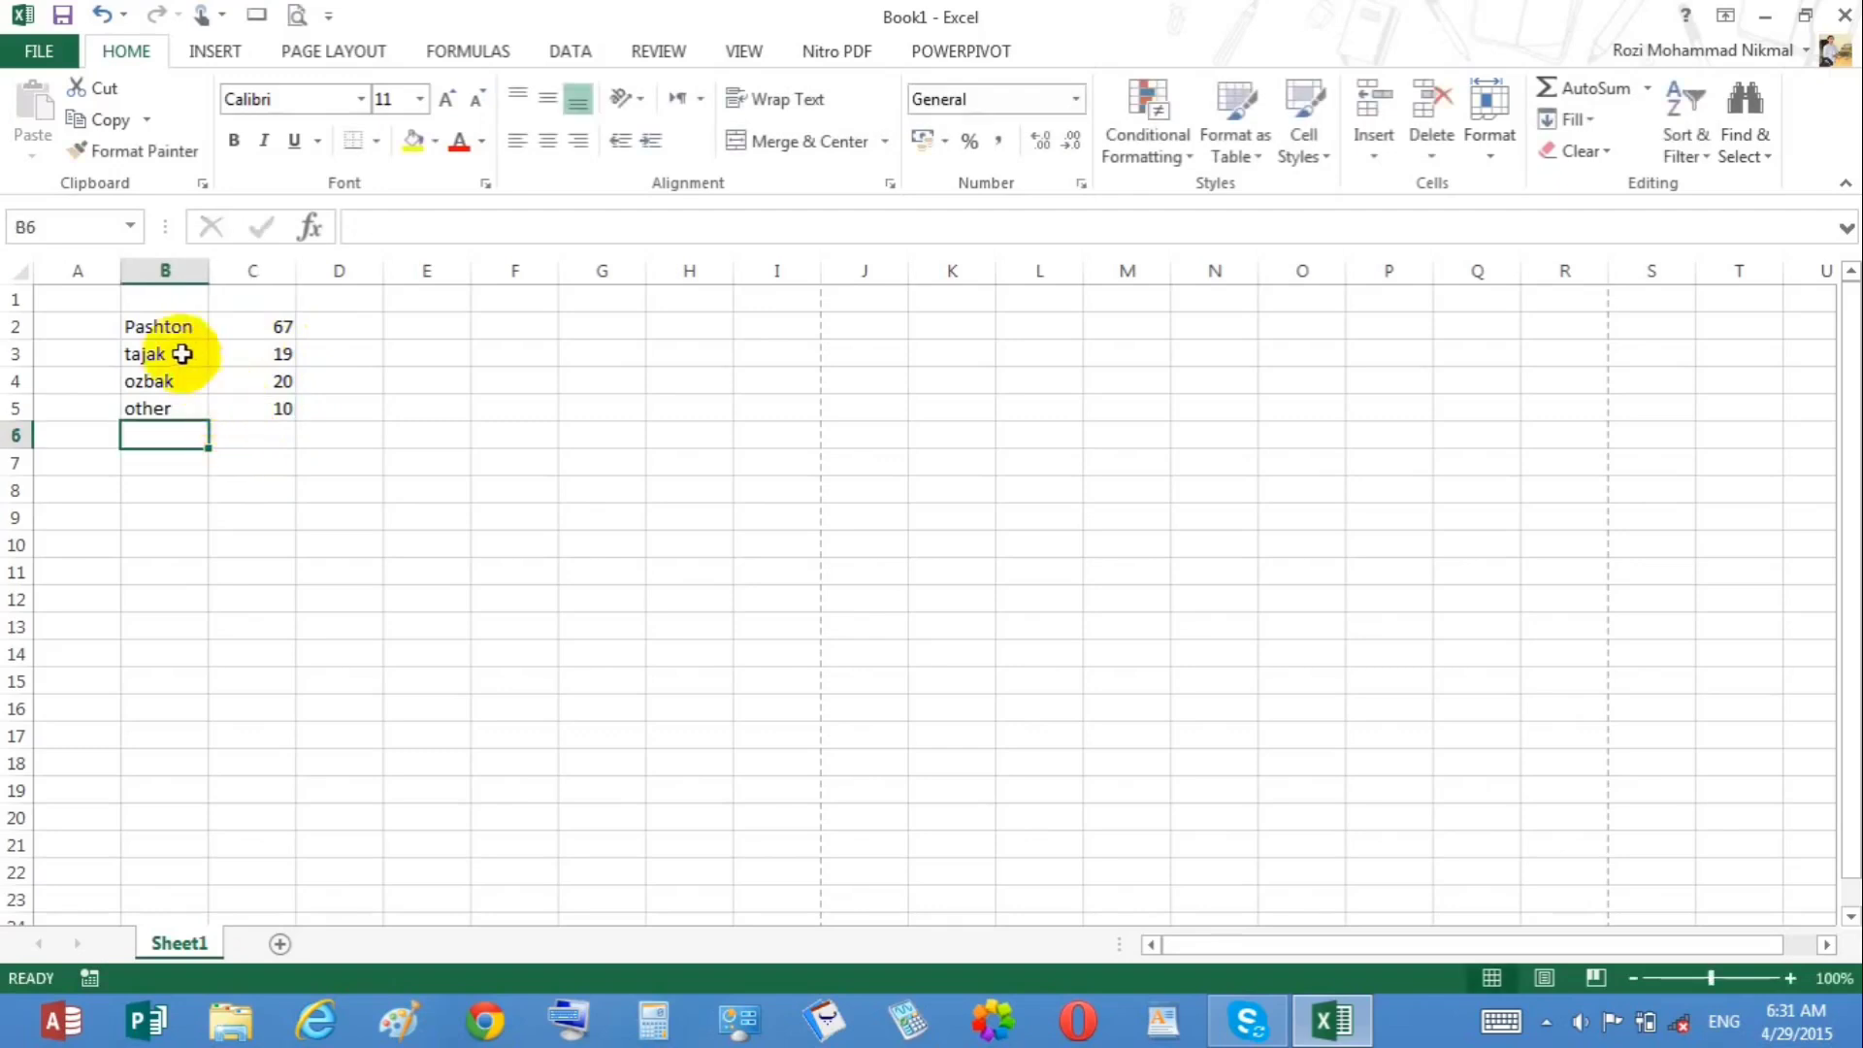
# Step: Insert a 2-D pie chart from the range B2:C5
pyautogui.moveTo(161, 334); pyautogui.dragTo(241, 416)
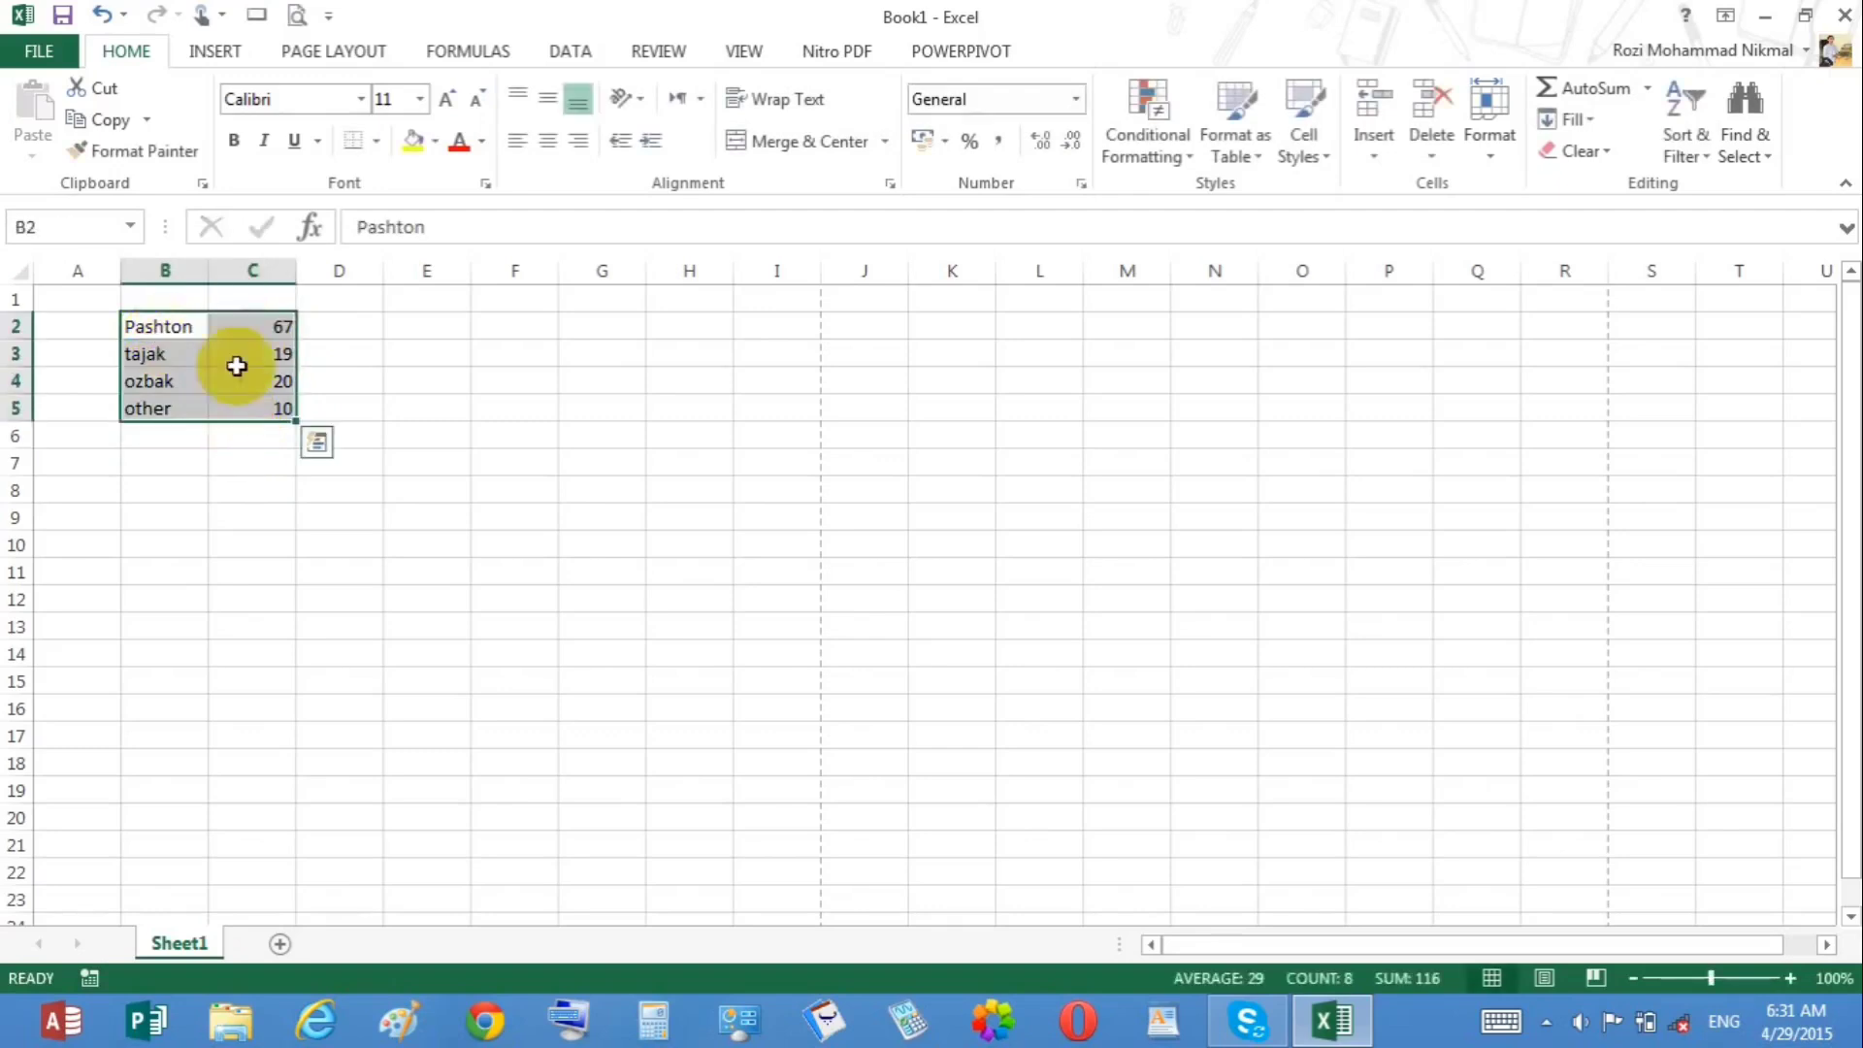
pyautogui.click(236, 53)
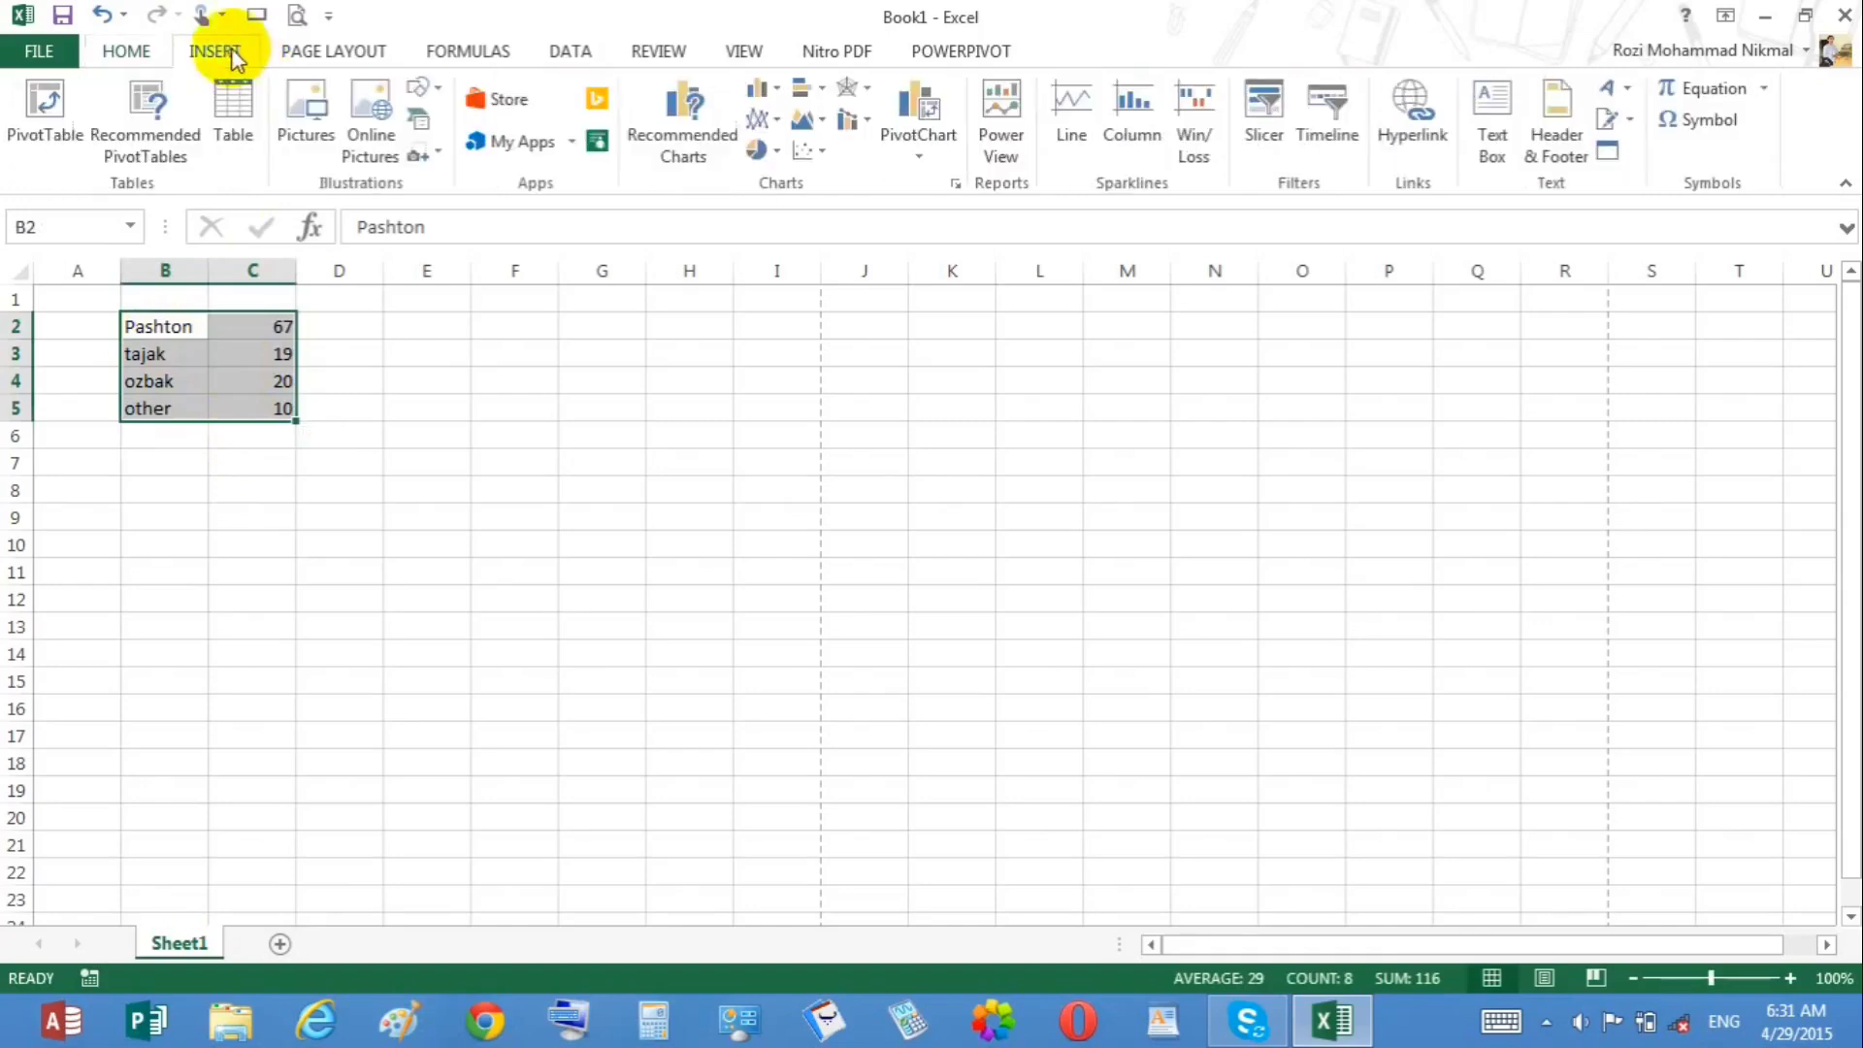
pyautogui.click(762, 152)
pyautogui.click(773, 243)
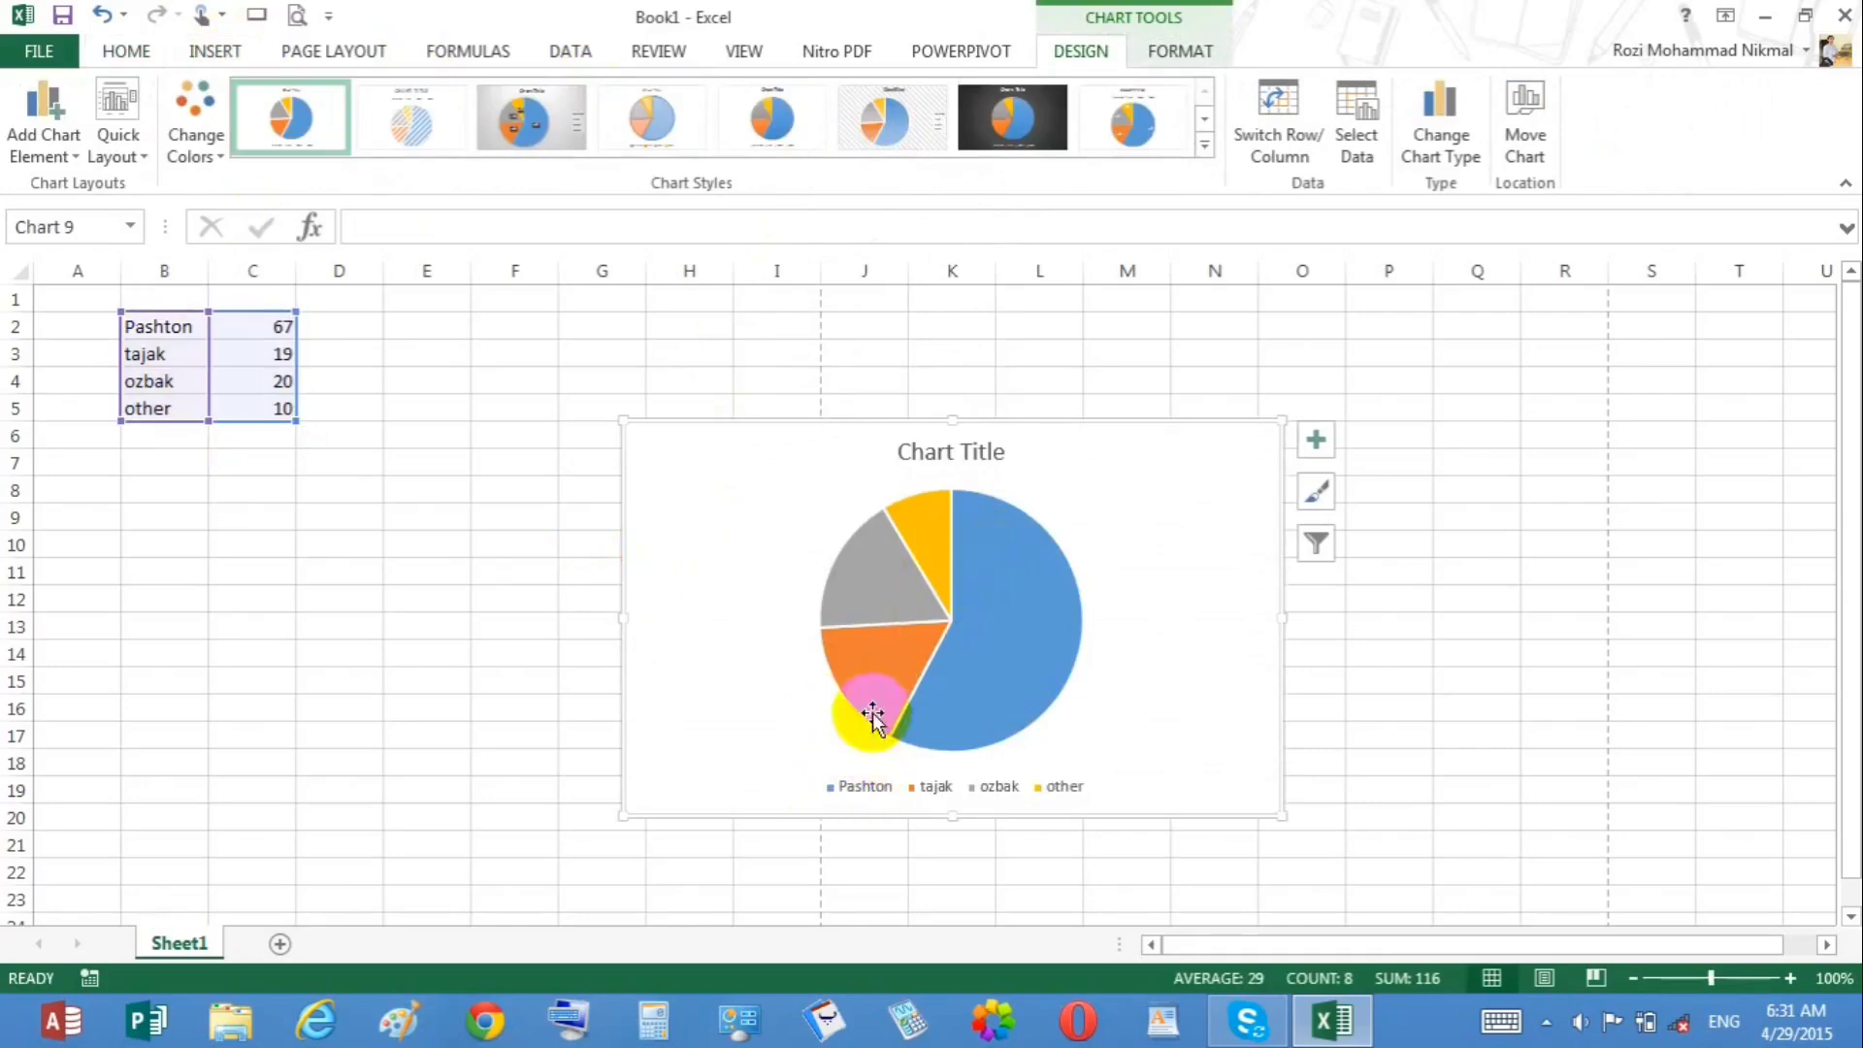
pyautogui.click(898, 687)
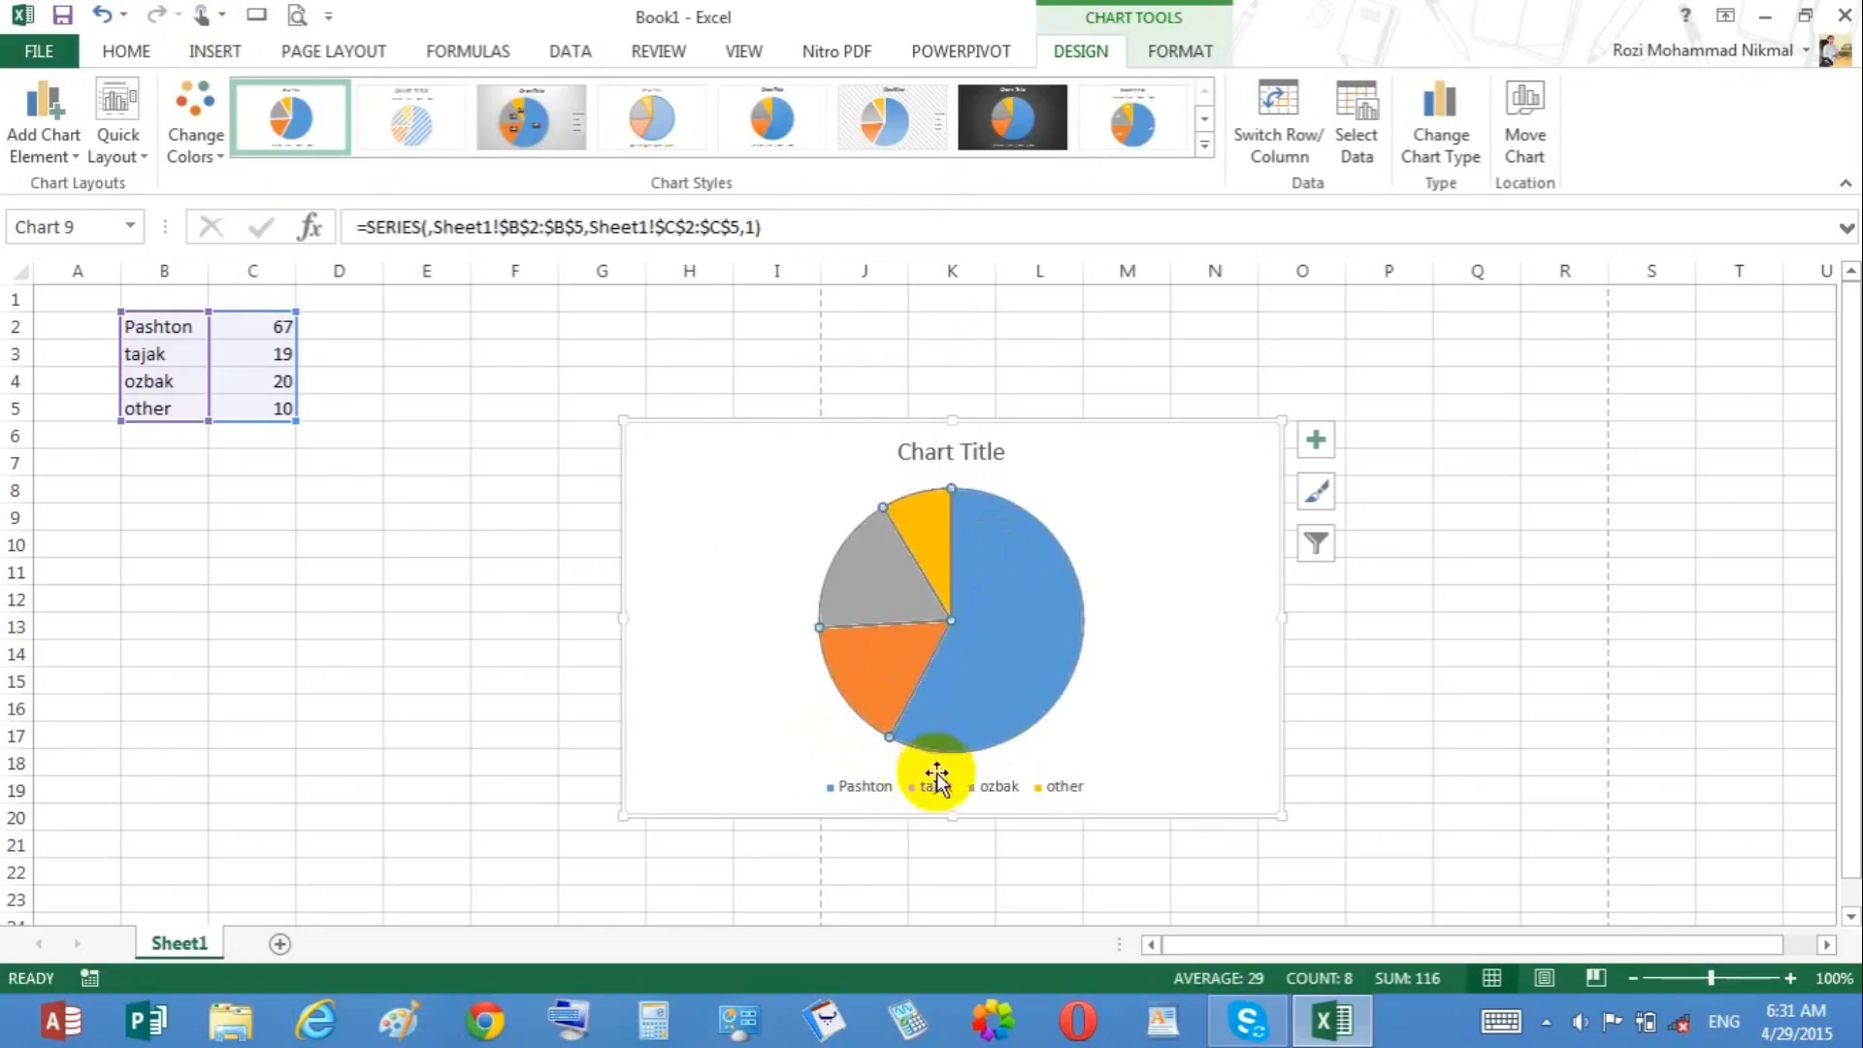
pyautogui.click(903, 577)
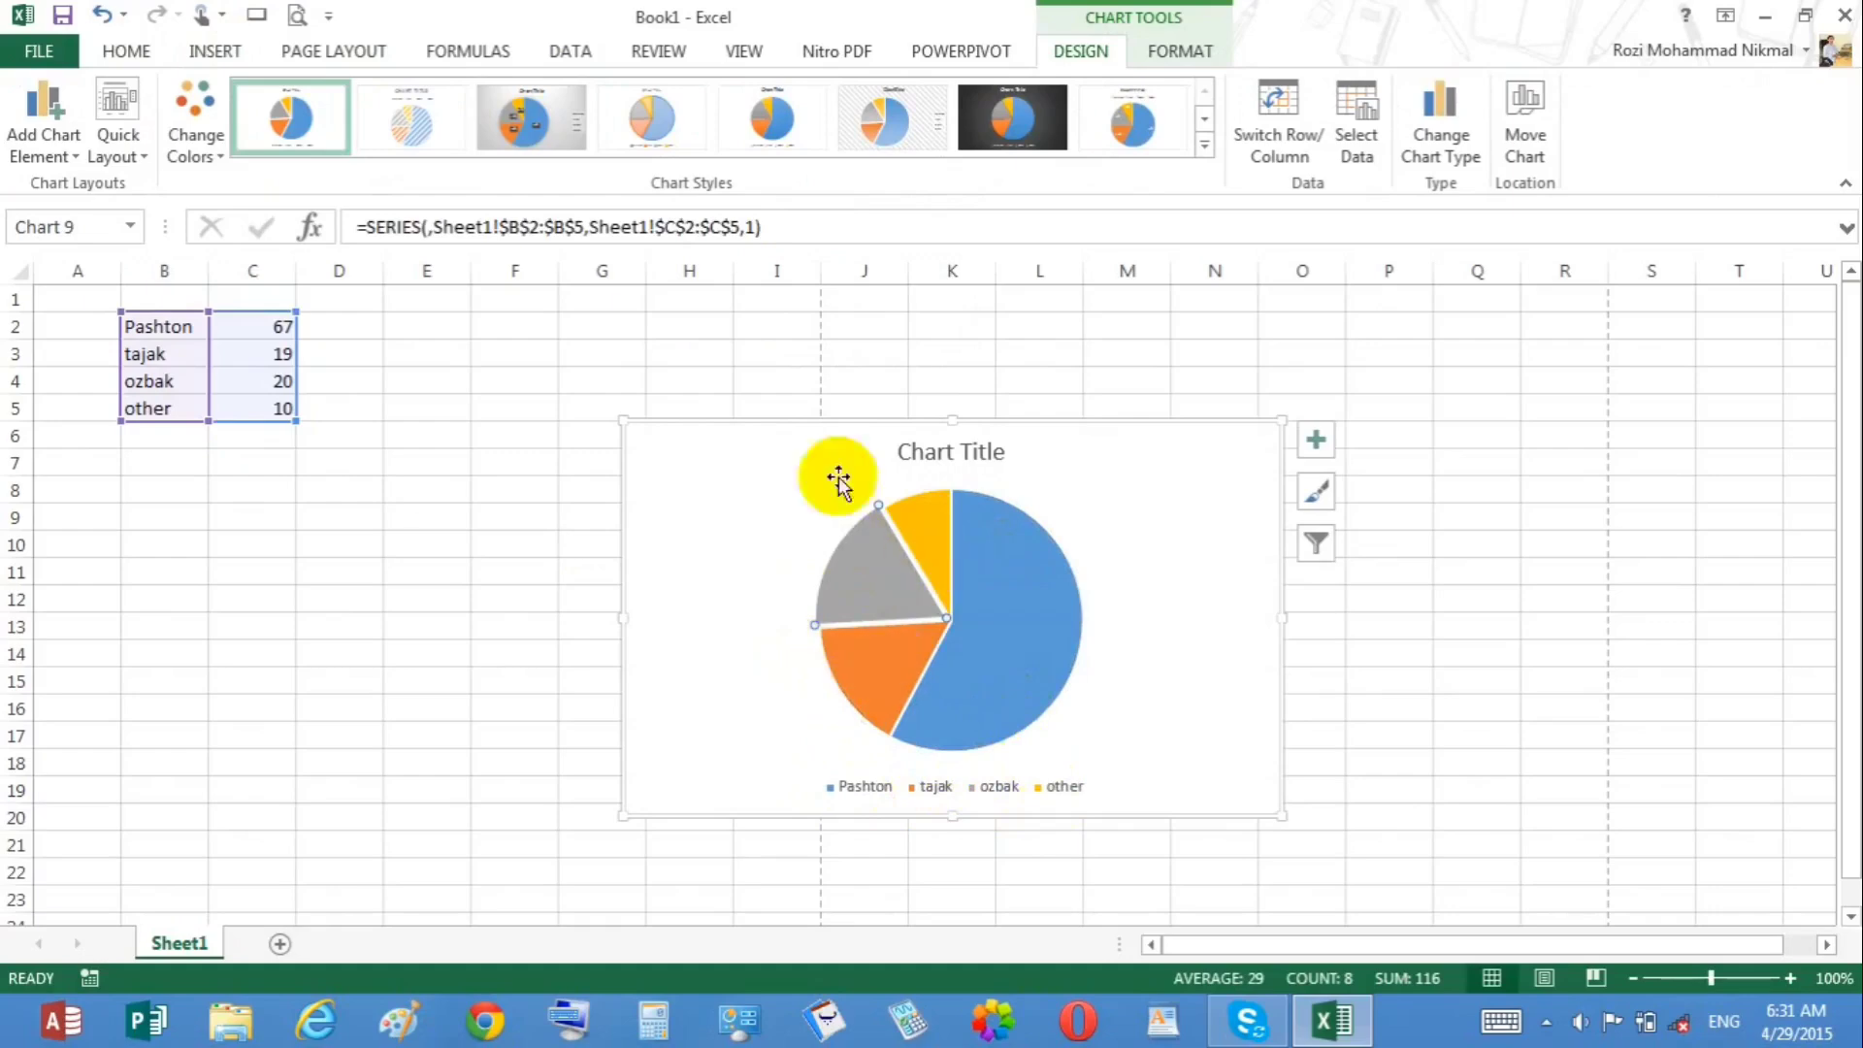
pyautogui.click(243, 299)
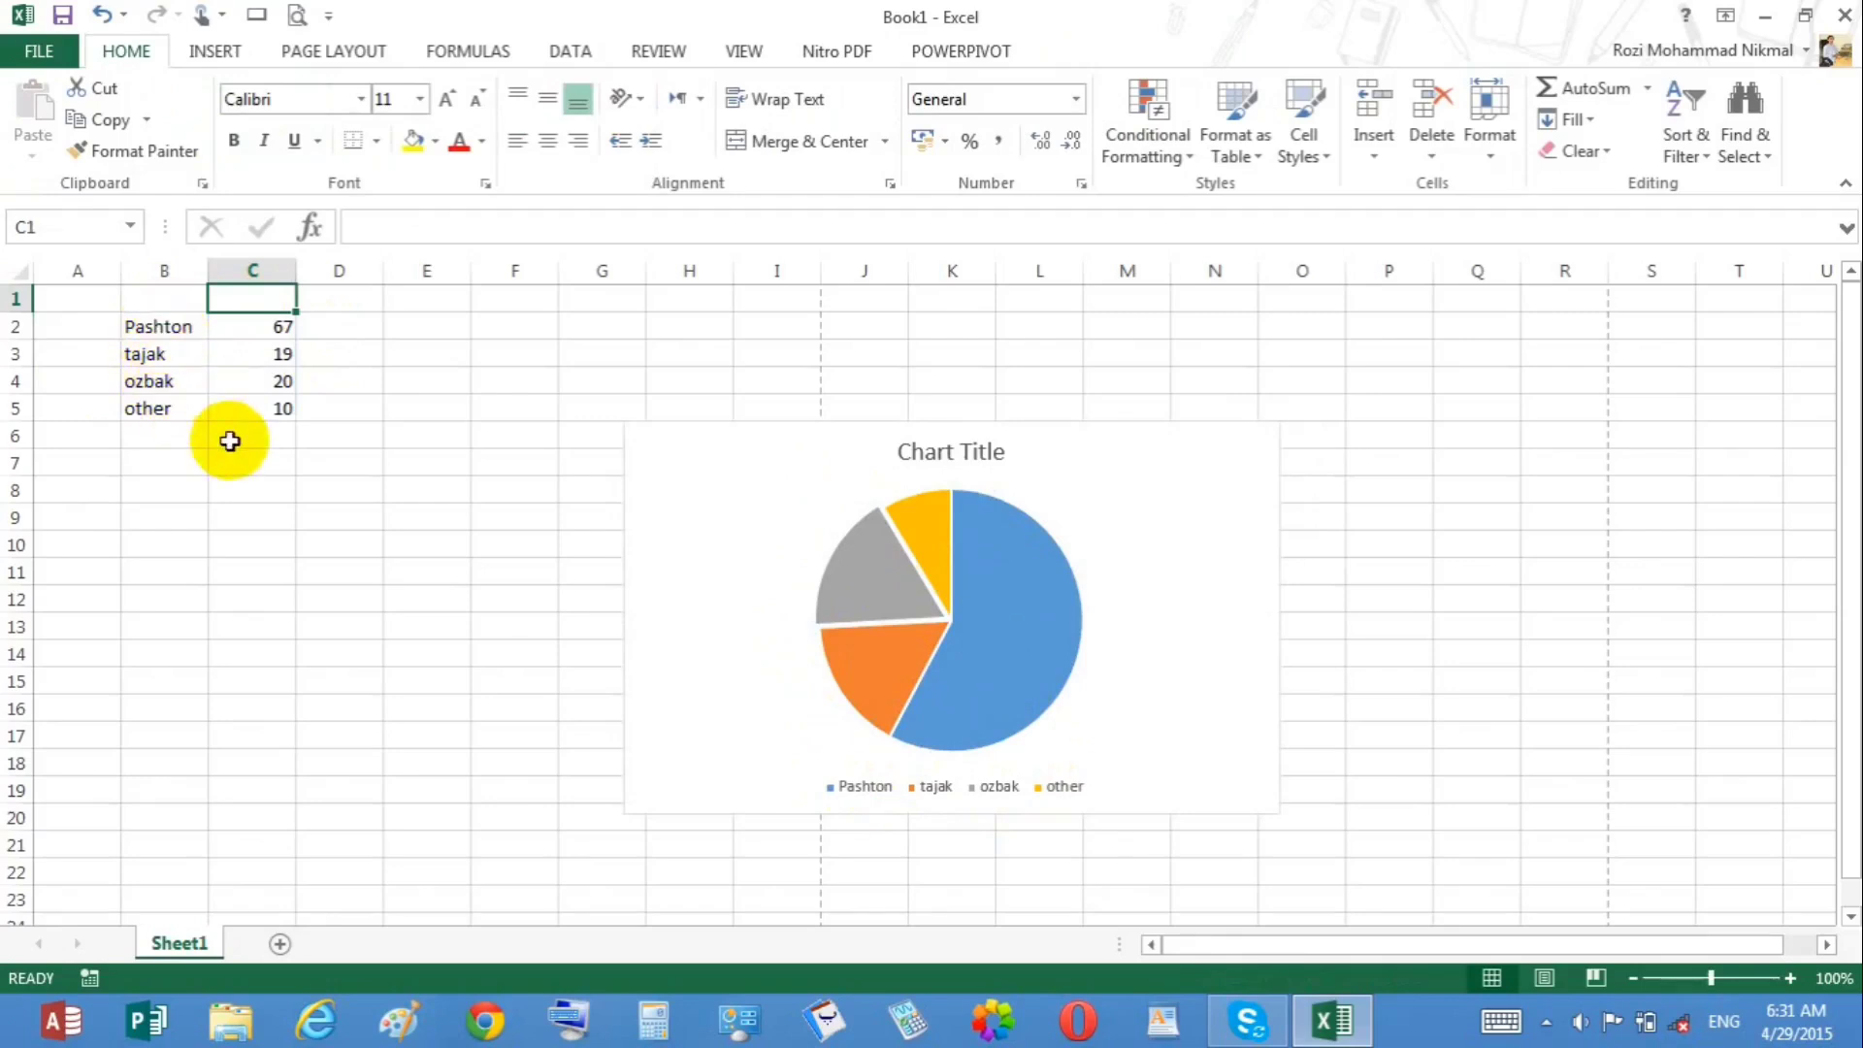
# Step: Replace the first two rows with ghani 57 and abdullah 45
pyautogui.click(184, 332)
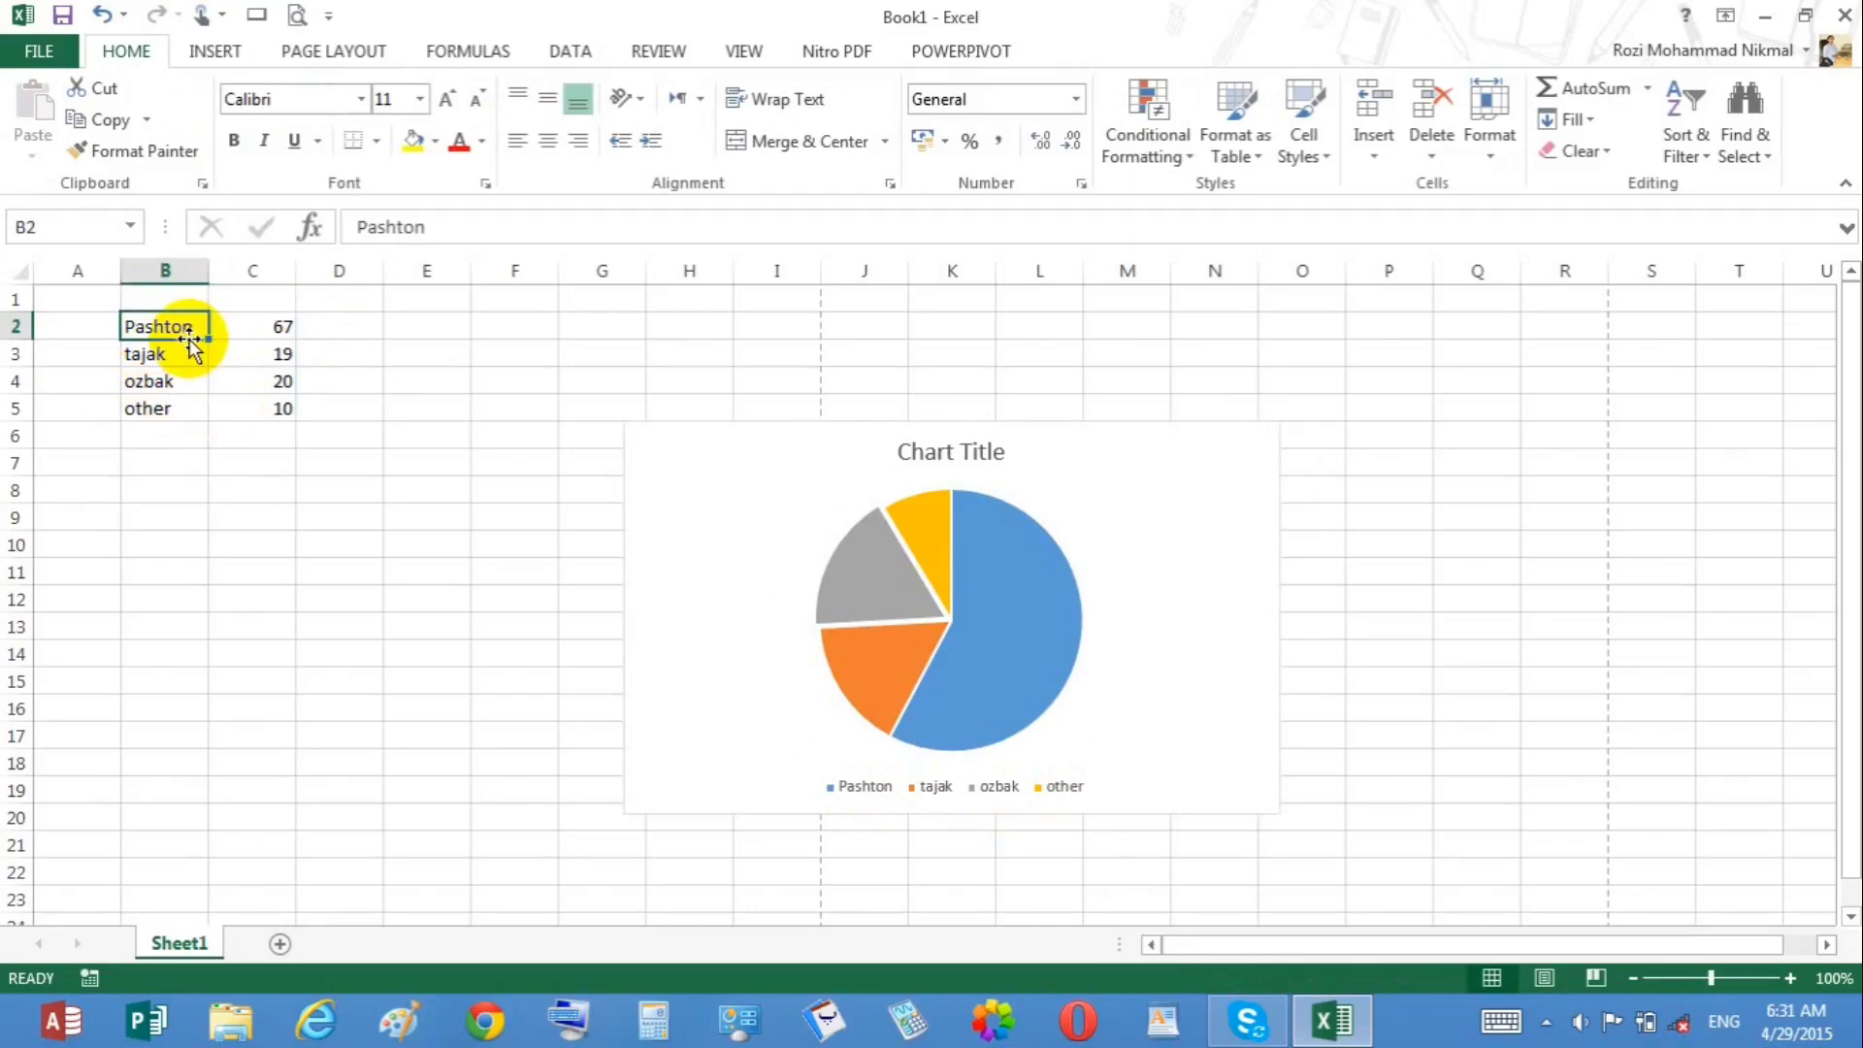
pyautogui.write('ghani')
pyautogui.press('Tab')
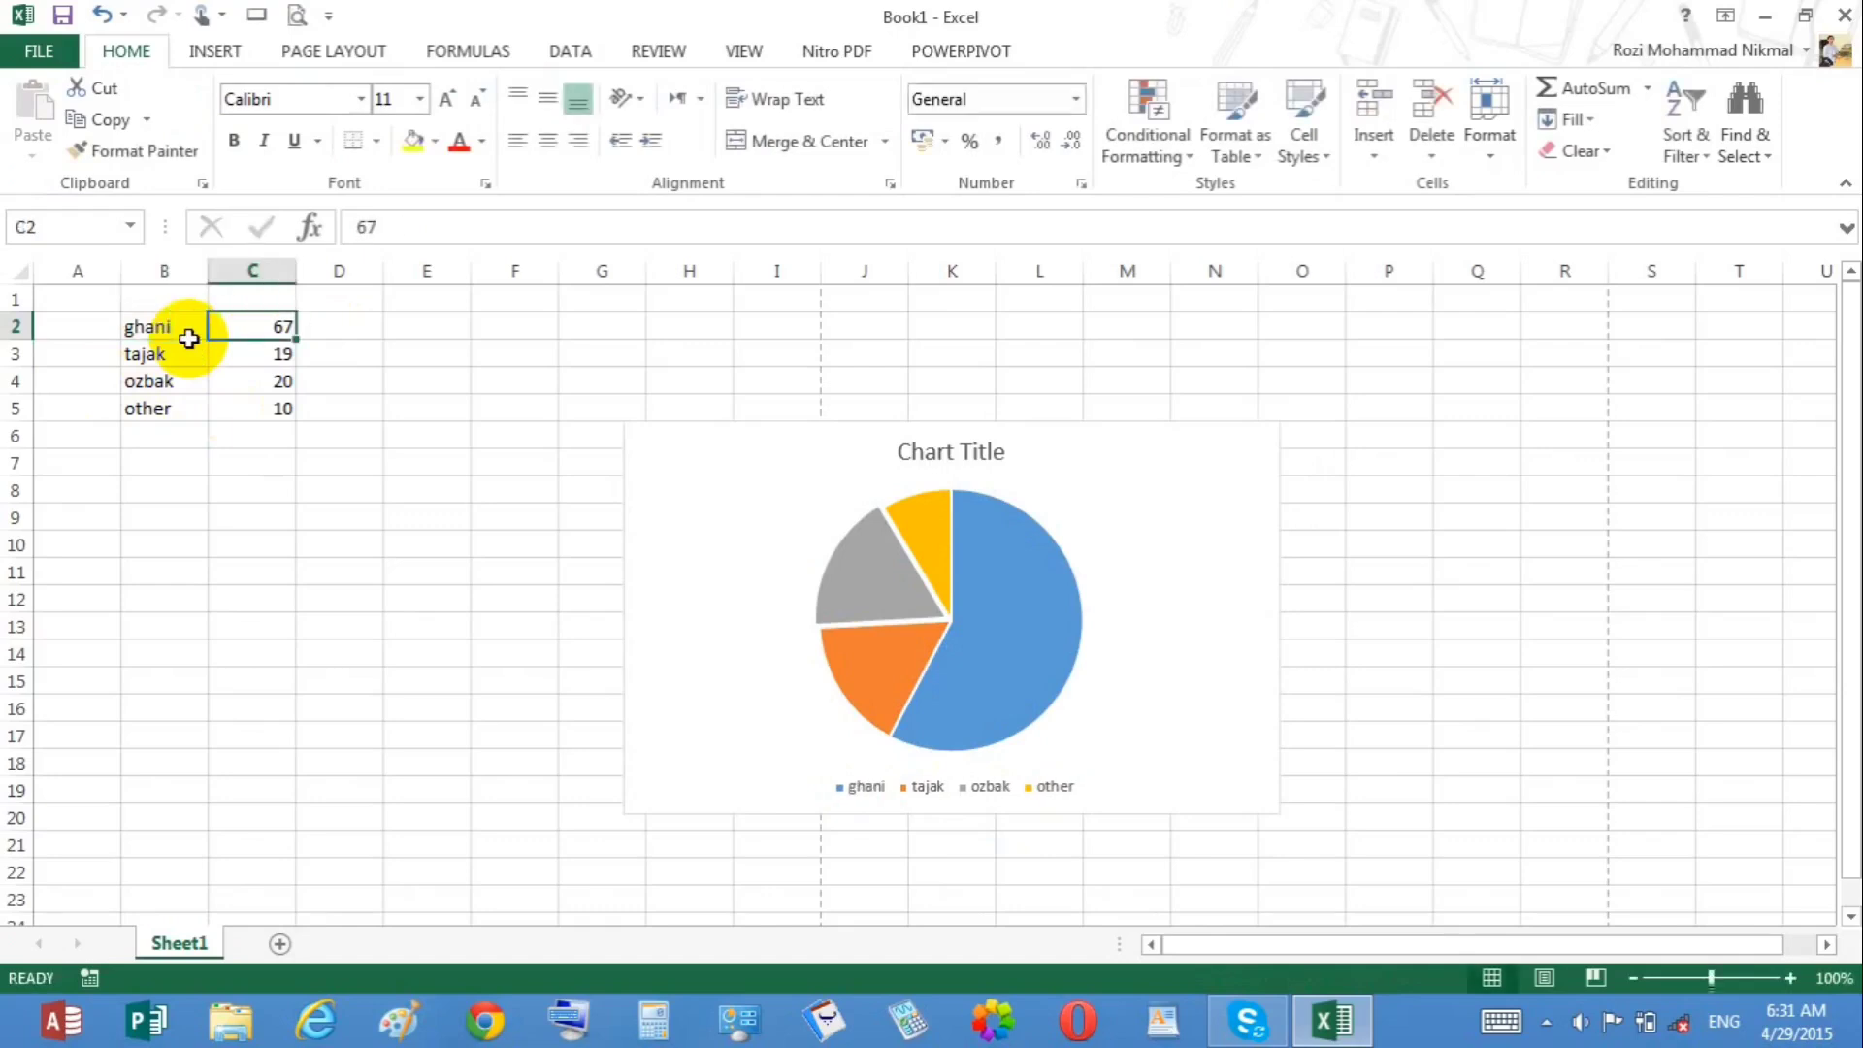
pyautogui.write('57')
pyautogui.press('Return')
pyautogui.write('a')
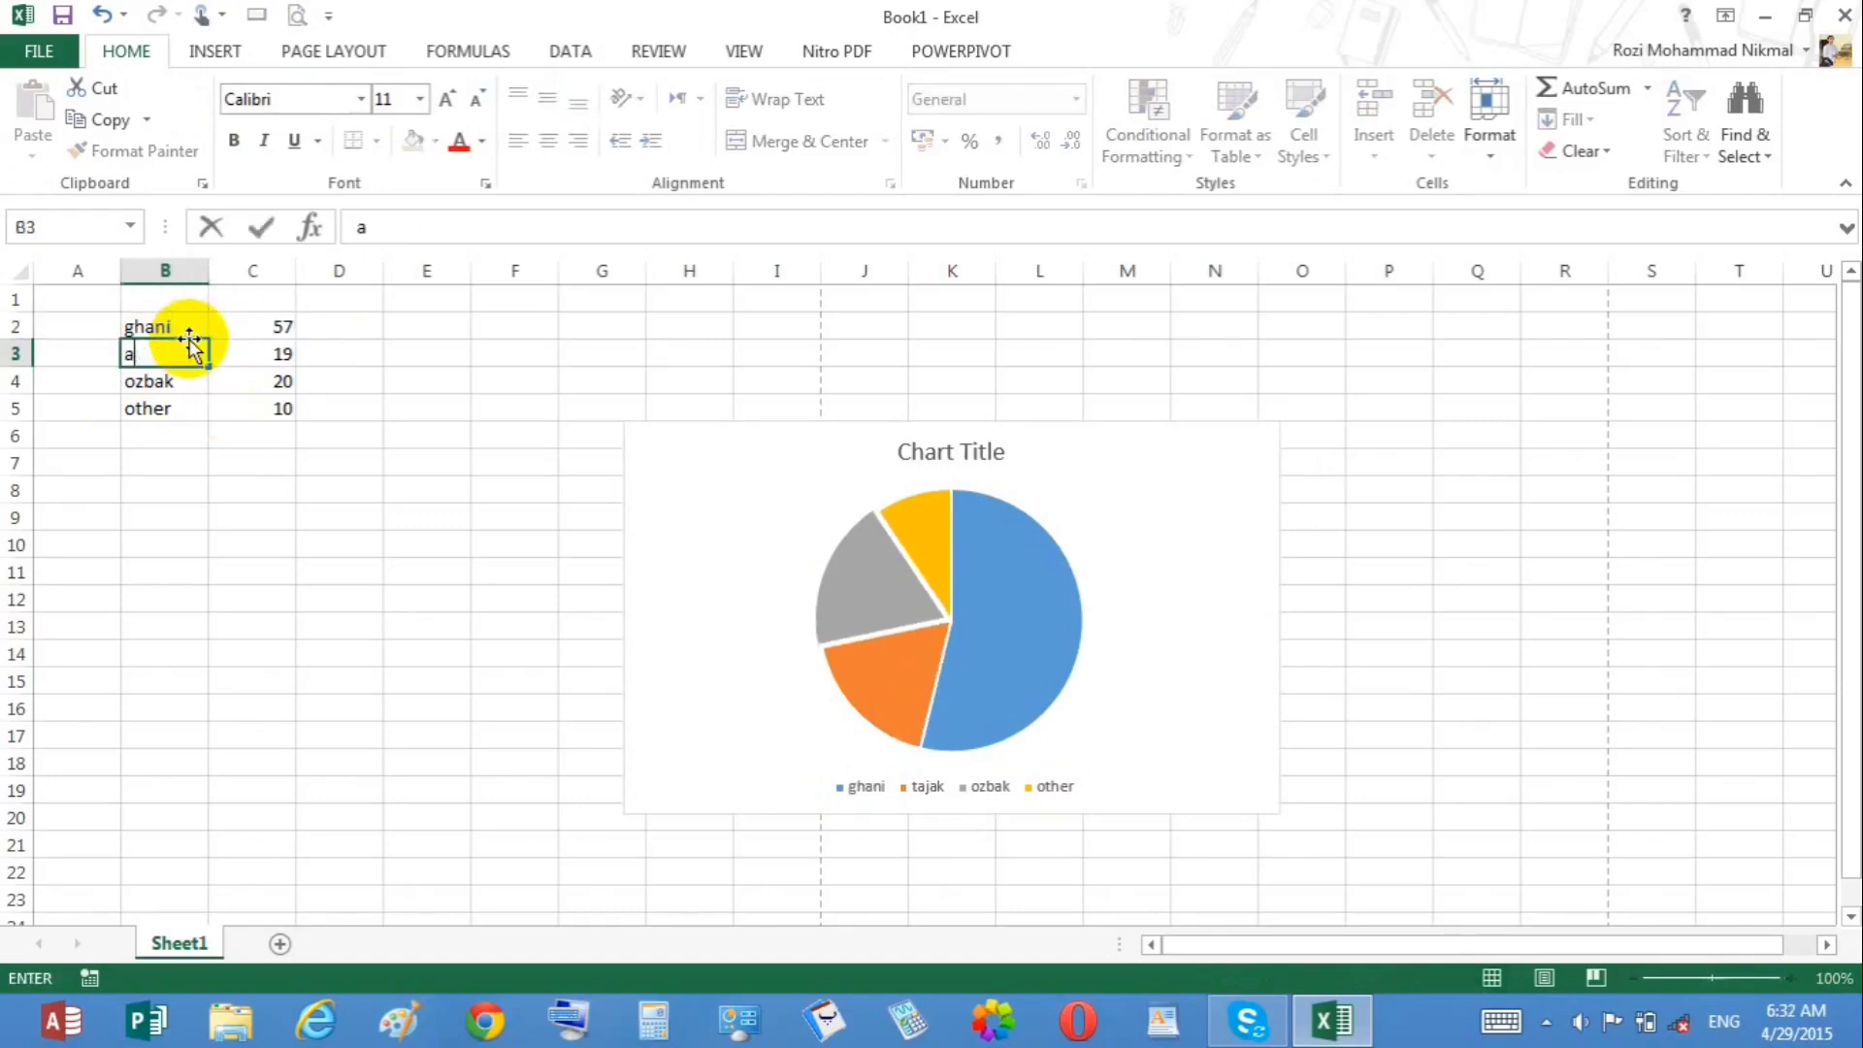
pyautogui.write('bdullah')
pyautogui.press('Tab')
pyautogui.write('45')
pyautogui.press('Tab')
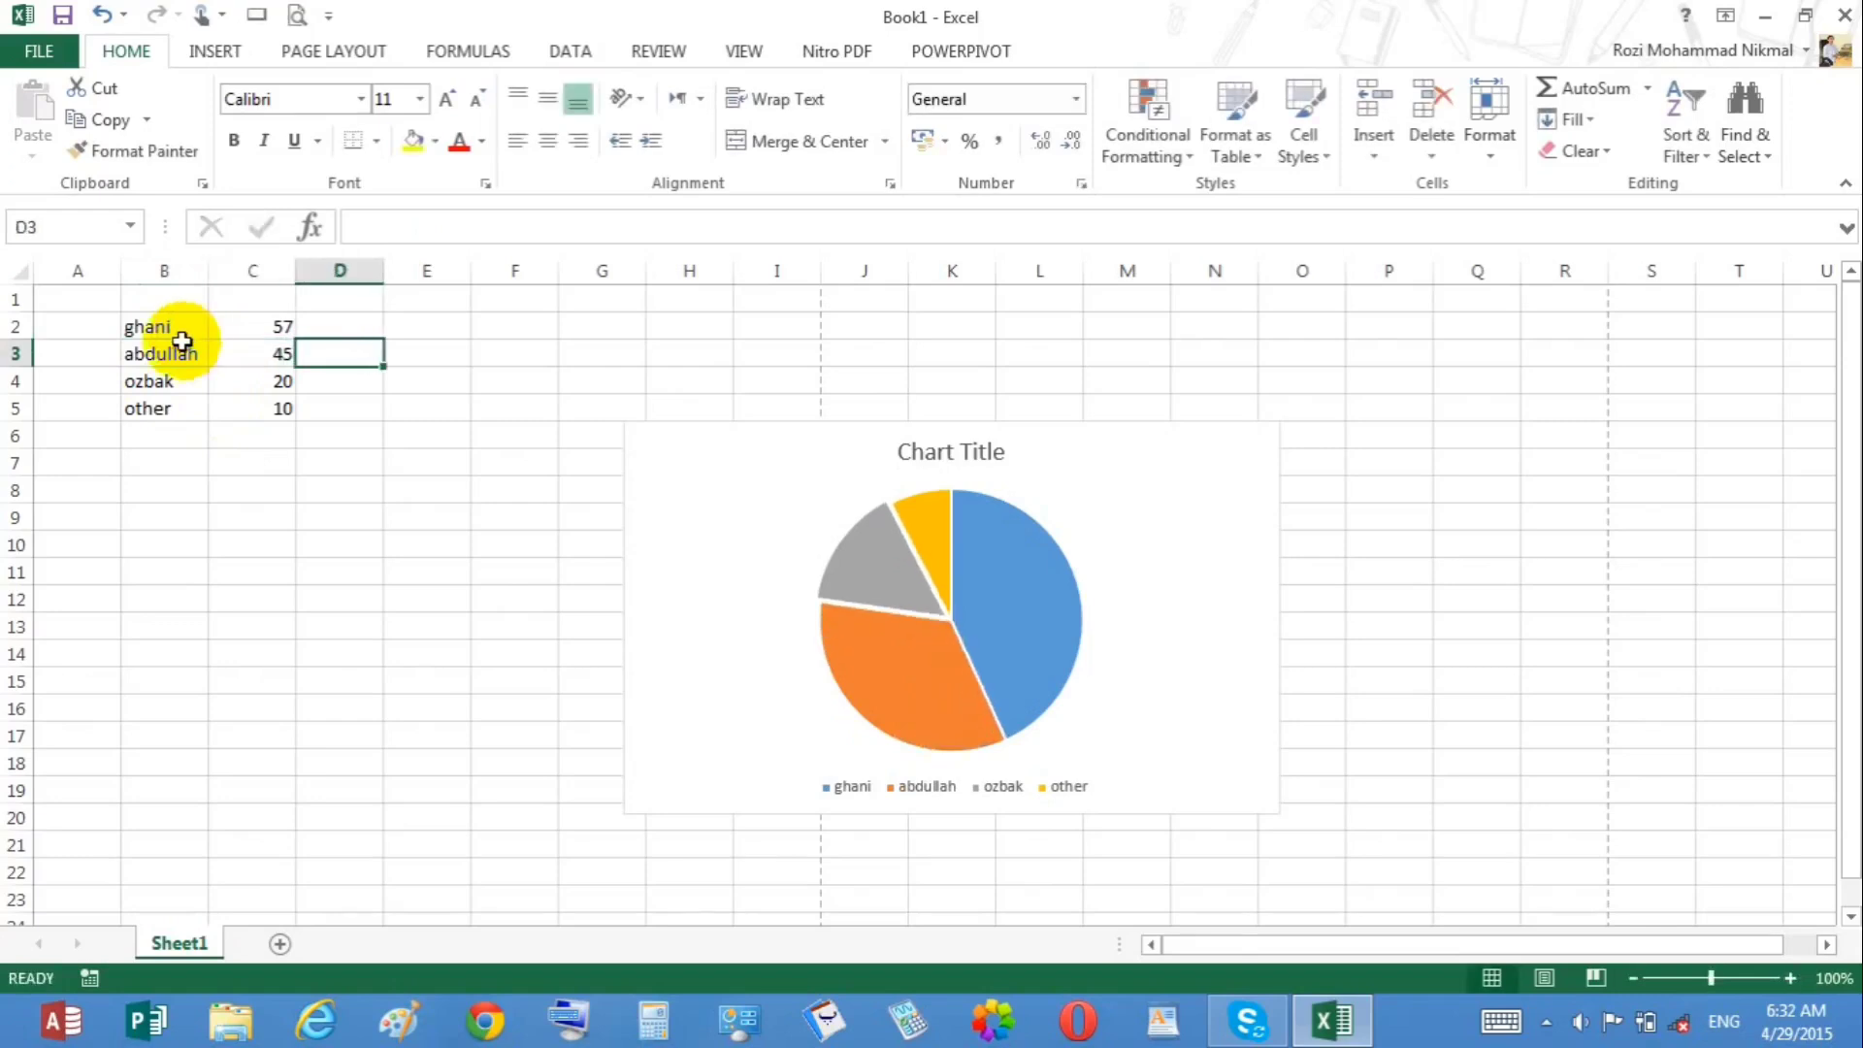
# Step: Rename the label ozbak in B4 to rasol
pyautogui.click(145, 380)
pyautogui.write('gual')
pyautogui.press('BackSpace')
pyautogui.press('BackSpace')
pyautogui.press('BackSpace')
pyautogui.press('BackSpace')
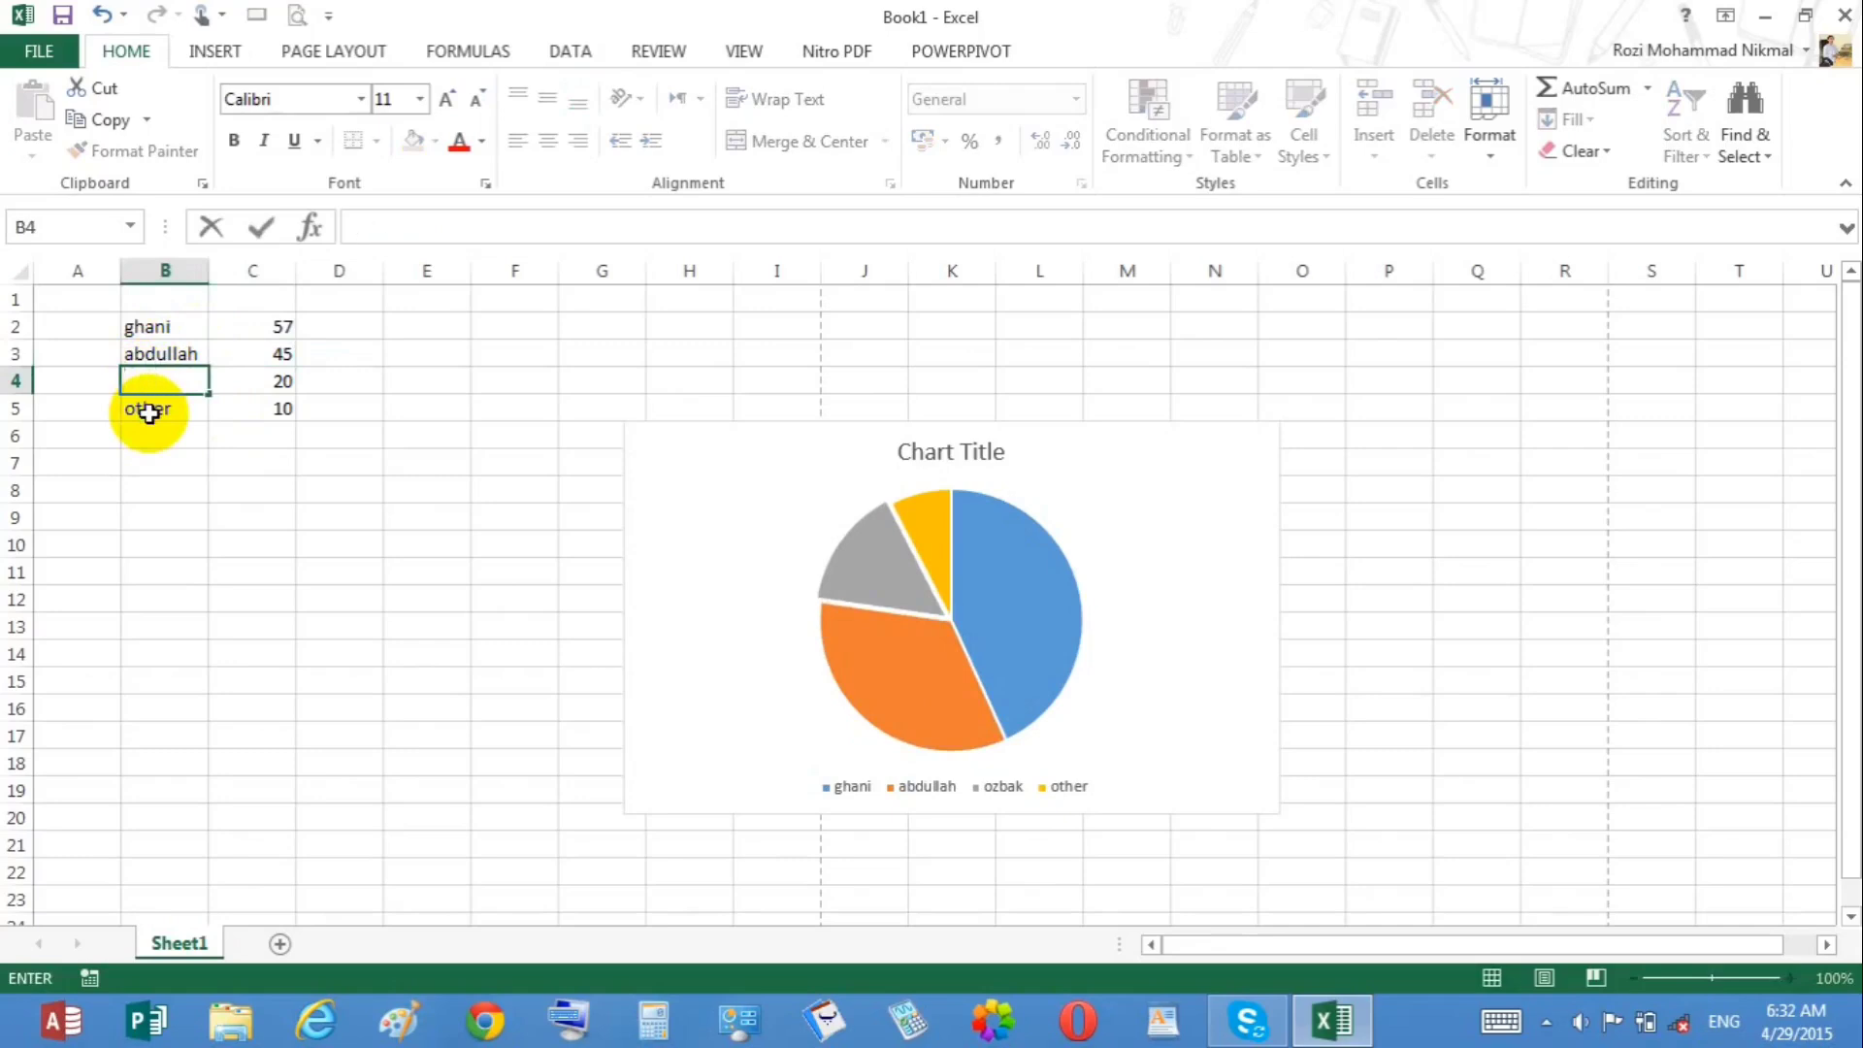
pyautogui.write('rasol')
pyautogui.press('Tab')
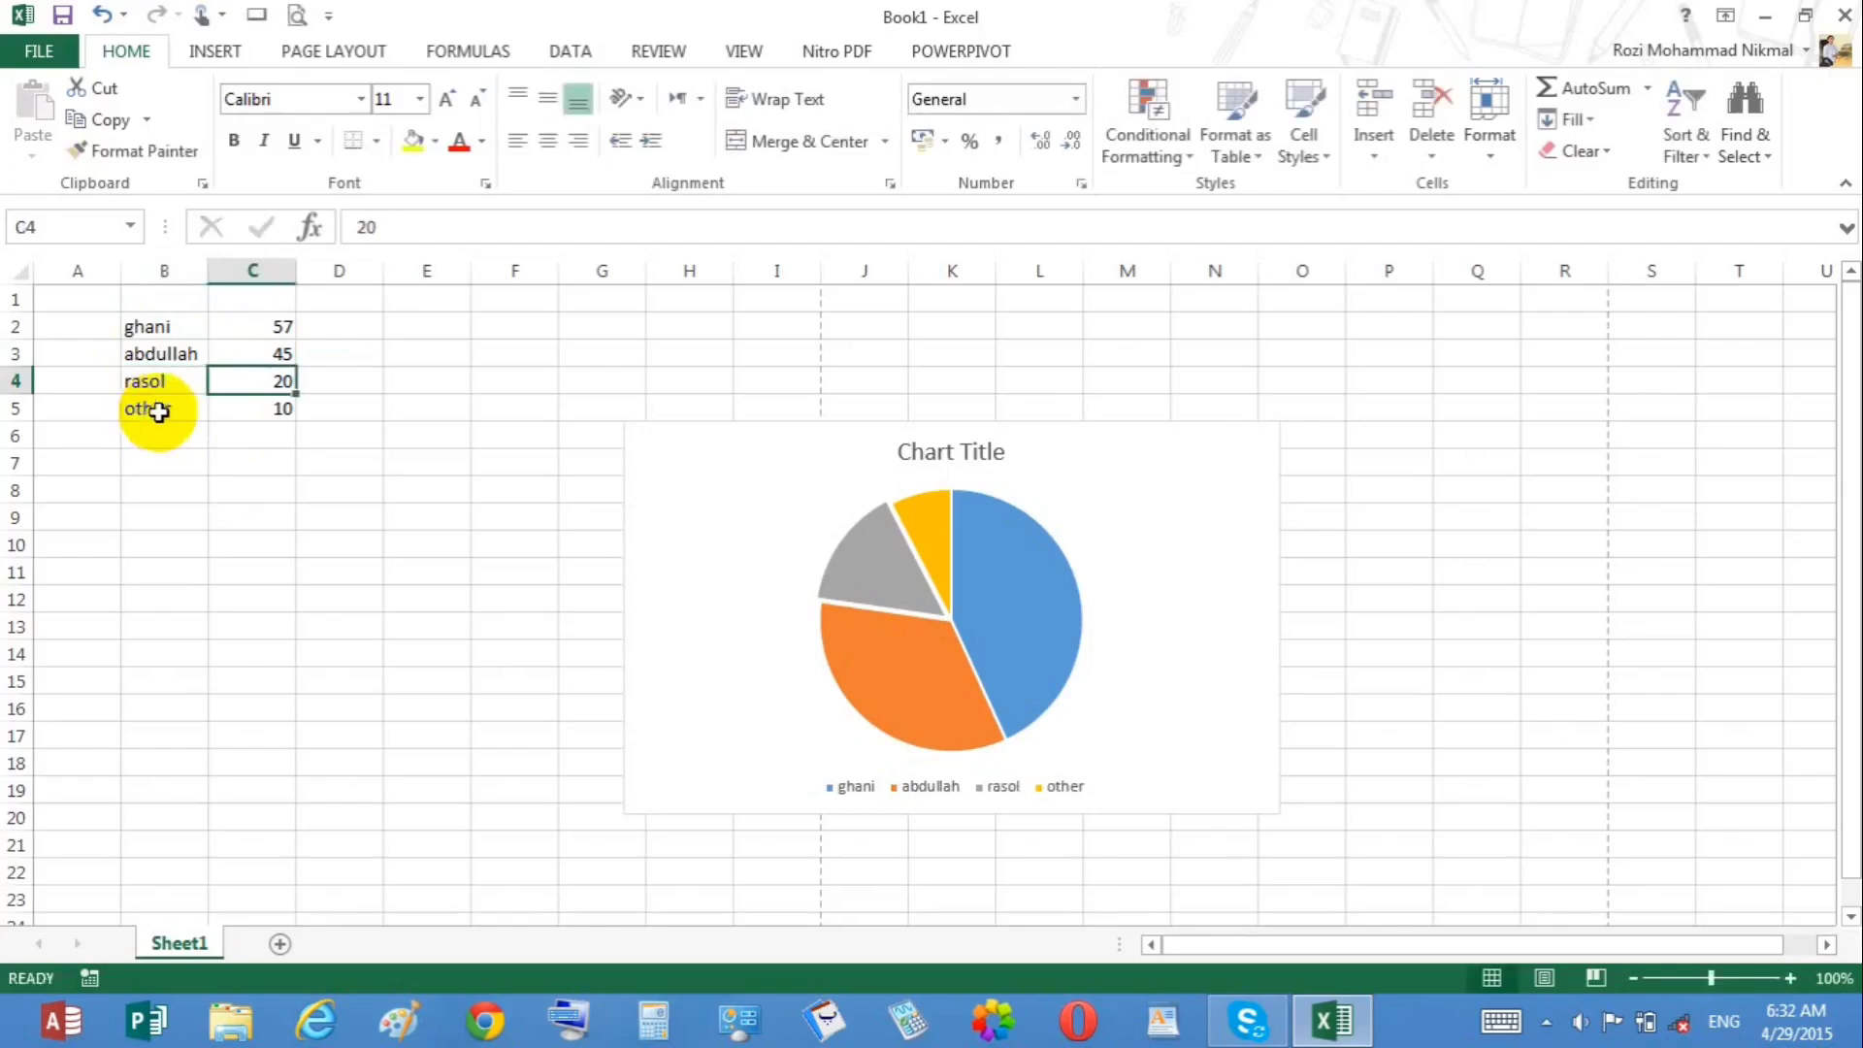
pyautogui.click(266, 327)
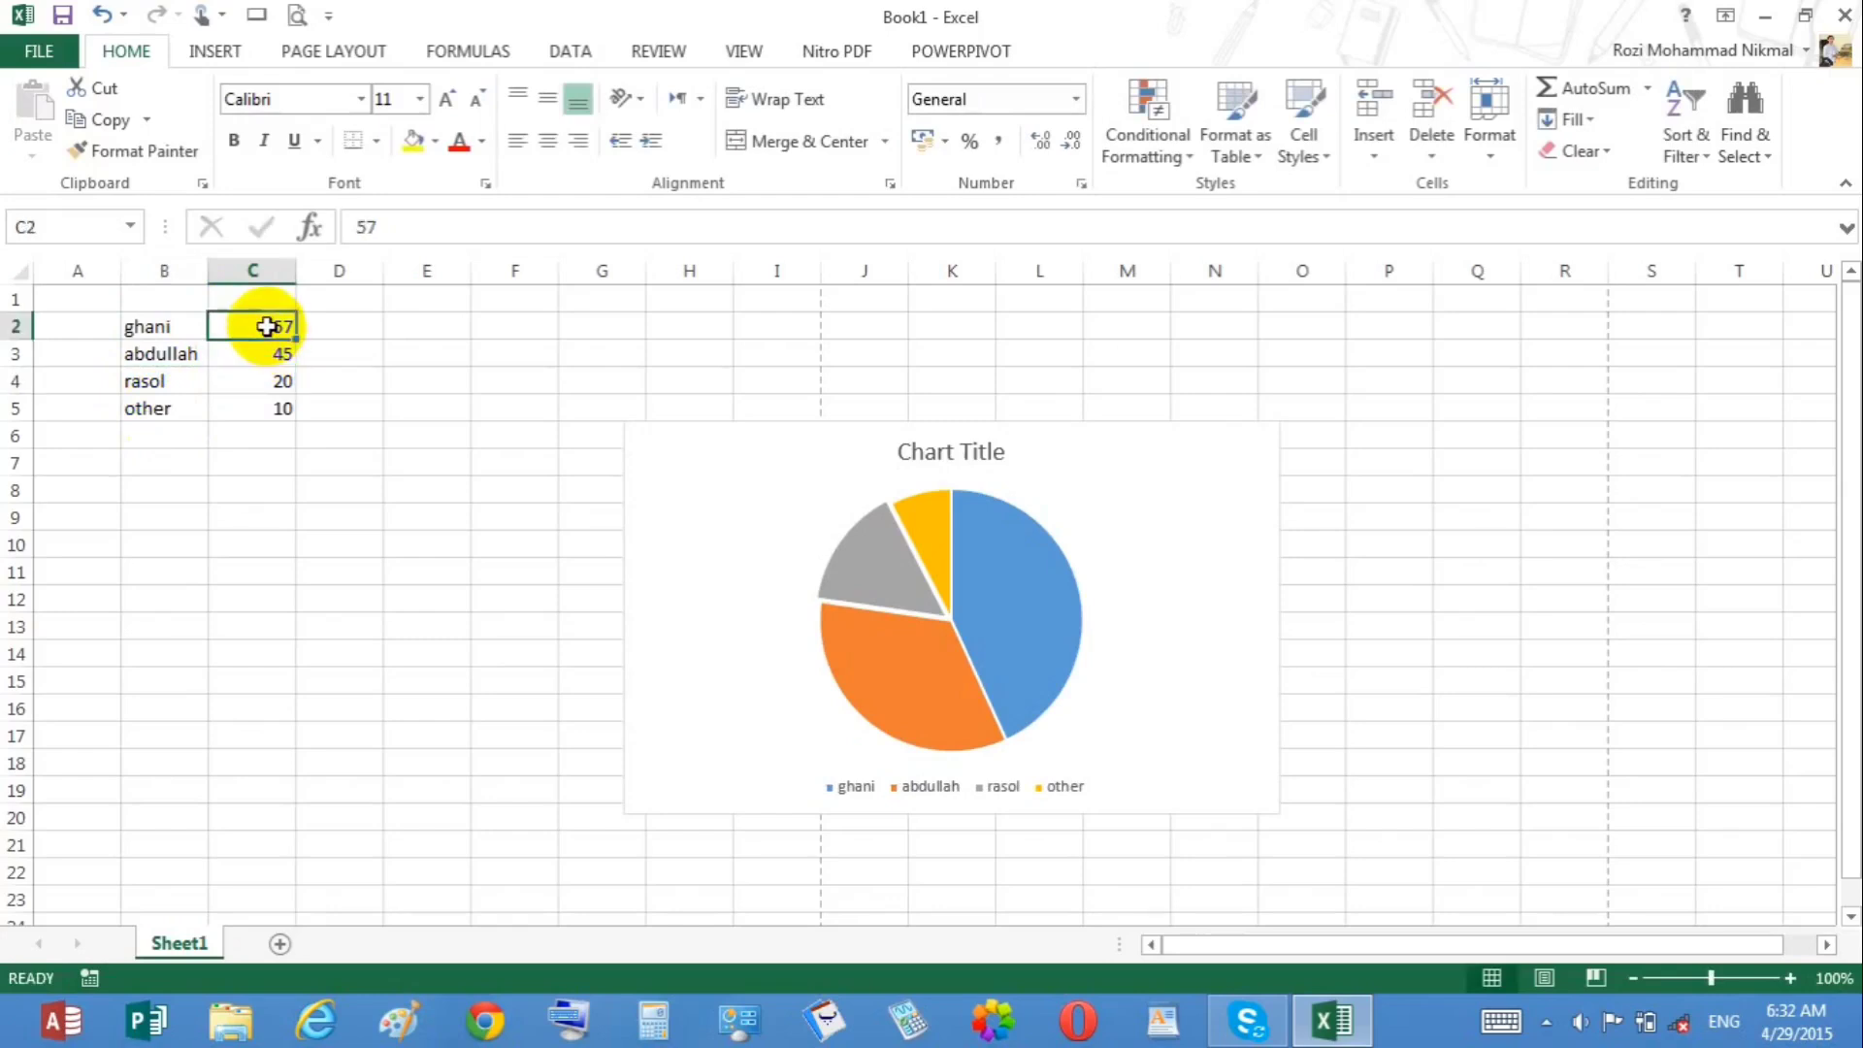
pyautogui.click(267, 383)
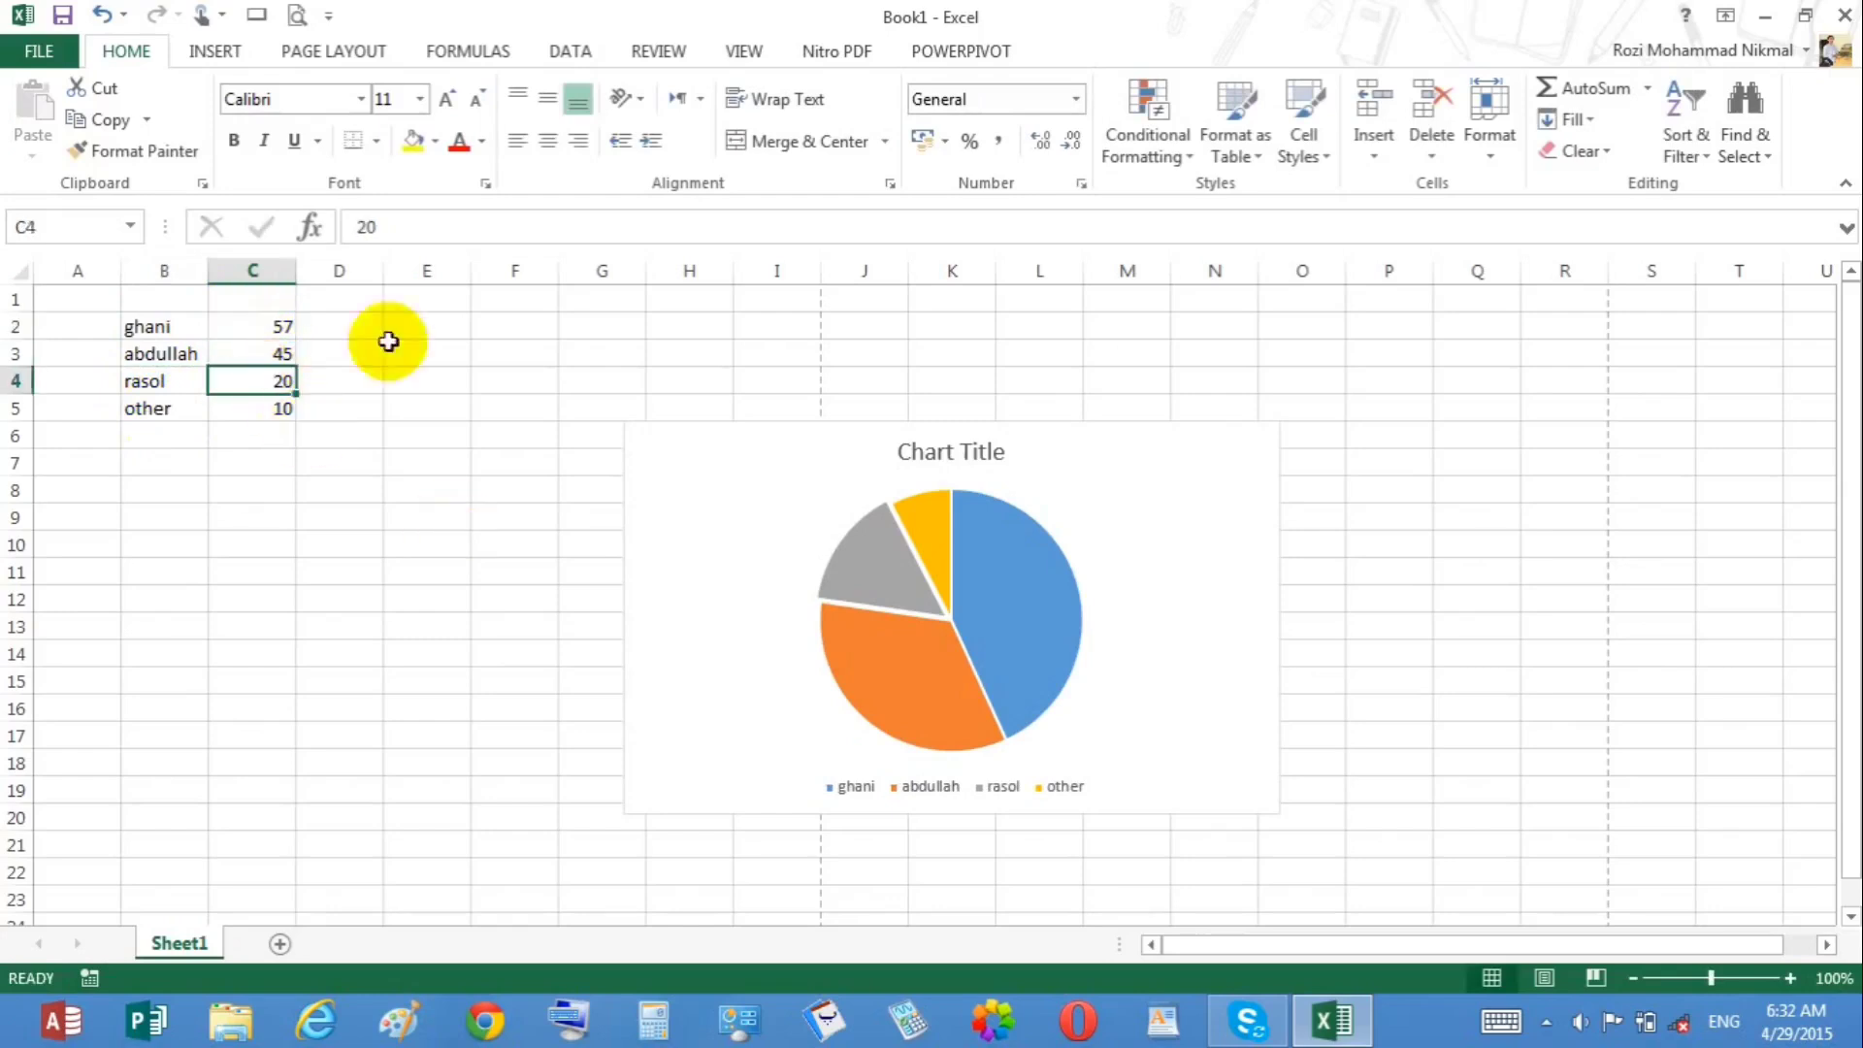
# Step: Delete the pie chart
pyautogui.click(844, 445)
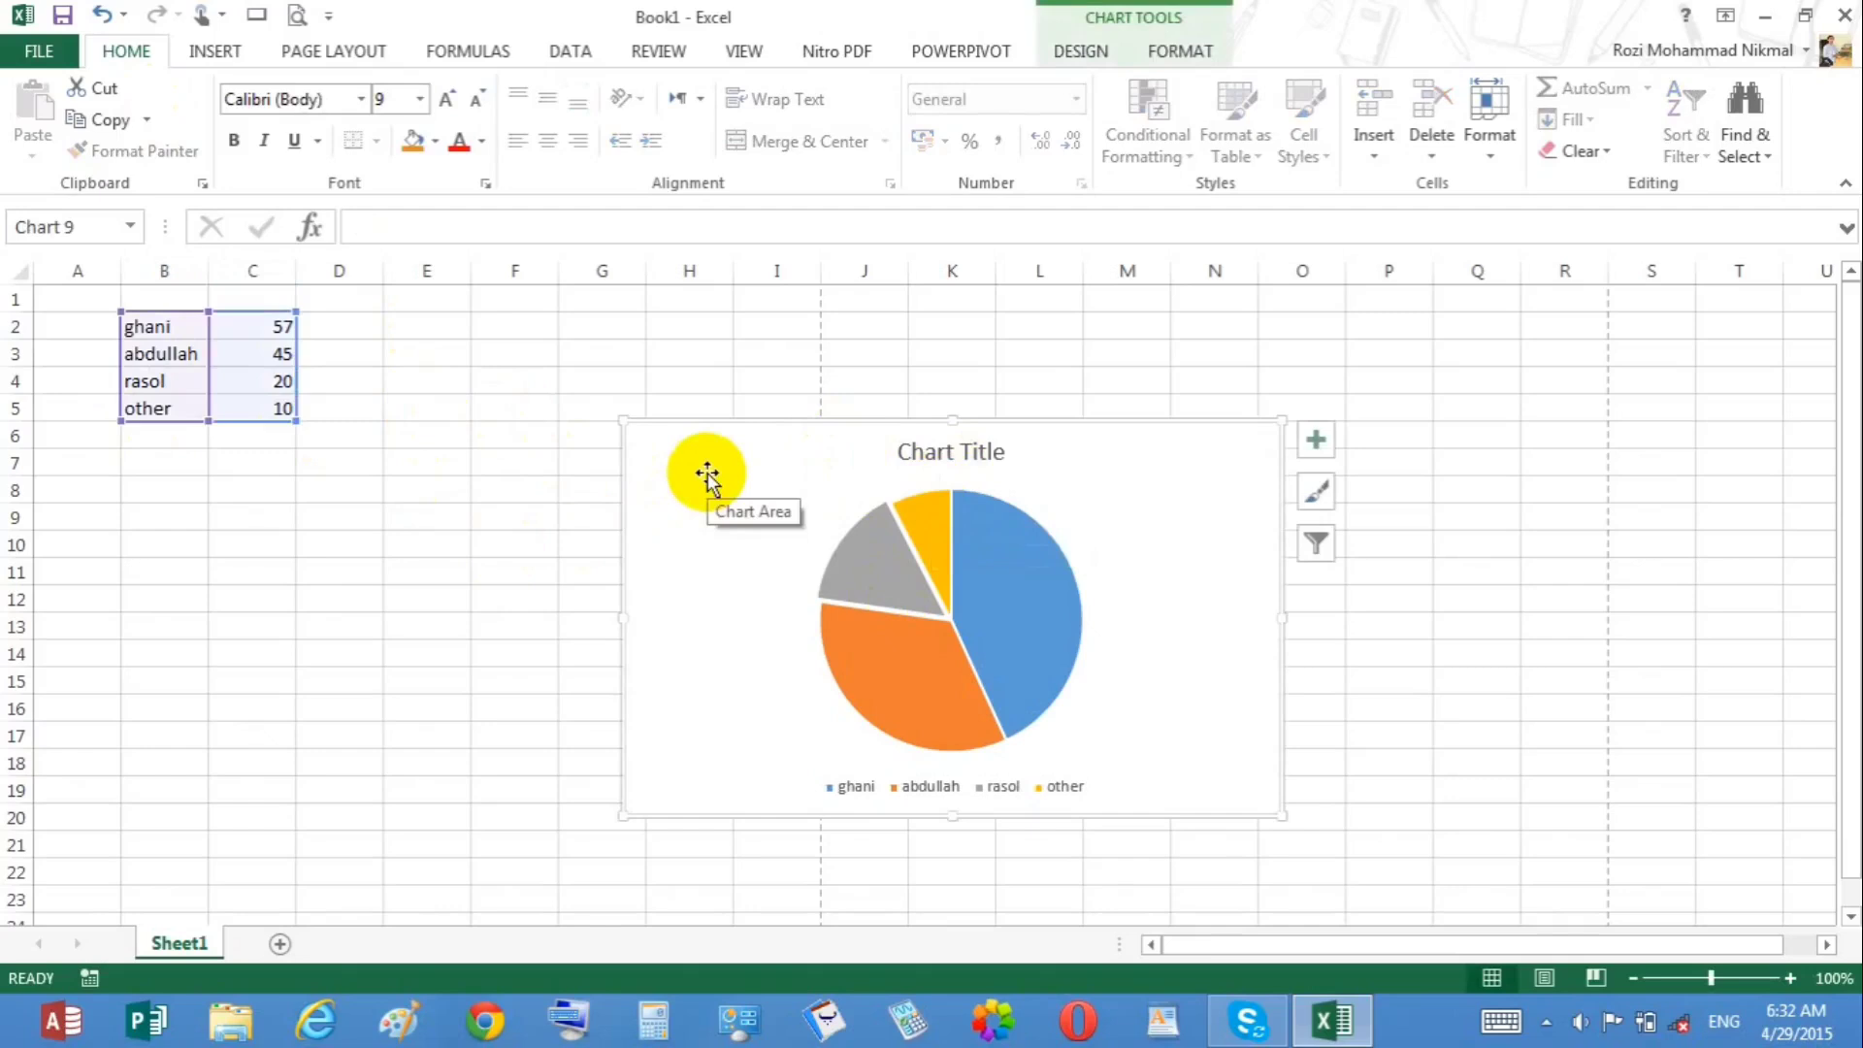
pyautogui.press('Delete')
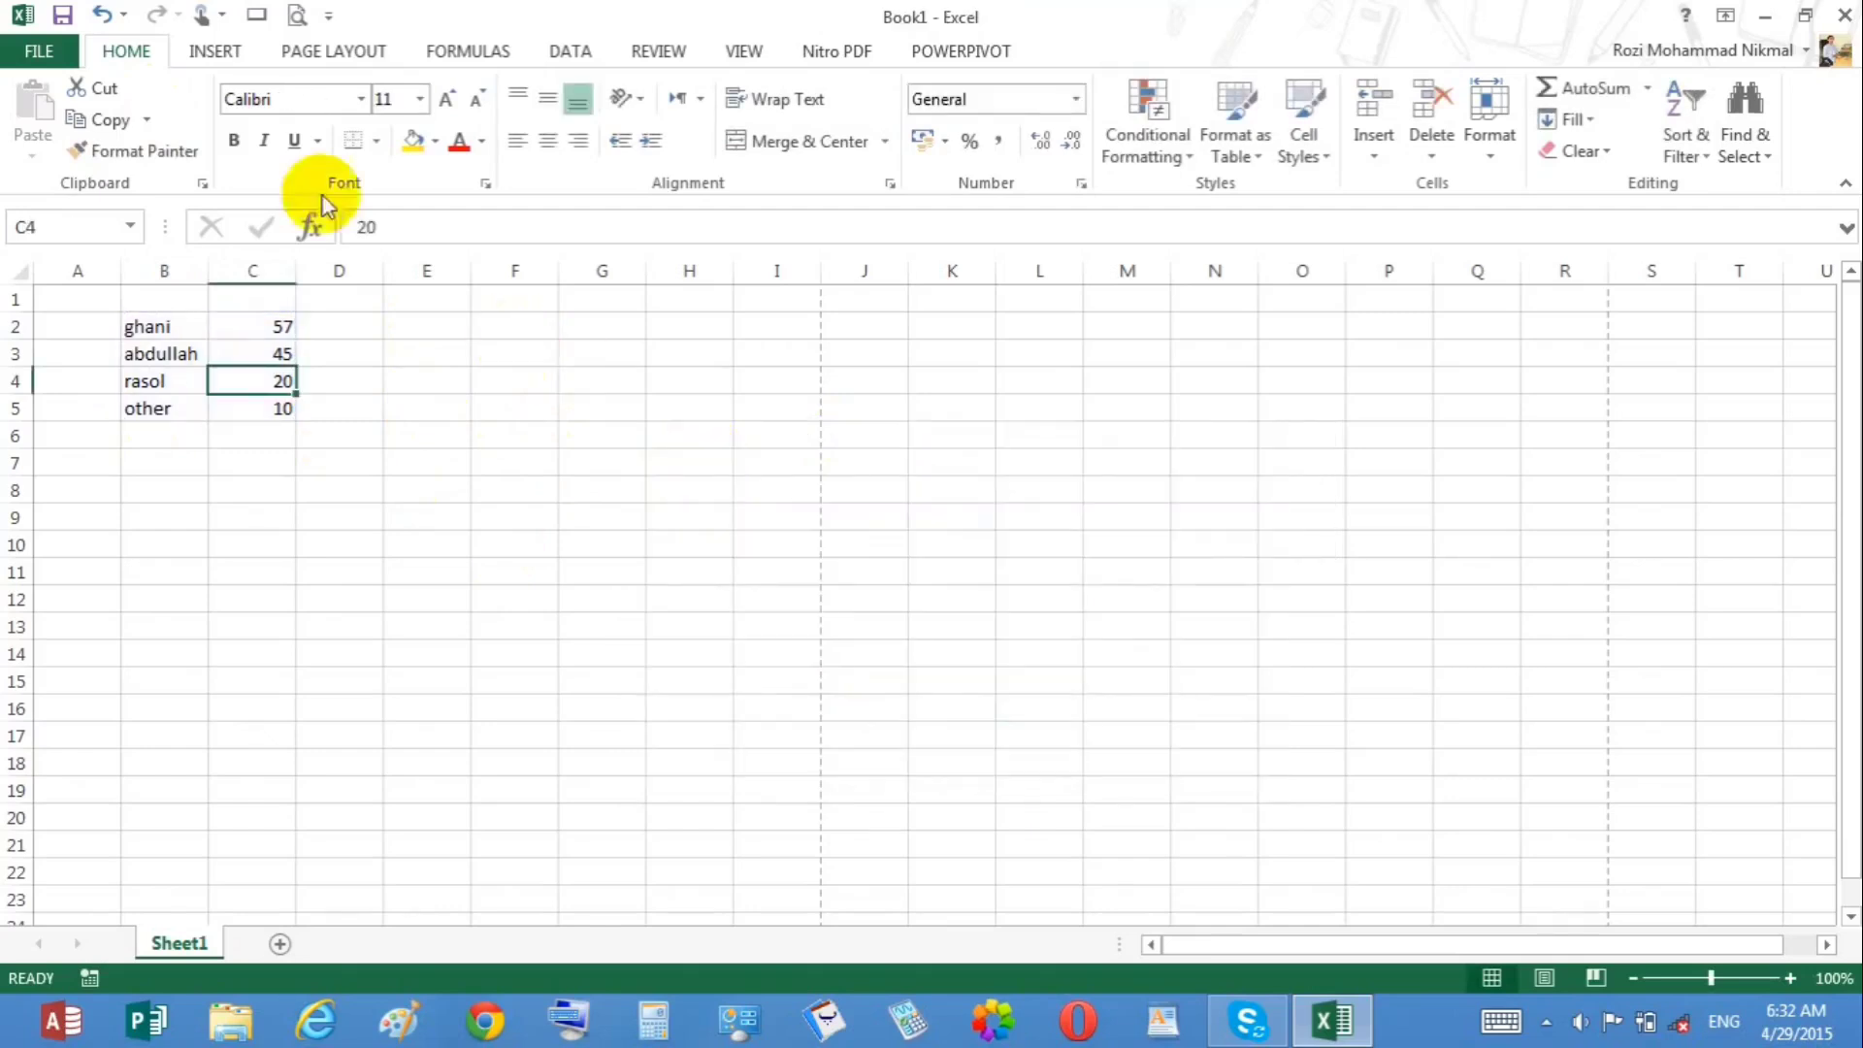
pyautogui.click(214, 50)
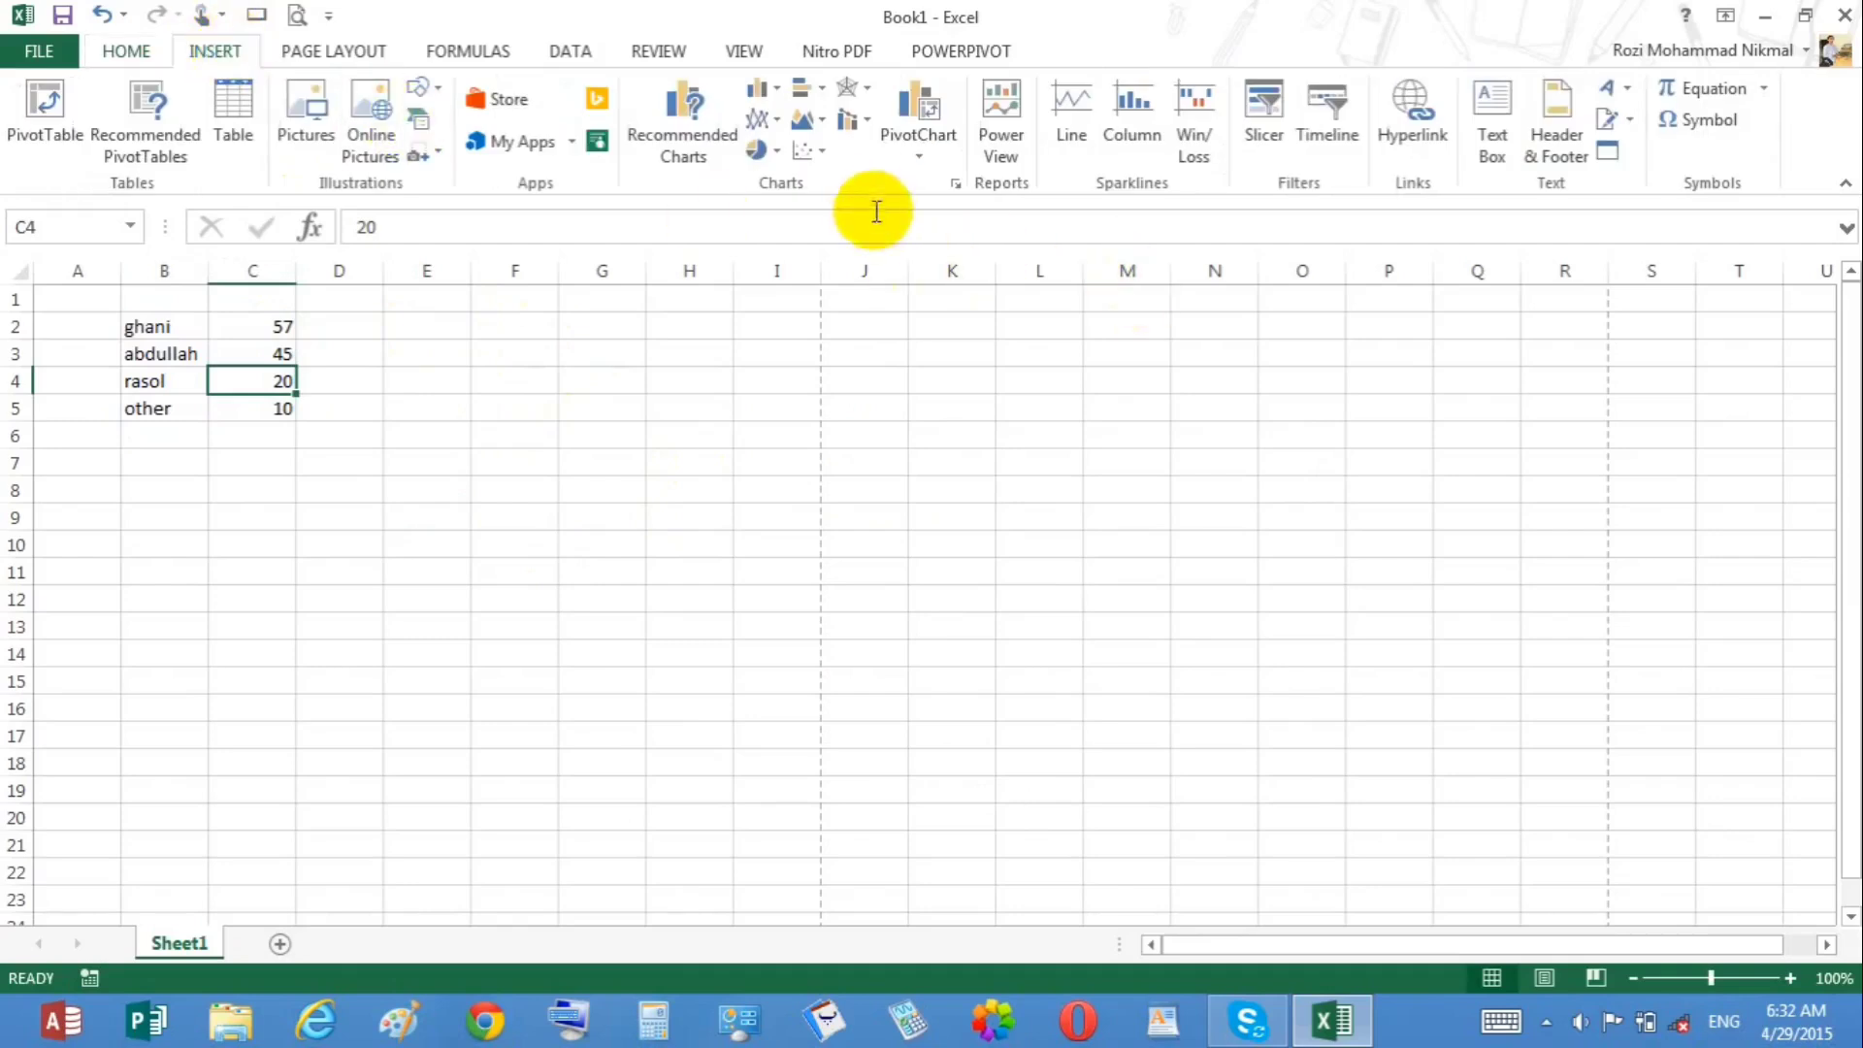
pyautogui.click(811, 153)
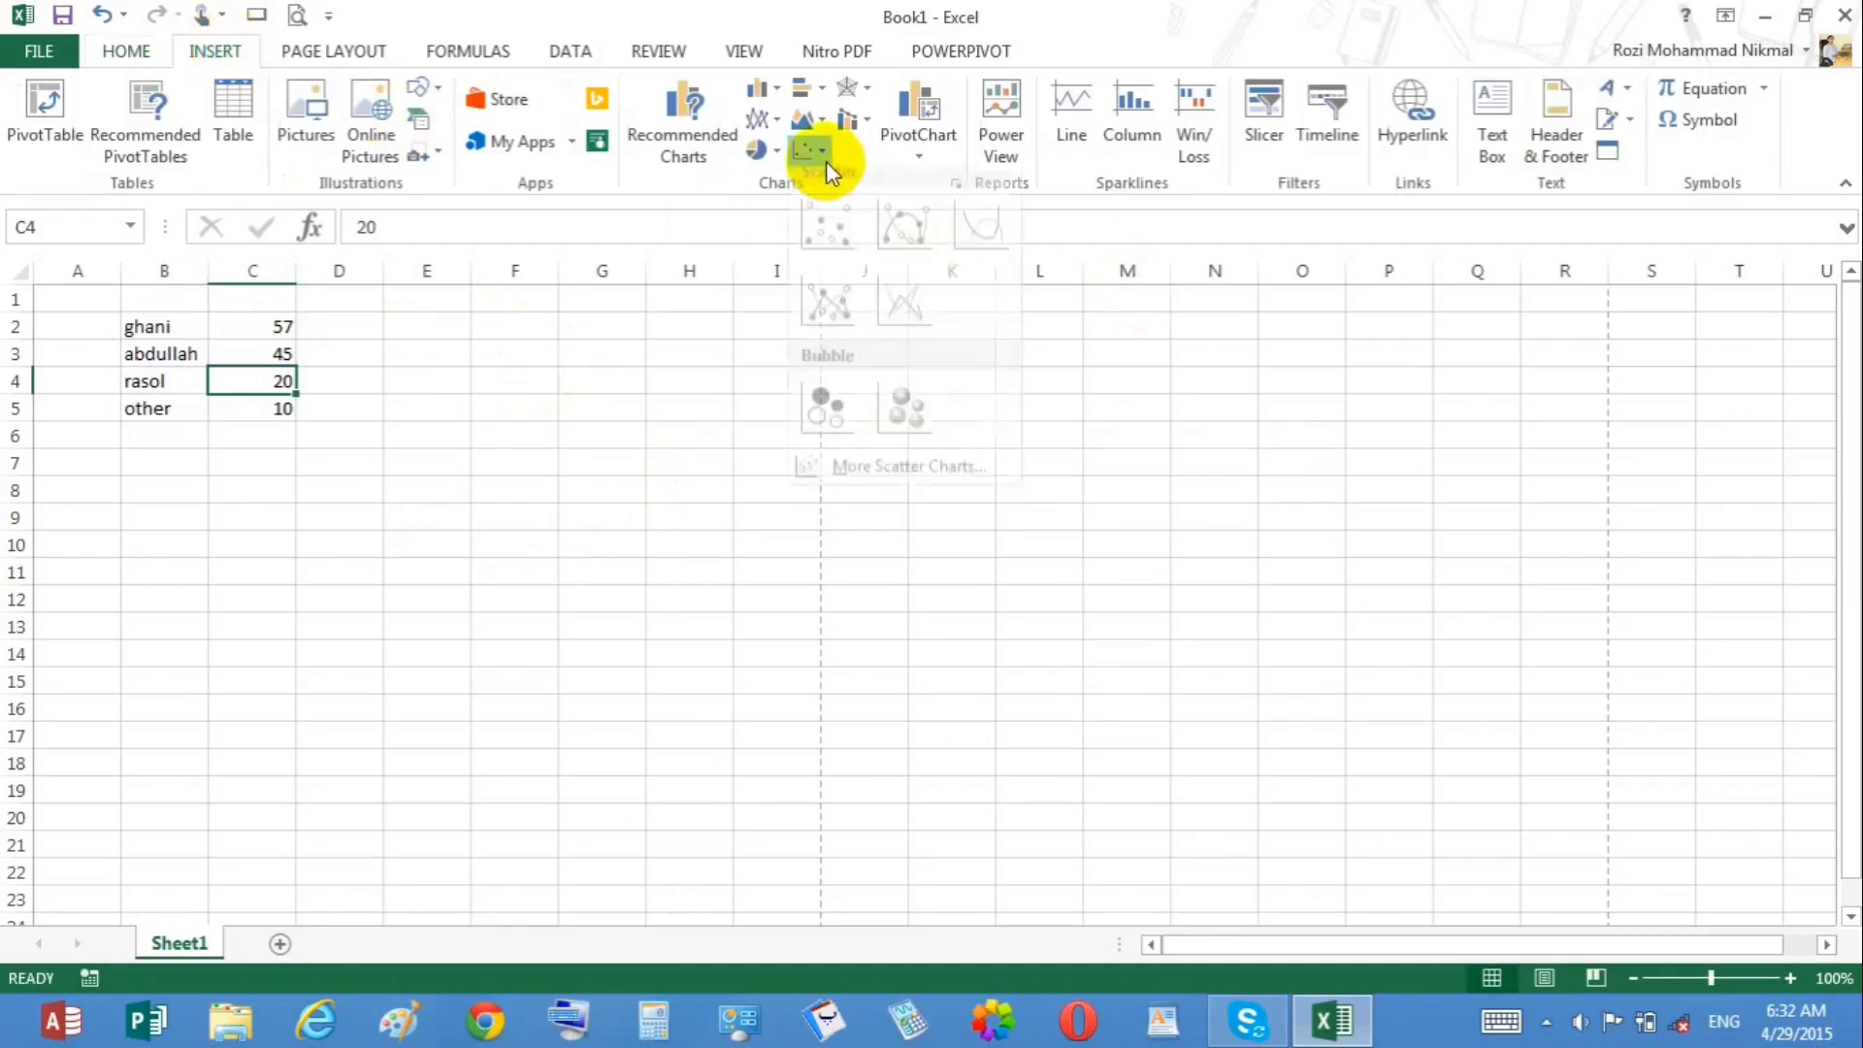
pyautogui.click(412, 456)
# Step: Clear all the data from the range A1:E7
pyautogui.moveTo(403, 466); pyautogui.dragTo(87, 297)
pyautogui.press('Delete')
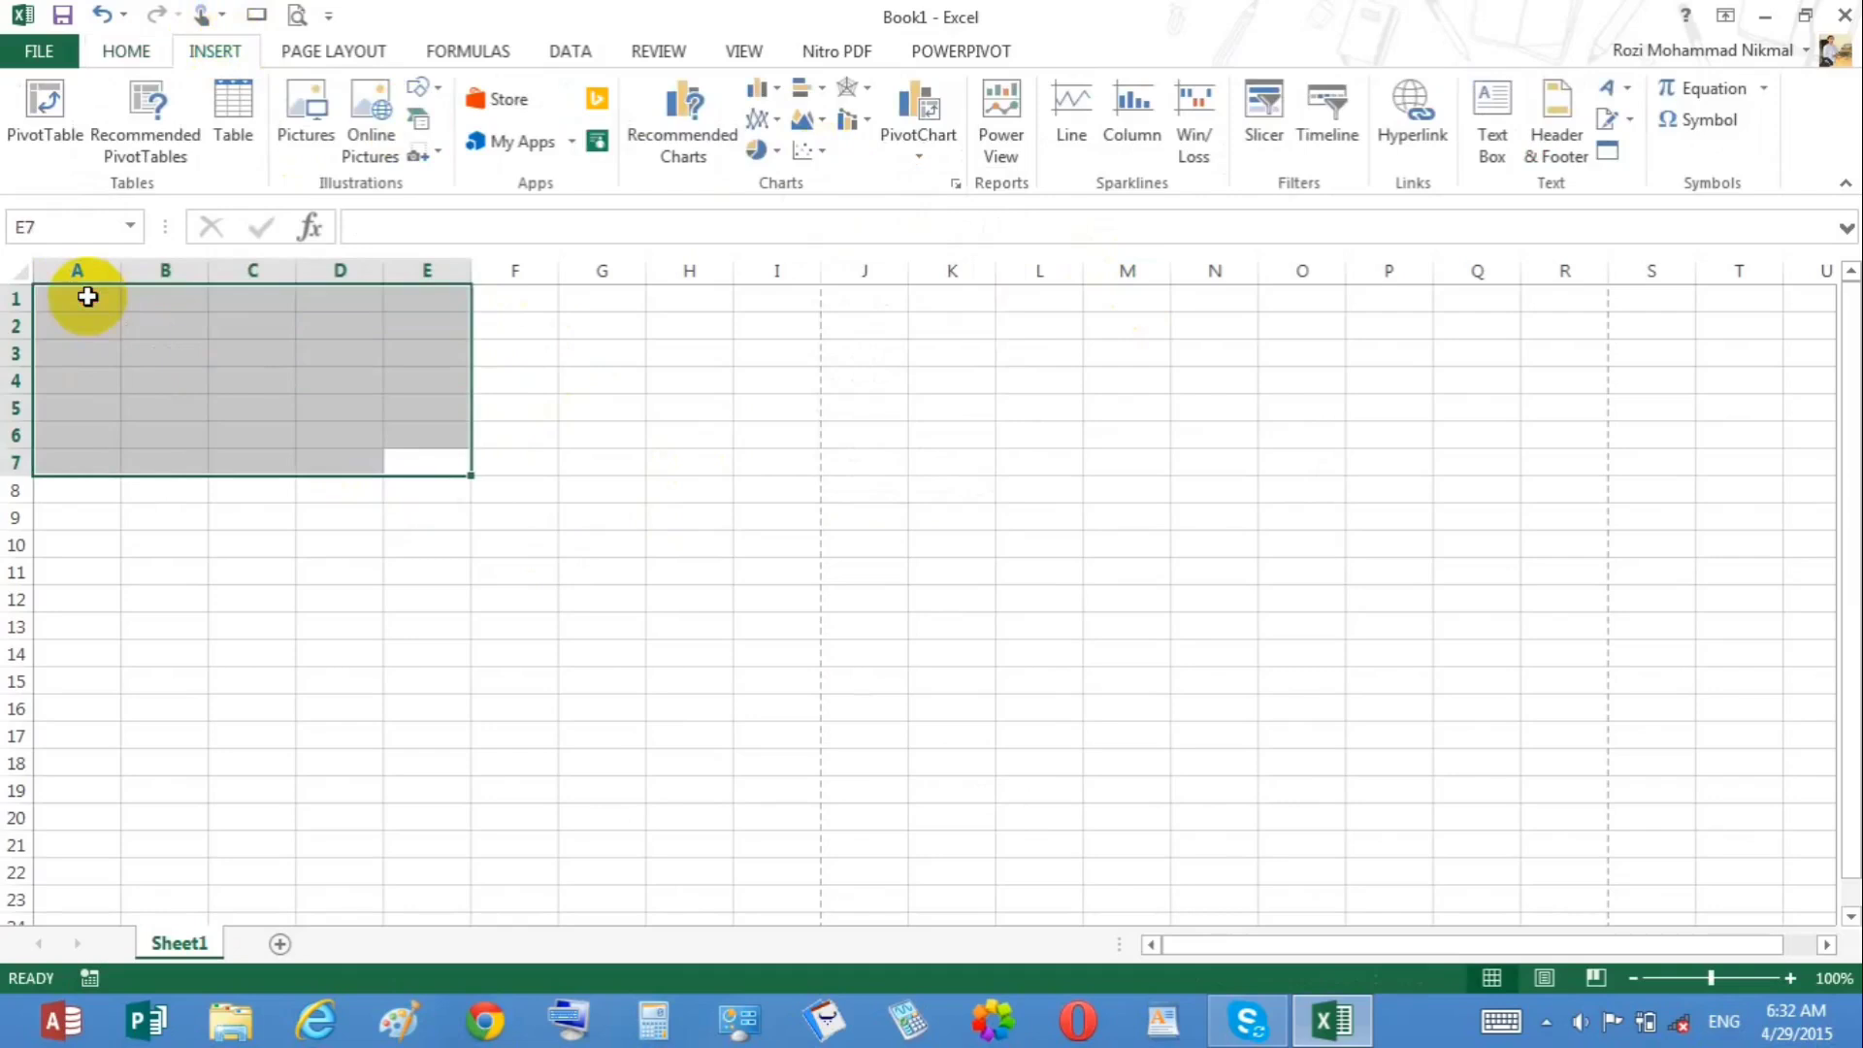
pyautogui.click(184, 374)
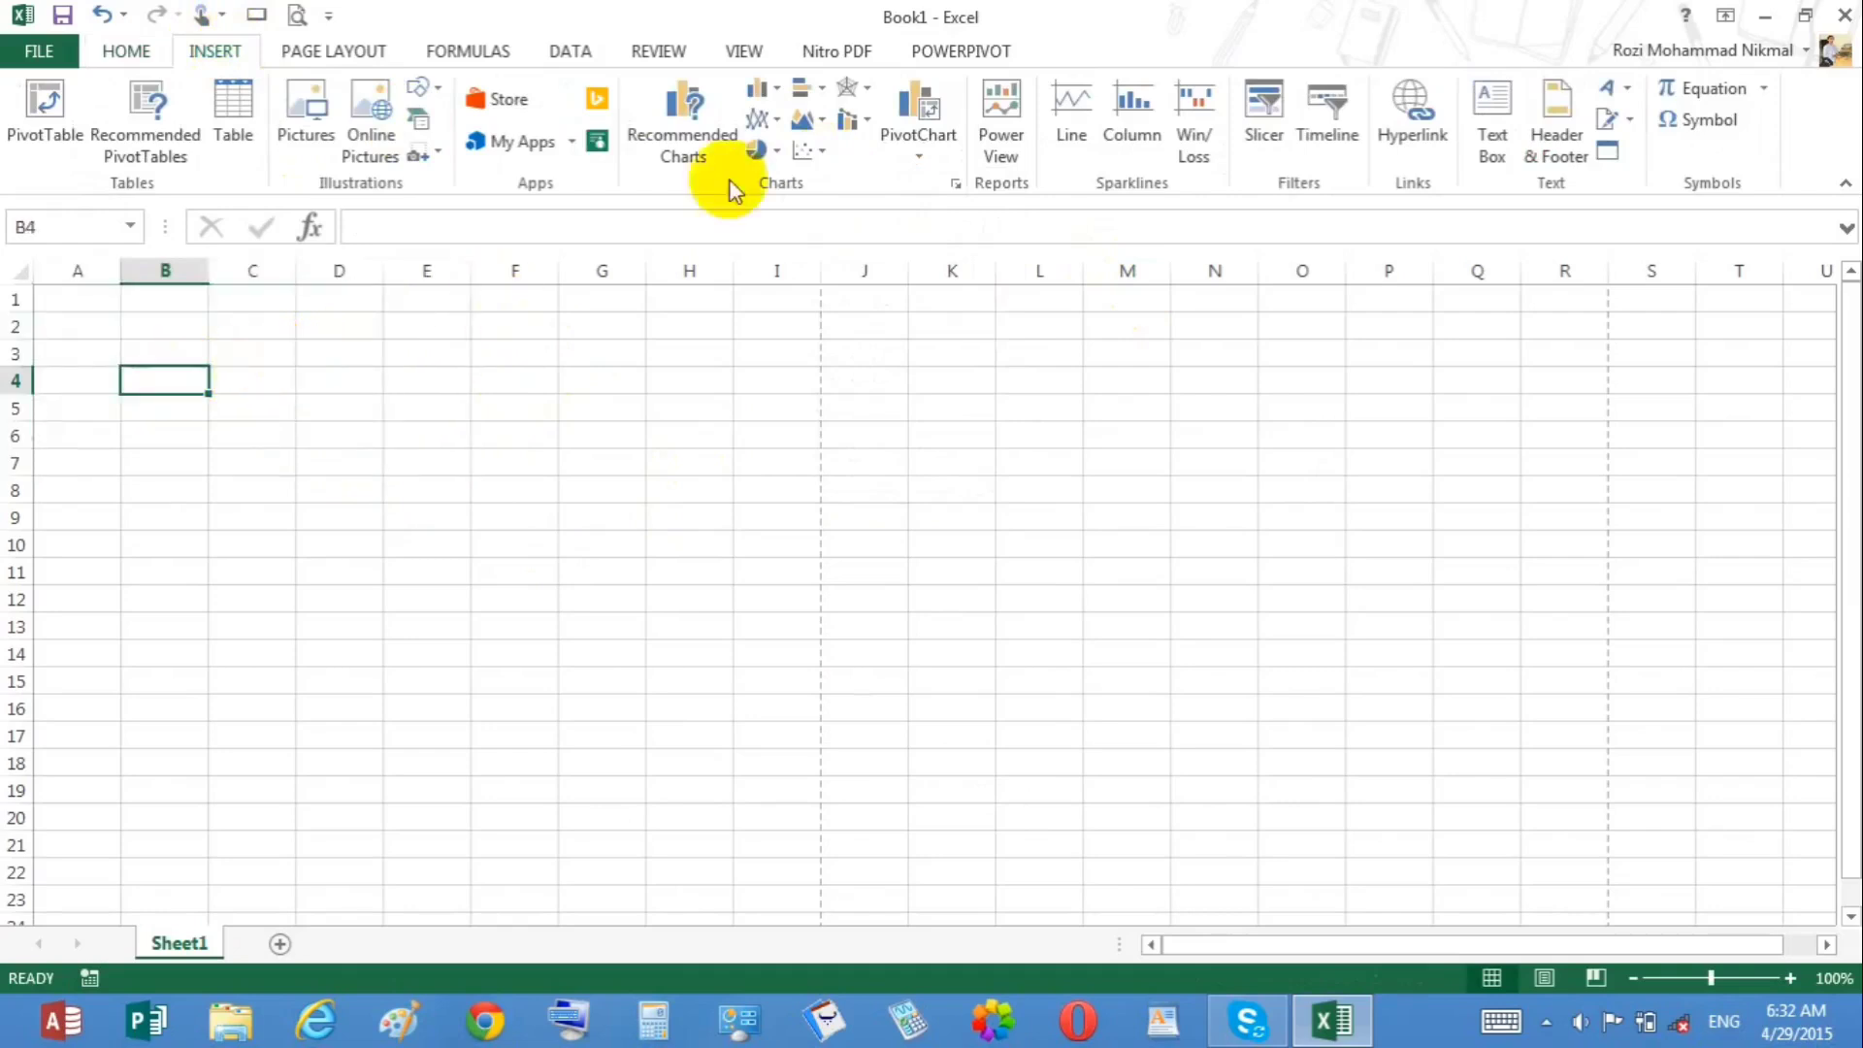
# Step: Open the scatter and bubble chart gallery and close it without inserting a chart
pyautogui.click(815, 150)
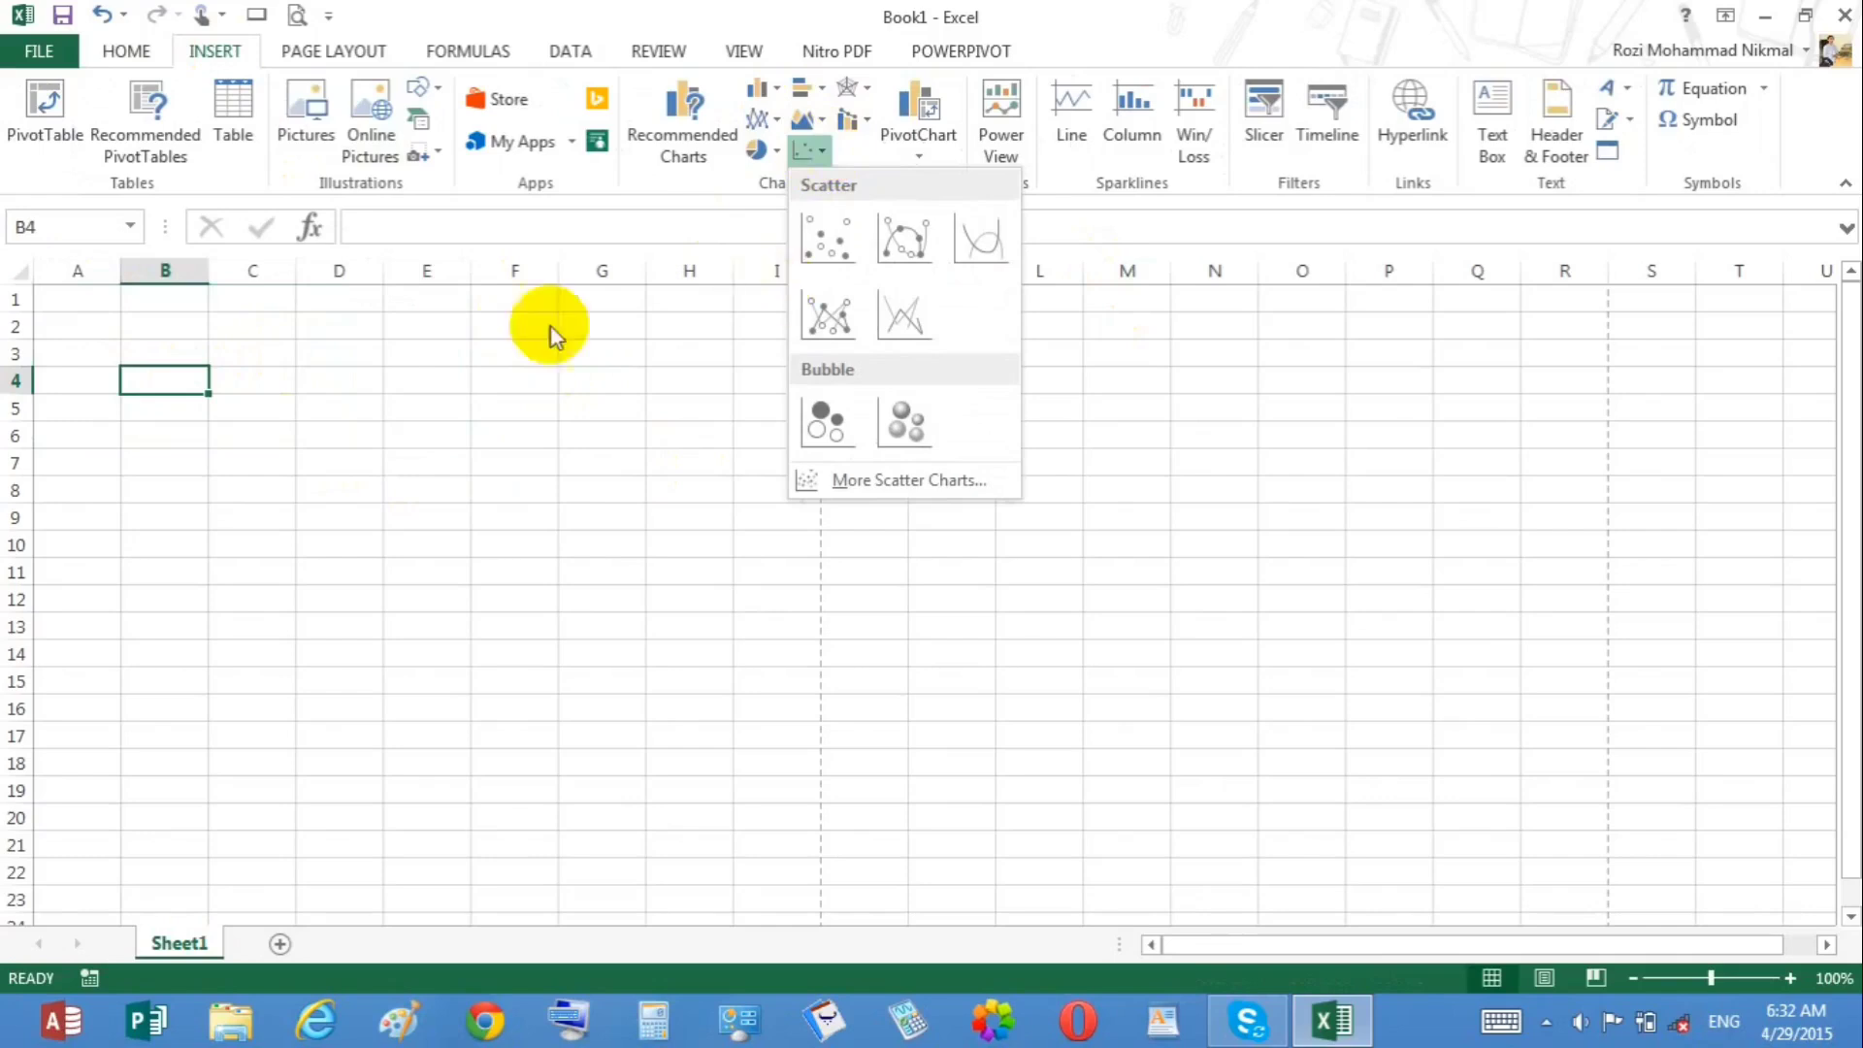
pyautogui.click(250, 387)
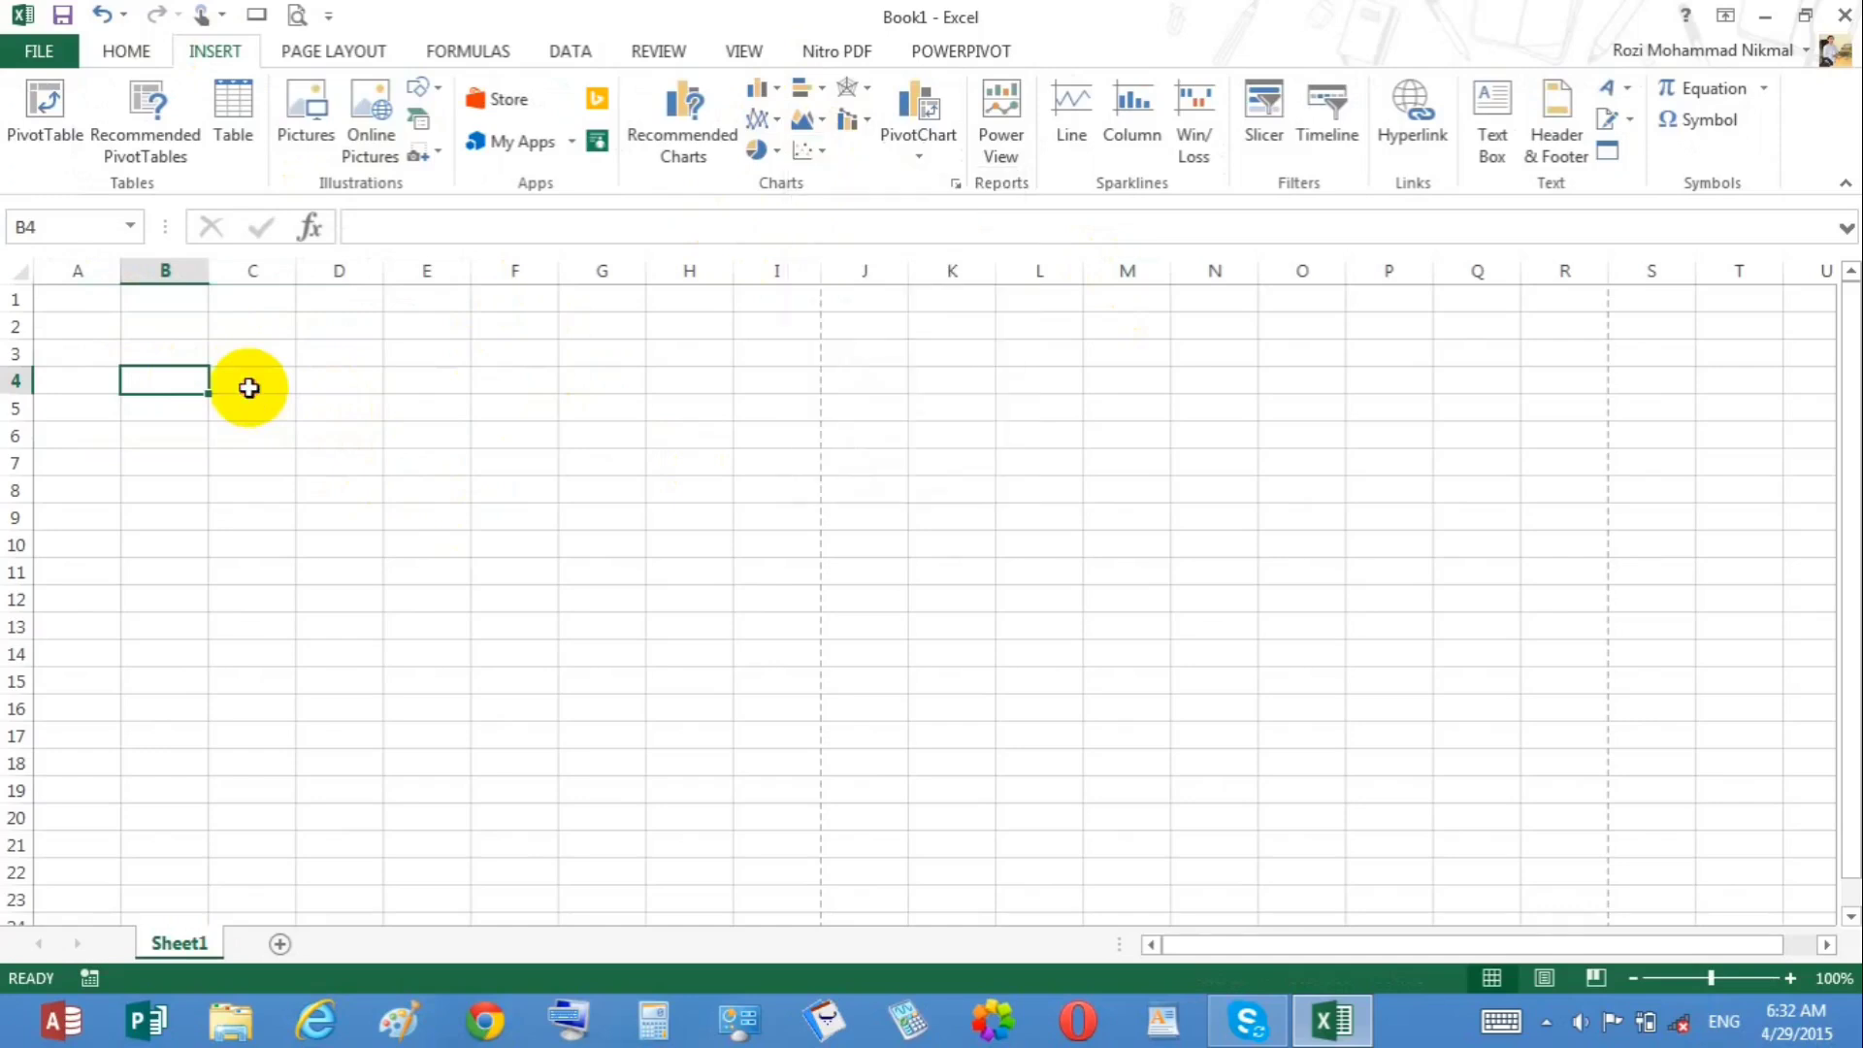
# Step: Enter the column headers x in B4 and y in C4
pyautogui.write('x')
pyautogui.click(249, 387)
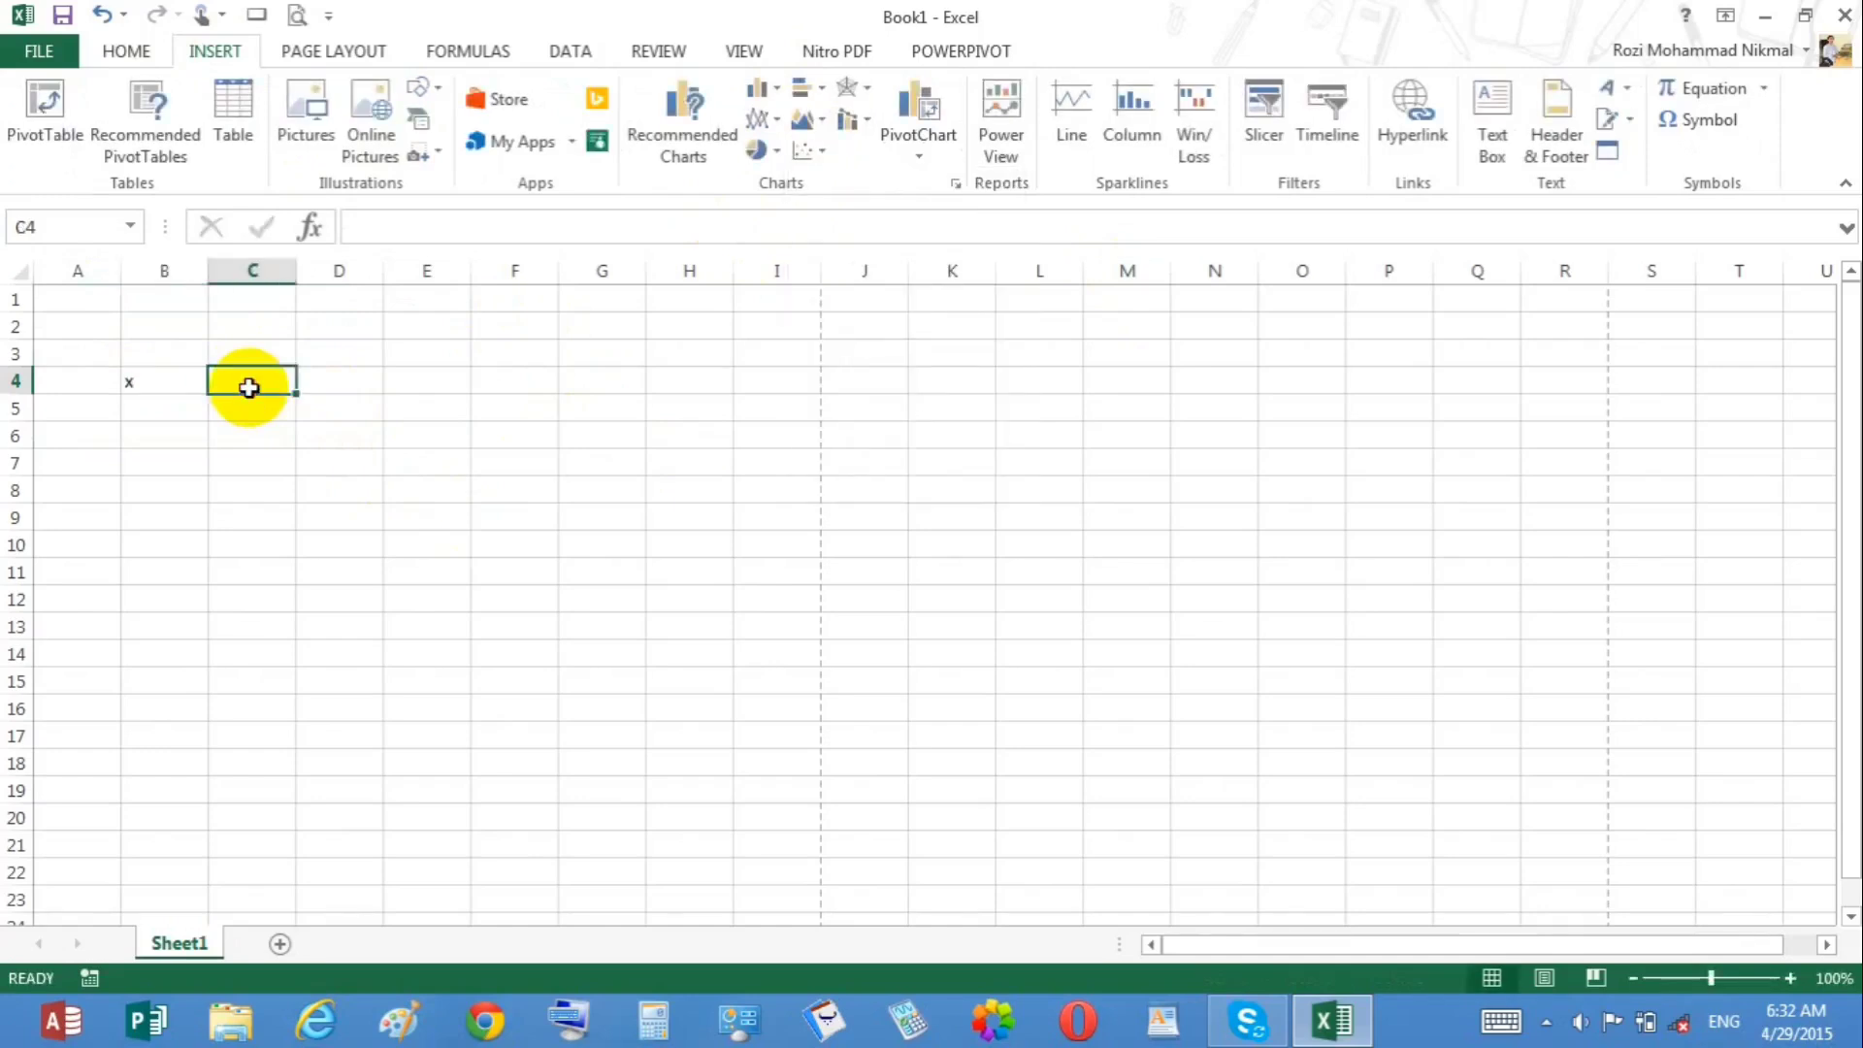
pyautogui.write('y')
pyautogui.press('Return')
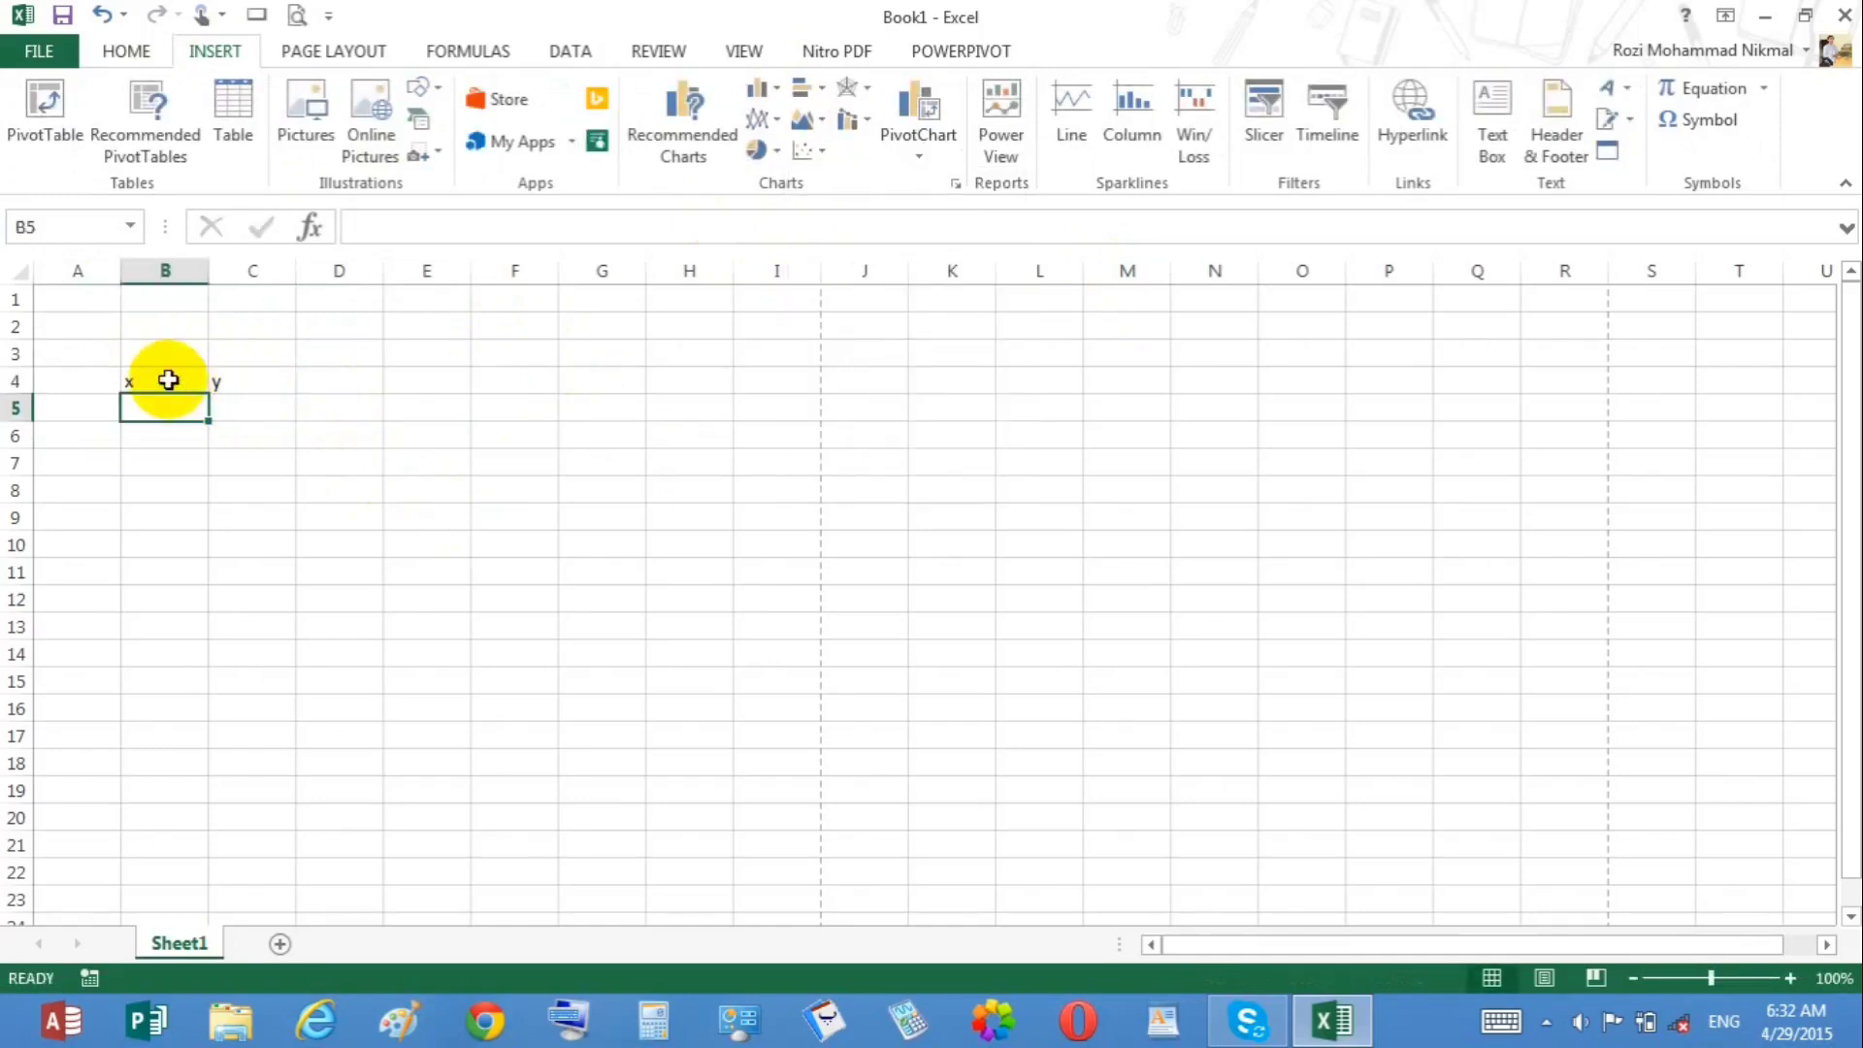
# Step: Enter the formula =B5^2 in C5 and fill it down to C11
pyautogui.click(259, 415)
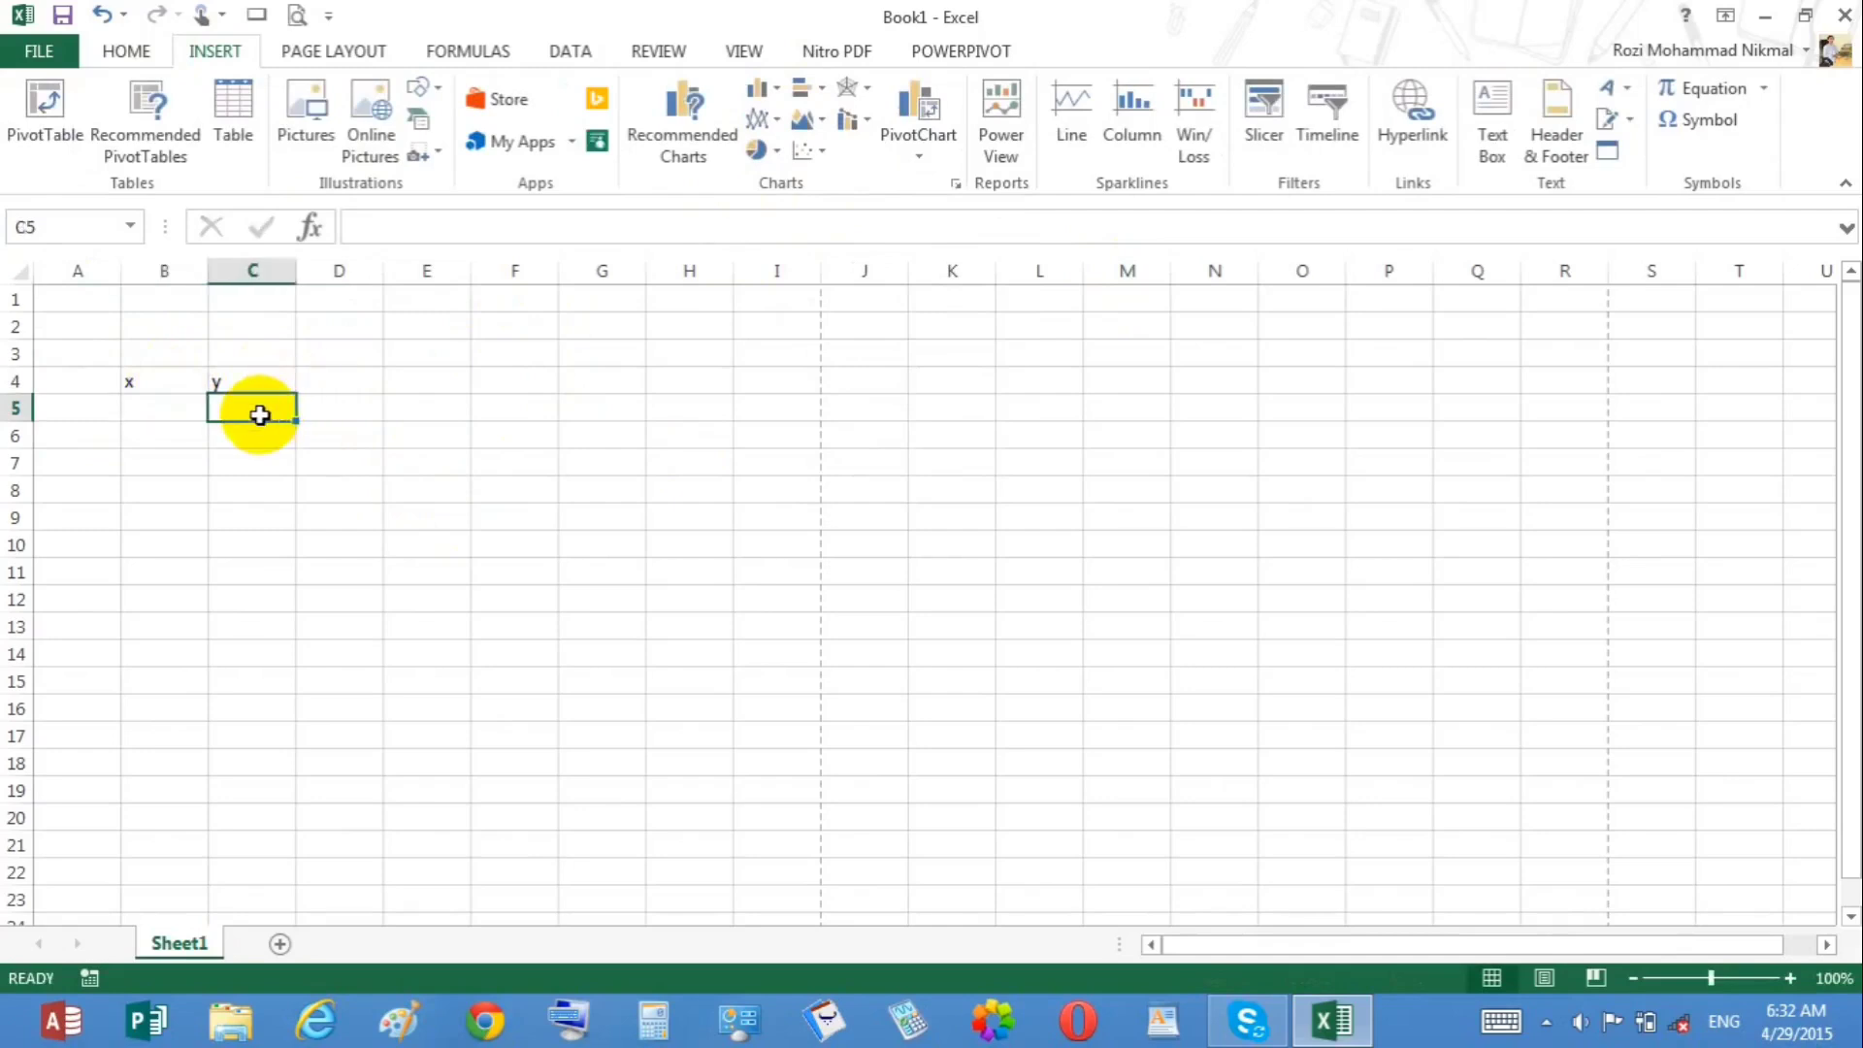
pyautogui.write('=')
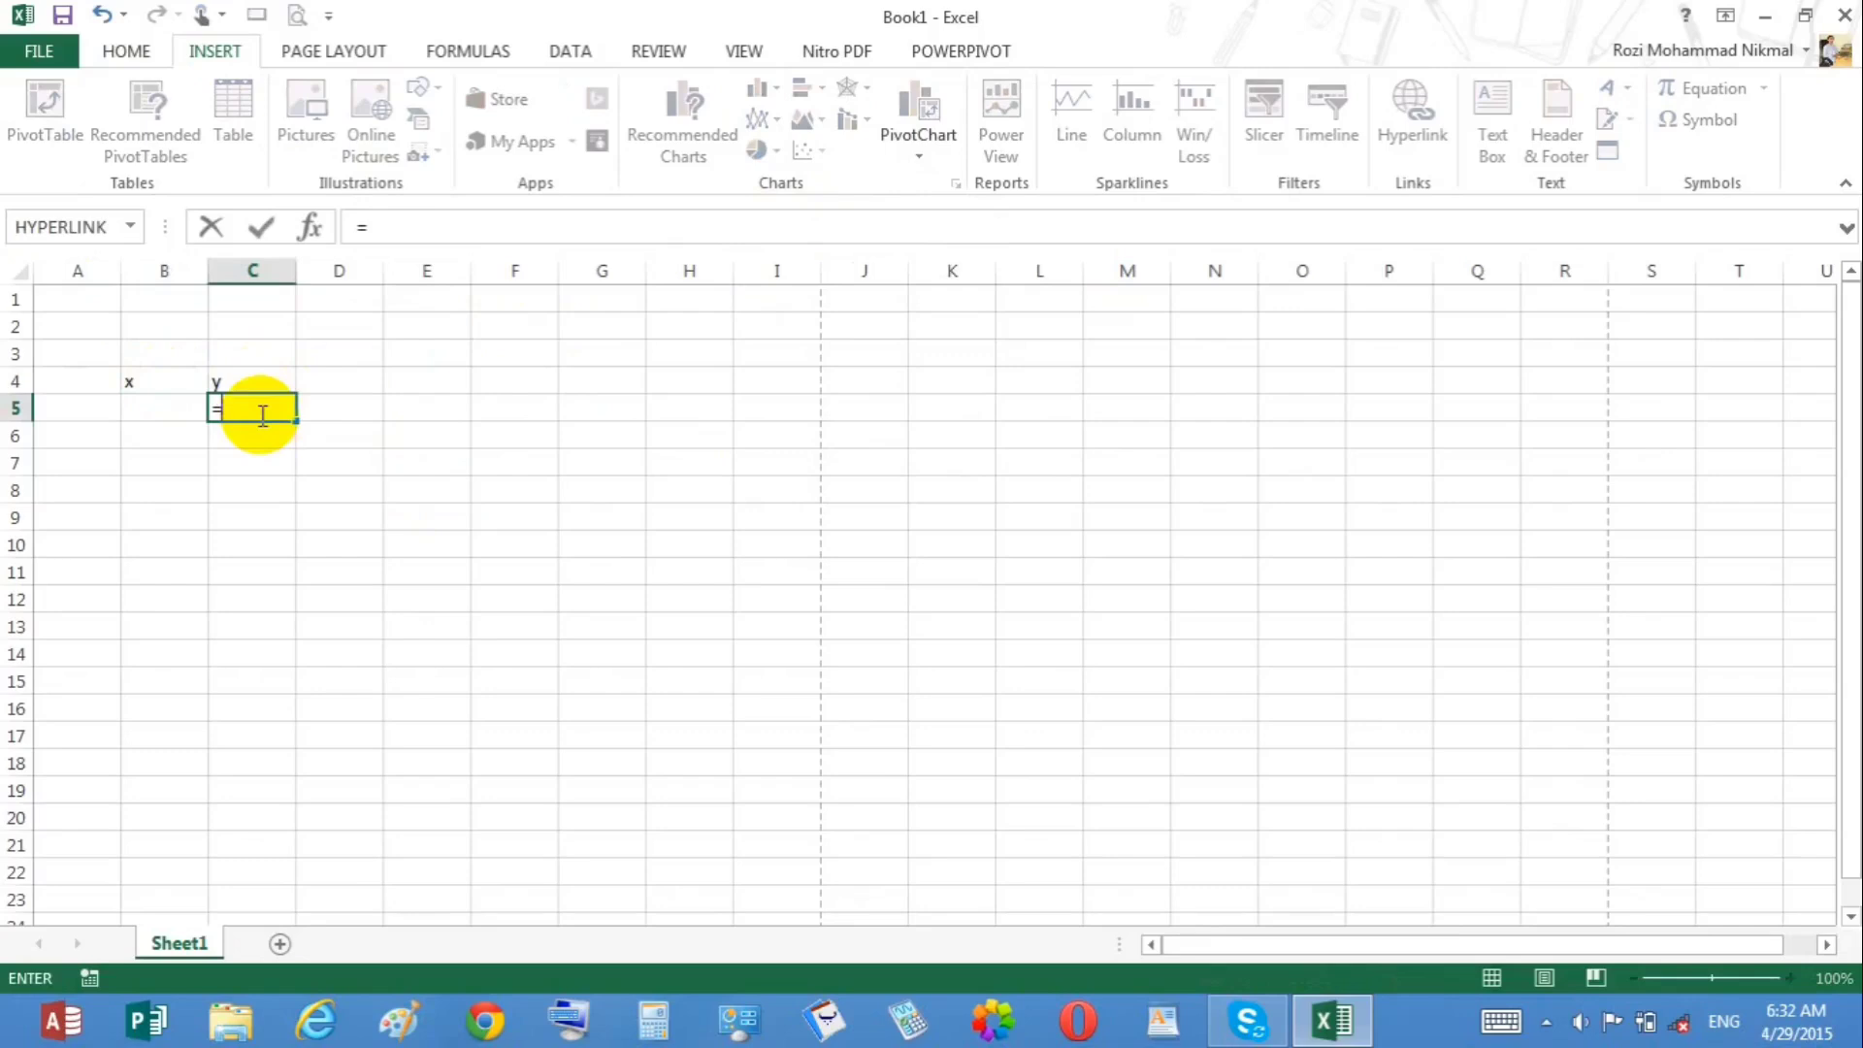
pyautogui.click(157, 407)
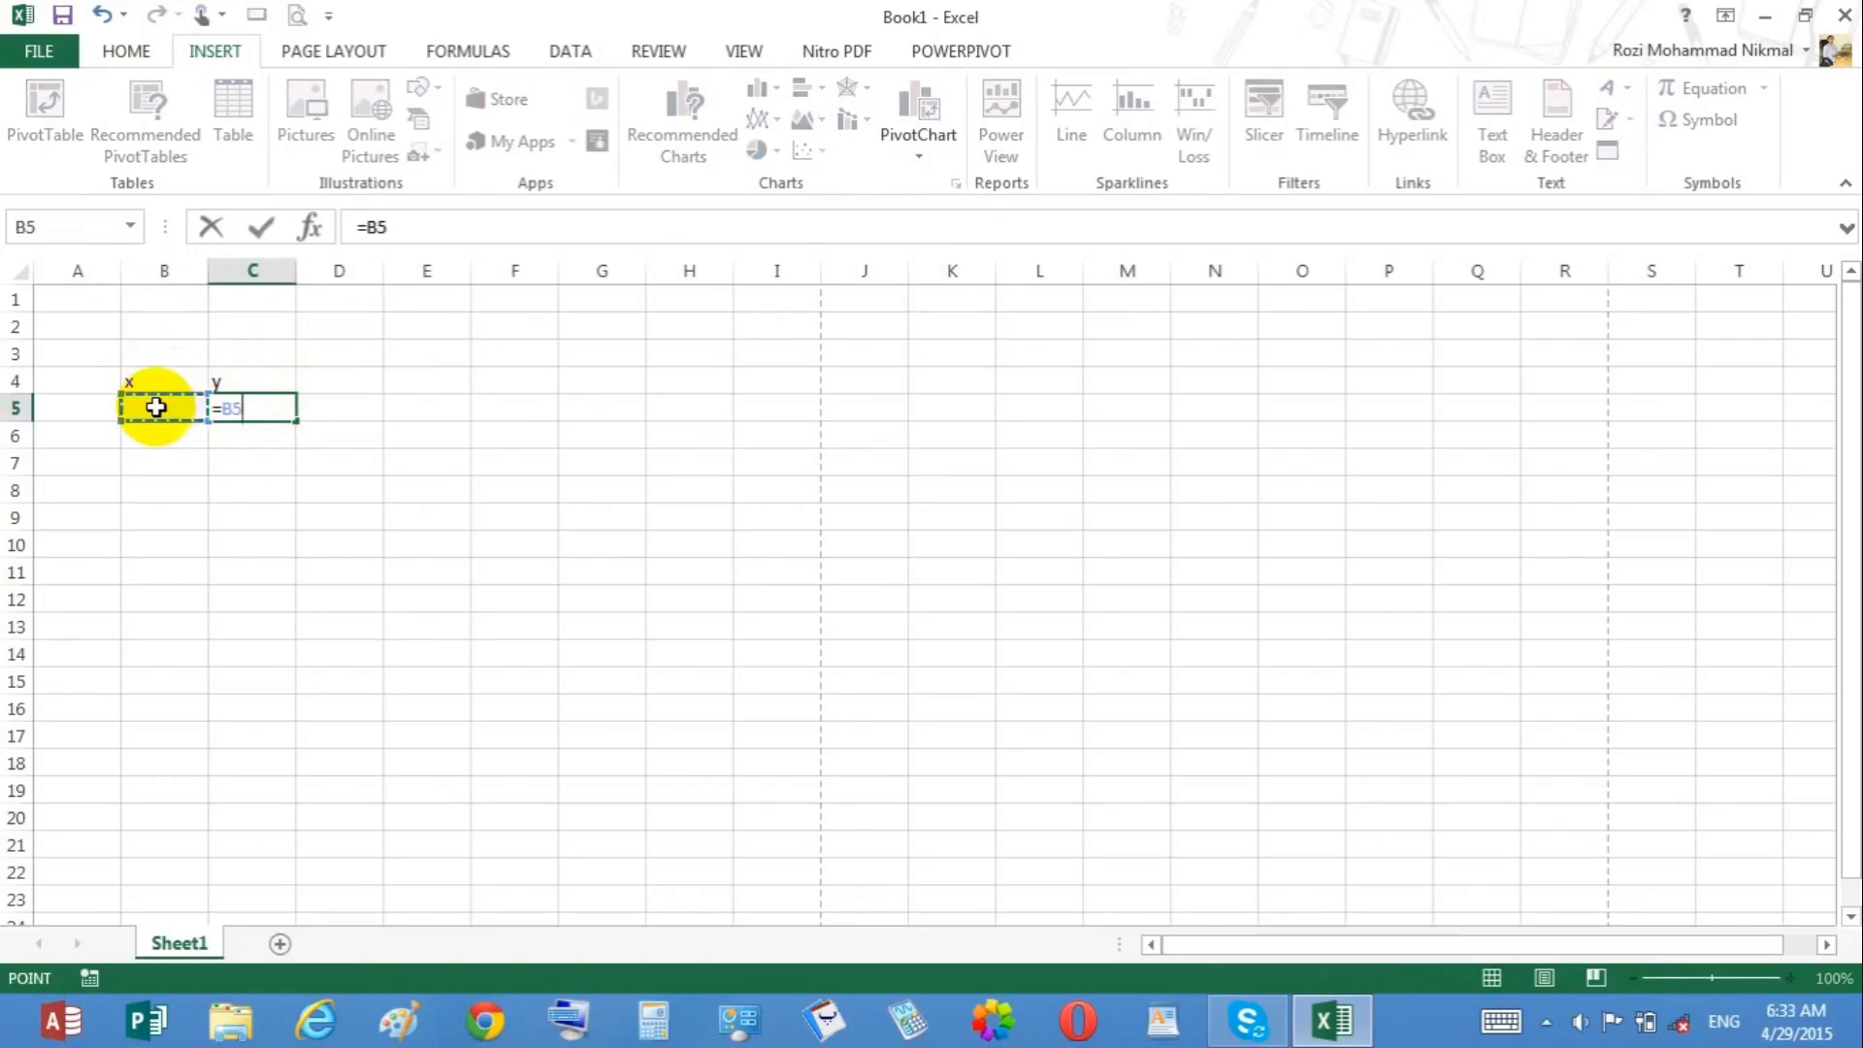
pyautogui.write('^2')
pyautogui.press('Return')
pyautogui.click(224, 407)
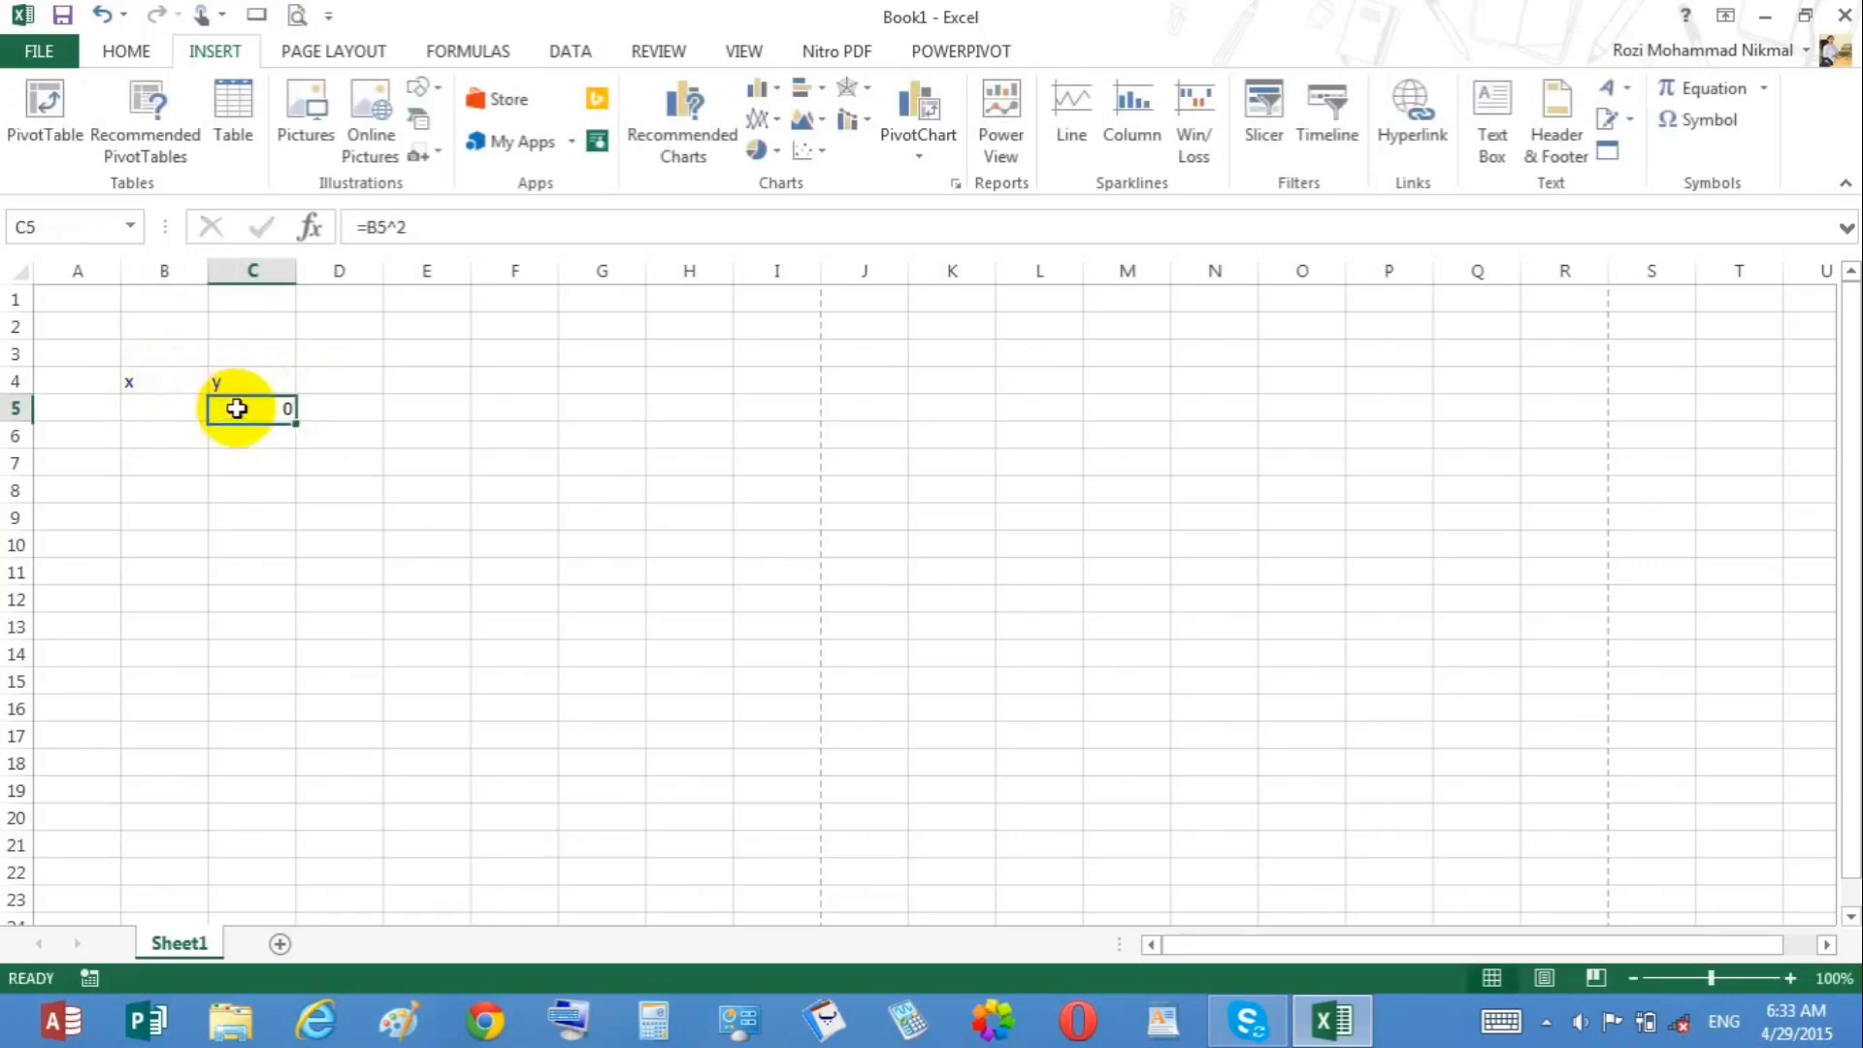
pyautogui.moveTo(295, 420); pyautogui.dragTo(275, 599)
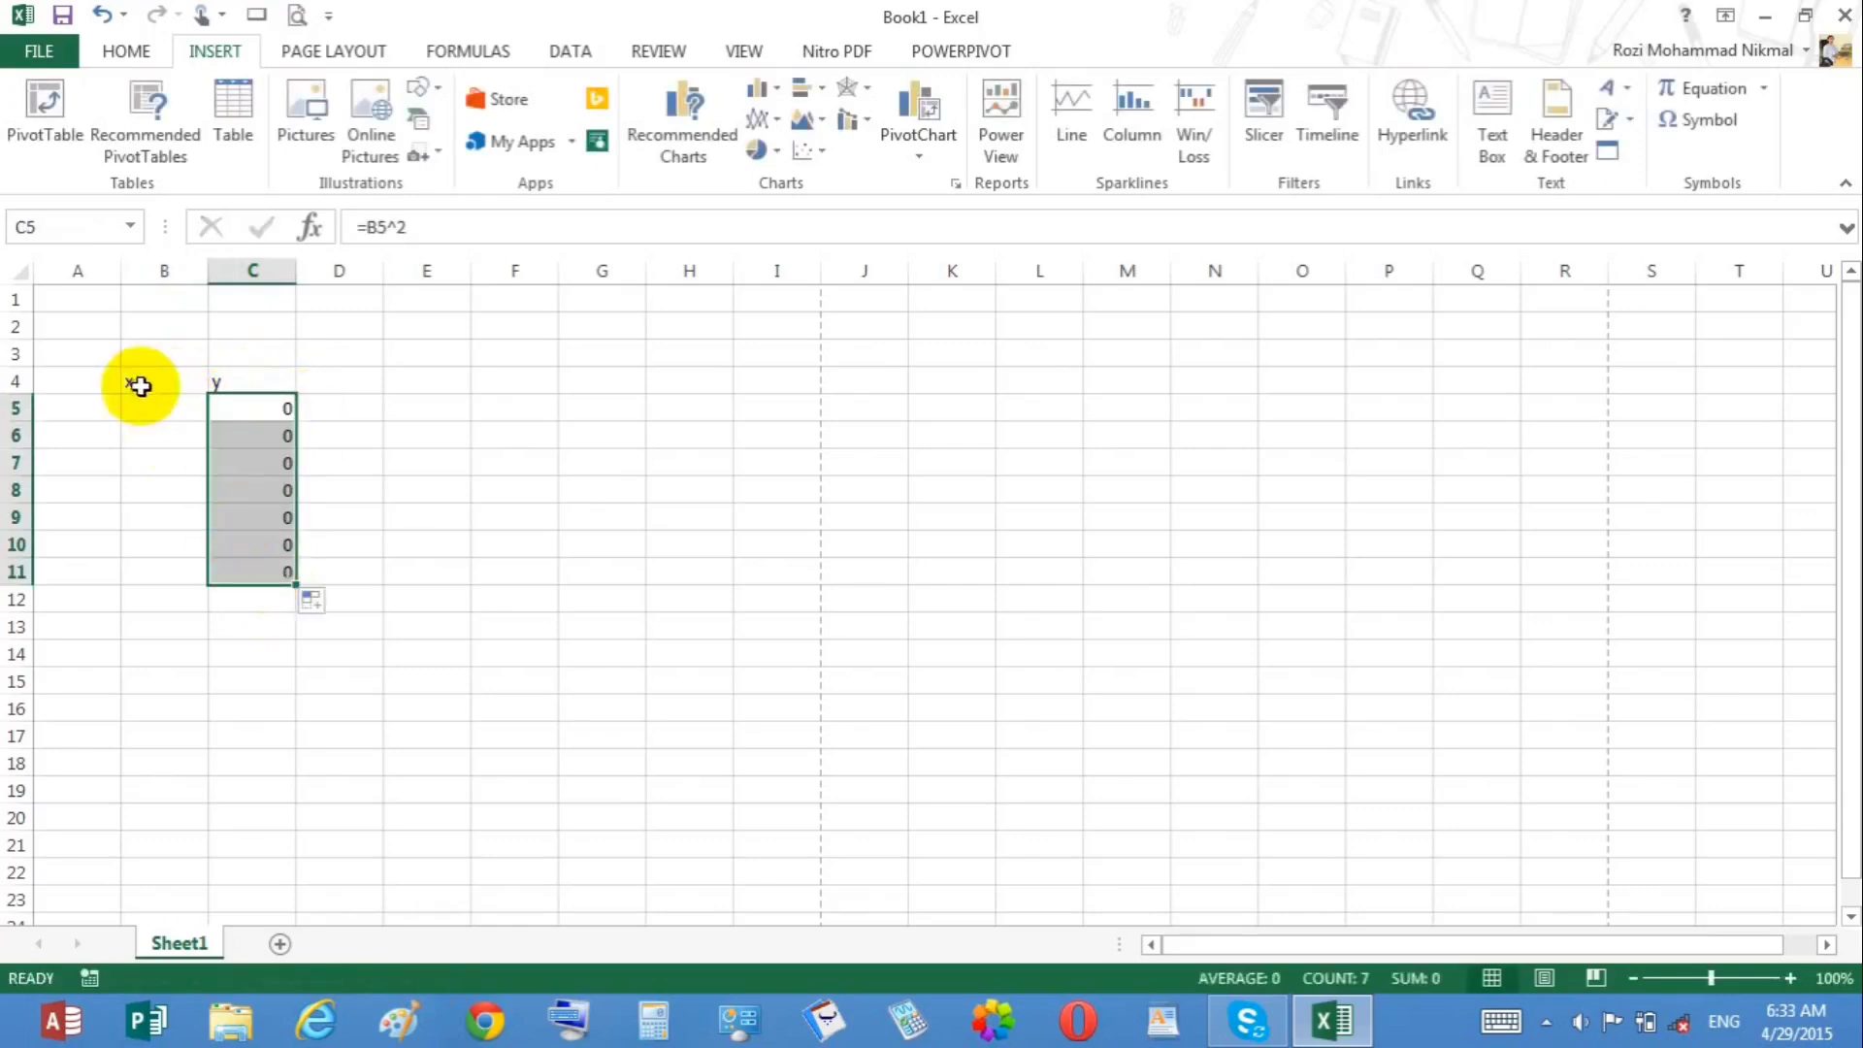
# Step: Enter the x values -3, -2, -1, 0, 1, 2 and 3 in B5:B11
pyautogui.click(149, 407)
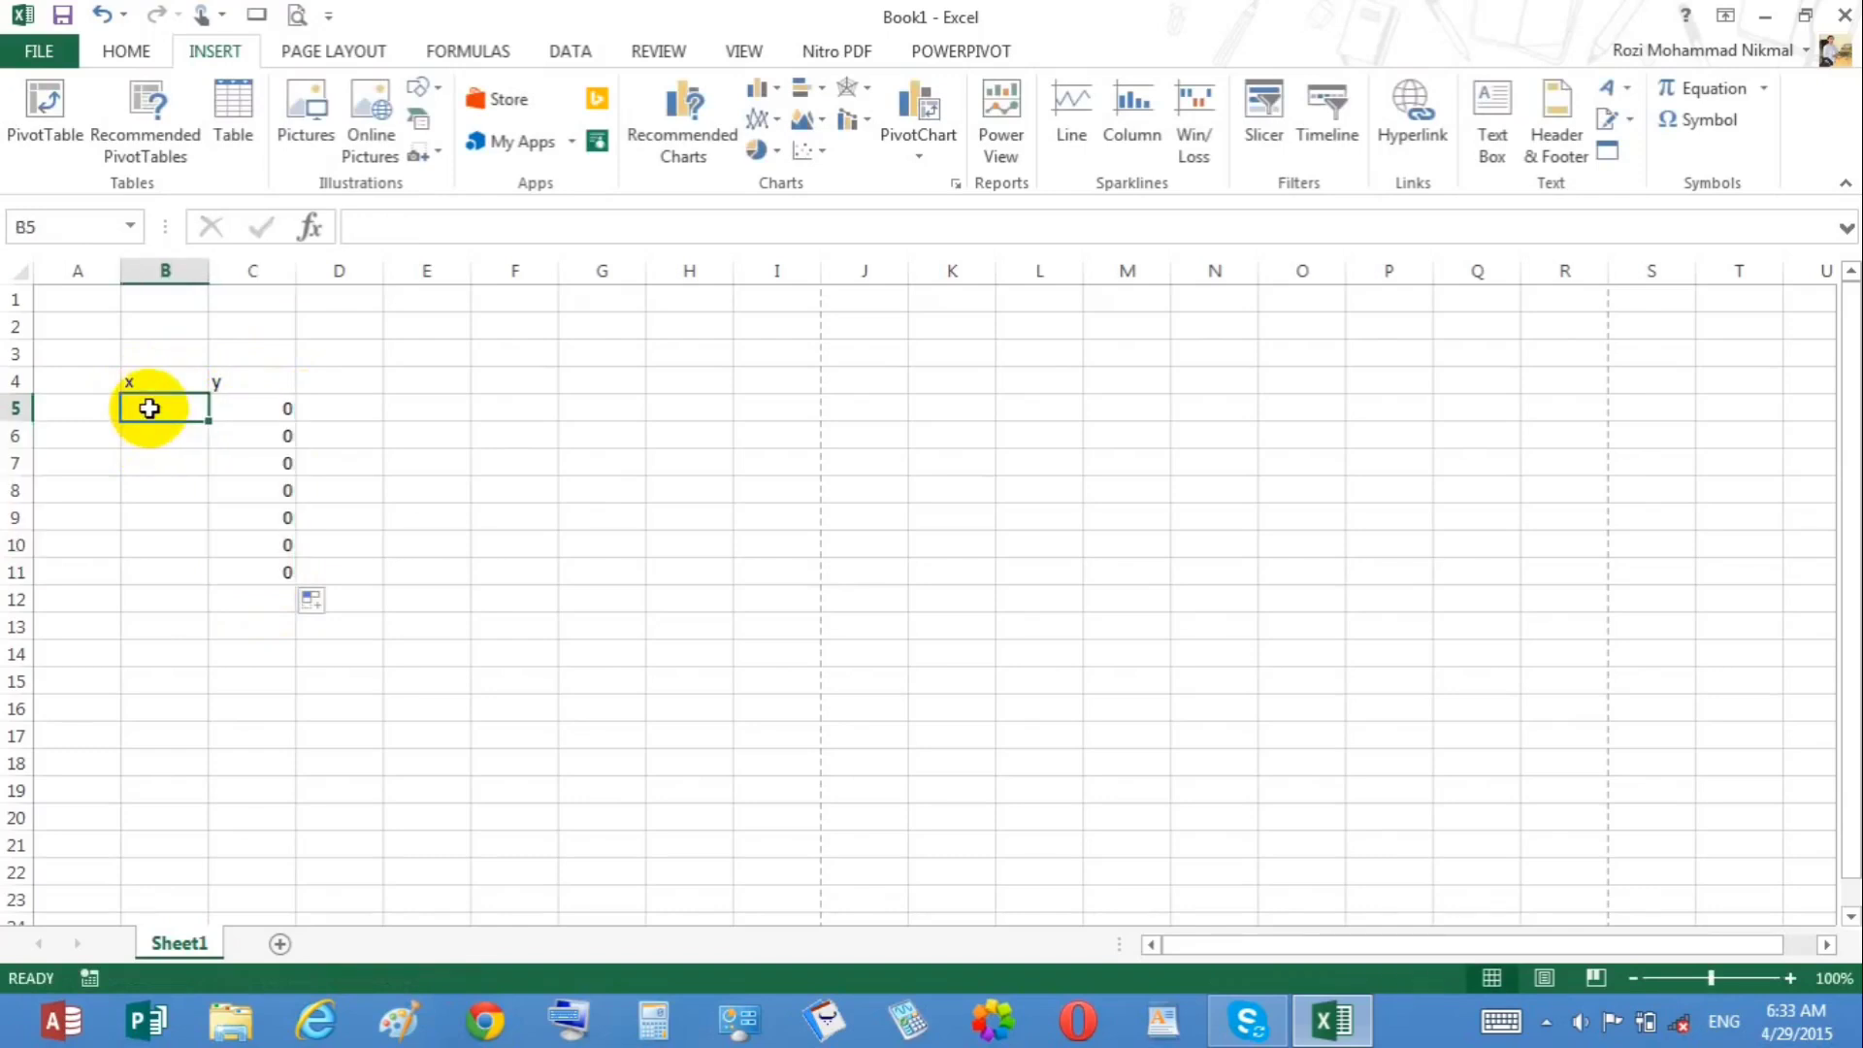
pyautogui.write('-2')
pyautogui.press('Return')
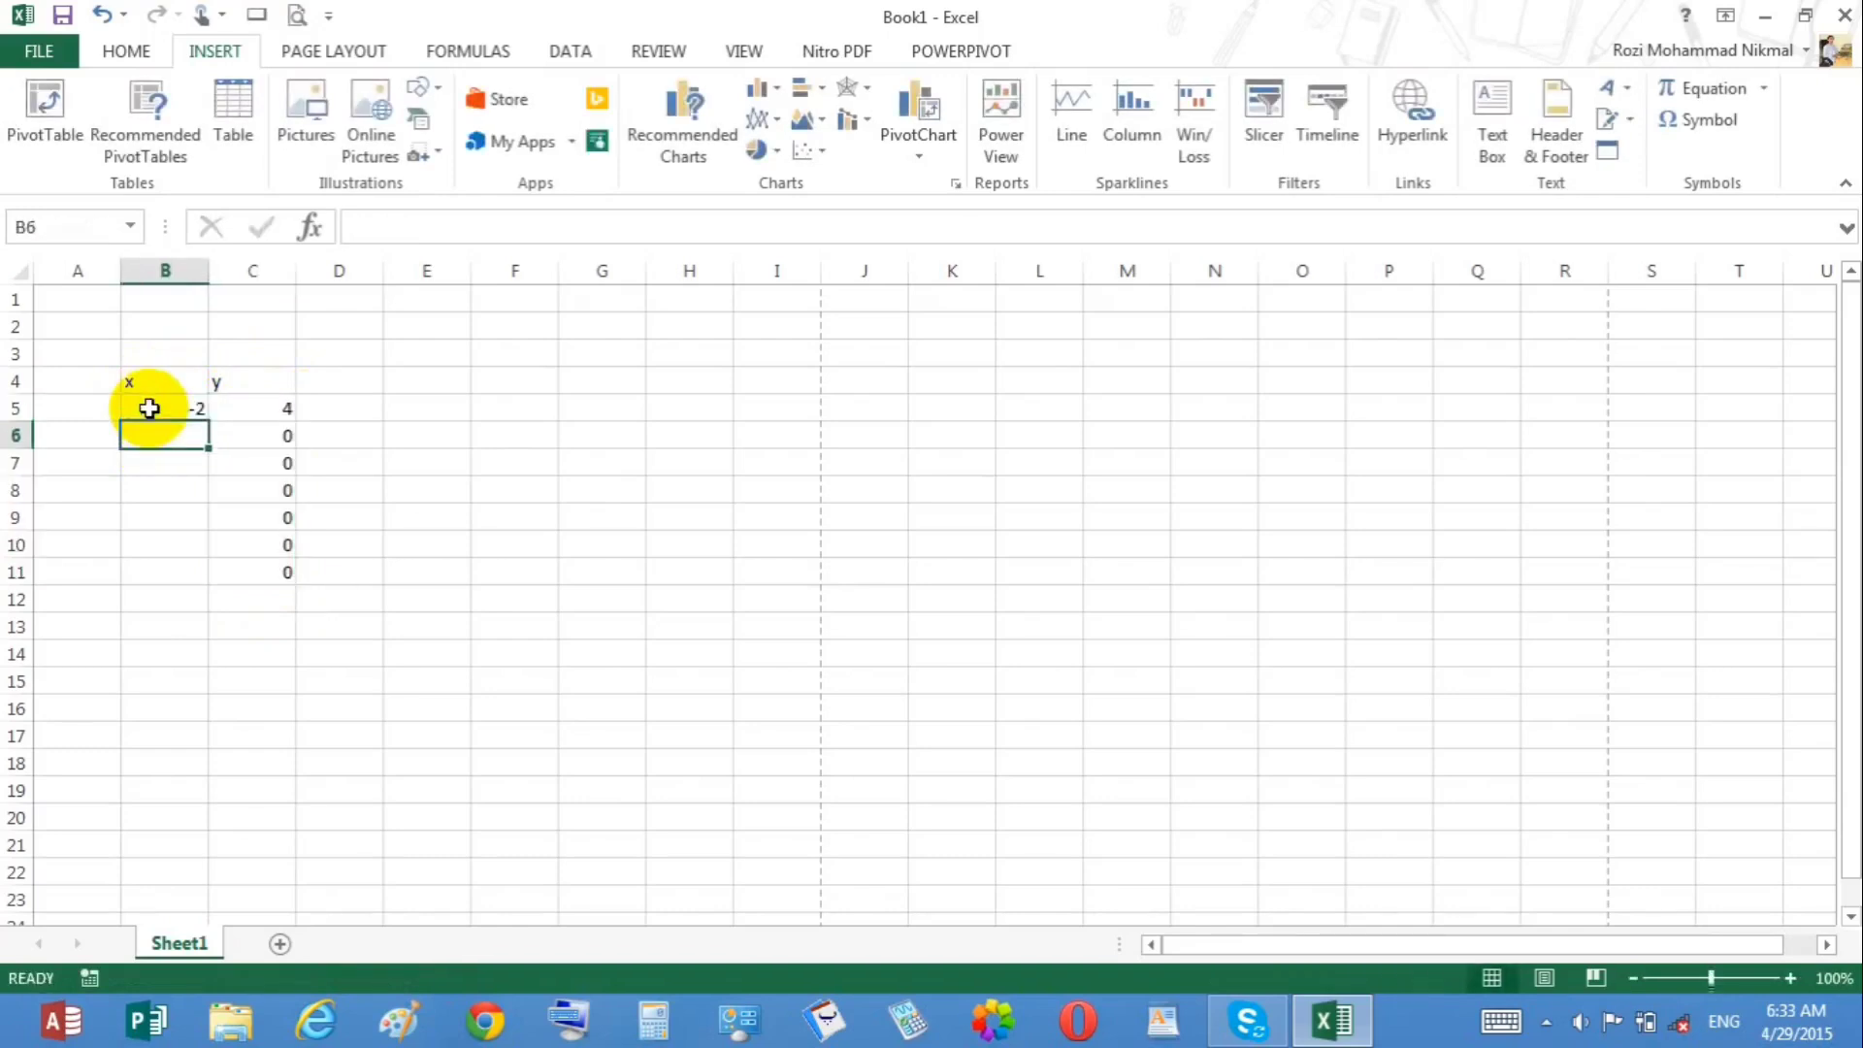
pyautogui.click(148, 408)
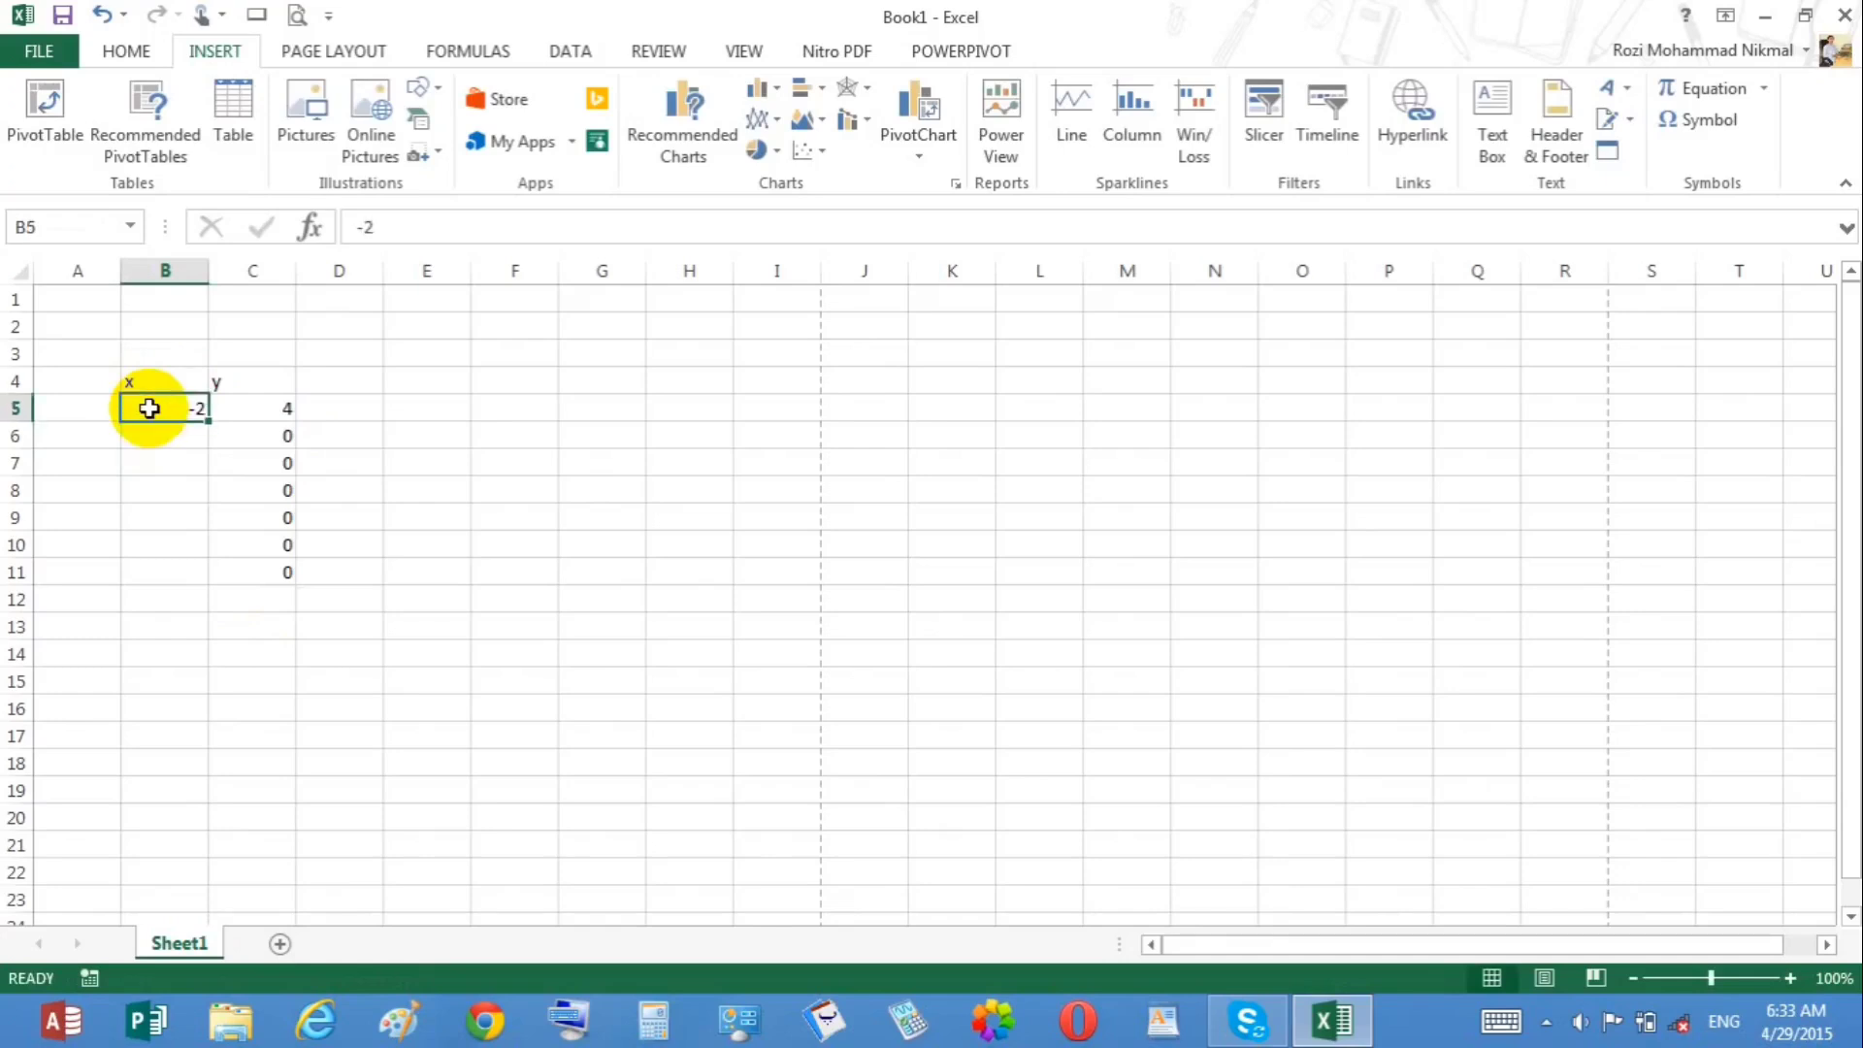
pyautogui.write('-')
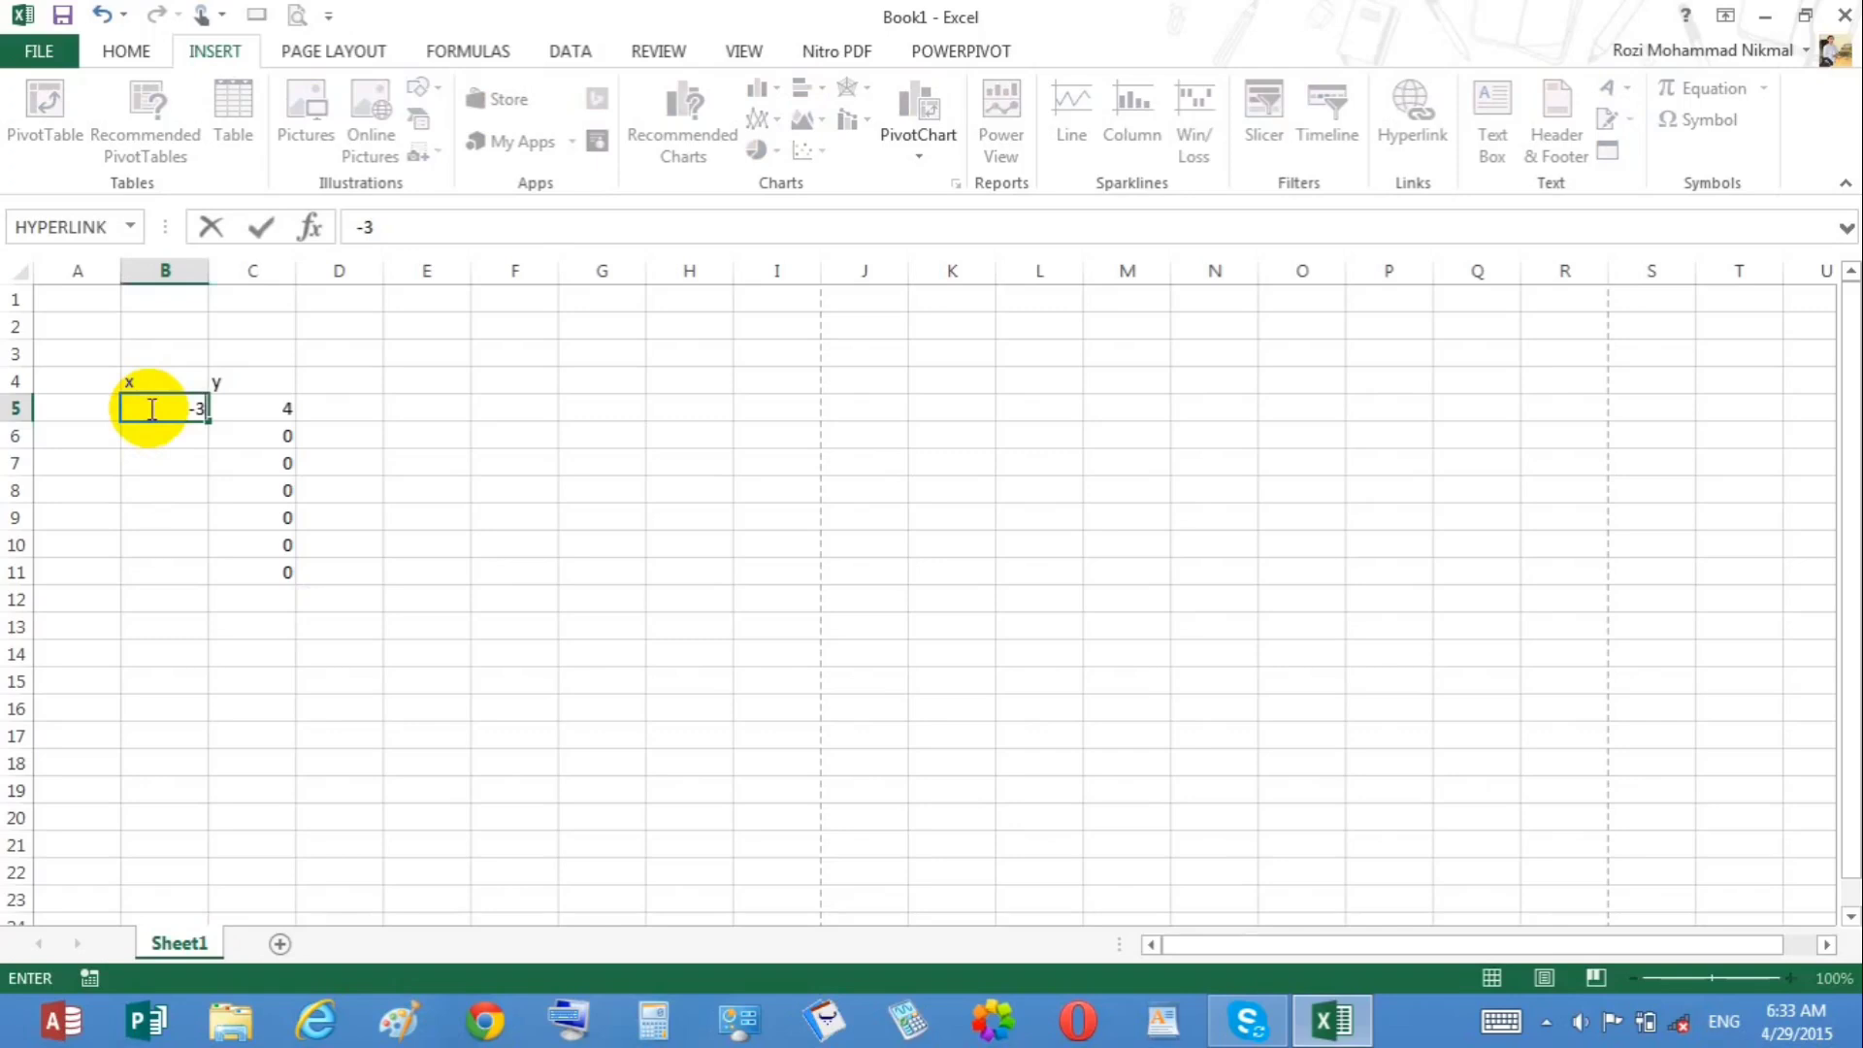
pyautogui.press('Return')
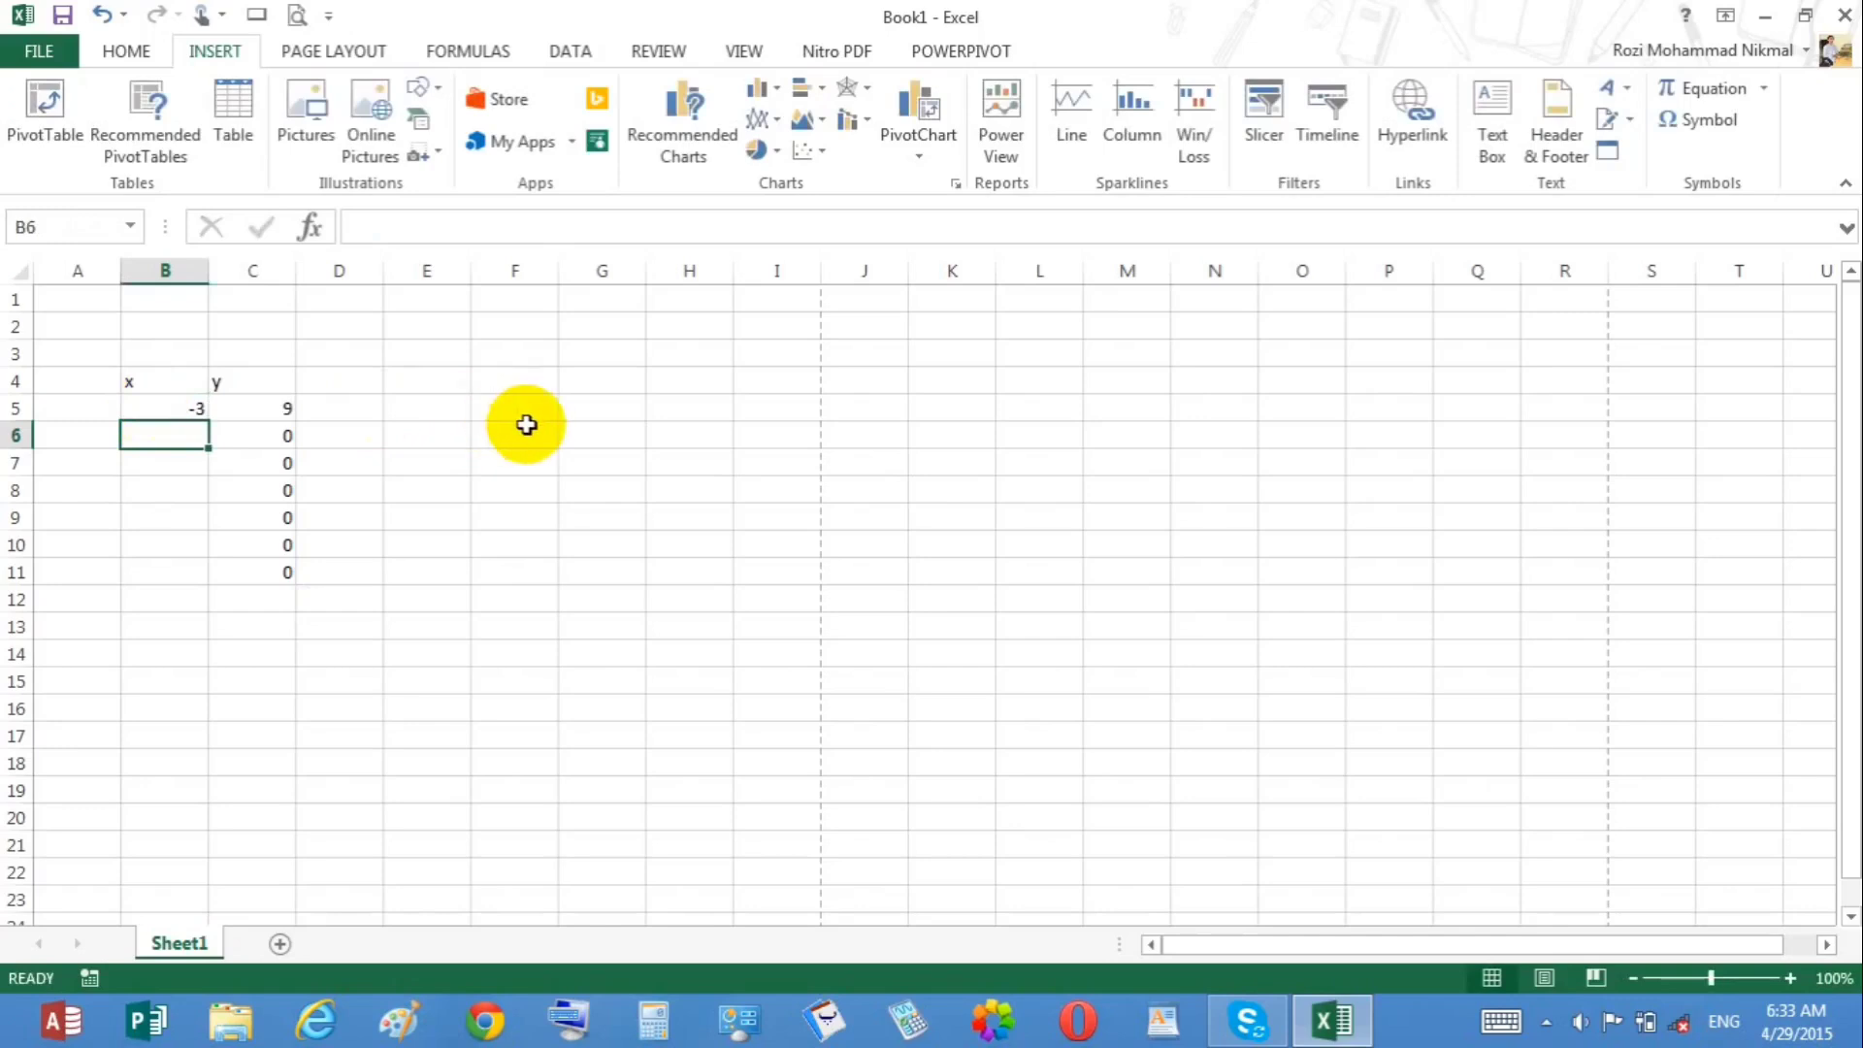
pyautogui.write('-2')
pyautogui.press('Return')
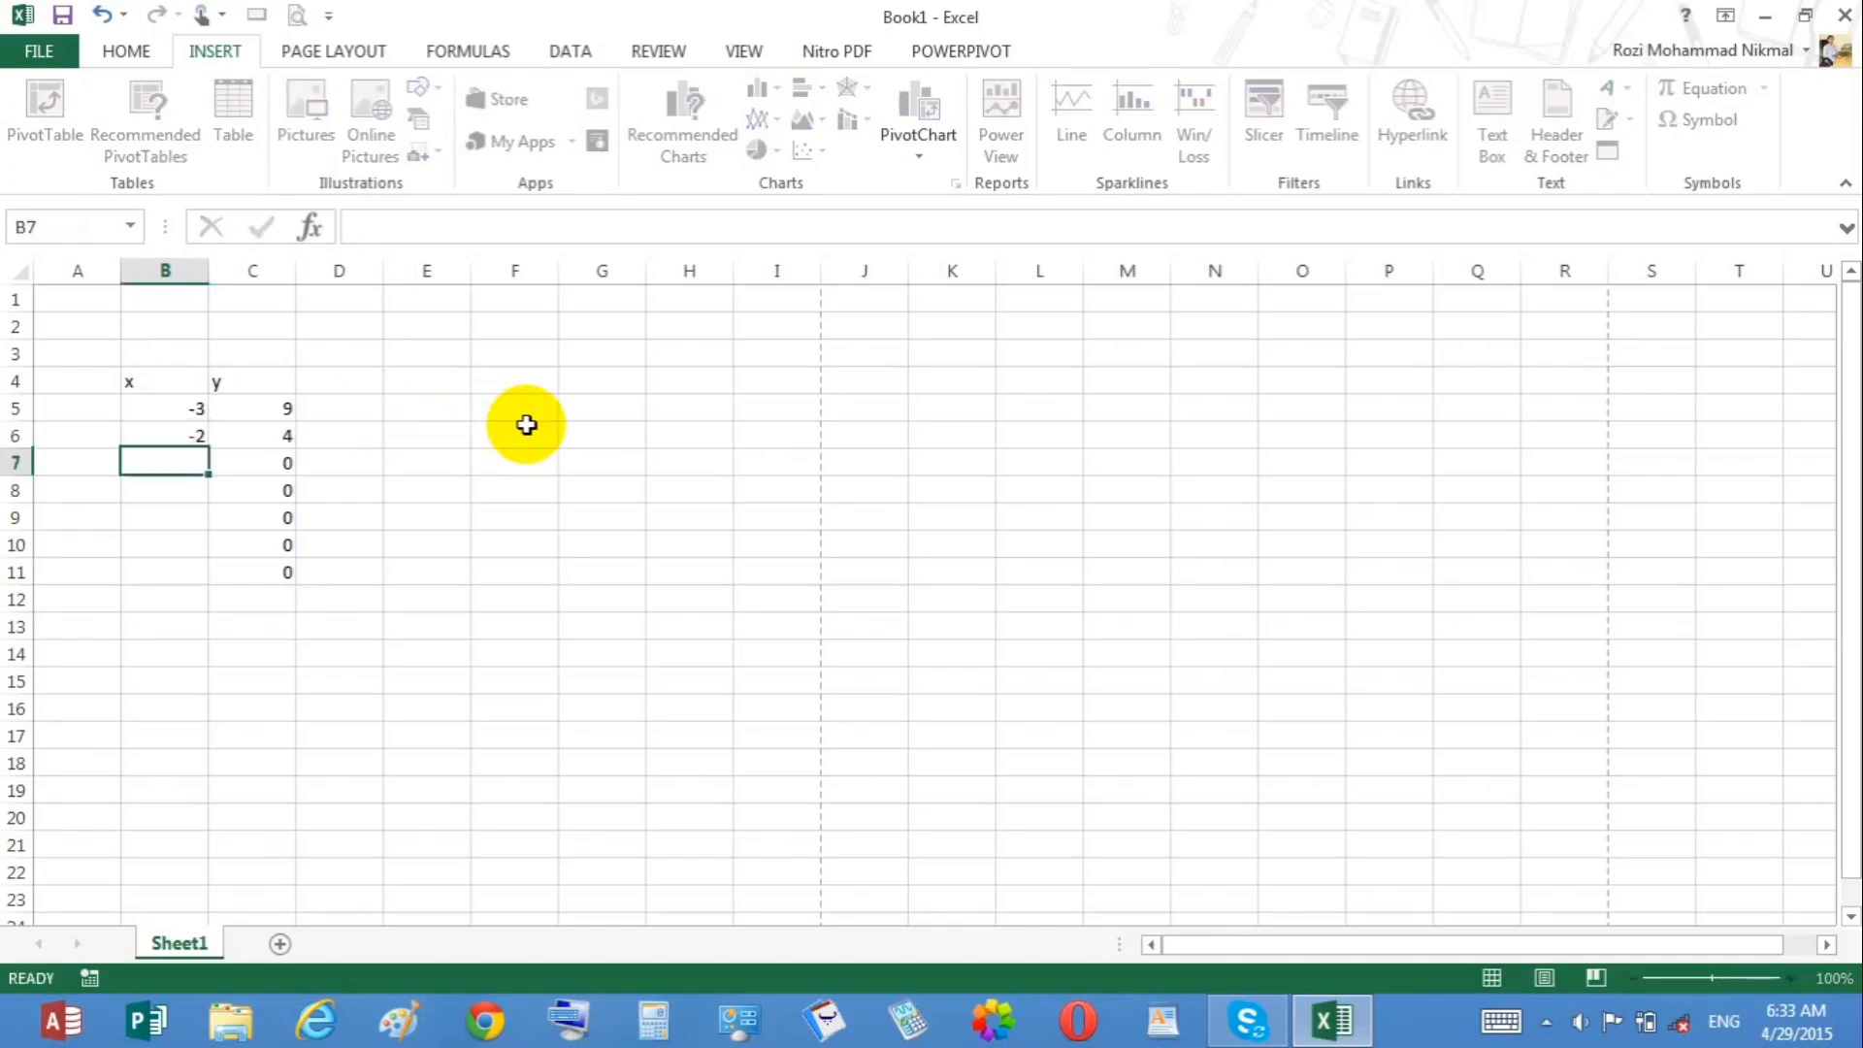
pyautogui.write('-1')
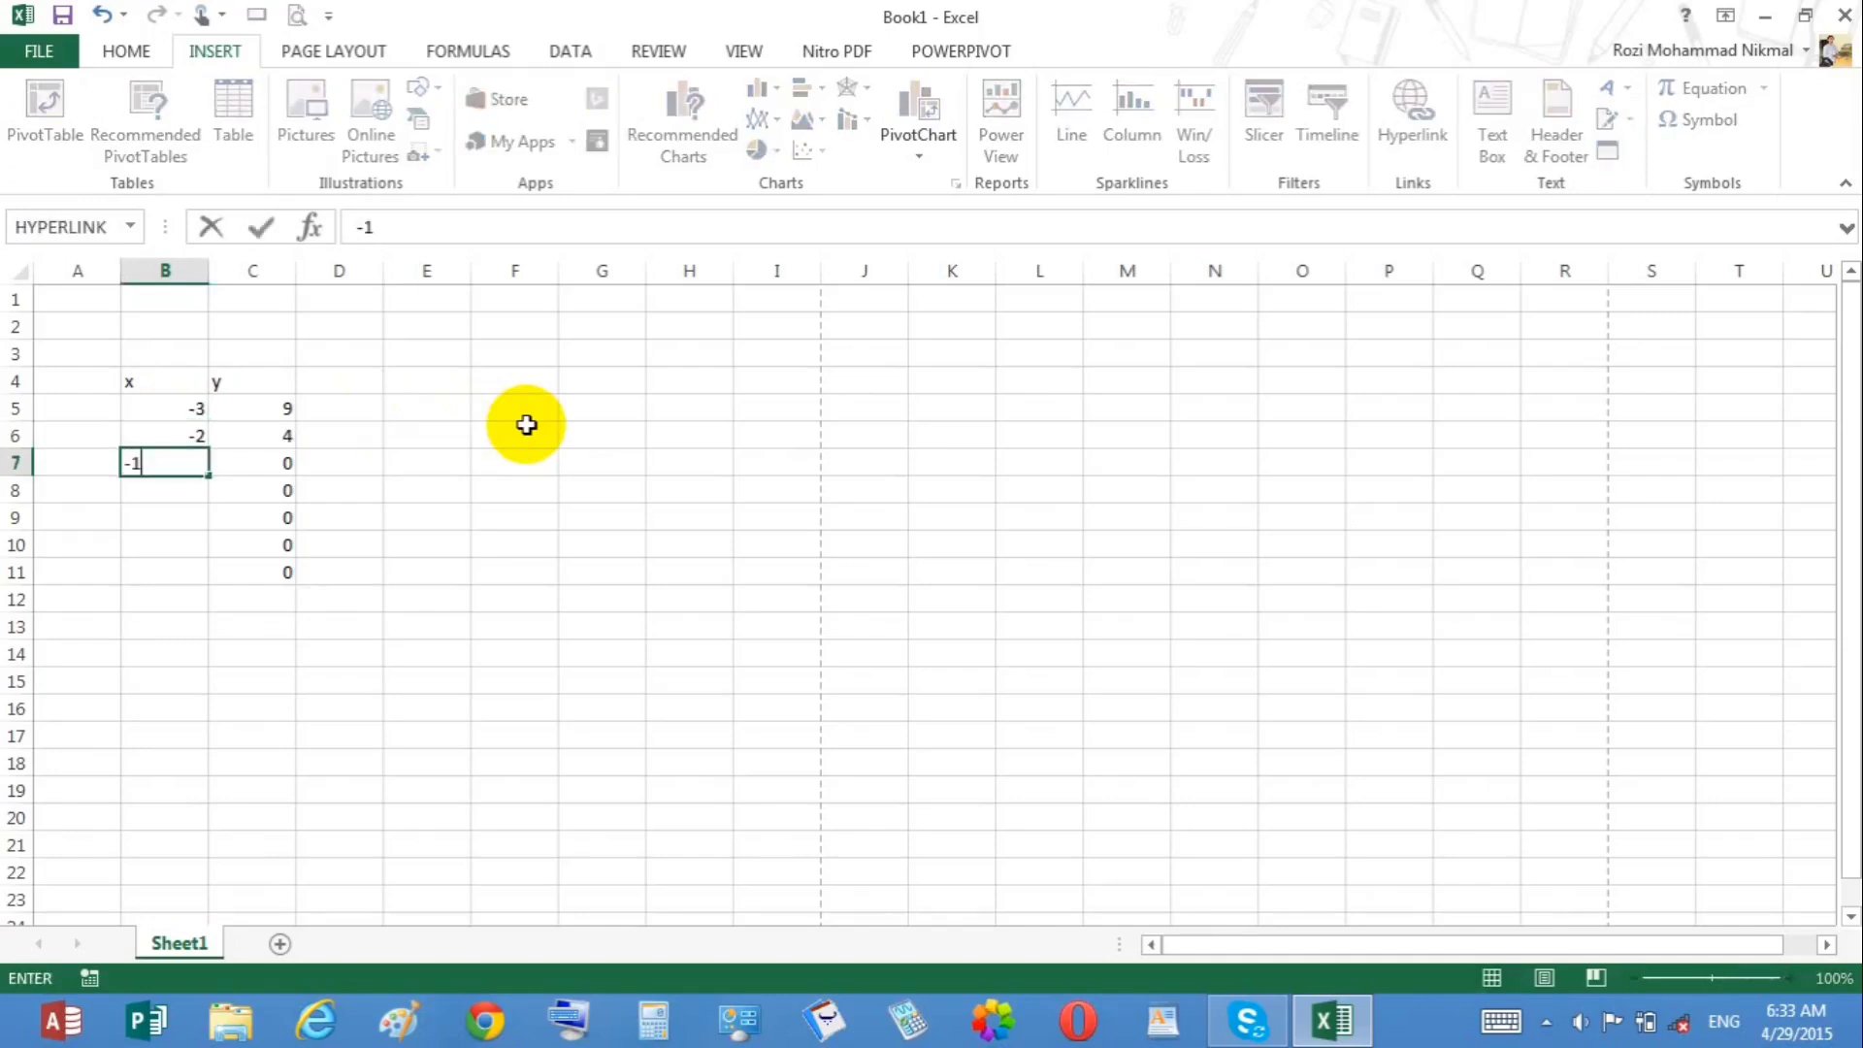
pyautogui.press('Return')
pyautogui.write('0')
pyautogui.press('Return')
pyautogui.write('1')
pyautogui.press('Return')
pyautogui.write('2')
pyautogui.press('Return')
pyautogui.write('3')
pyautogui.press('Return')
pyautogui.write('4')
pyautogui.press('BackSpace')
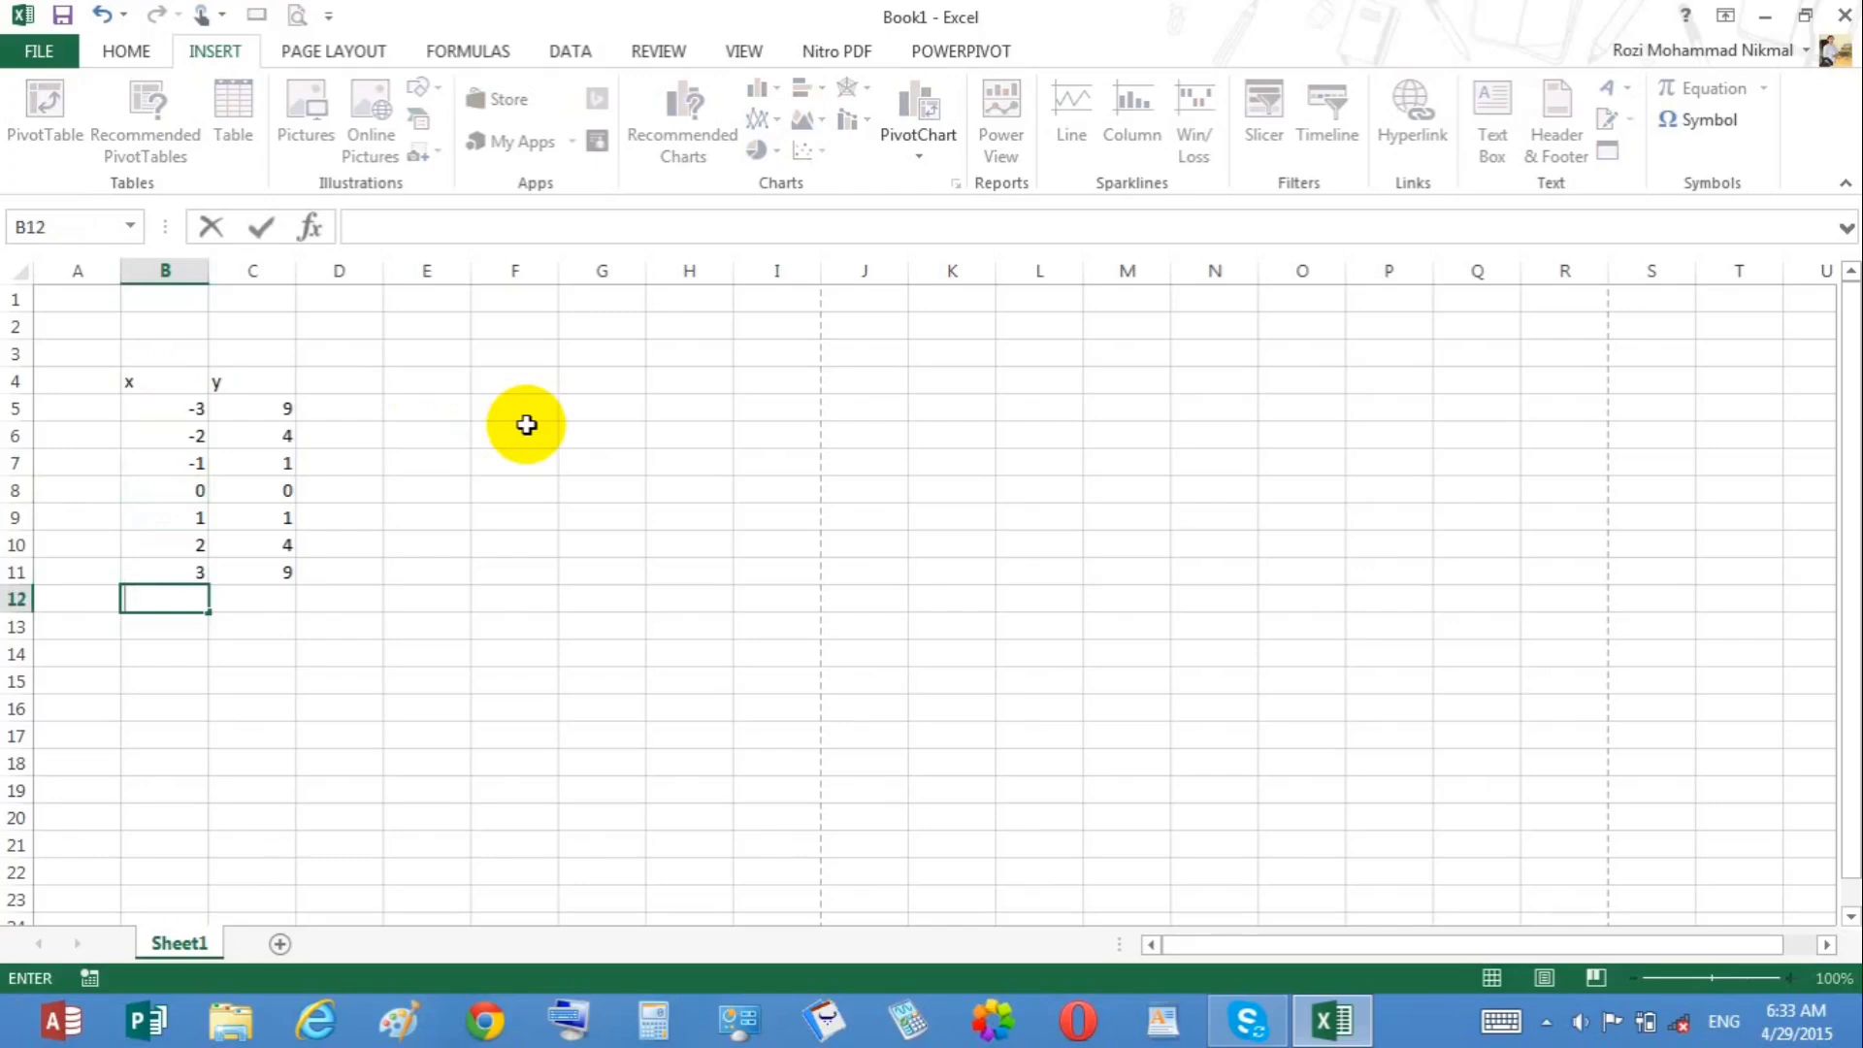
# Step: Insert a scatter chart with smooth lines and markers from the data in B5:C11
pyautogui.click(284, 566)
pyautogui.moveTo(176, 404); pyautogui.dragTo(276, 572)
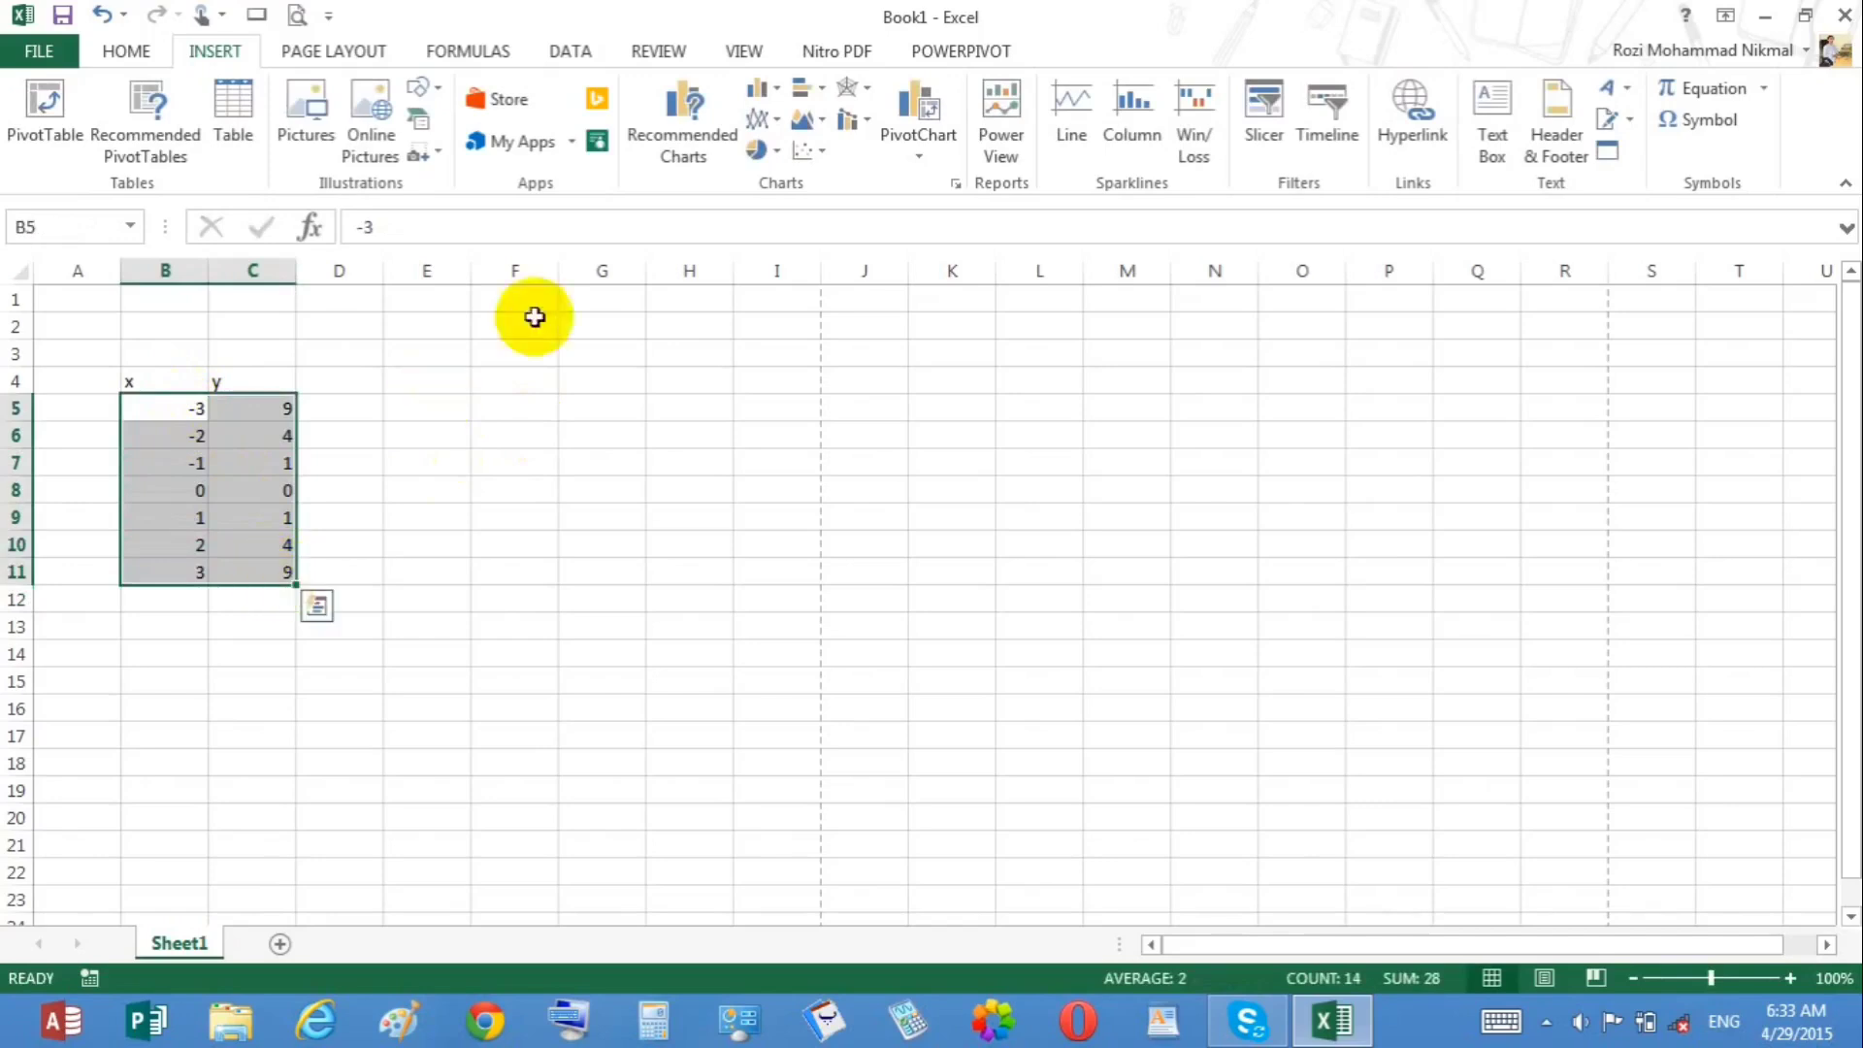
pyautogui.click(811, 151)
pyautogui.click(894, 237)
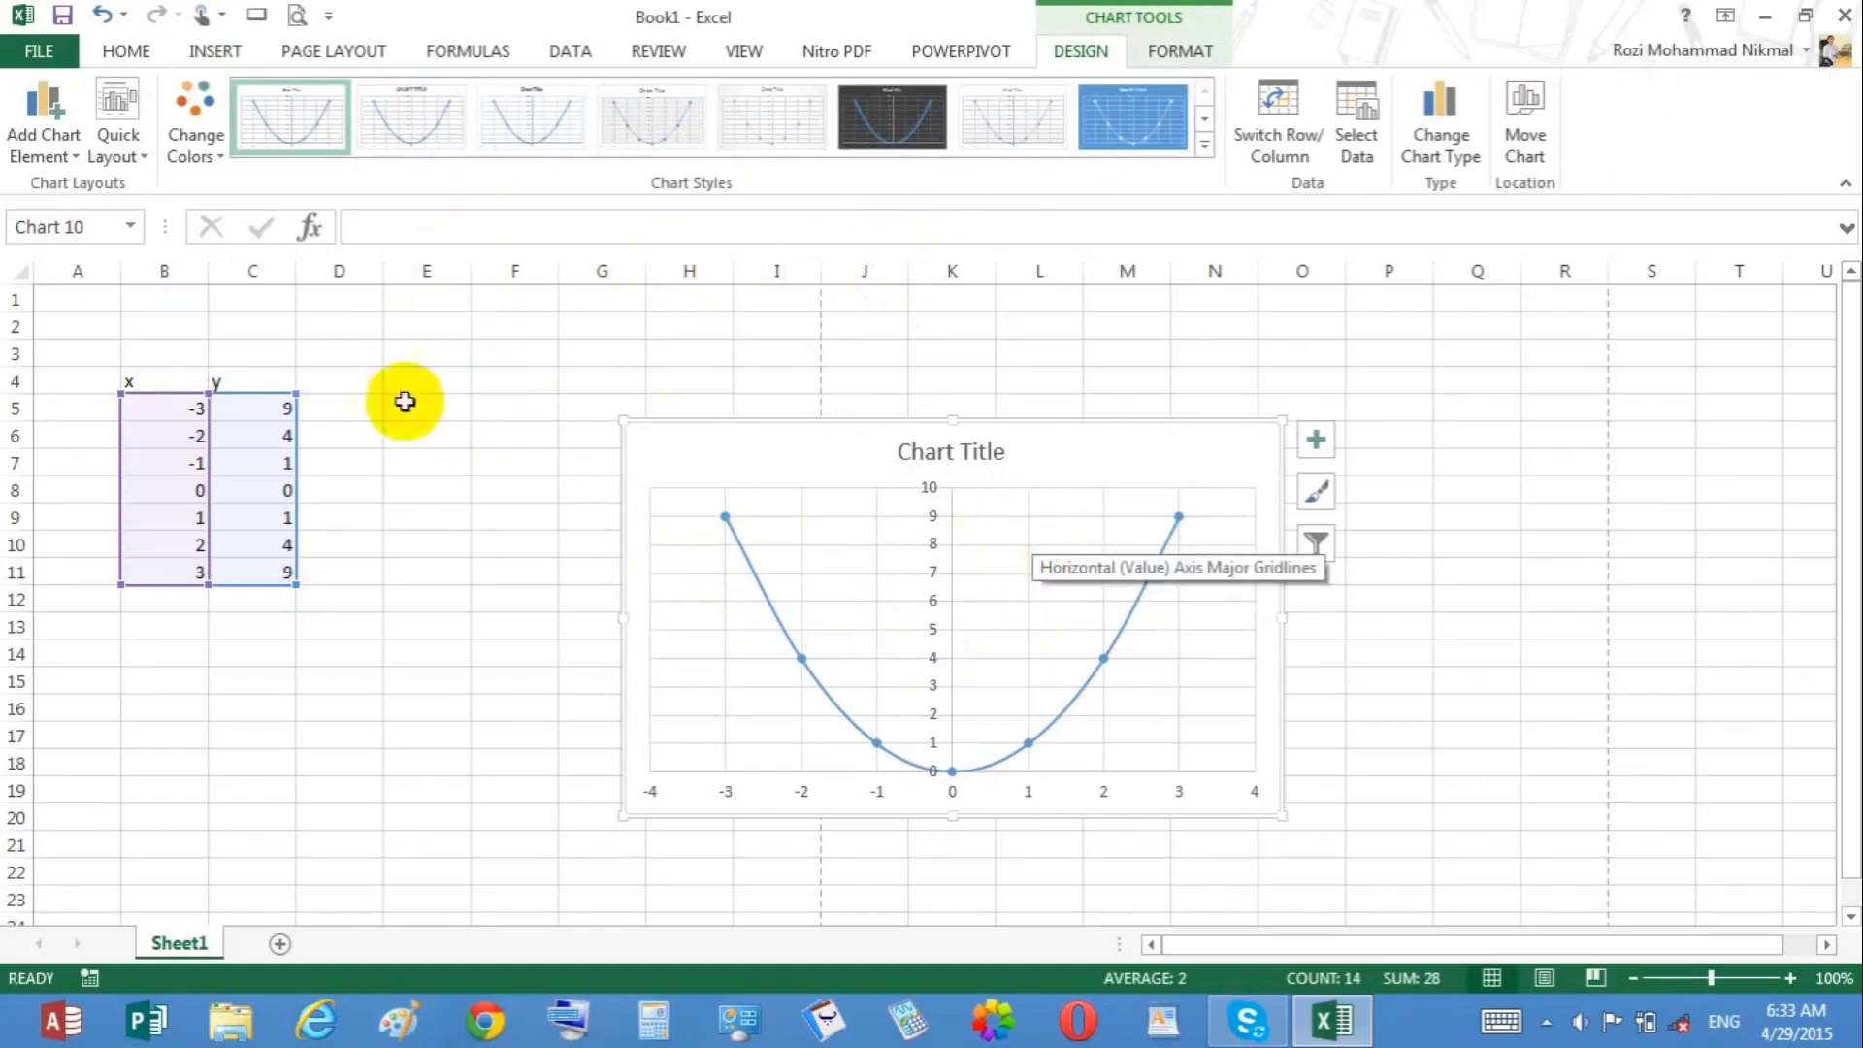
# Step: Add data callout labels to the scatter chart's points
pyautogui.click(76, 153)
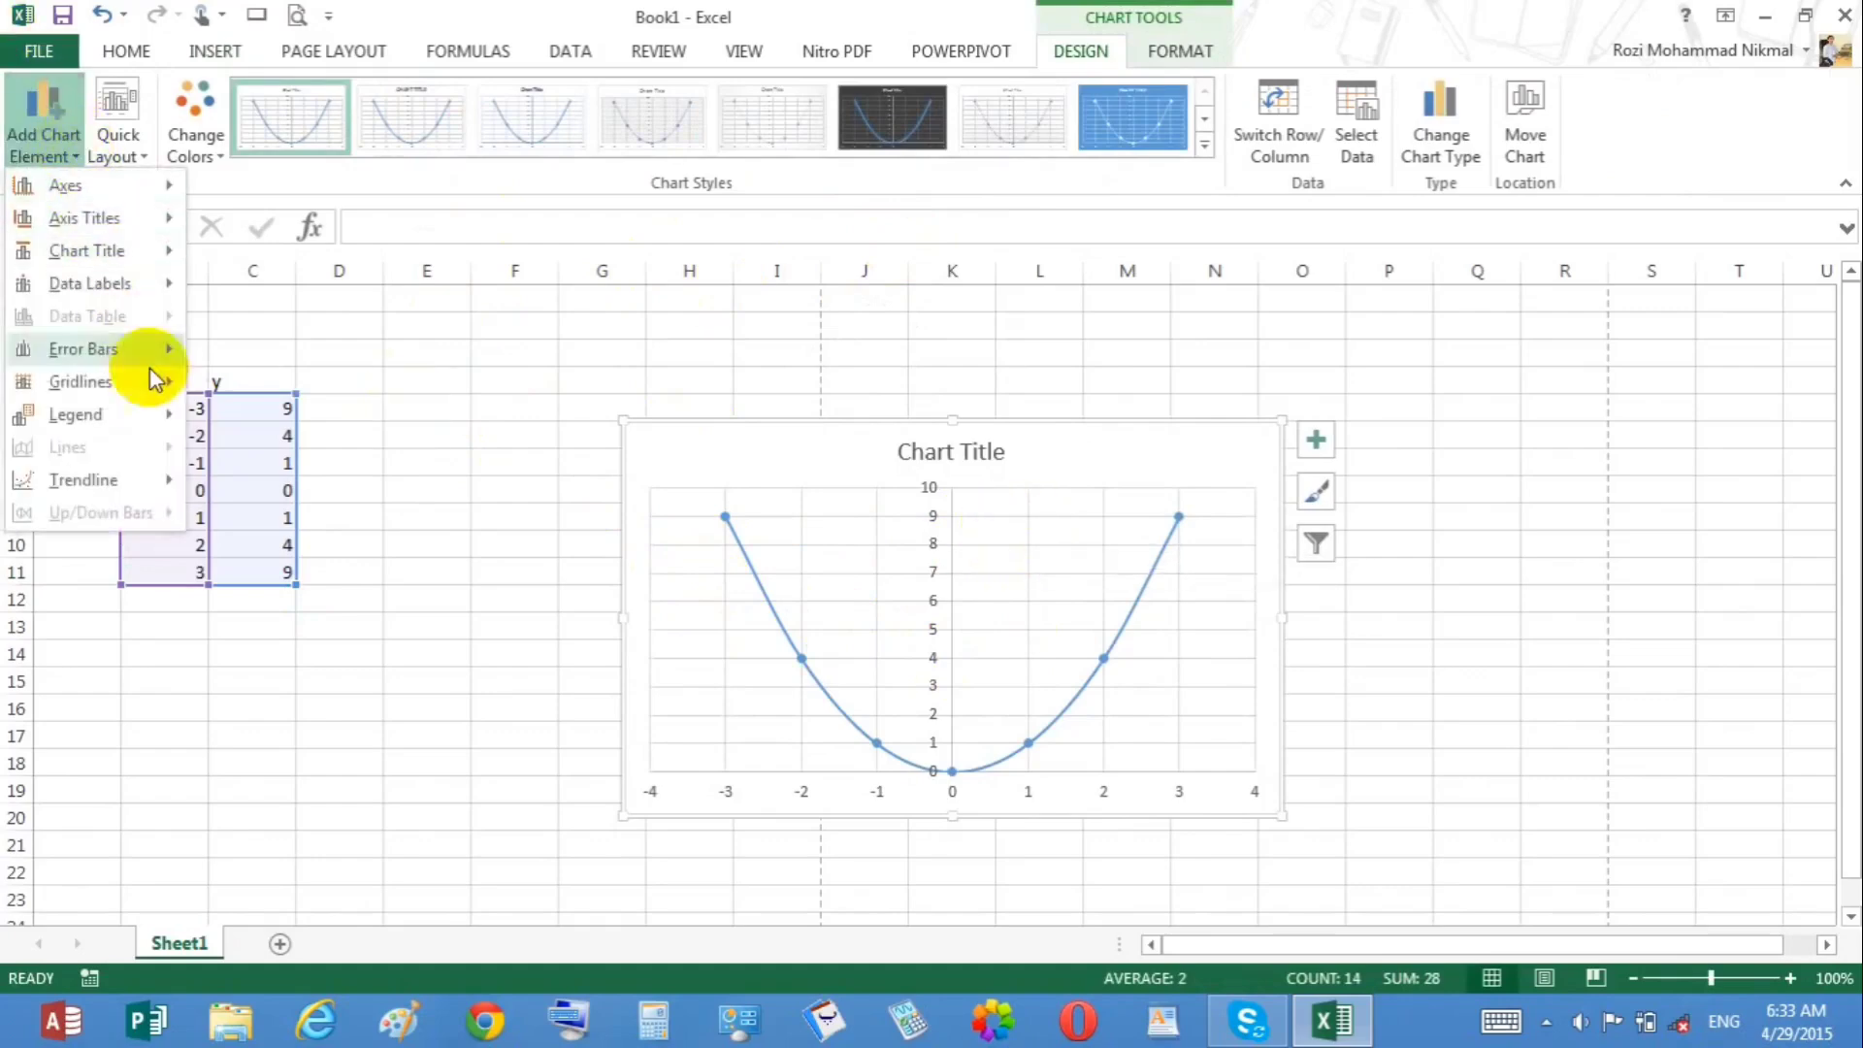
pyautogui.moveTo(139, 291)
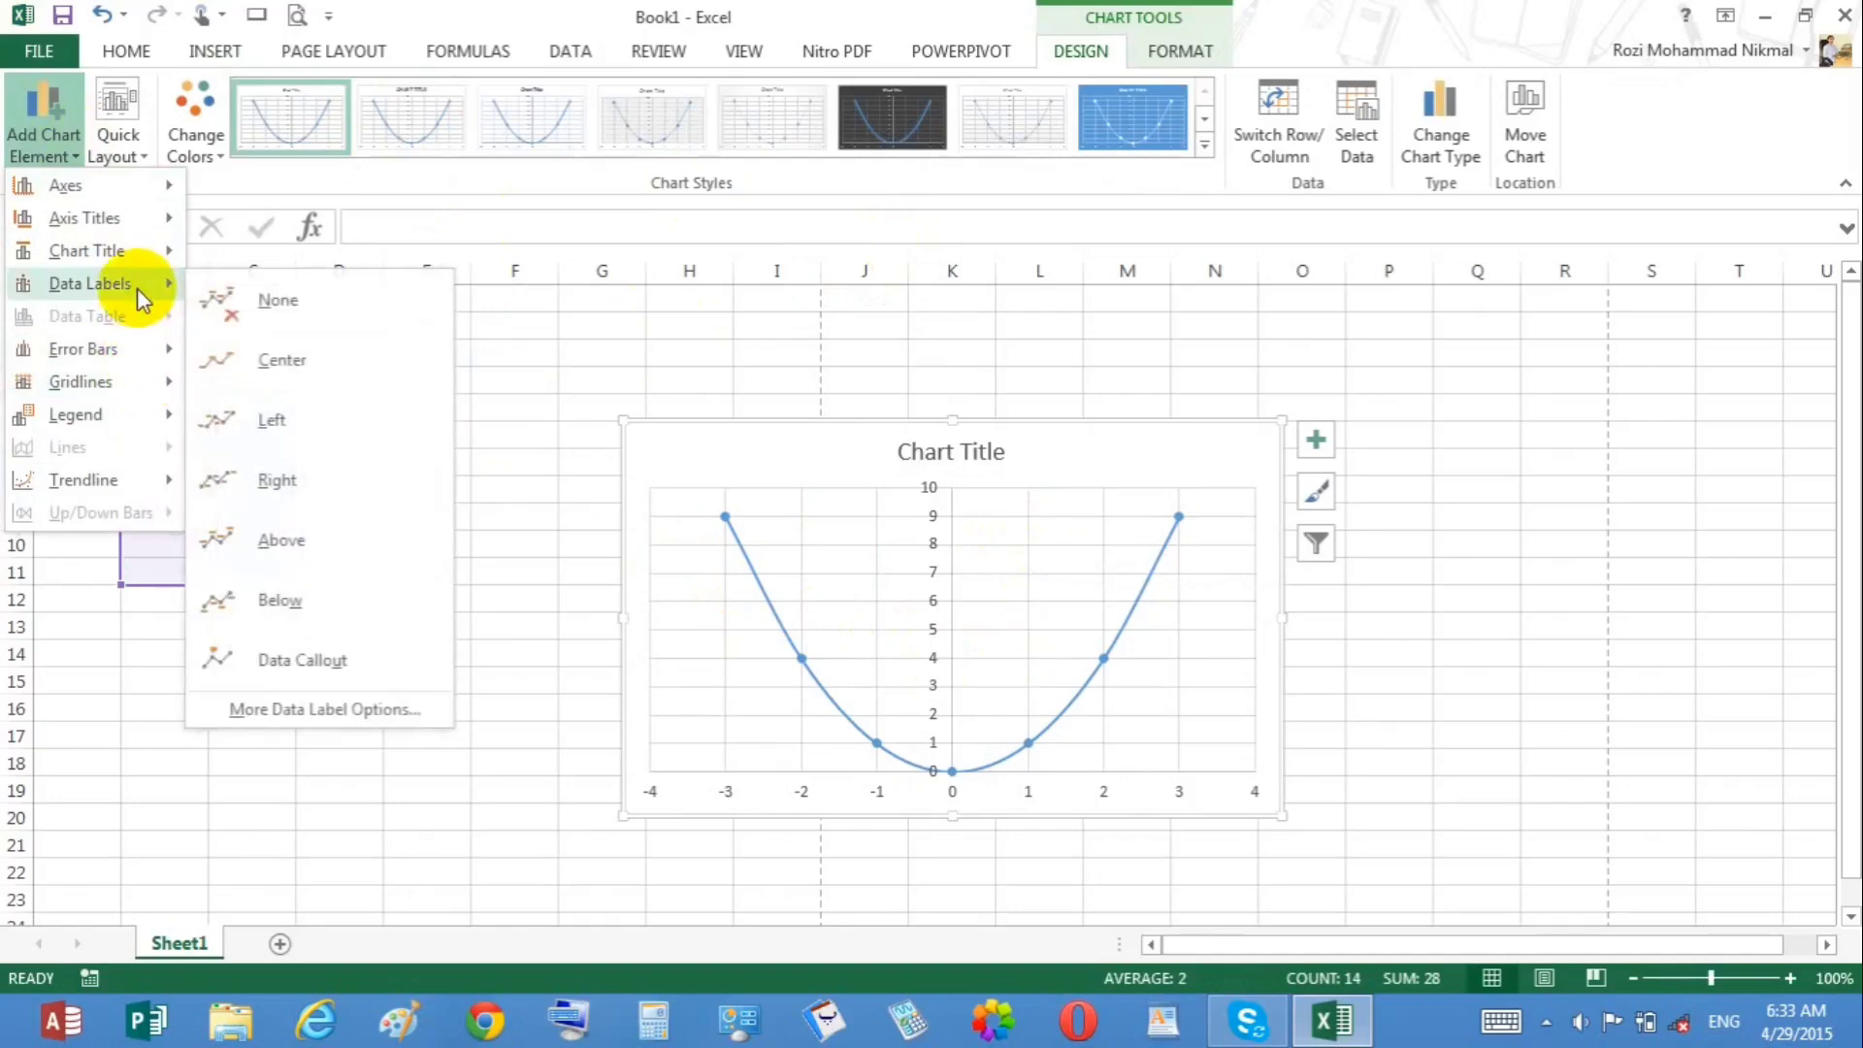
pyautogui.click(371, 649)
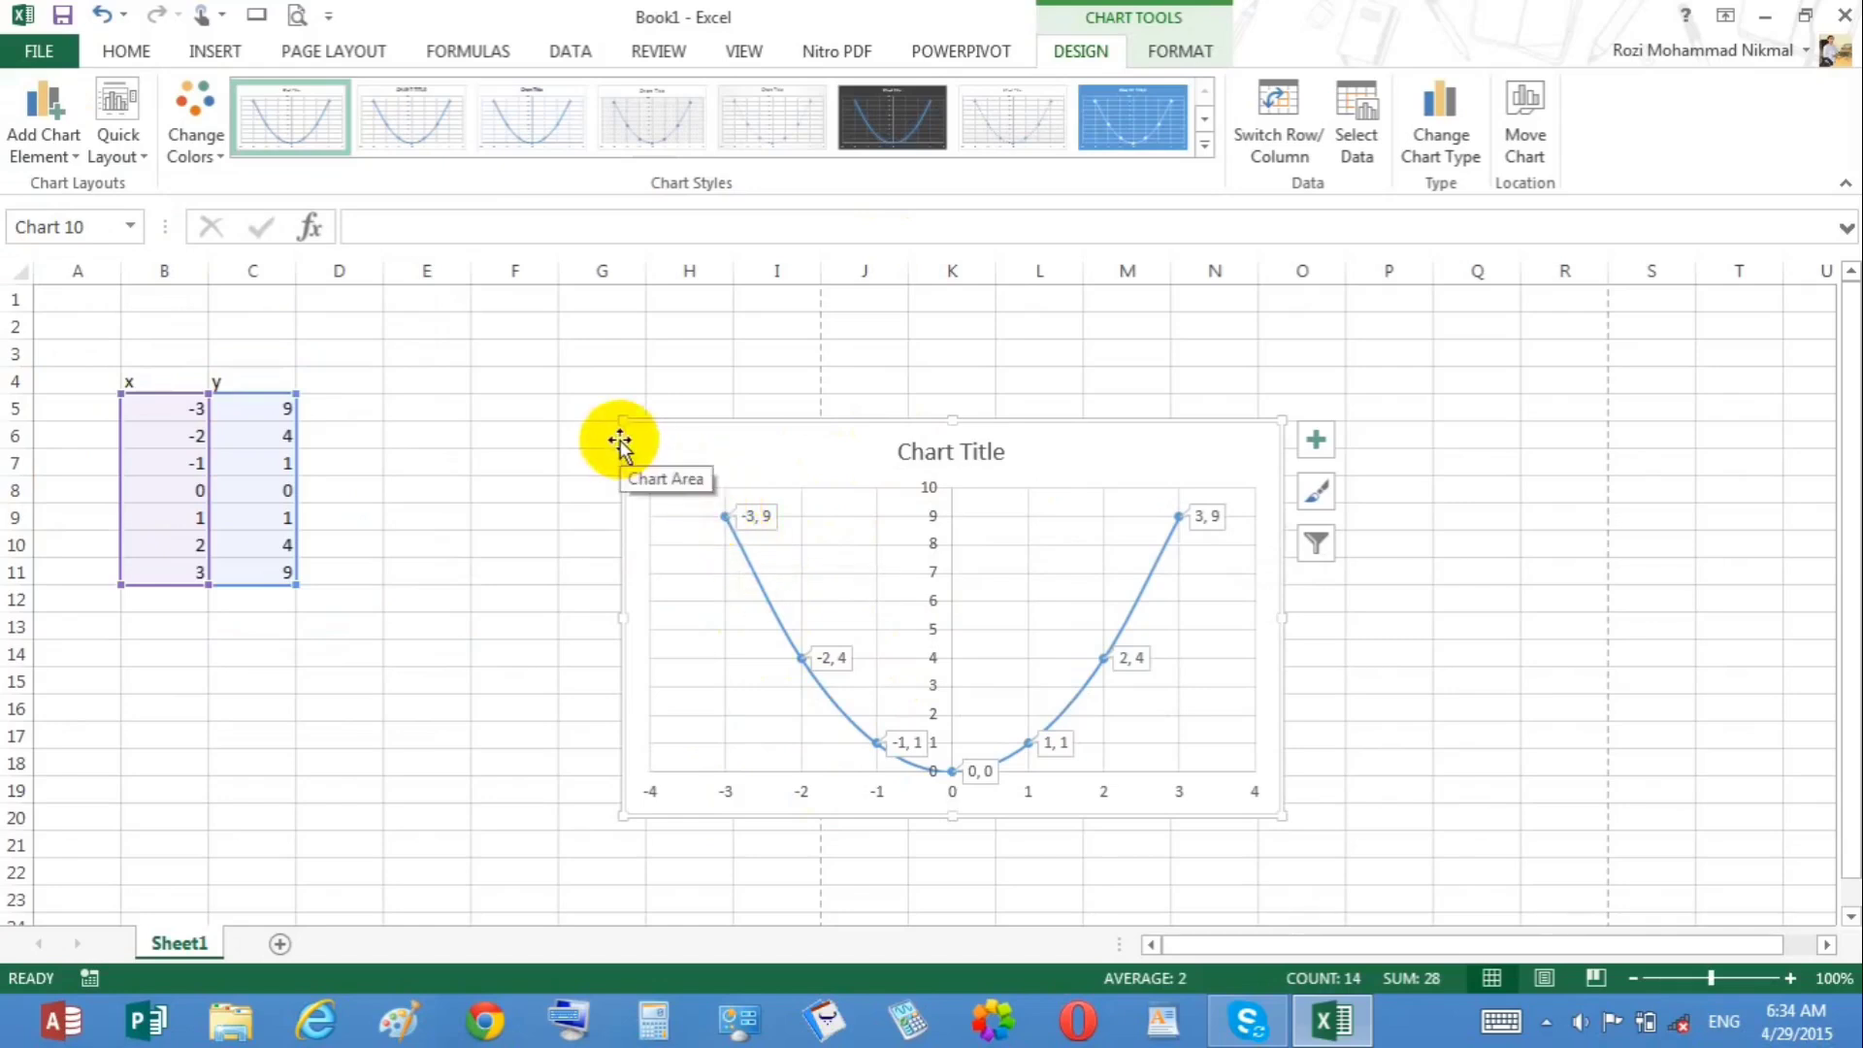
# Step: Delete the scatter chart
pyautogui.press('Delete')
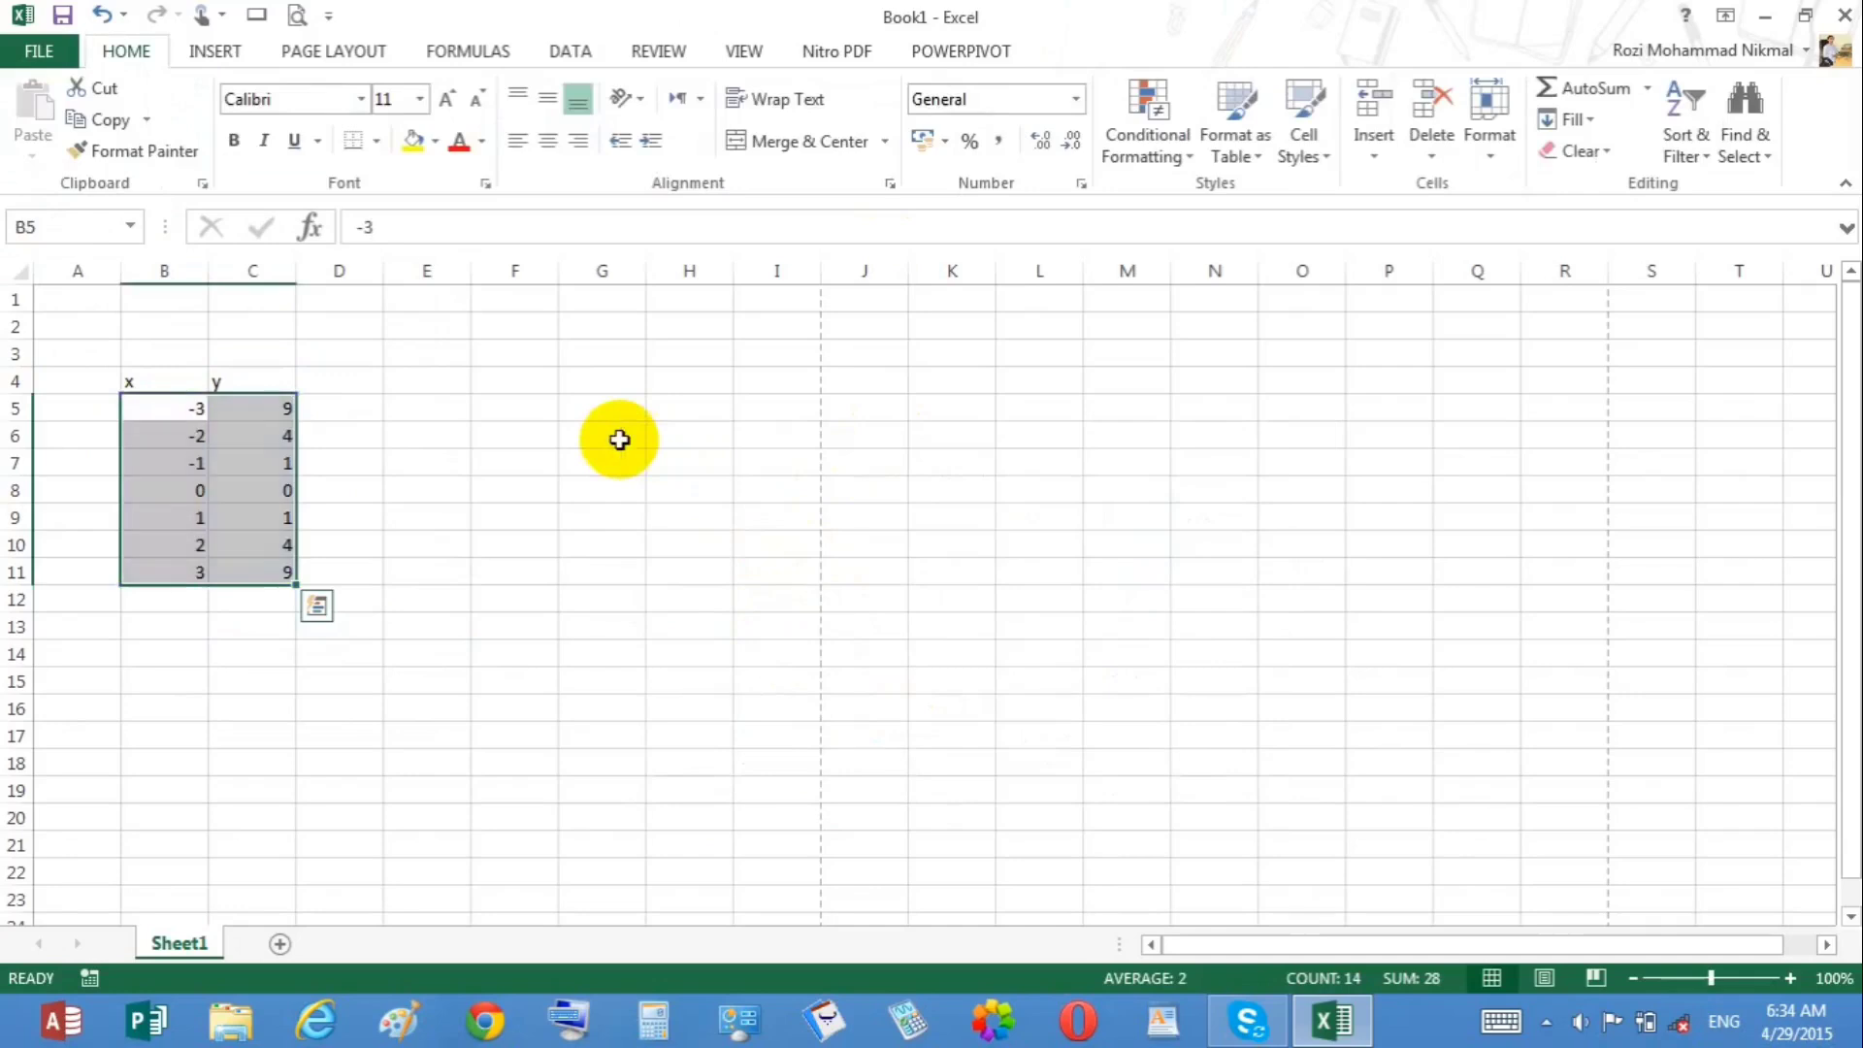
# Step: Type the equation y=5x^3+y as a note in H2
pyautogui.click(674, 317)
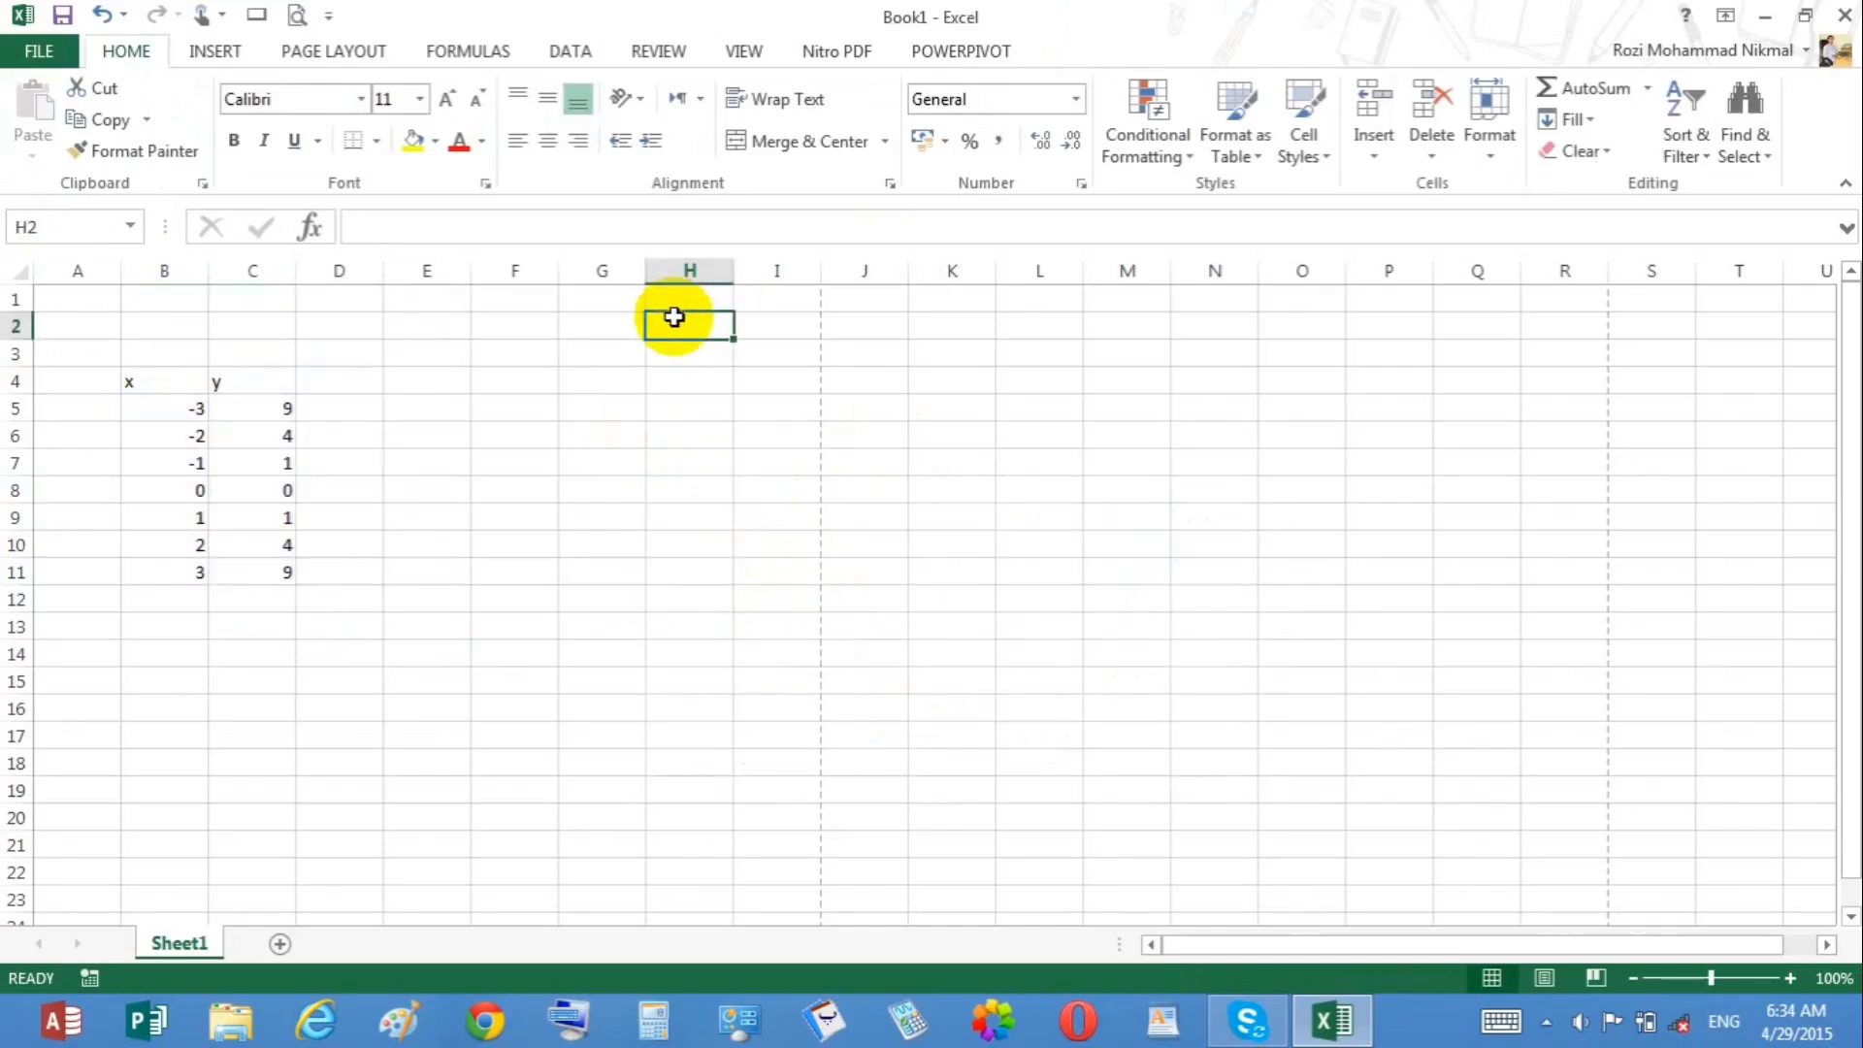
pyautogui.write('y=5x')
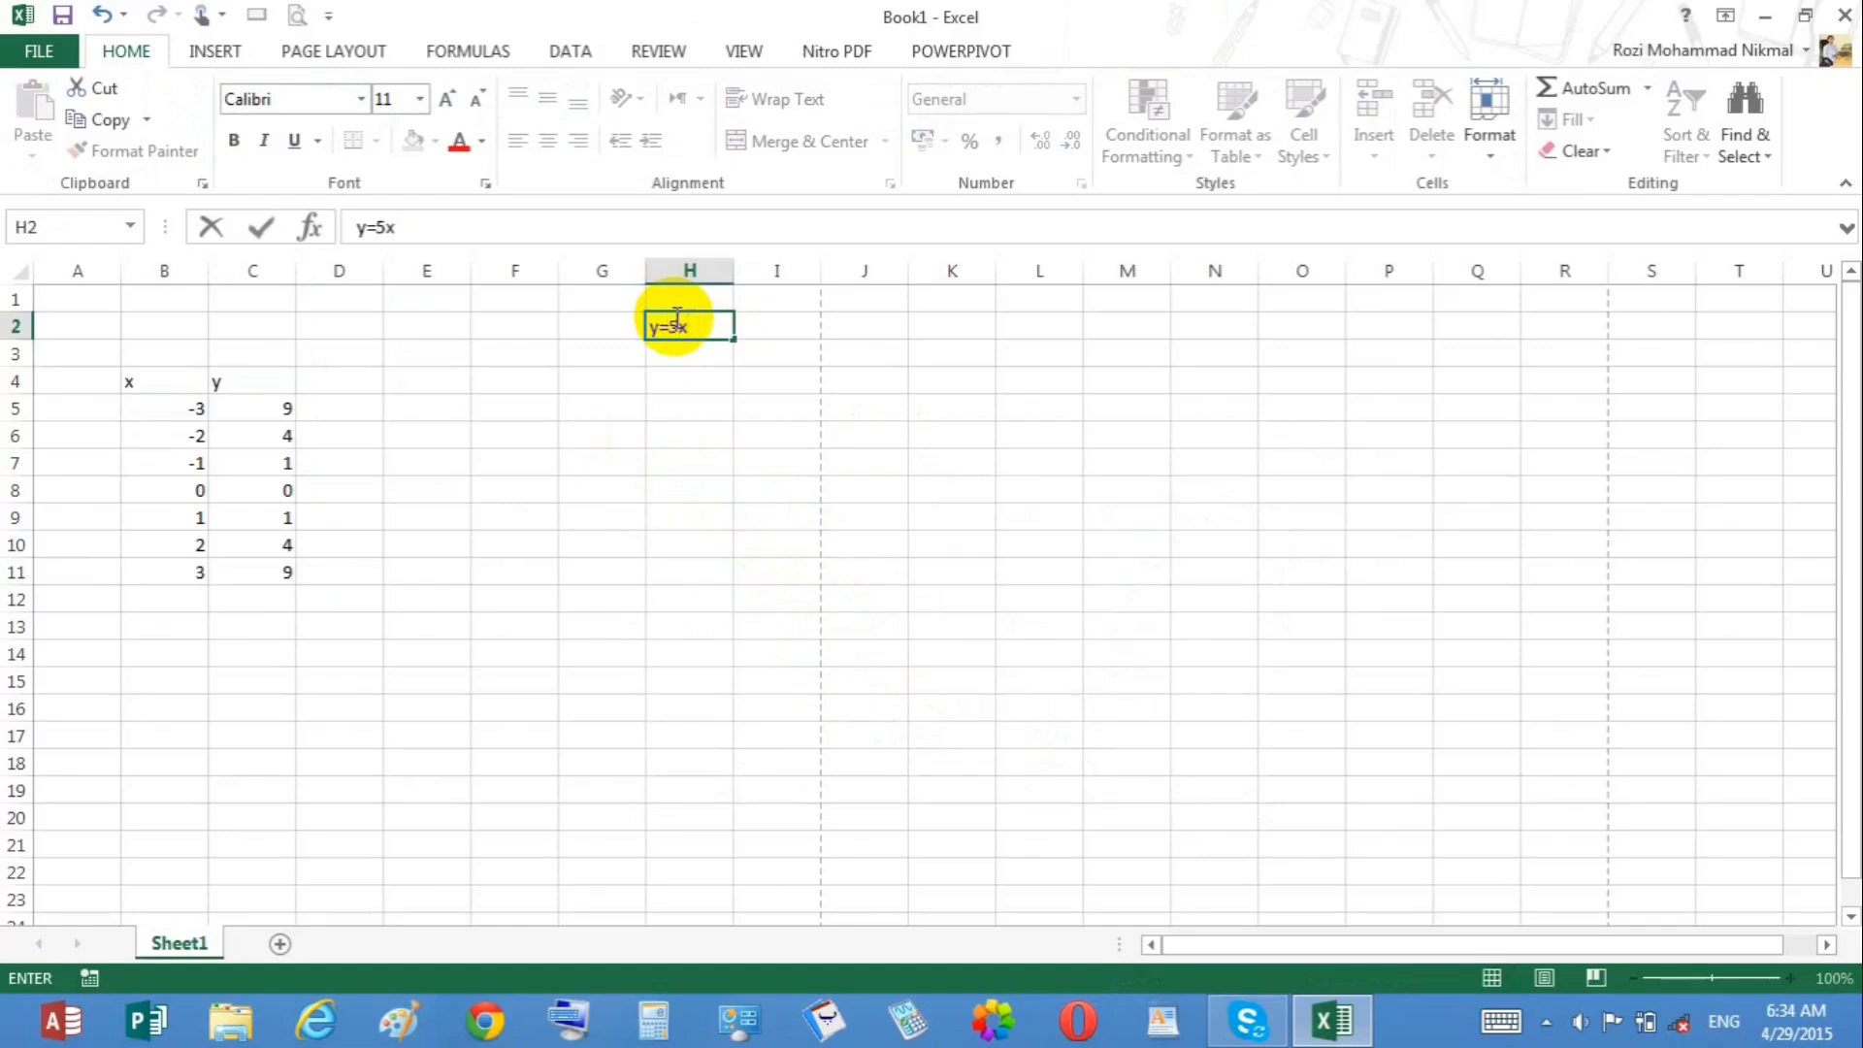
pyautogui.write('^3')
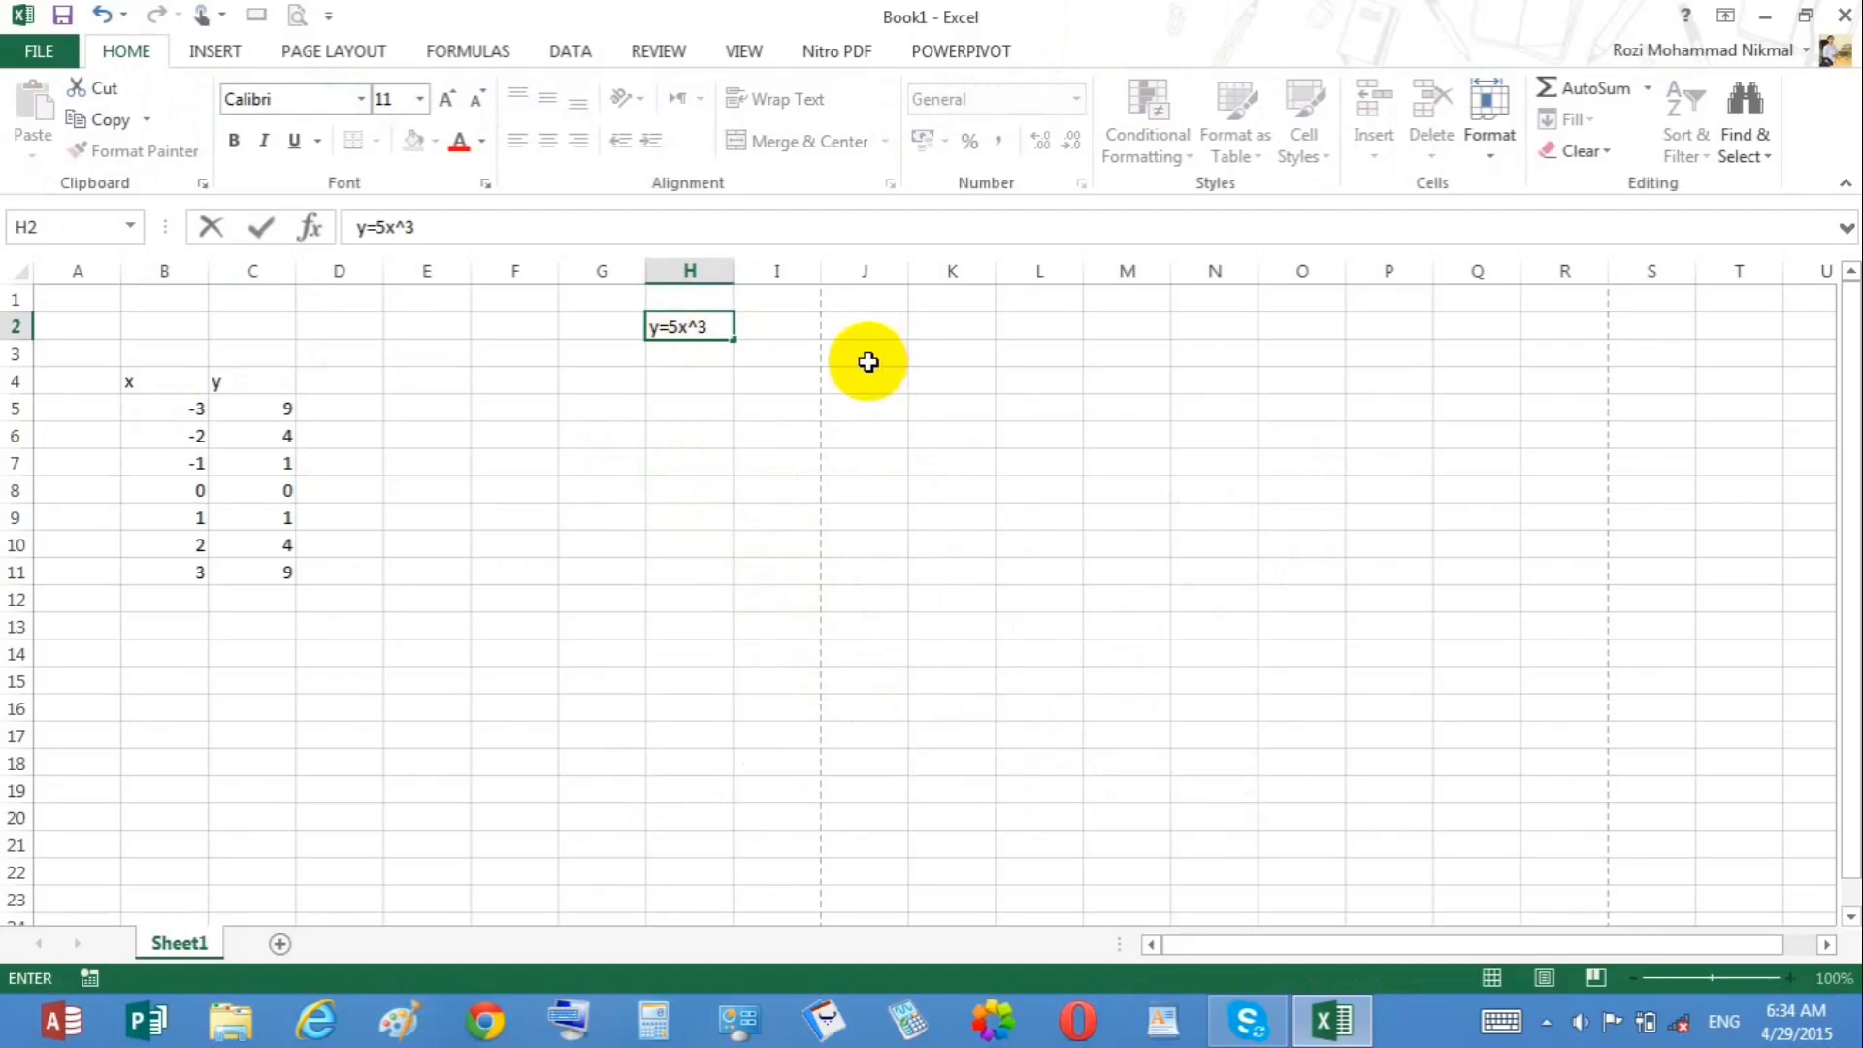
pyautogui.write('+y')
pyautogui.click(369, 425)
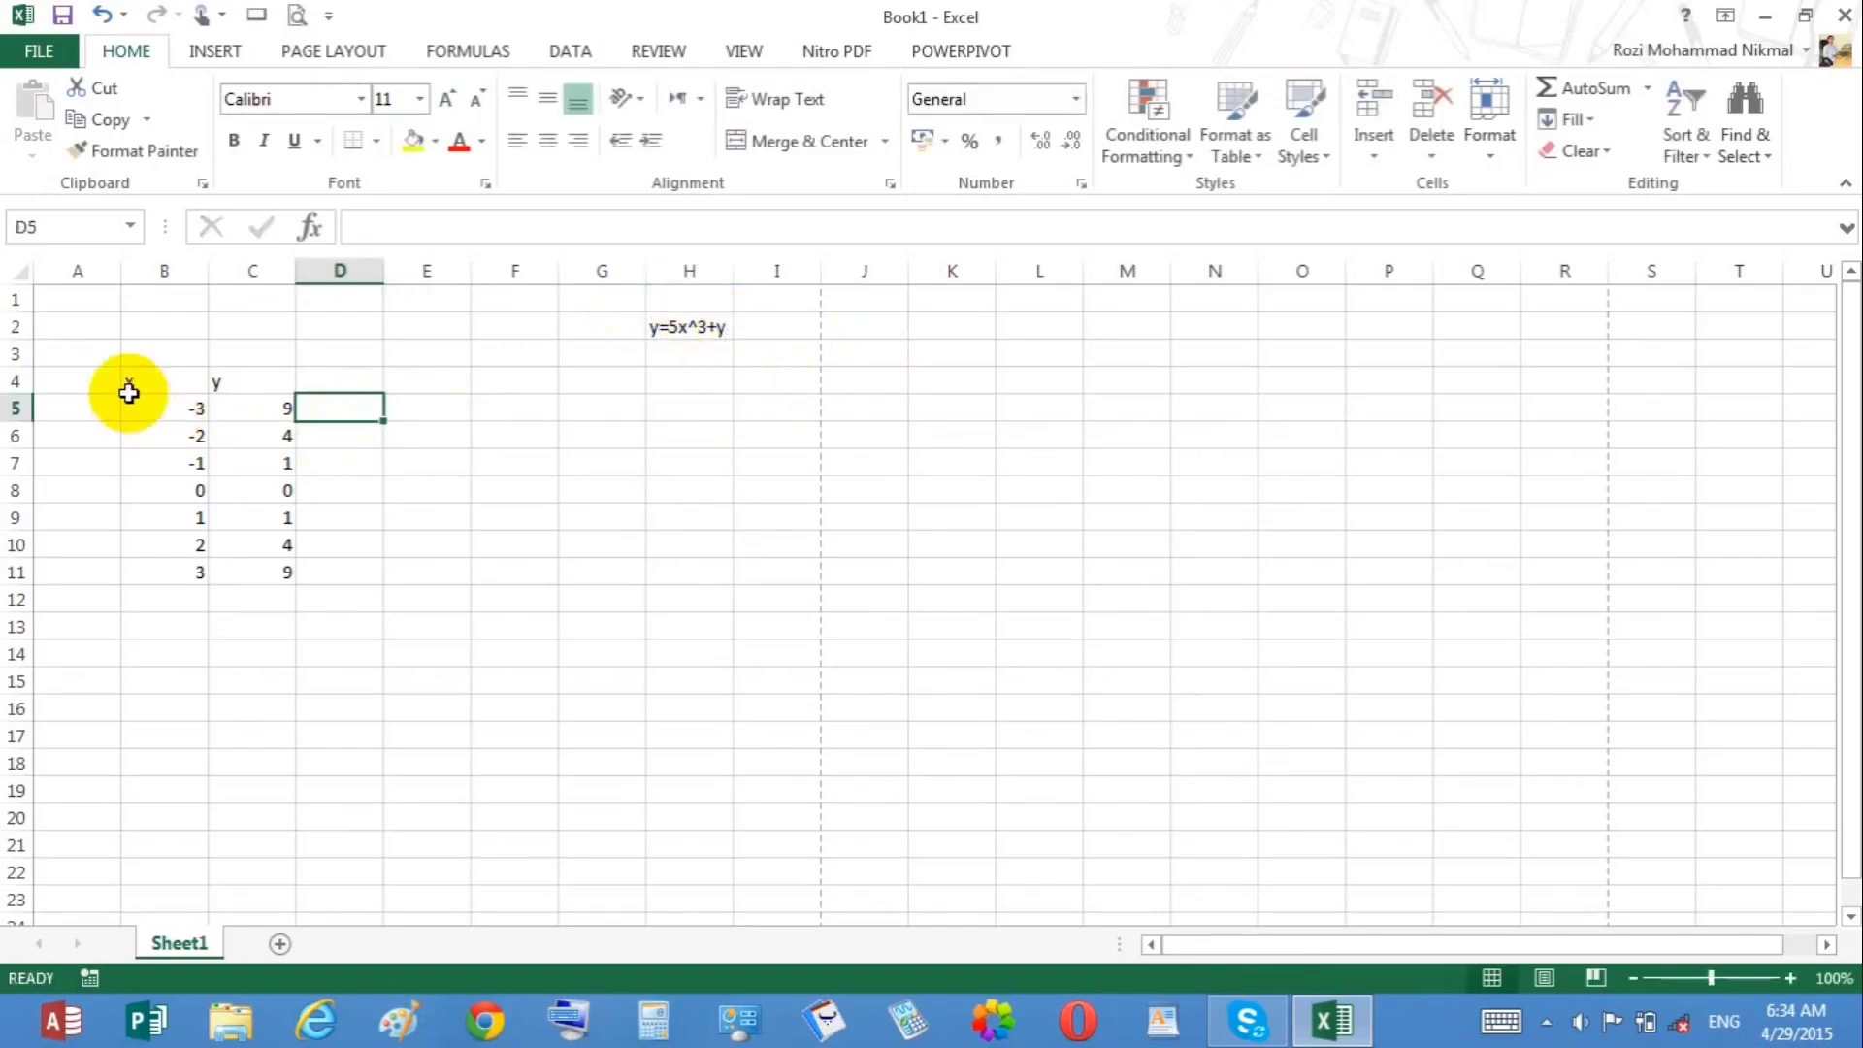
# Step: Clear the x and y values from B5:C11
pyautogui.moveTo(132, 402); pyautogui.dragTo(281, 564)
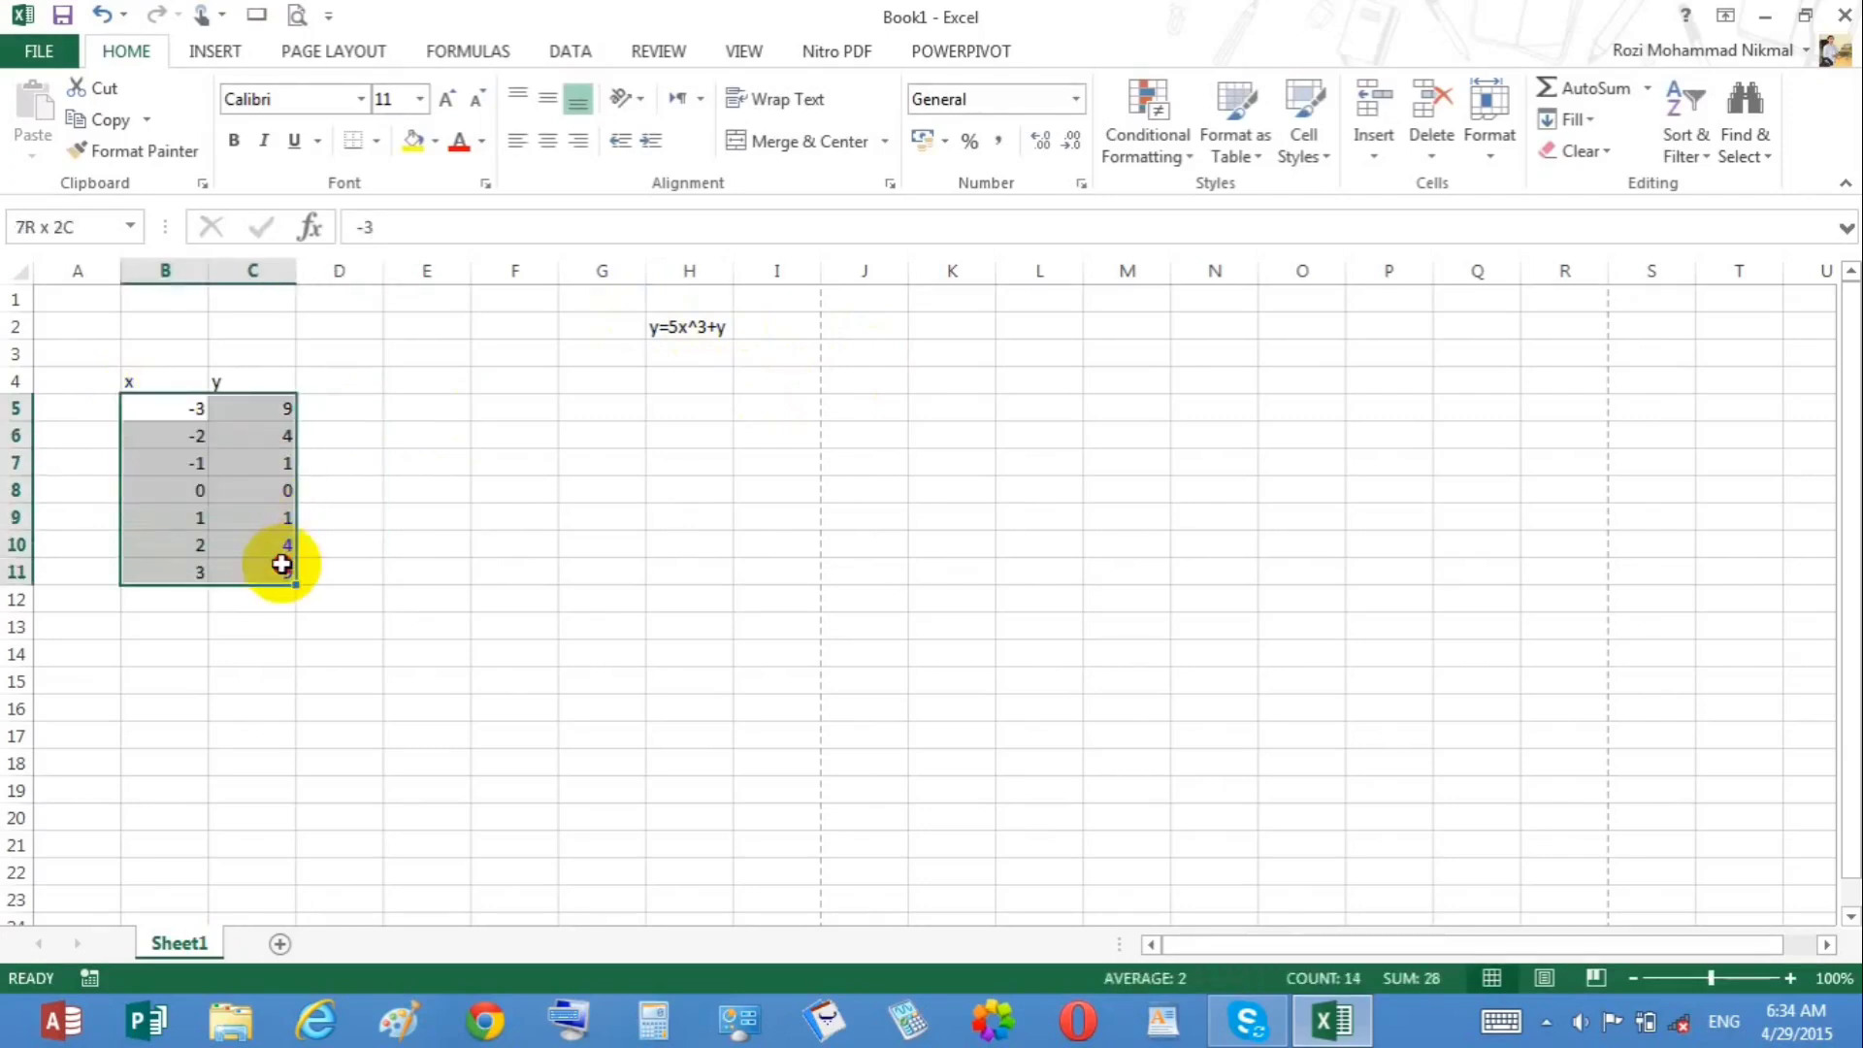
pyautogui.press('Delete')
pyautogui.click(315, 544)
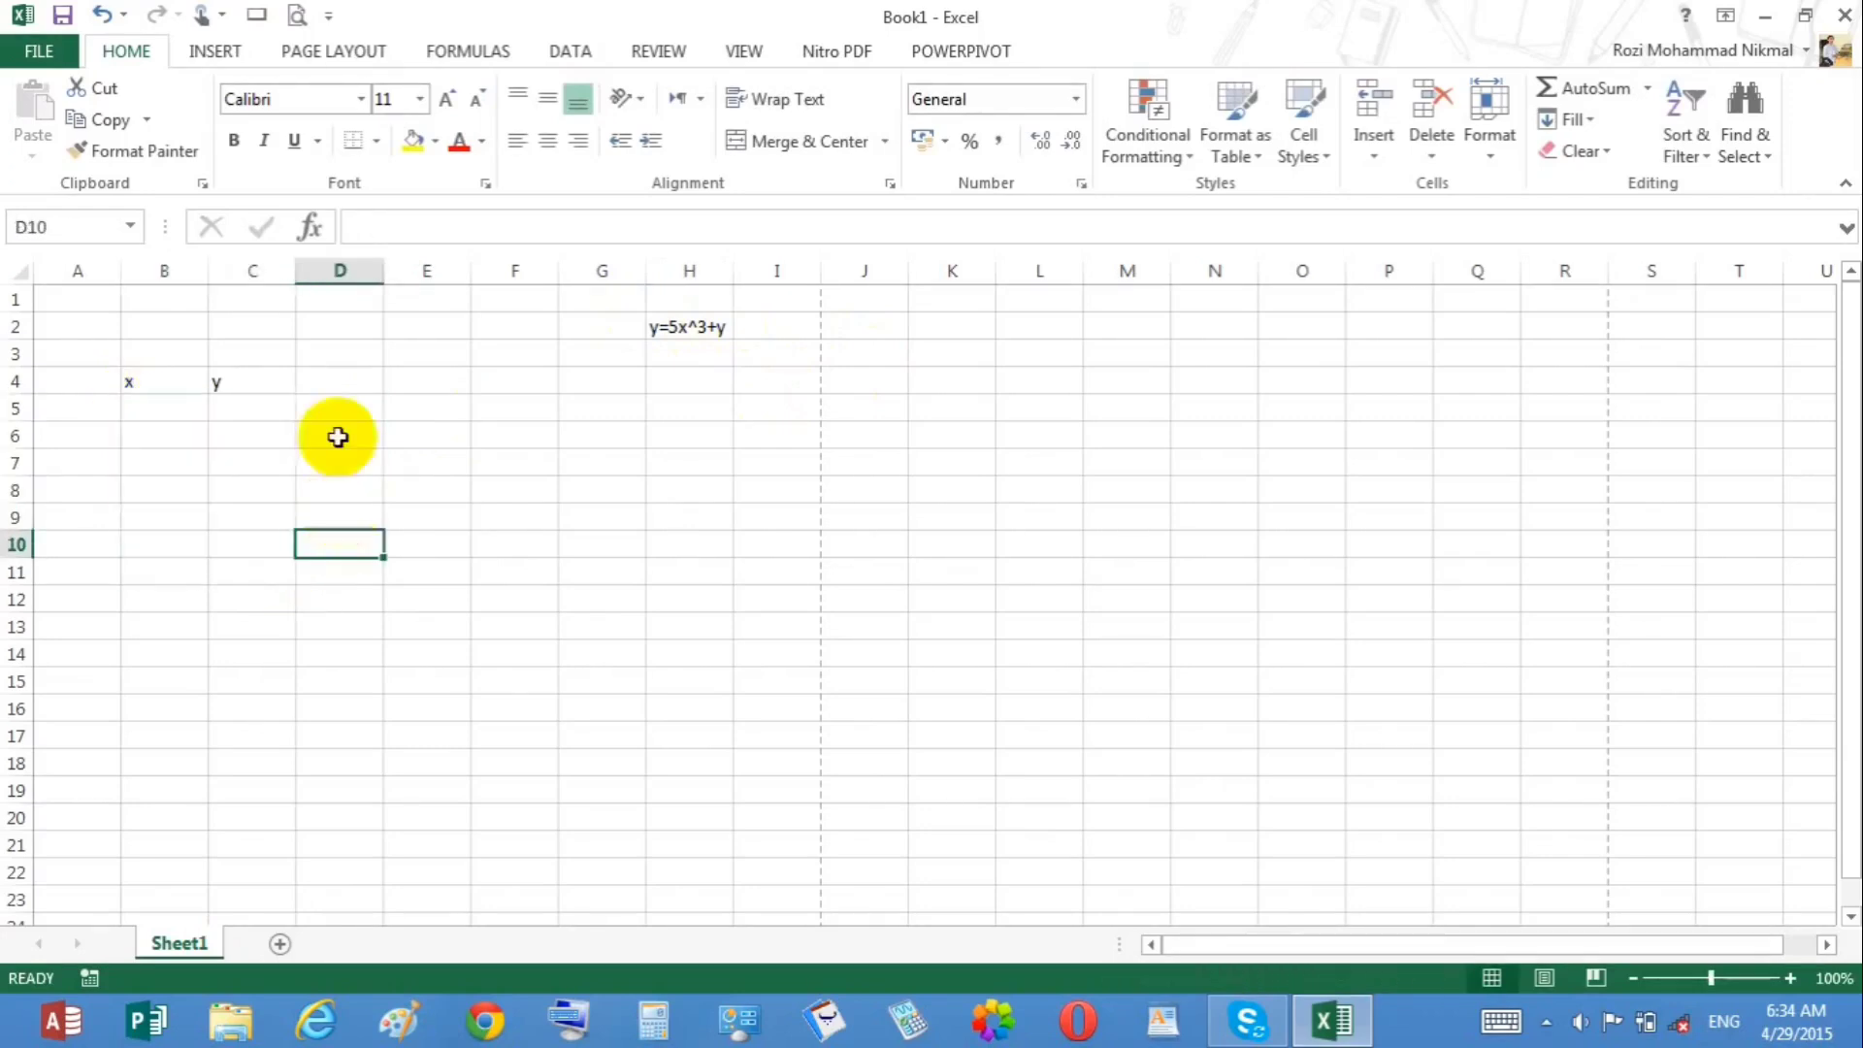
# Step: Add the header y' in D4 and enter the formula =5*B5^3+C5 in D5
pyautogui.click(335, 381)
pyautogui.write("y'")
pyautogui.press('Return')
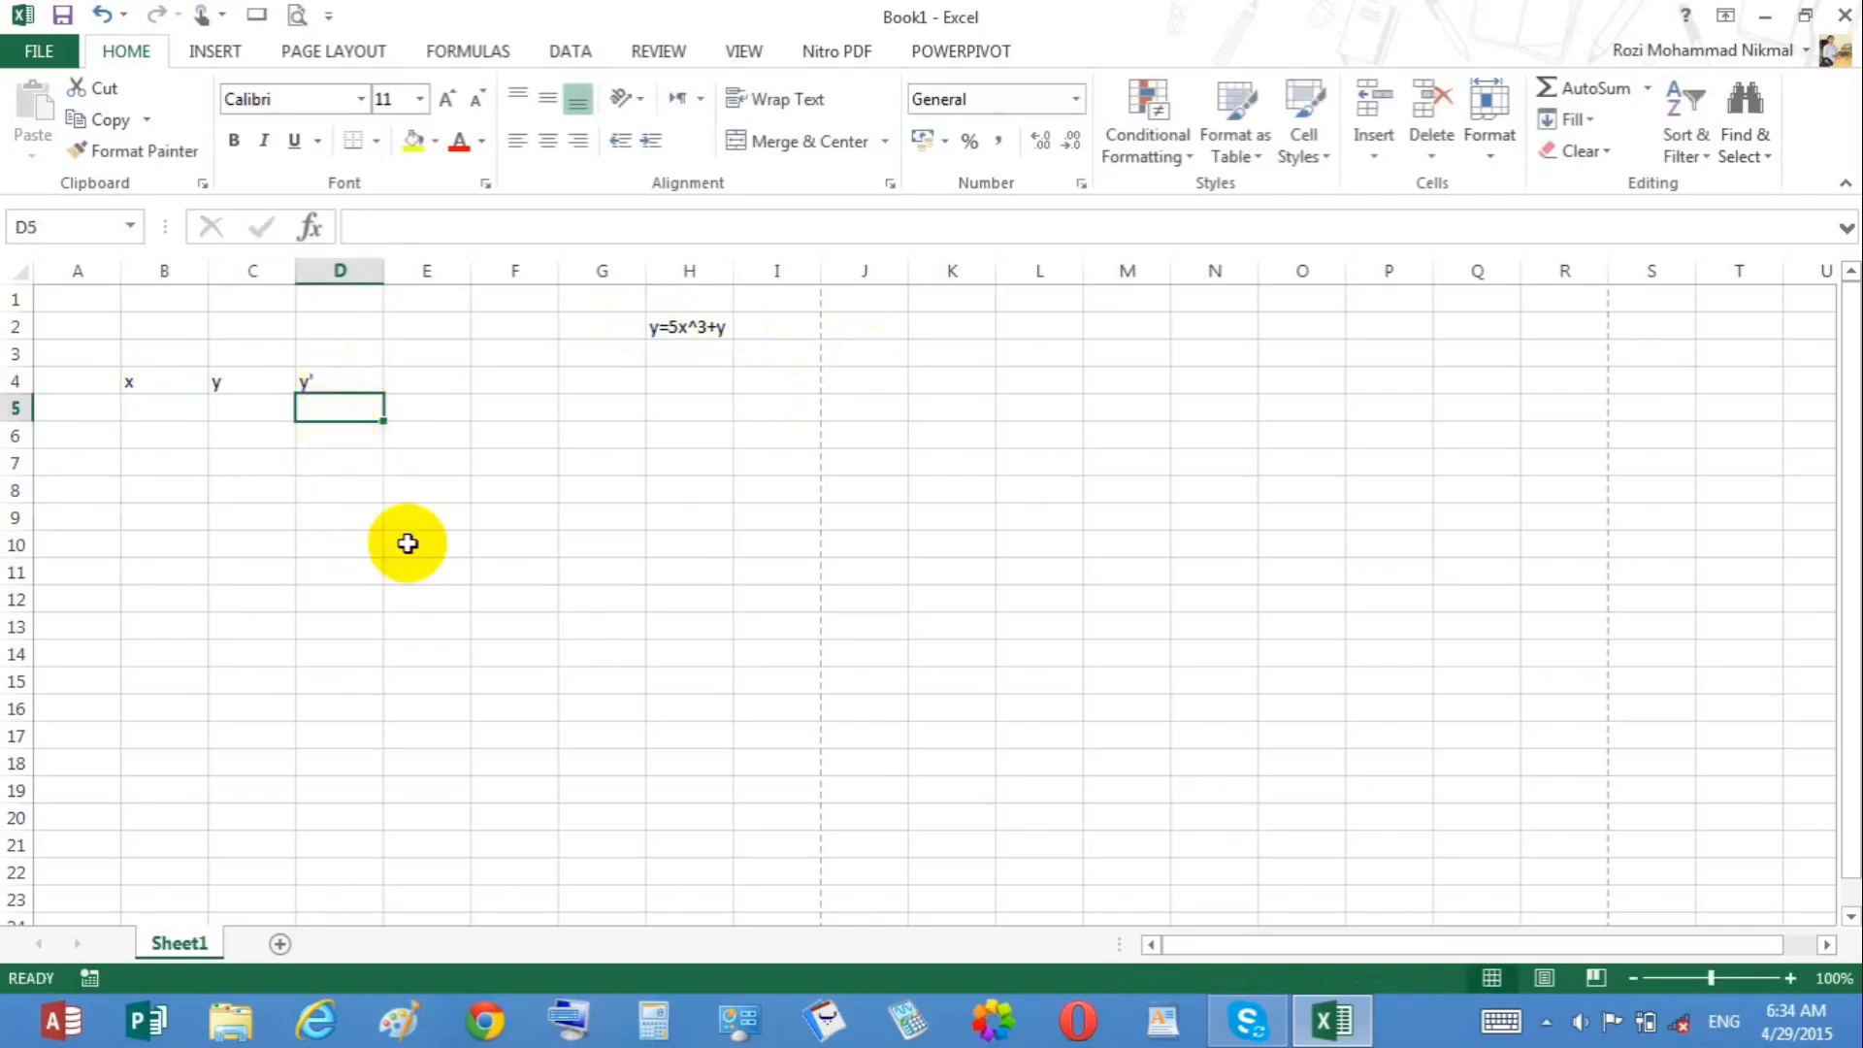
pyautogui.write('=')
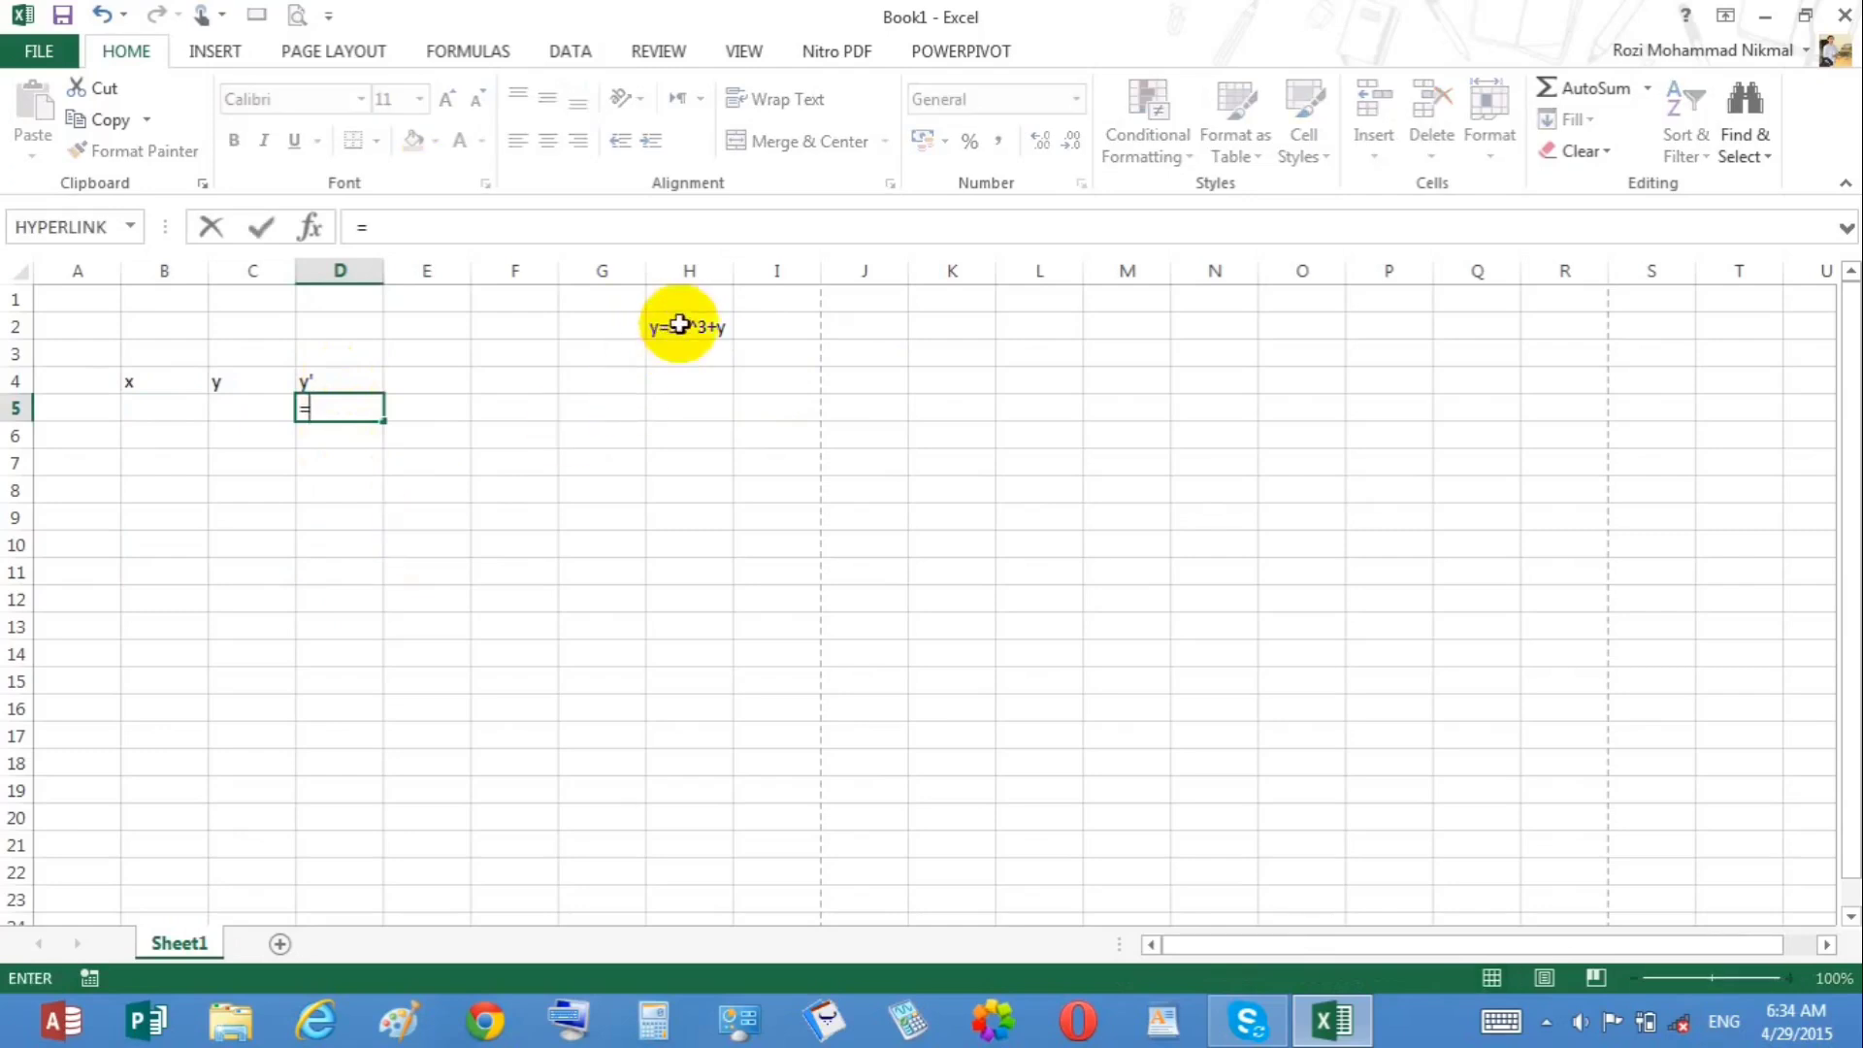
pyautogui.write('5*')
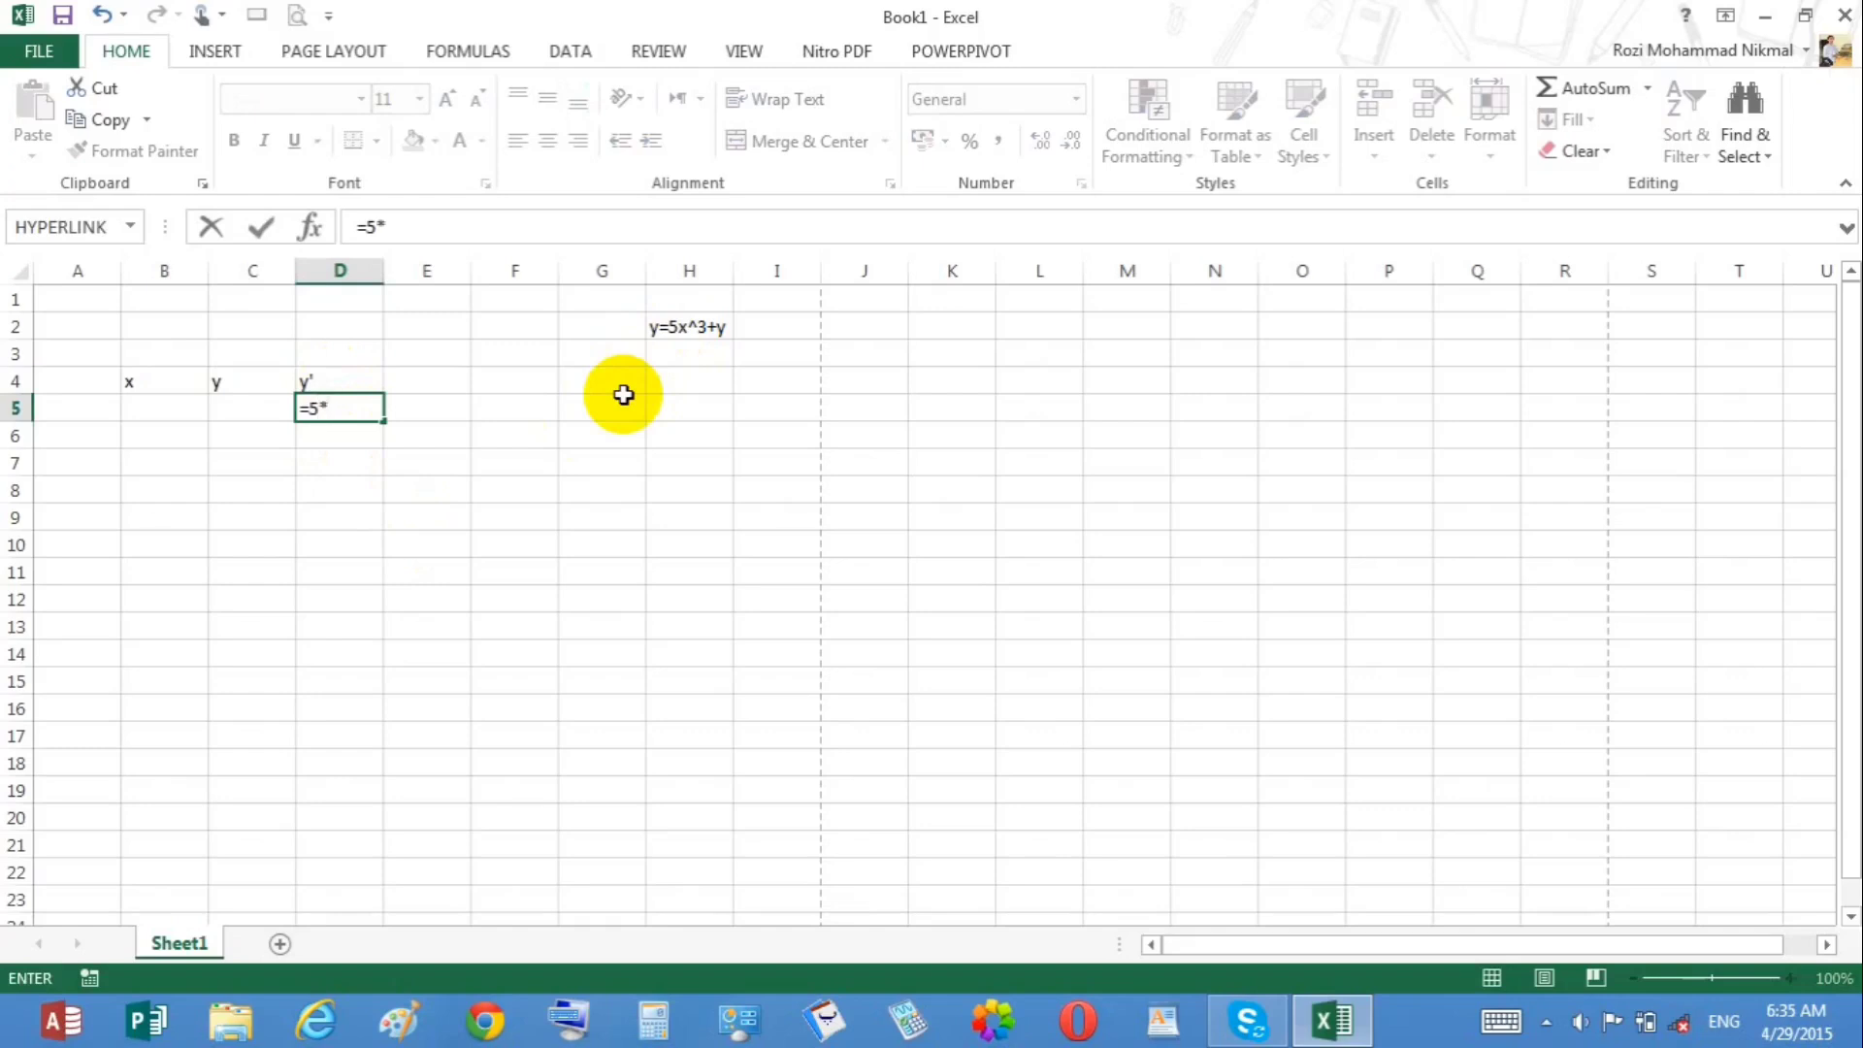
pyautogui.click(202, 405)
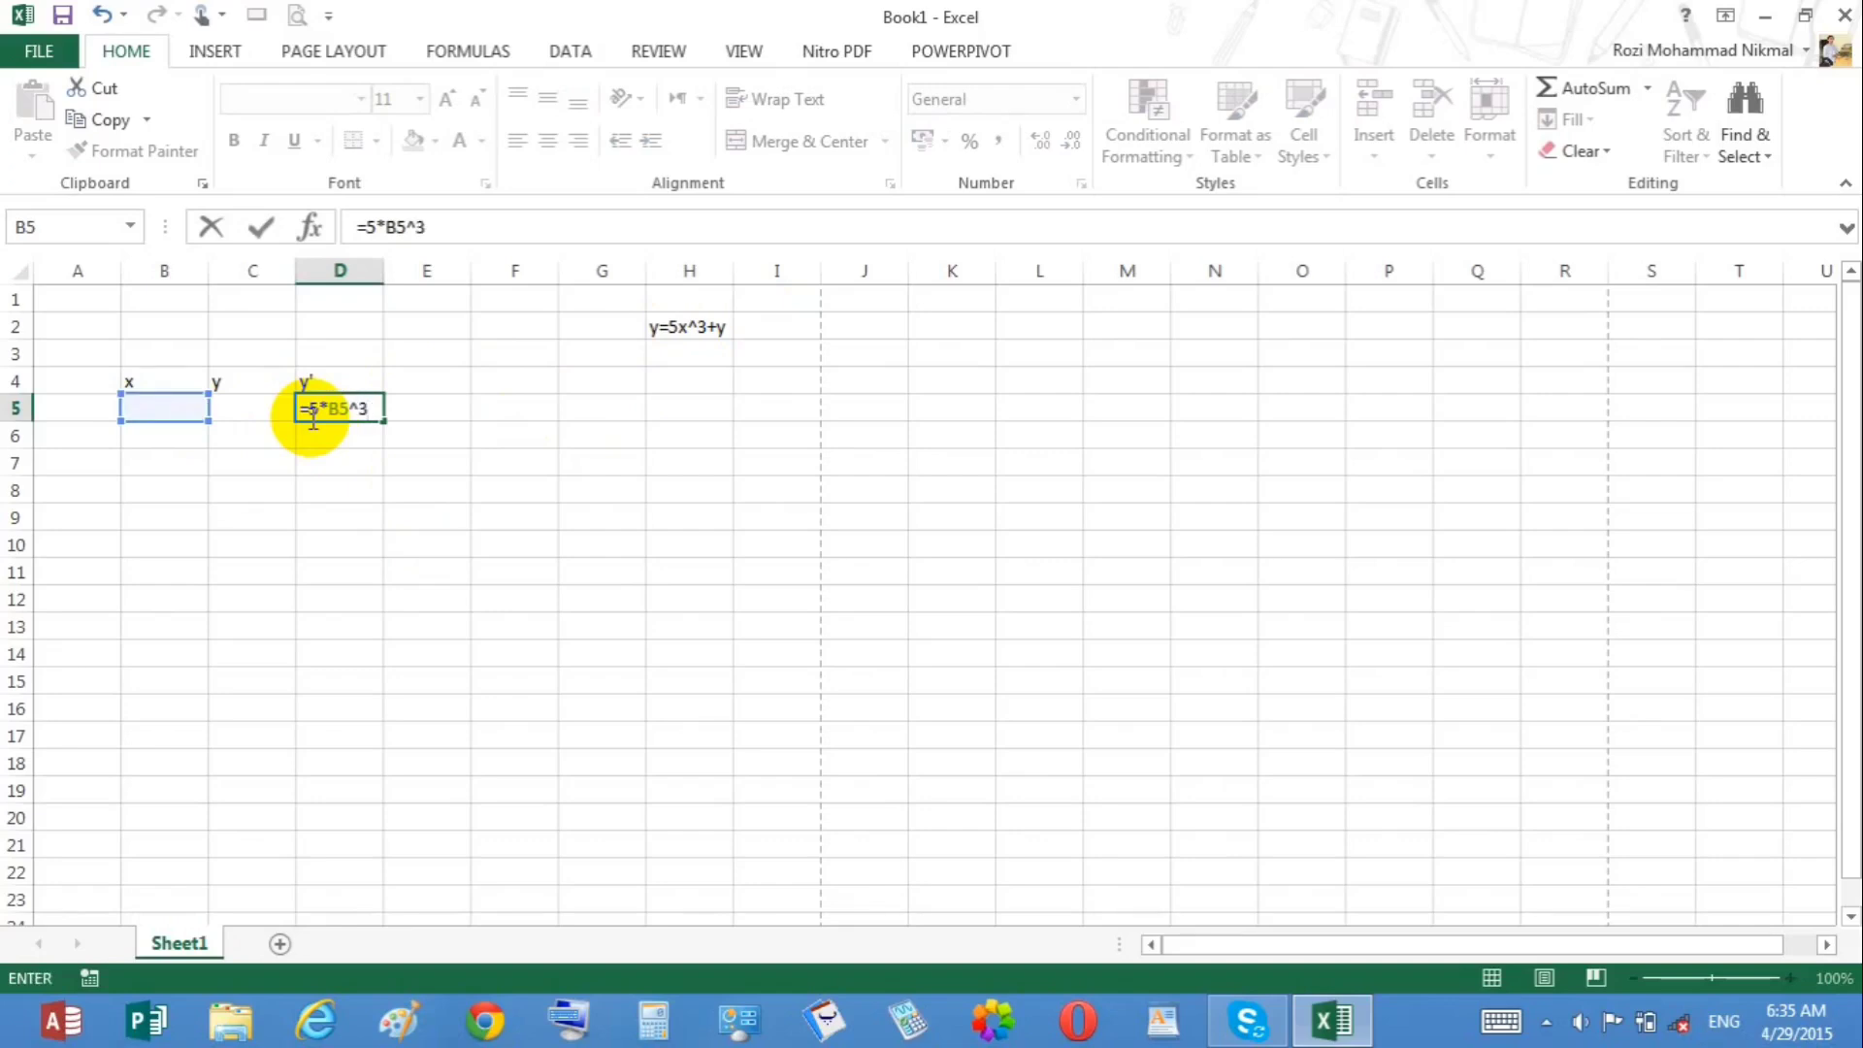
pyautogui.write('+')
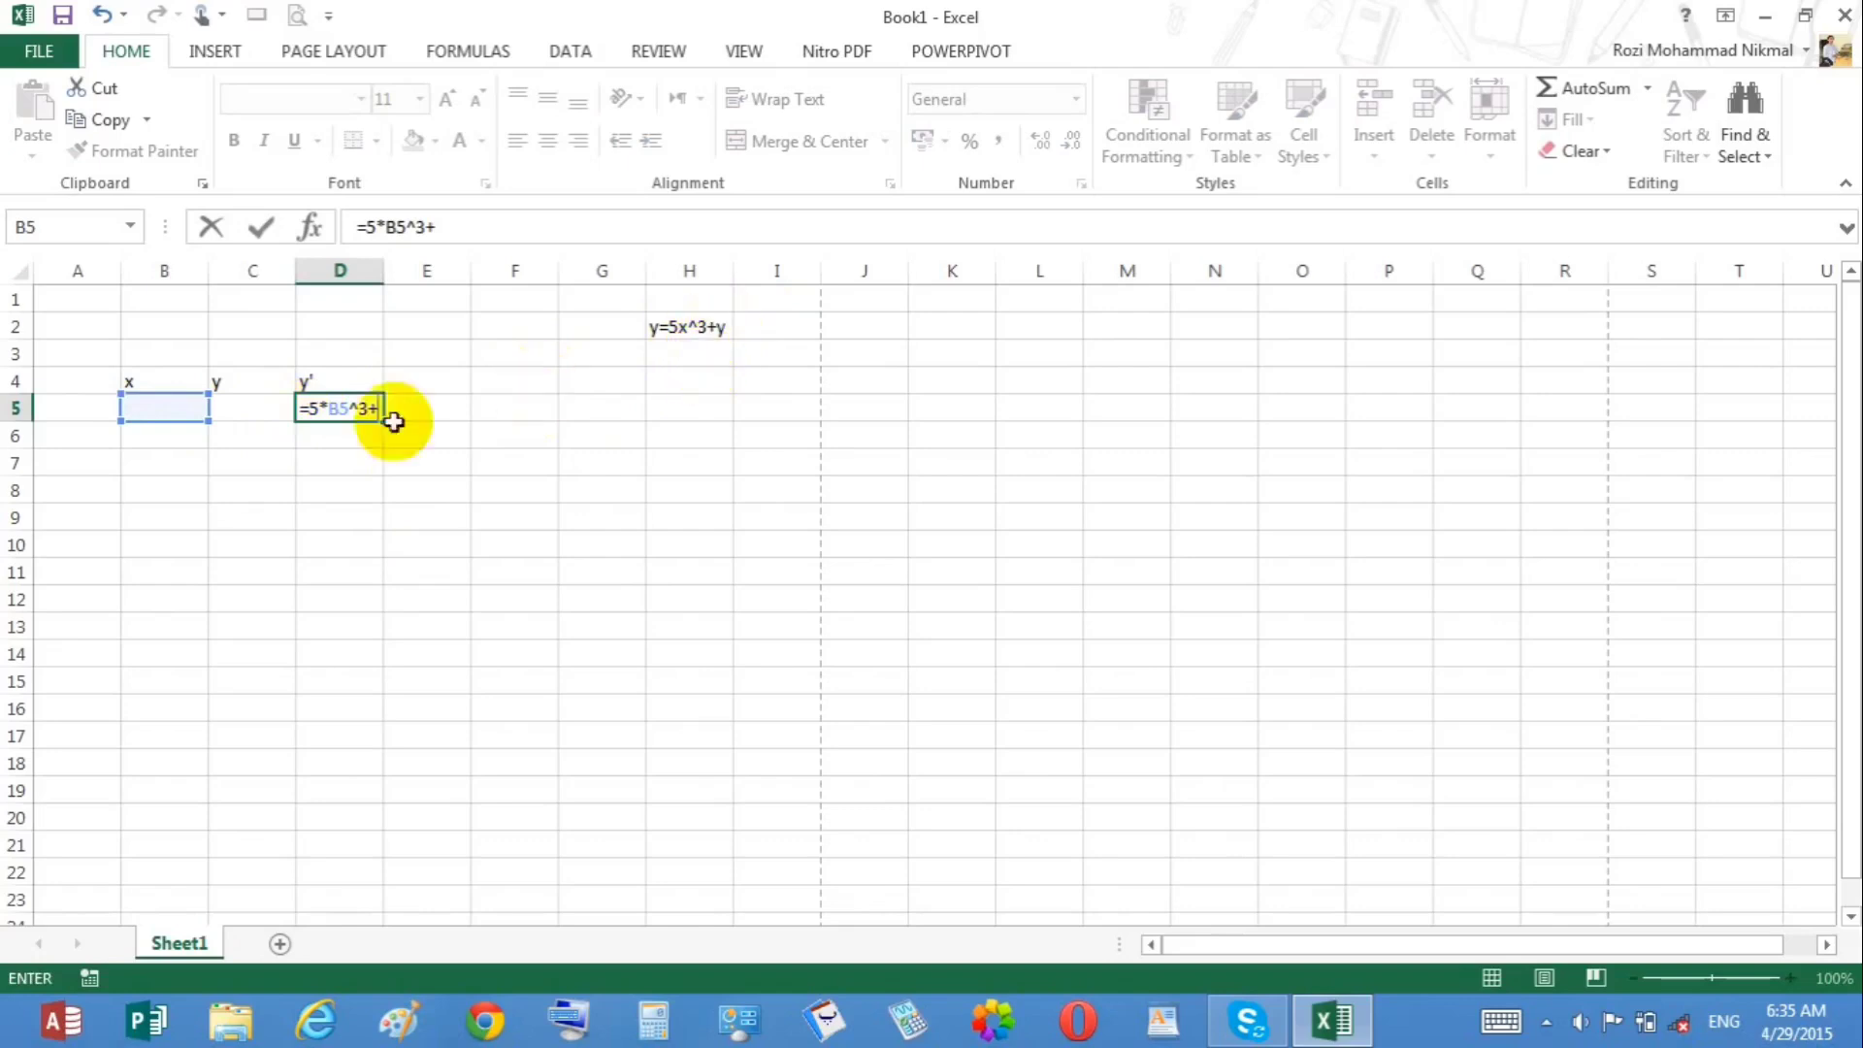
pyautogui.click(253, 409)
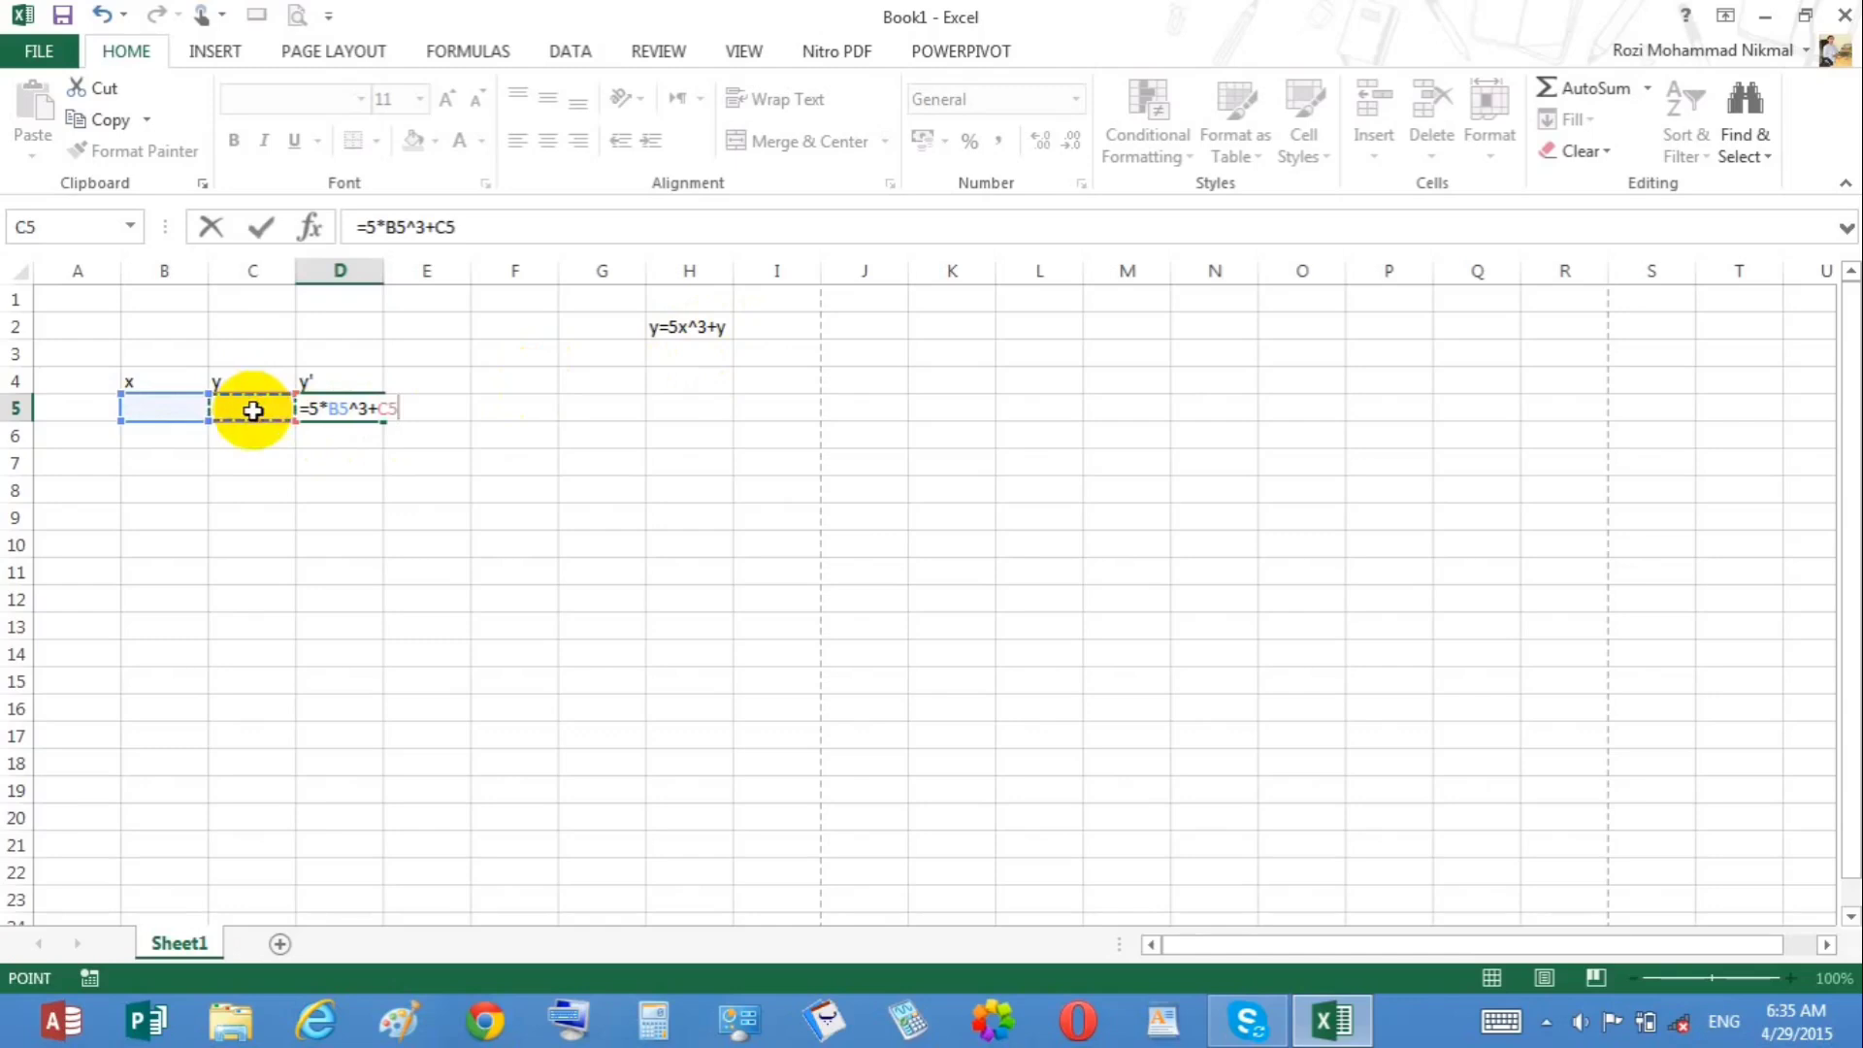
pyautogui.press('Return')
pyautogui.click(322, 409)
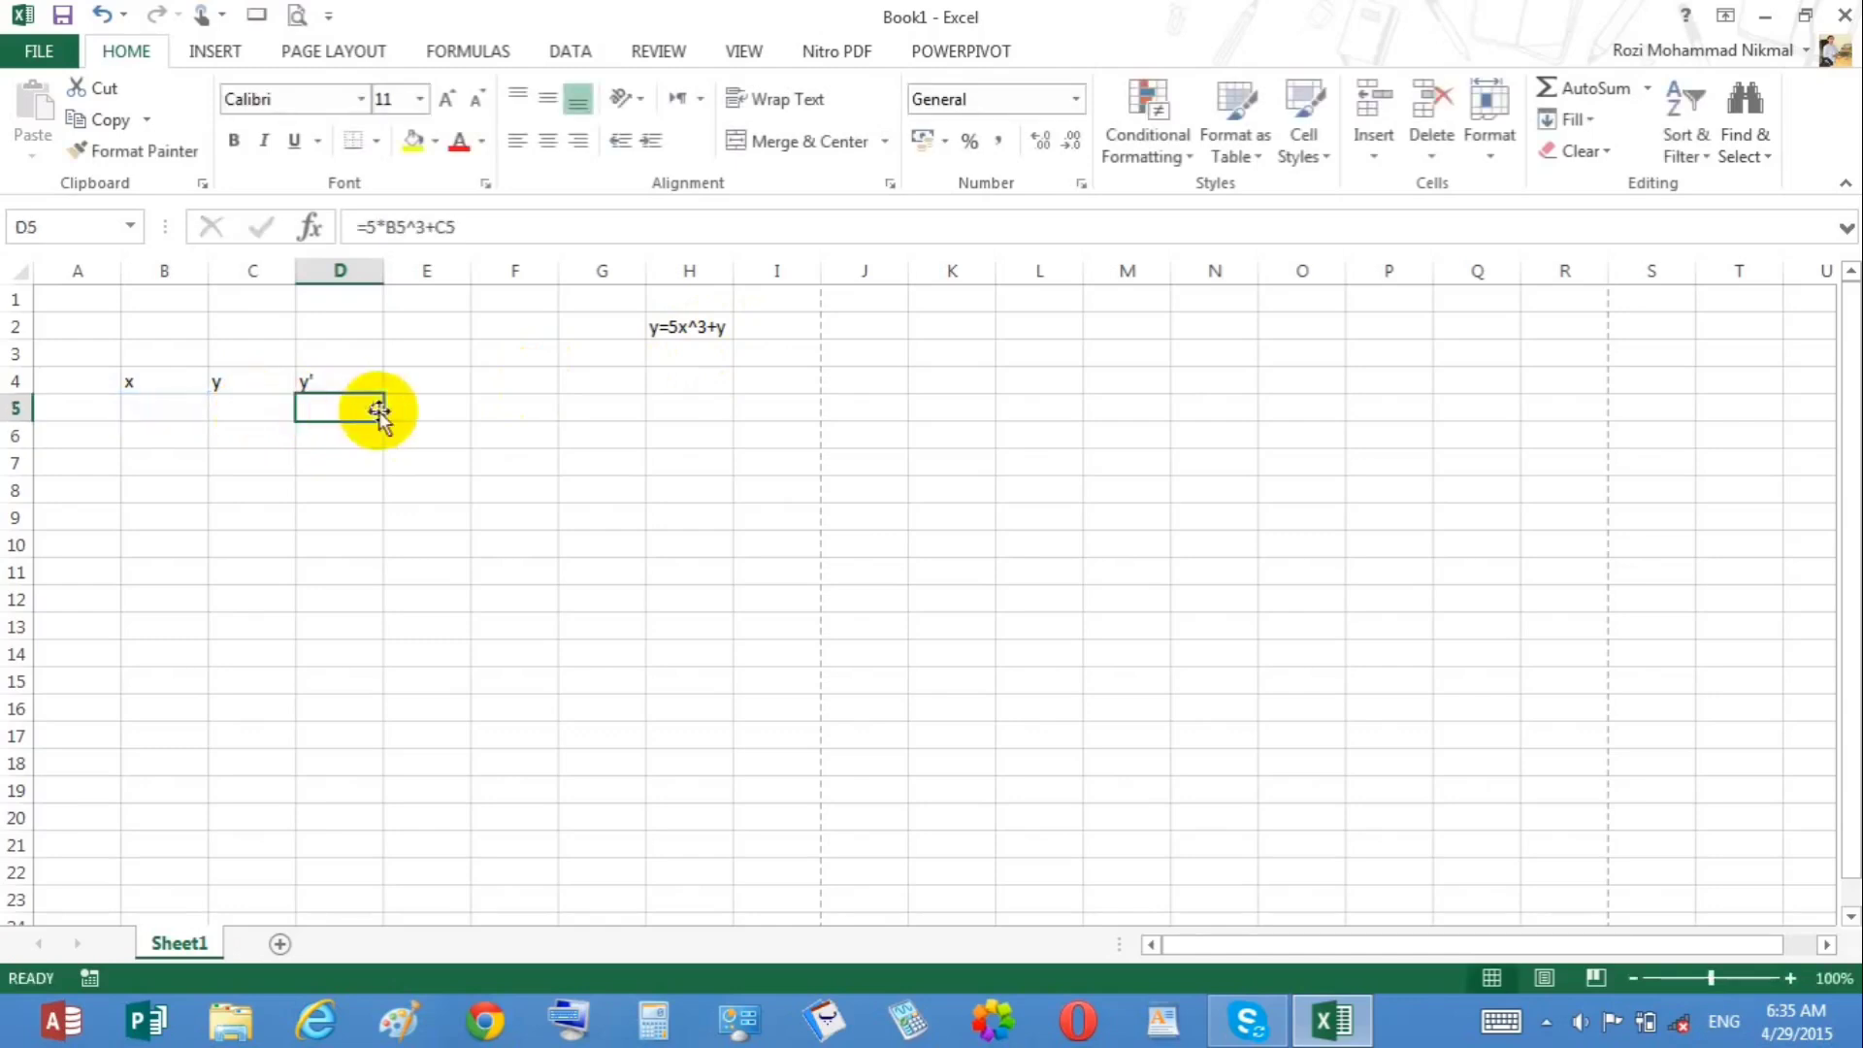
# Step: Fill the y' formula down to D10 and enter -2 as both x and y in row 5
pyautogui.moveTo(385, 425); pyautogui.dragTo(387, 547)
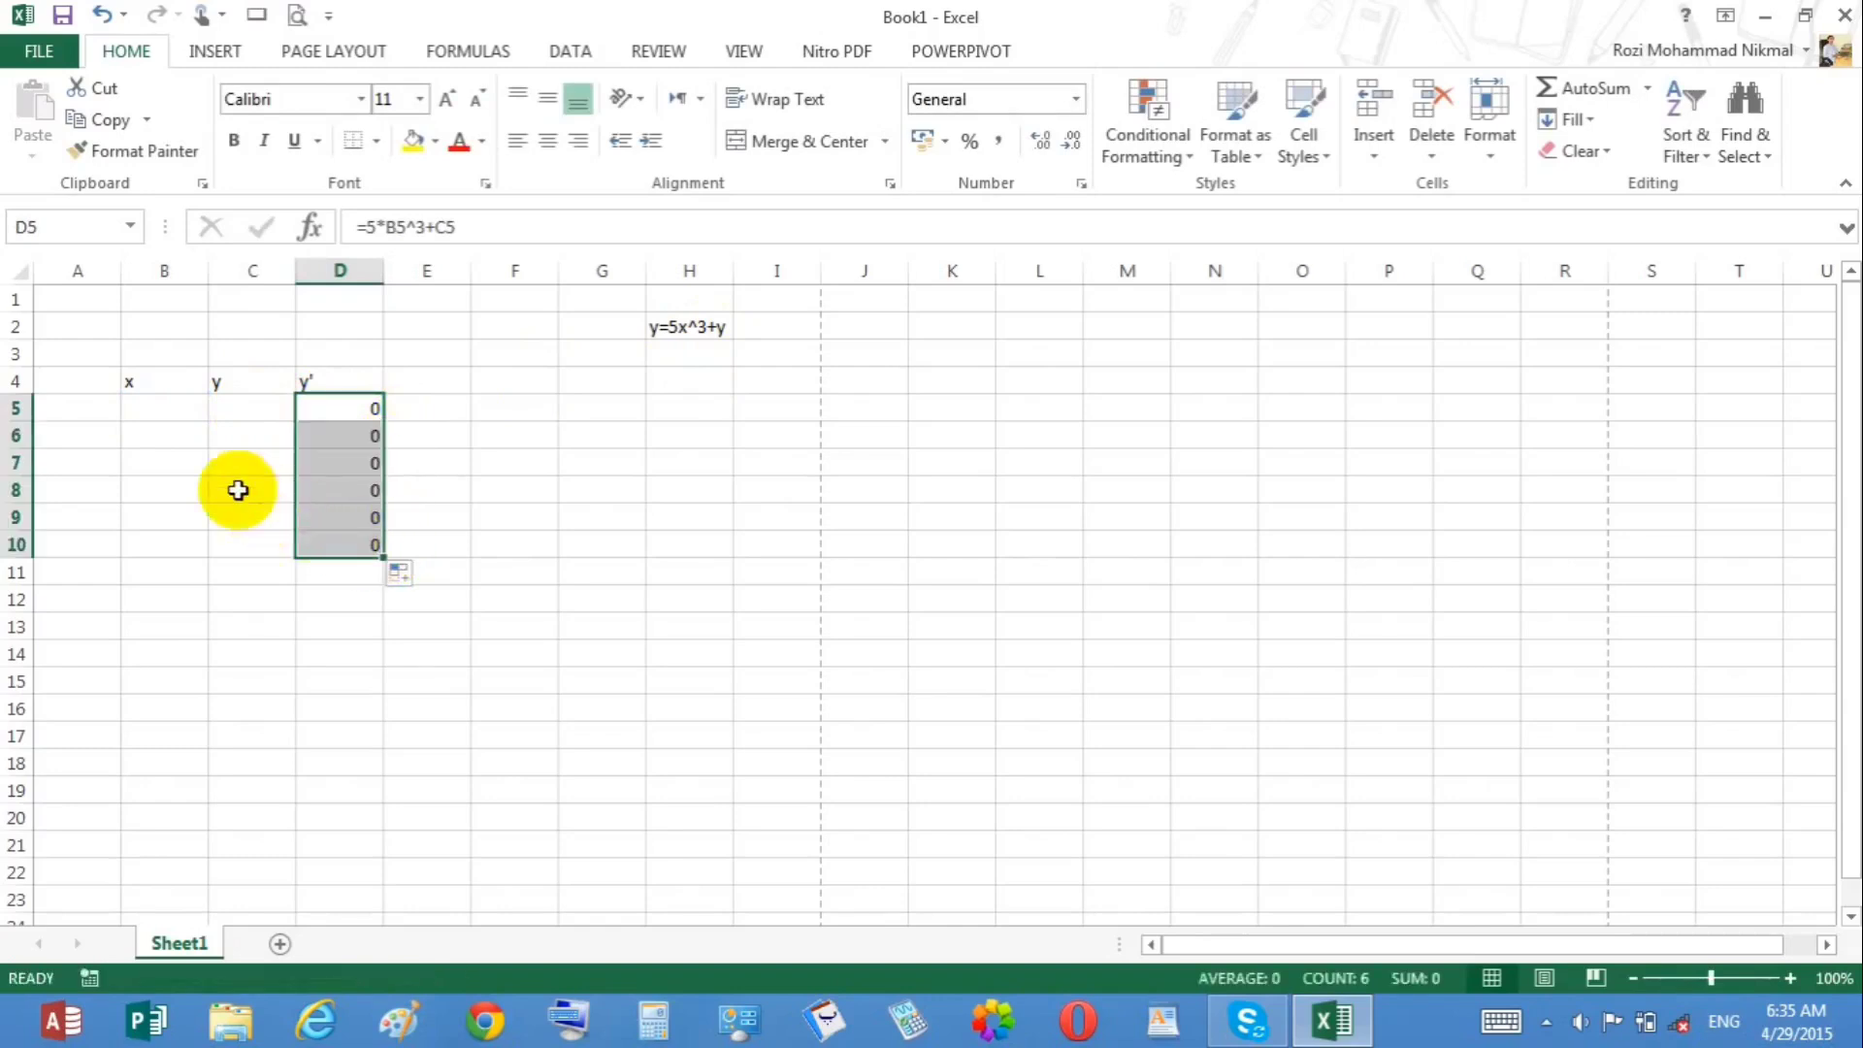
pyautogui.click(162, 405)
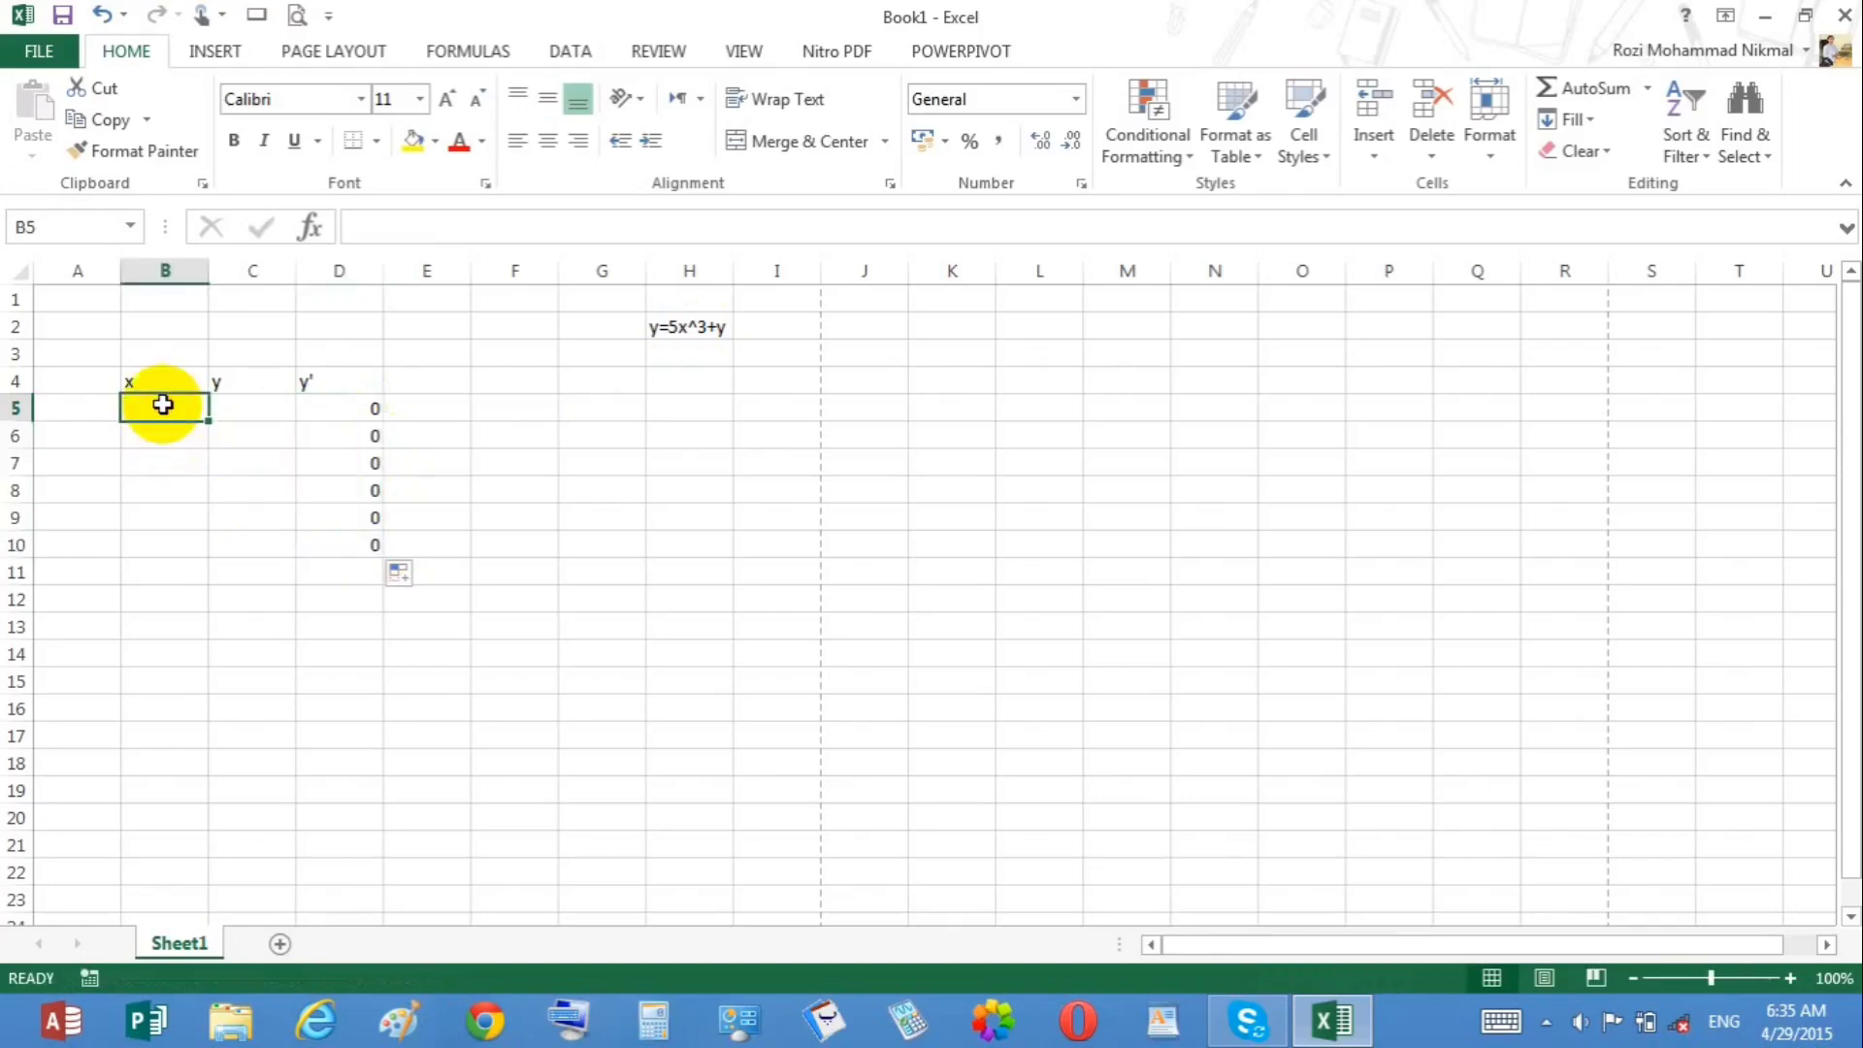
pyautogui.write('-2')
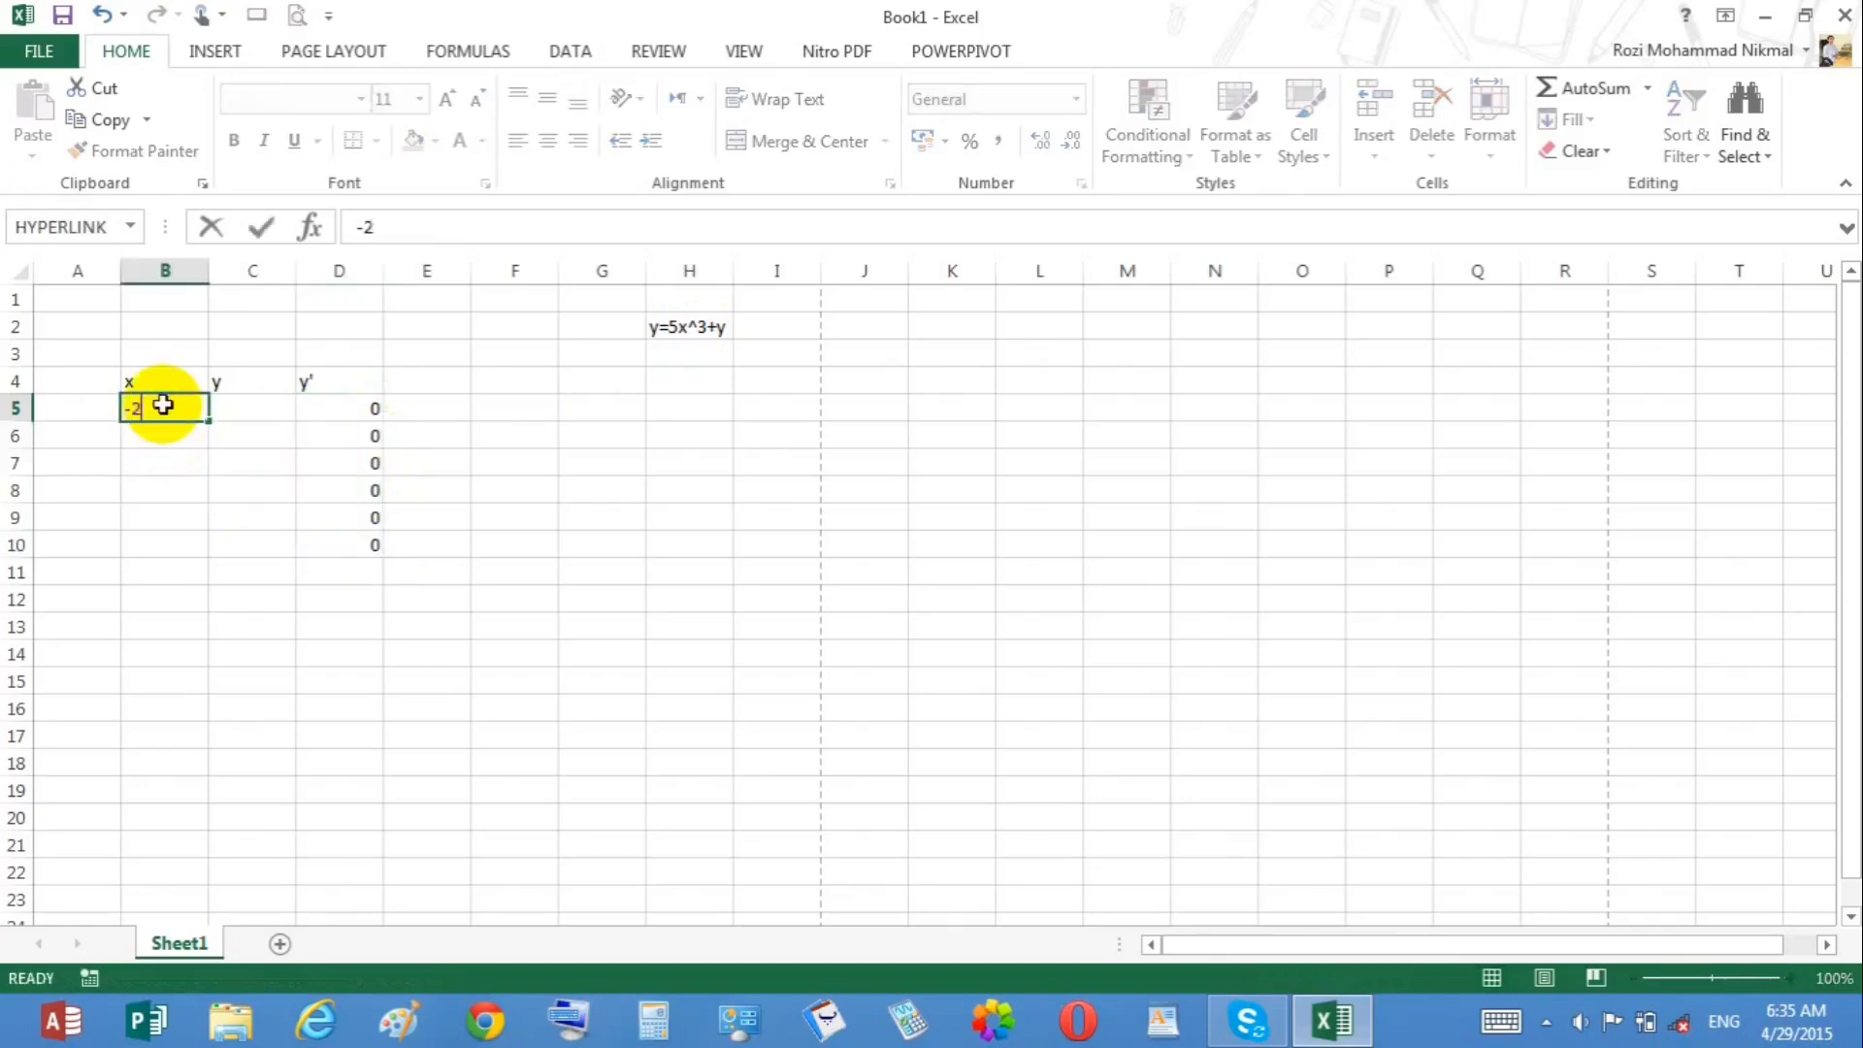
pyautogui.press('Return')
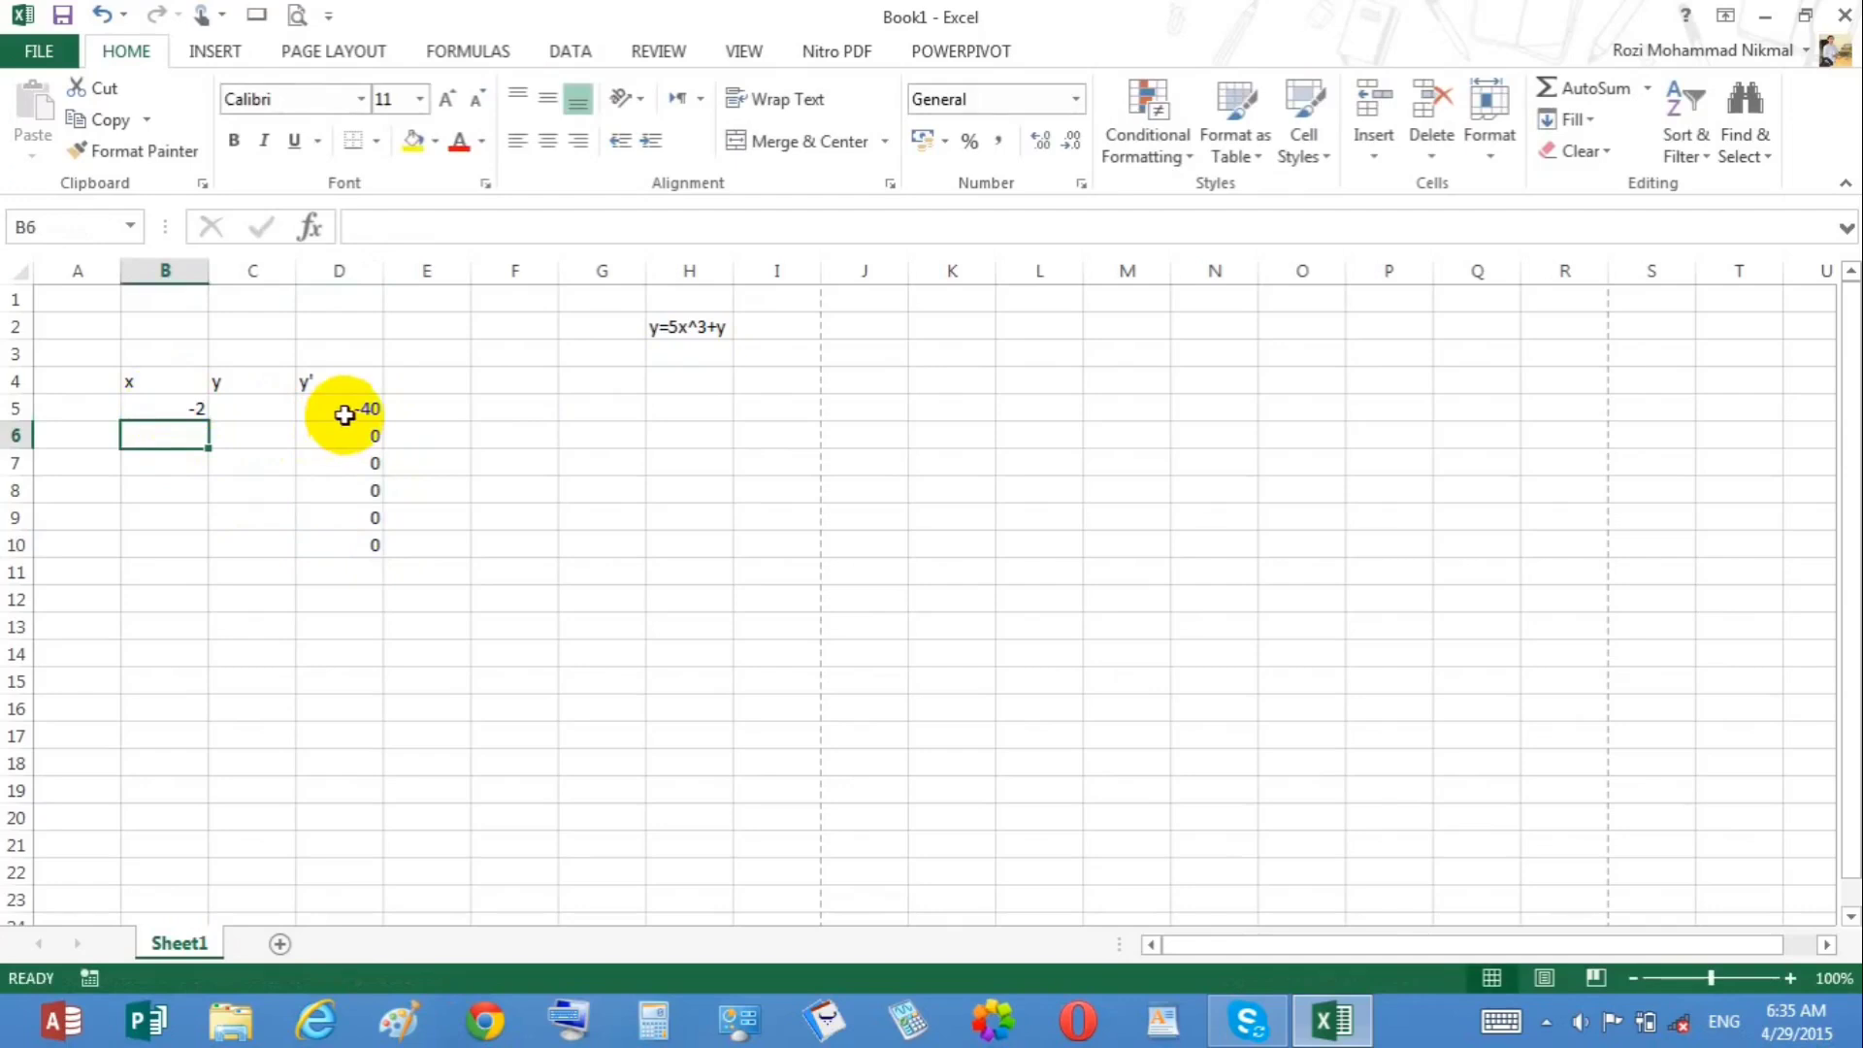
pyautogui.click(258, 406)
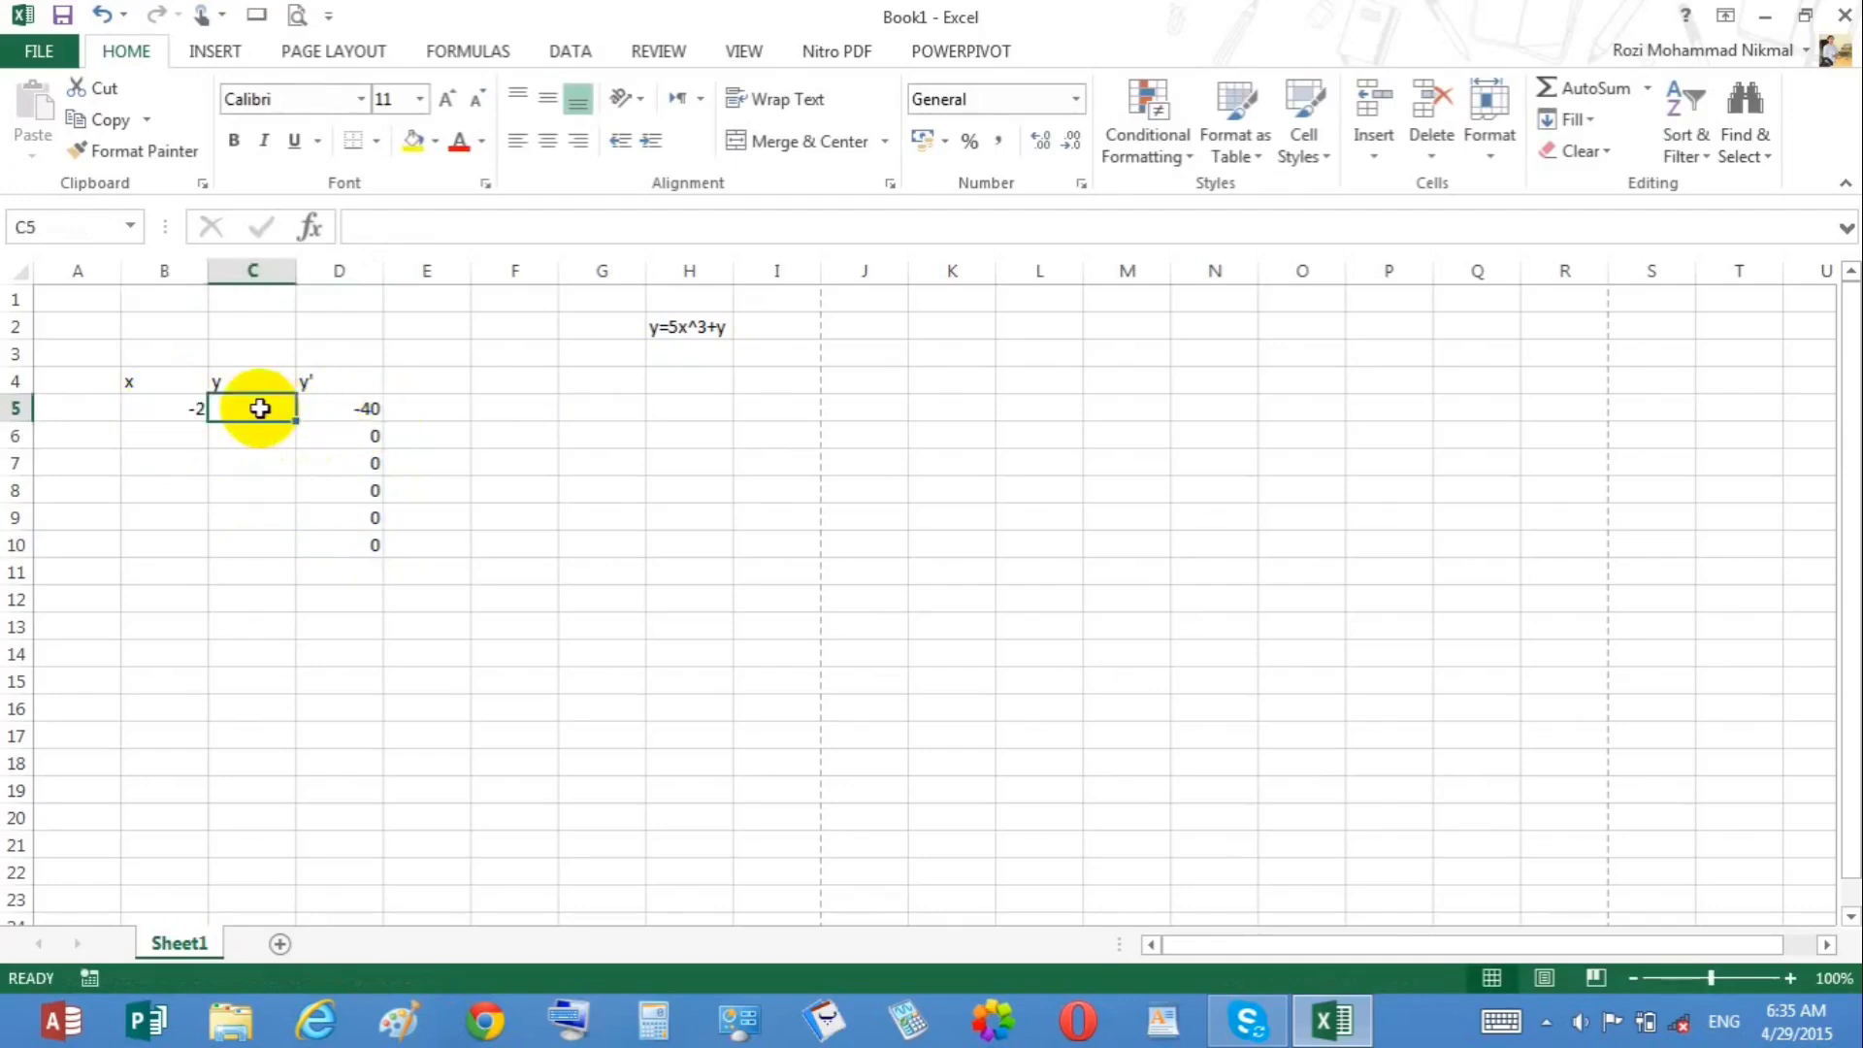
pyautogui.write('-2')
pyautogui.press('Return')
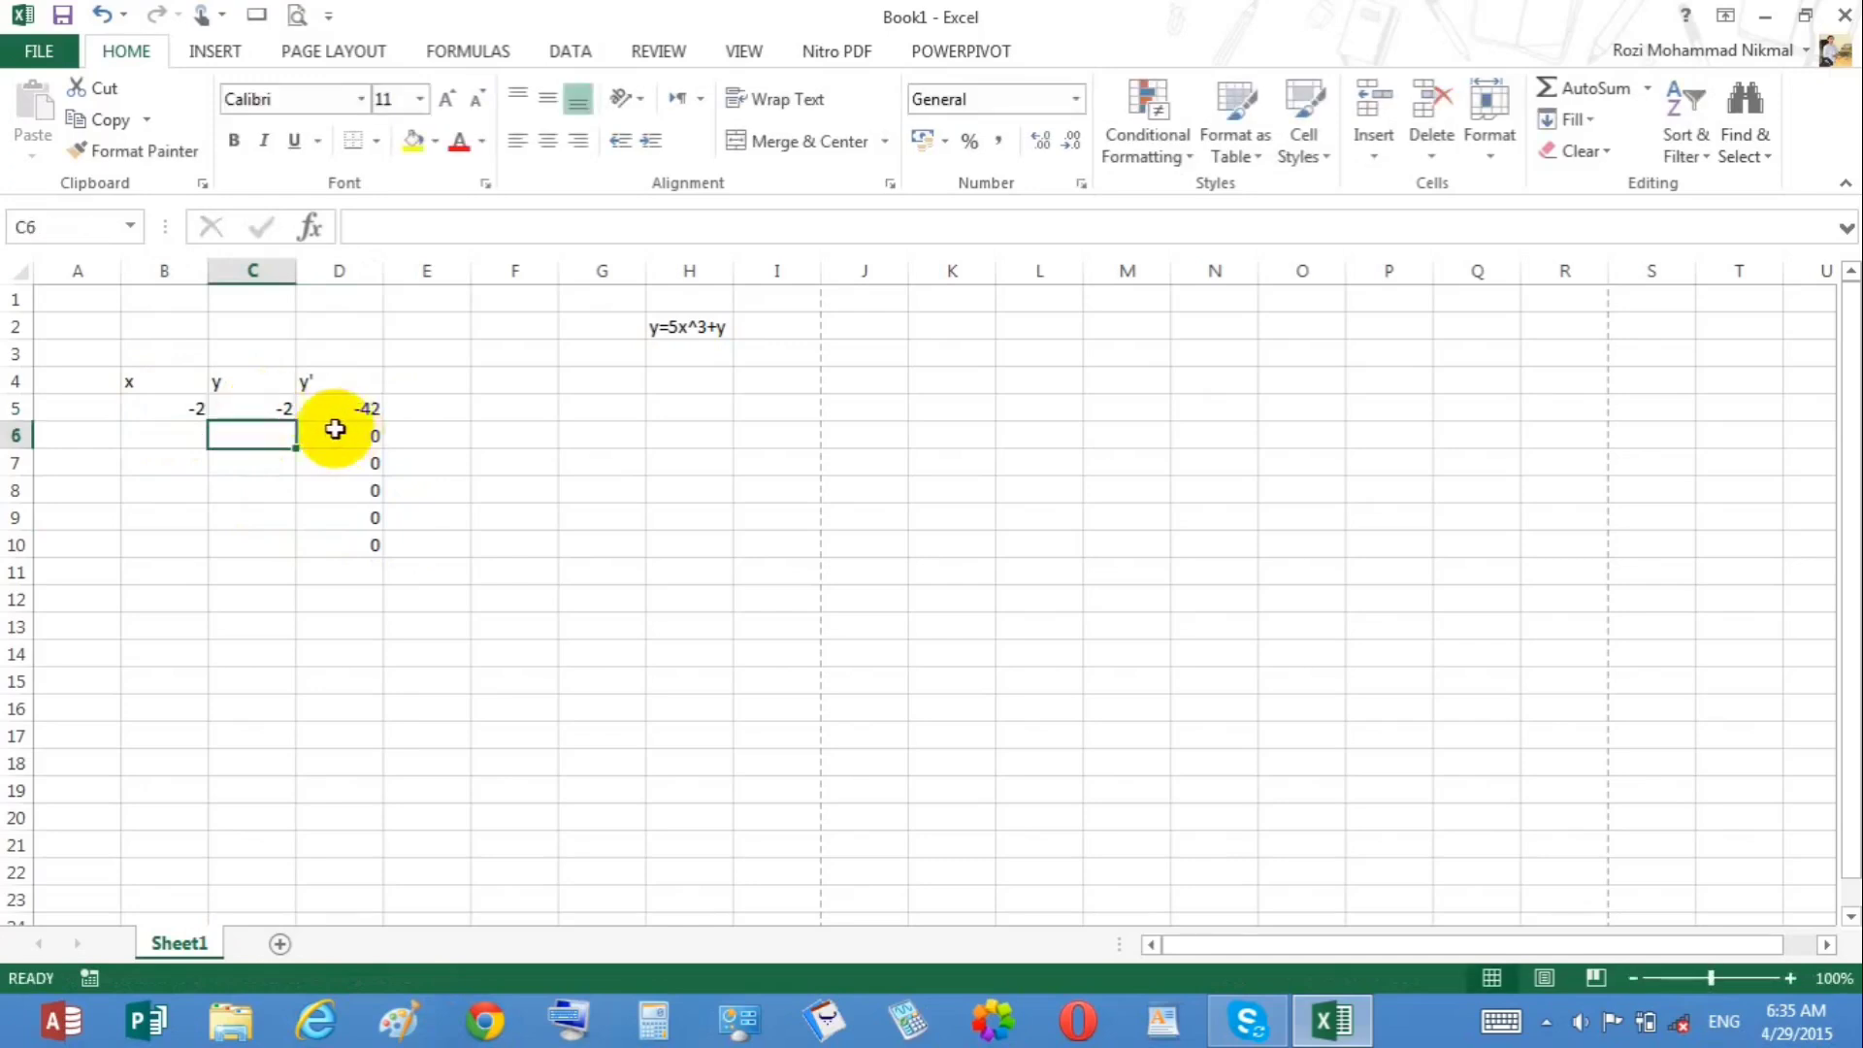
# Step: Enter the x,y pairs 3 and 3, 2 and 4, 1 and 3 in rows 6 to 8
pyautogui.click(177, 433)
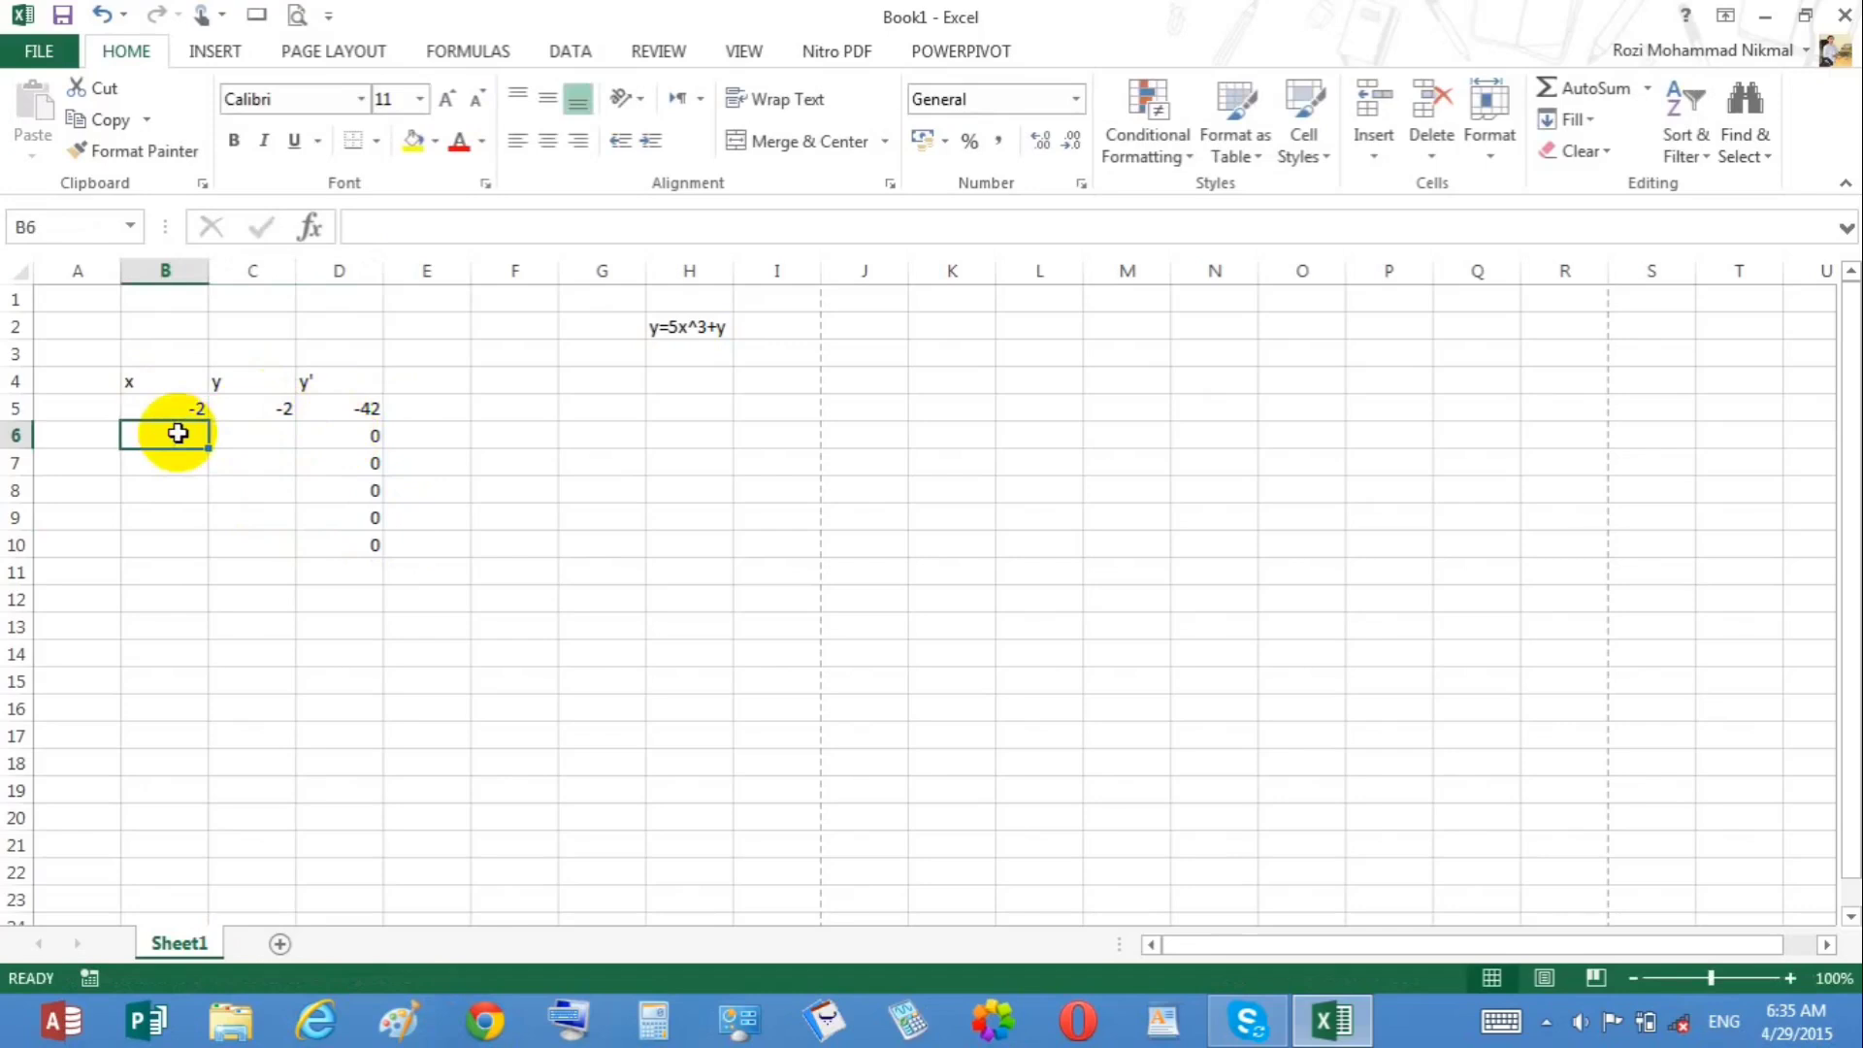
pyautogui.write('3')
pyautogui.press('Tab')
pyautogui.write('3')
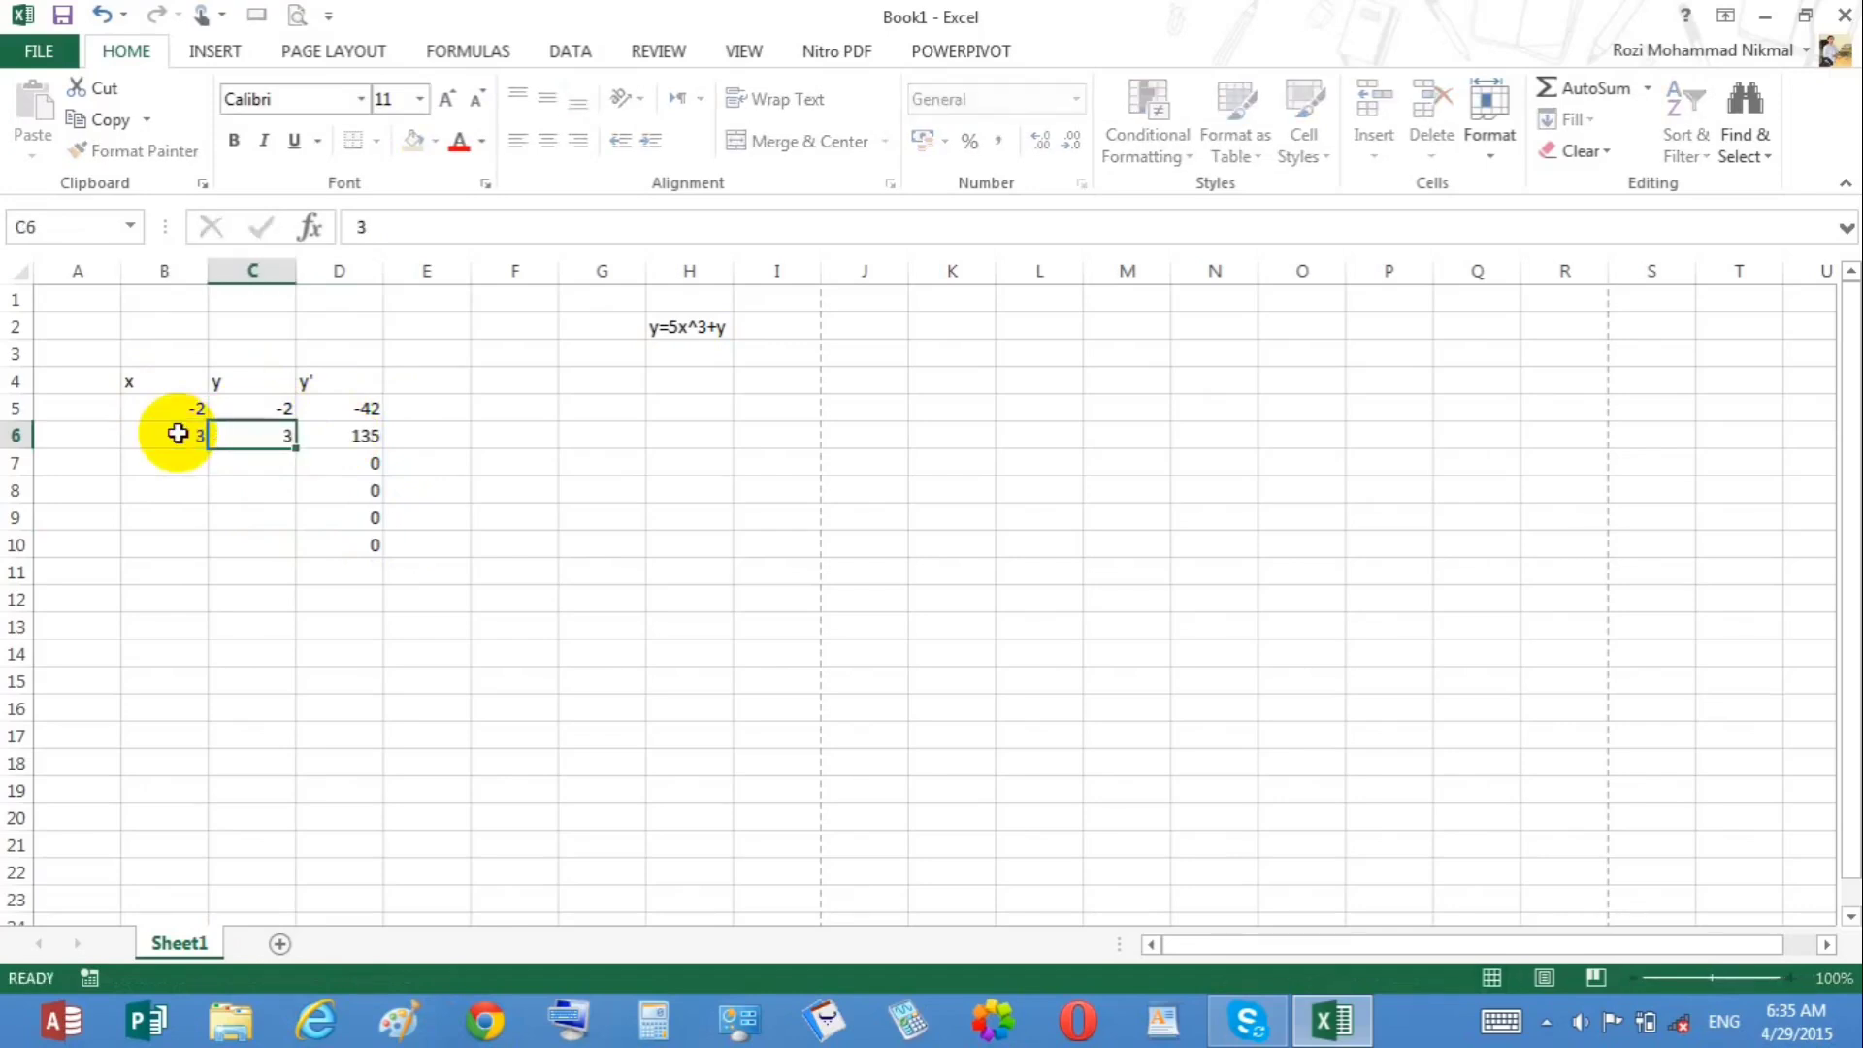
pyautogui.press('Return')
pyautogui.write('2')
pyautogui.press('Tab')
pyautogui.write('43')
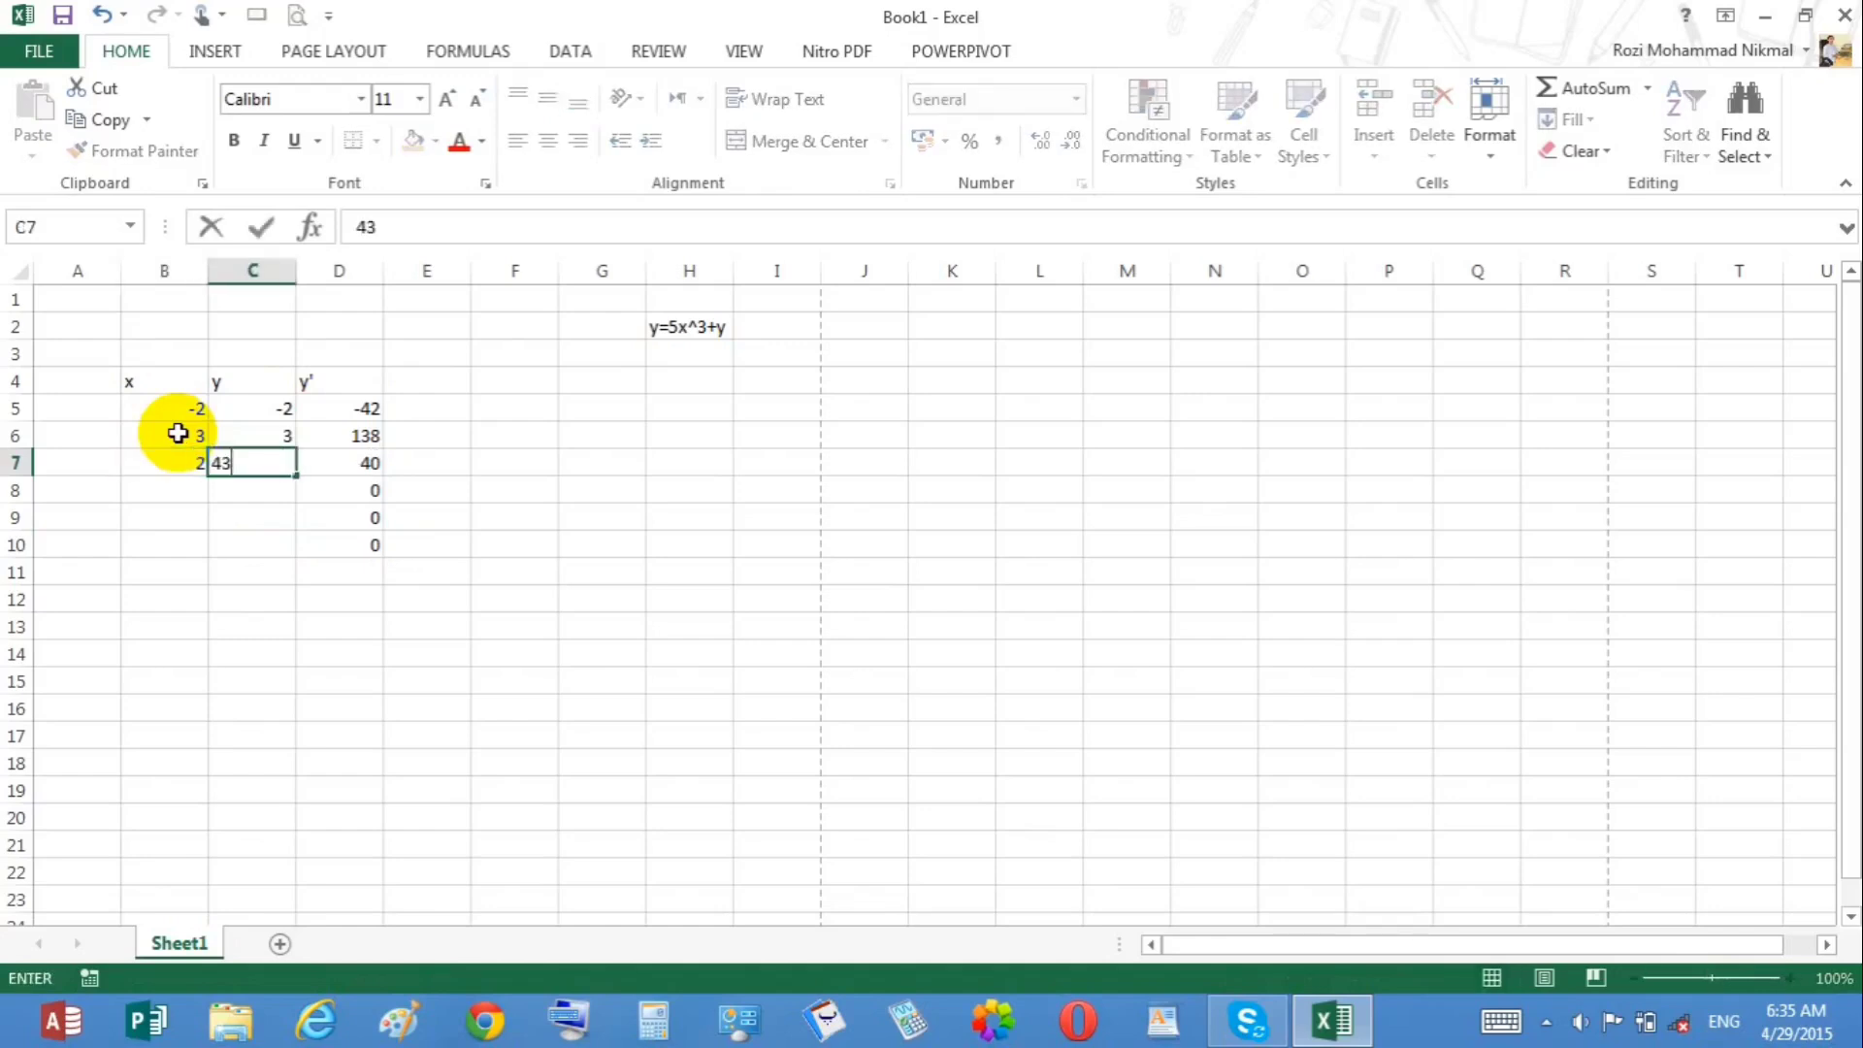
pyautogui.write('4')
pyautogui.press('Return')
pyautogui.write('2')
pyautogui.press('Tab')
pyautogui.hotkey('shift', 'Tab')
pyautogui.write('1')
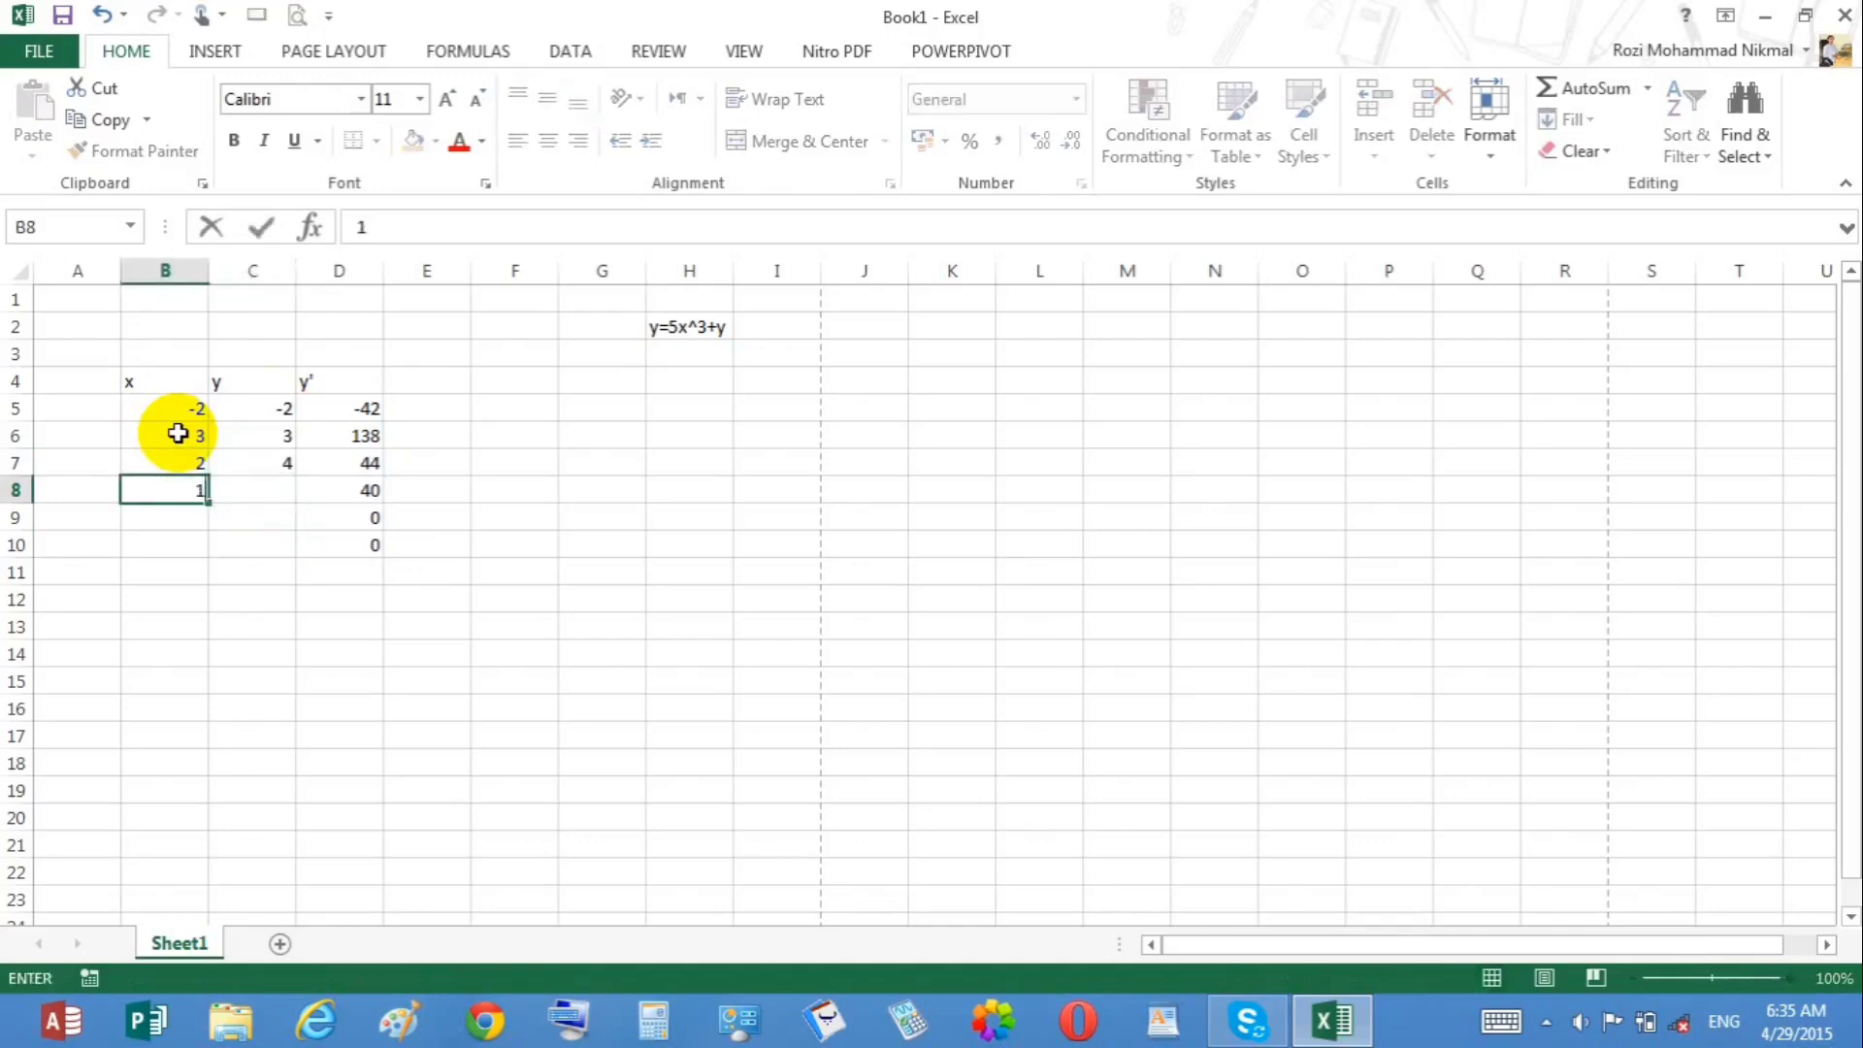
pyautogui.press('Tab')
pyautogui.write('3')
pyautogui.press('Return')
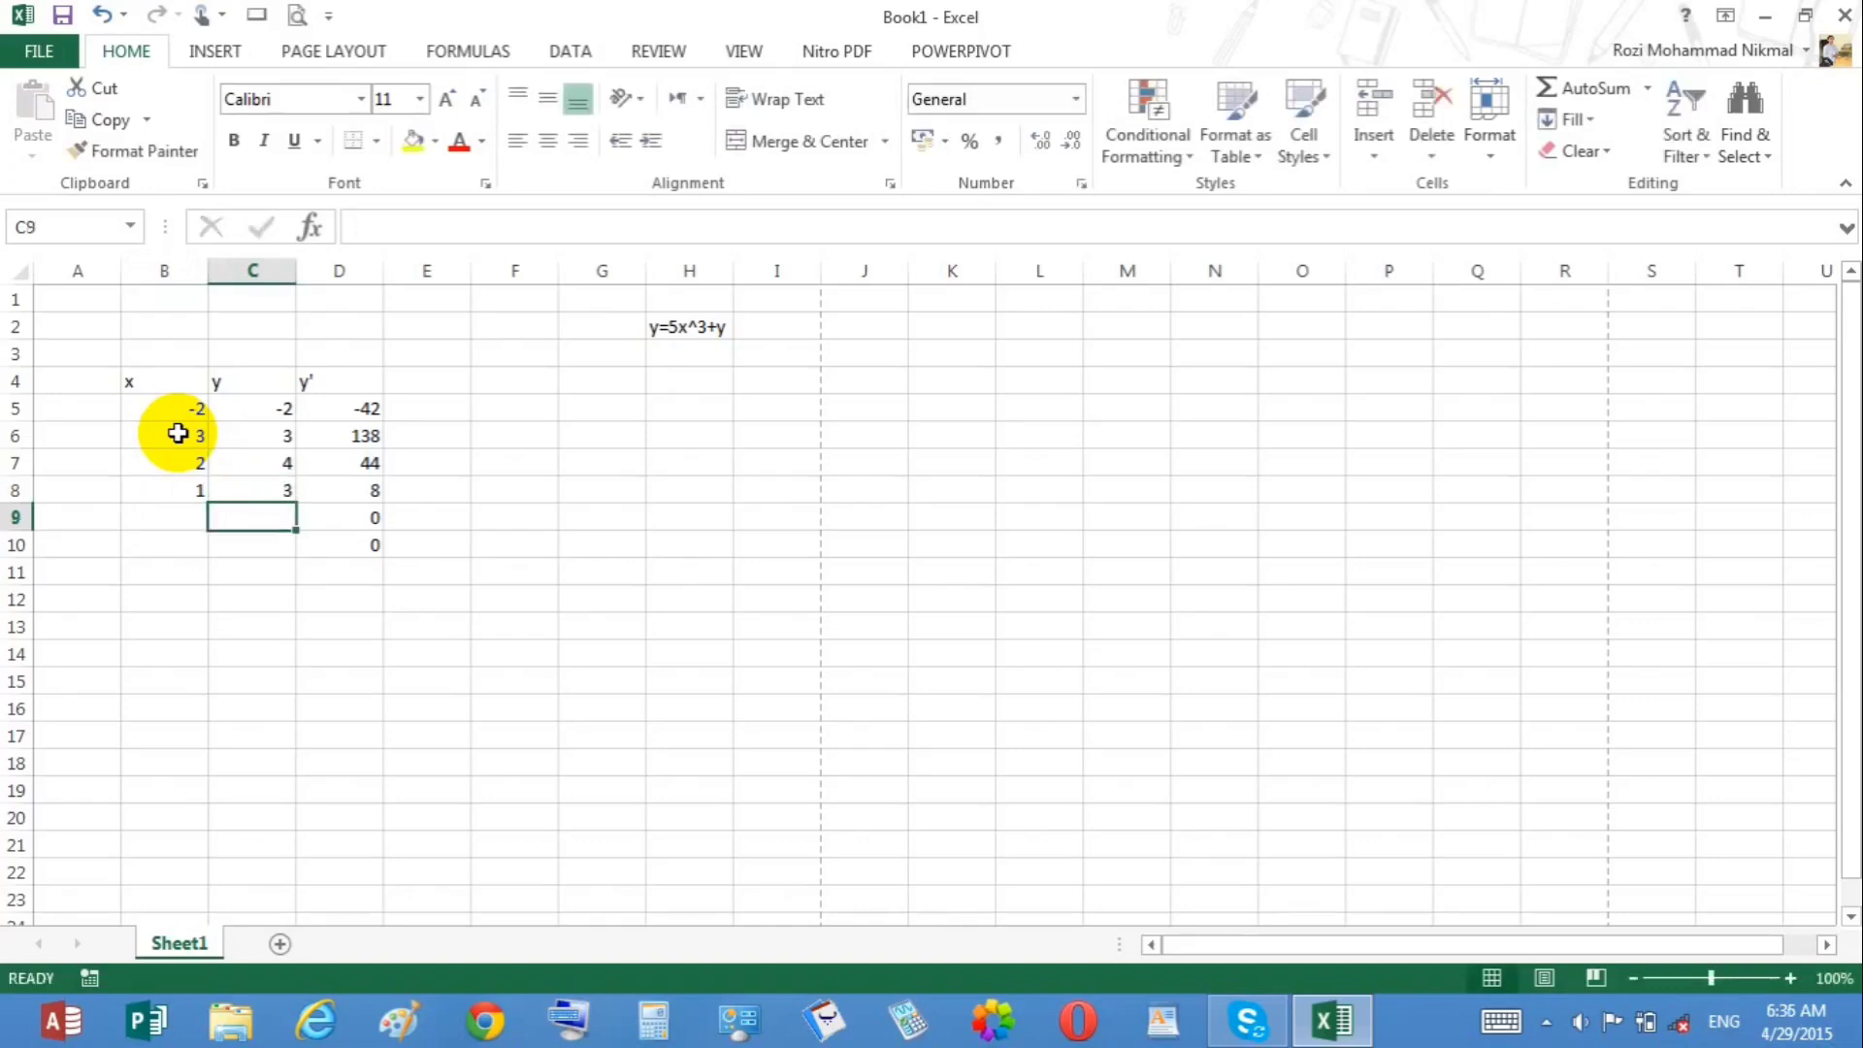
# Step: Enter x value 1.5 and y value 3 in row 9
pyautogui.hotkey('shift', 'Tab')
pyautogui.write('1')
pyautogui.press('Tab')
pyautogui.hotkey('shift', 'Tab')
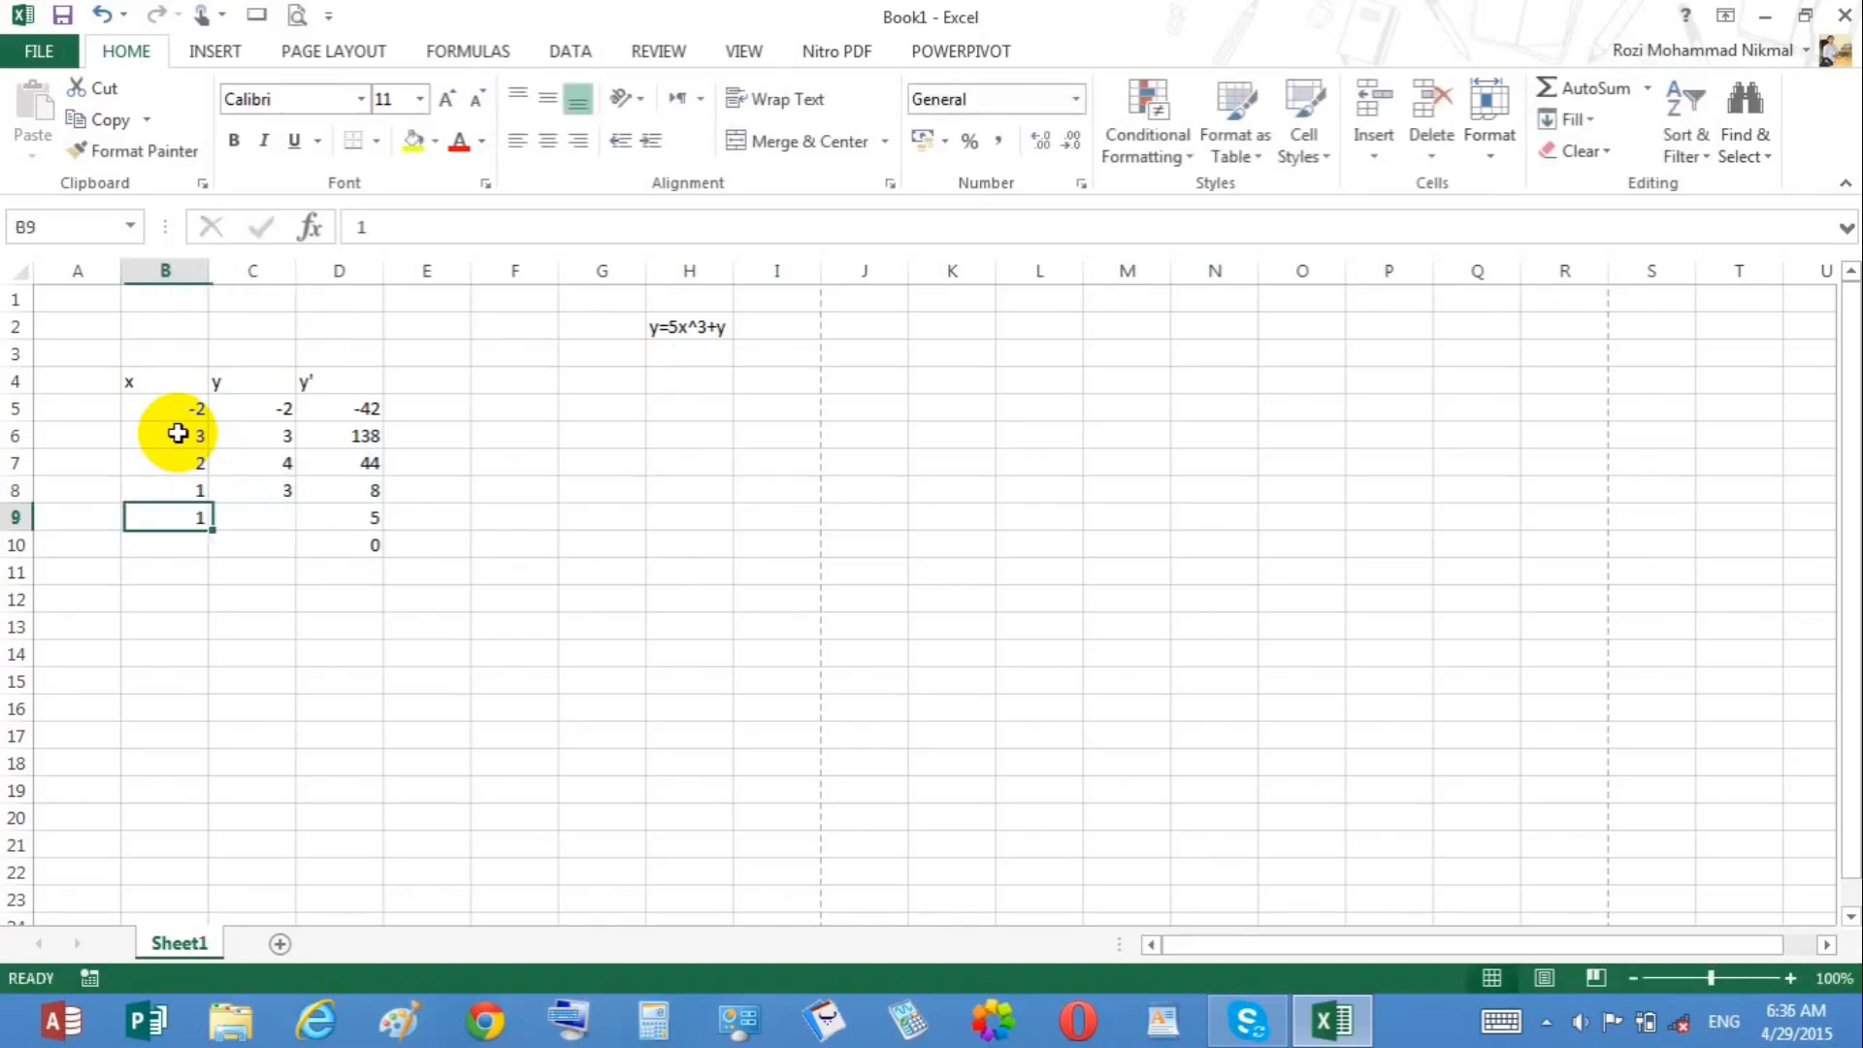
pyautogui.write('6')
pyautogui.press('Tab')
pyautogui.hotkey('shift', 'Tab')
pyautogui.write('1.5')
pyautogui.press('Tab')
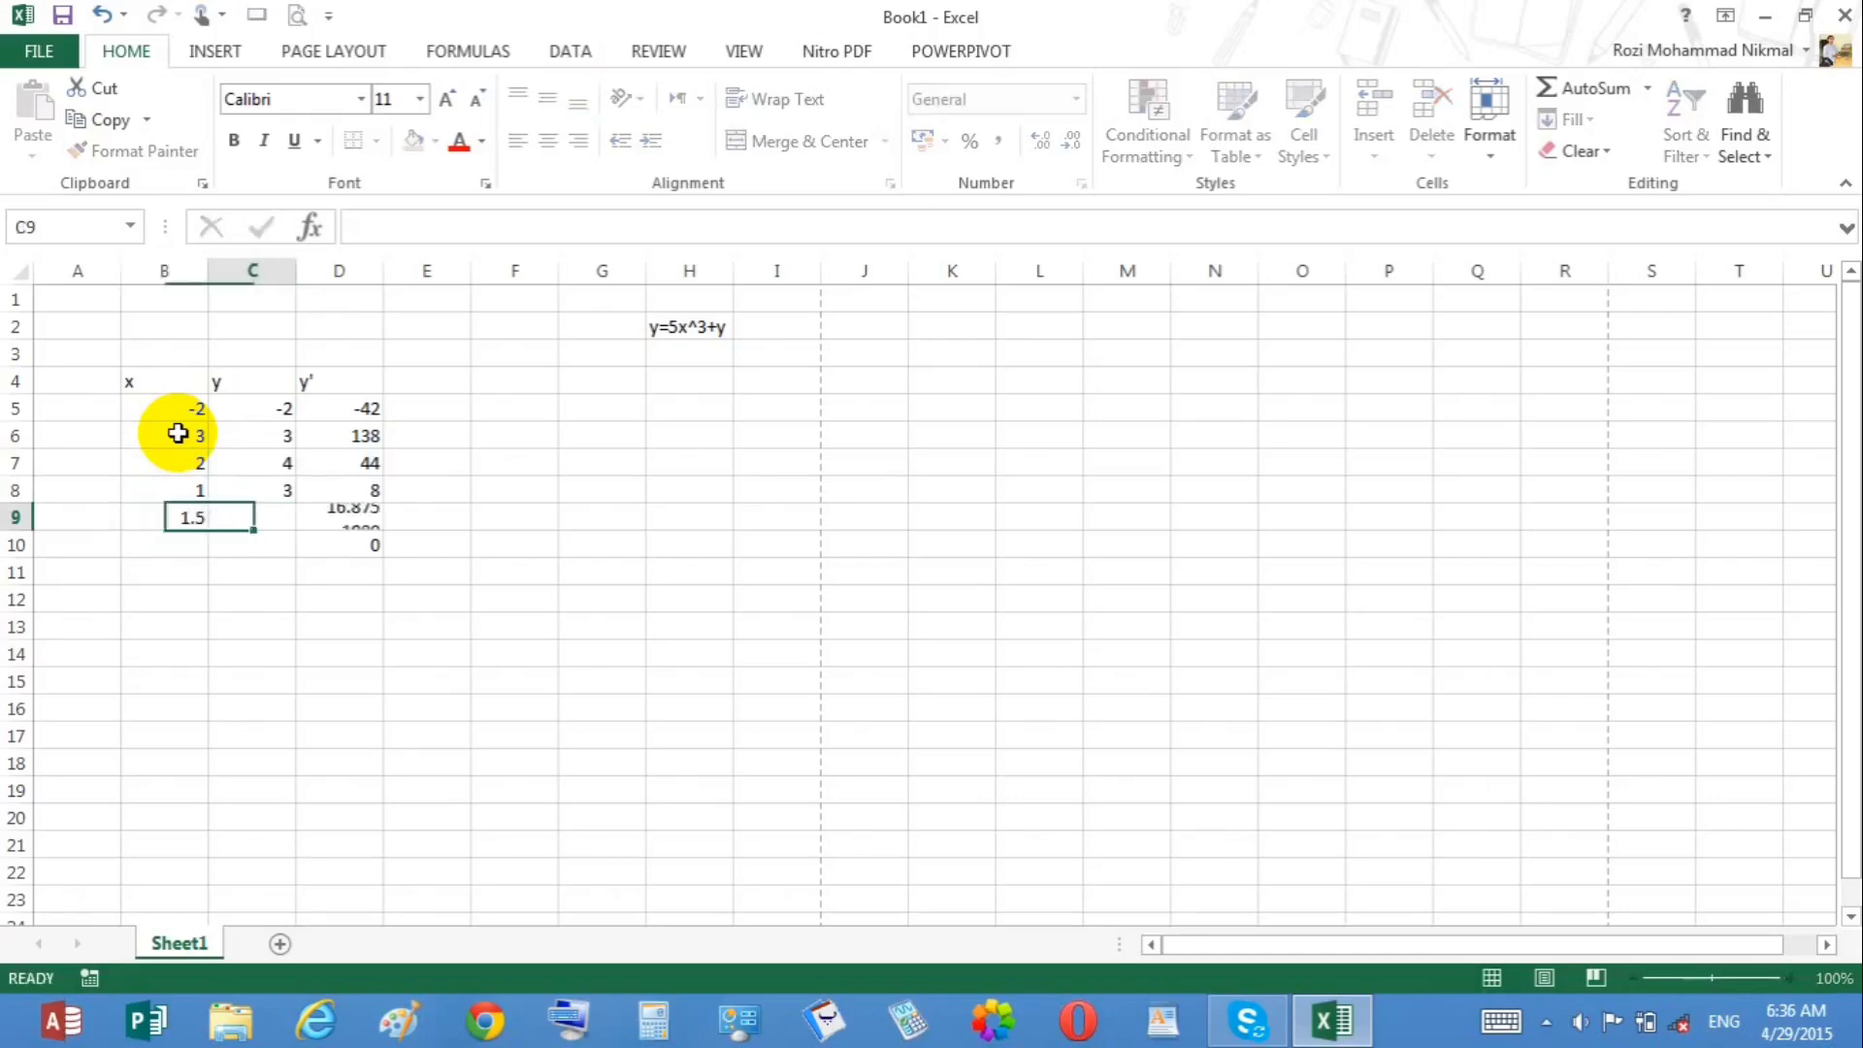
pyautogui.write('3')
pyautogui.press('Down')
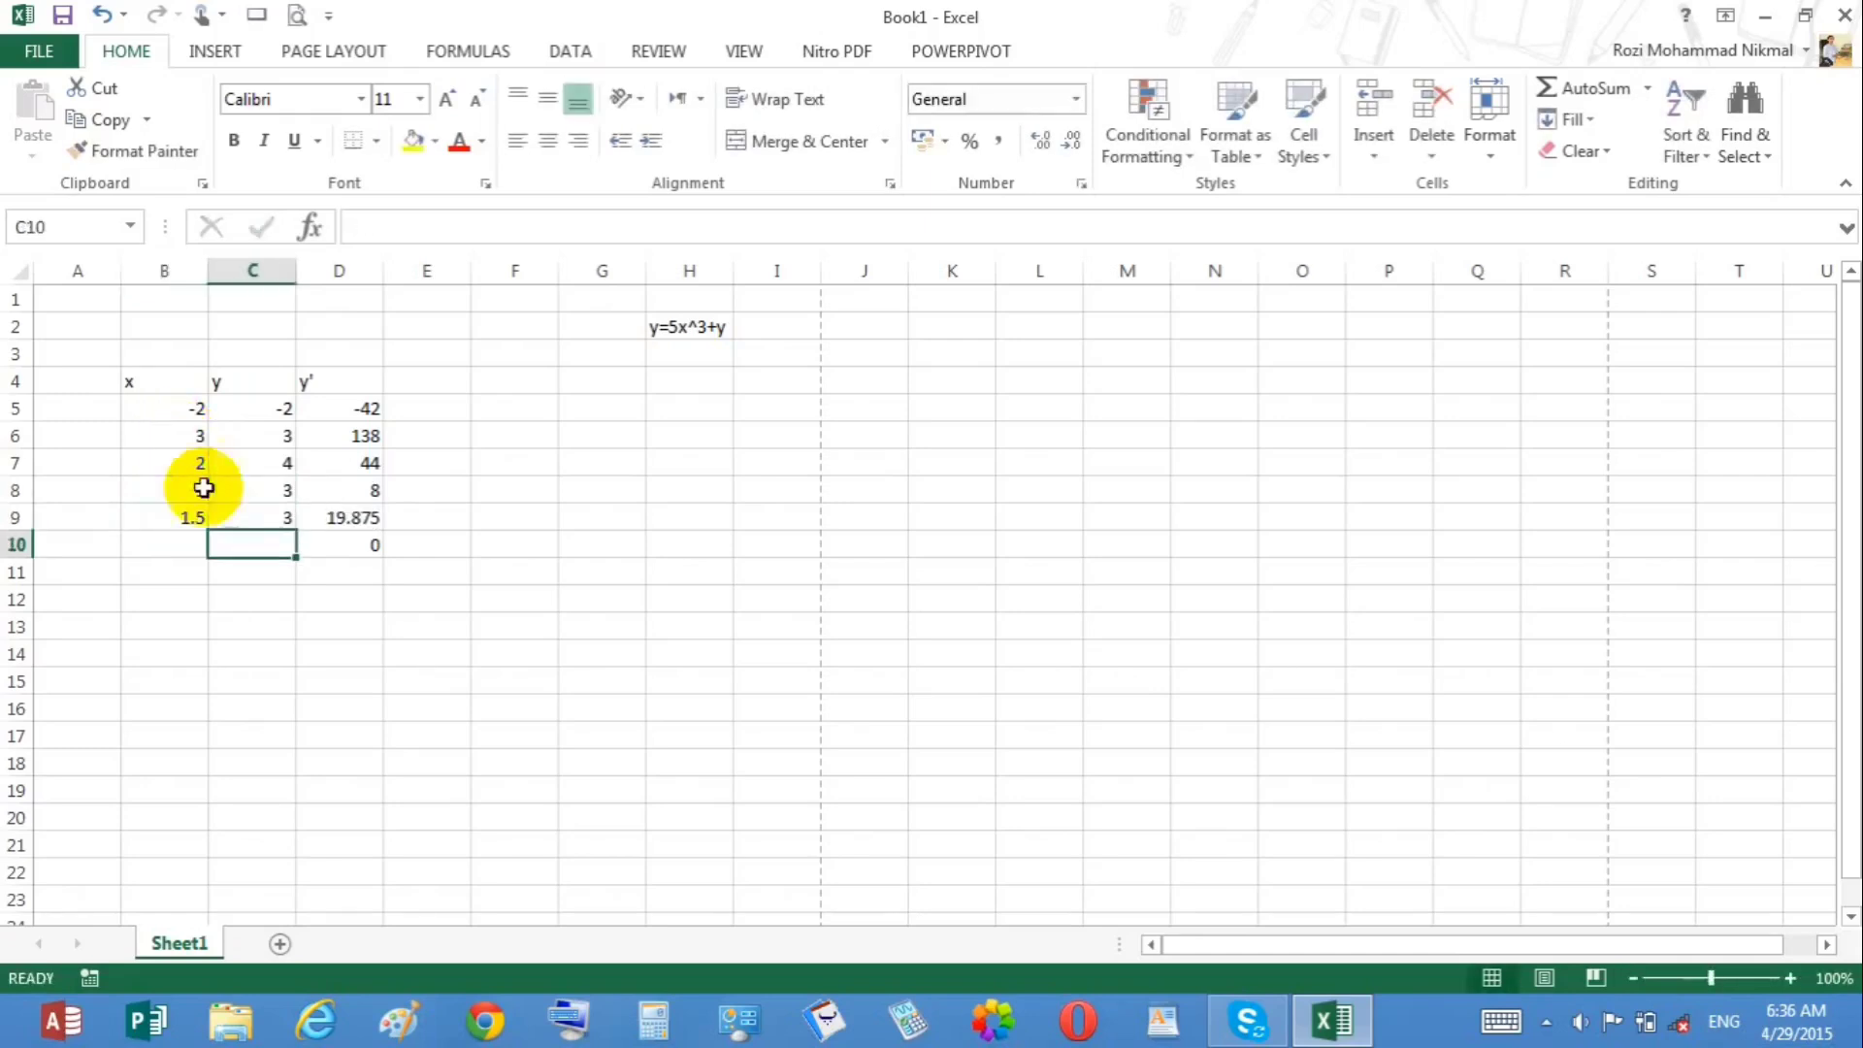
# Step: Insert a scatter chart with smooth lines and markers from the x, y and y' data in B5:D9
pyautogui.moveTo(178, 405); pyautogui.dragTo(325, 517)
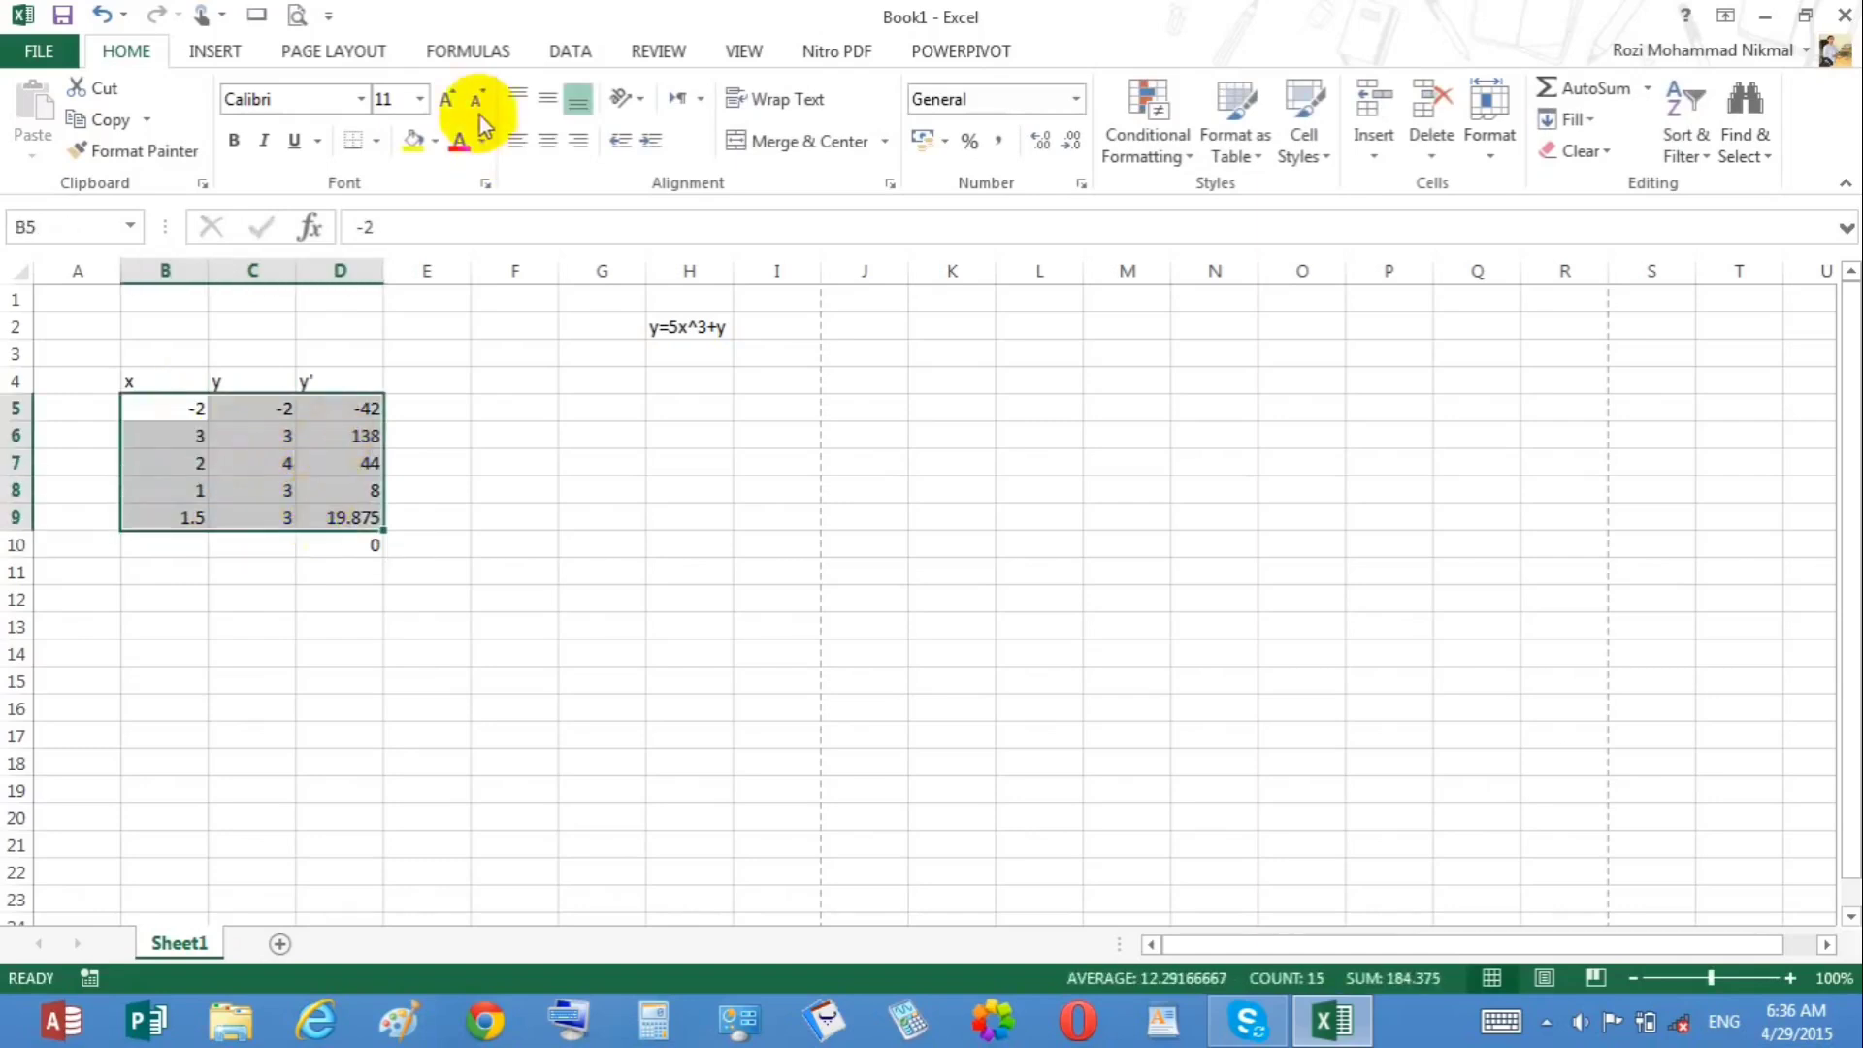
pyautogui.click(233, 45)
pyautogui.click(811, 151)
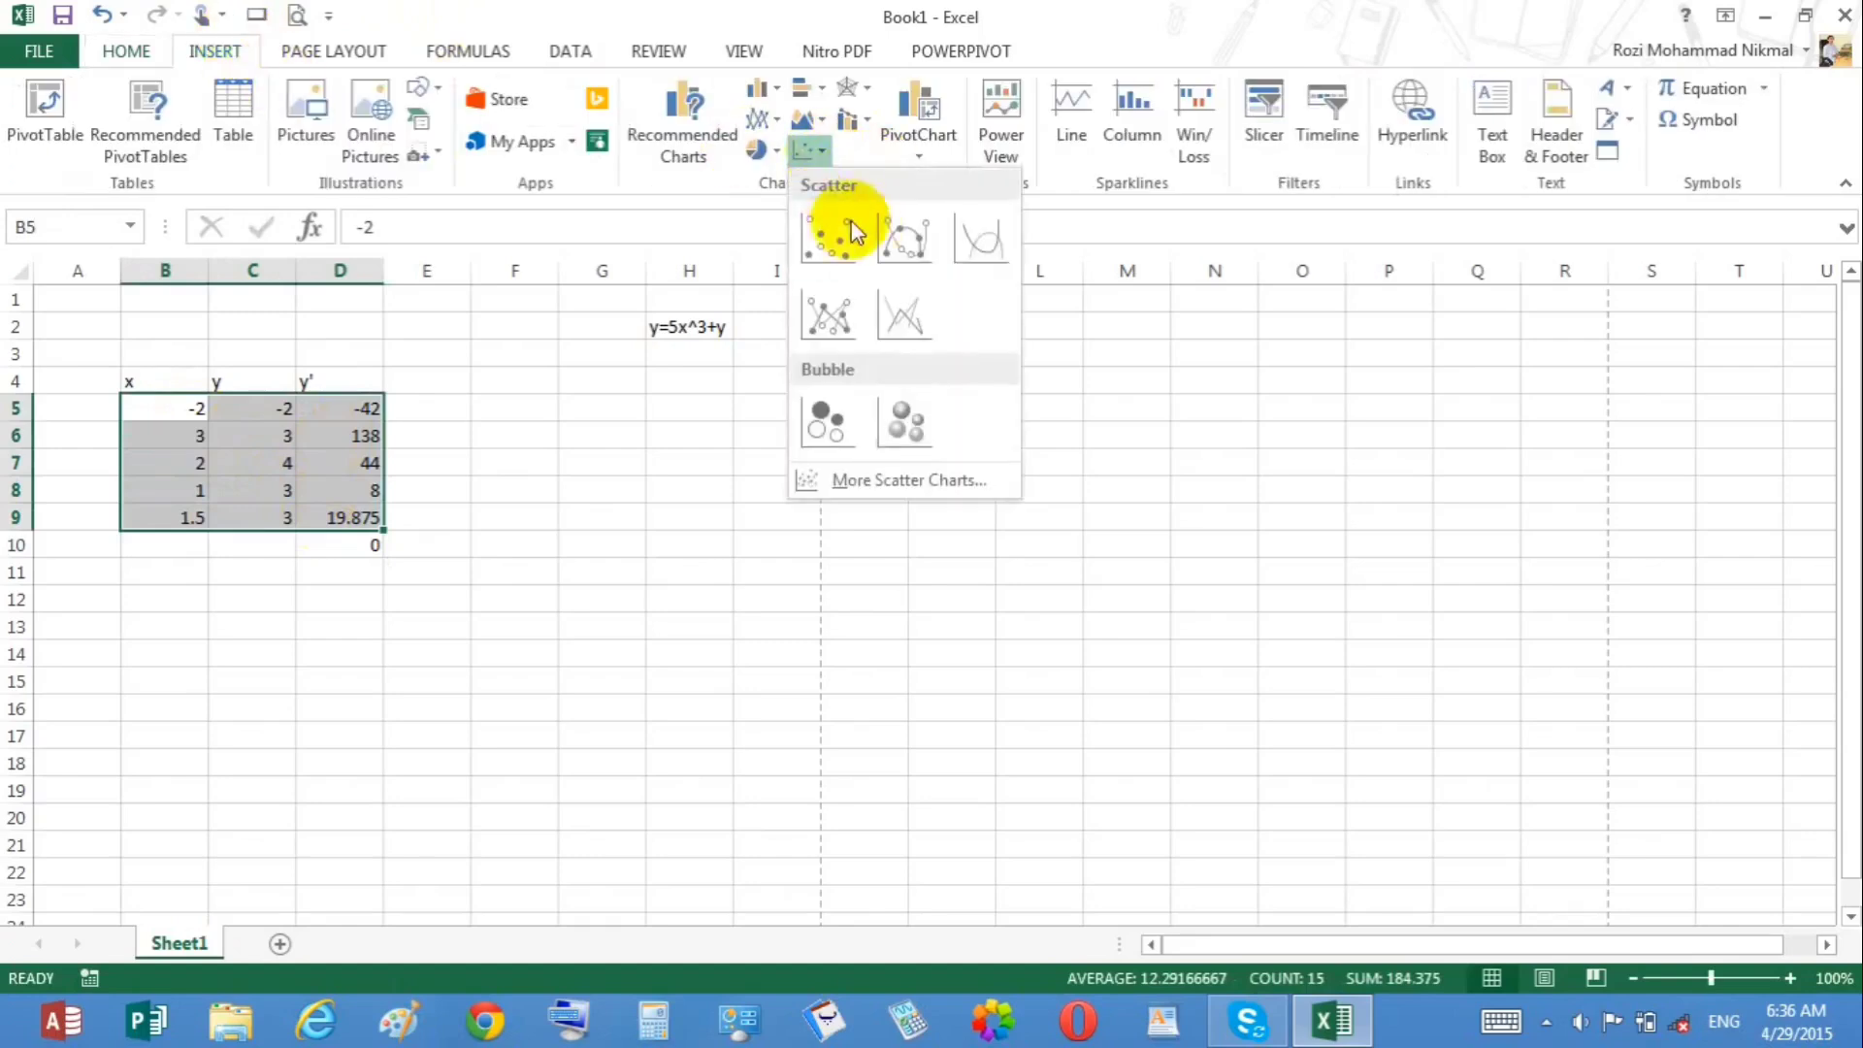
pyautogui.click(903, 236)
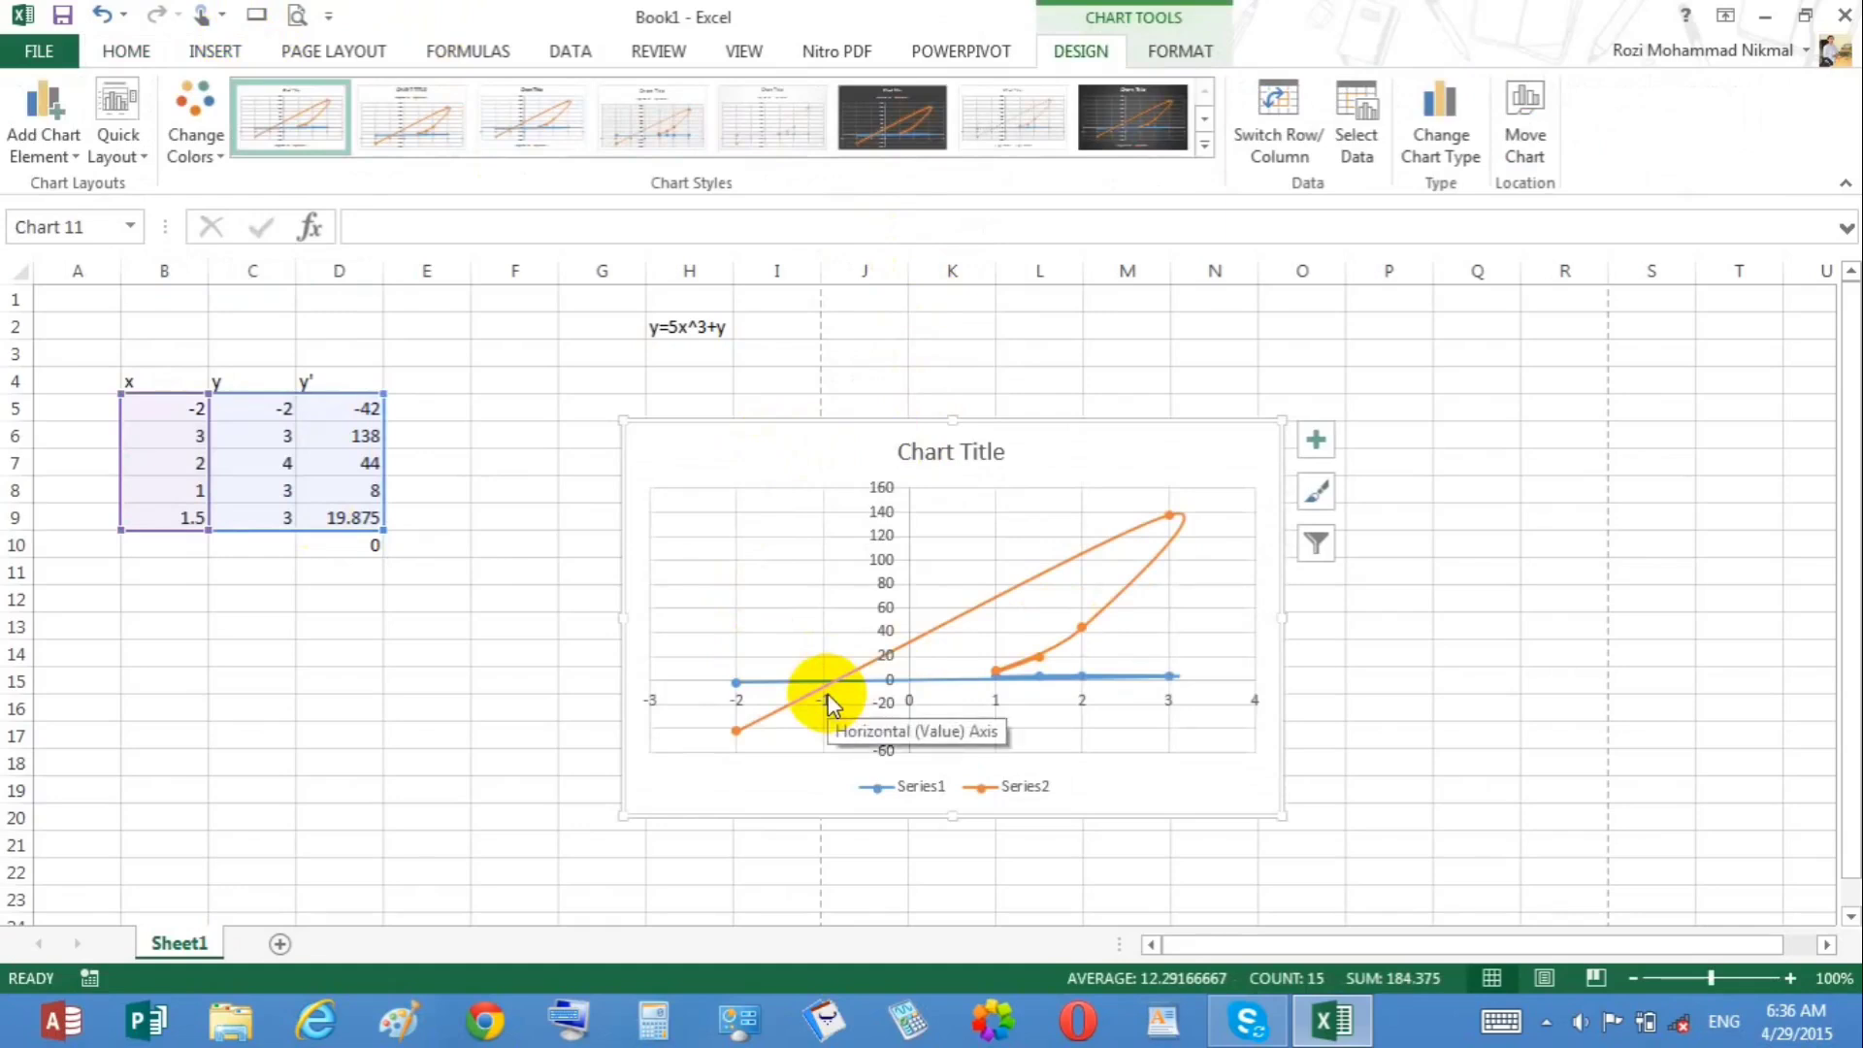
# Step: Add data callout labels to the scatter chart's points
pyautogui.click(69, 153)
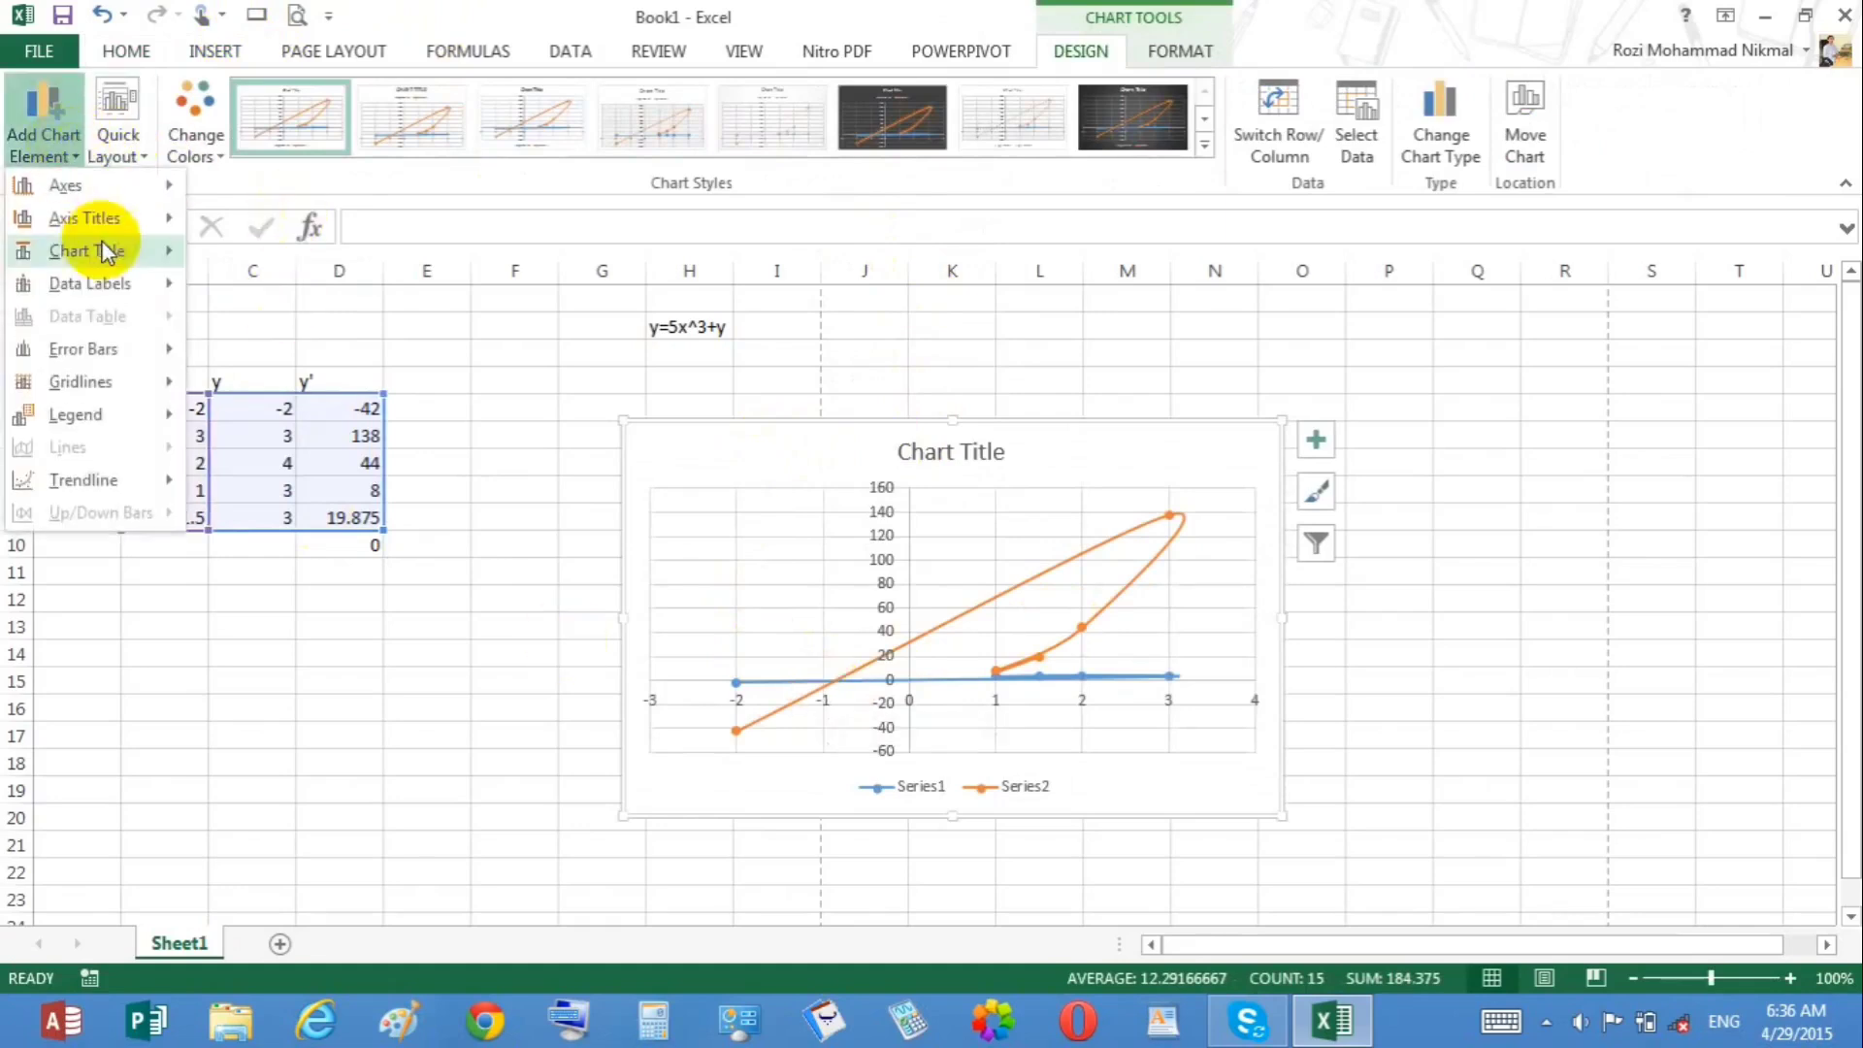
pyautogui.moveTo(124, 281)
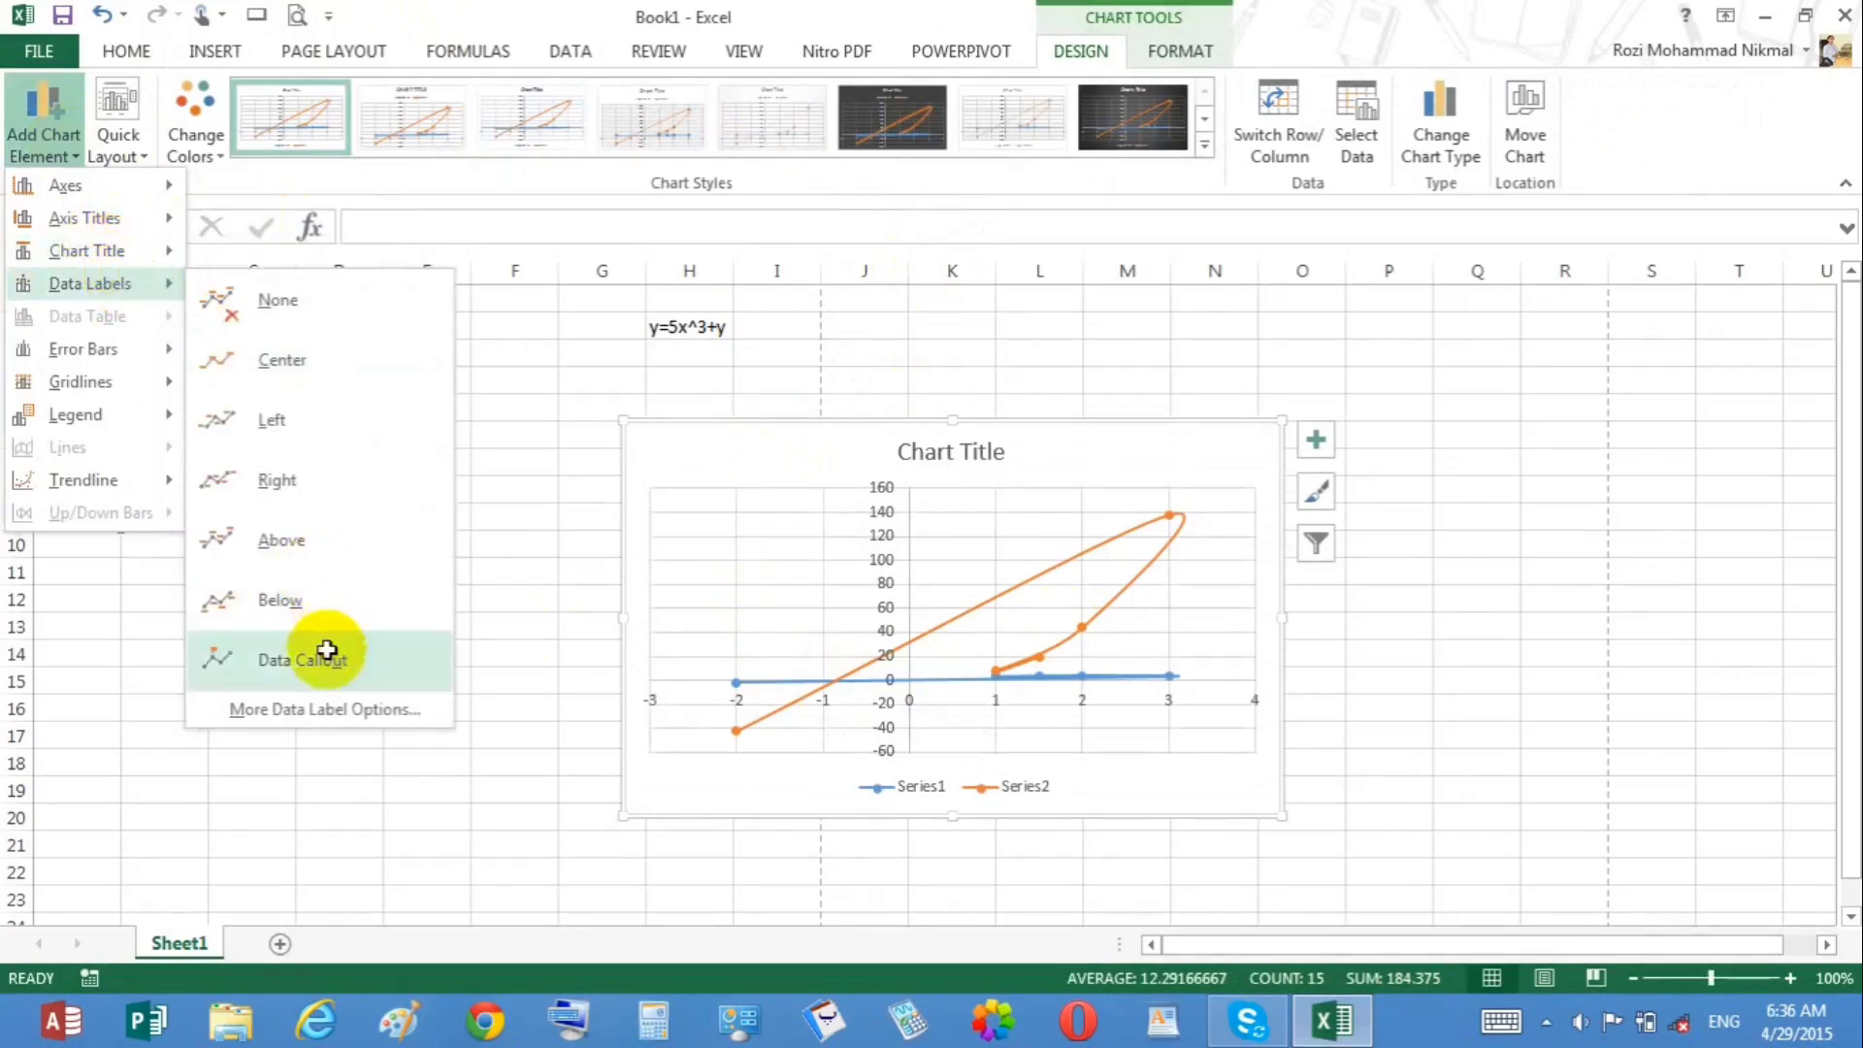
pyautogui.click(326, 652)
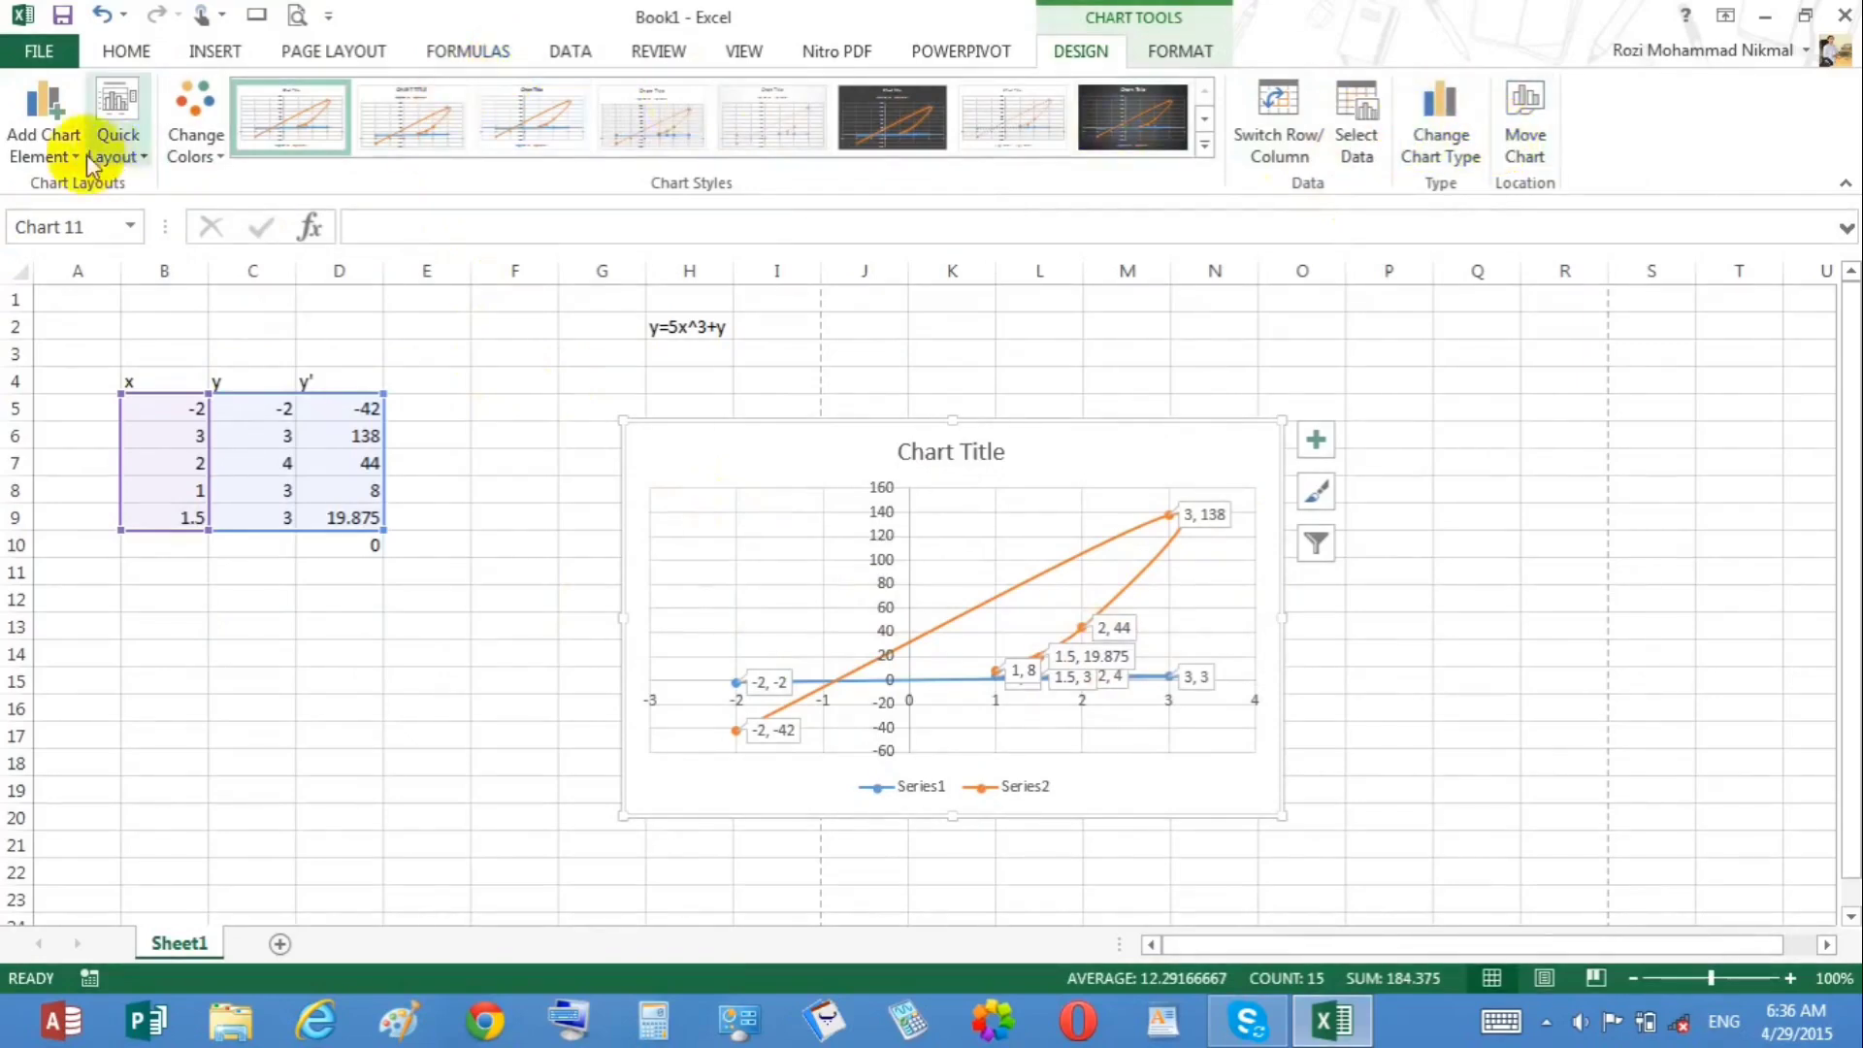
# Step: Delete the scatter chart
pyautogui.click(1201, 50)
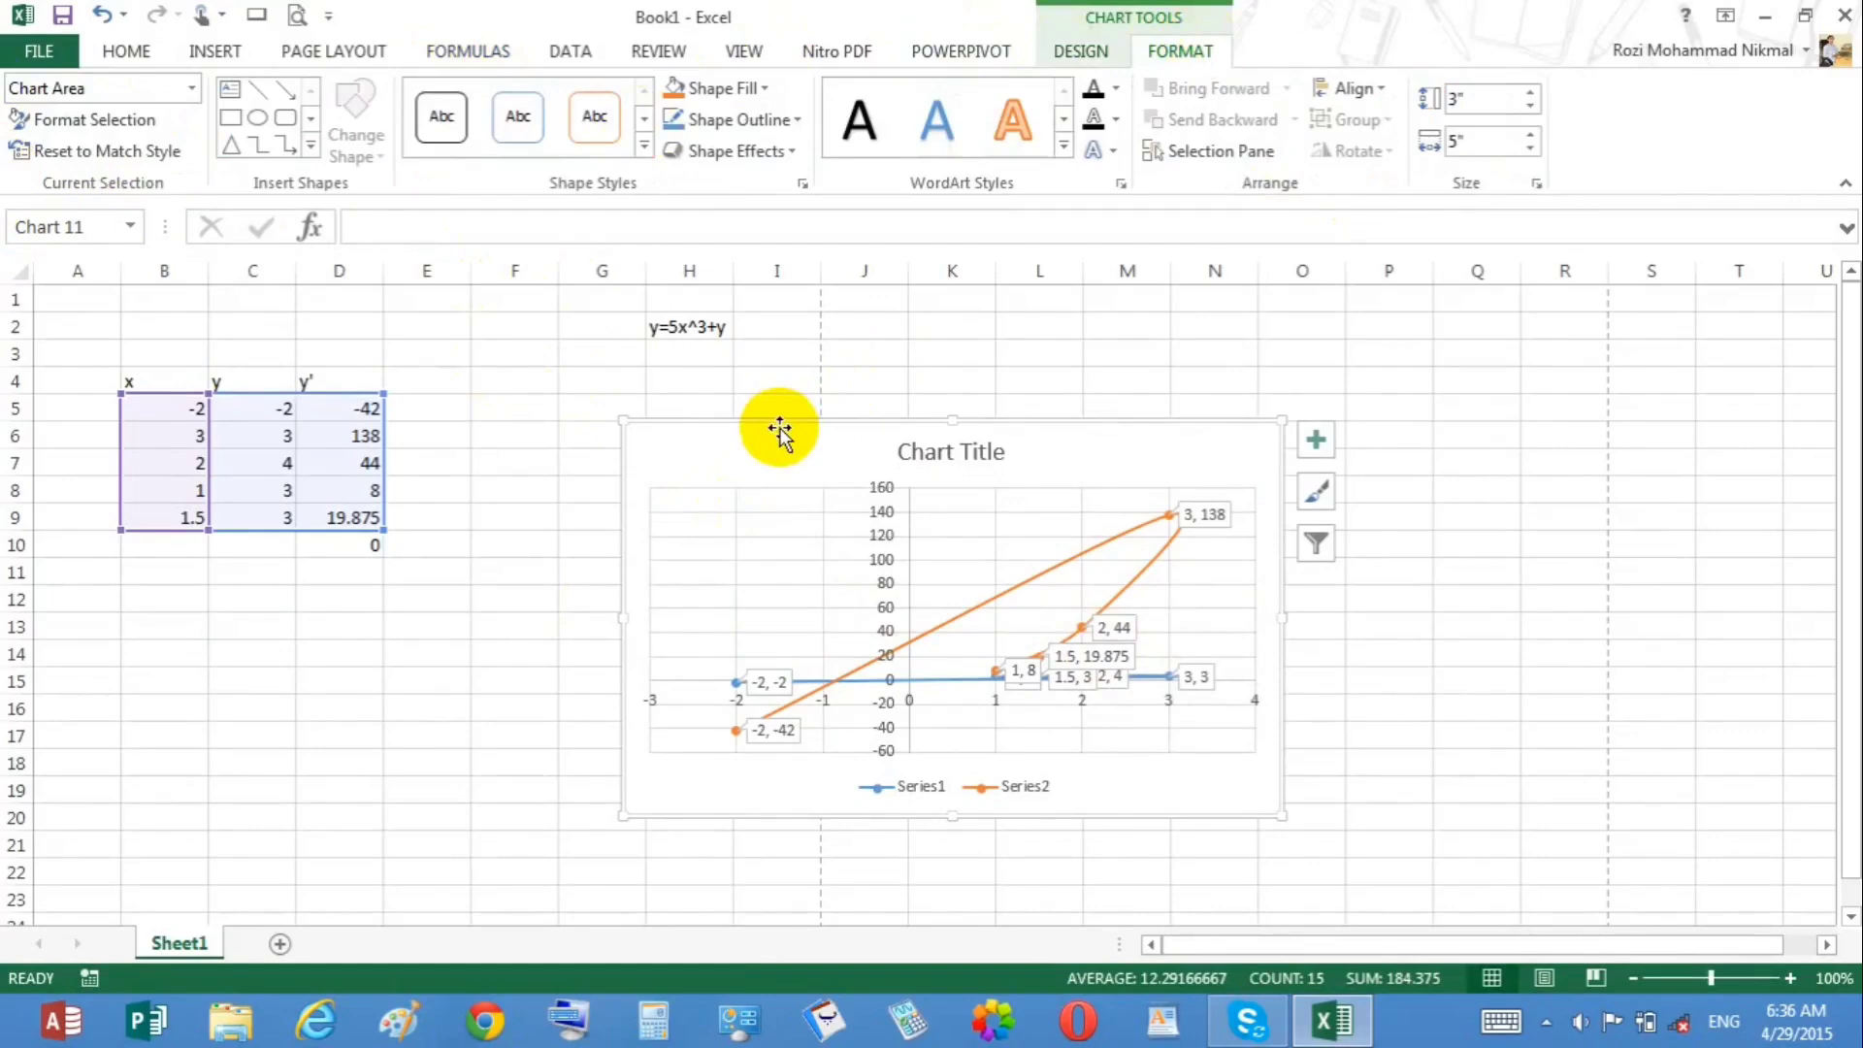
pyautogui.press('Delete')
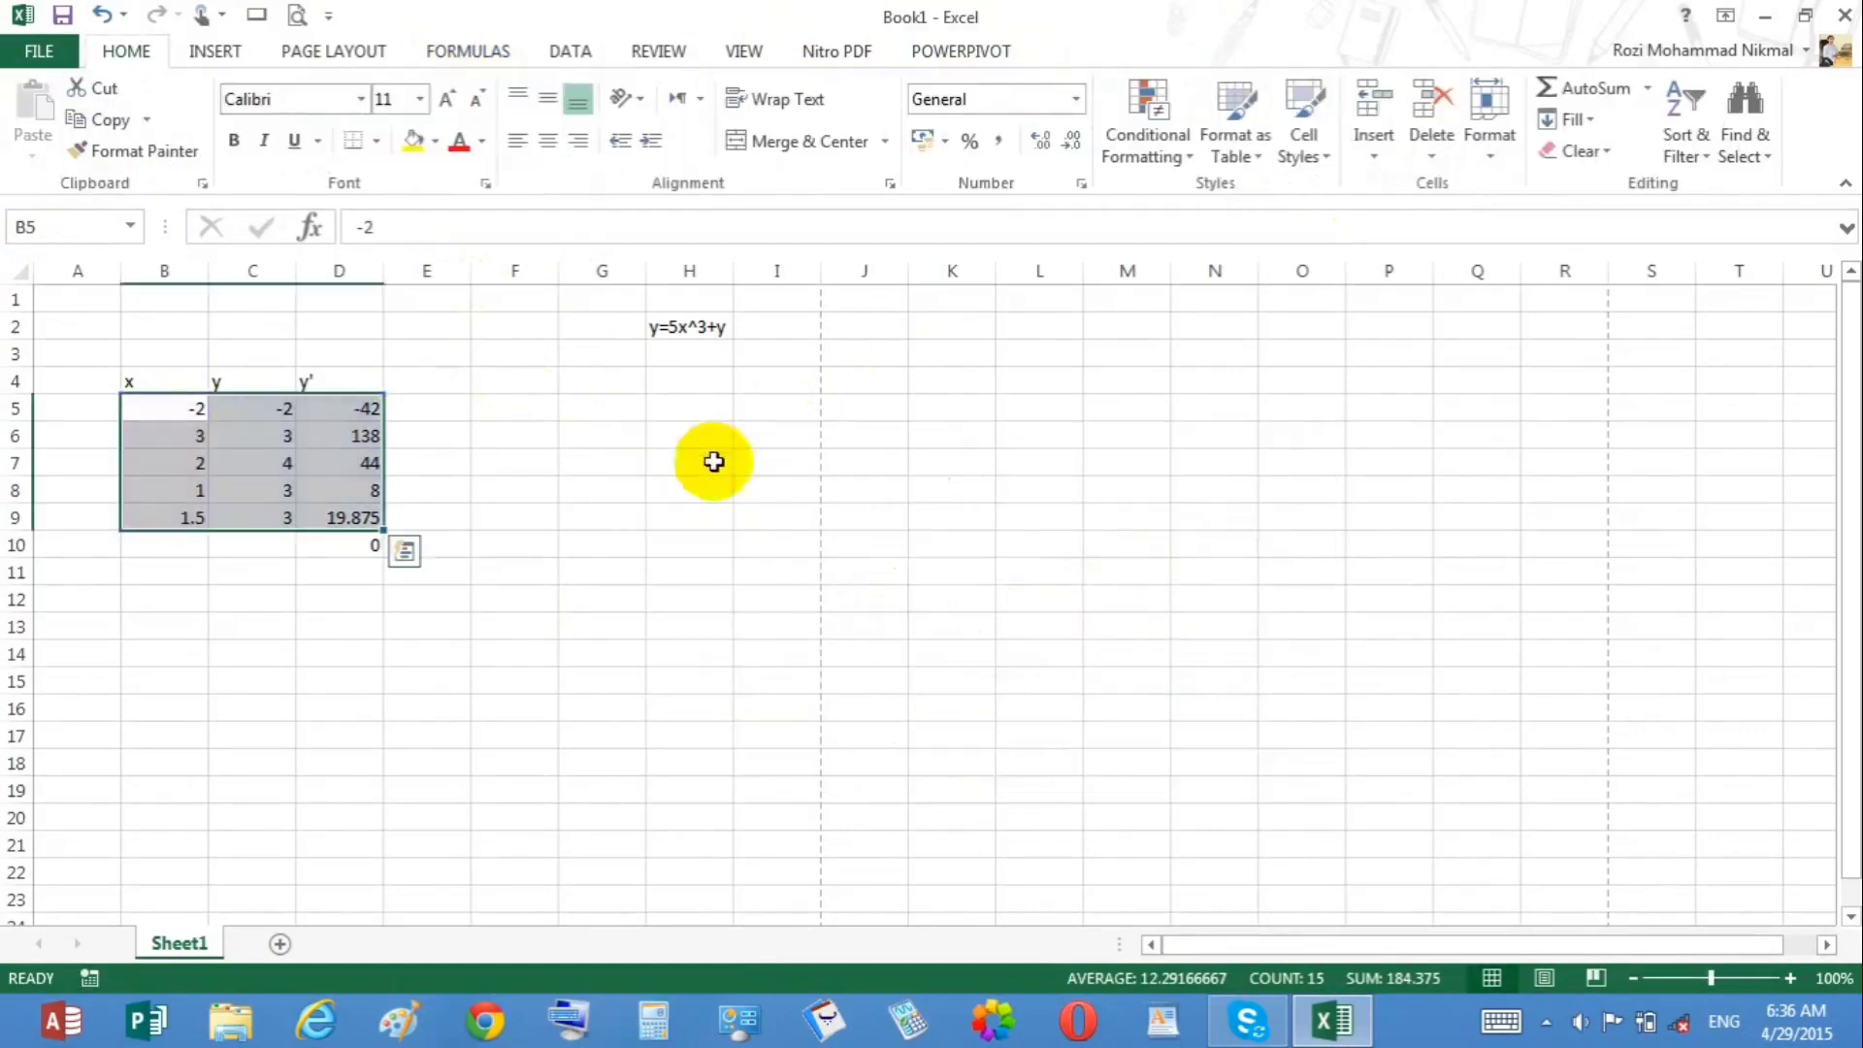
pyautogui.click(632, 468)
pyautogui.click(212, 51)
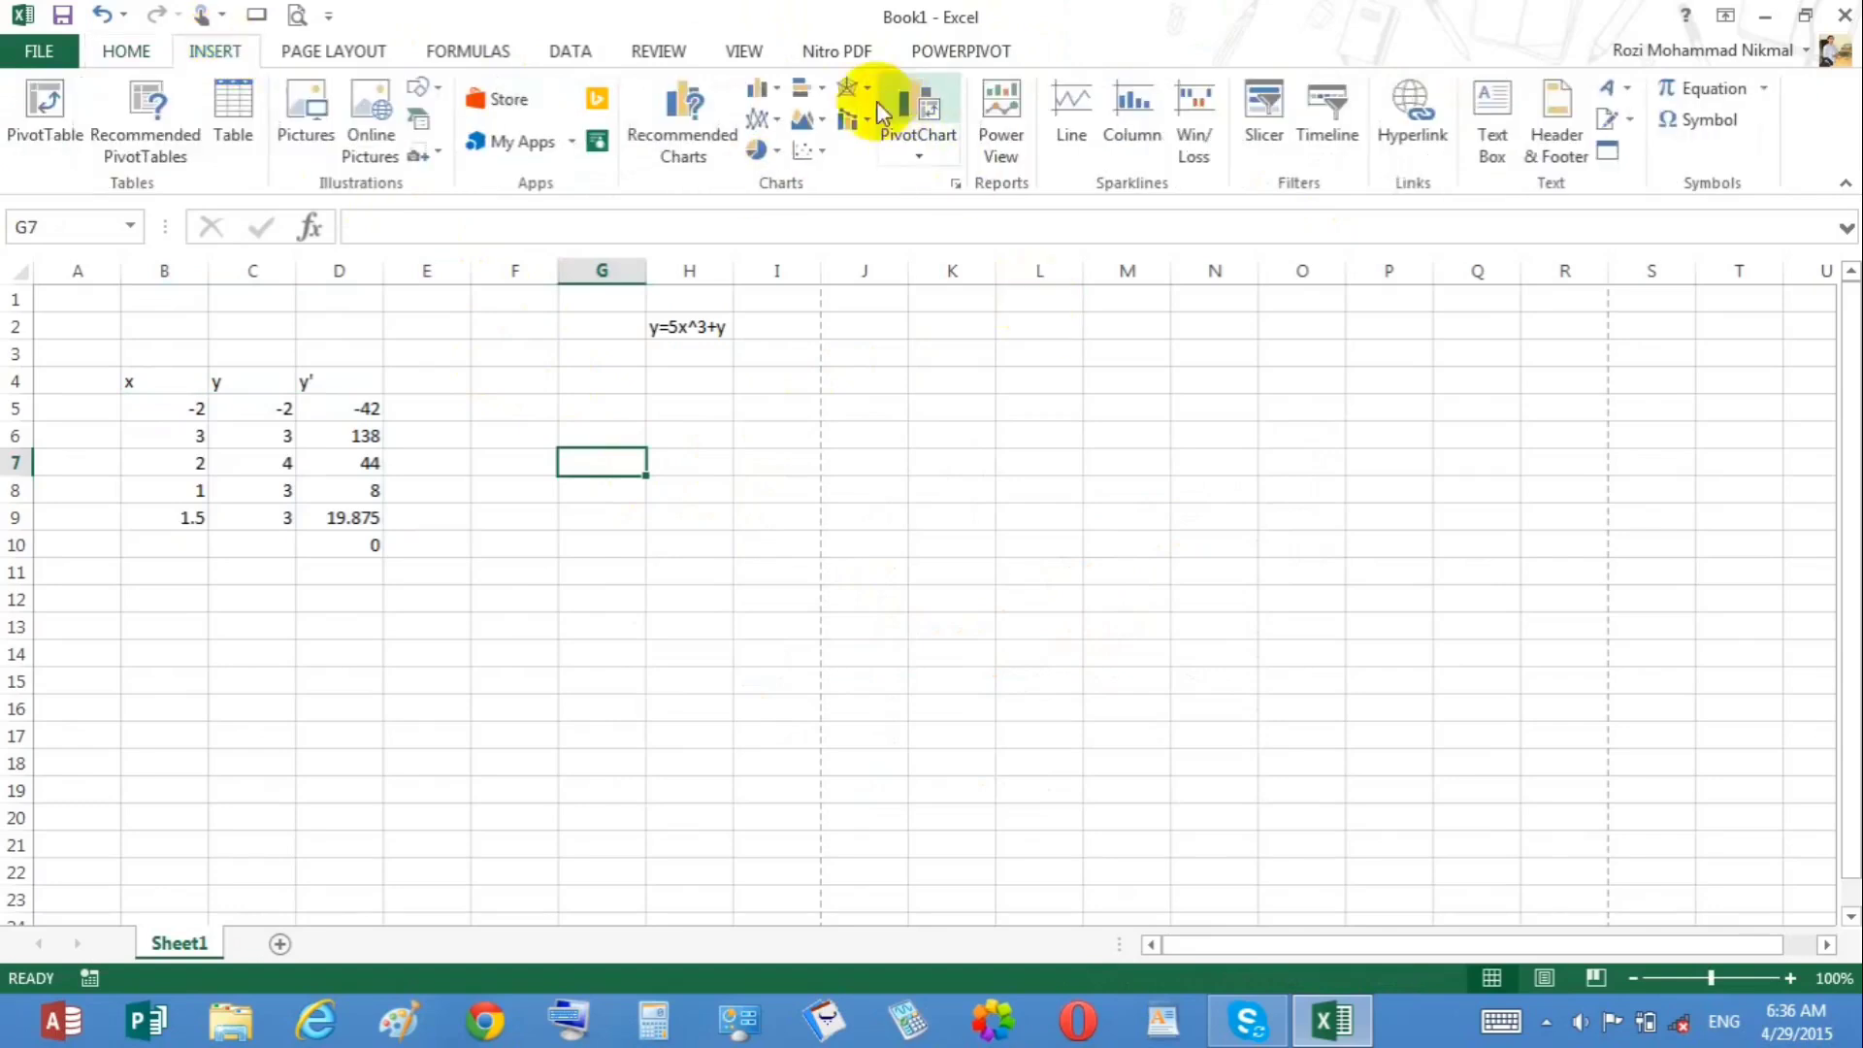
pyautogui.click(807, 91)
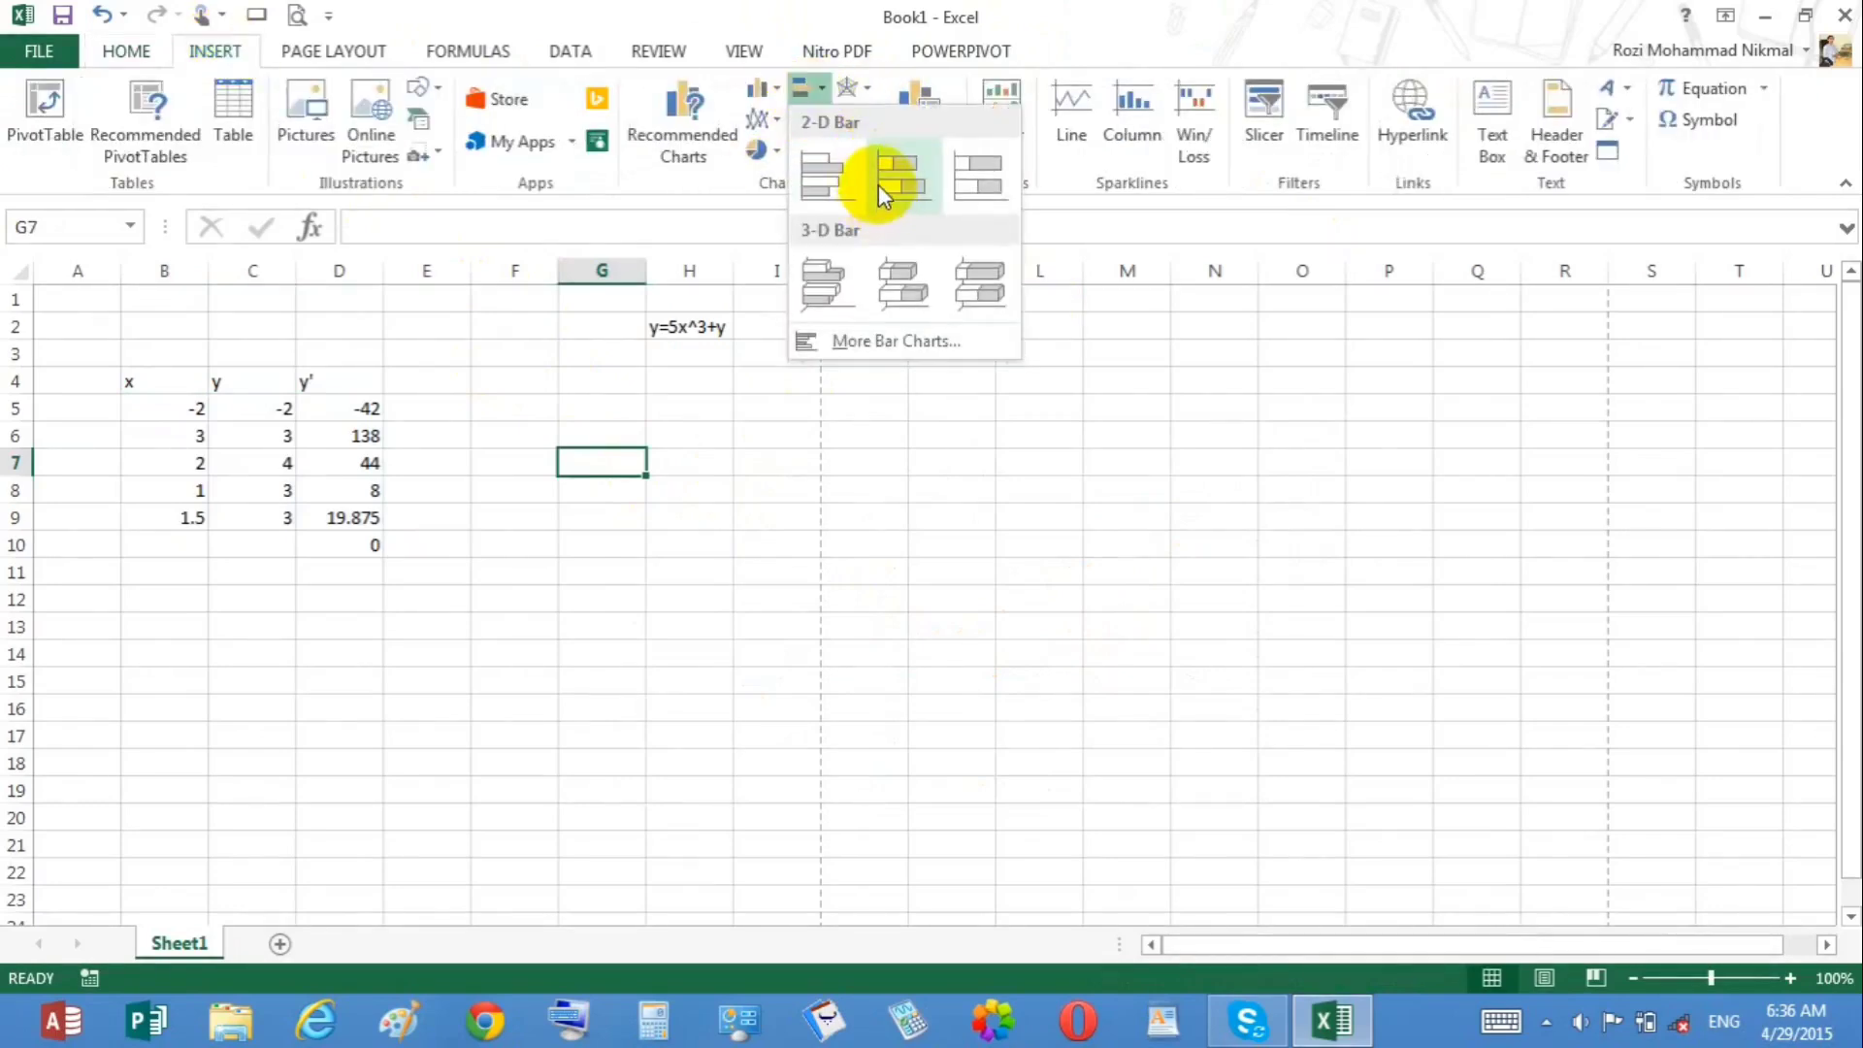
pyautogui.click(815, 185)
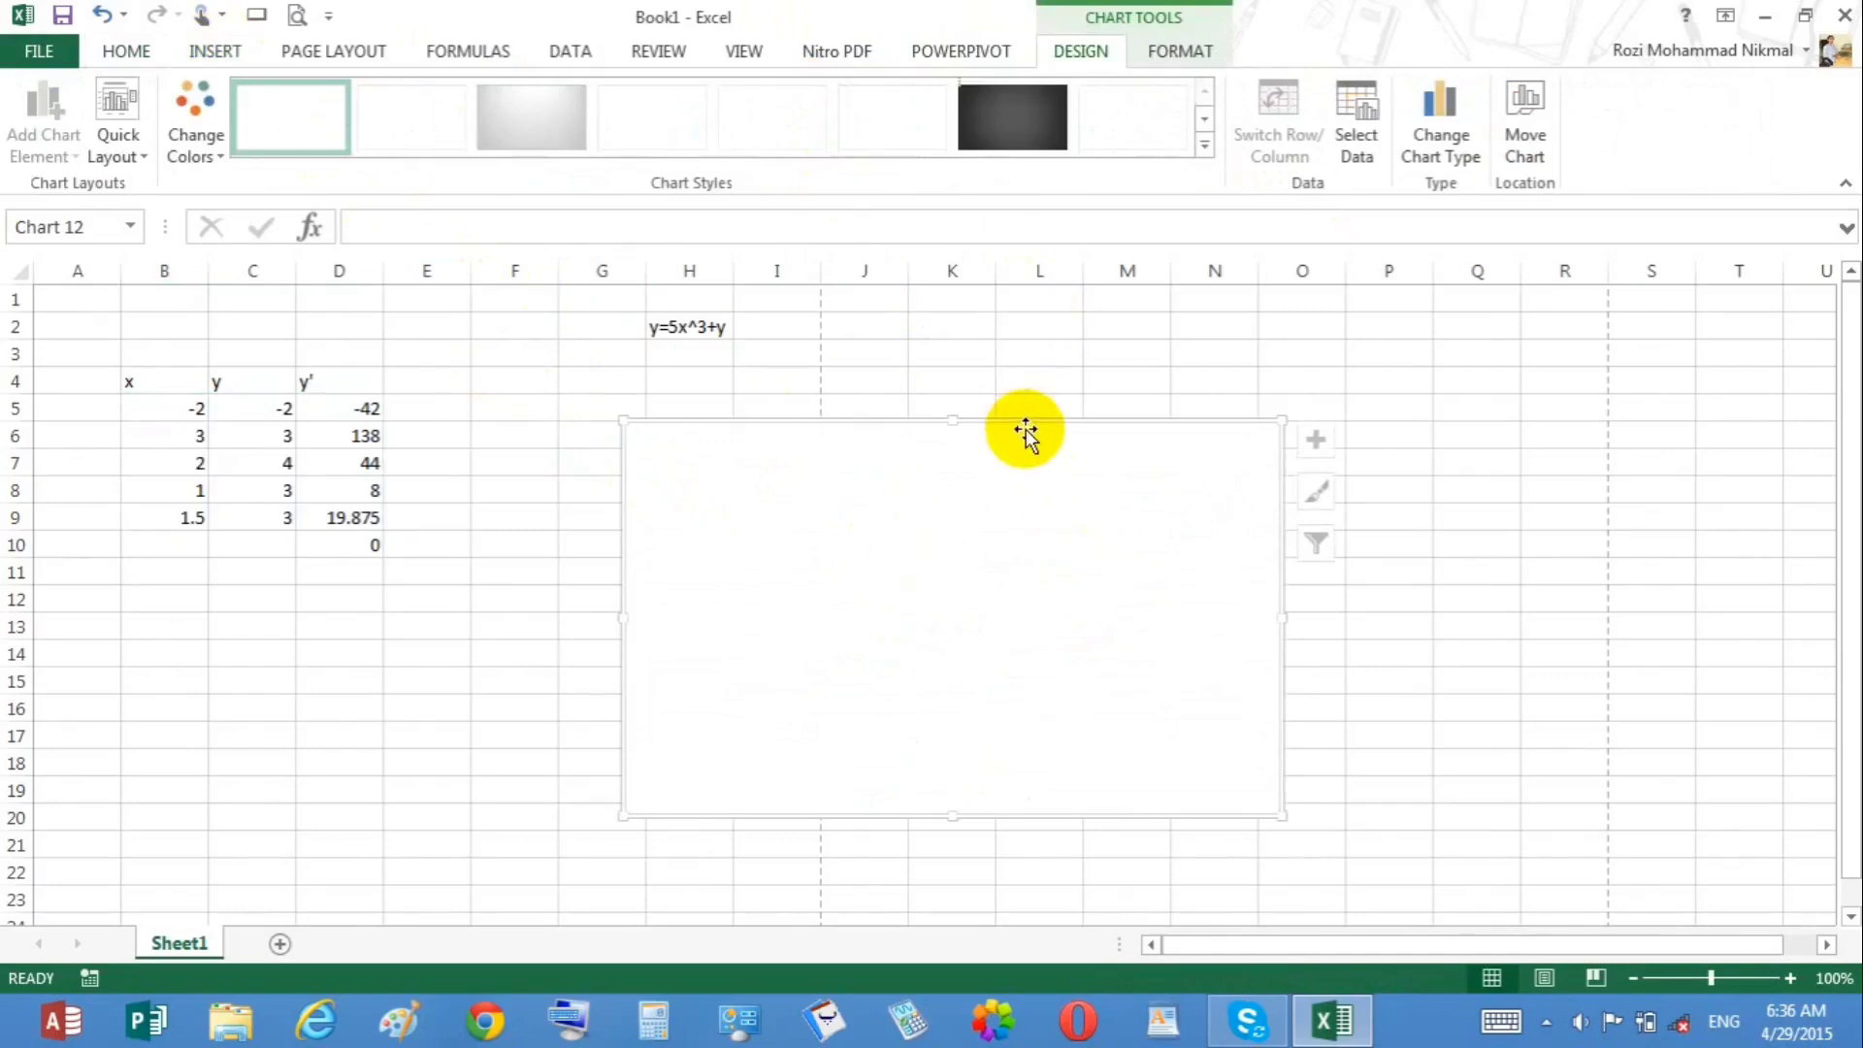
pyautogui.press('Delete')
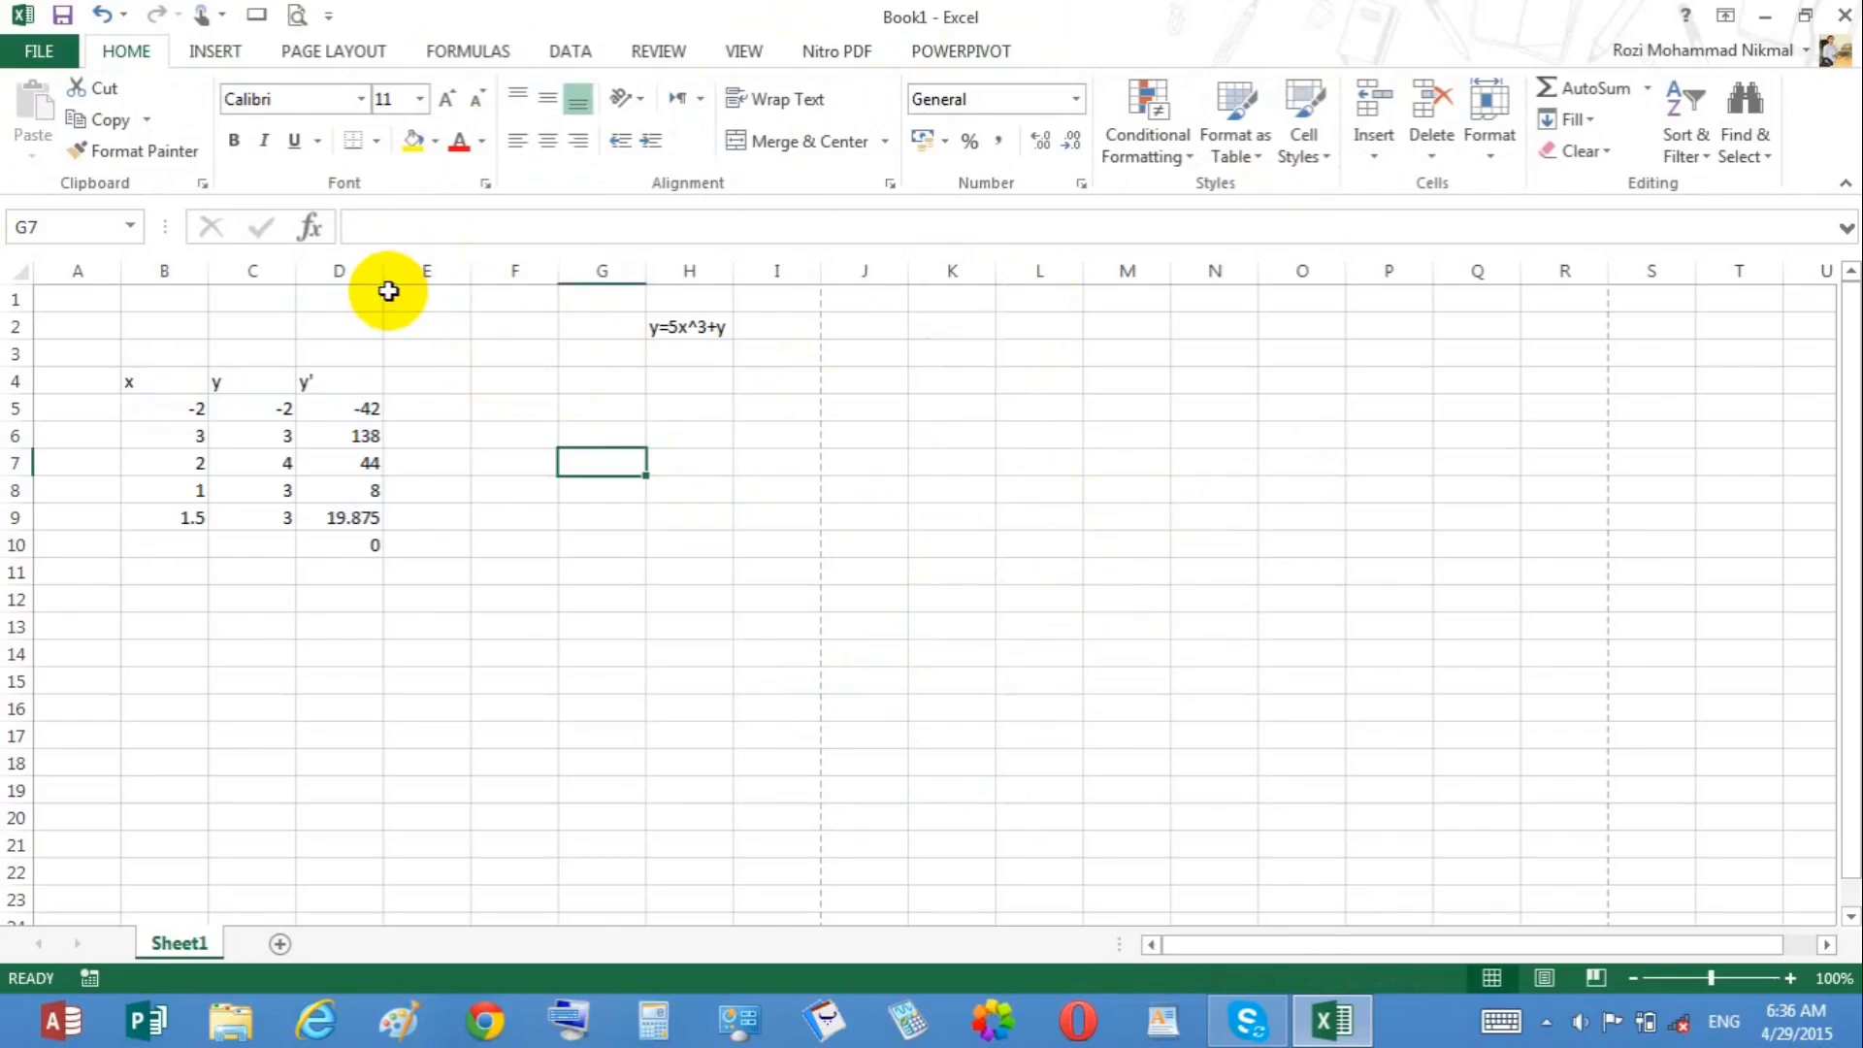
# Step: Create a new workbook and list the items cpu, mouse and keyboard in C6:C8
pyautogui.hotkey('ctrl', 'n')
pyautogui.click(241, 433)
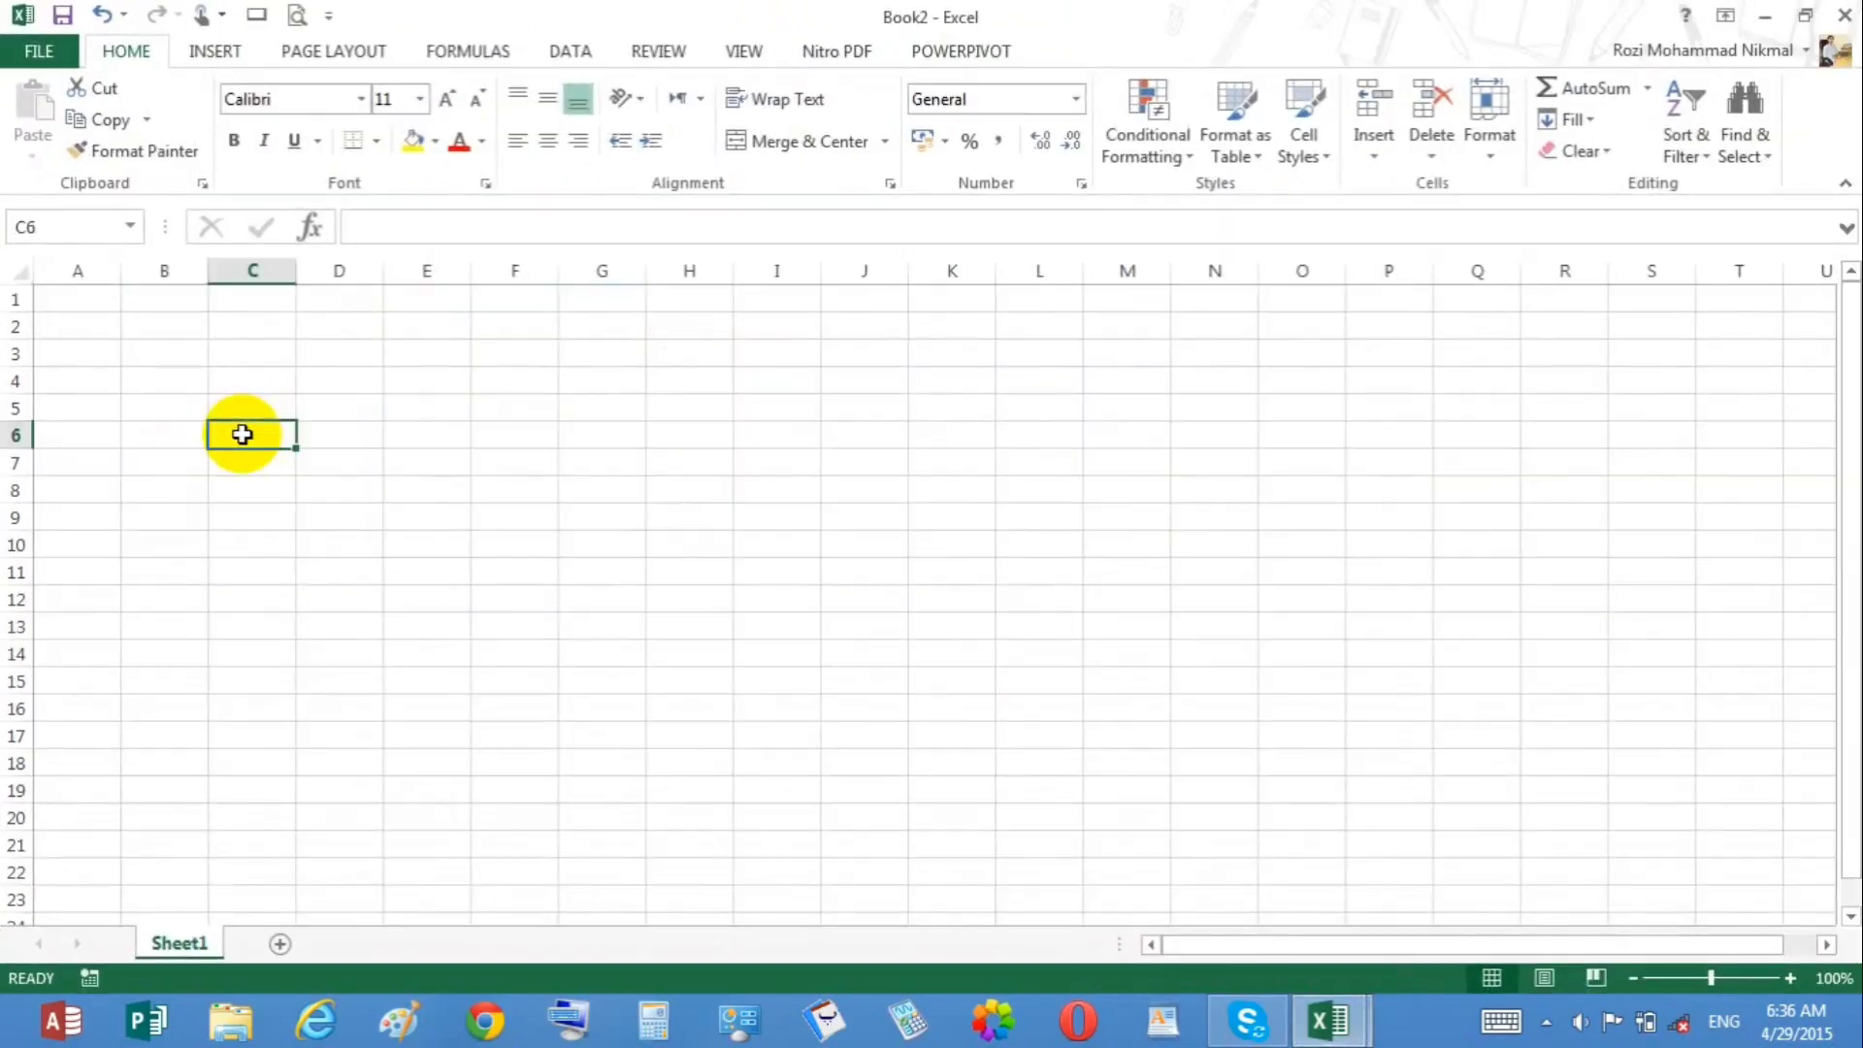
pyautogui.write('cp')
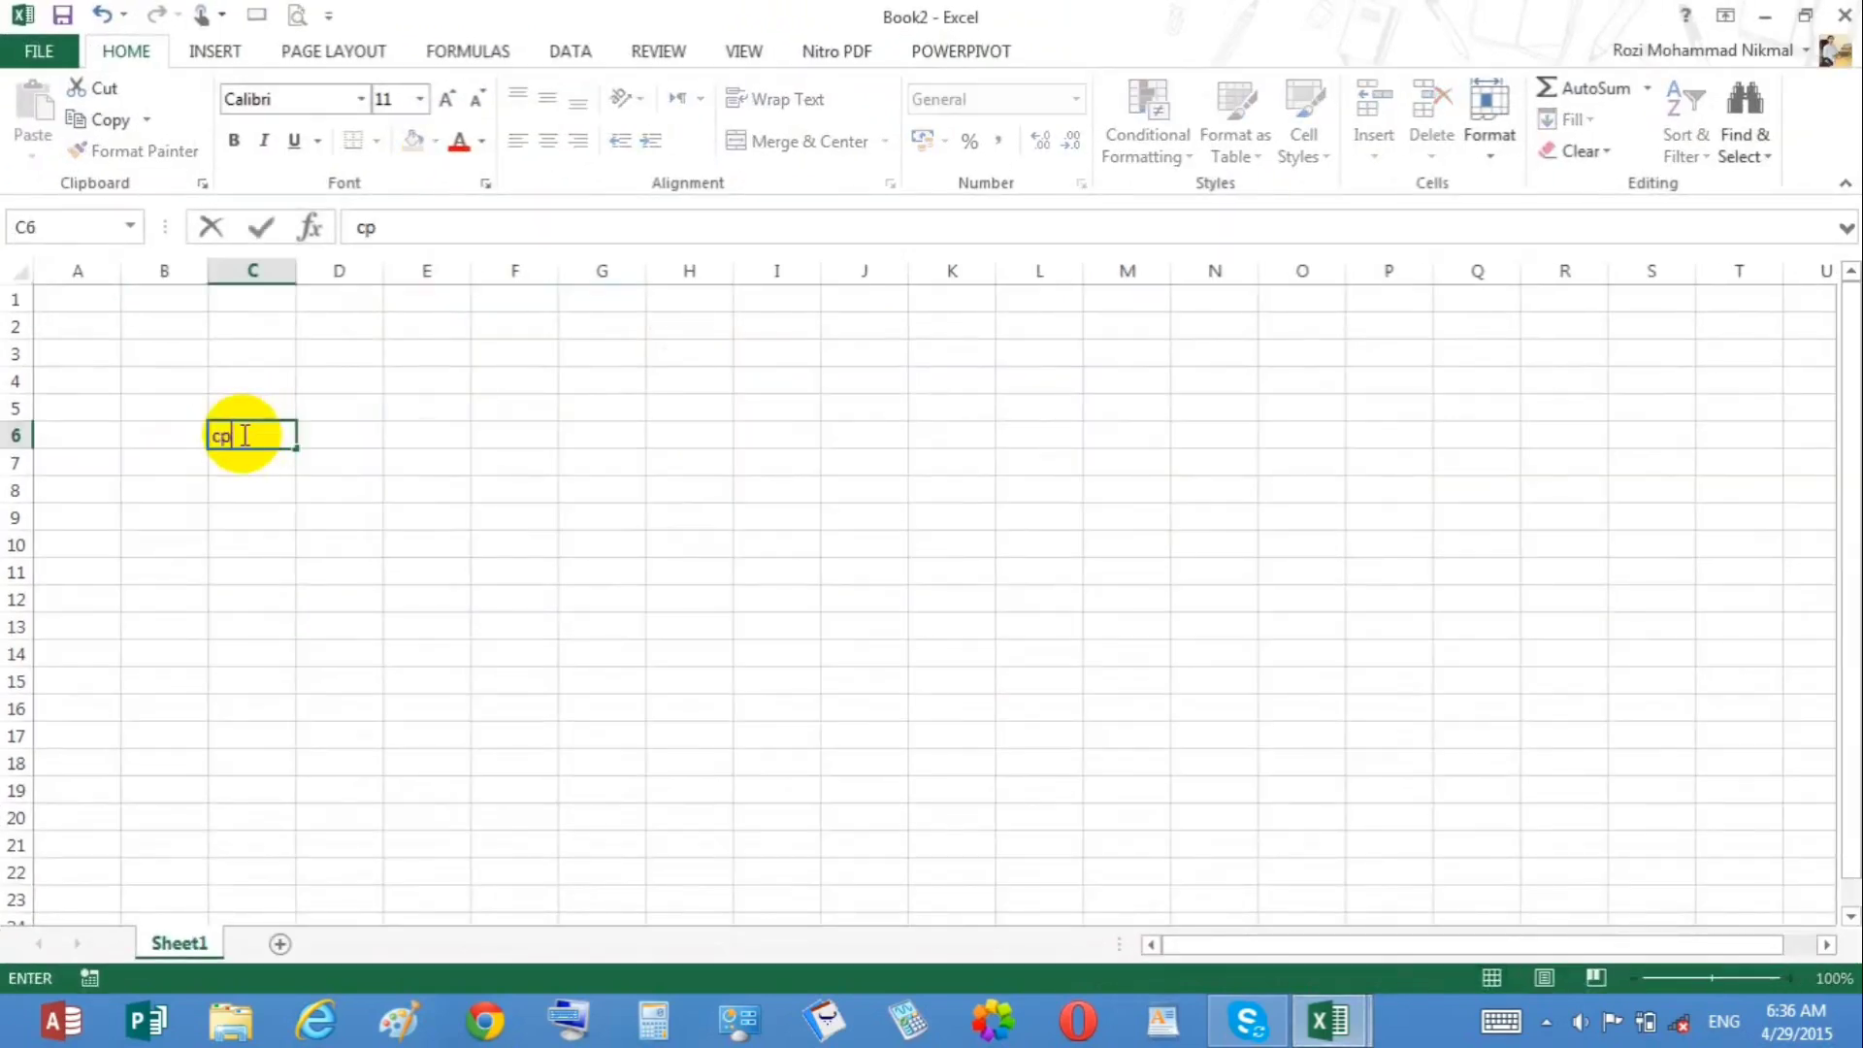
pyautogui.write('u')
pyautogui.press('Right')
pyautogui.press('Down')
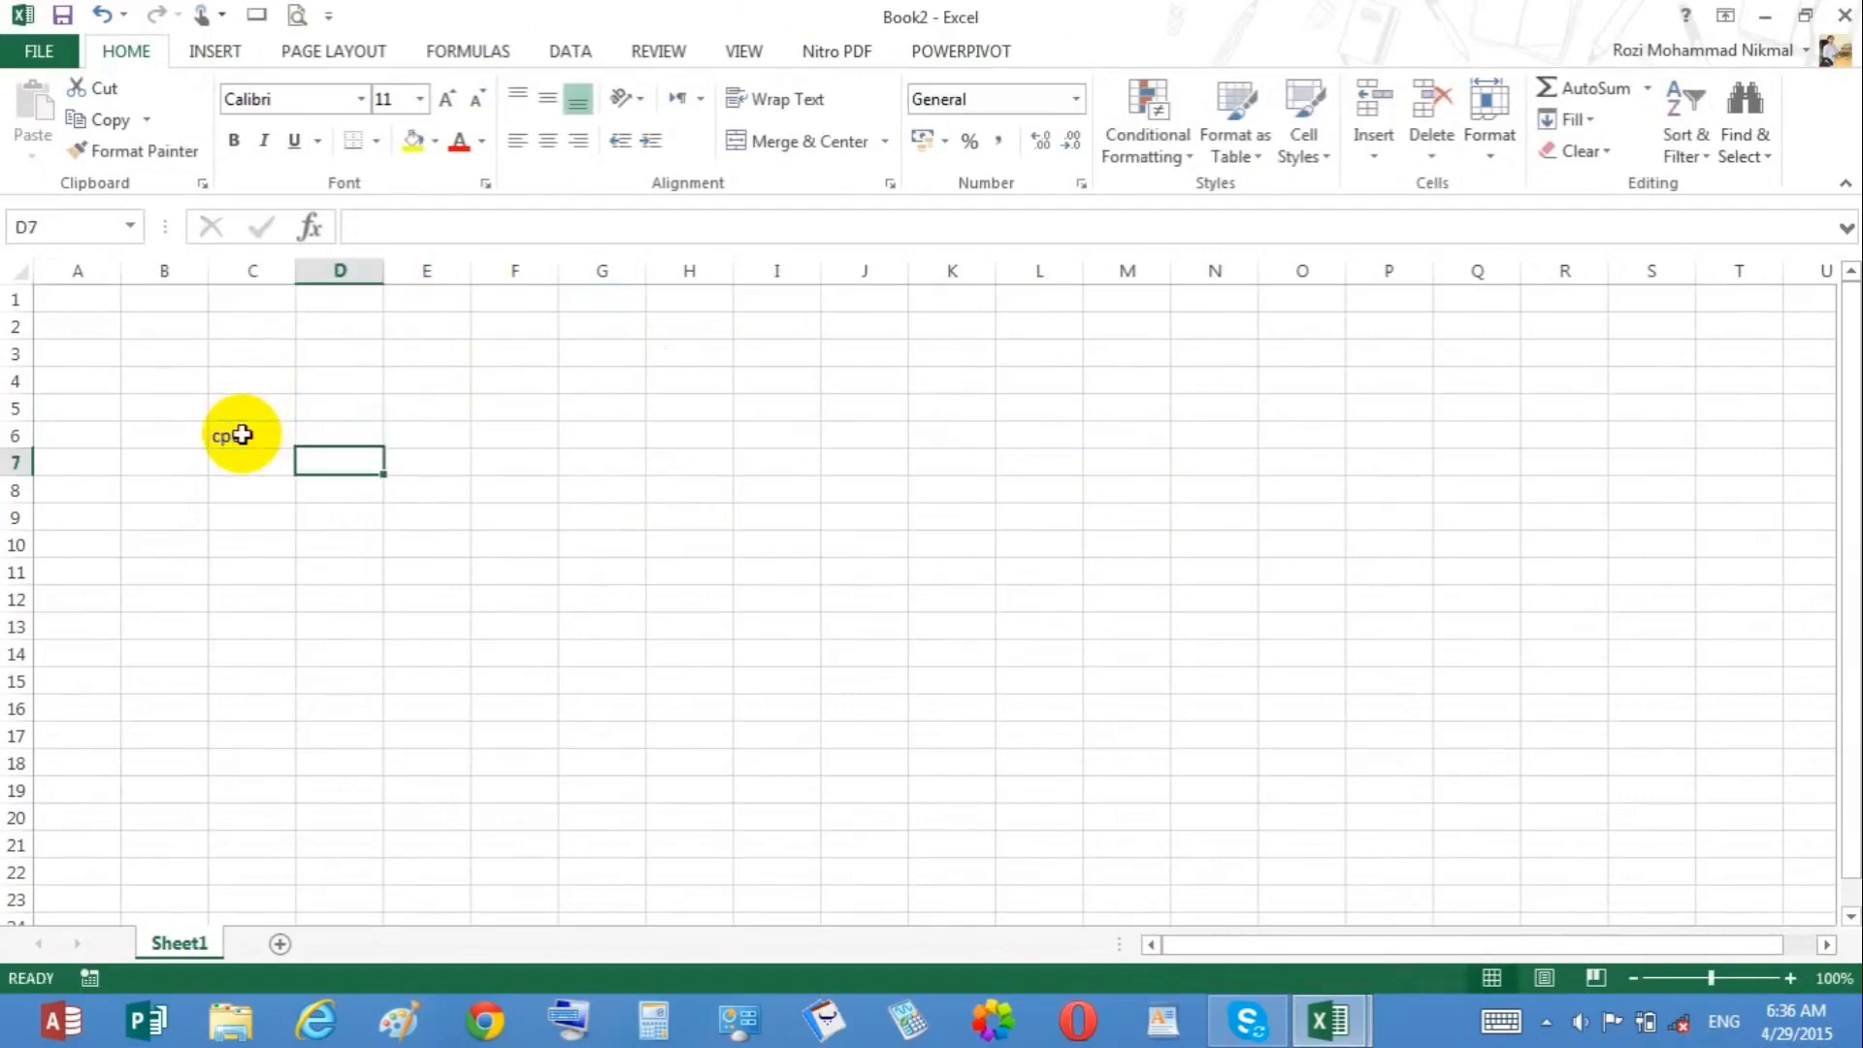
pyautogui.press('Left')
pyautogui.write('mouse')
pyautogui.press('Return')
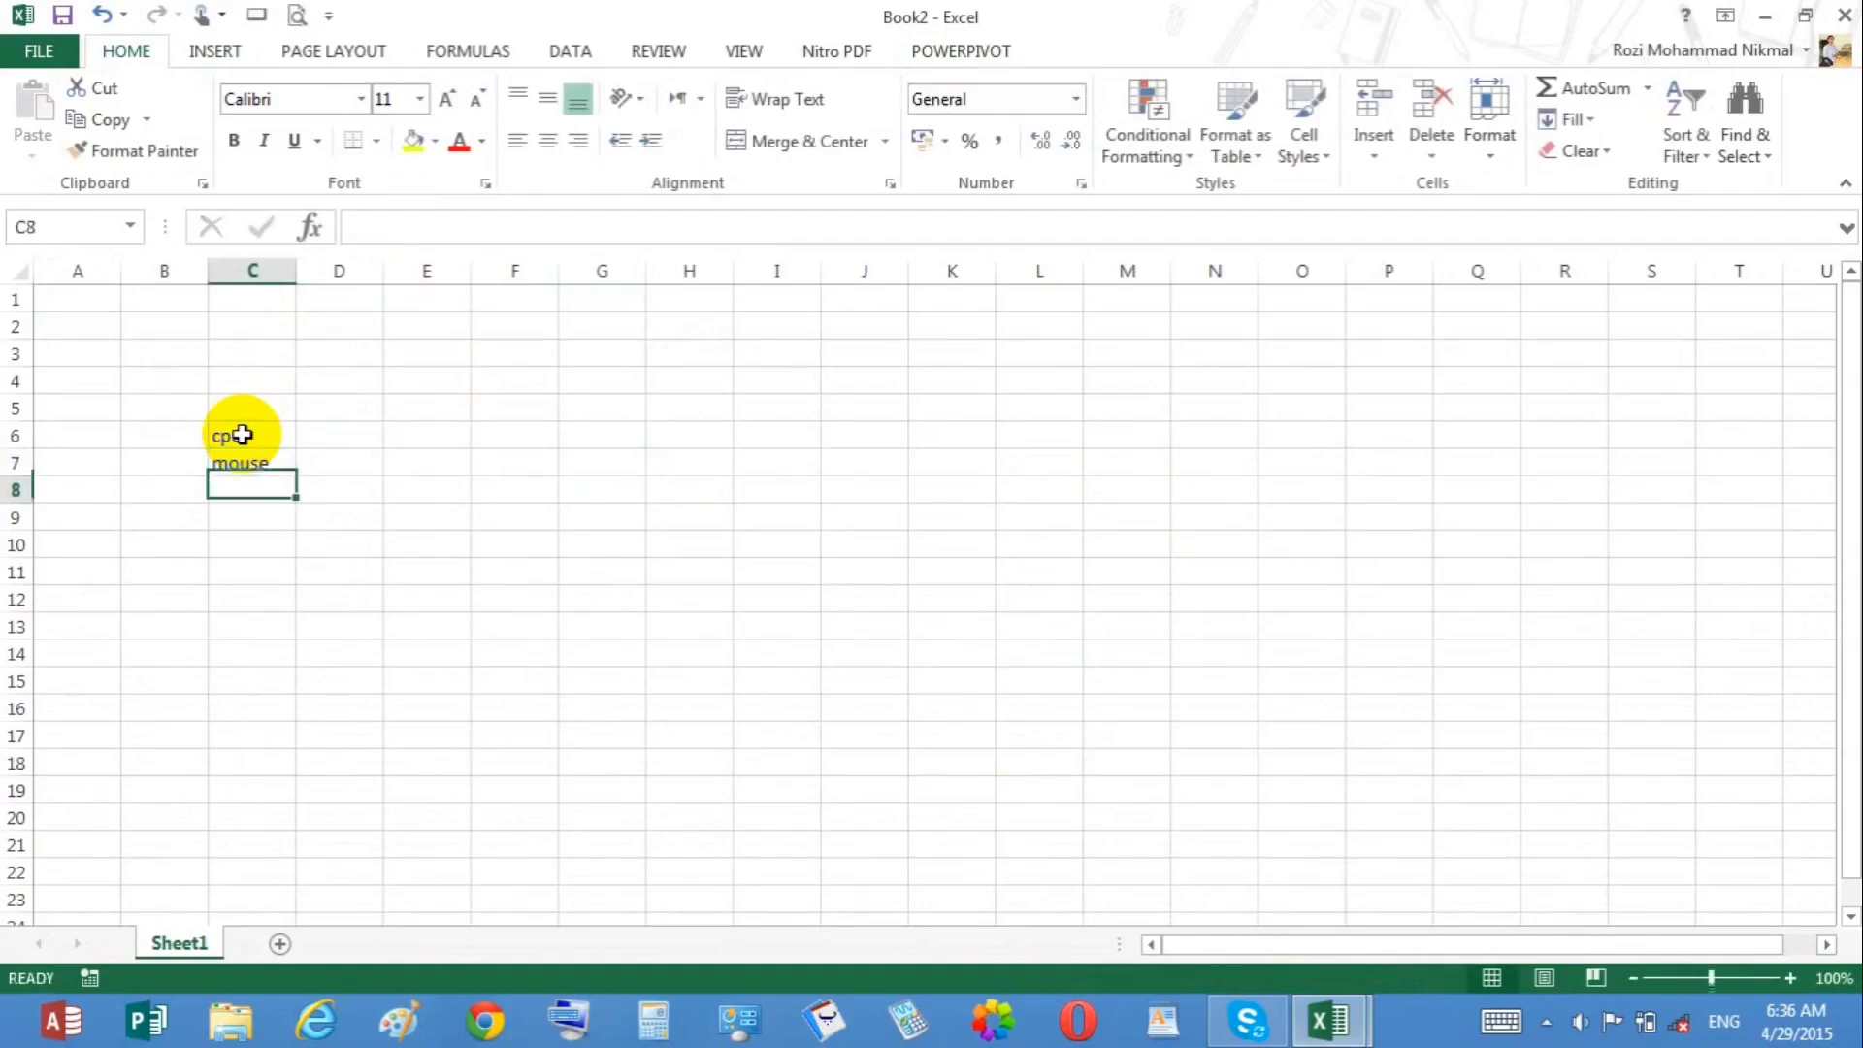
pyautogui.write('keybo')
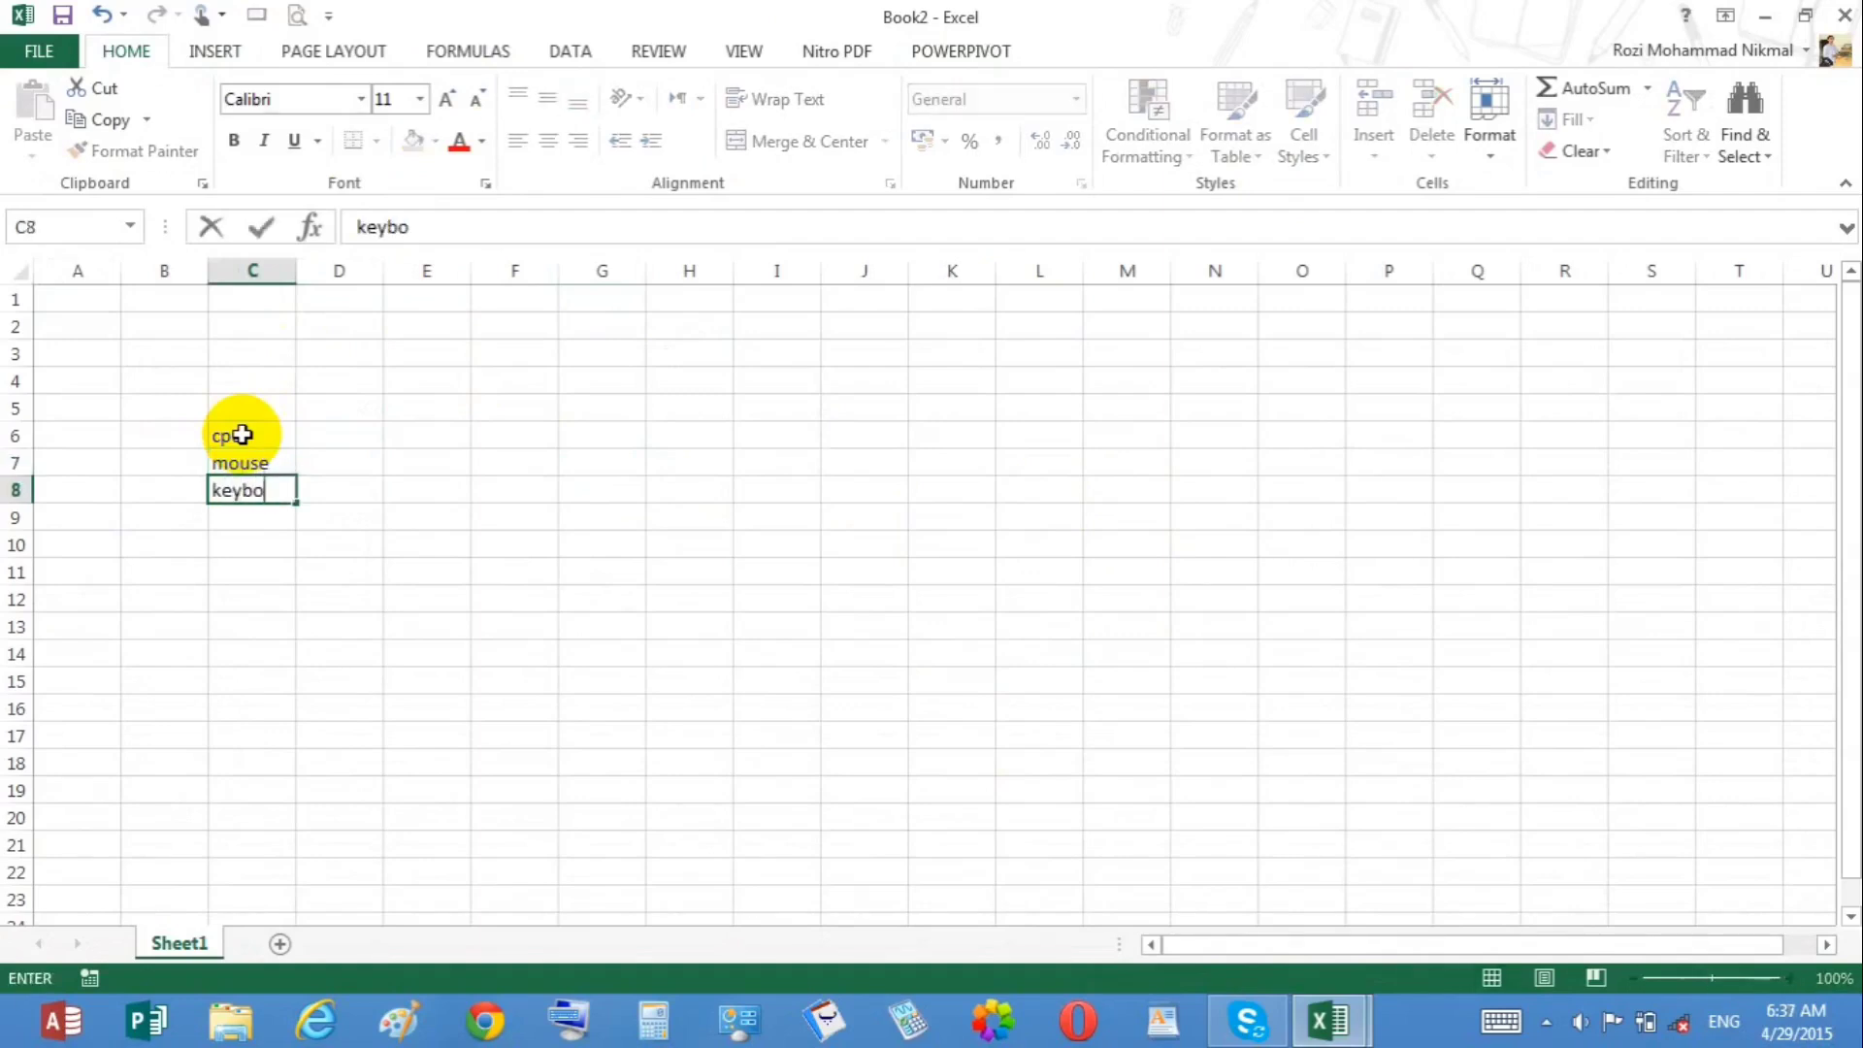
pyautogui.write('ardf')
pyautogui.press('Return')
# Step: Enter the header Item in C5 above the item list
pyautogui.press('Right')
pyautogui.press('Up')
pyautogui.press('Up')
pyautogui.press('Up')
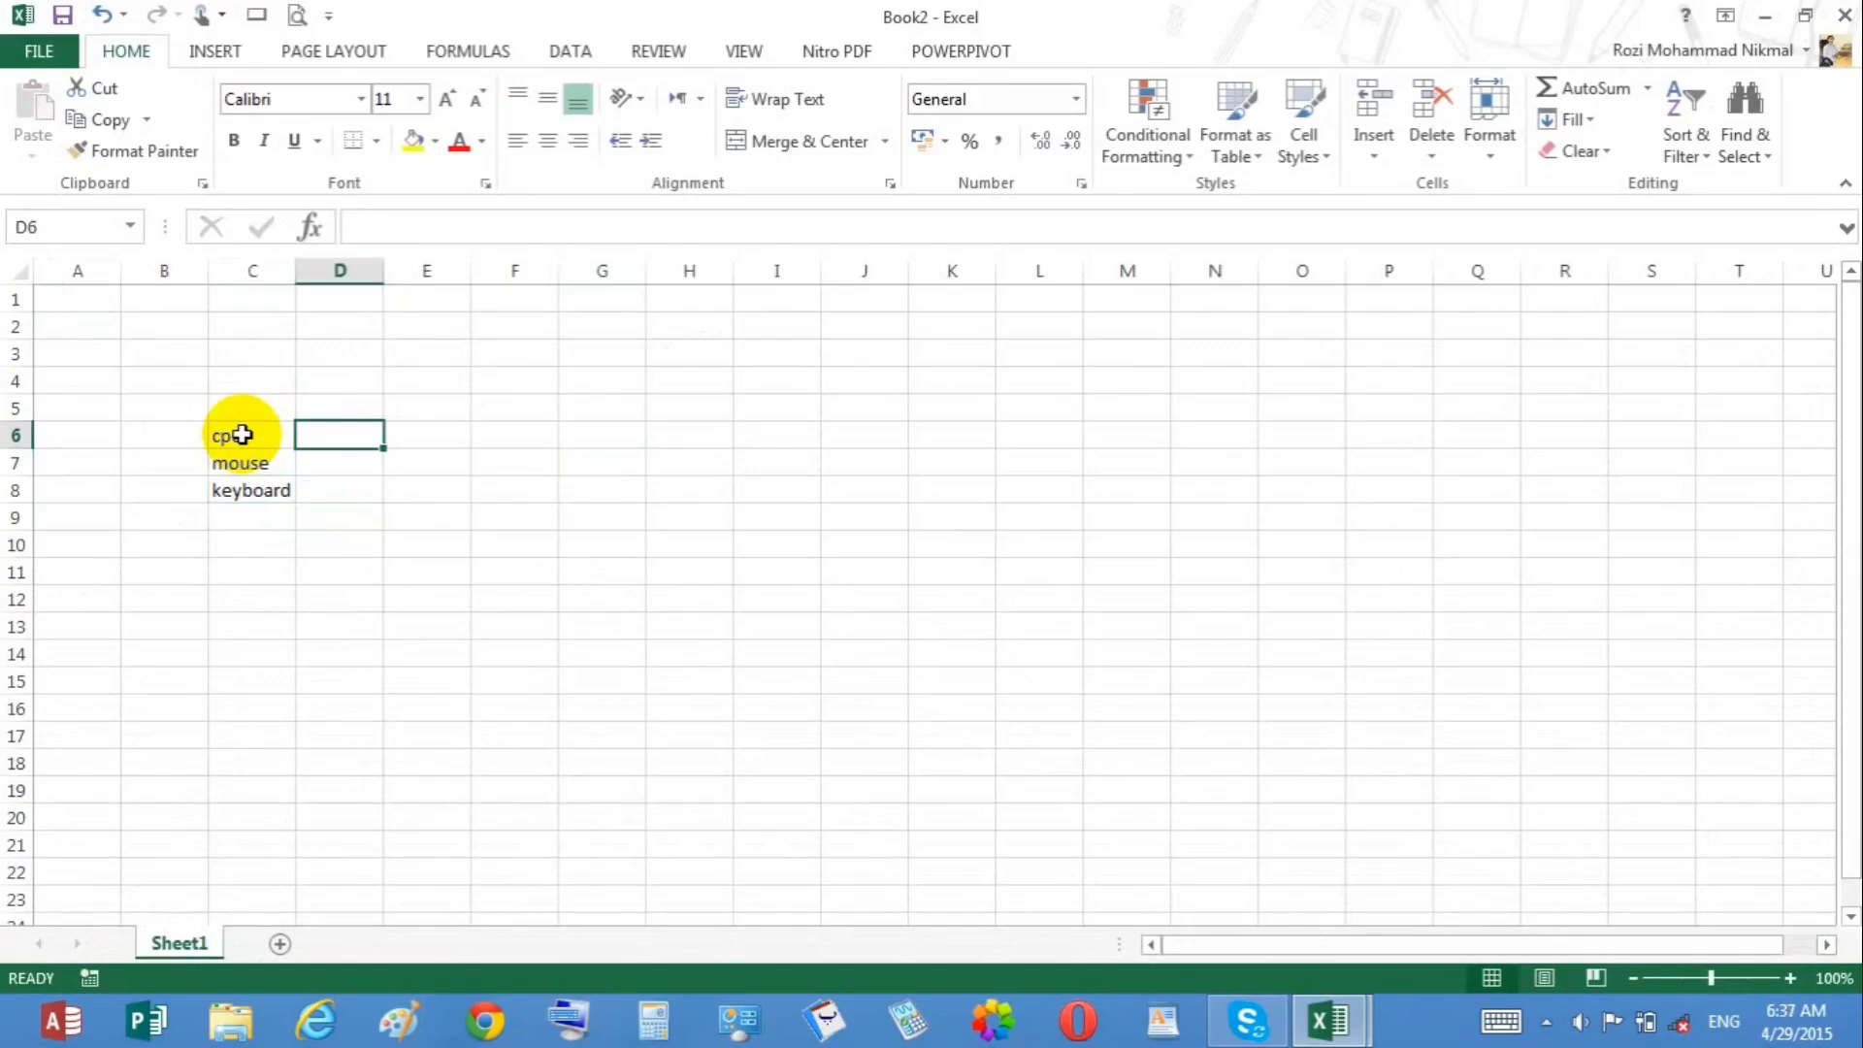
pyautogui.press('Left')
pyautogui.press('Up')
pyautogui.write('Item')
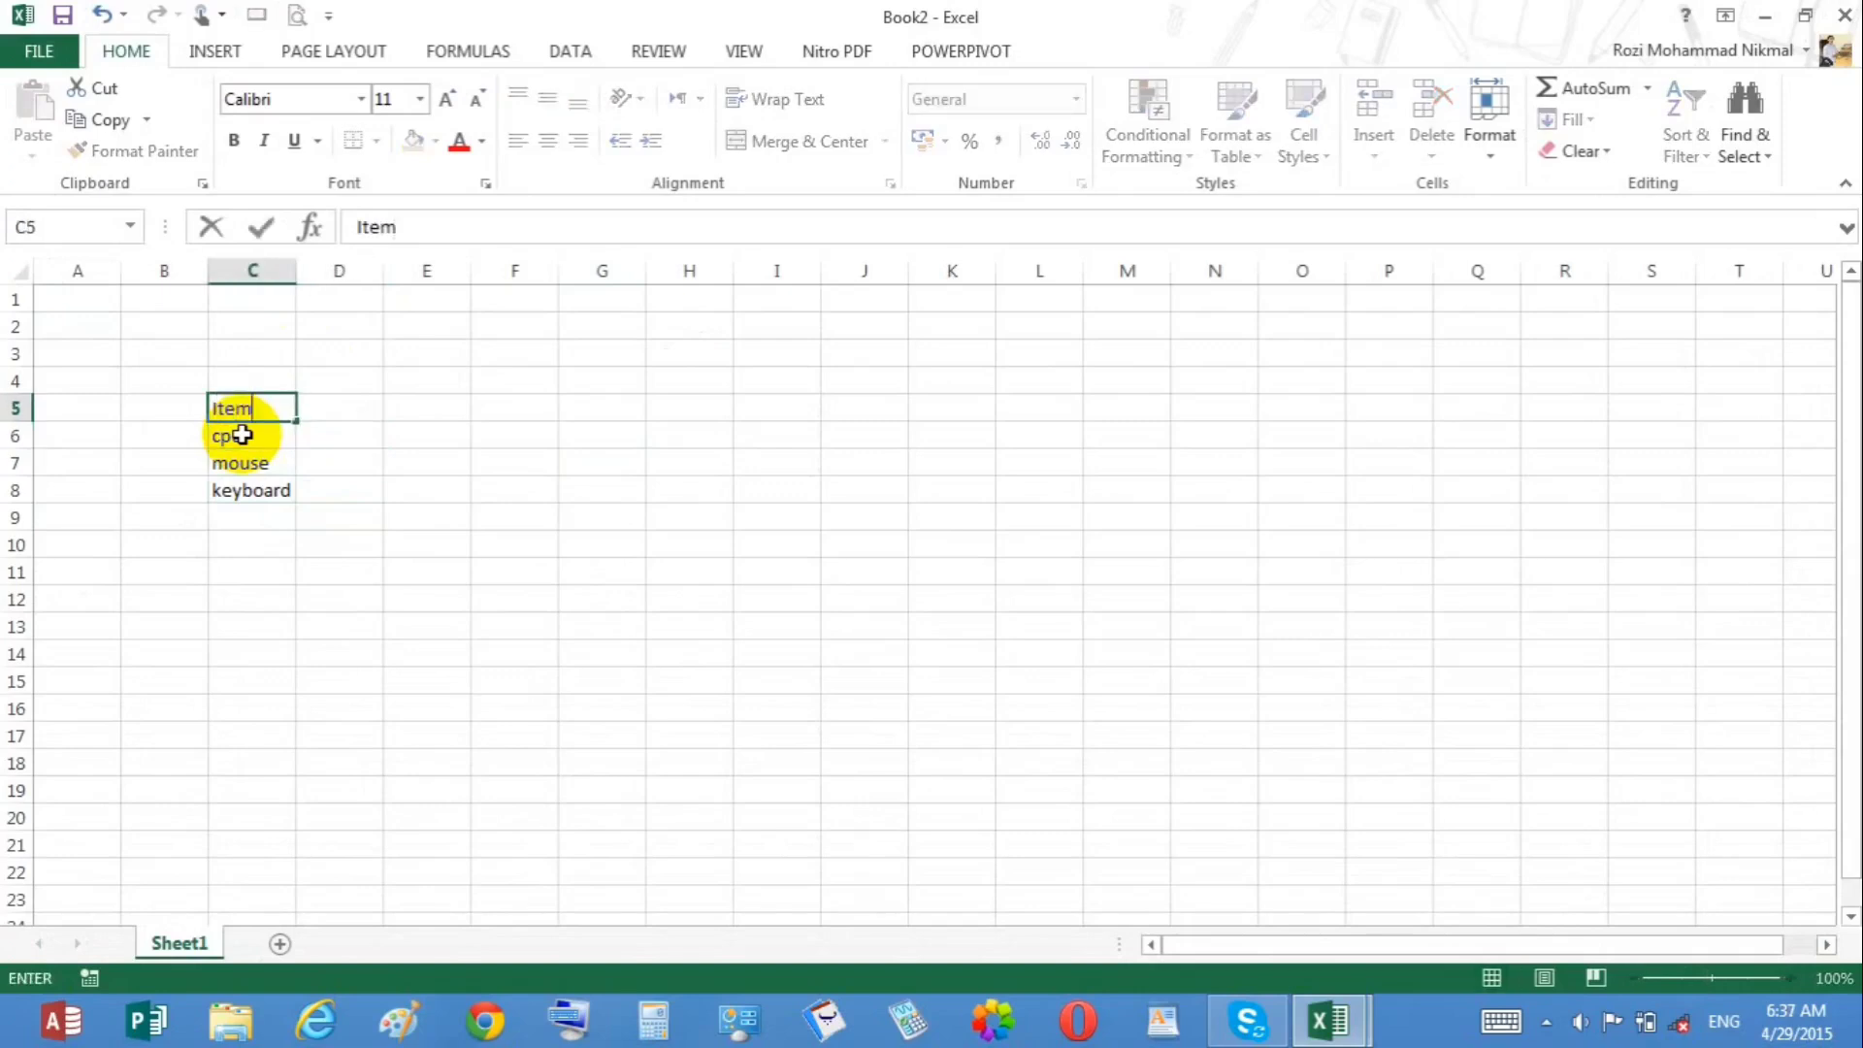
# Step: Enter the column header 2013 in D5 and the value 34 for cpu in D6
pyautogui.press('Tab')
pyautogui.write('yea')
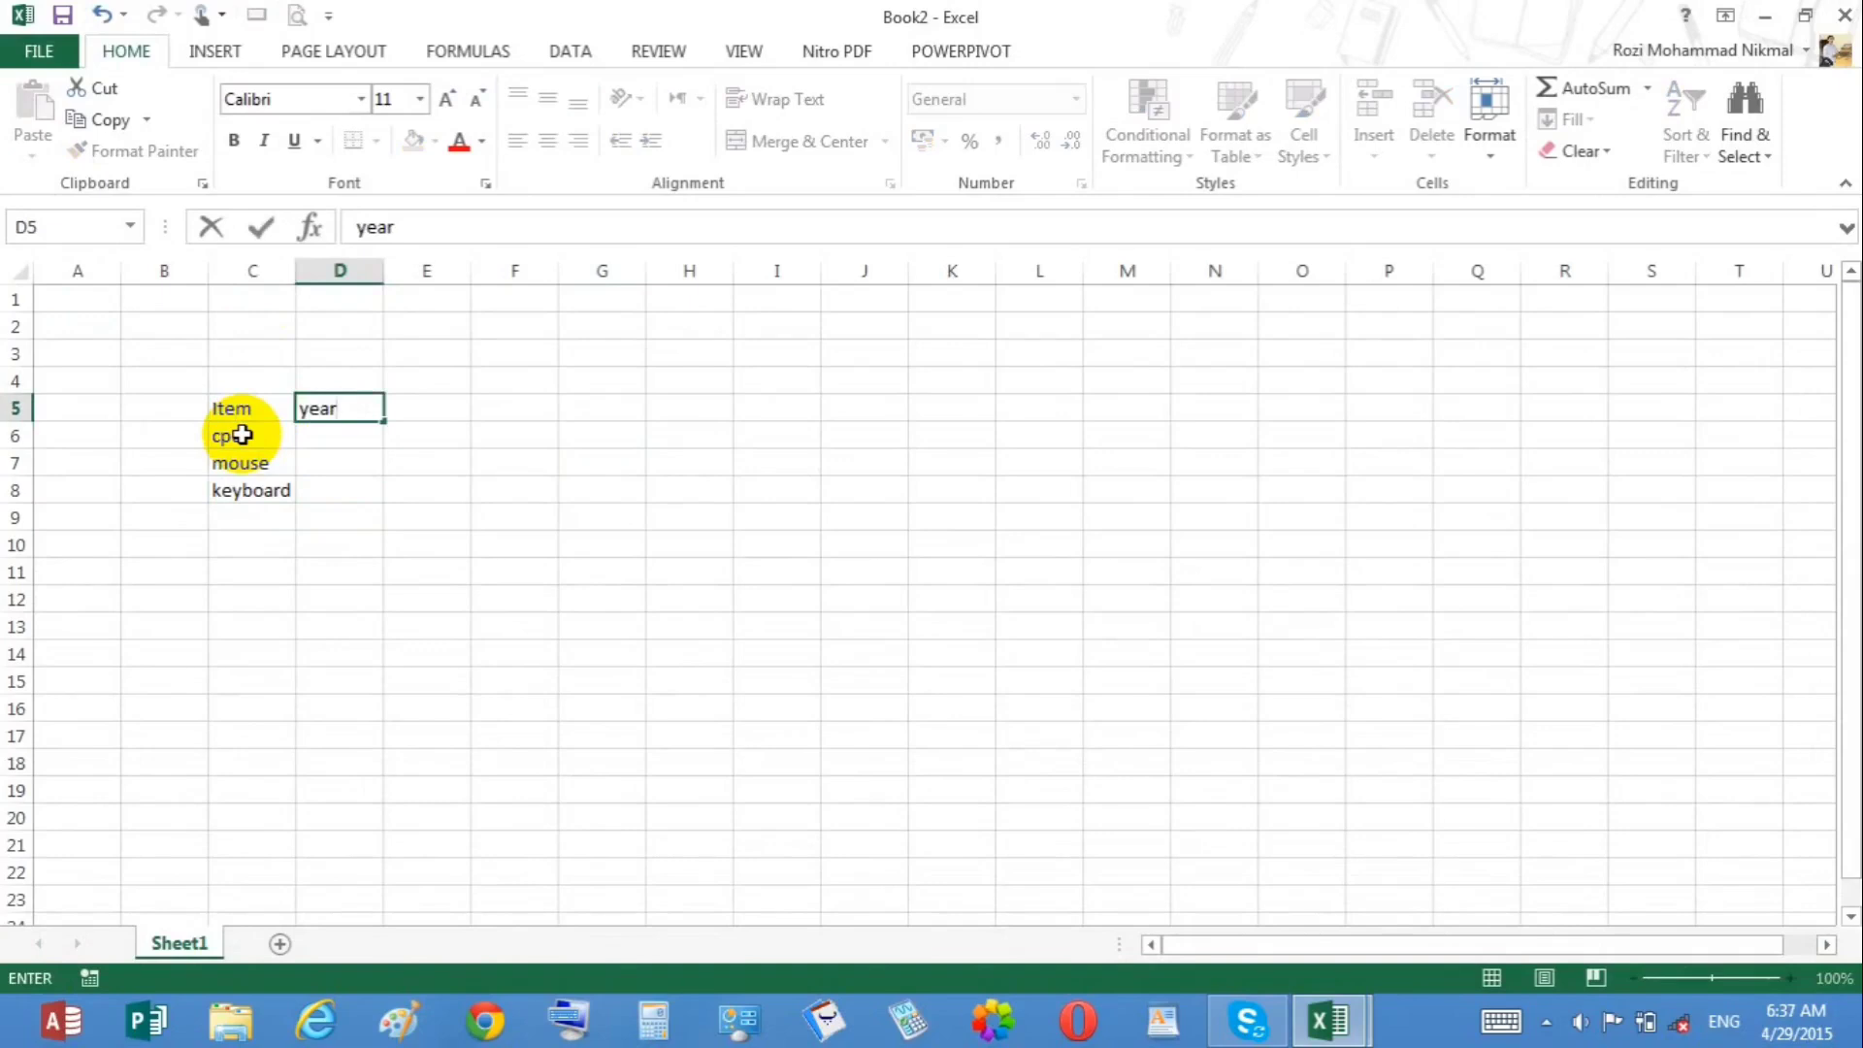
pyautogui.press('Return')
pyautogui.write('34')
pyautogui.press('Return')
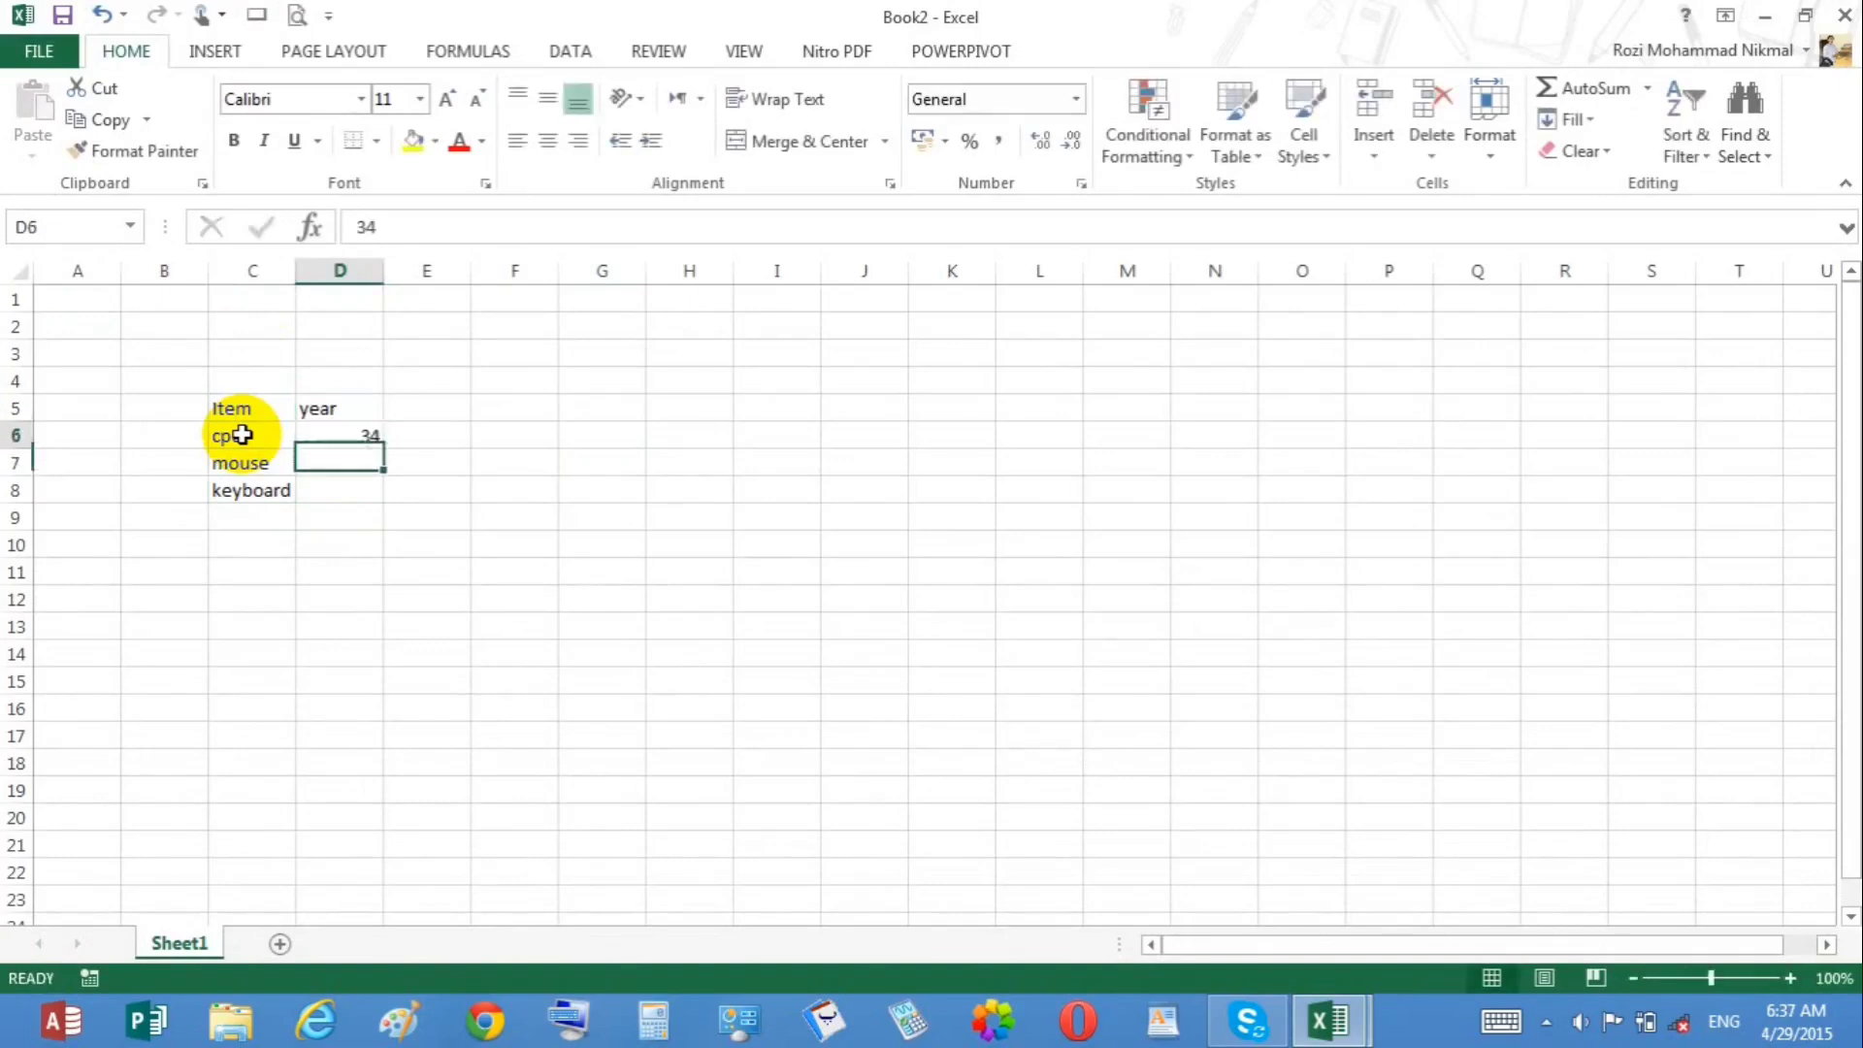
pyautogui.press('Up')
pyautogui.press('Up')
pyautogui.write('20')
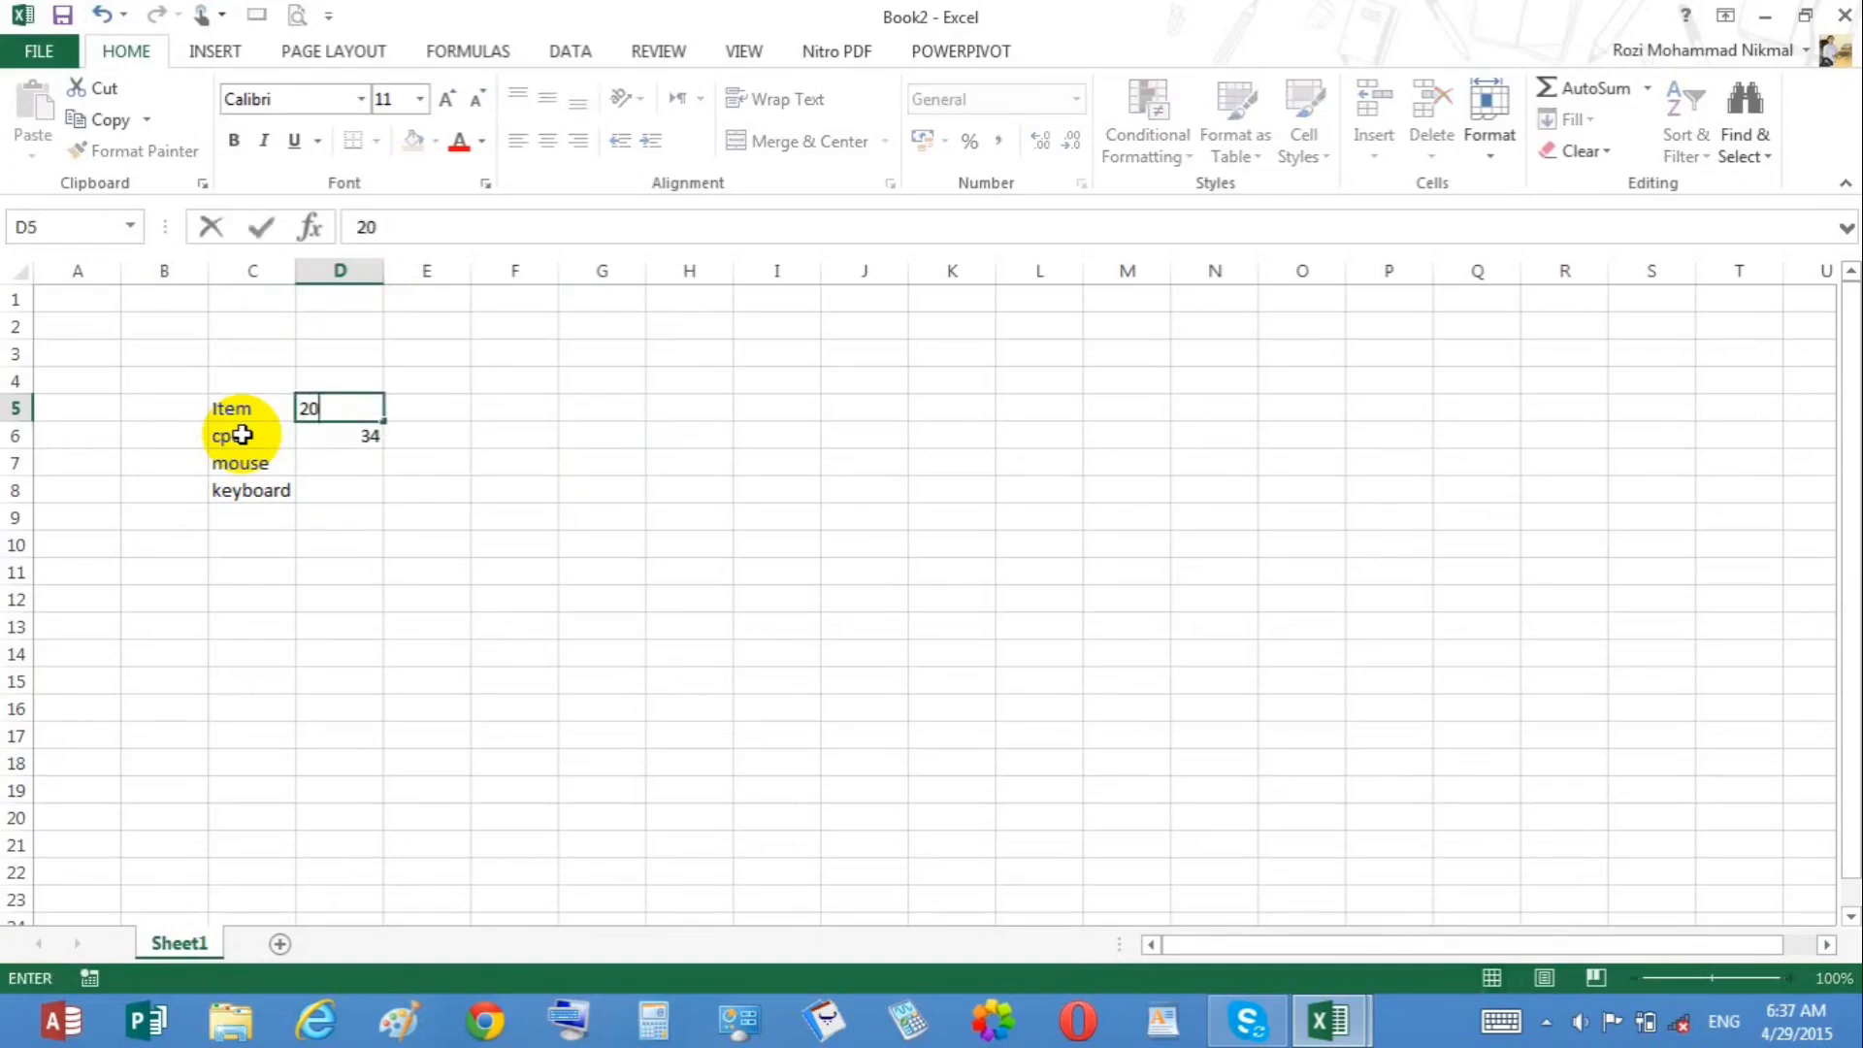
pyautogui.write('13')
pyautogui.press('Return')
pyautogui.press('Return')
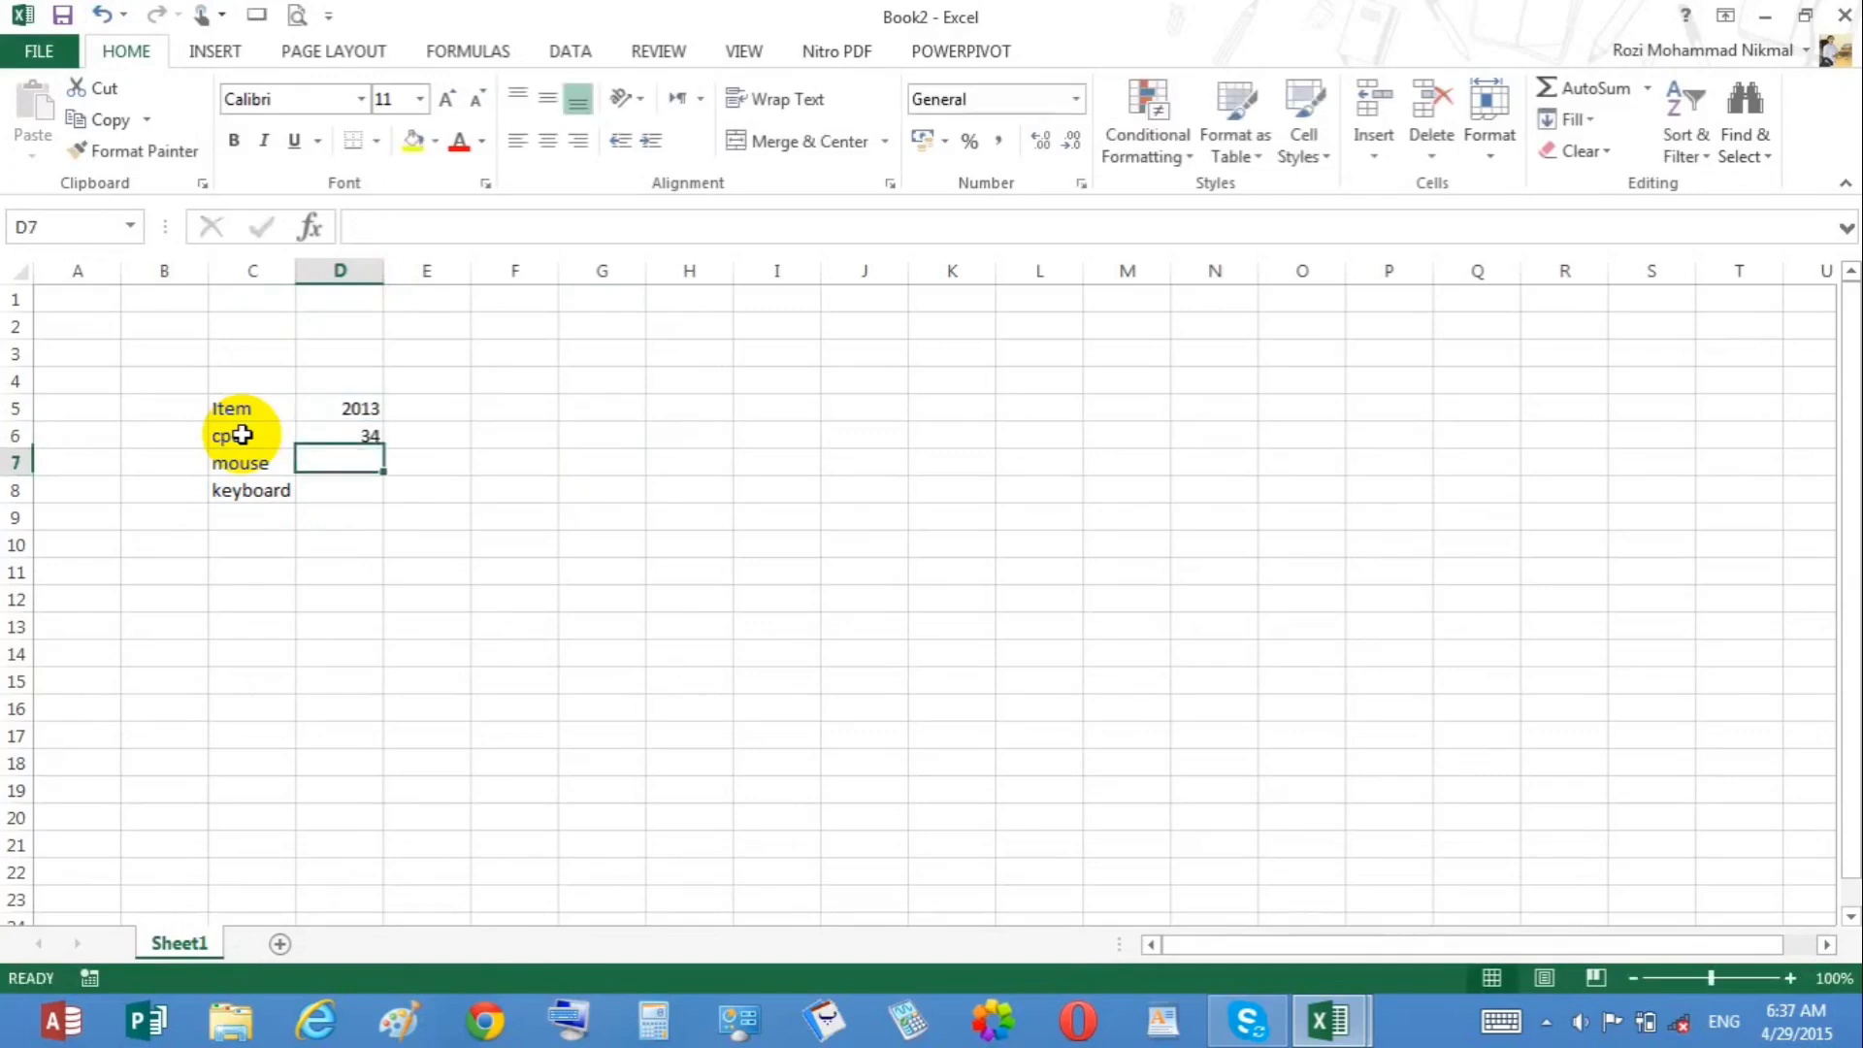
# Step: Enter 345 and 546 for mouse and keyboard in D7:D8
pyautogui.write('345')
pyautogui.press('Return')
pyautogui.write('546')
pyautogui.press('Return')
# Step: Fill column E with the header 2014 and the values 678, 67 and 345
pyautogui.press('Right')
pyautogui.press('Up')
pyautogui.write('345')
pyautogui.press('Up')
pyautogui.write('67')
pyautogui.press('Up')
pyautogui.write('678')
pyautogui.press('Up')
pyautogui.write('20143')
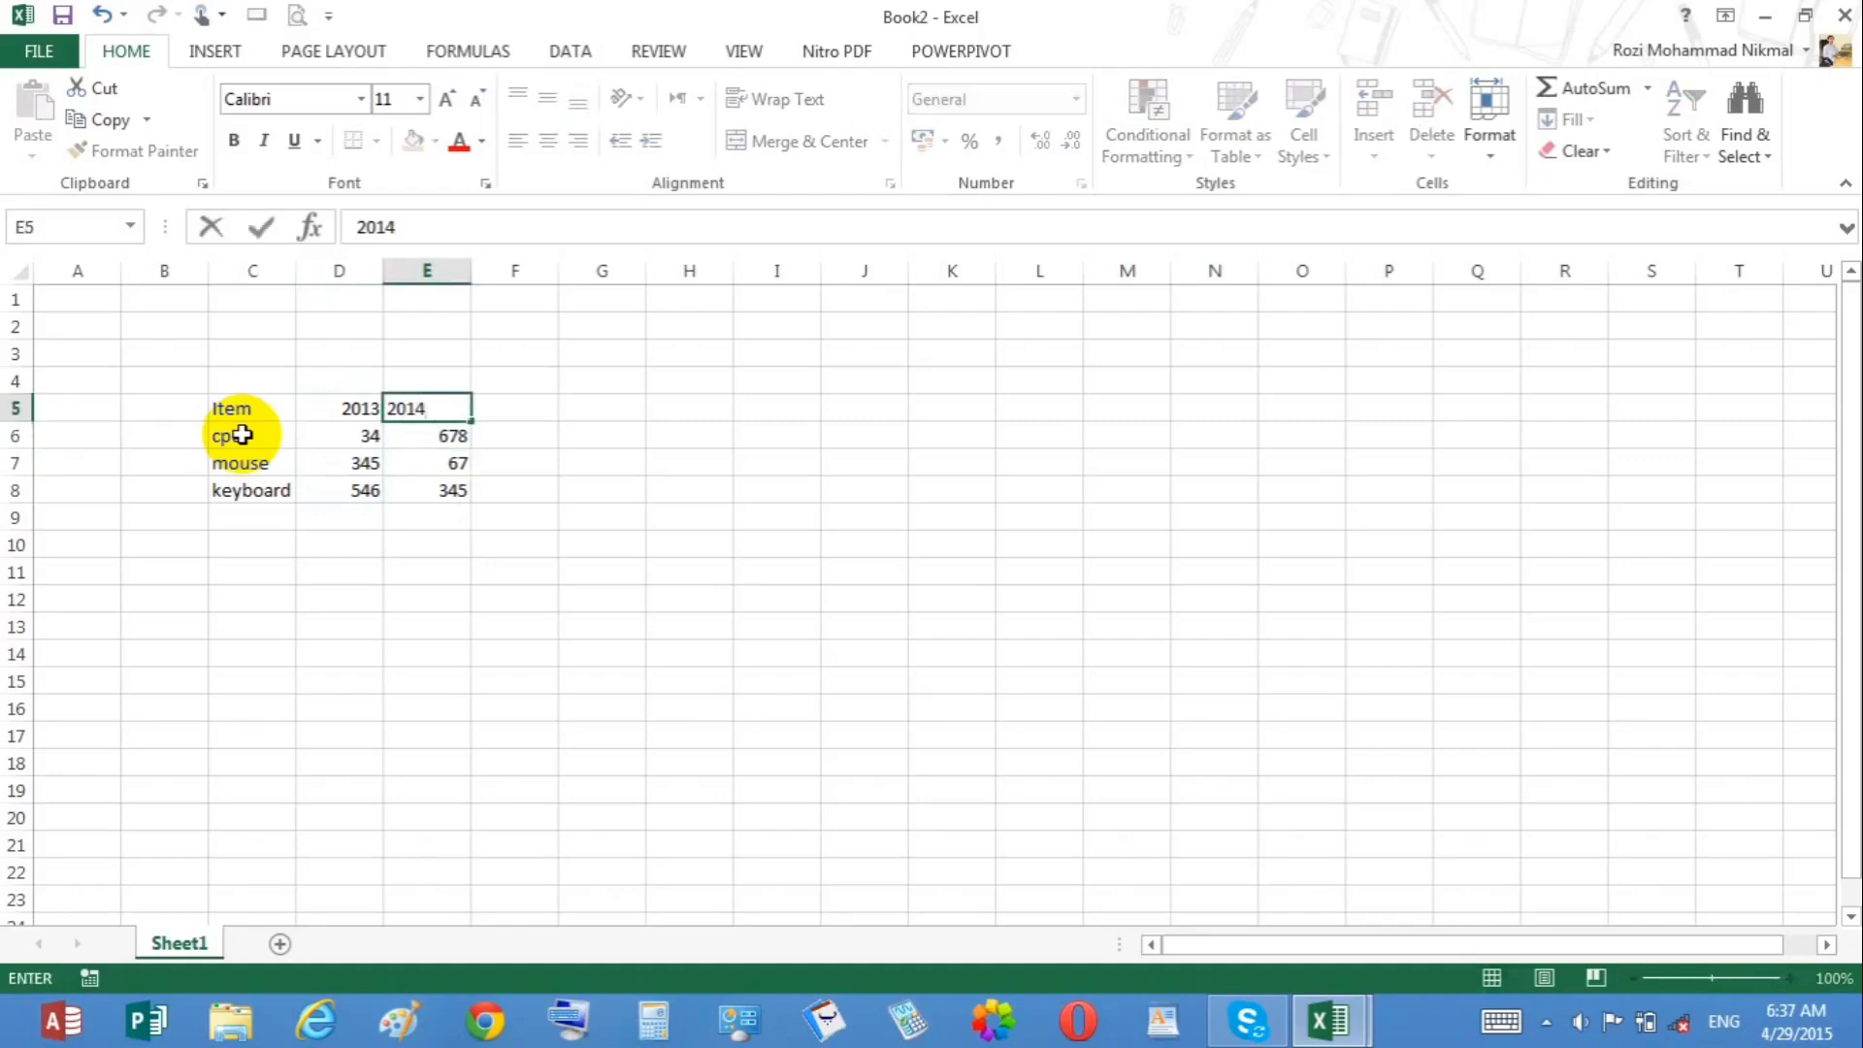
pyautogui.press('Tab')
# Step: Insert a clustered bar chart from the table in C5:E8
pyautogui.moveTo(255, 416); pyautogui.dragTo(399, 487)
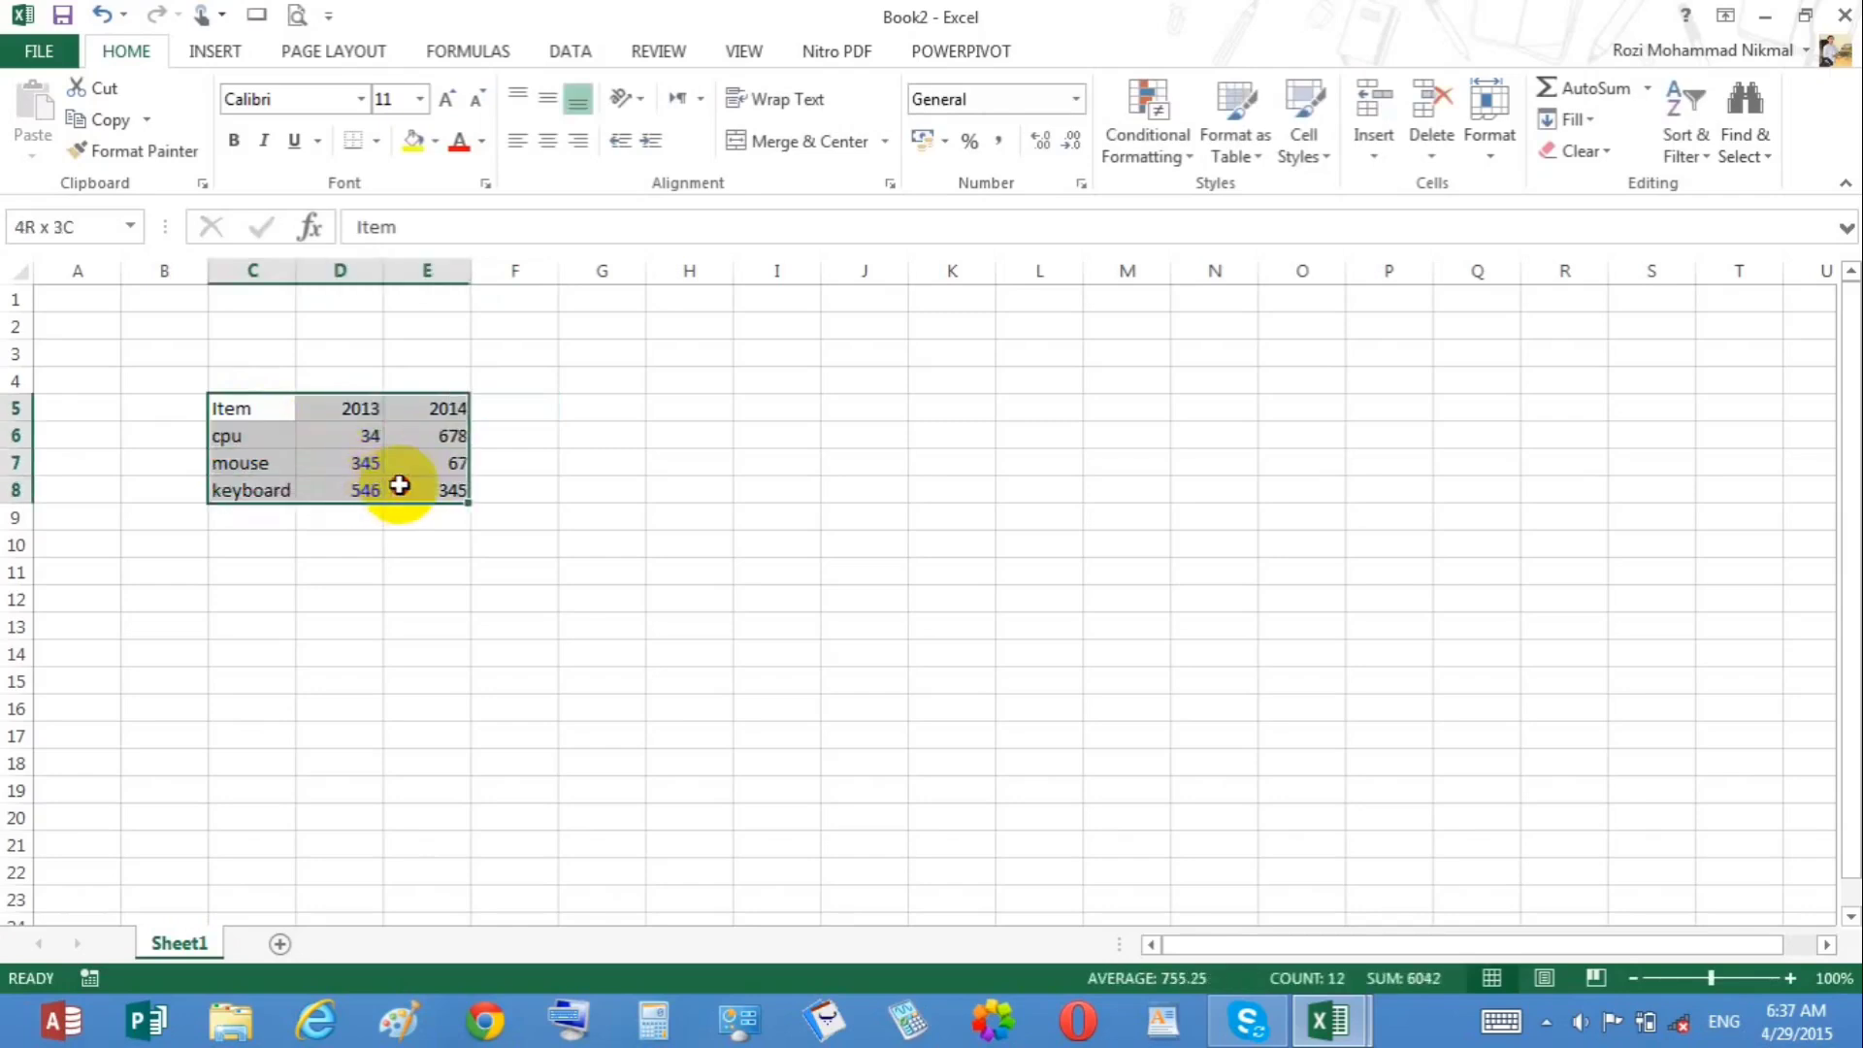
pyautogui.click(212, 51)
pyautogui.click(863, 110)
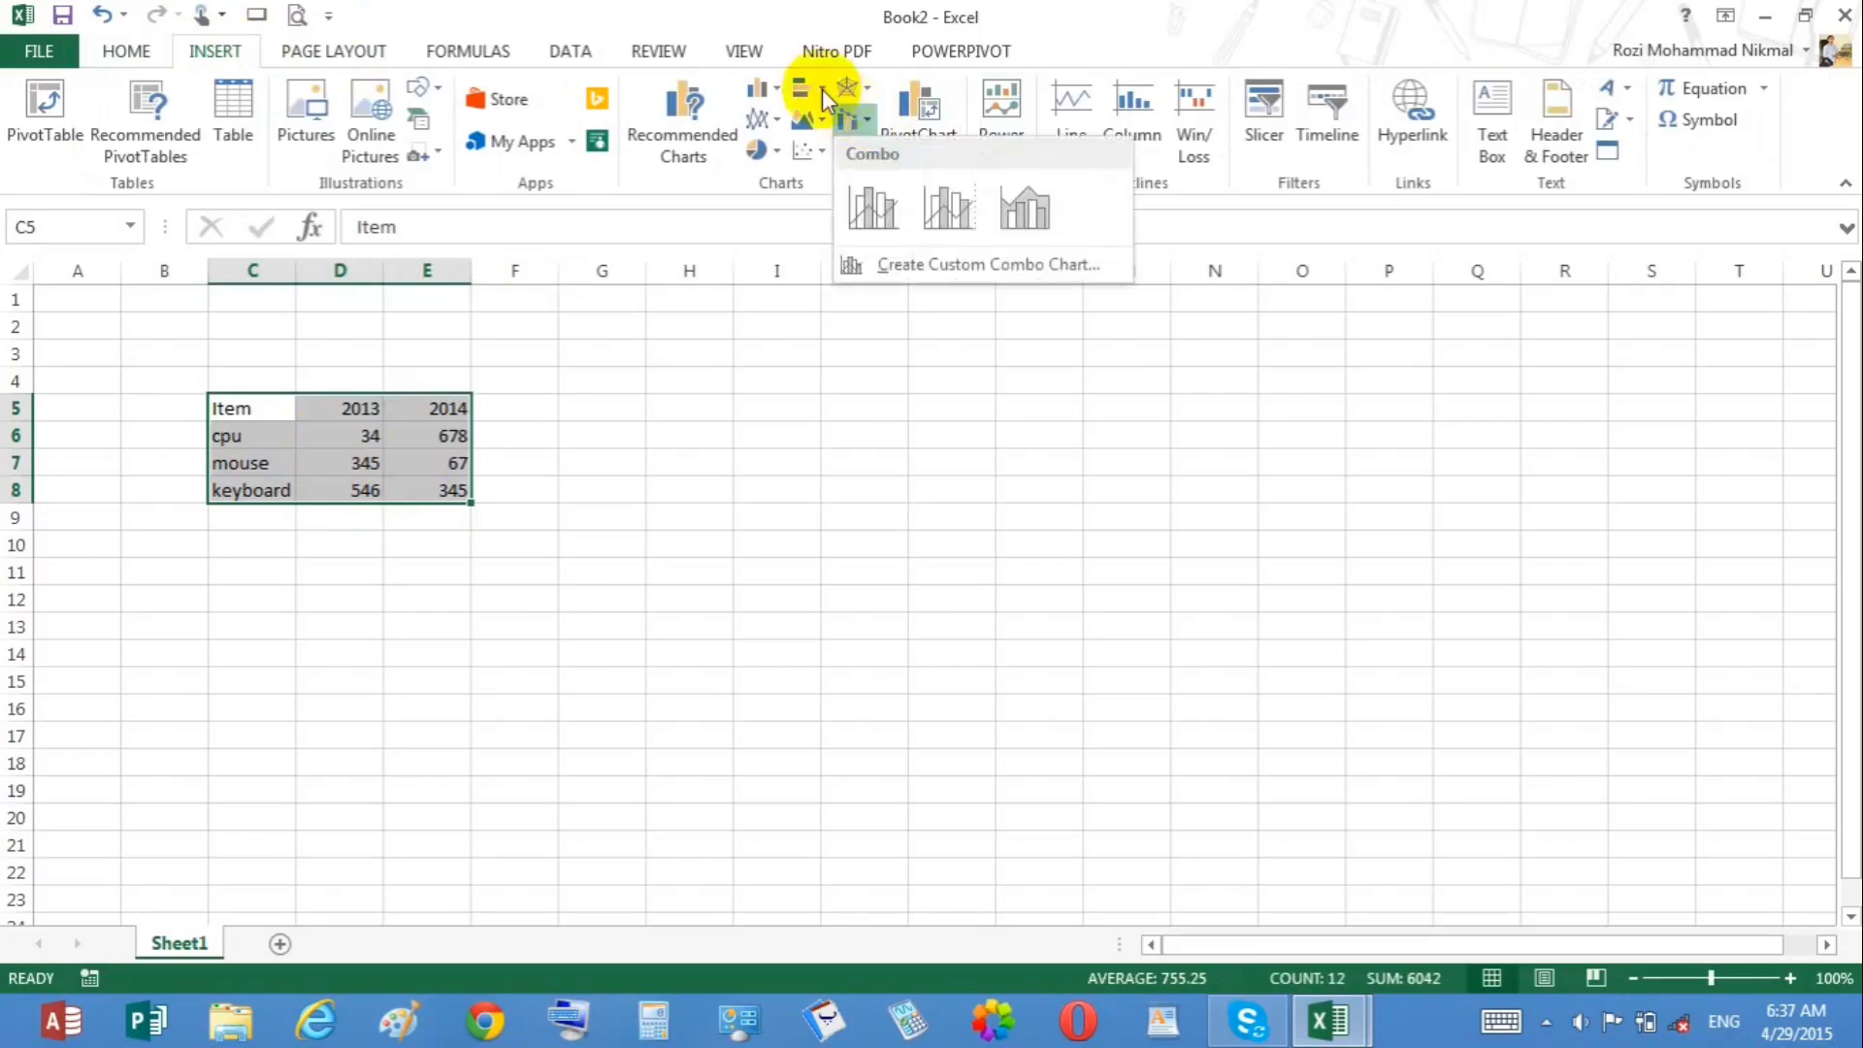
pyautogui.click(823, 89)
pyautogui.press('Escape')
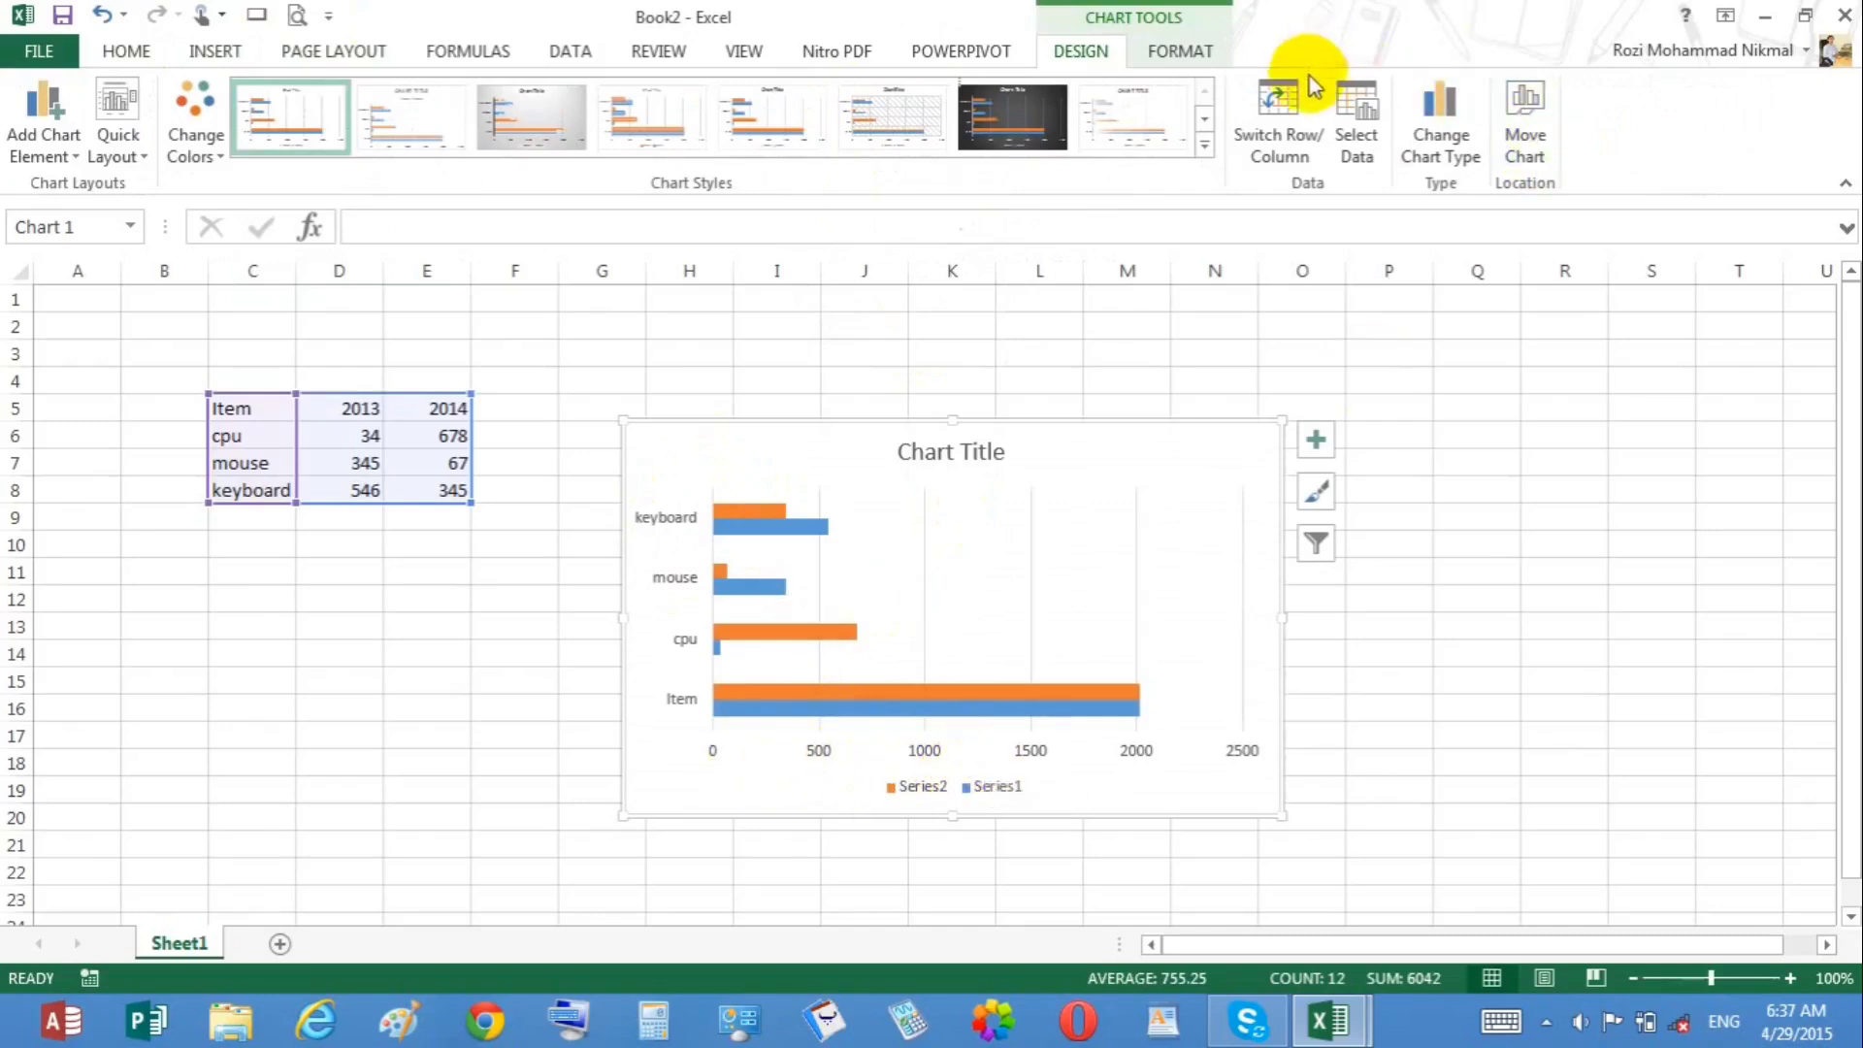
# Step: Switch the bar chart's rows and columns and switch them back
pyautogui.click(1290, 108)
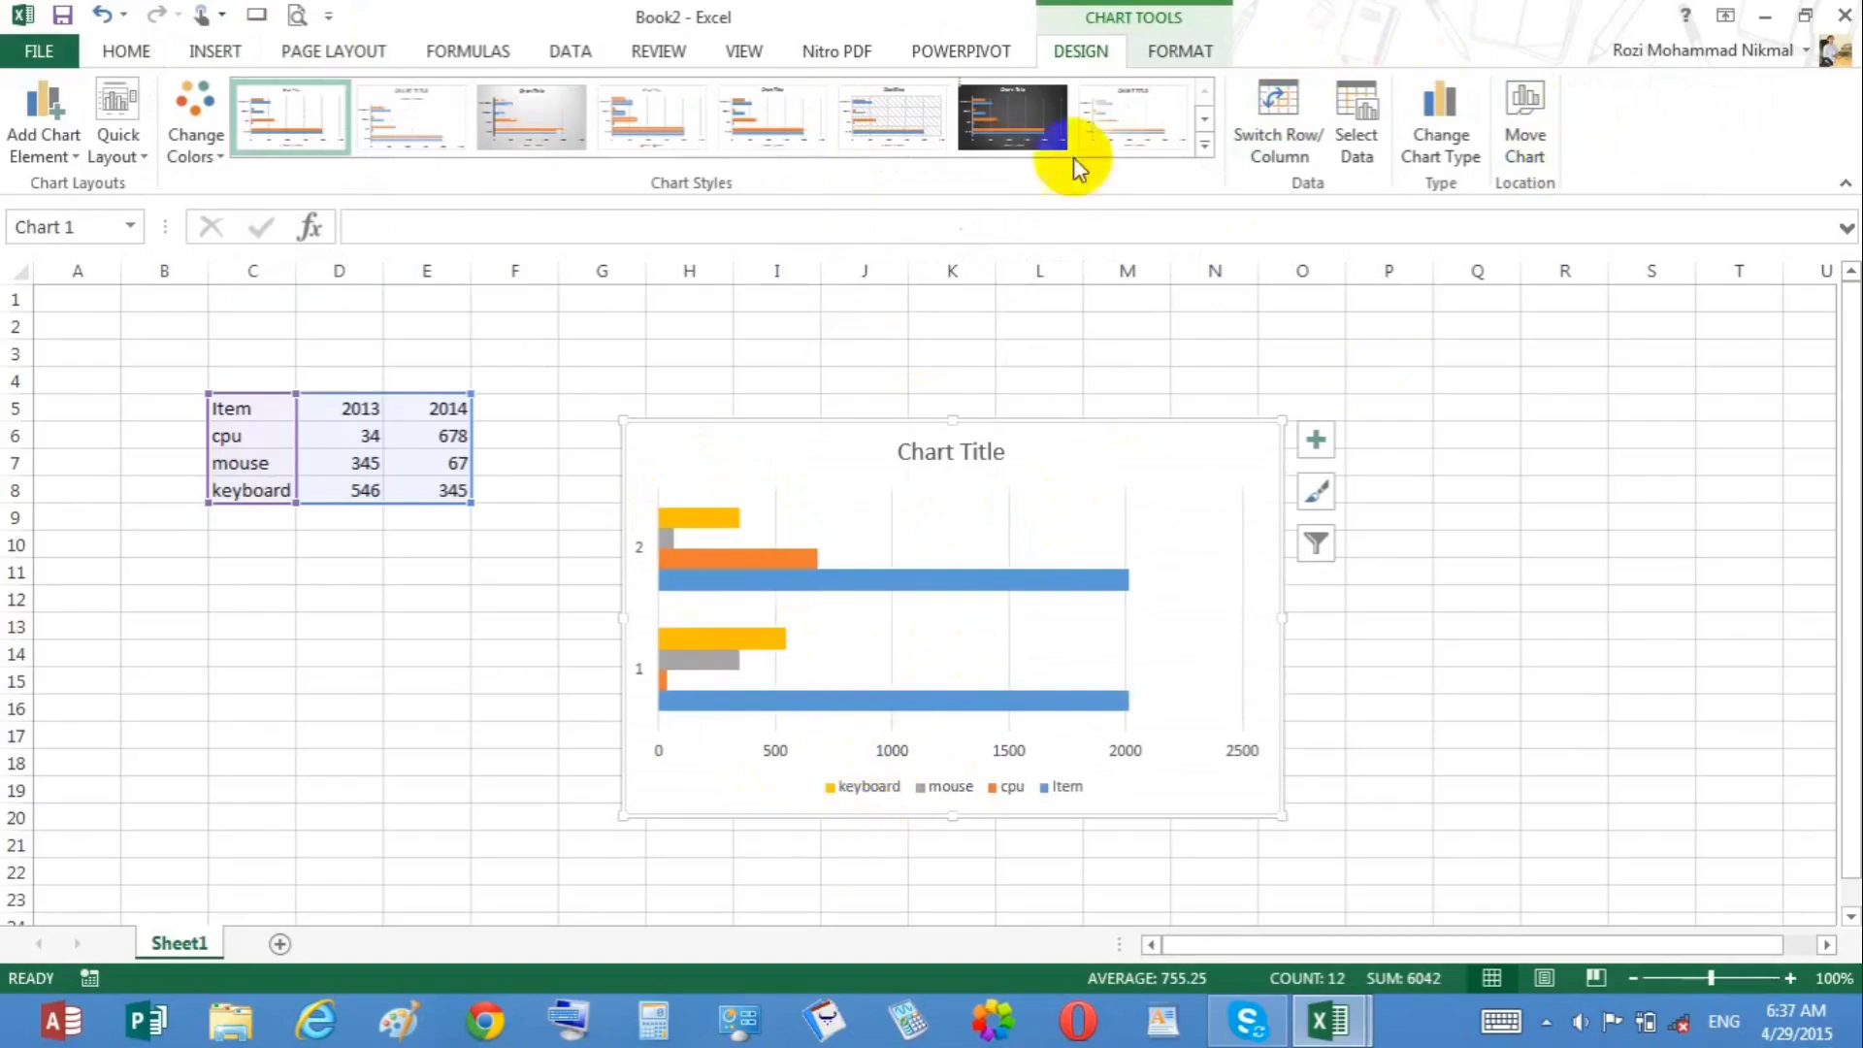
pyautogui.click(1273, 97)
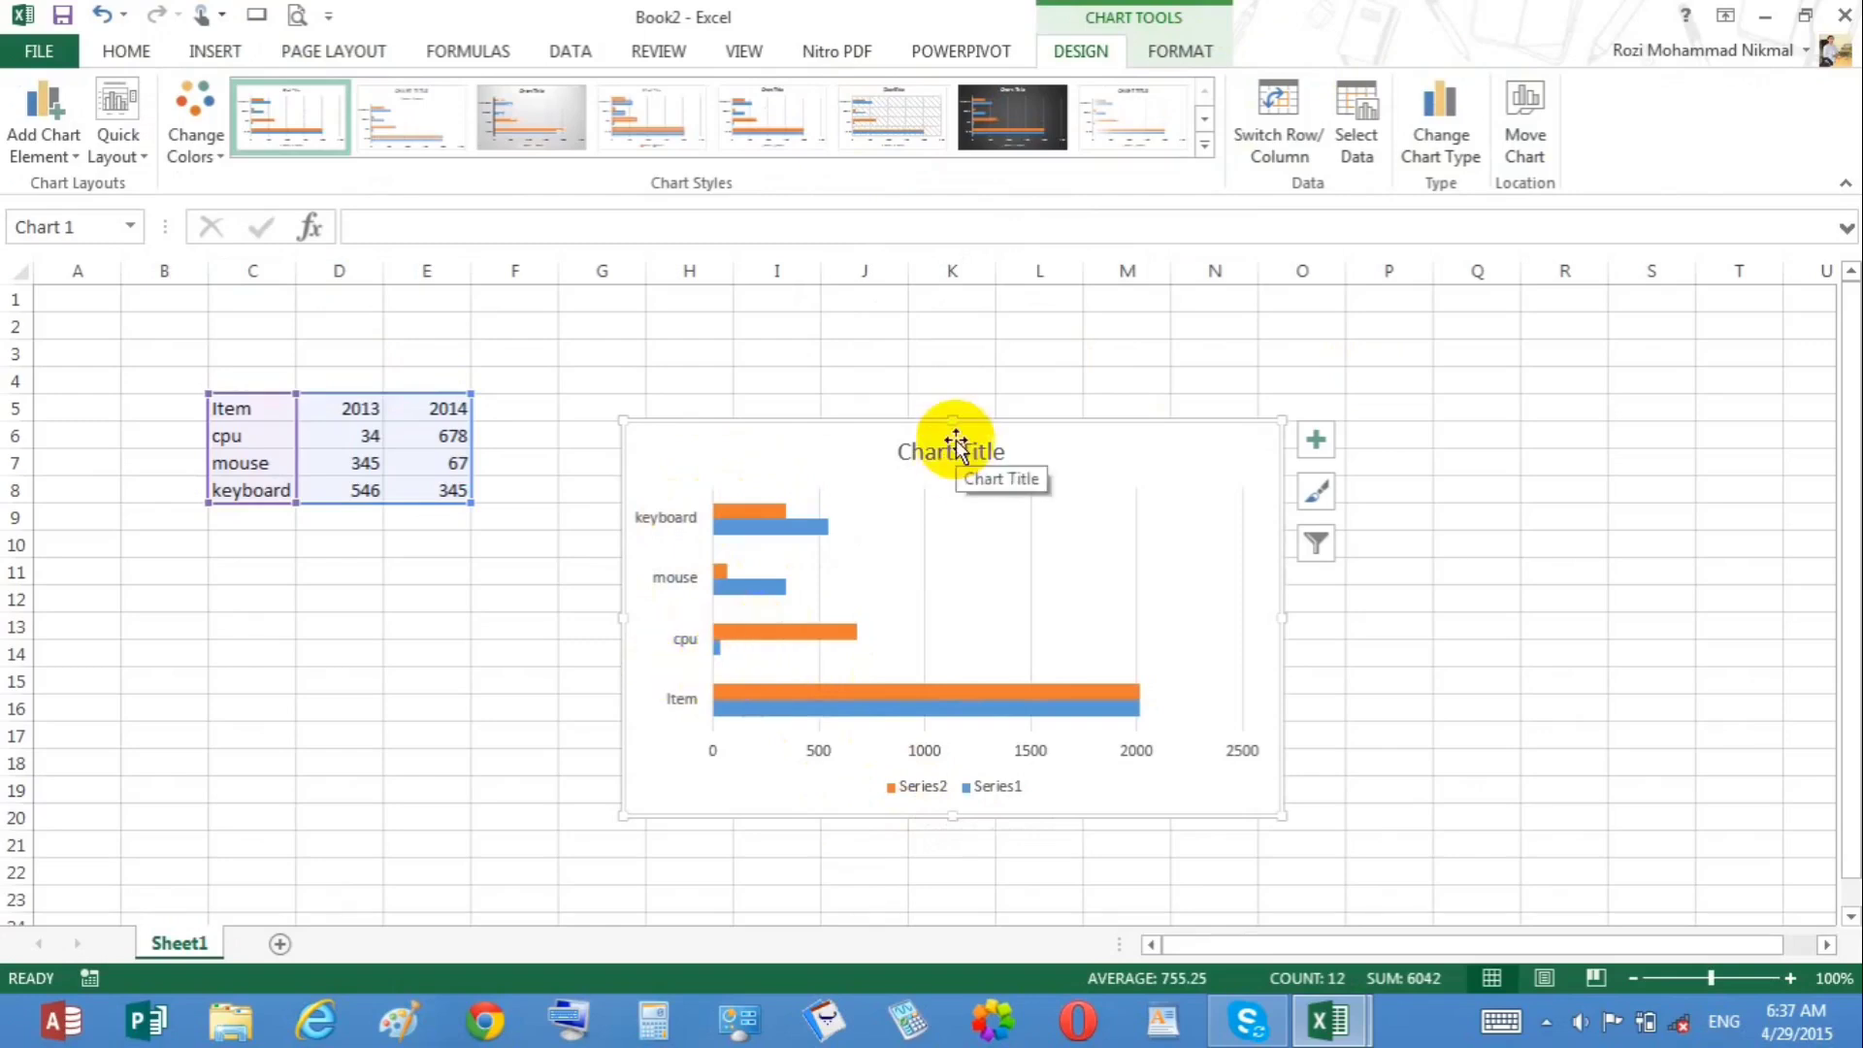
# Step: Delete the bar chart and paste the table back at C5
pyautogui.press('Delete')
pyautogui.press('Delete')
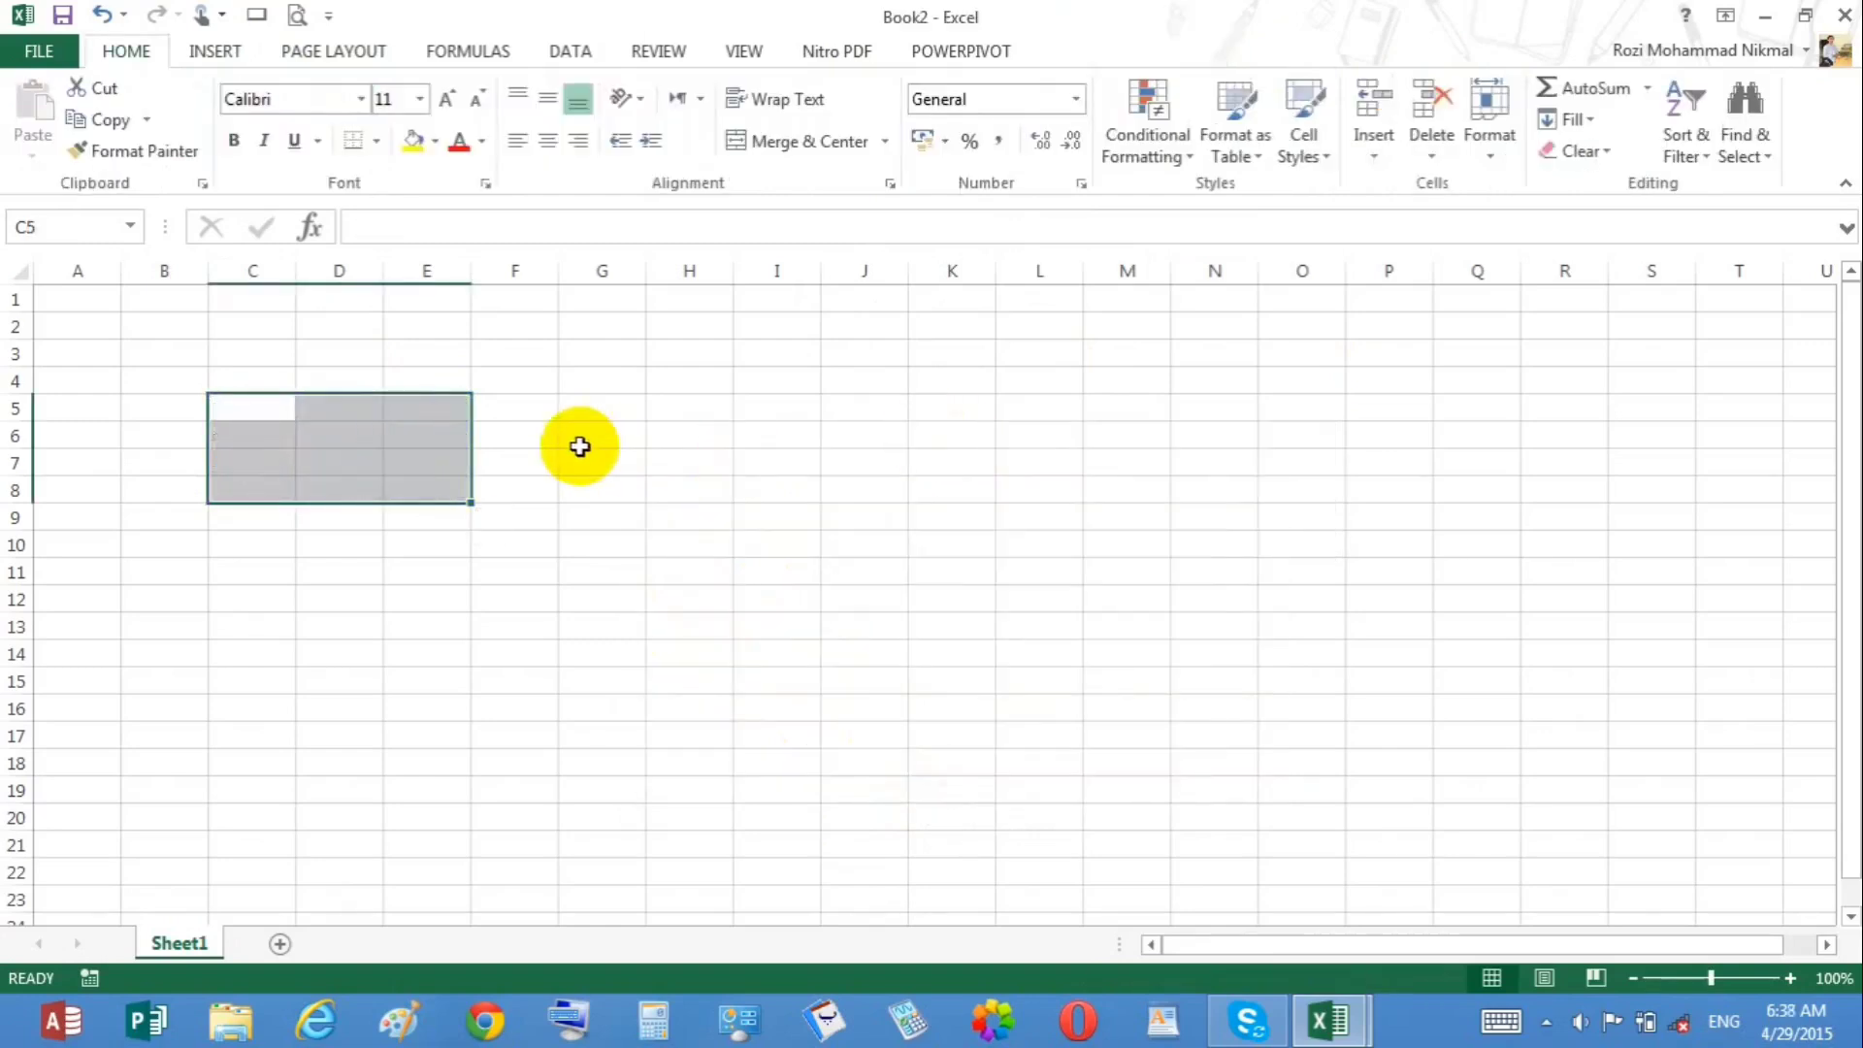
pyautogui.click(598, 443)
pyautogui.click(206, 51)
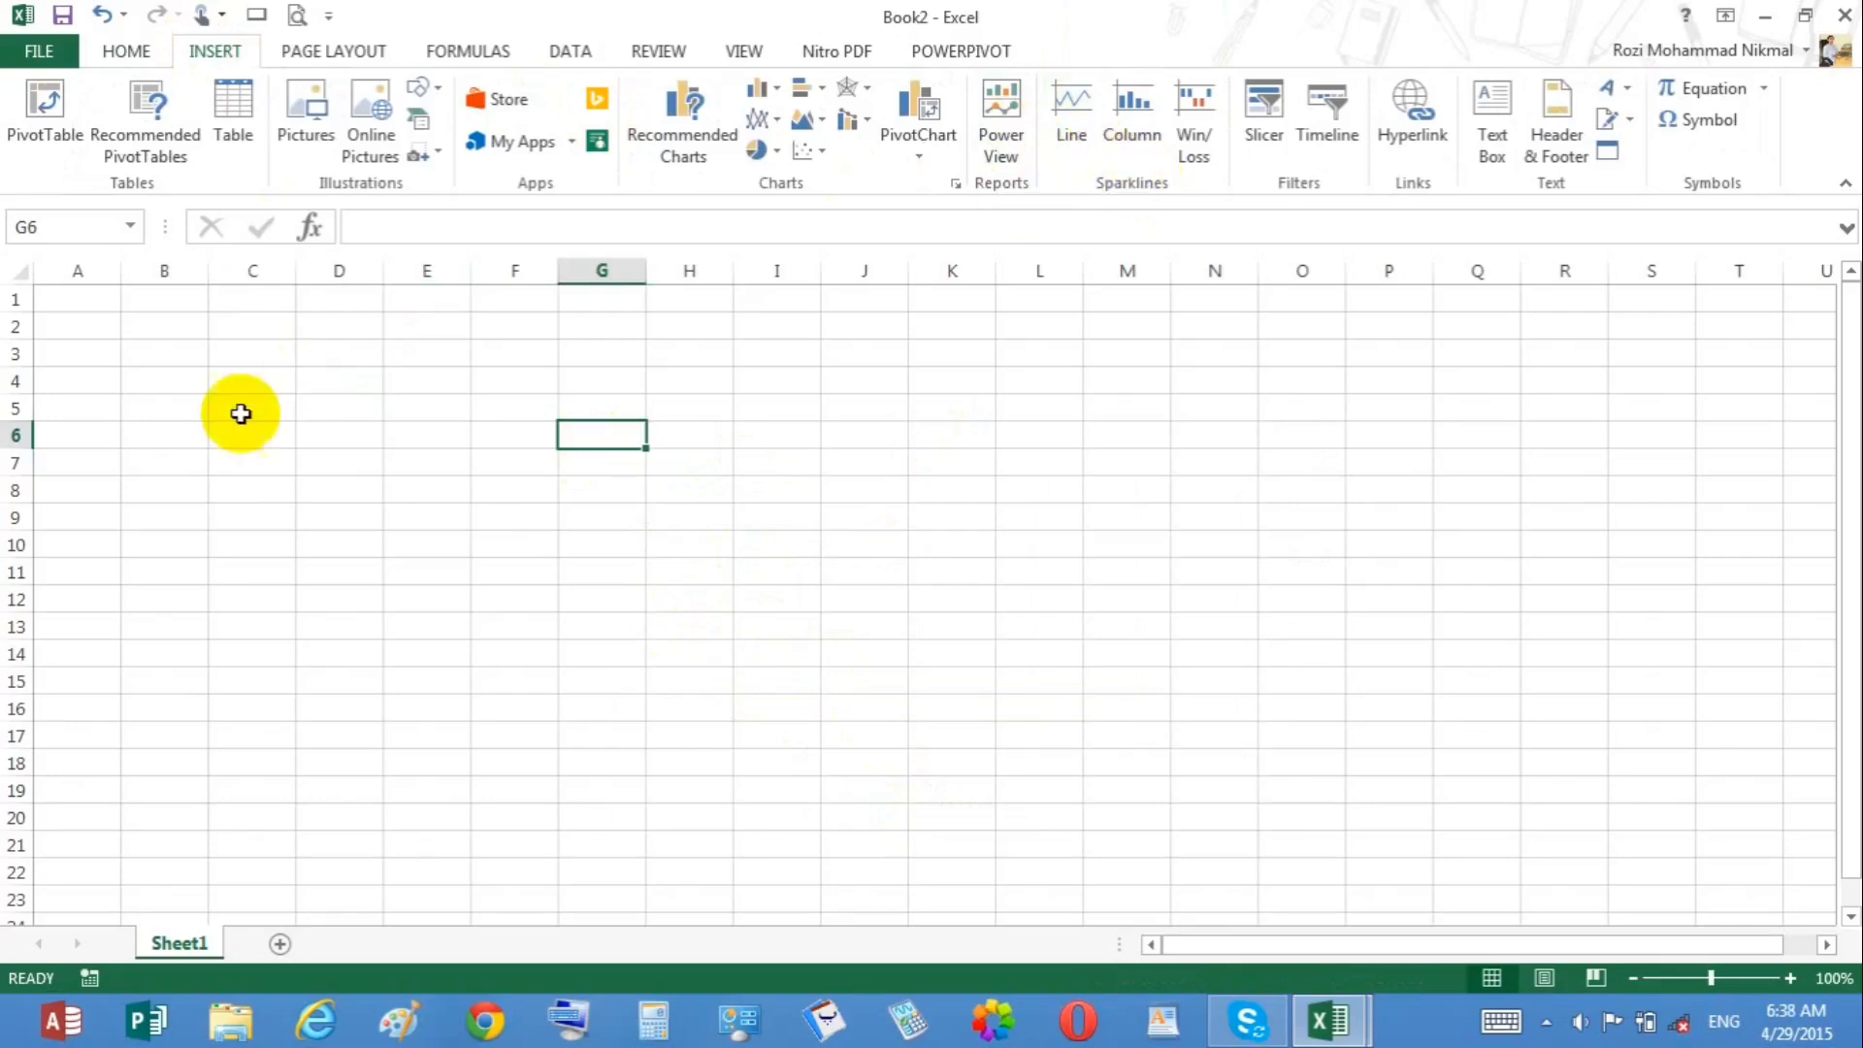
pyautogui.click(251, 369)
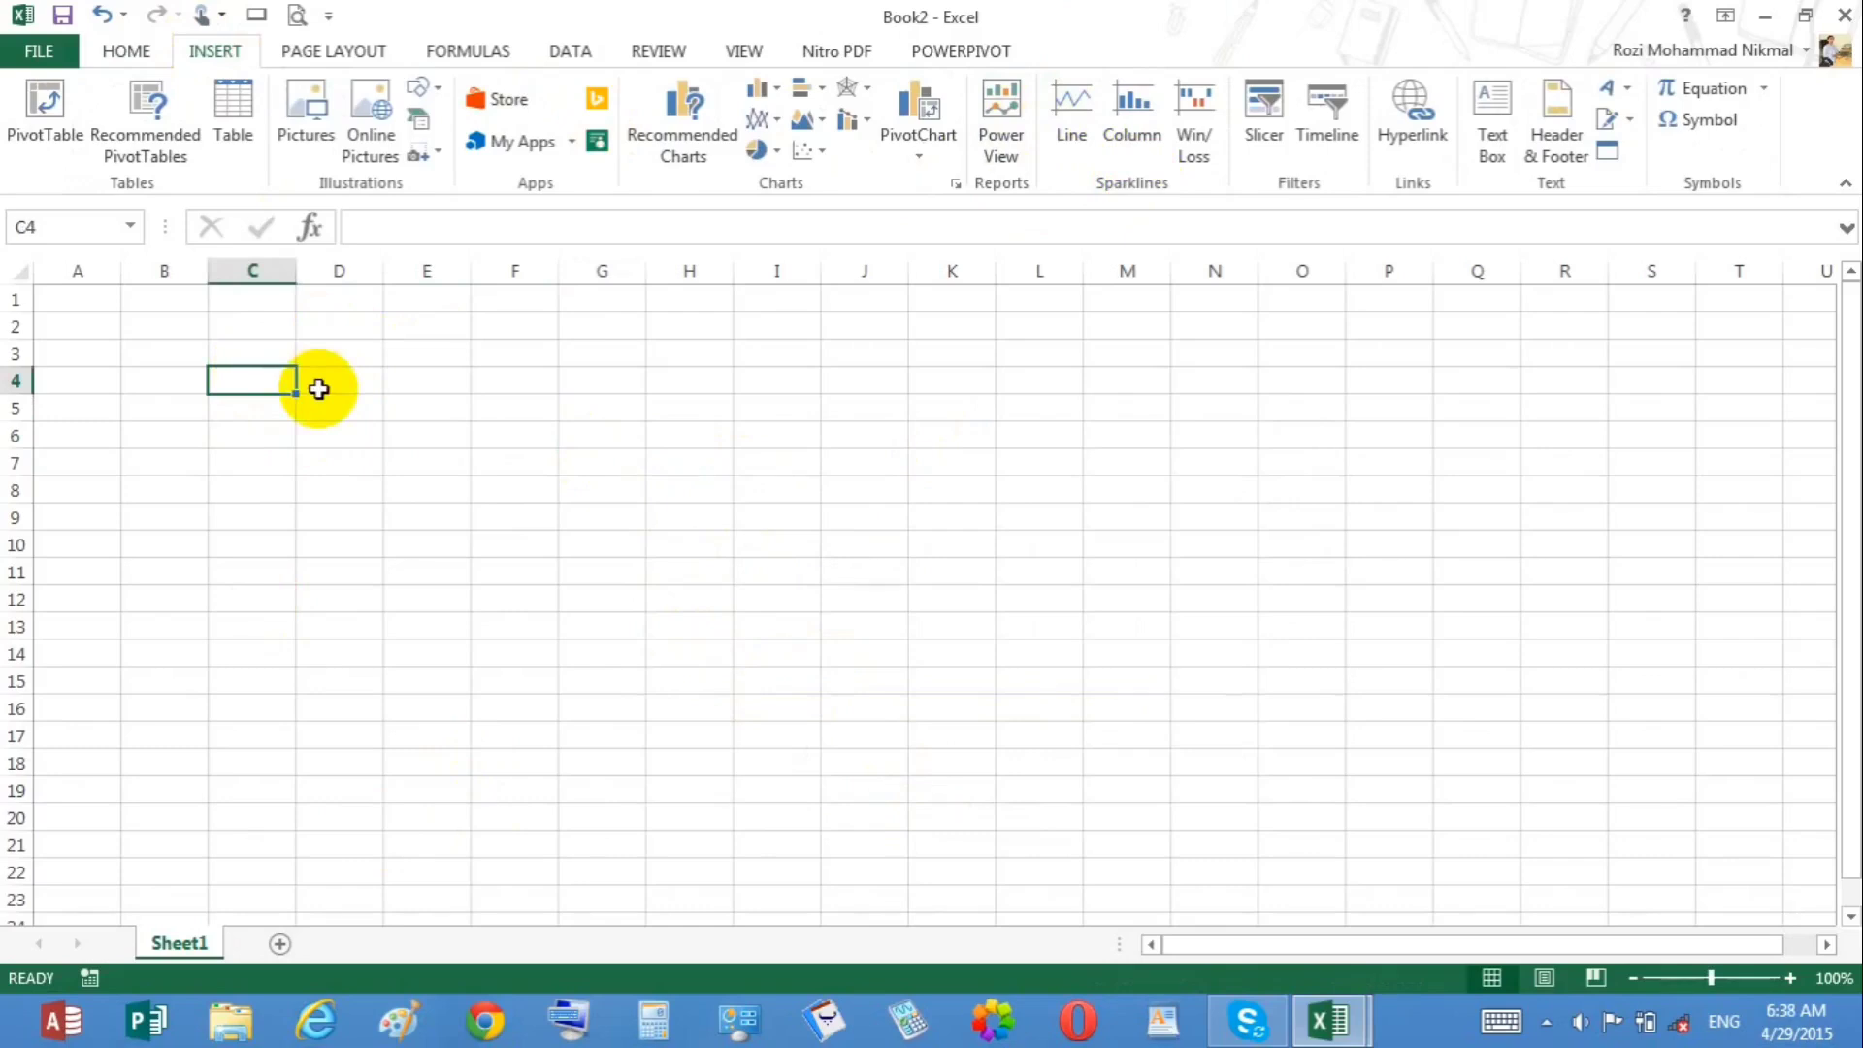
pyautogui.press('Down')
pyautogui.write('Item\t2013\t2014 cpu\t34\t678 mouse\t345\t67 keyboard\t546\t345')
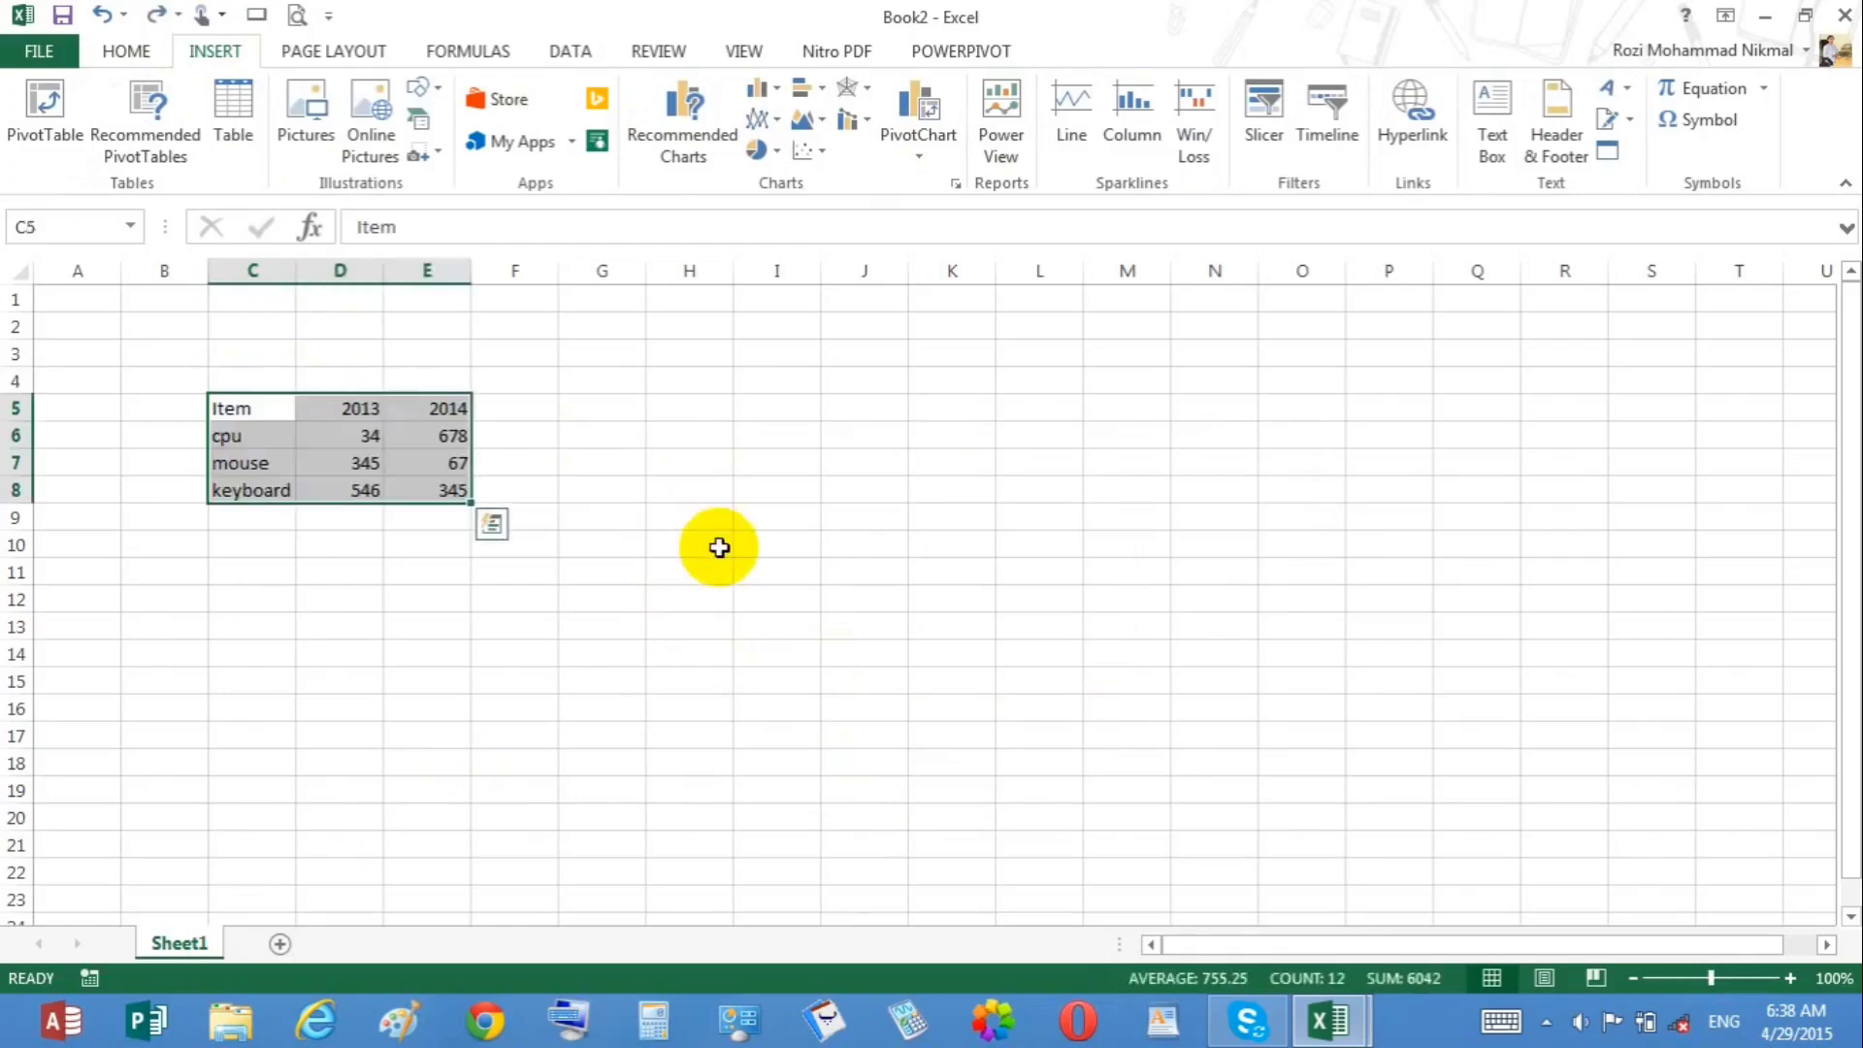
# Step: Insert line sparklines in F6:F8 using the 2013 and 2014 values in D6:E8
pyautogui.click(509, 407)
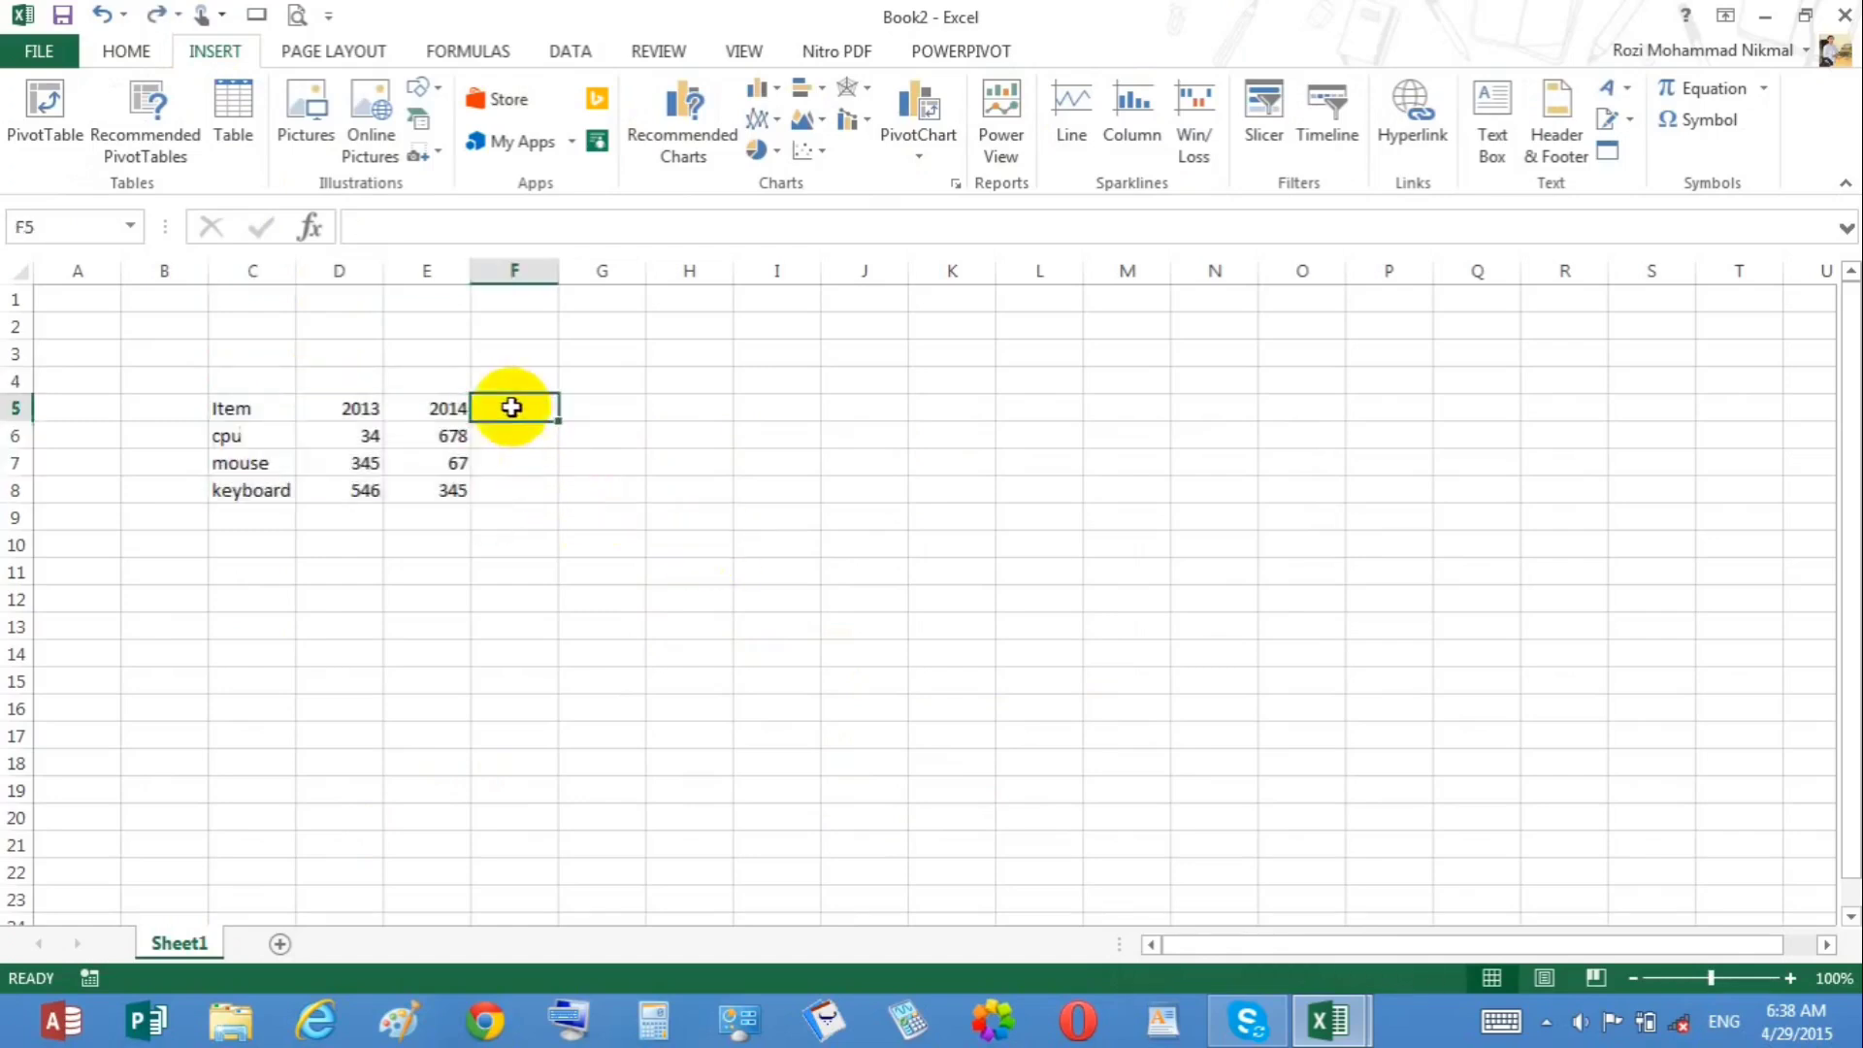
pyautogui.click(444, 439)
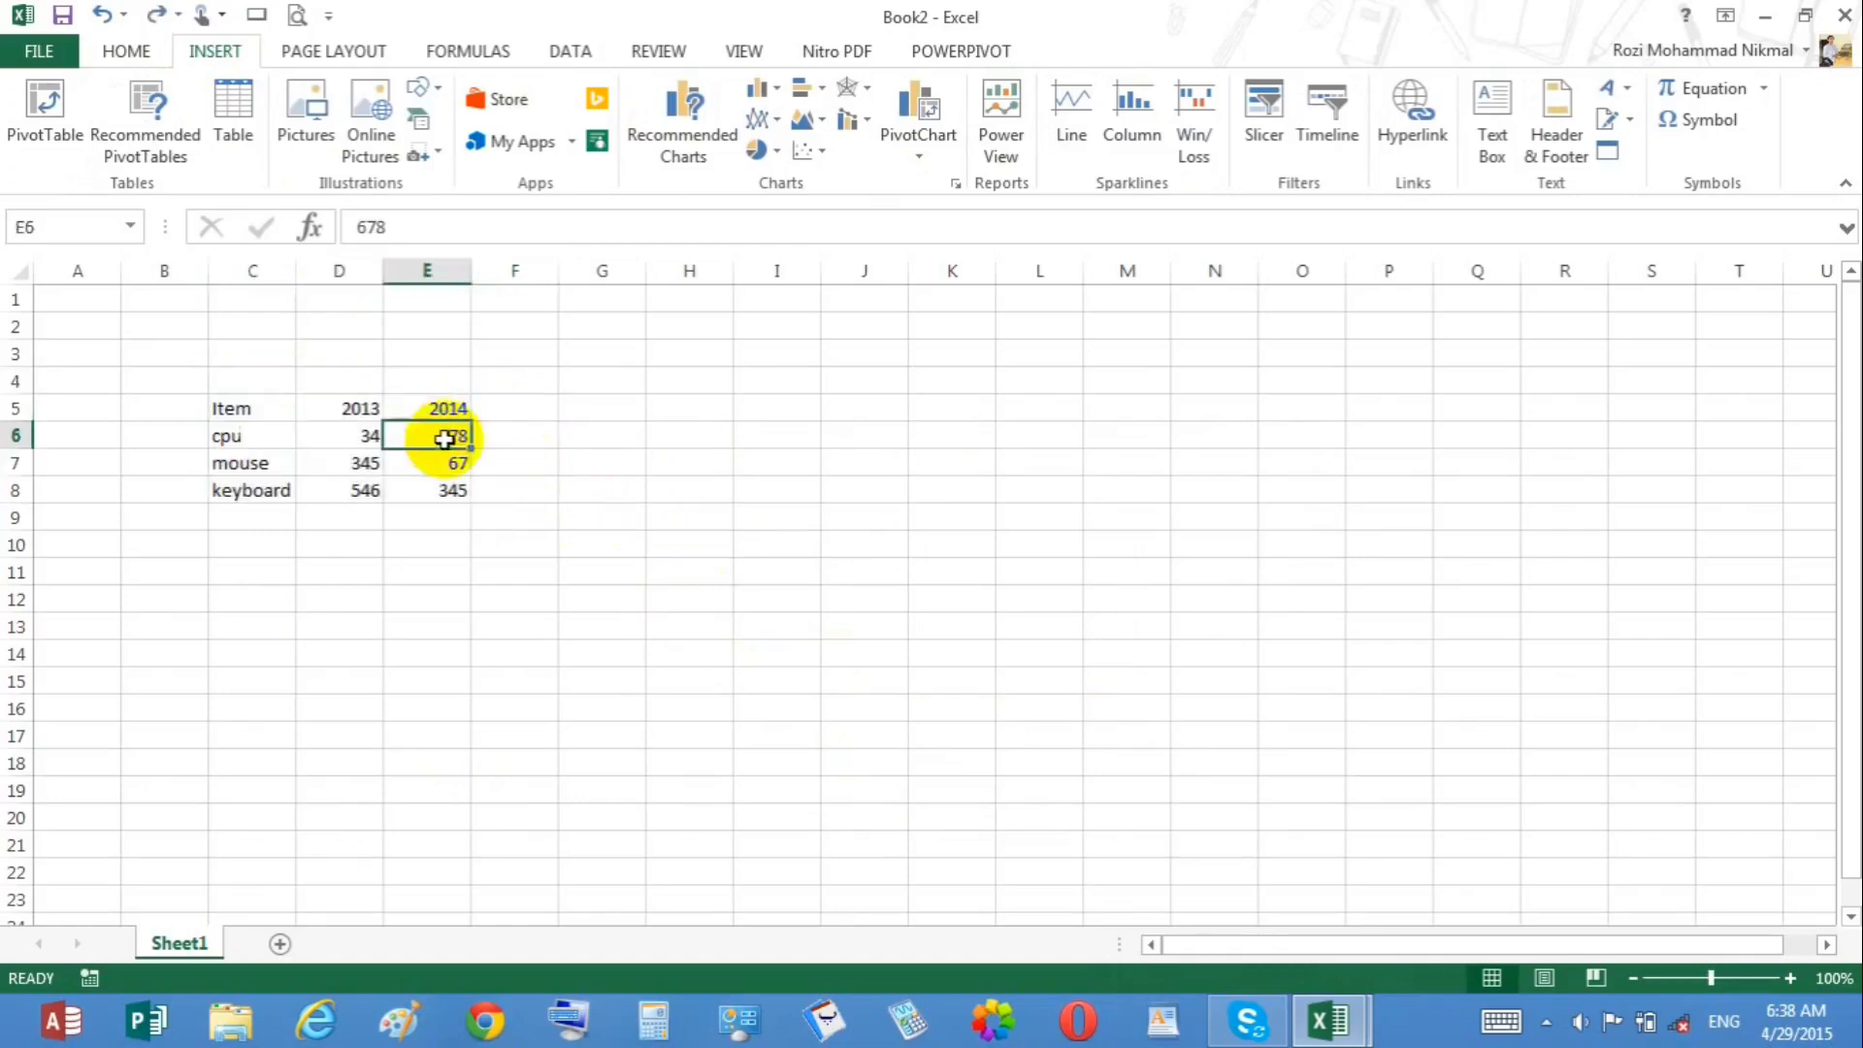
pyautogui.click(522, 435)
pyautogui.moveTo(522, 434); pyautogui.dragTo(520, 482)
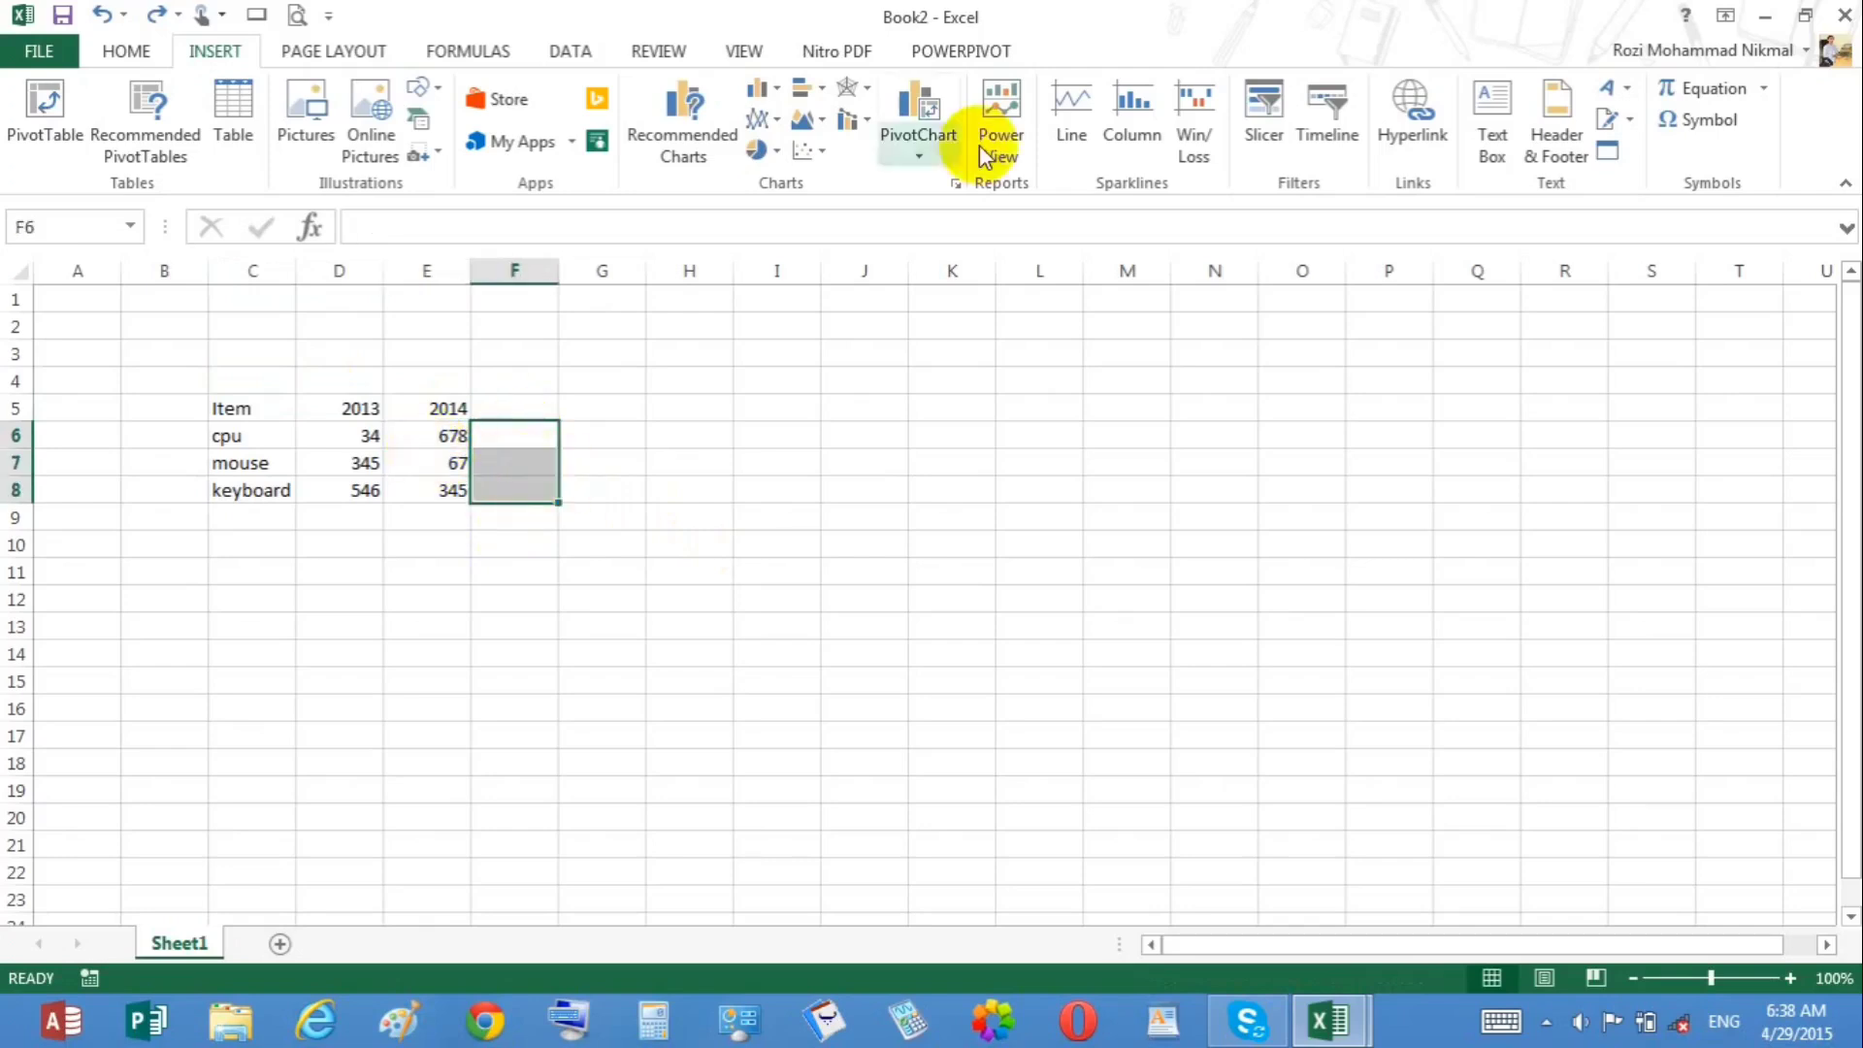
pyautogui.click(1071, 126)
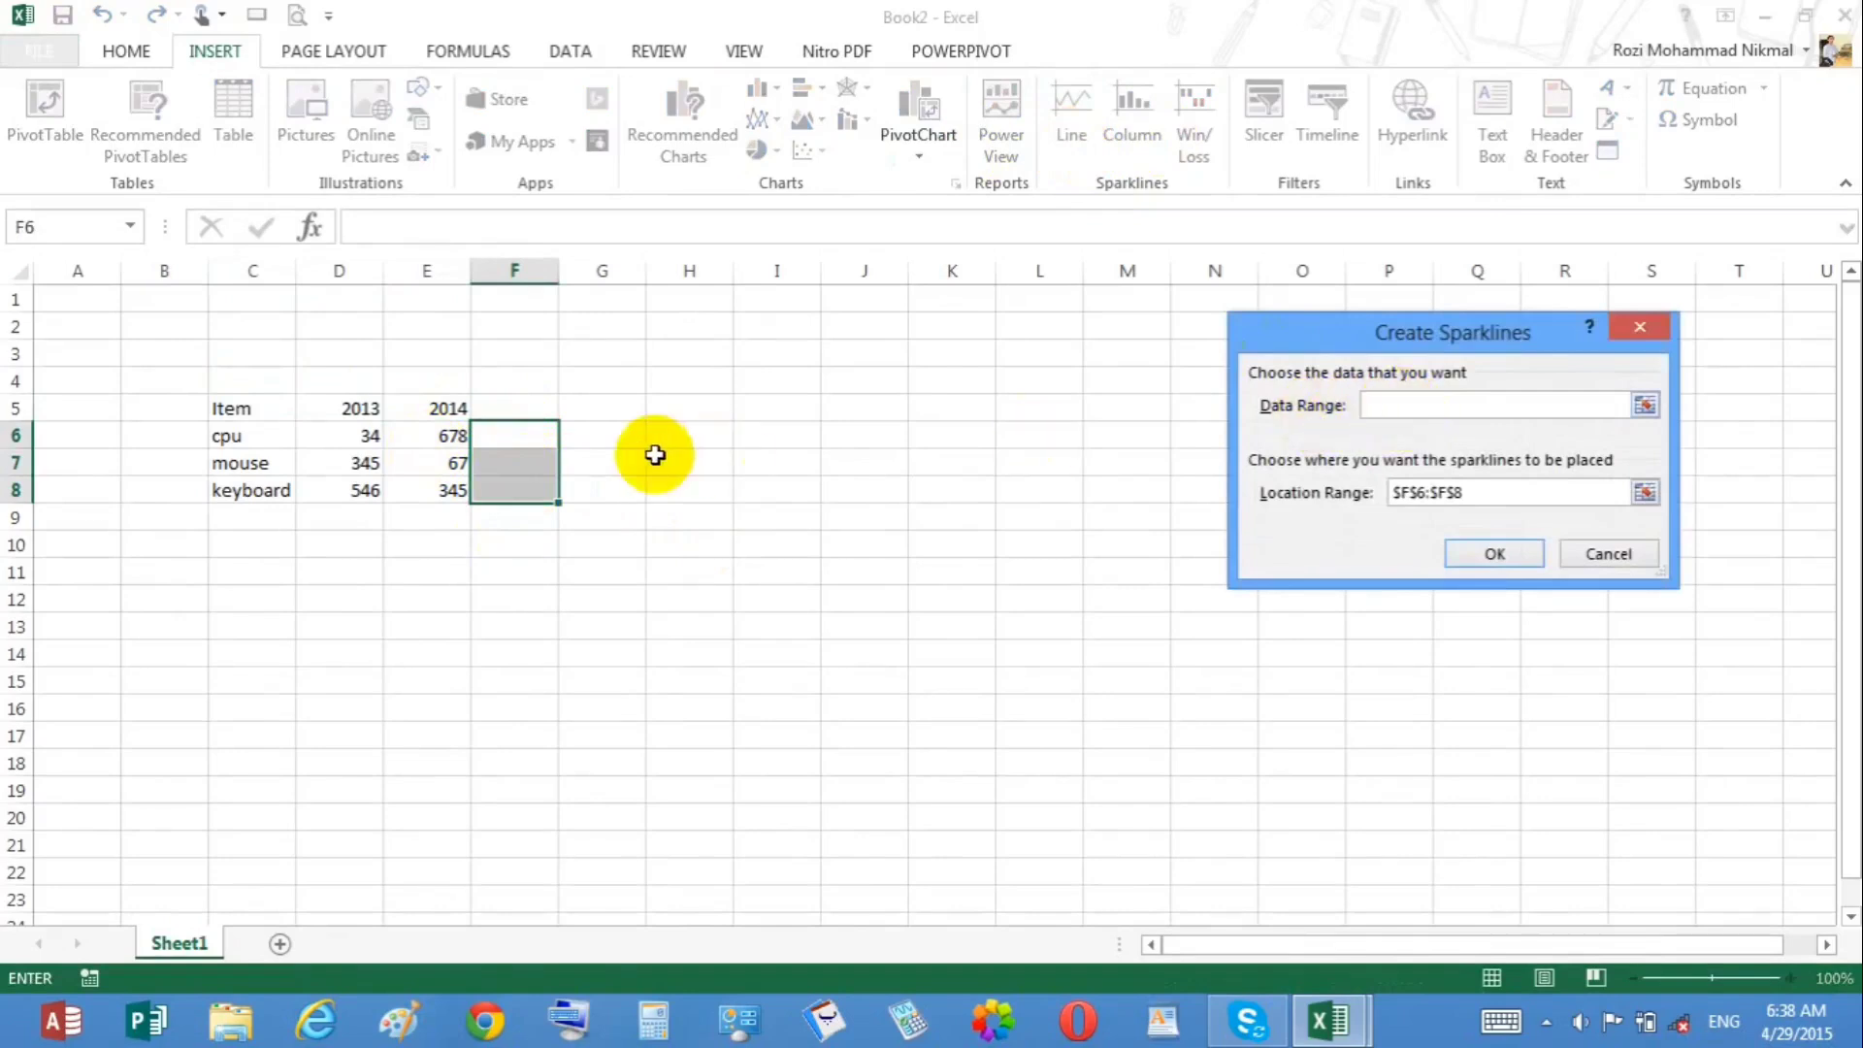
pyautogui.moveTo(436, 434); pyautogui.dragTo(411, 489)
pyautogui.click(1471, 553)
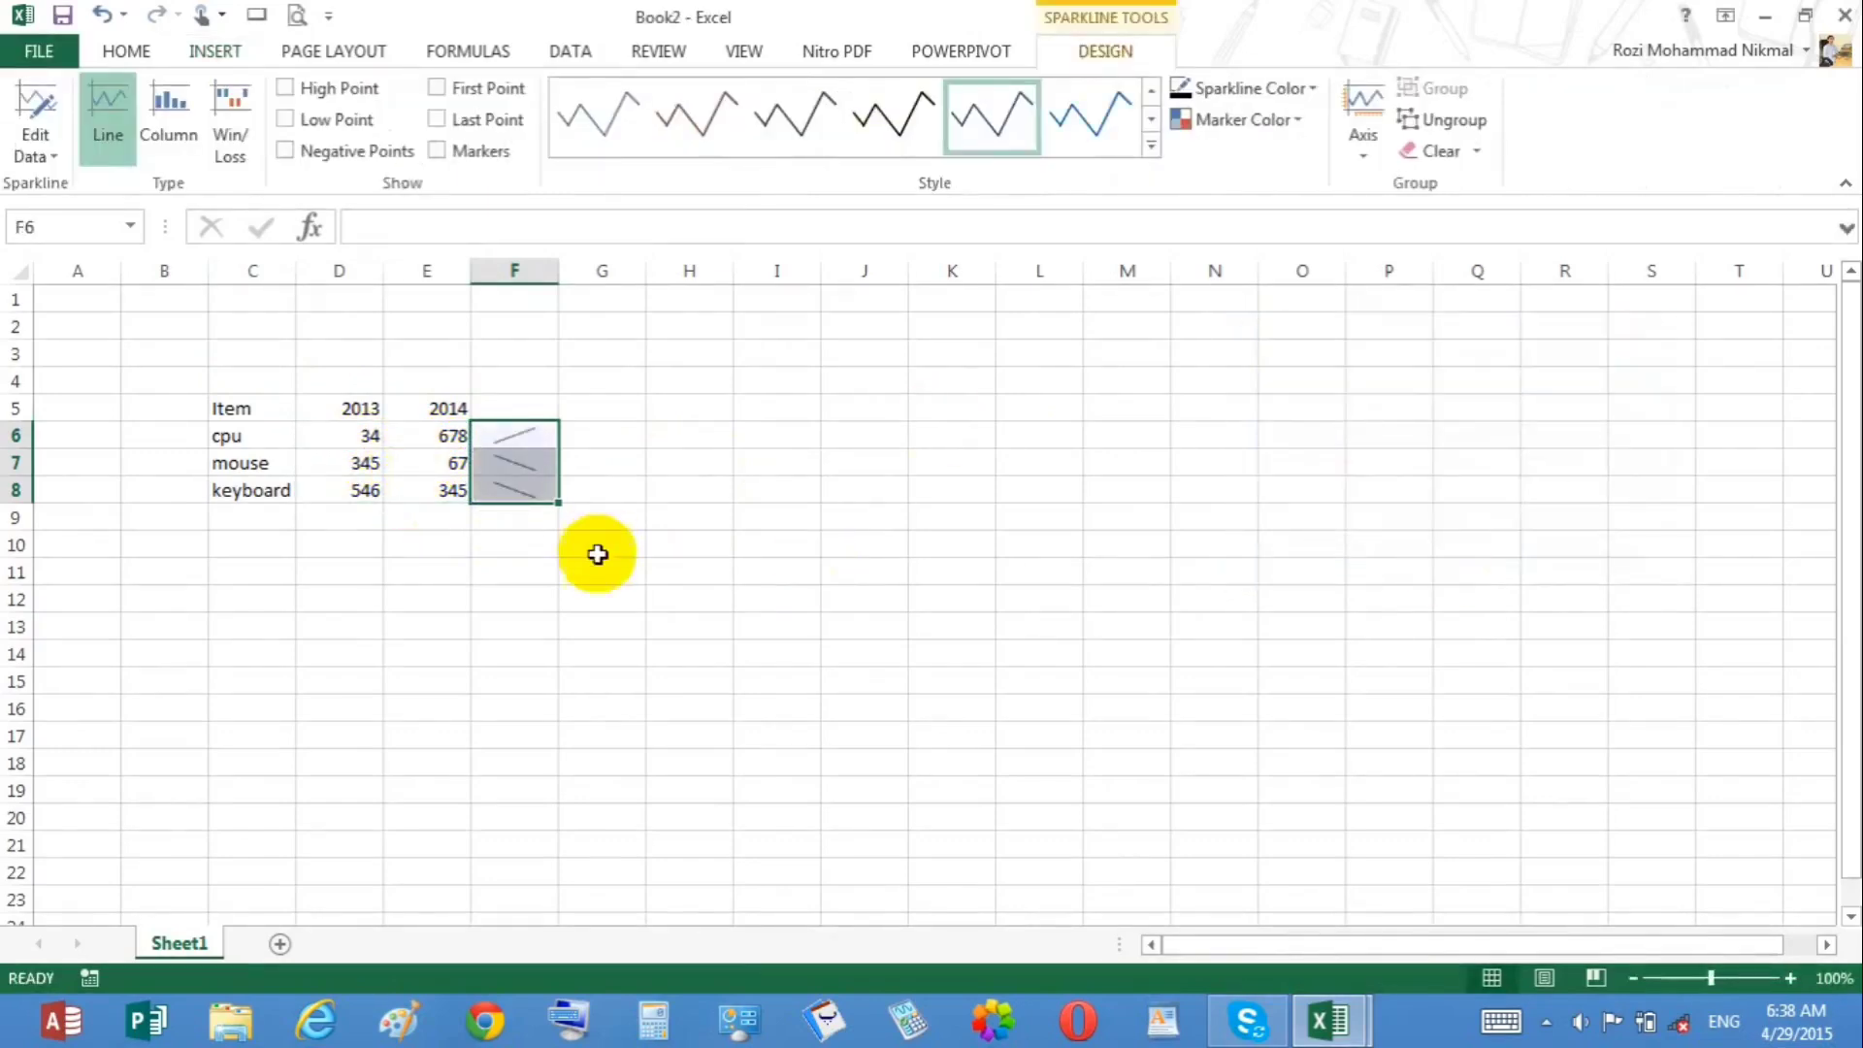
# Step: Try the Column and Win/Loss sparkline types, returning to Line
pyautogui.moveTo(392, 443); pyautogui.dragTo(393, 450)
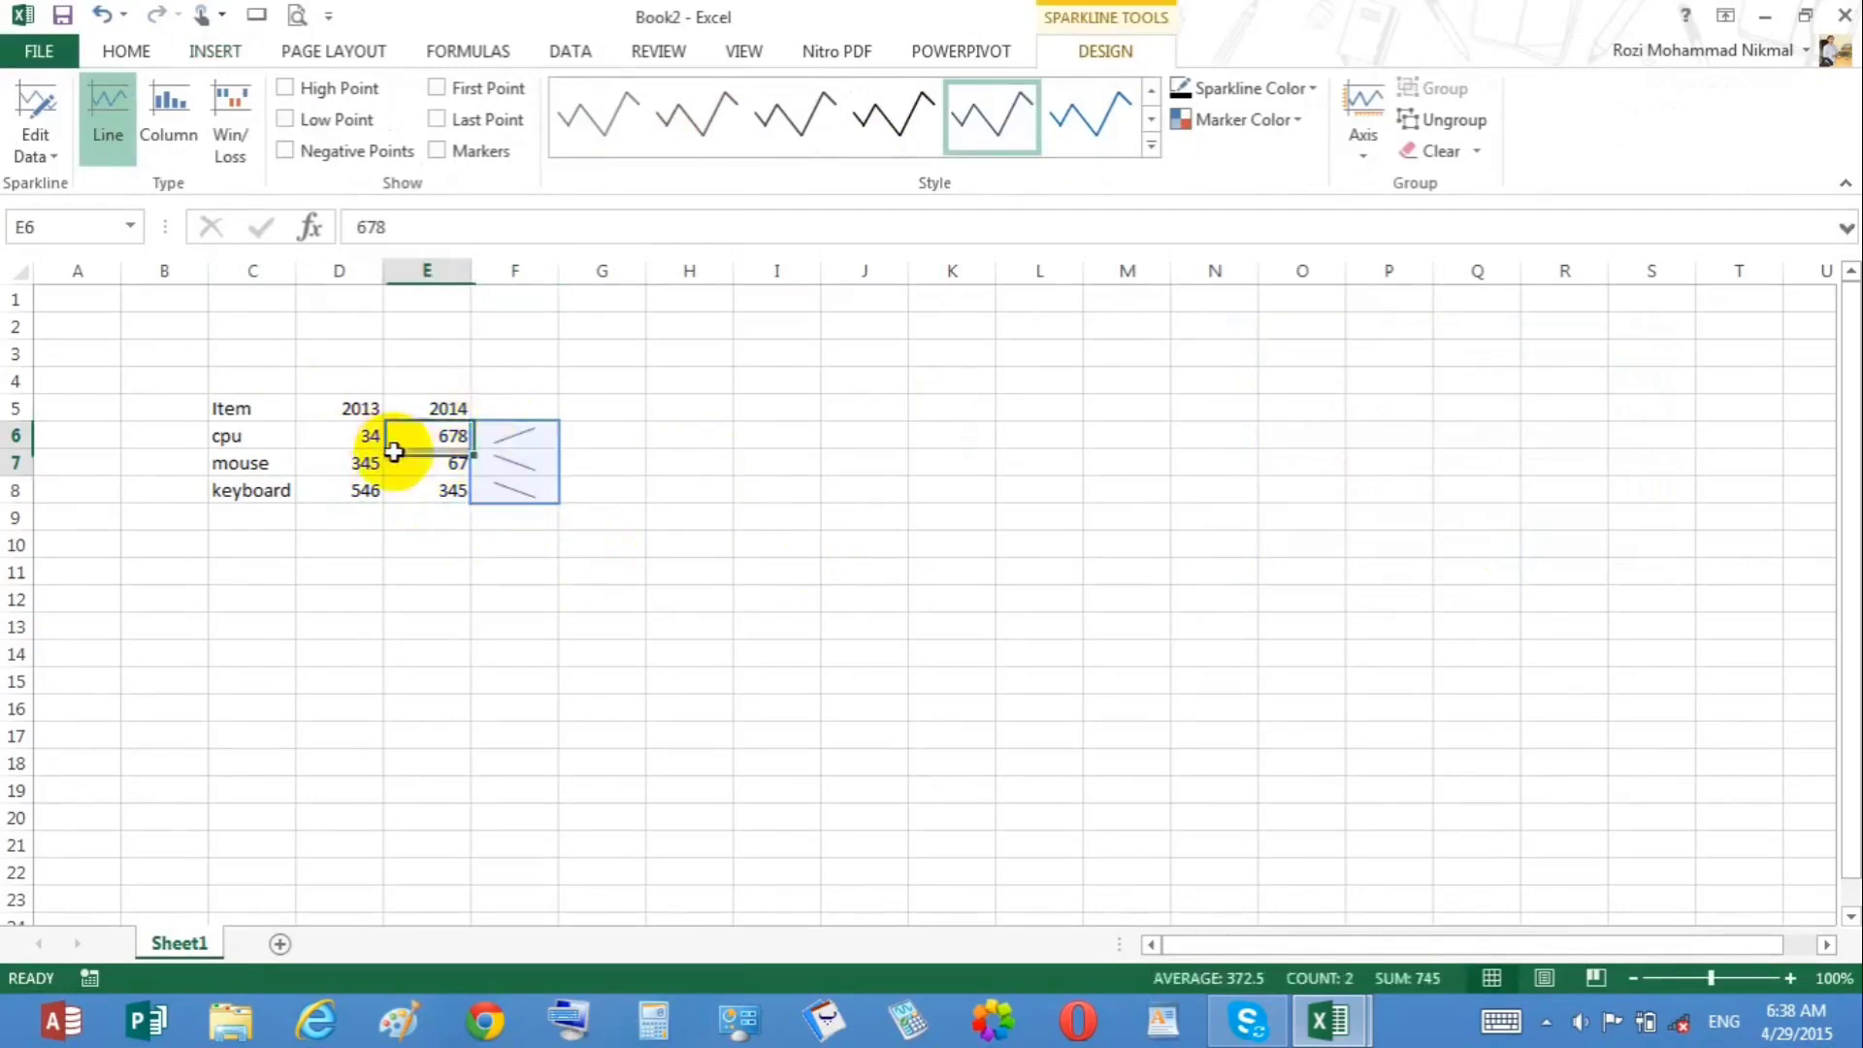
pyautogui.click(517, 569)
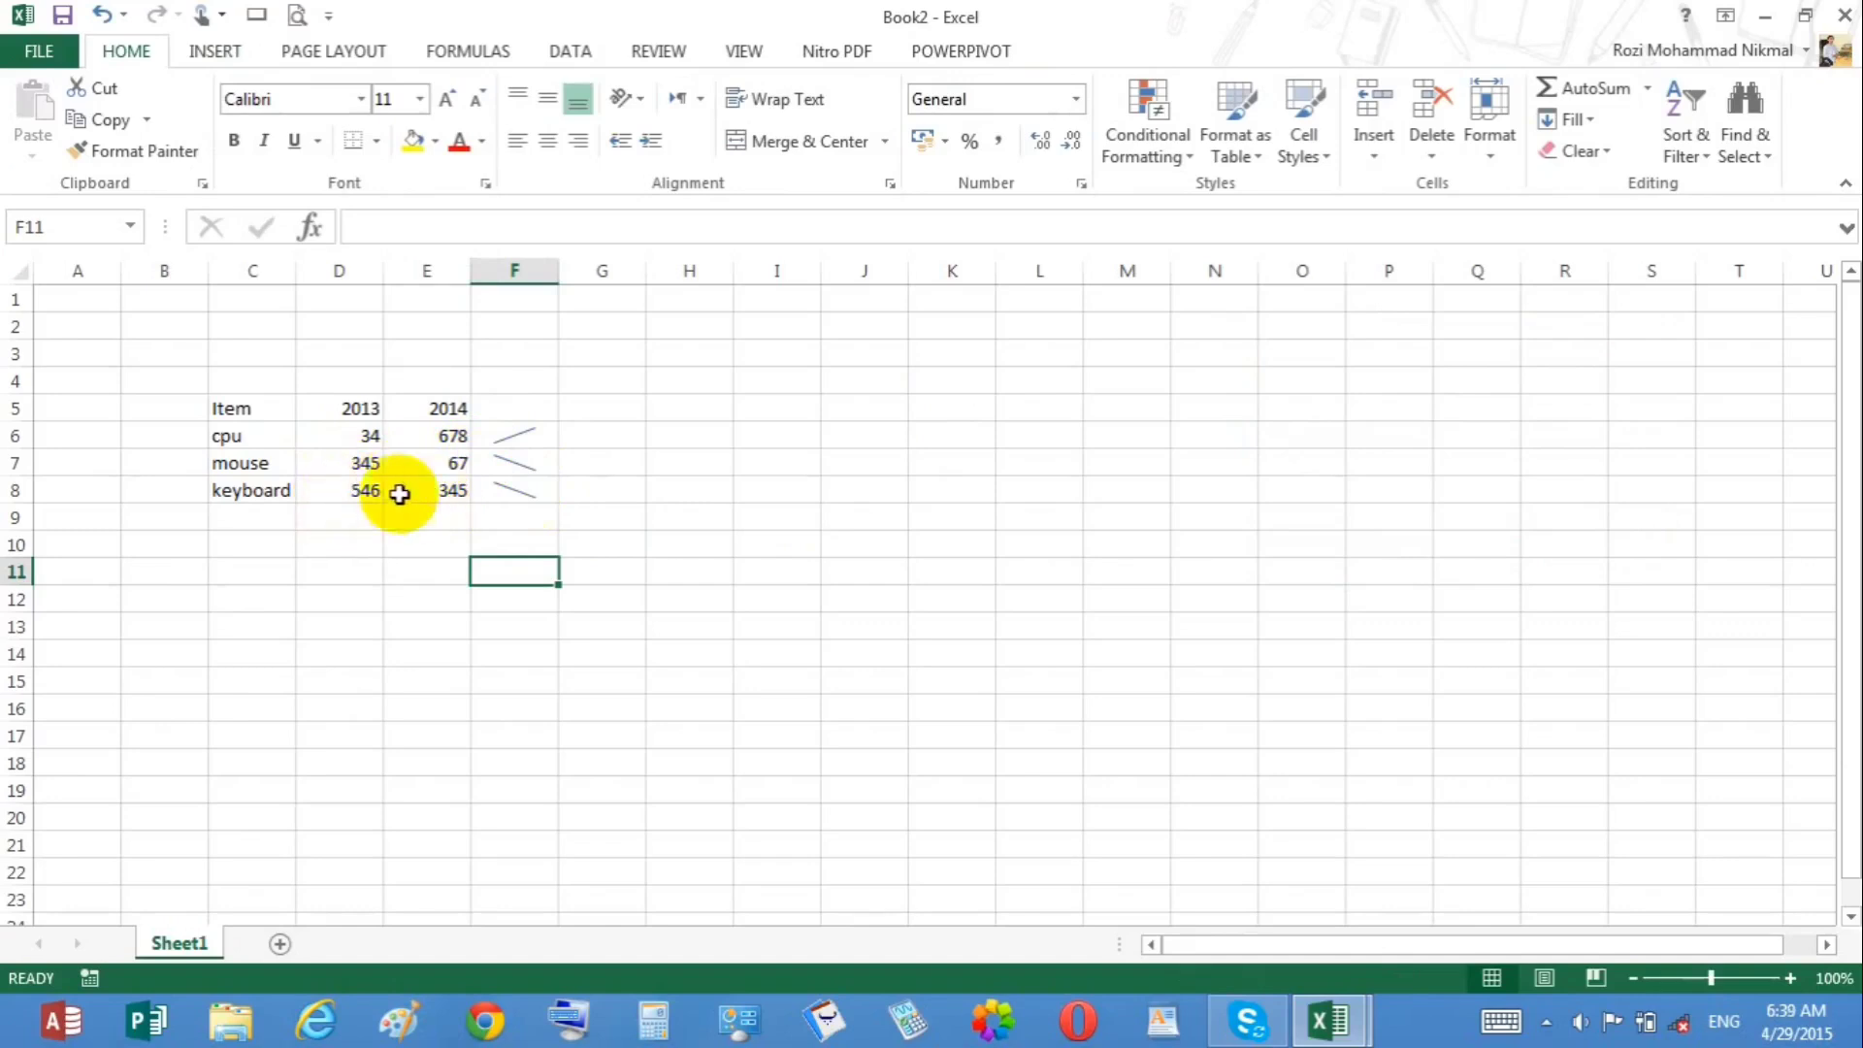
pyautogui.click(502, 437)
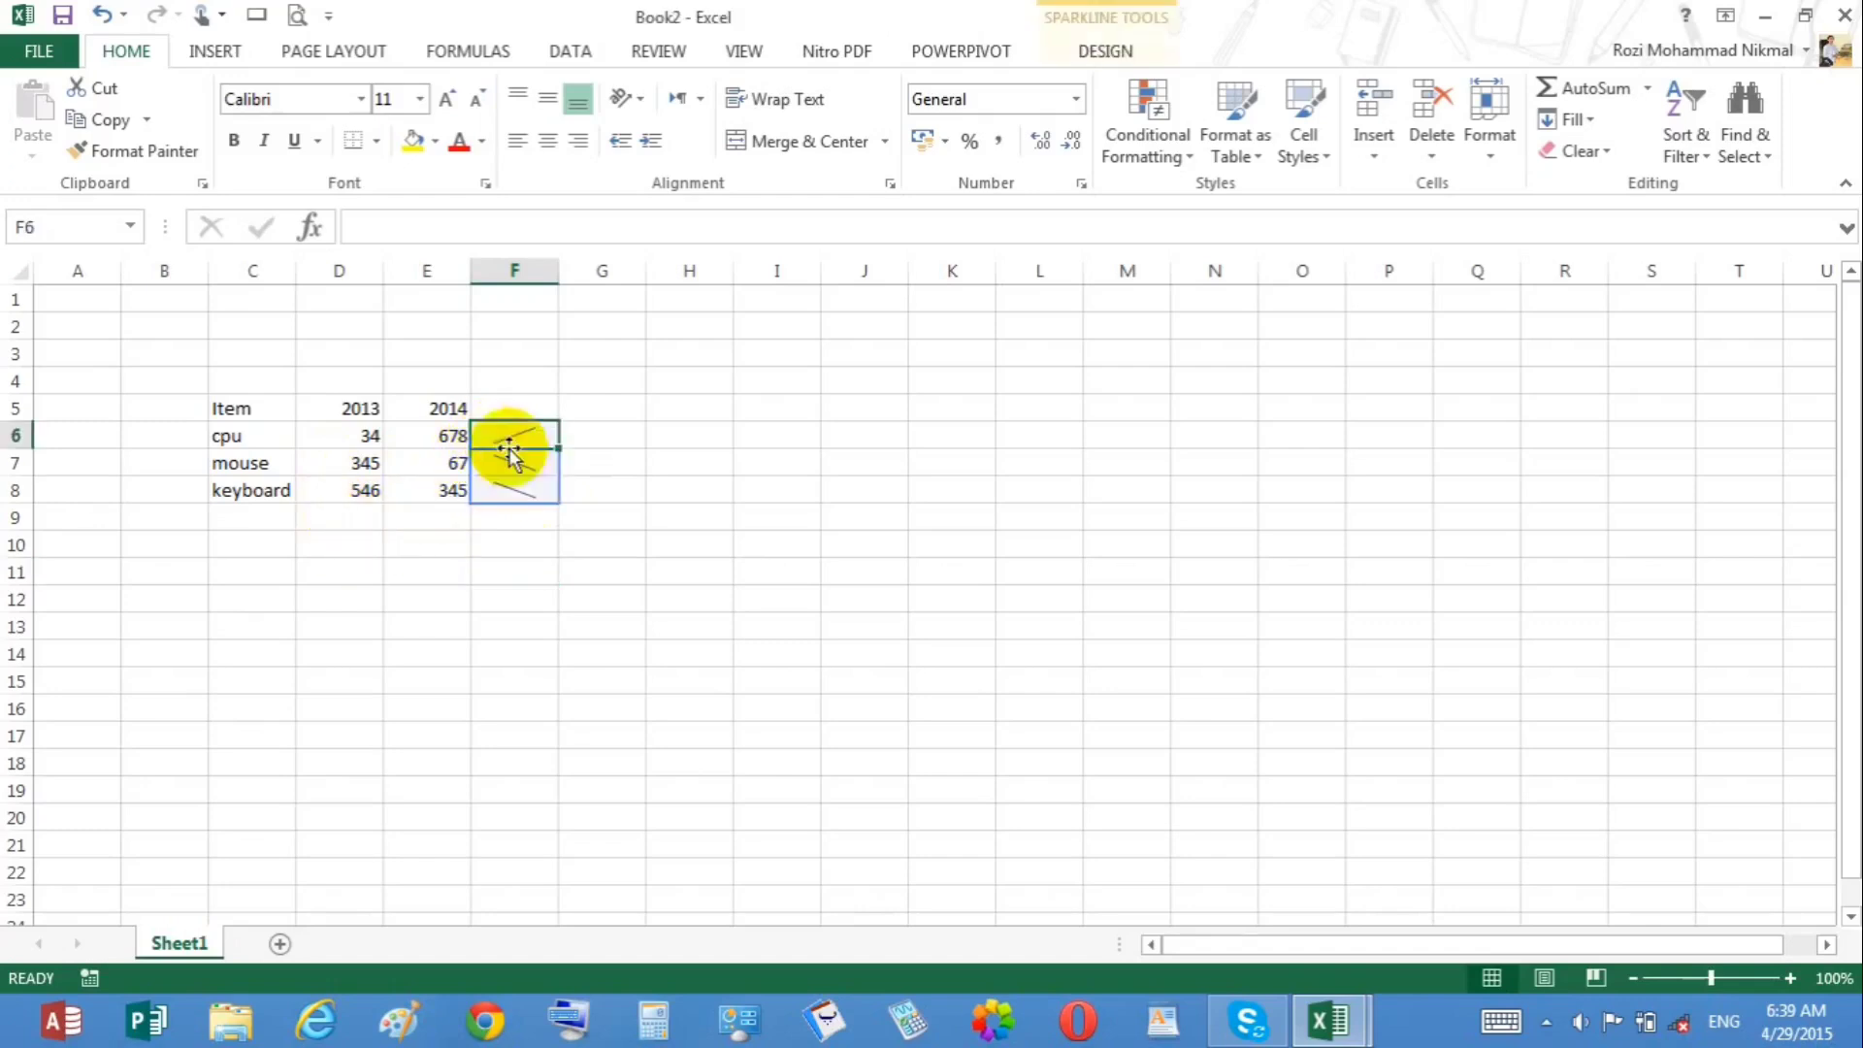
pyautogui.click(1108, 52)
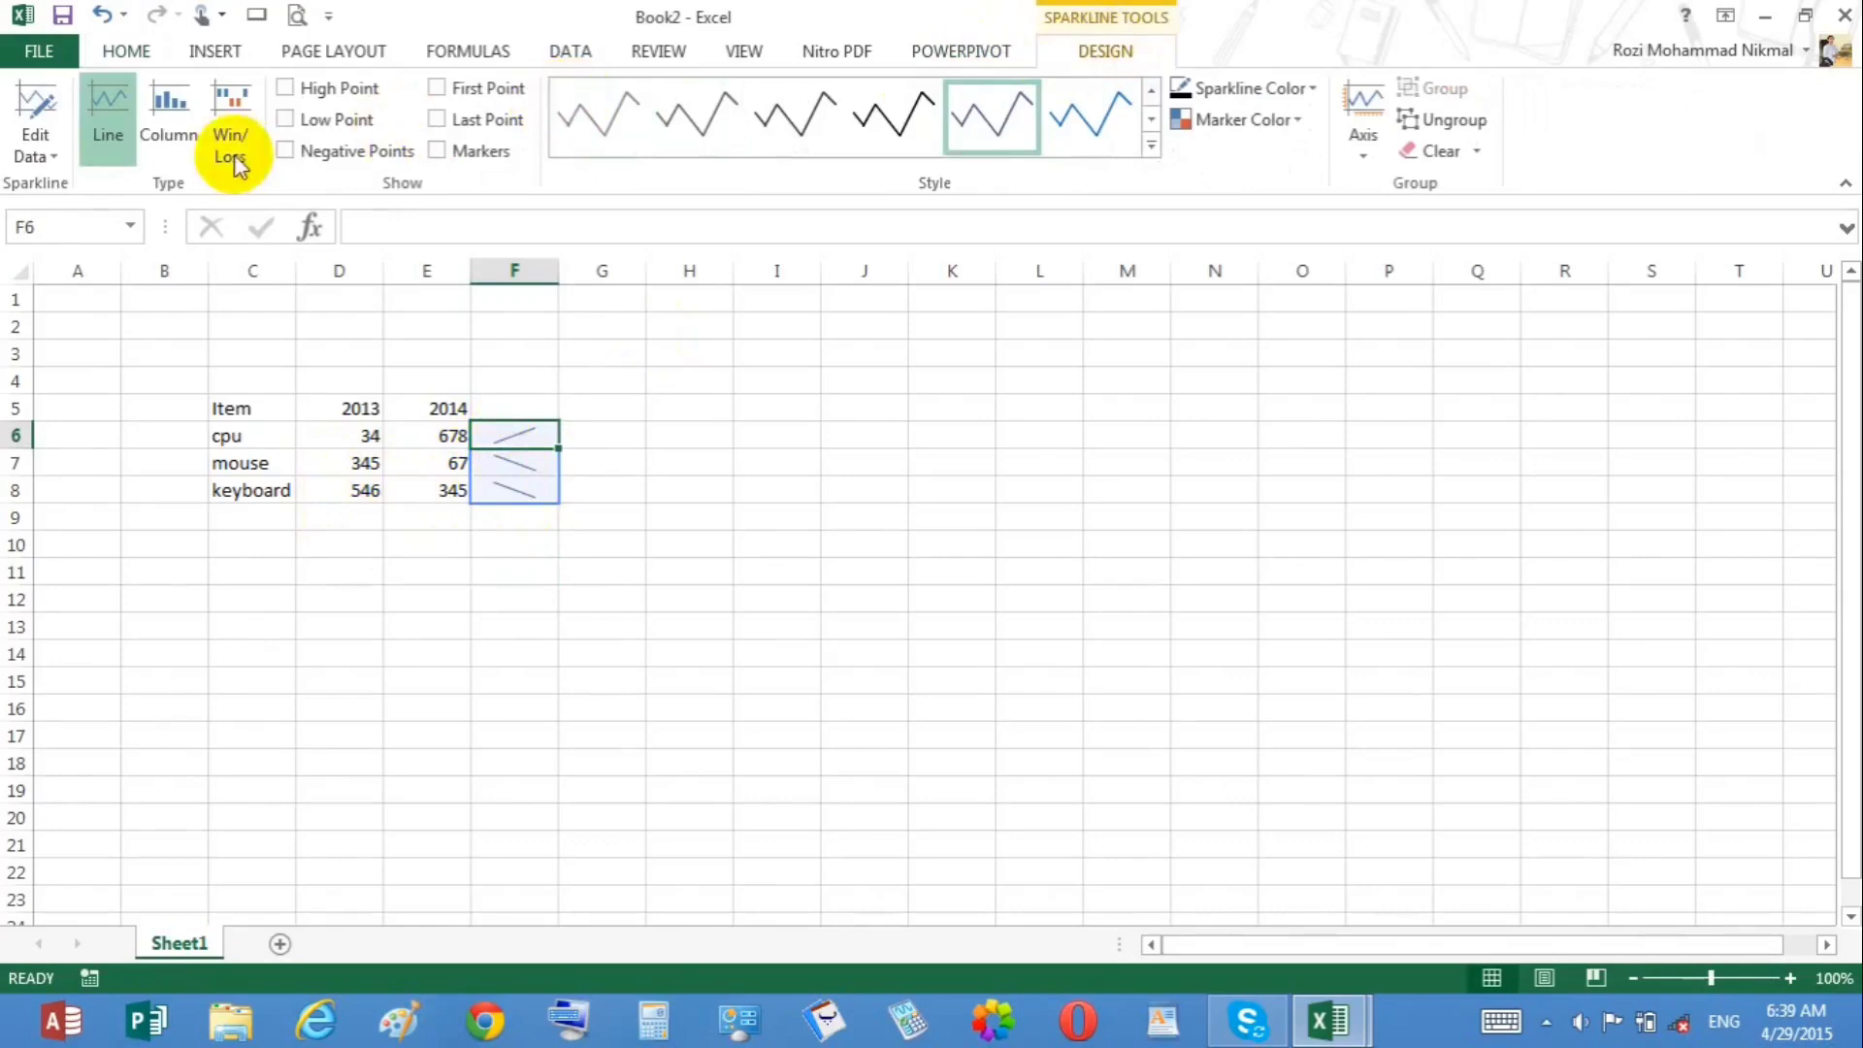
pyautogui.click(158, 144)
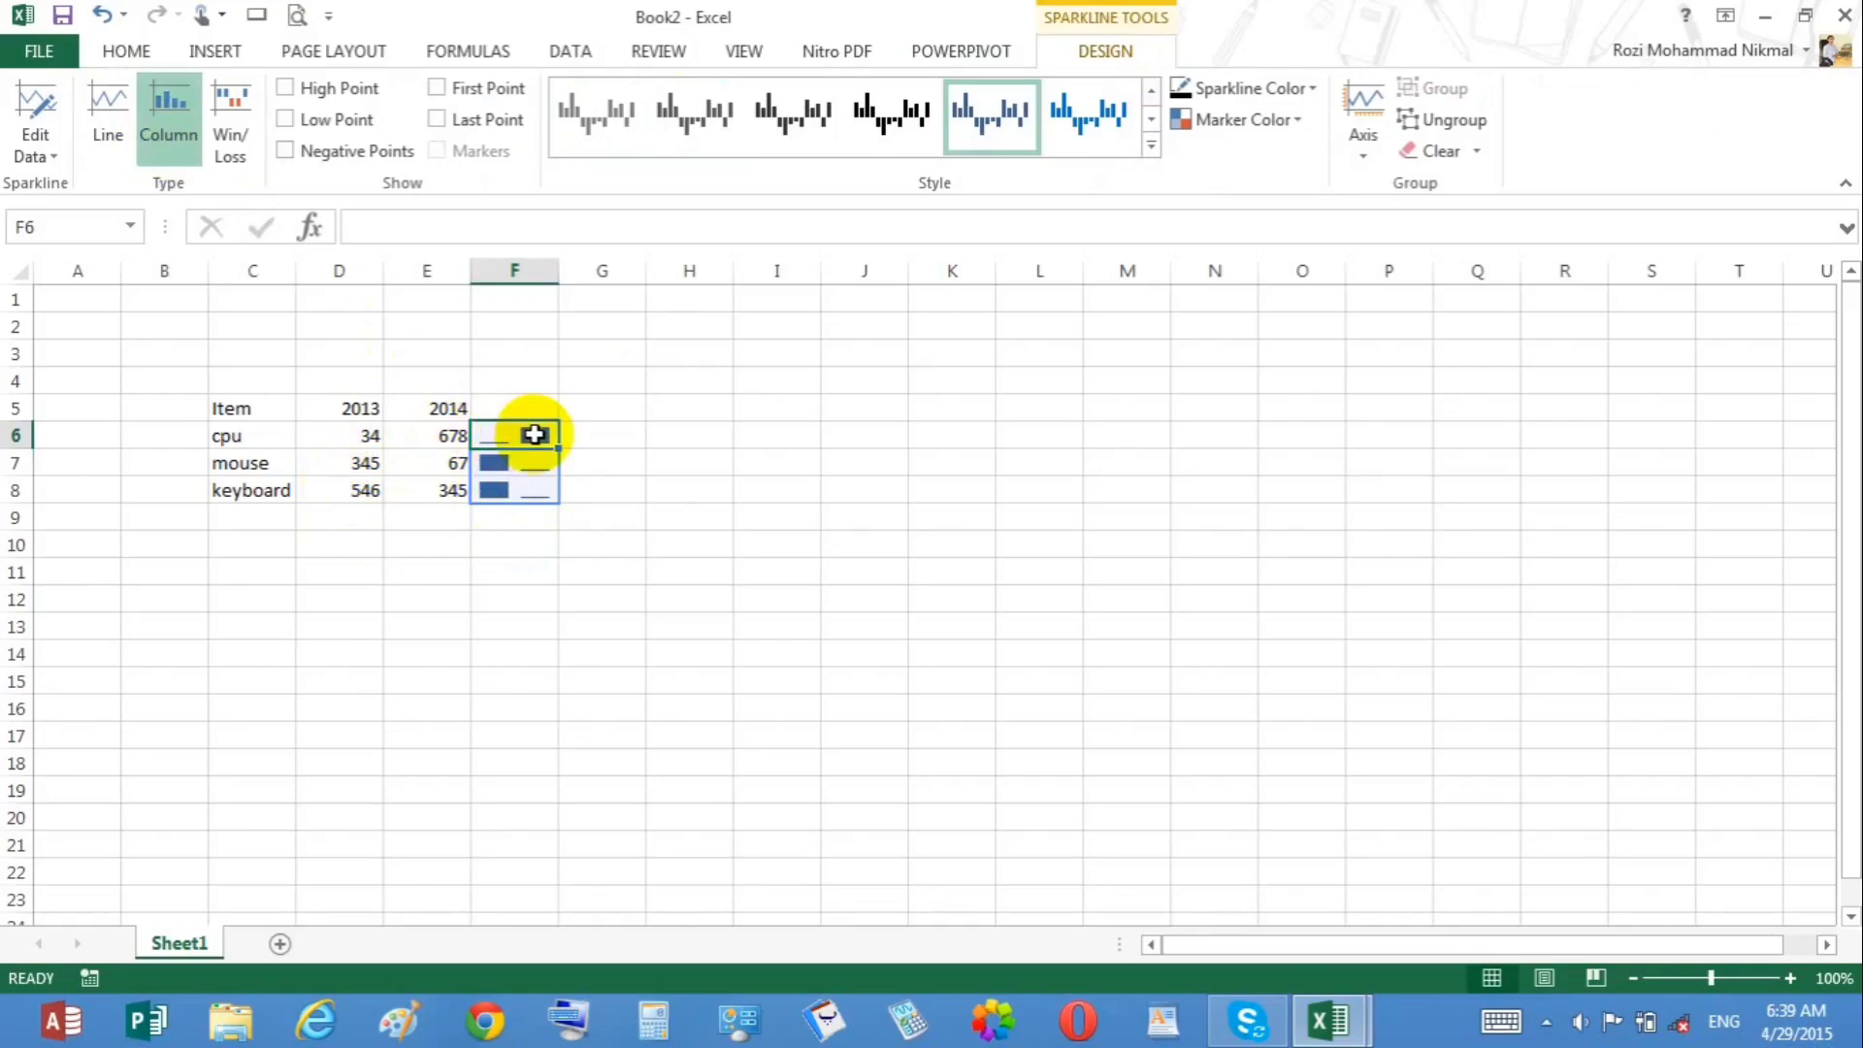
pyautogui.click(243, 125)
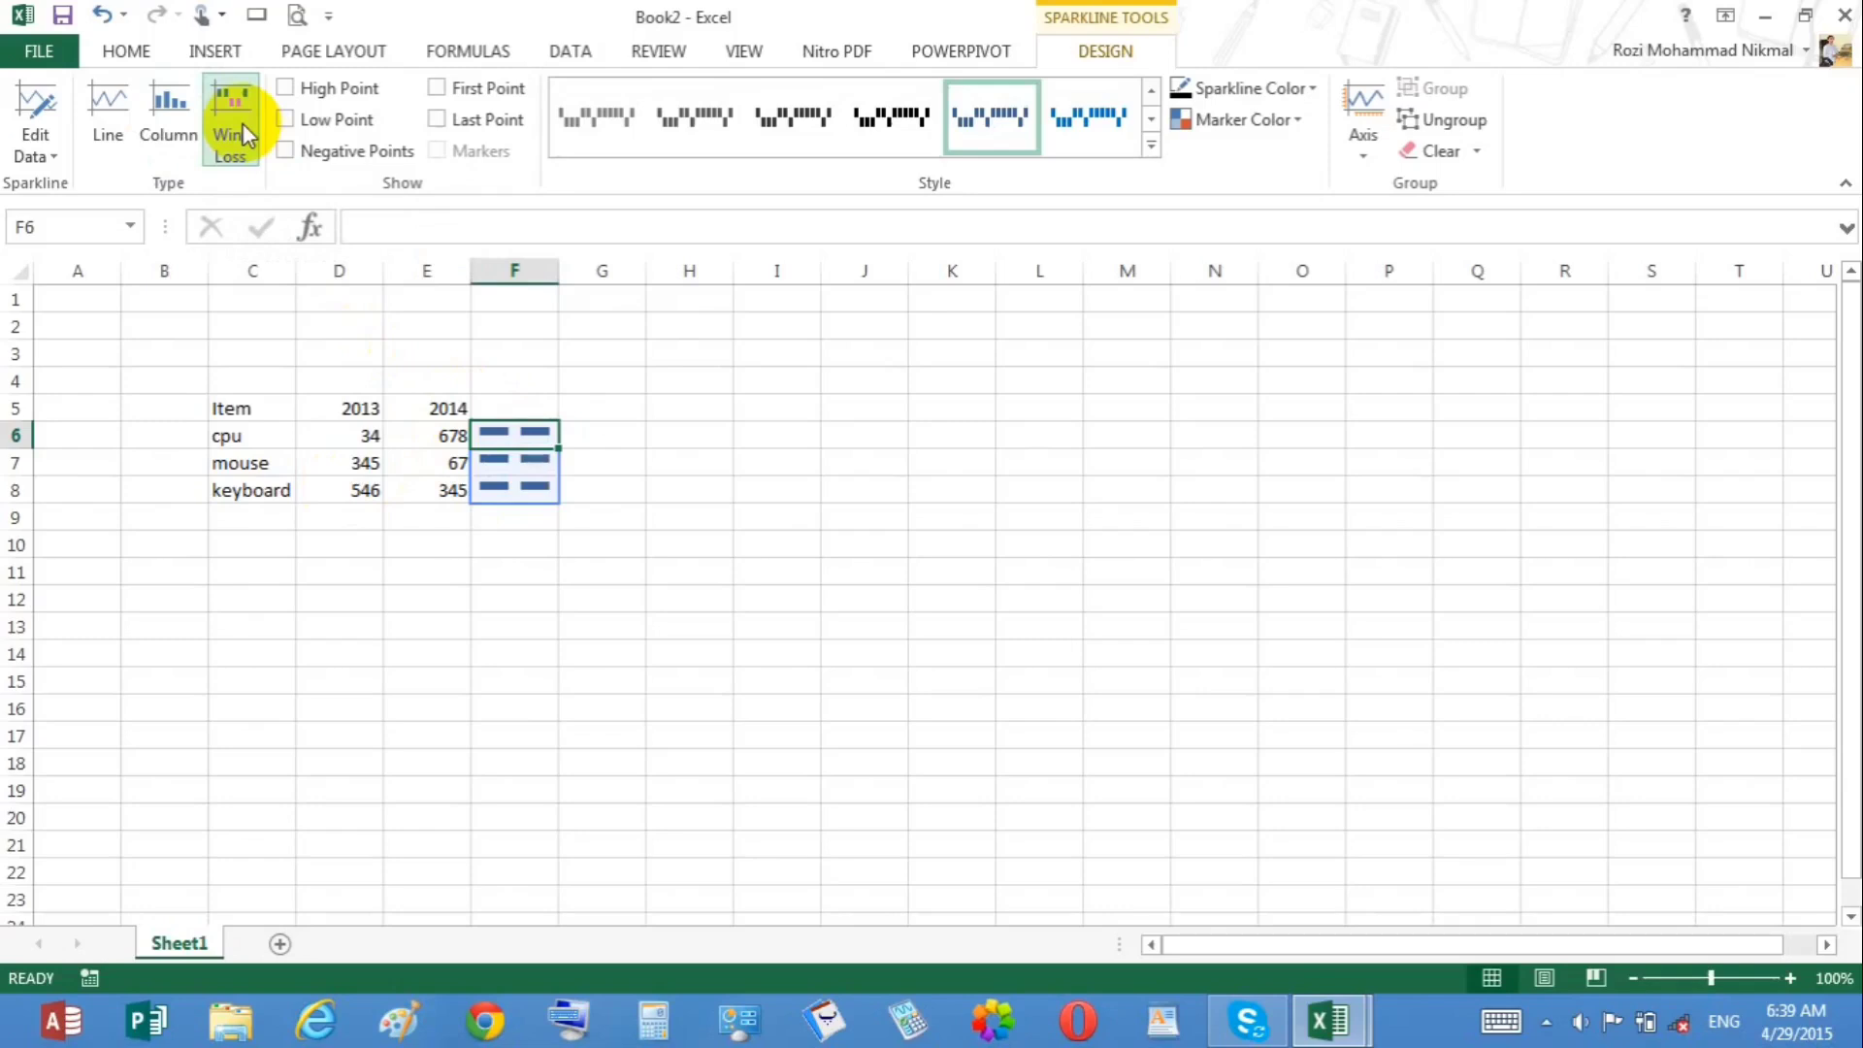
pyautogui.click(101, 107)
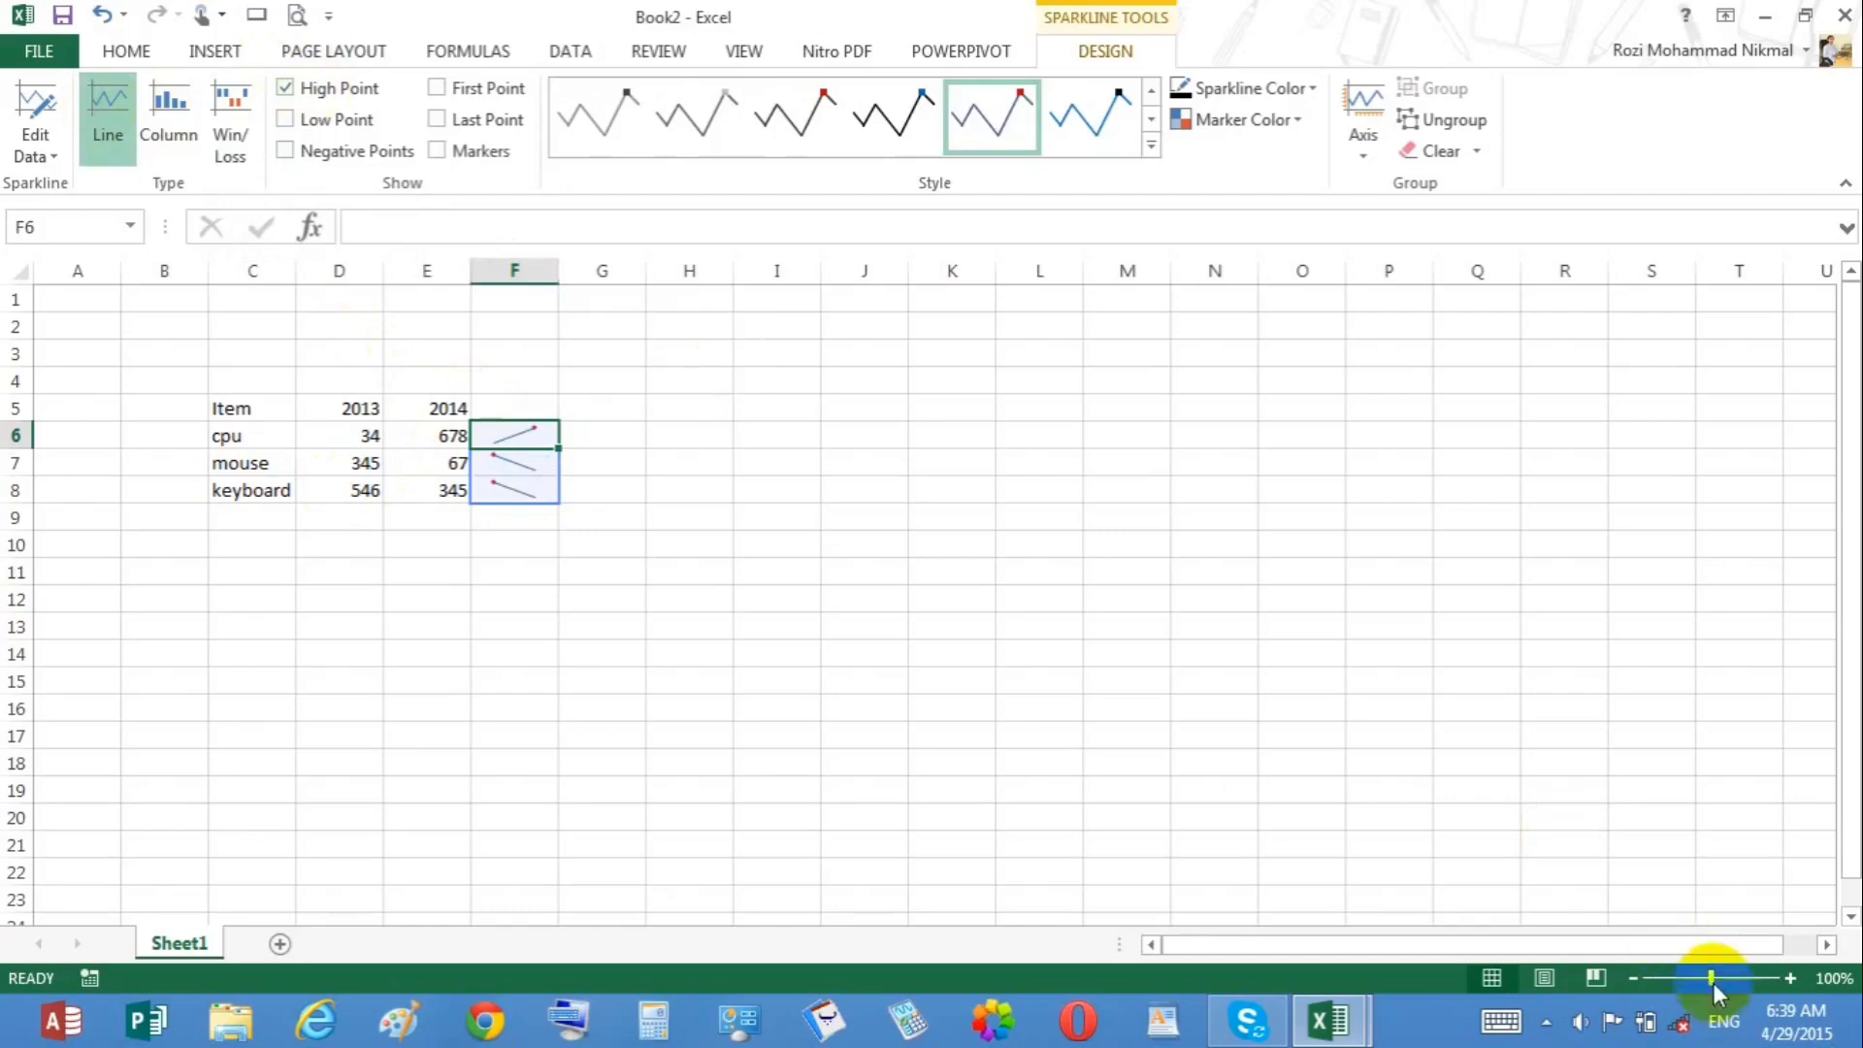
# Step: Show the first point and markers instead of the last point on the sparklines, and apply a different sparkline style
pyautogui.click(1787, 978)
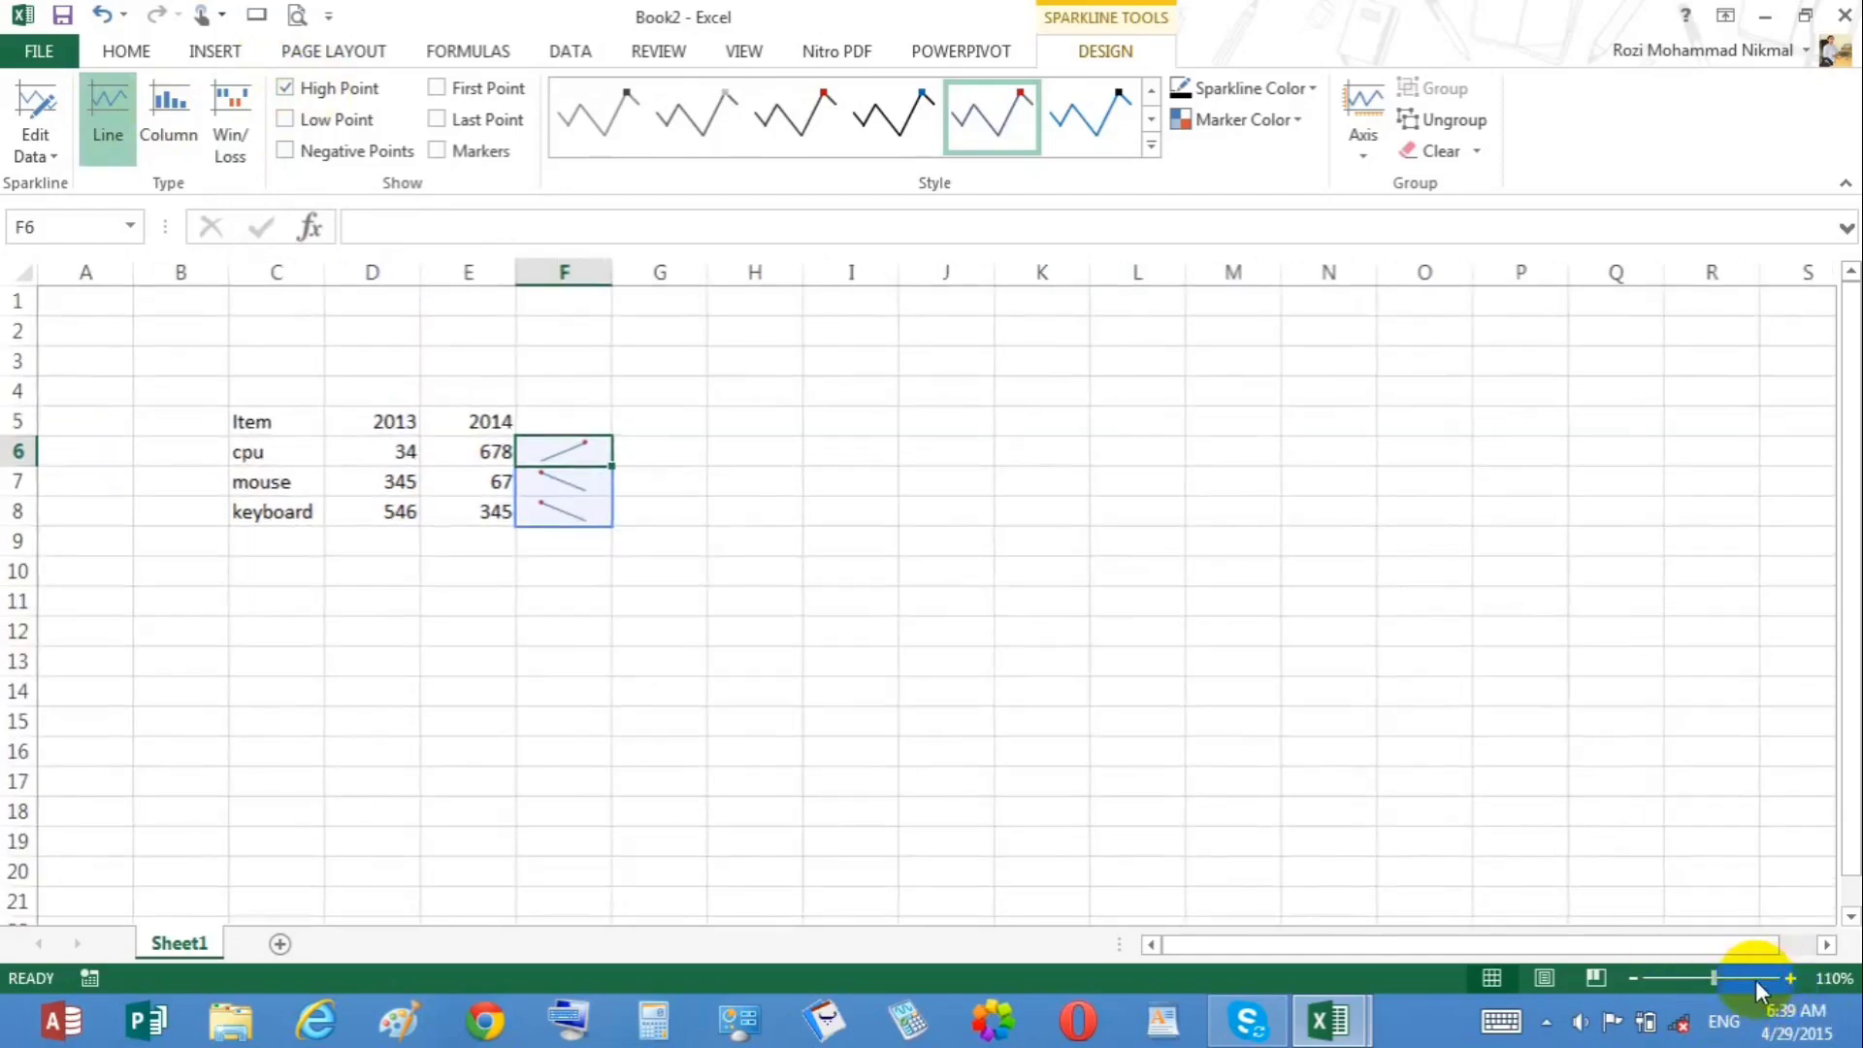
pyautogui.click(1746, 978)
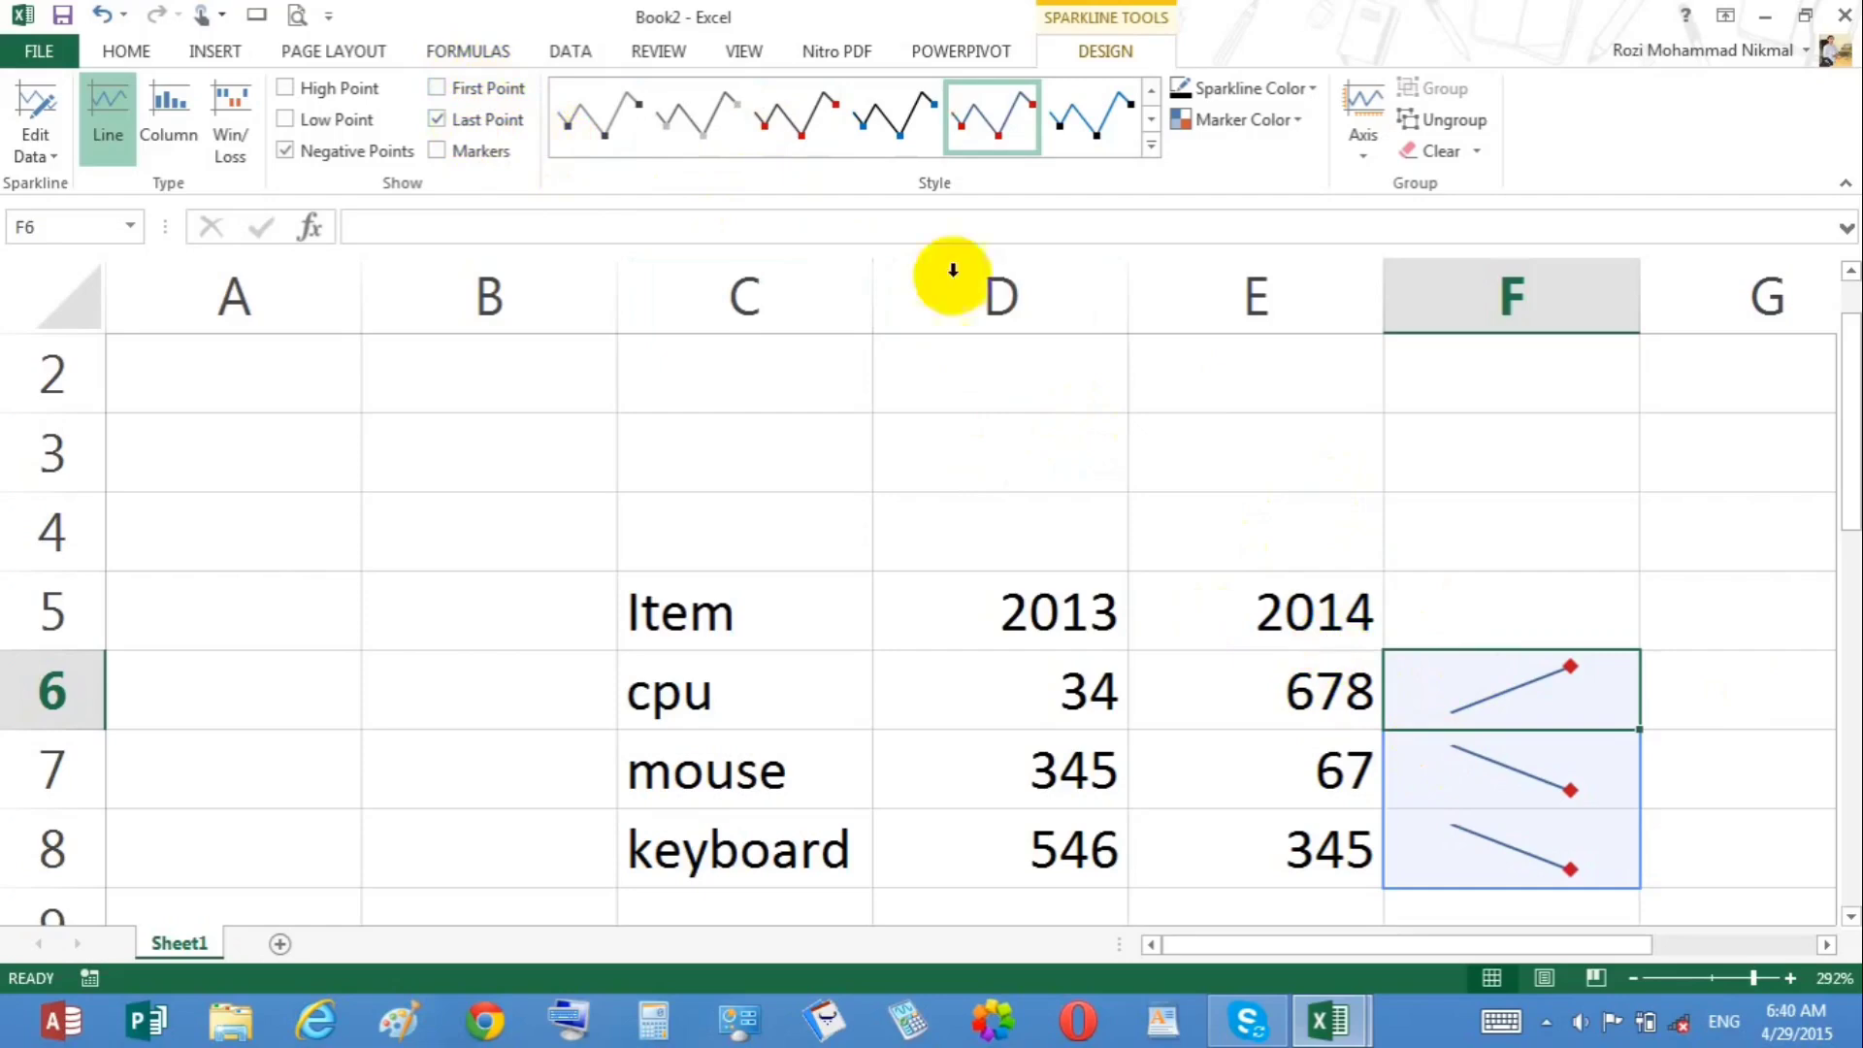
pyautogui.click(456, 118)
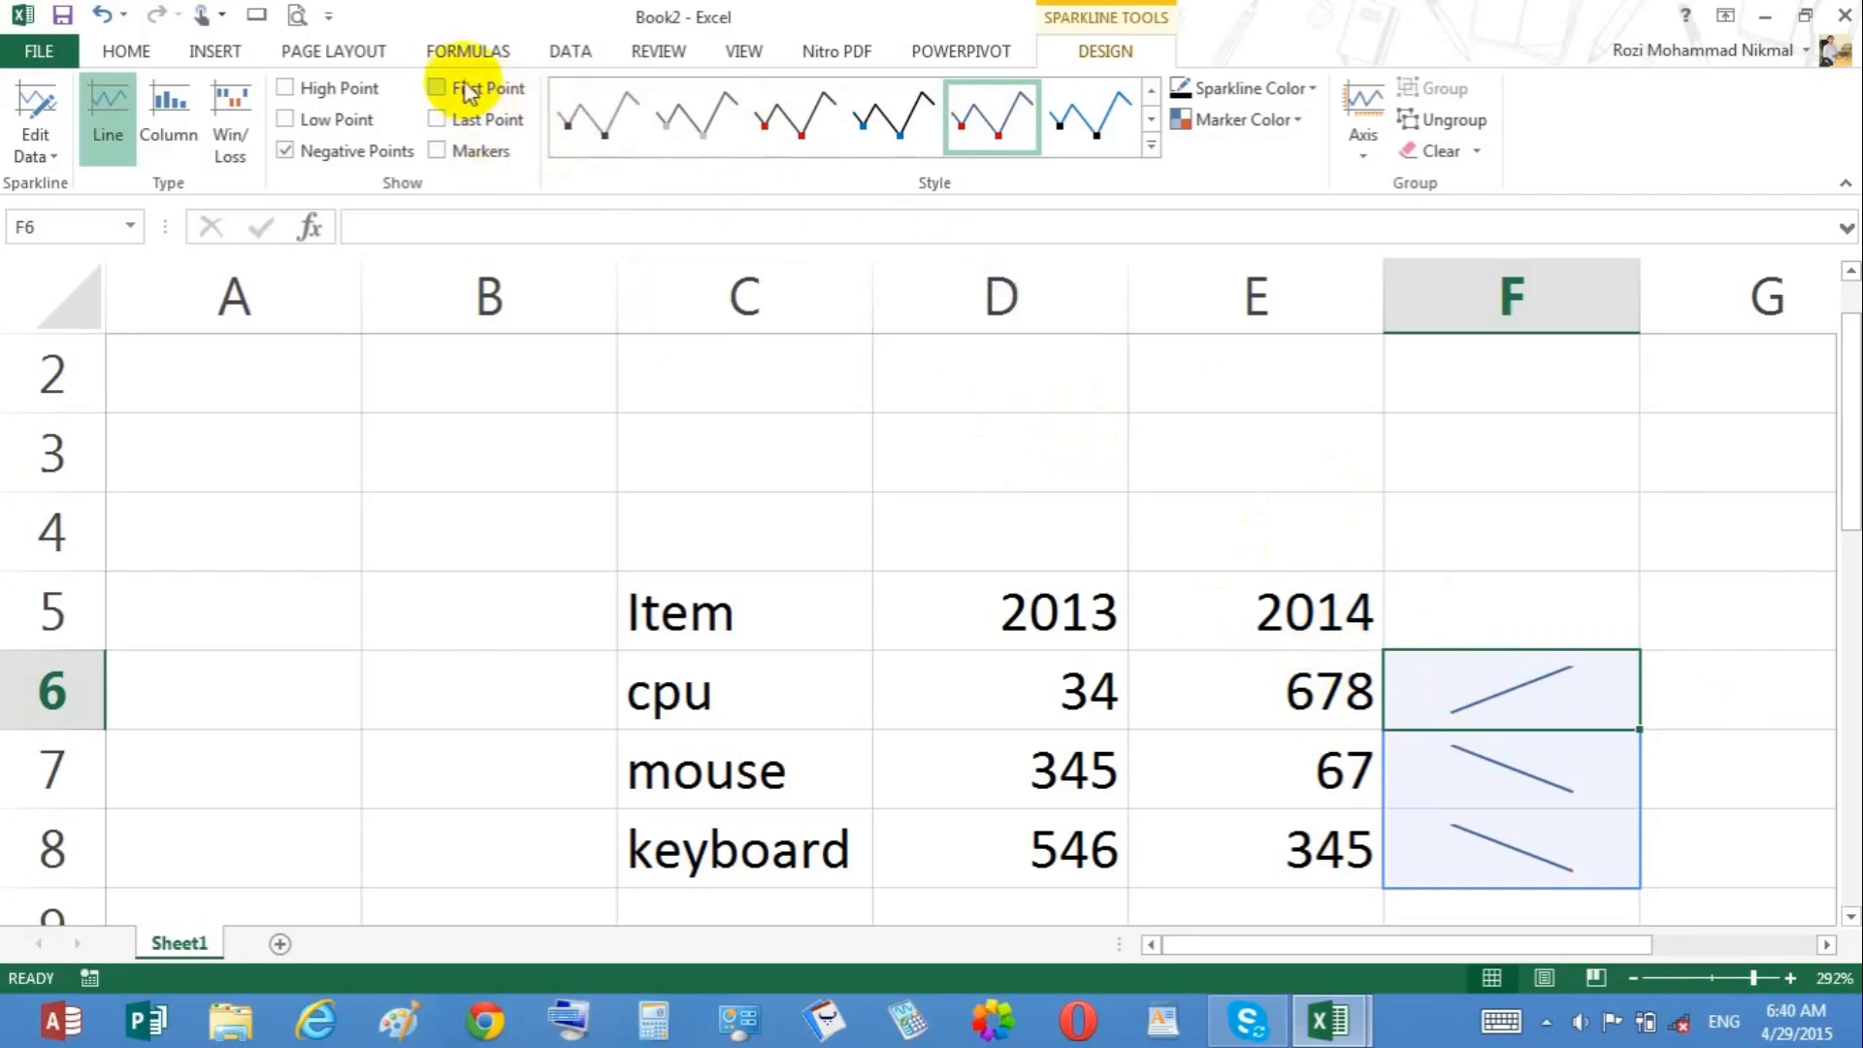
pyautogui.click(468, 89)
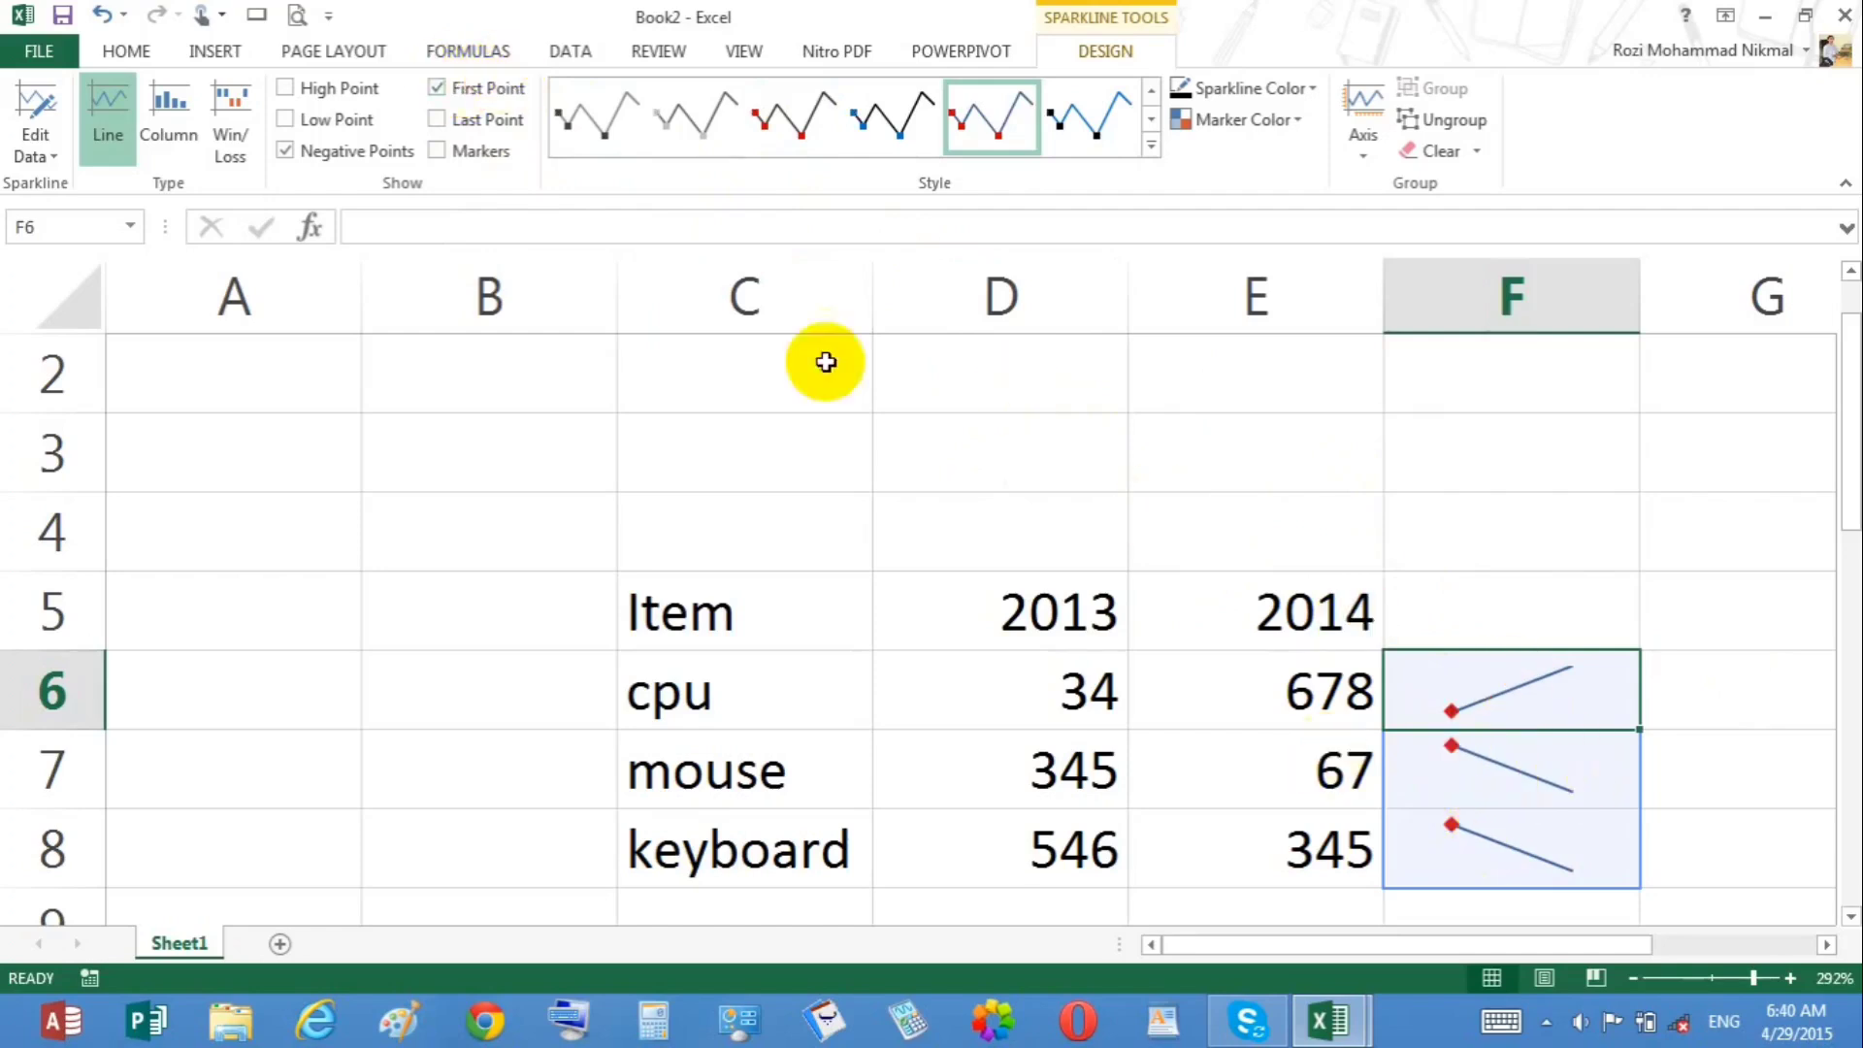
pyautogui.click(478, 155)
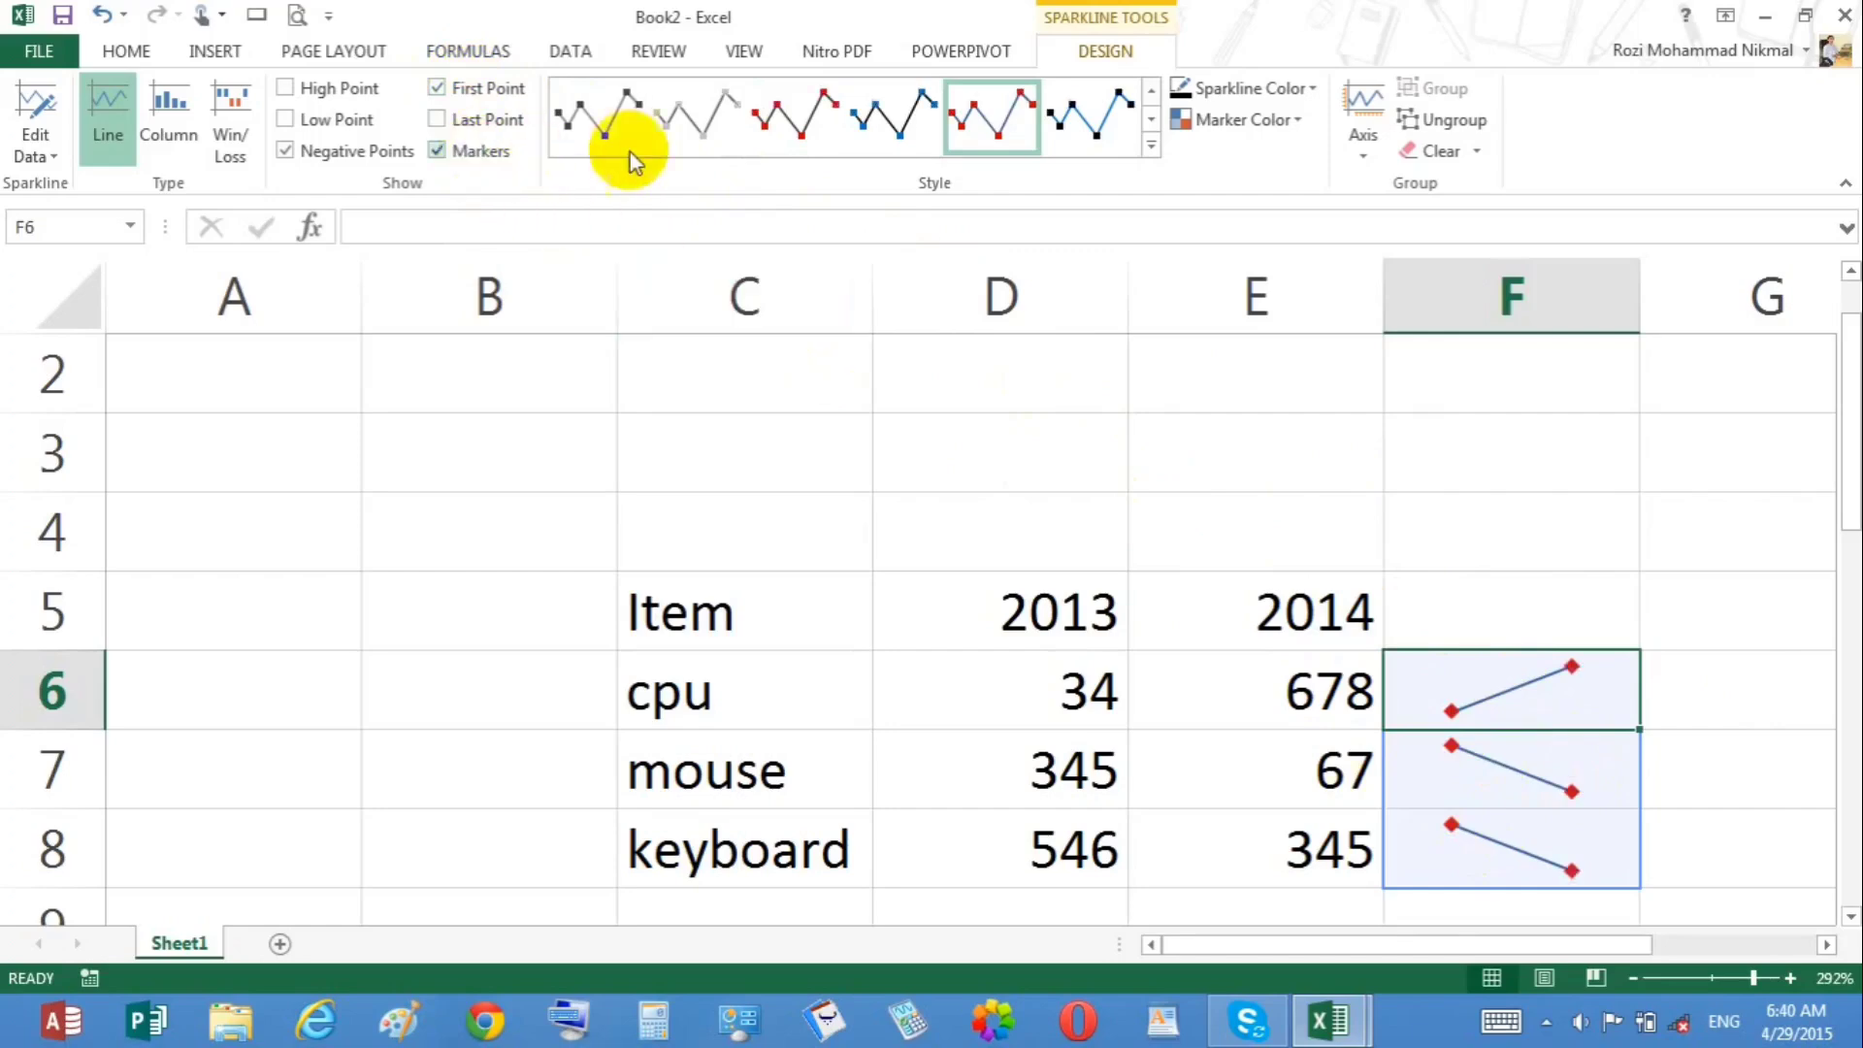
pyautogui.click(635, 124)
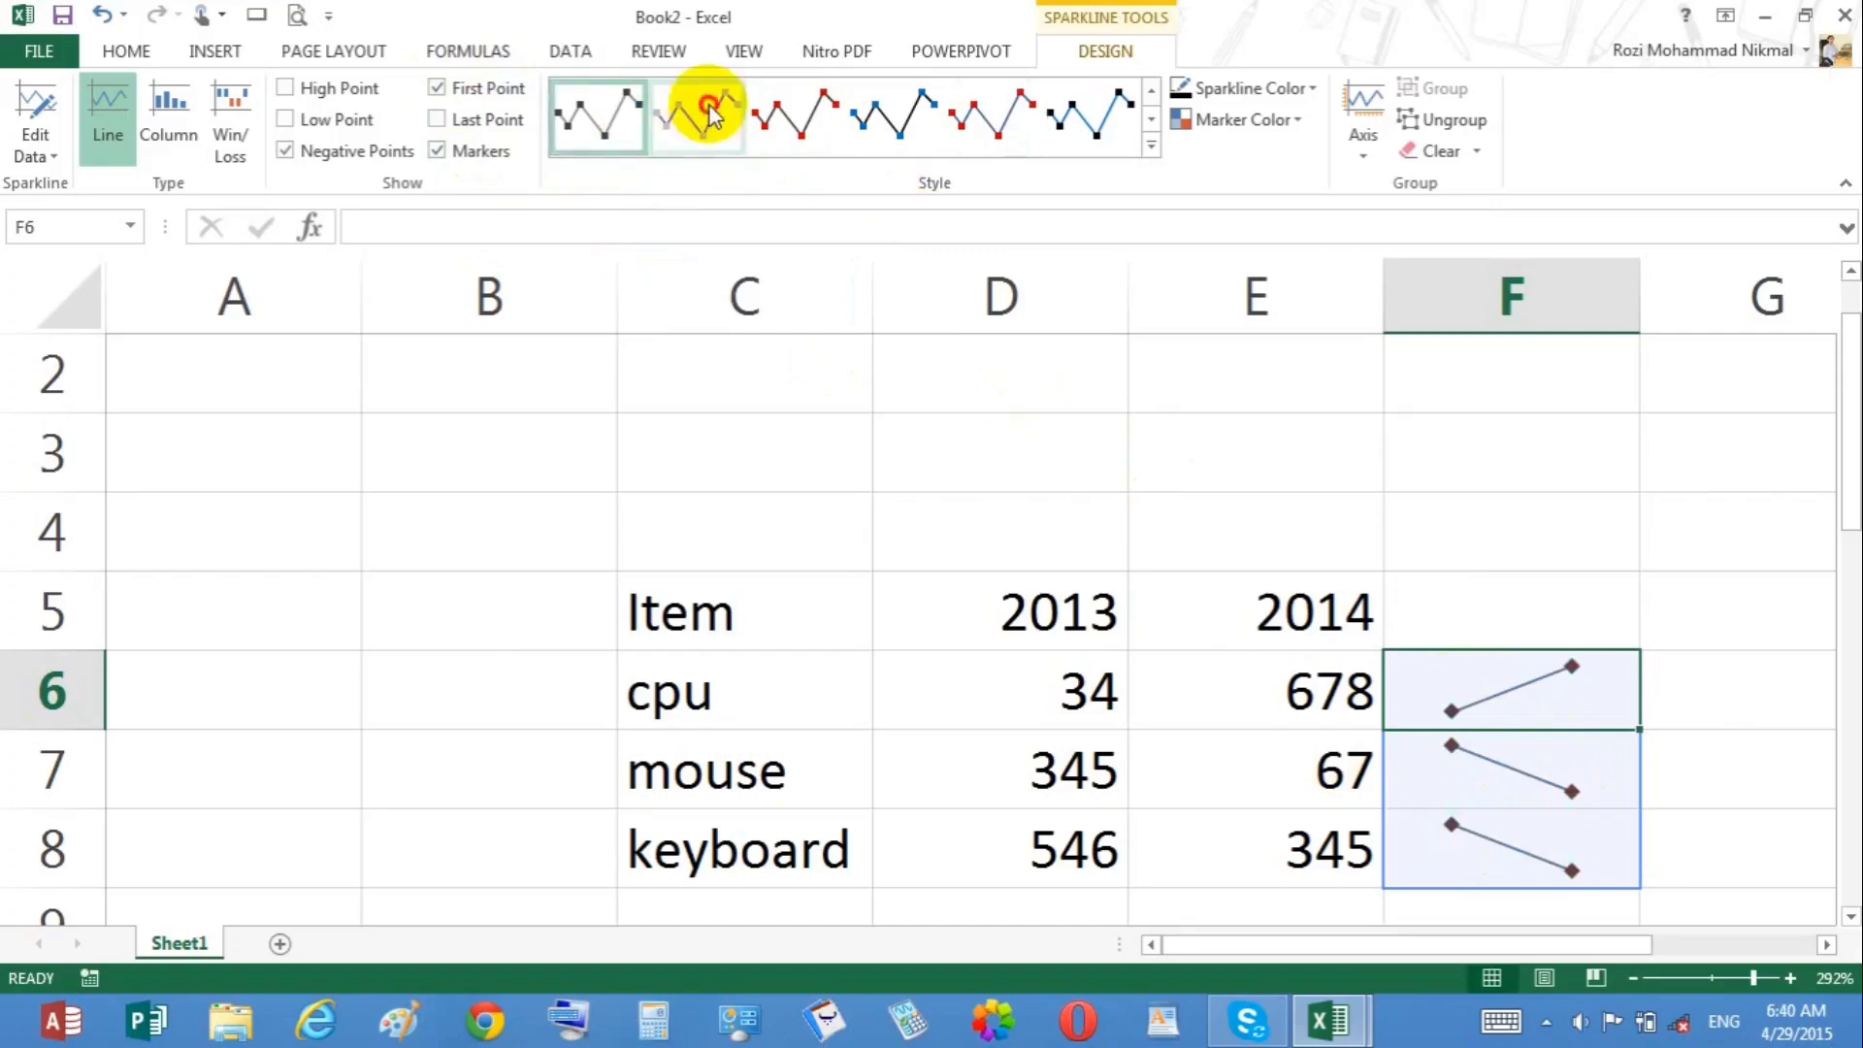
pyautogui.click(788, 115)
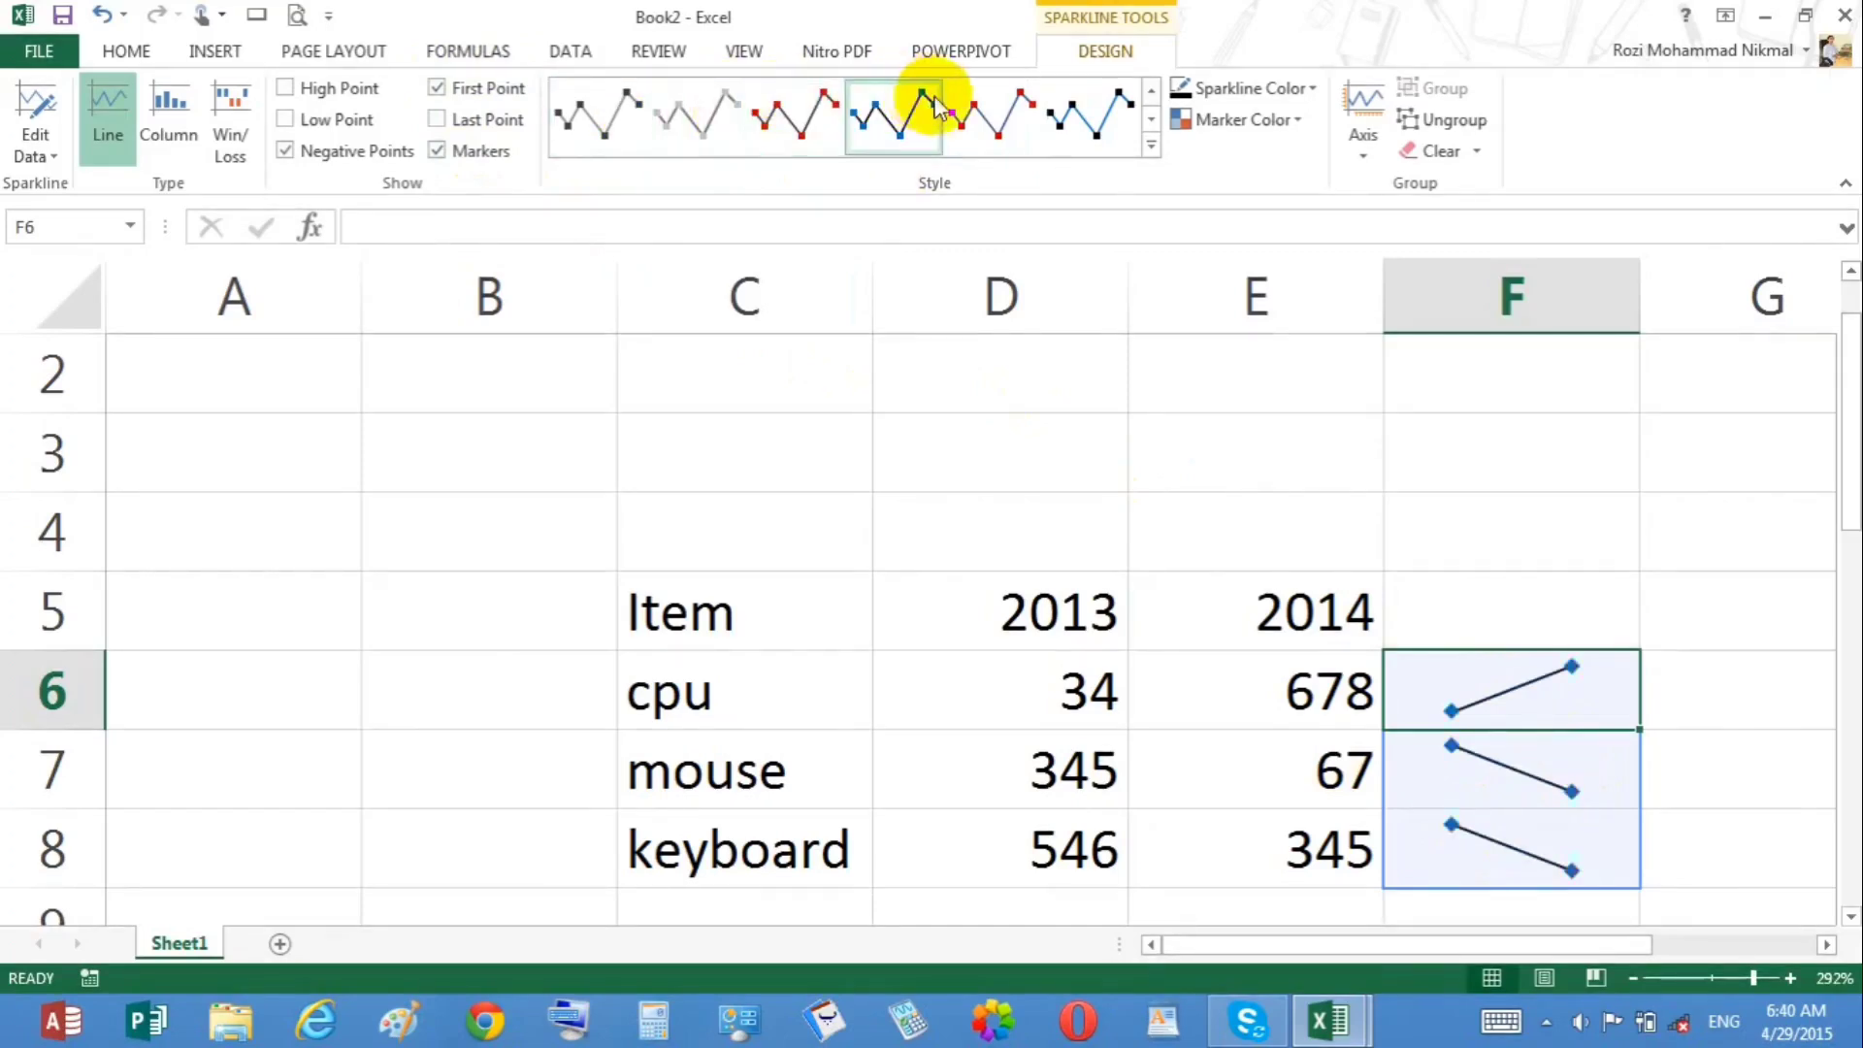
# Step: Apply a multicolored sparkline style from the expanded style gallery
pyautogui.click(987, 108)
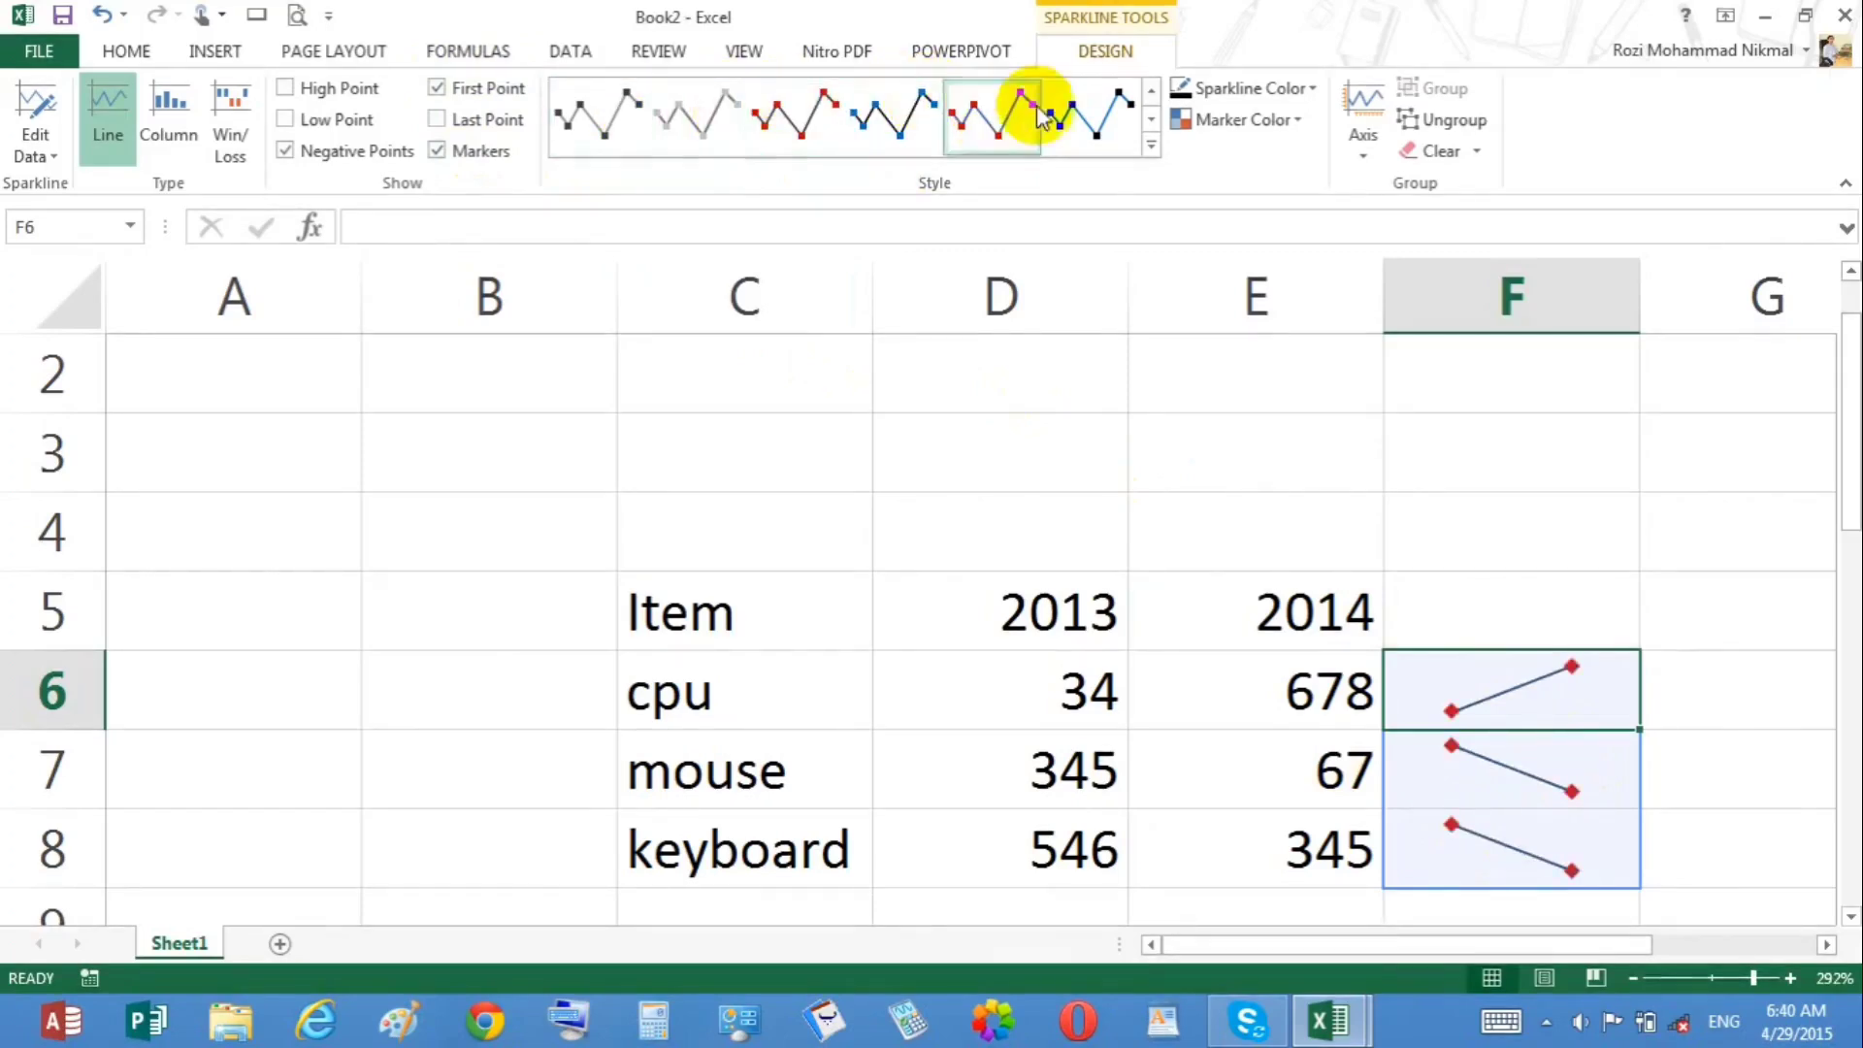
pyautogui.click(1151, 147)
pyautogui.click(801, 500)
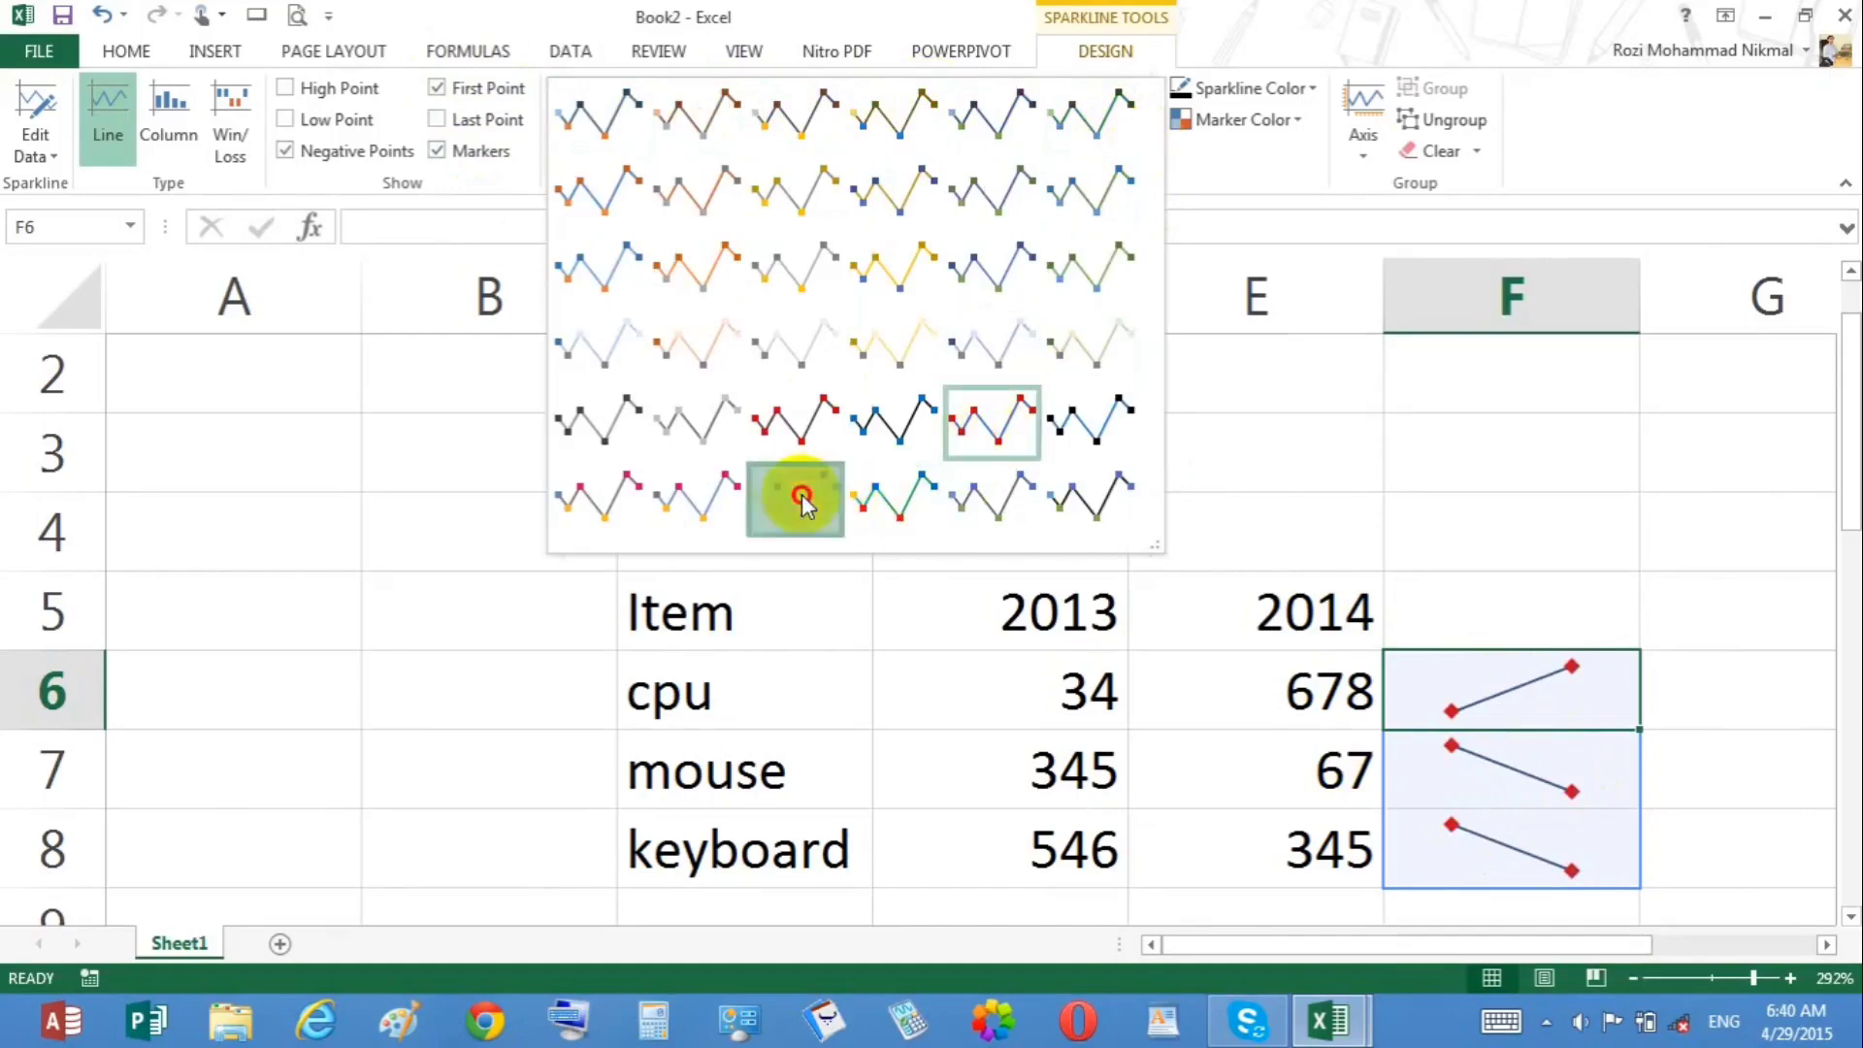
pyautogui.click(585, 378)
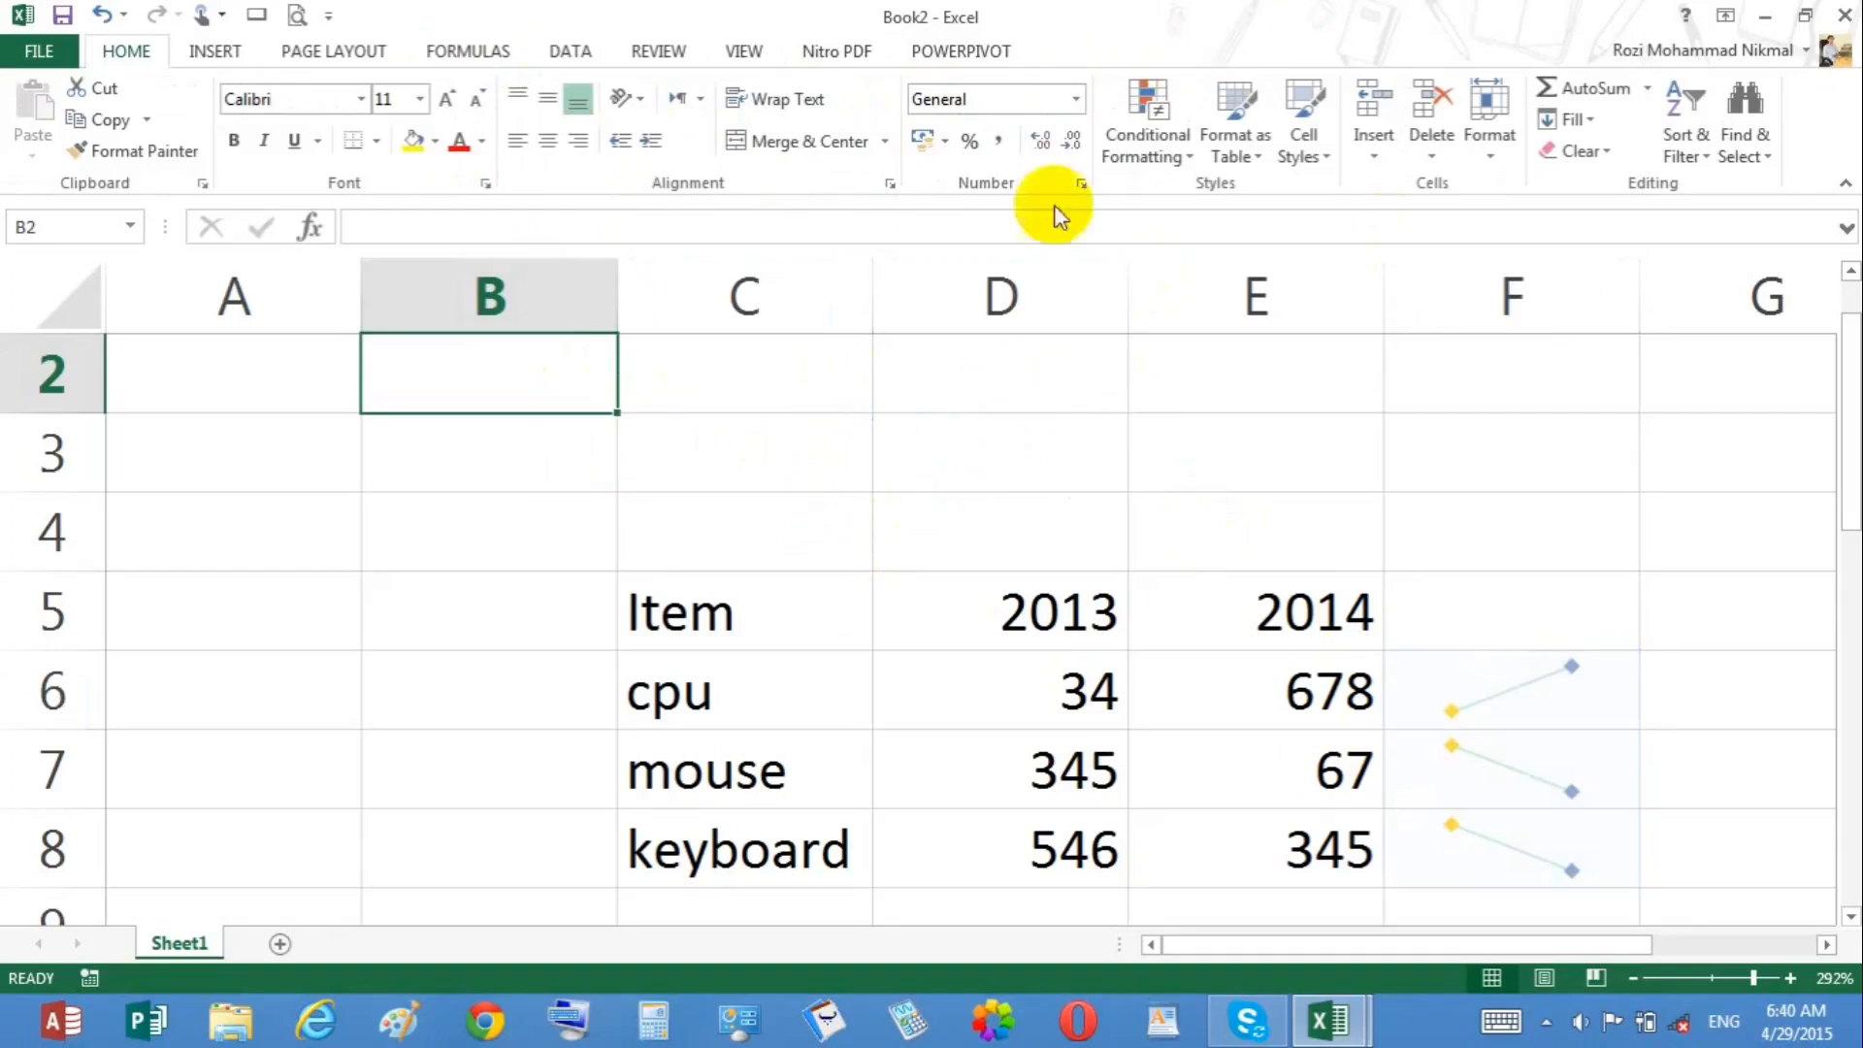
# Step: Format C5:E8 as a table with headers using a dark table style
pyautogui.click(214, 48)
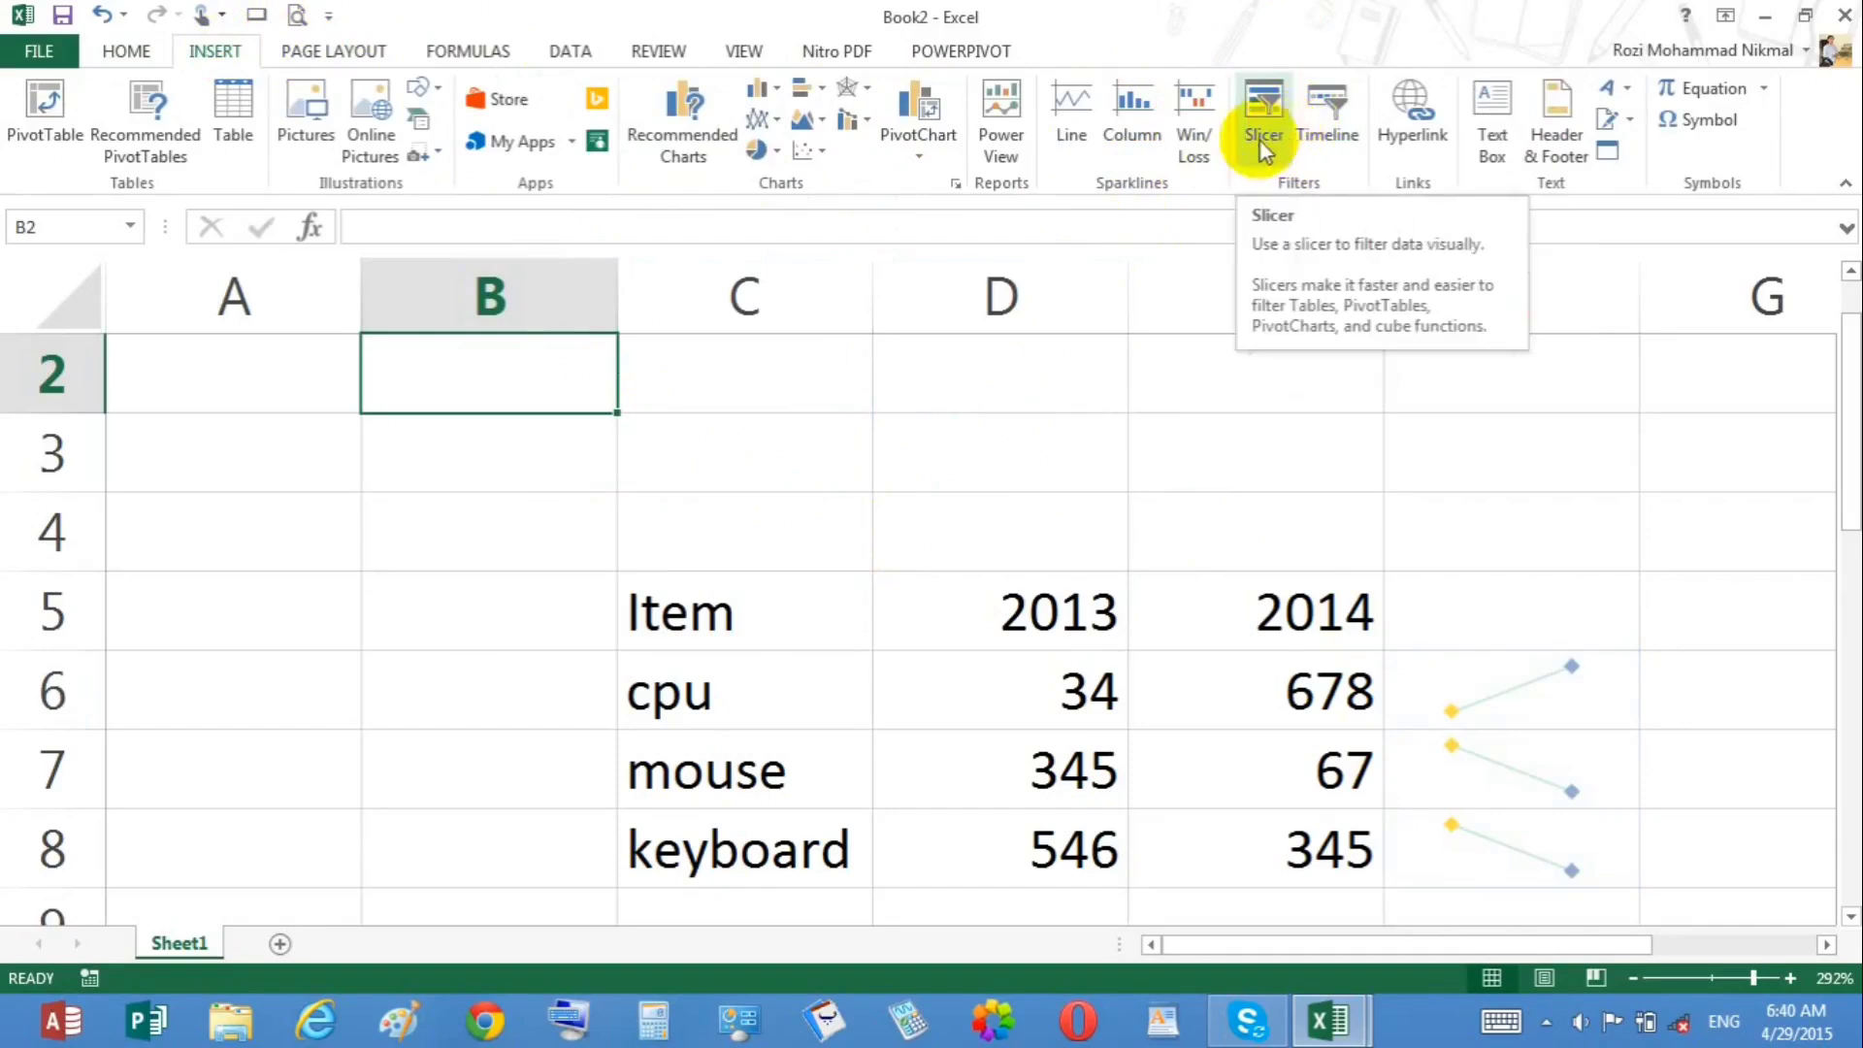
pyautogui.click(1715, 977)
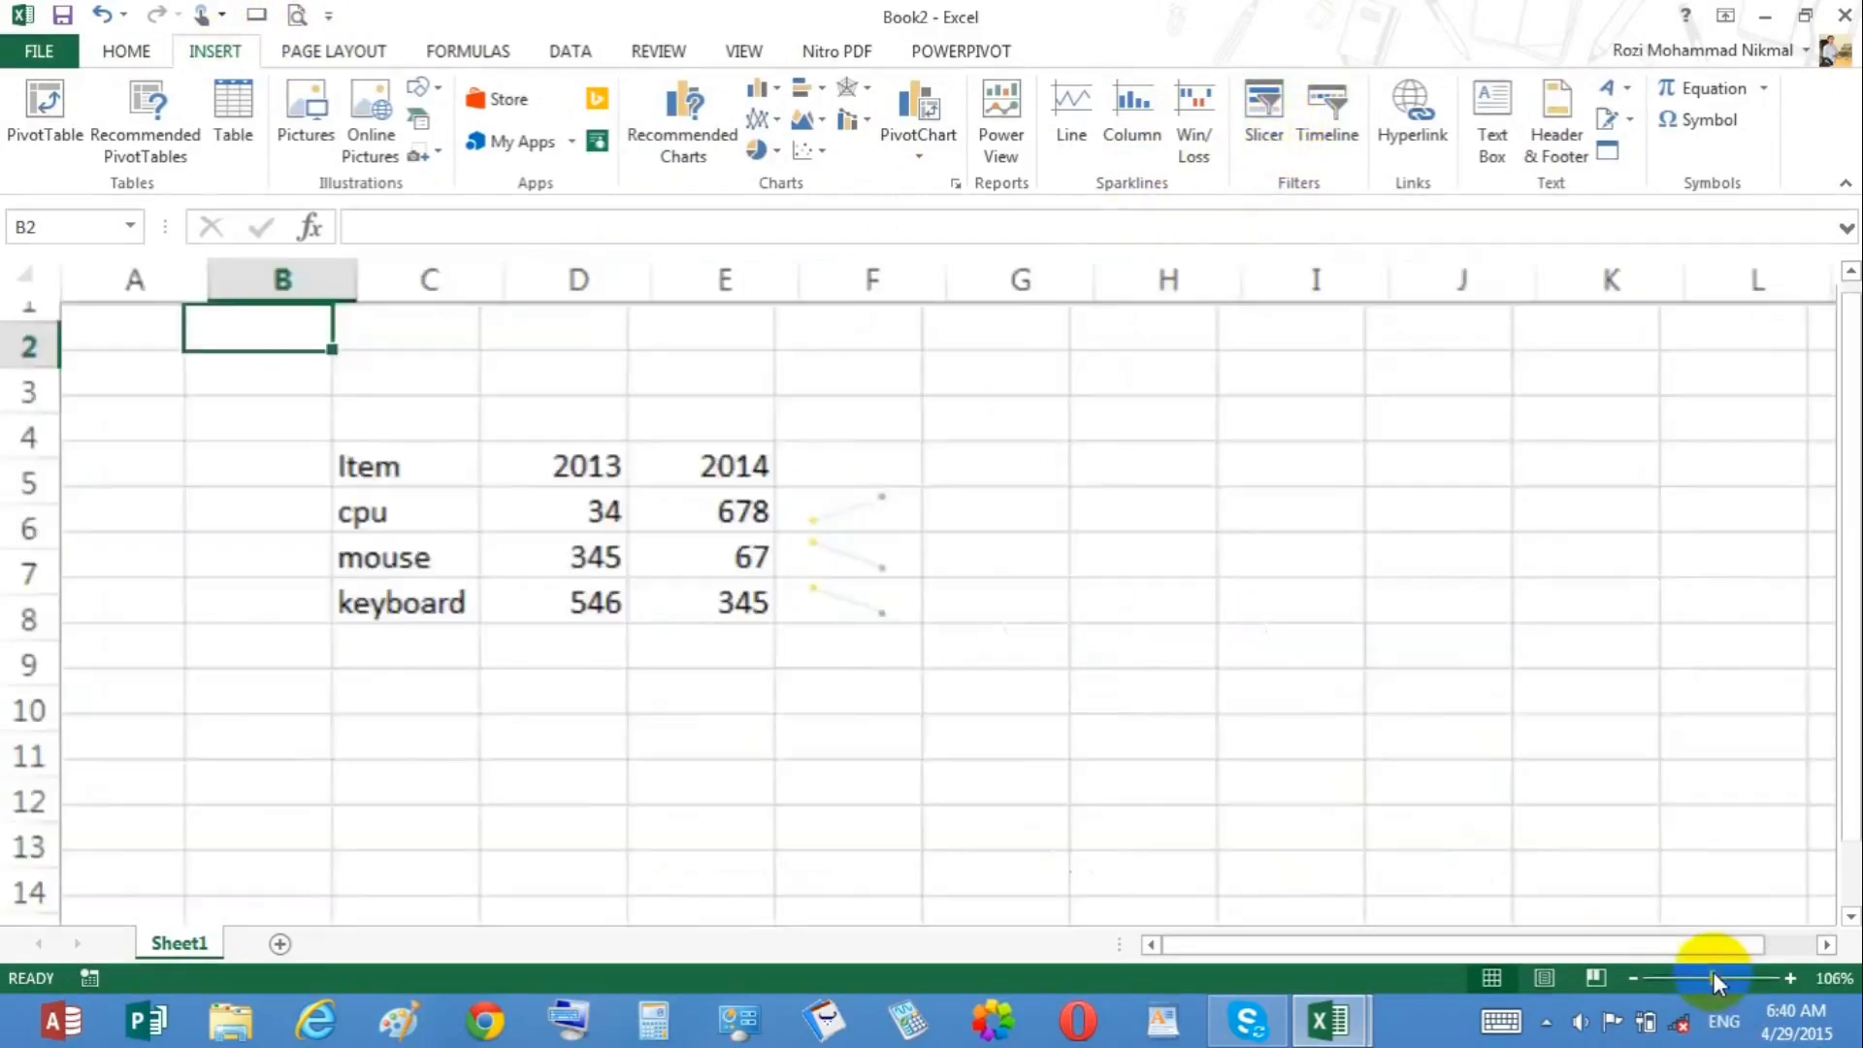
pyautogui.moveTo(243, 415); pyautogui.dragTo(471, 500)
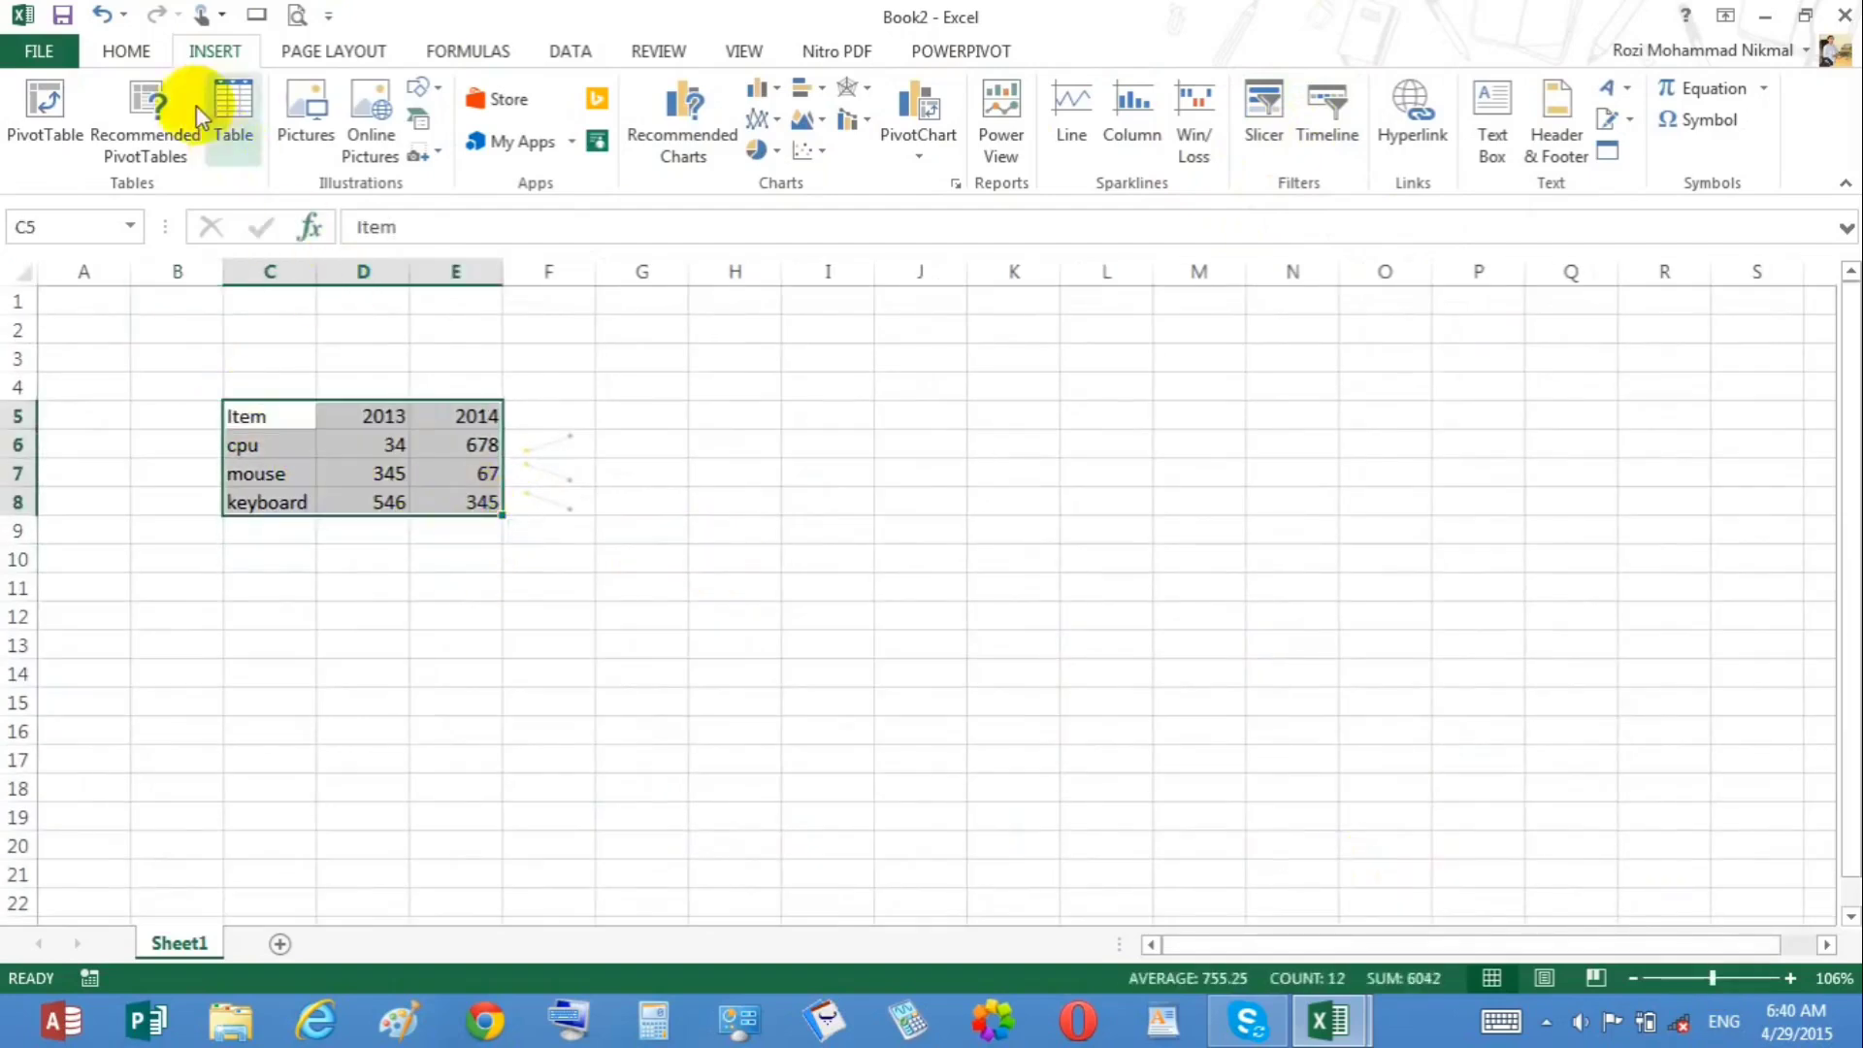
pyautogui.click(153, 54)
pyautogui.click(1235, 126)
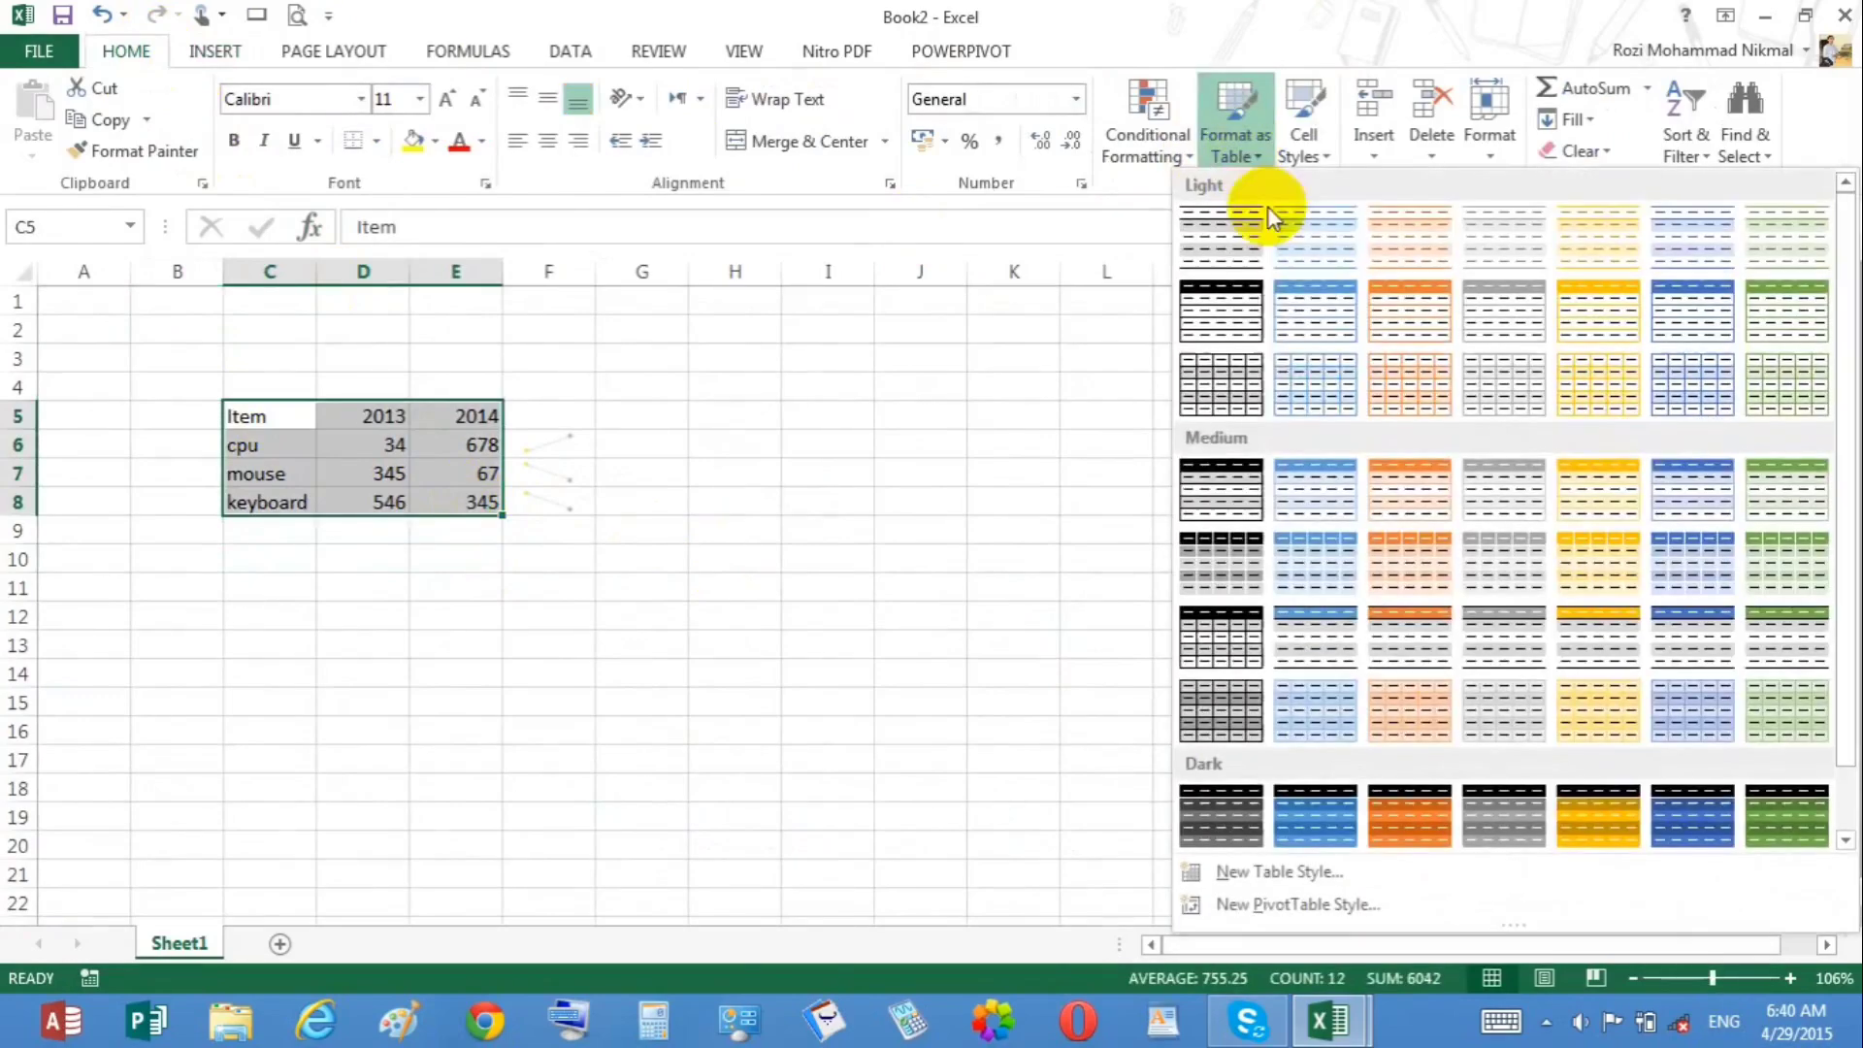
pyautogui.click(1200, 545)
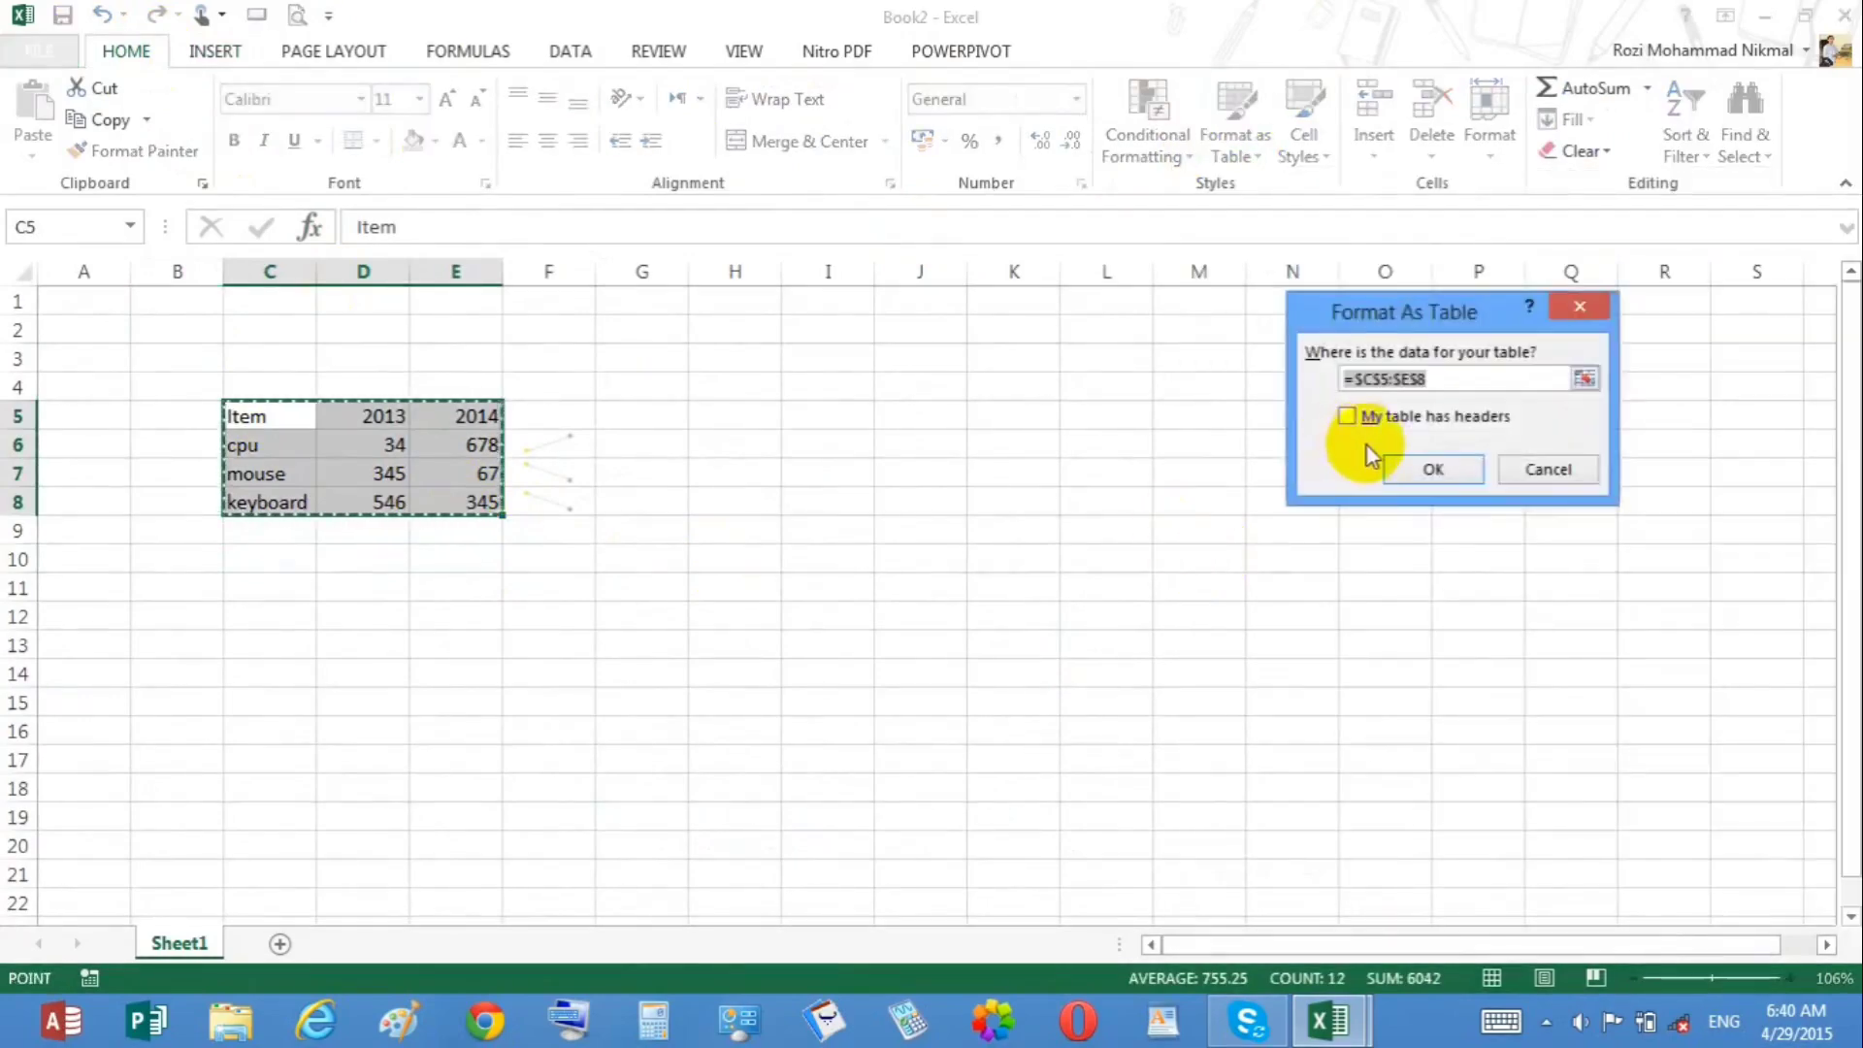
pyautogui.click(1385, 425)
pyautogui.click(1409, 472)
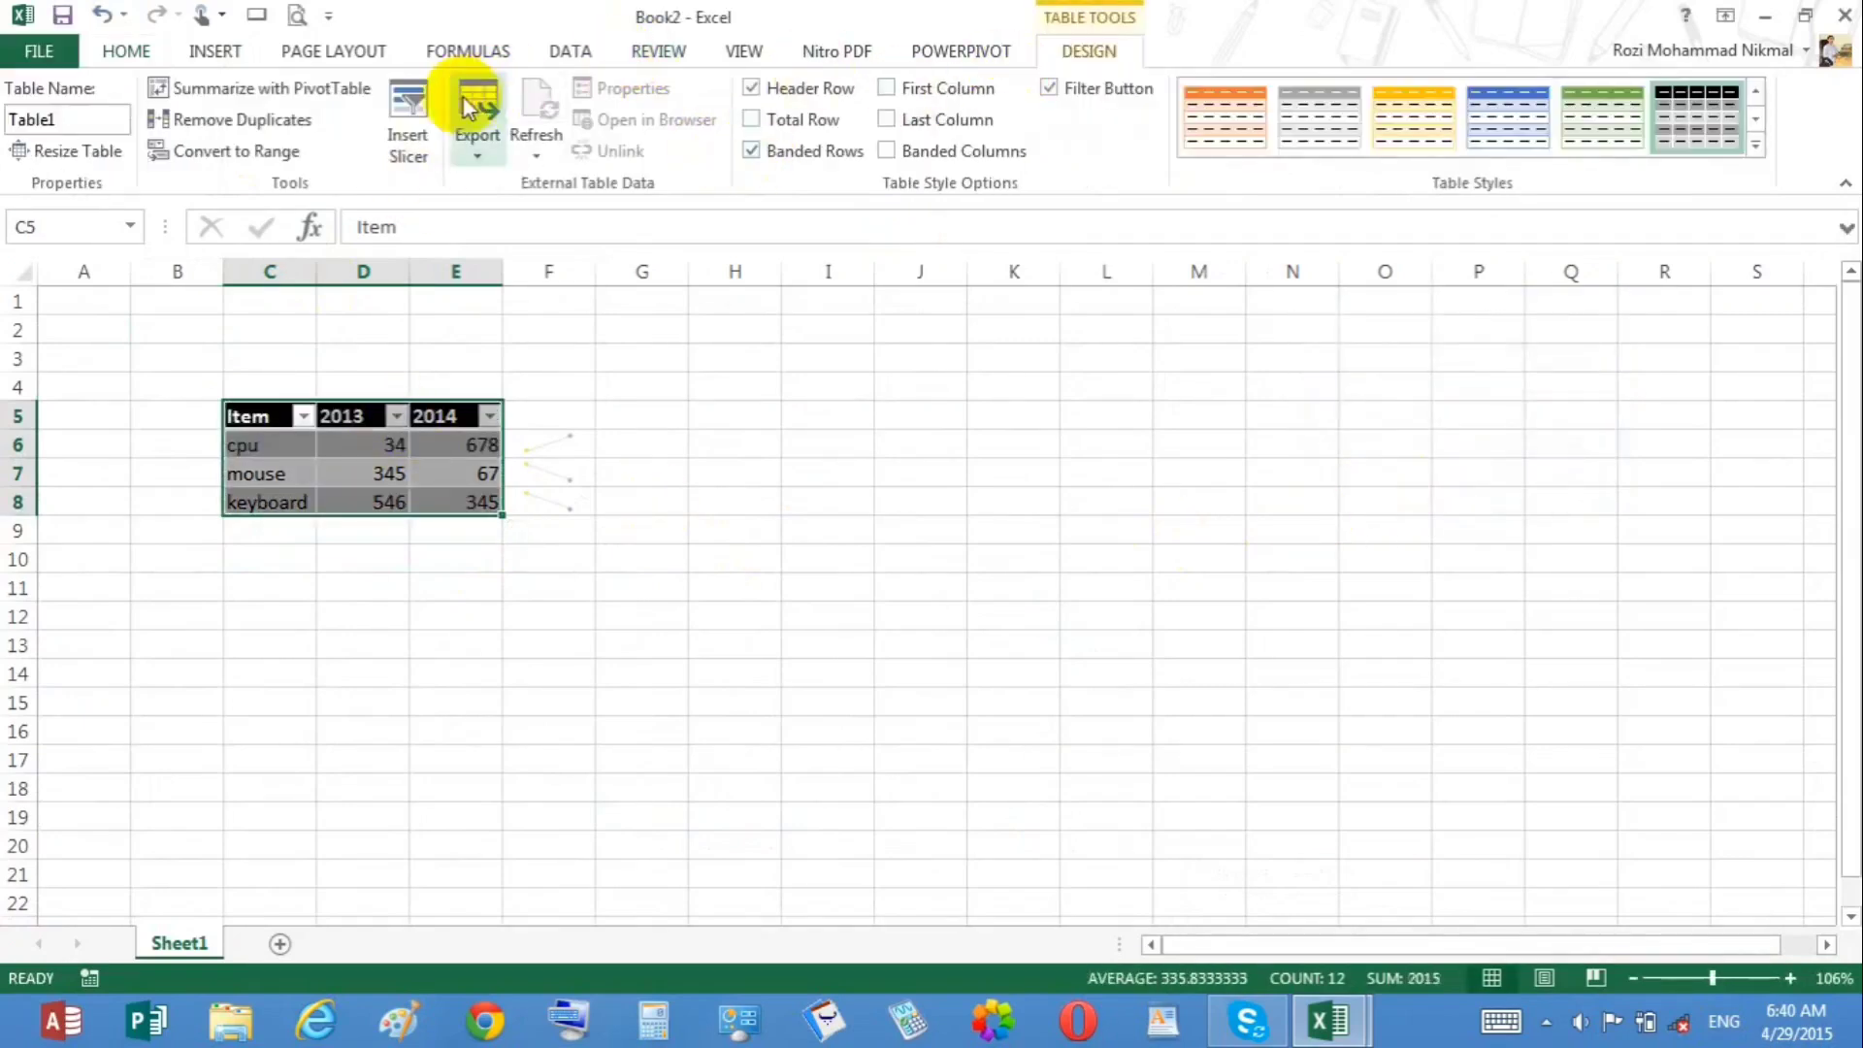
# Step: Add a new worksheet to the workbook
pyautogui.click(210, 49)
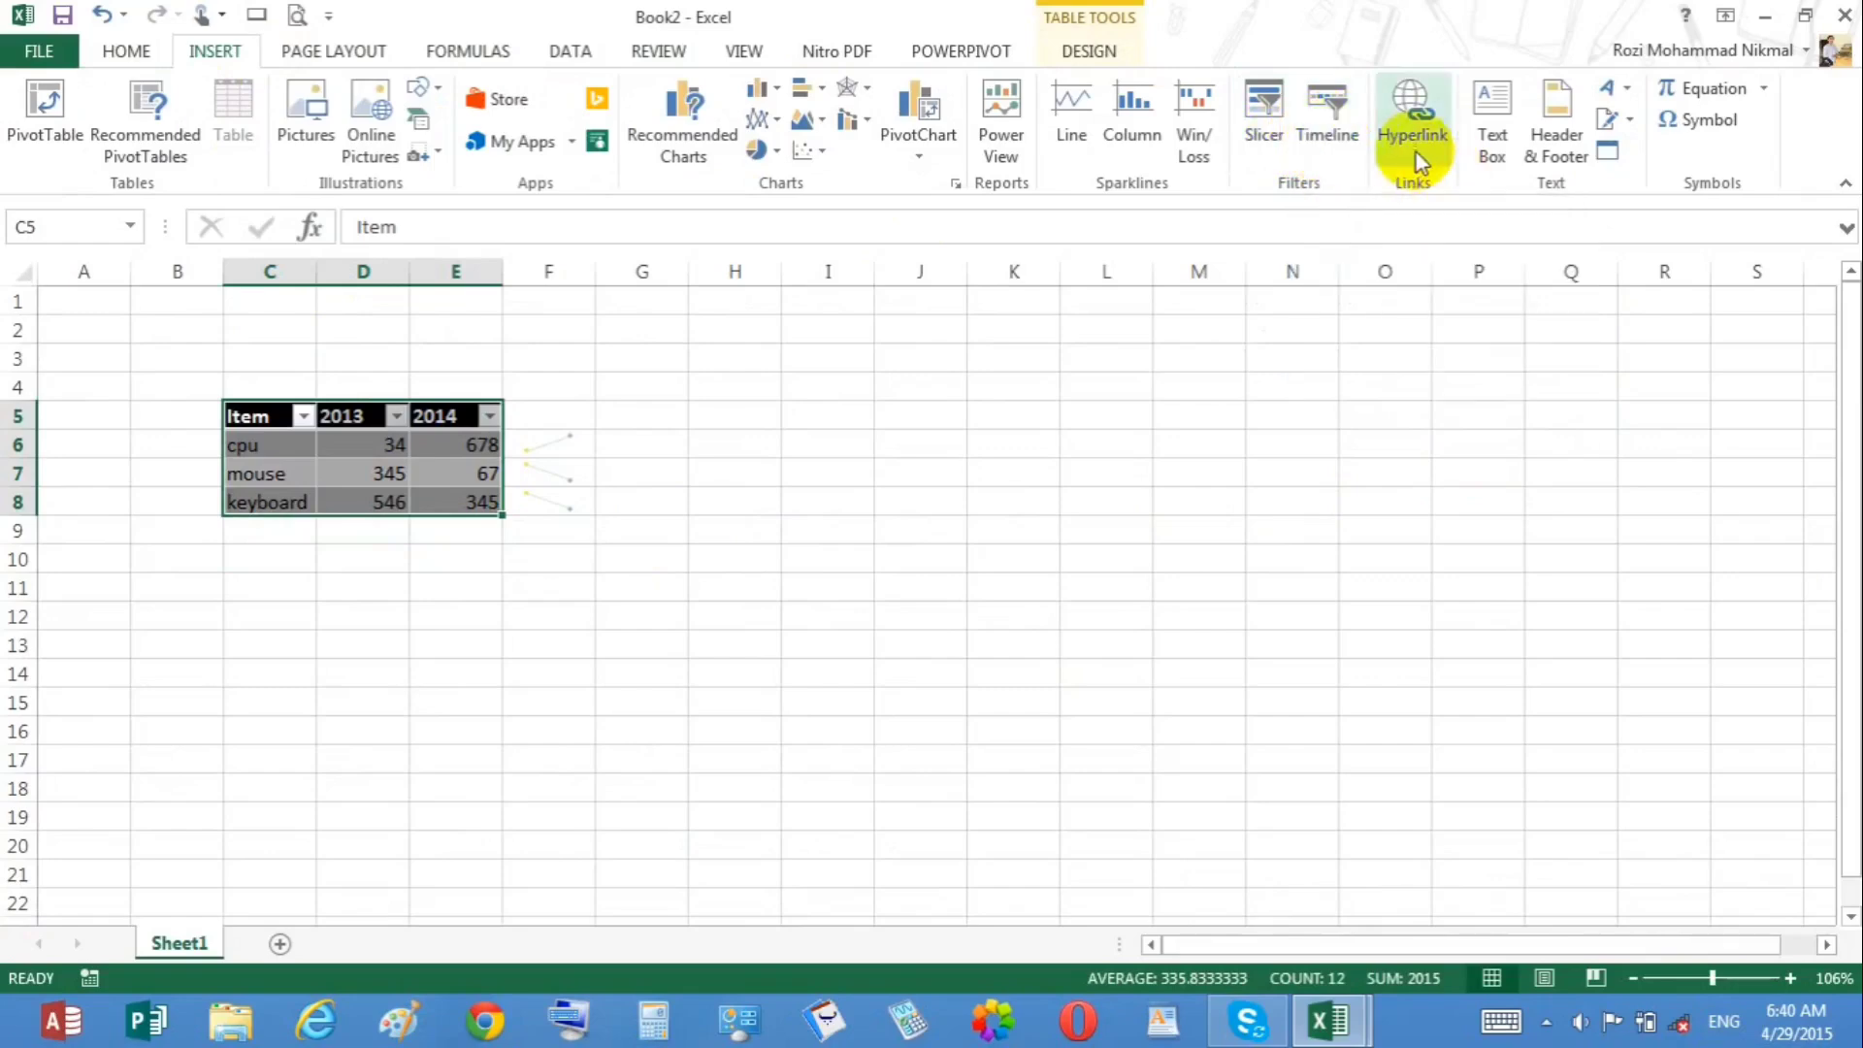
pyautogui.click(1208, 388)
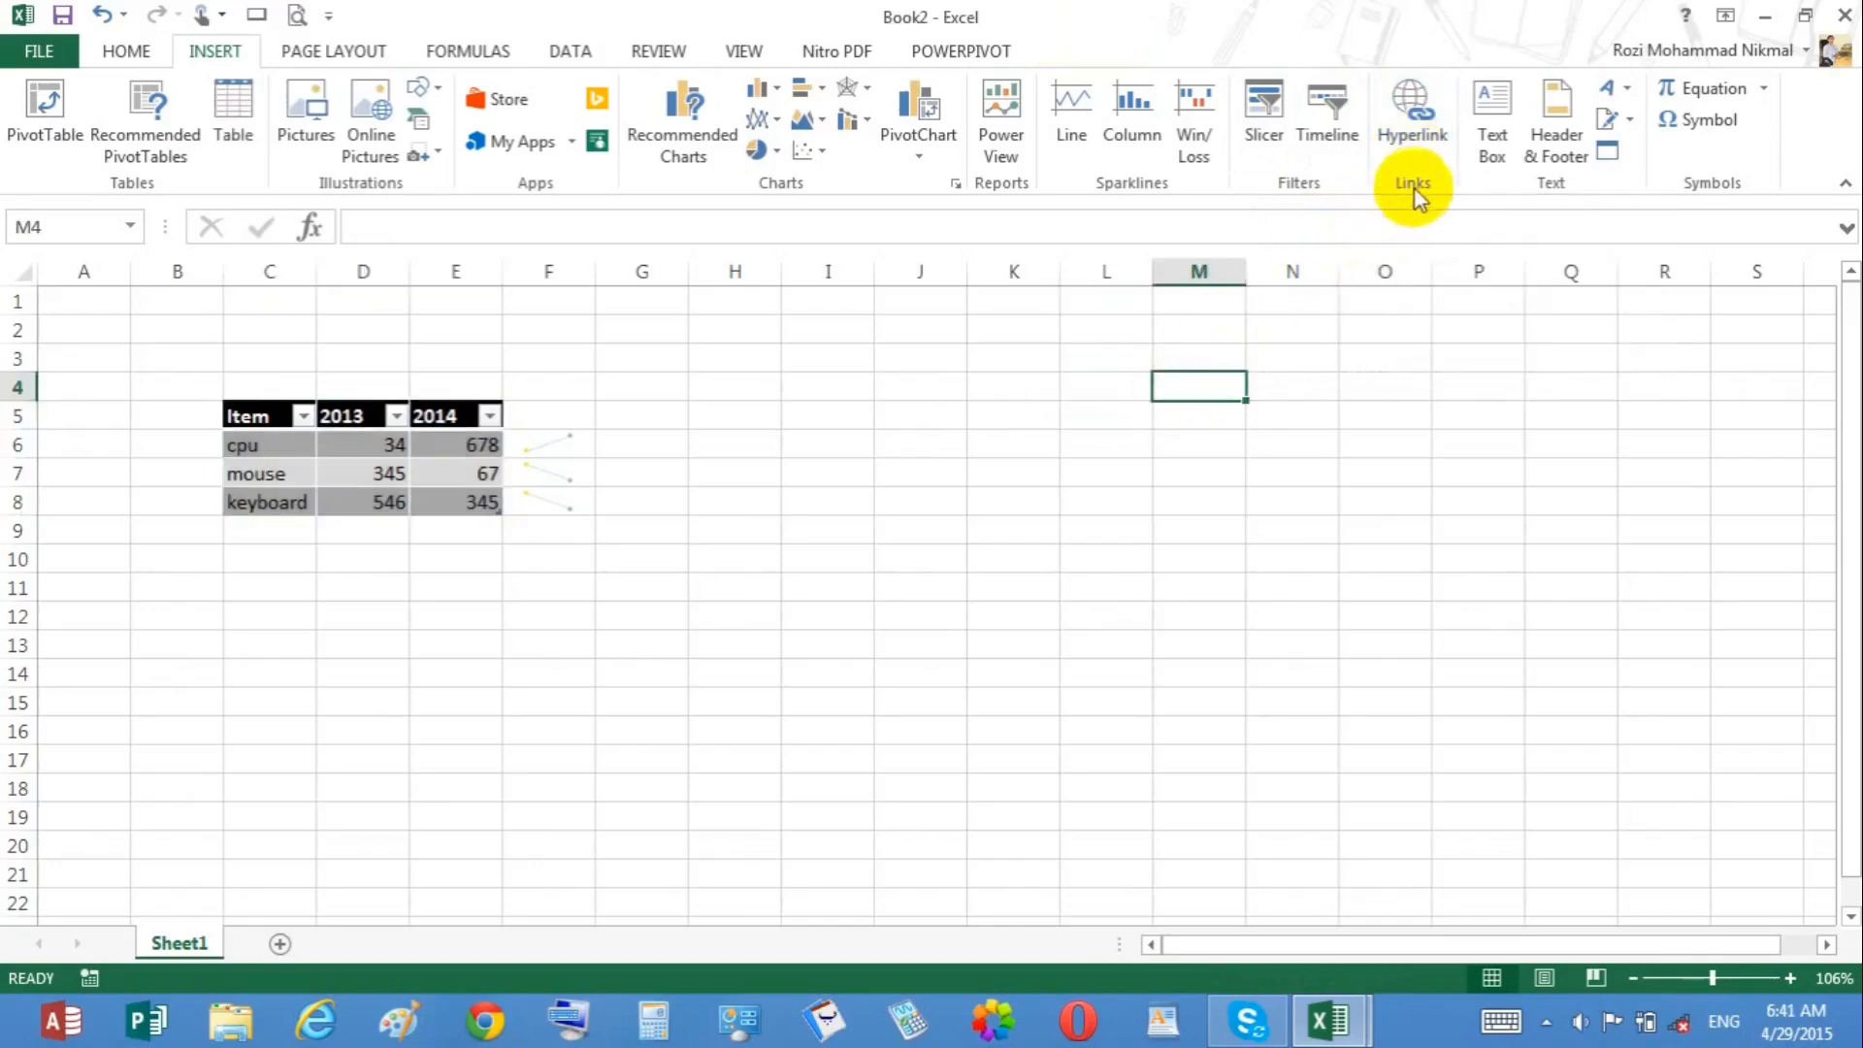
pyautogui.moveTo(325, 758); pyautogui.dragTo(296, 873)
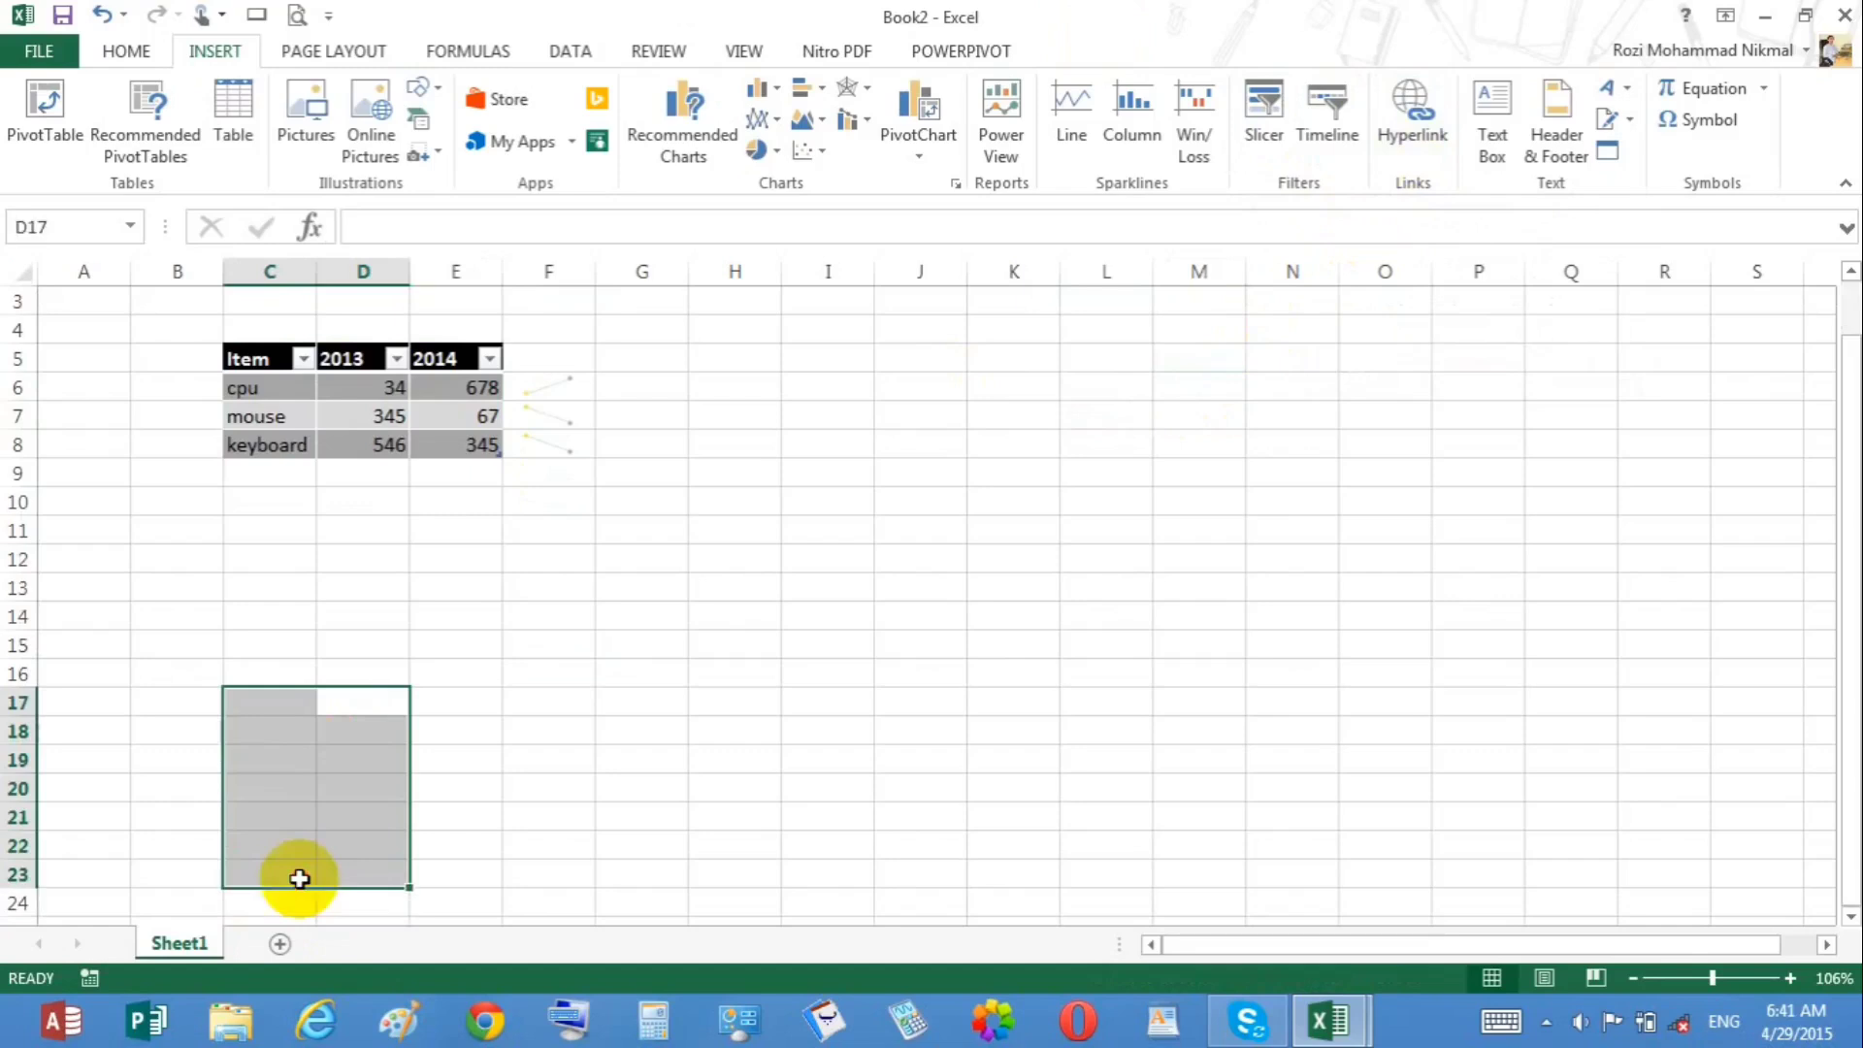
pyautogui.click(282, 945)
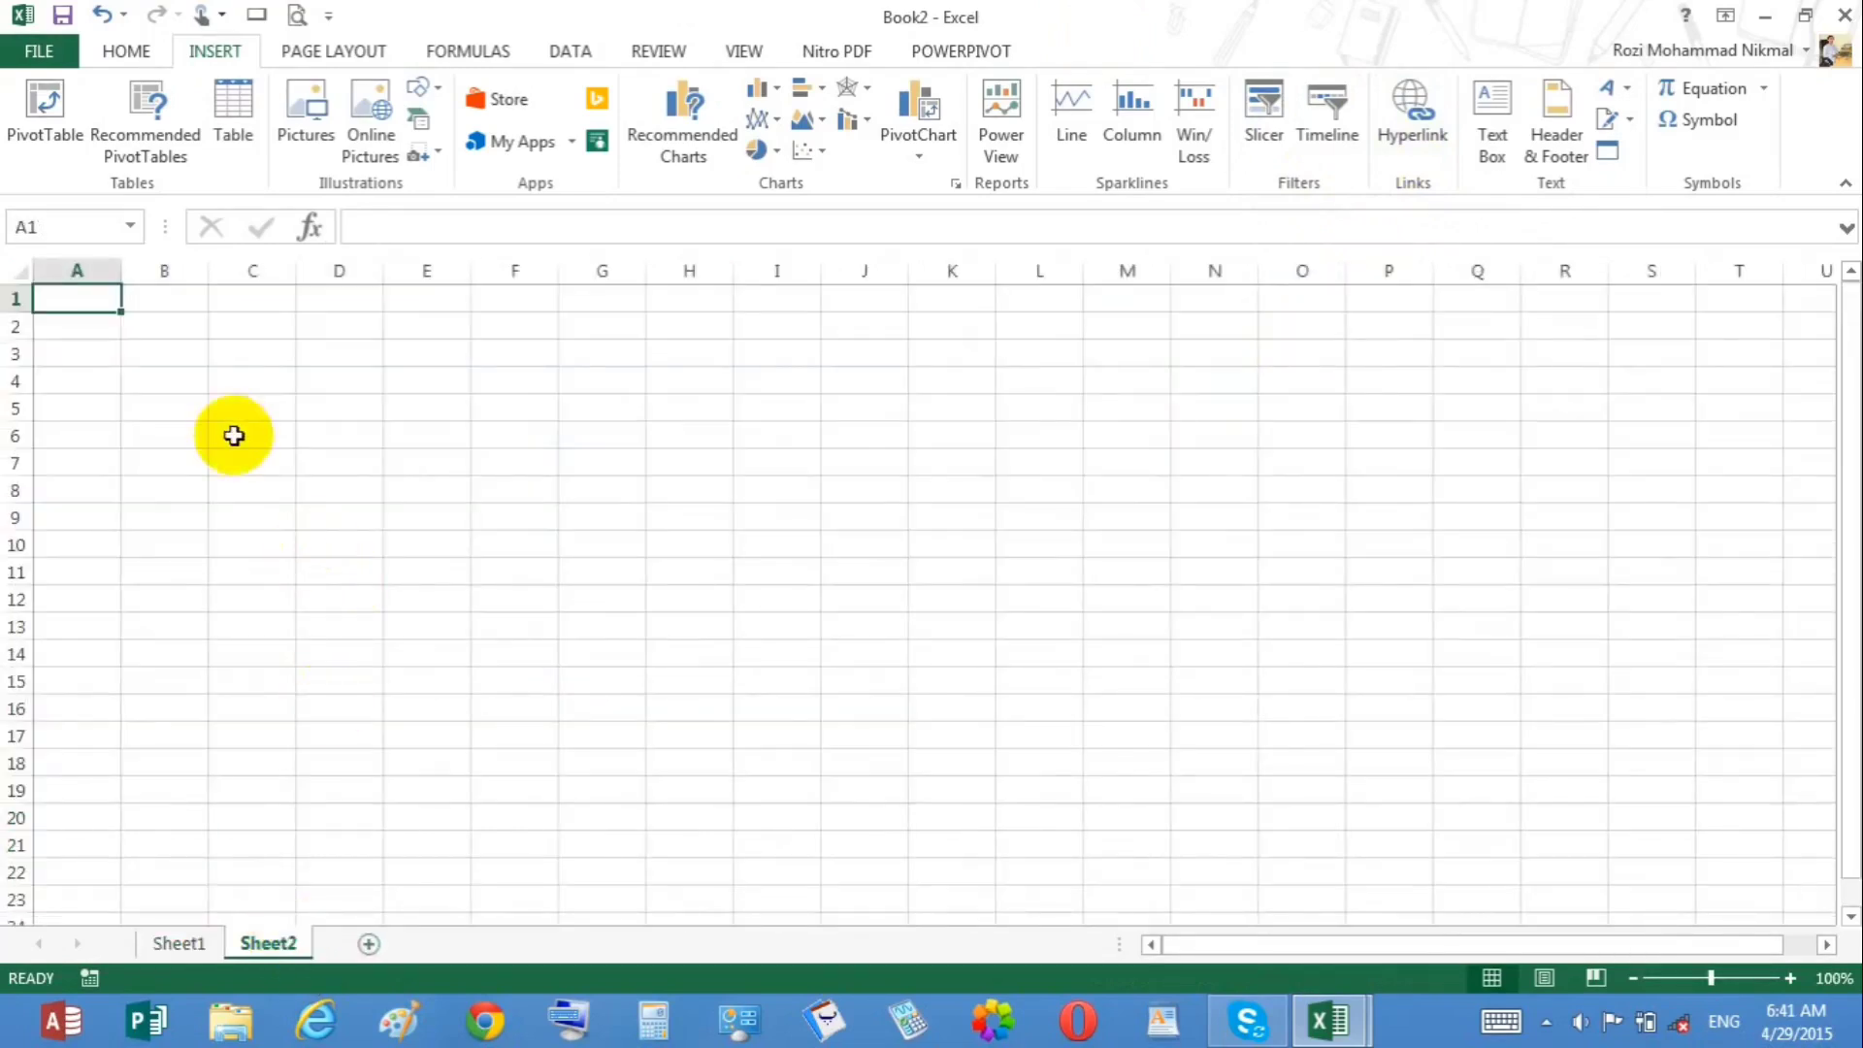
# Step: Enter january in cell C5 of the new sheet
pyautogui.click(227, 408)
pyautogui.write('januar')
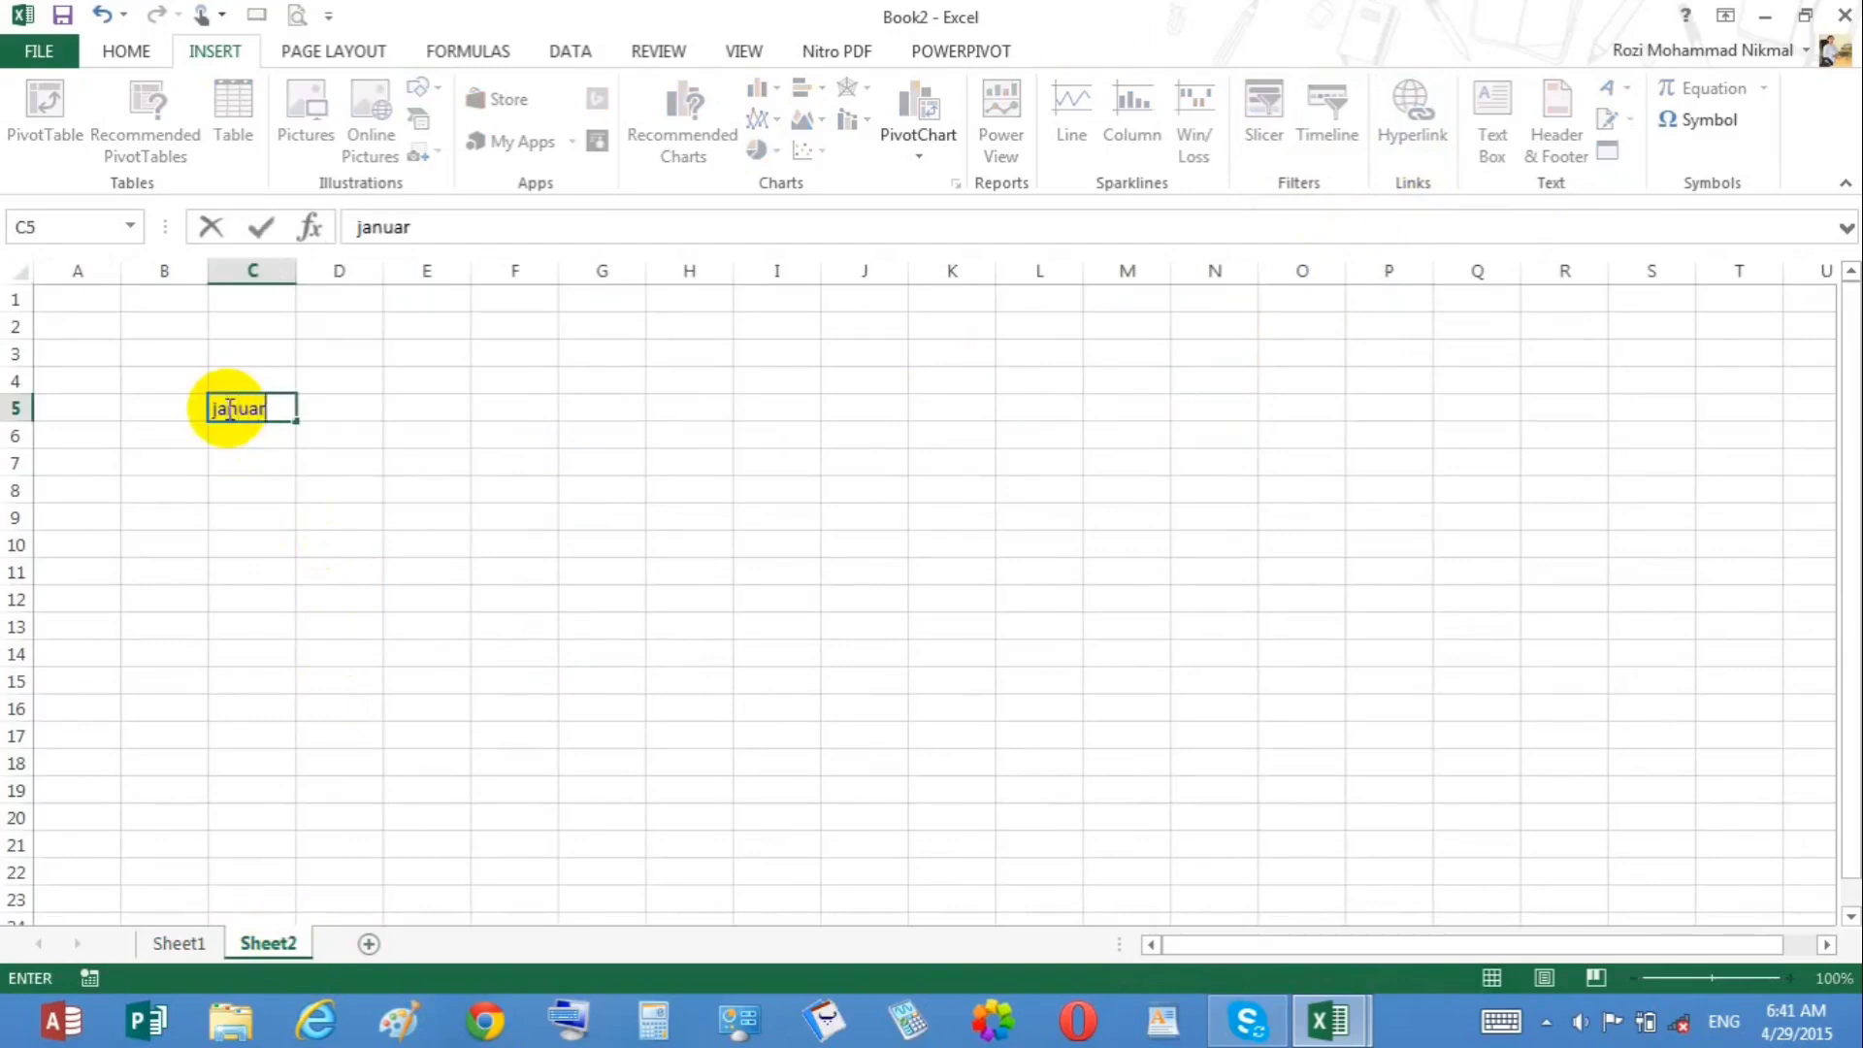
pyautogui.write('y')
pyautogui.press('Return')
# Step: Hyperlink the january cell to the picture DSC00284.JPG on the Desktop
pyautogui.click(250, 408)
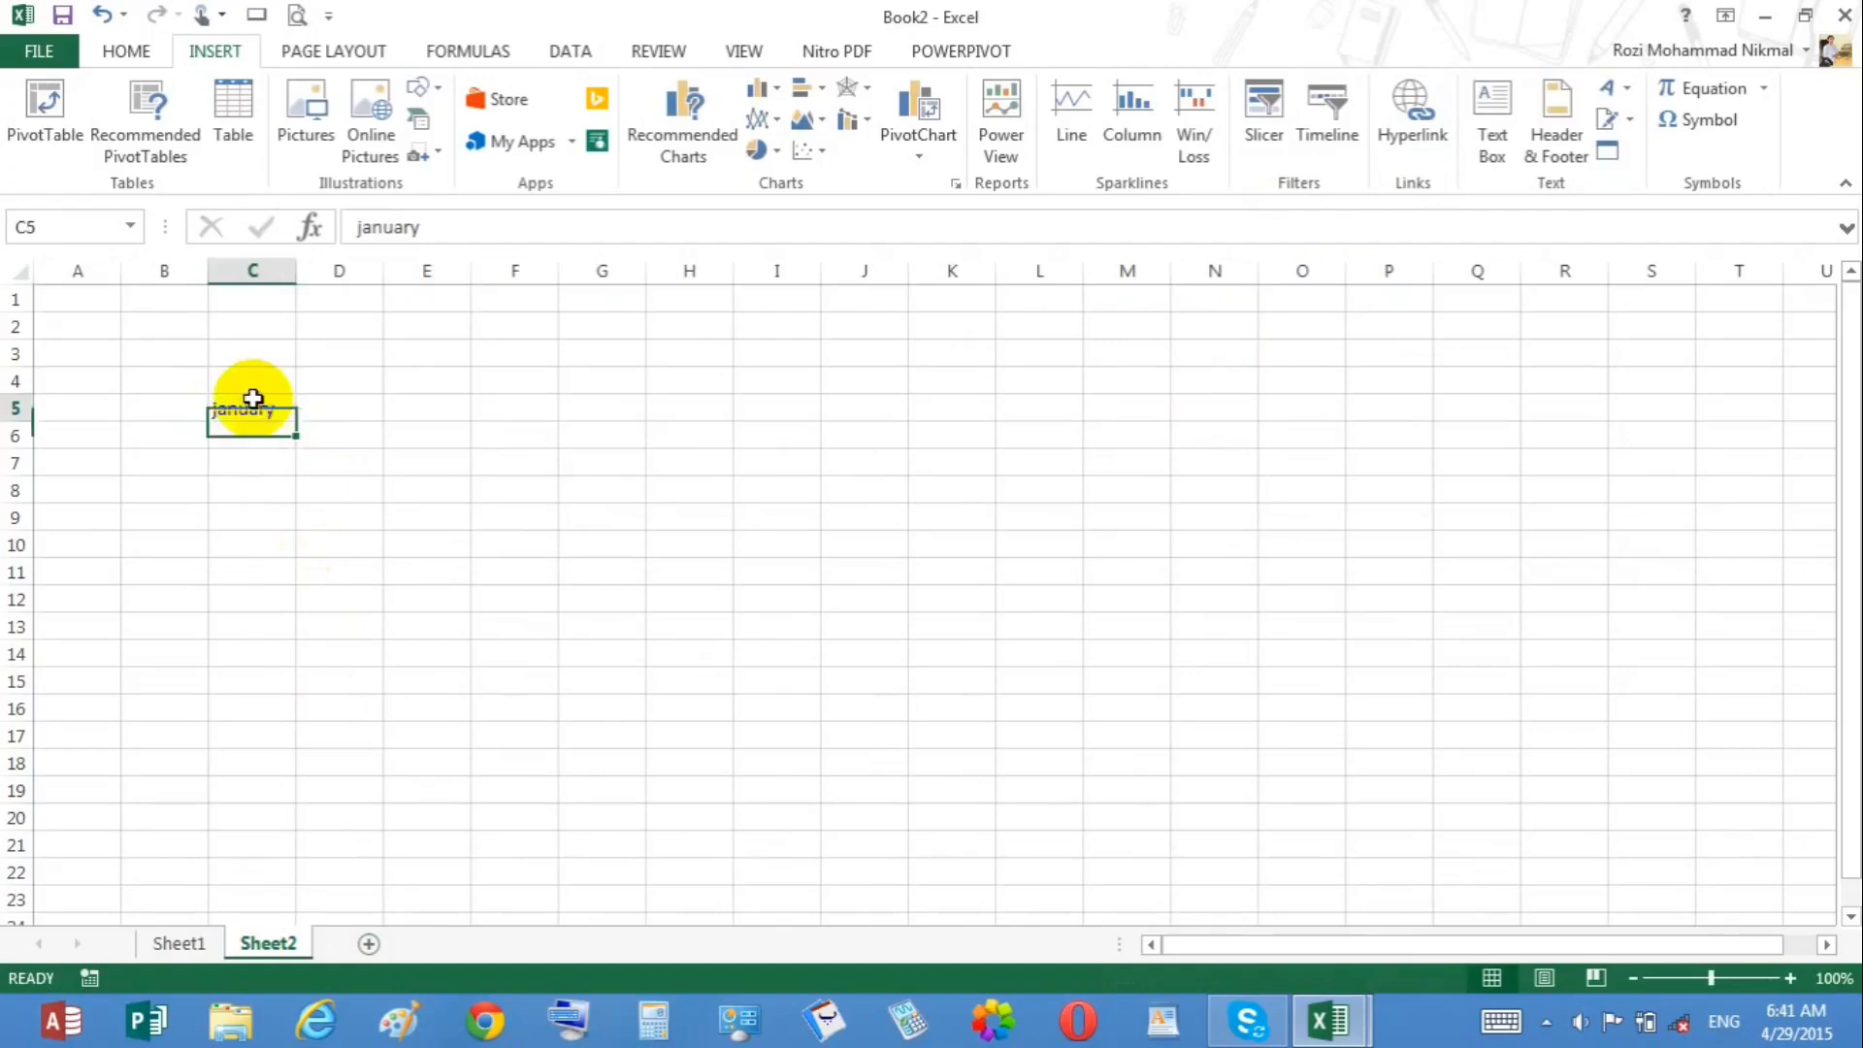
pyautogui.click(1422, 155)
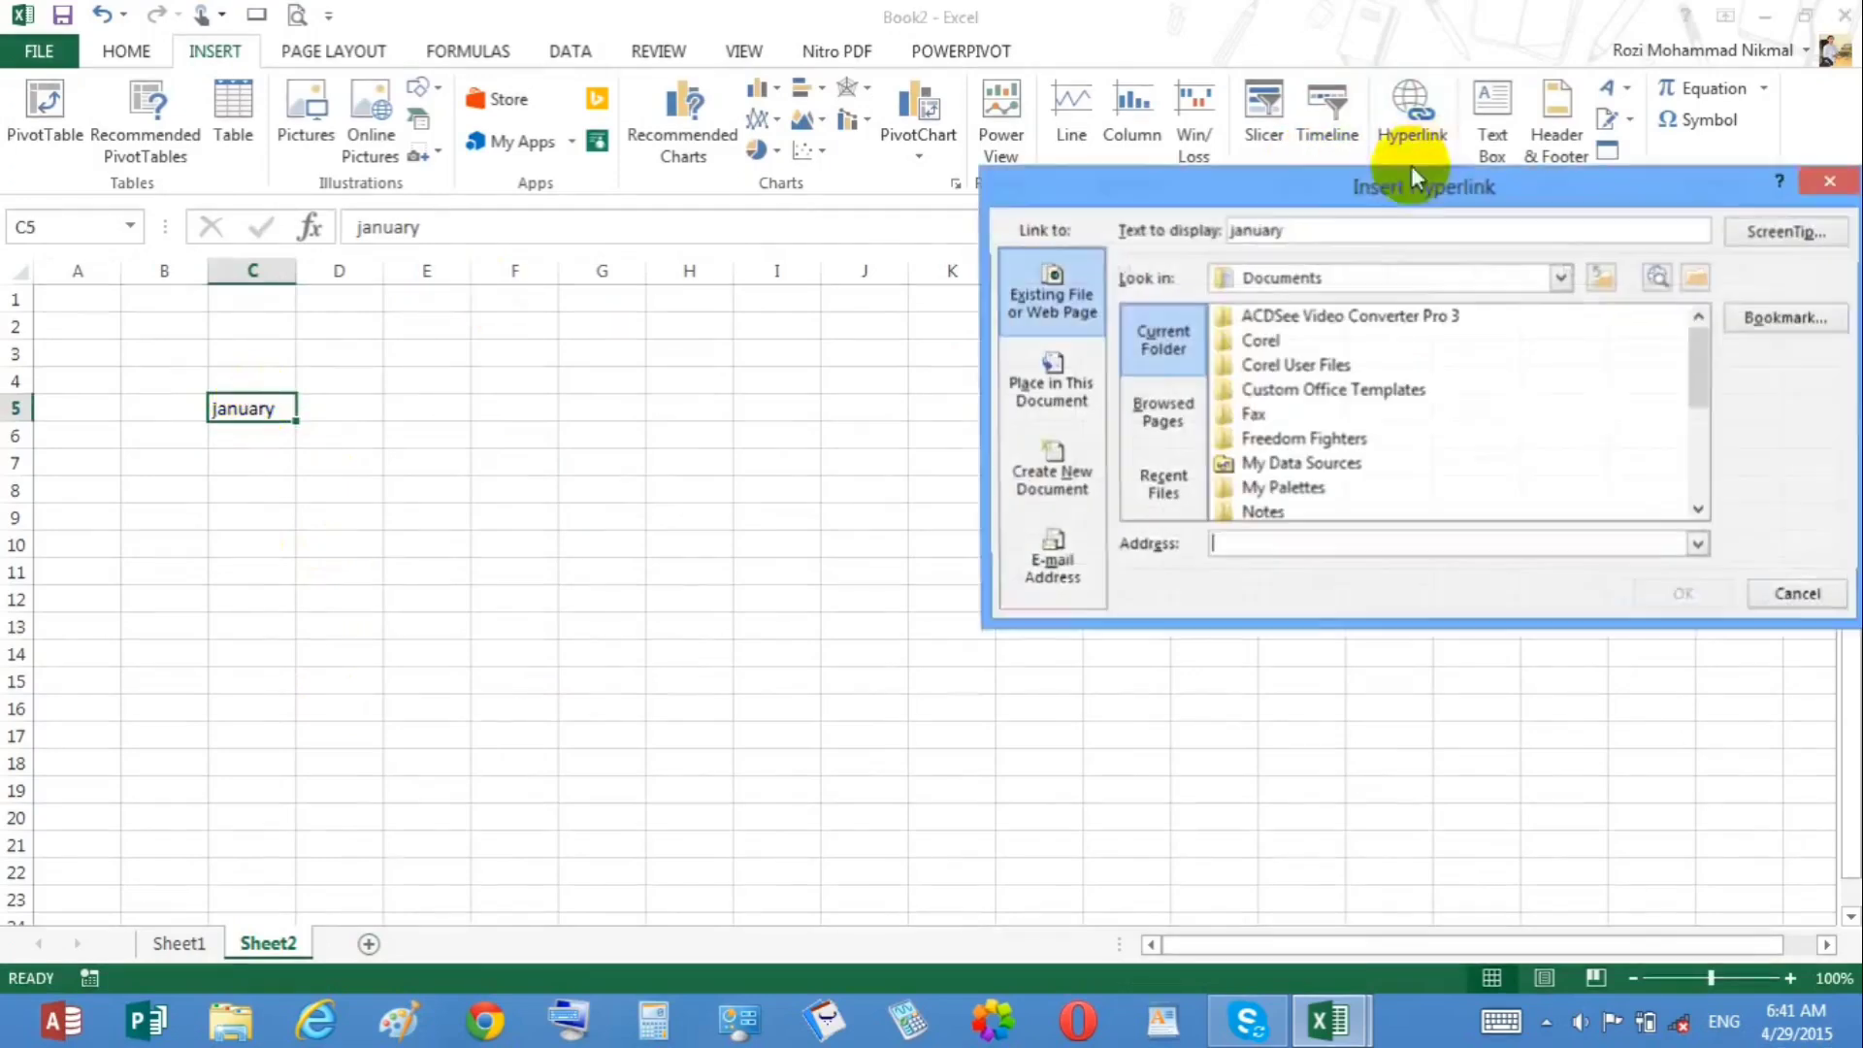
pyautogui.click(1562, 279)
pyautogui.click(1371, 298)
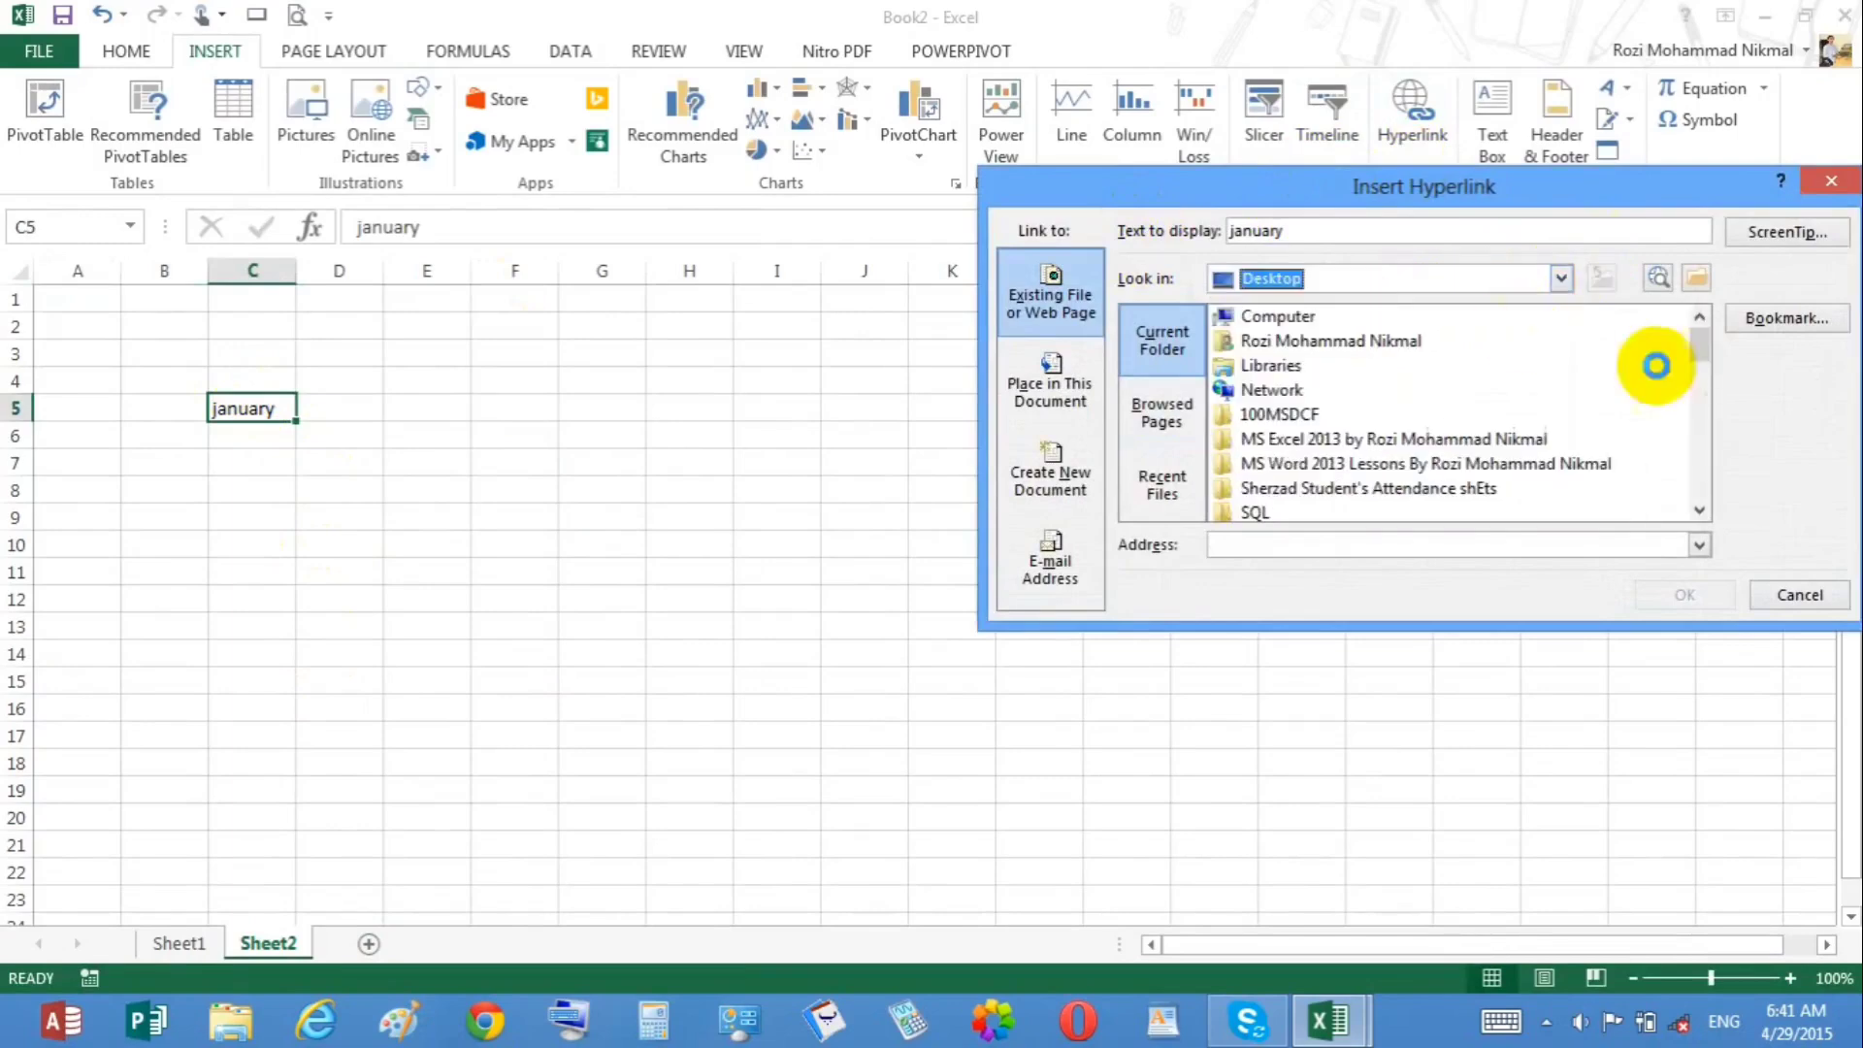
pyautogui.moveTo(1696, 353); pyautogui.dragTo(1708, 405)
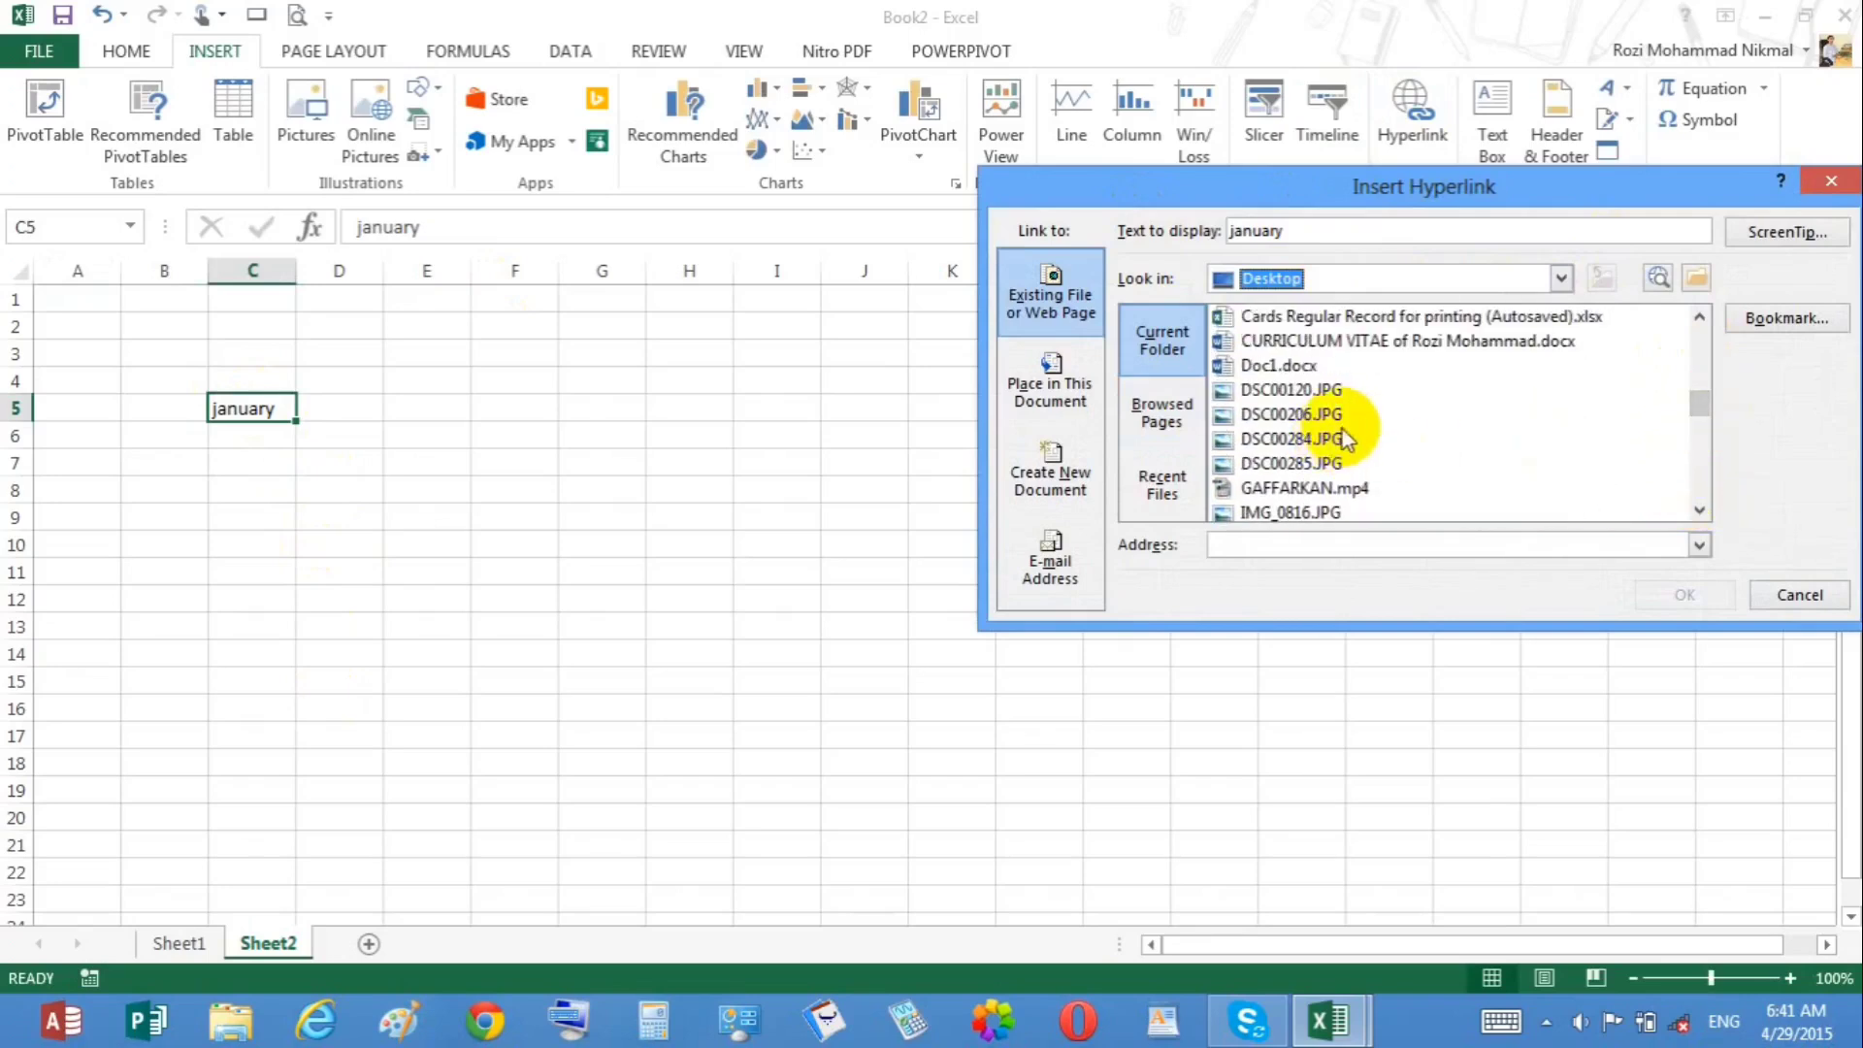
pyautogui.doubleClick(1300, 437)
pyautogui.click(602, 465)
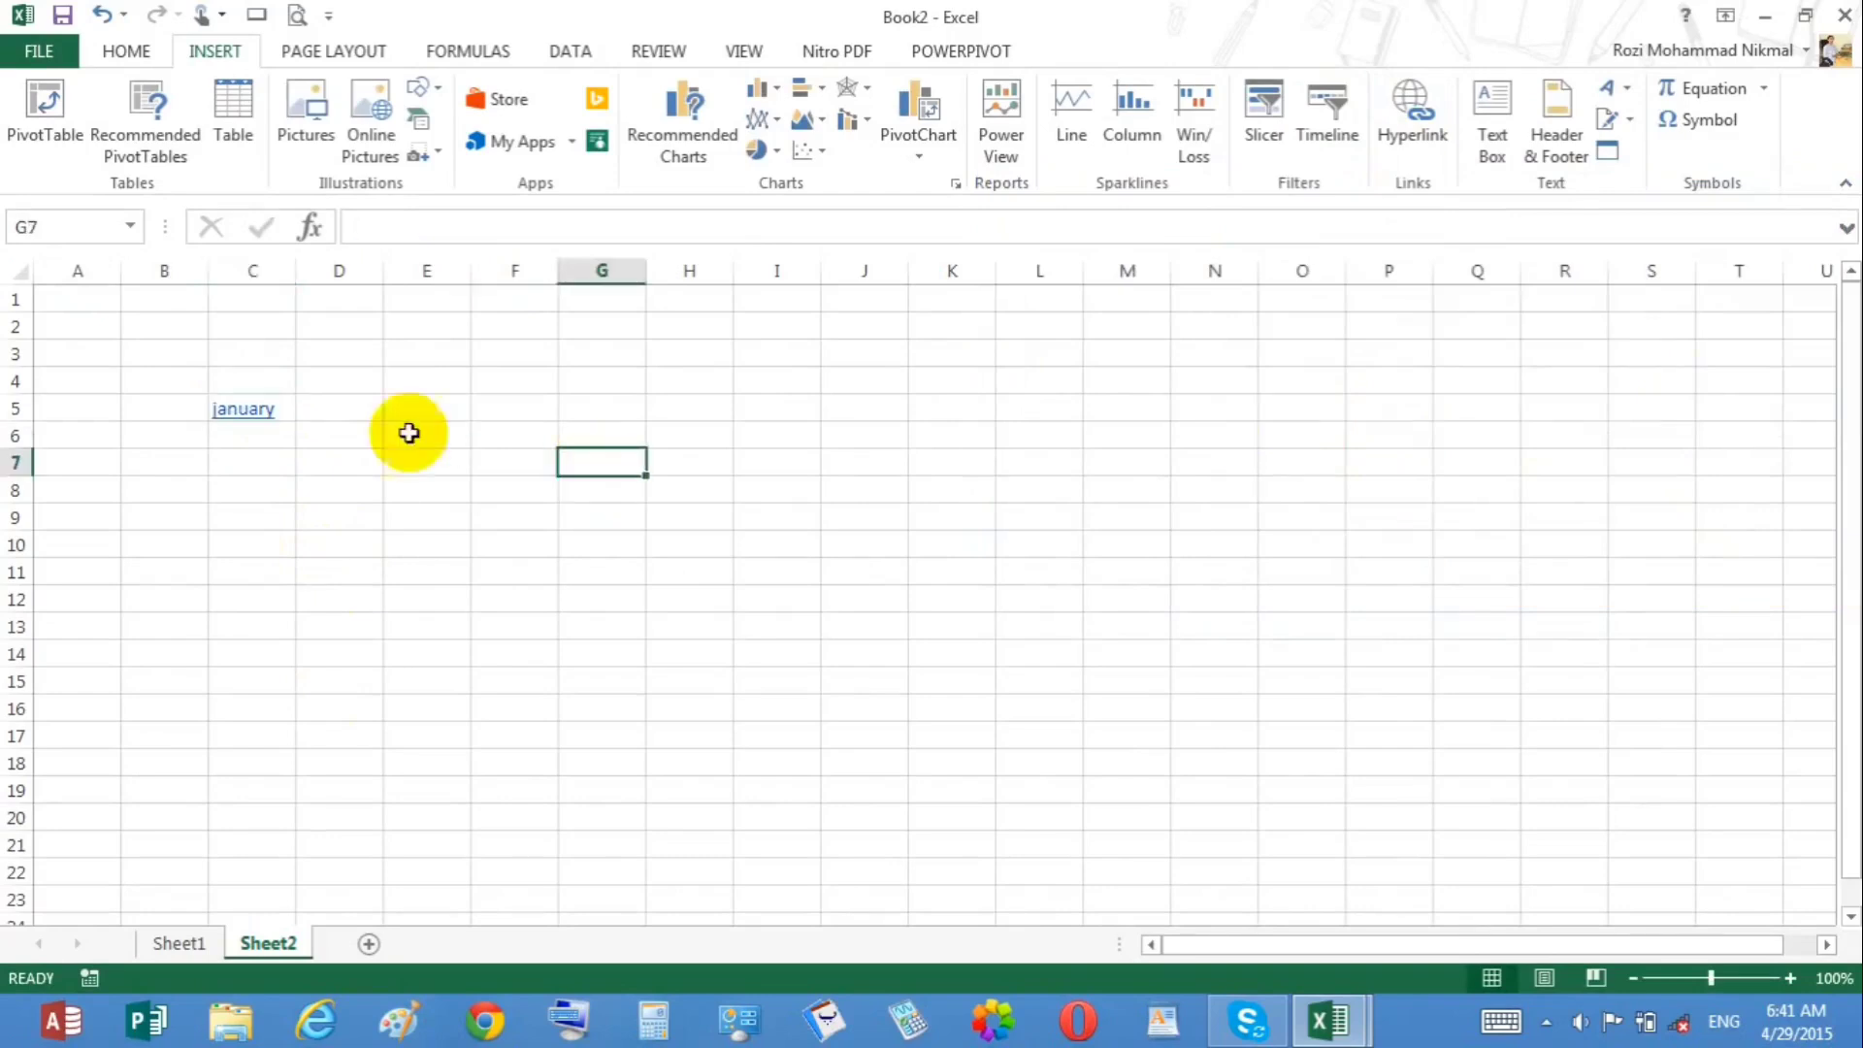
# Step: Follow the january hyperlink to open the linked picture, then close the picture window
pyautogui.click(244, 411)
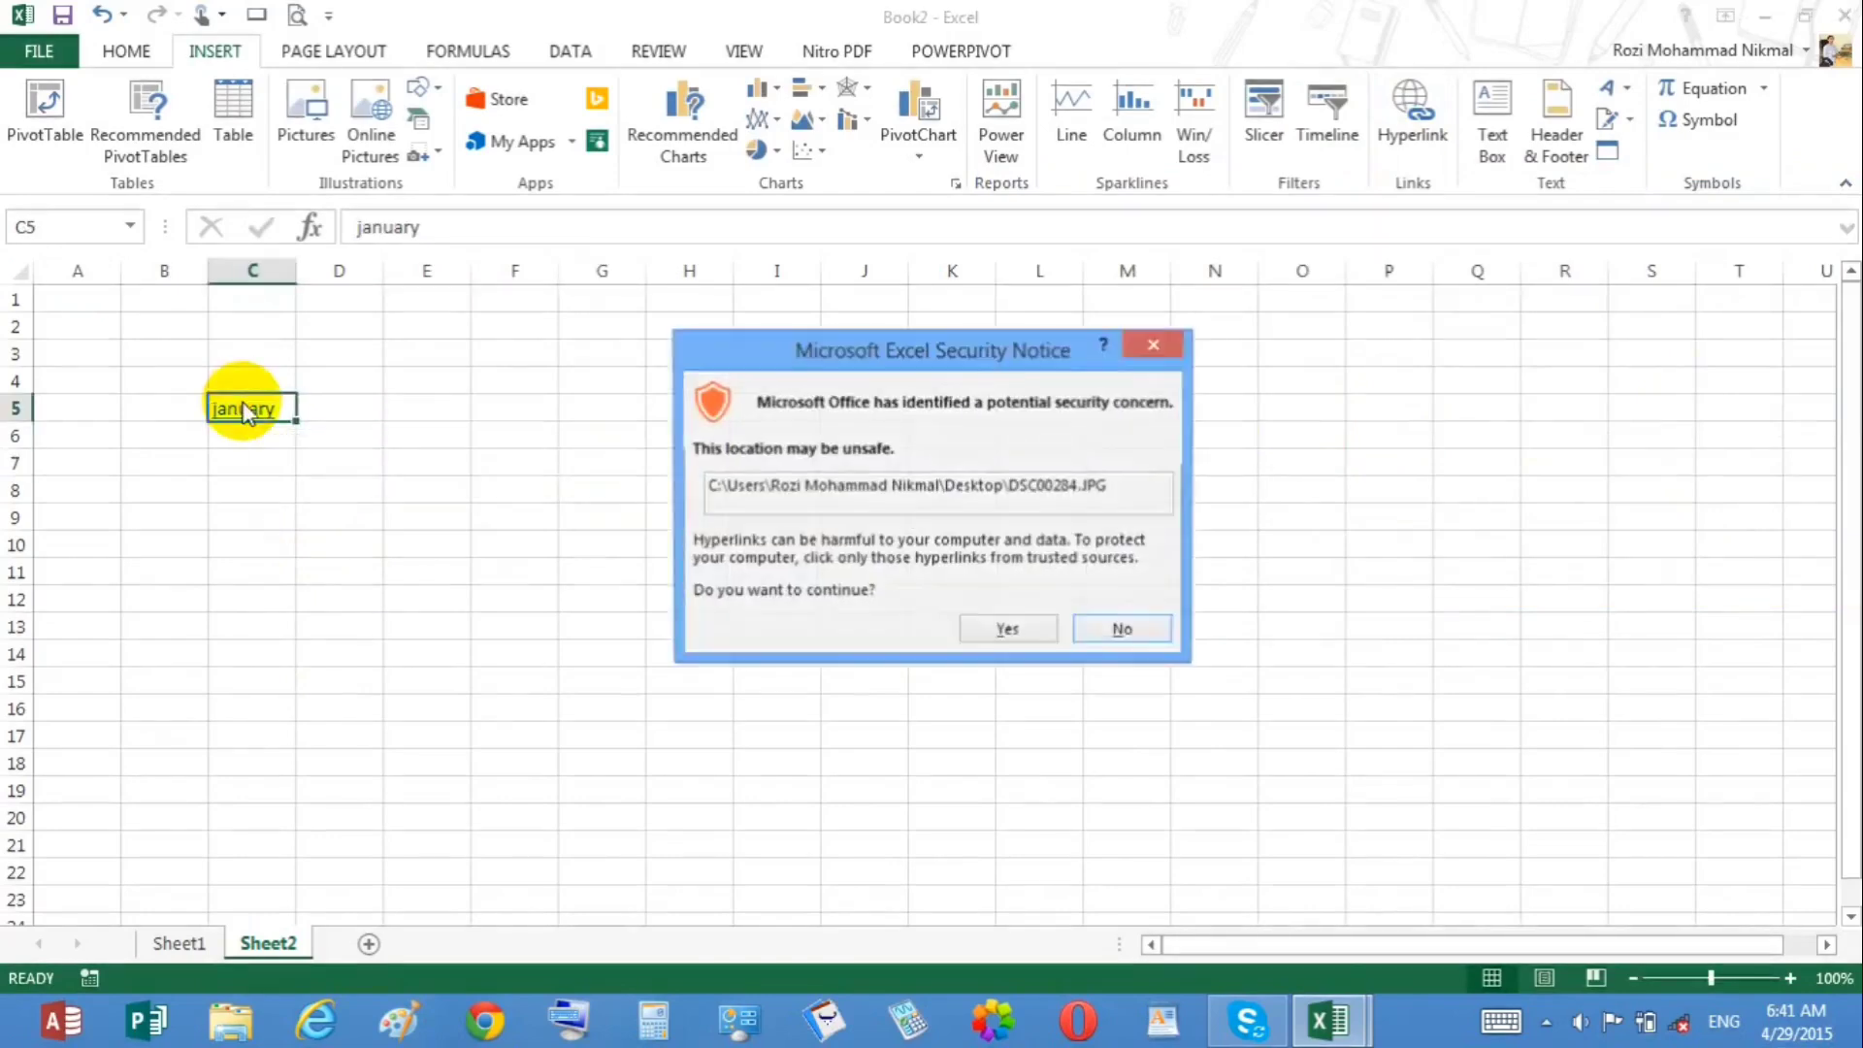
pyautogui.click(1006, 630)
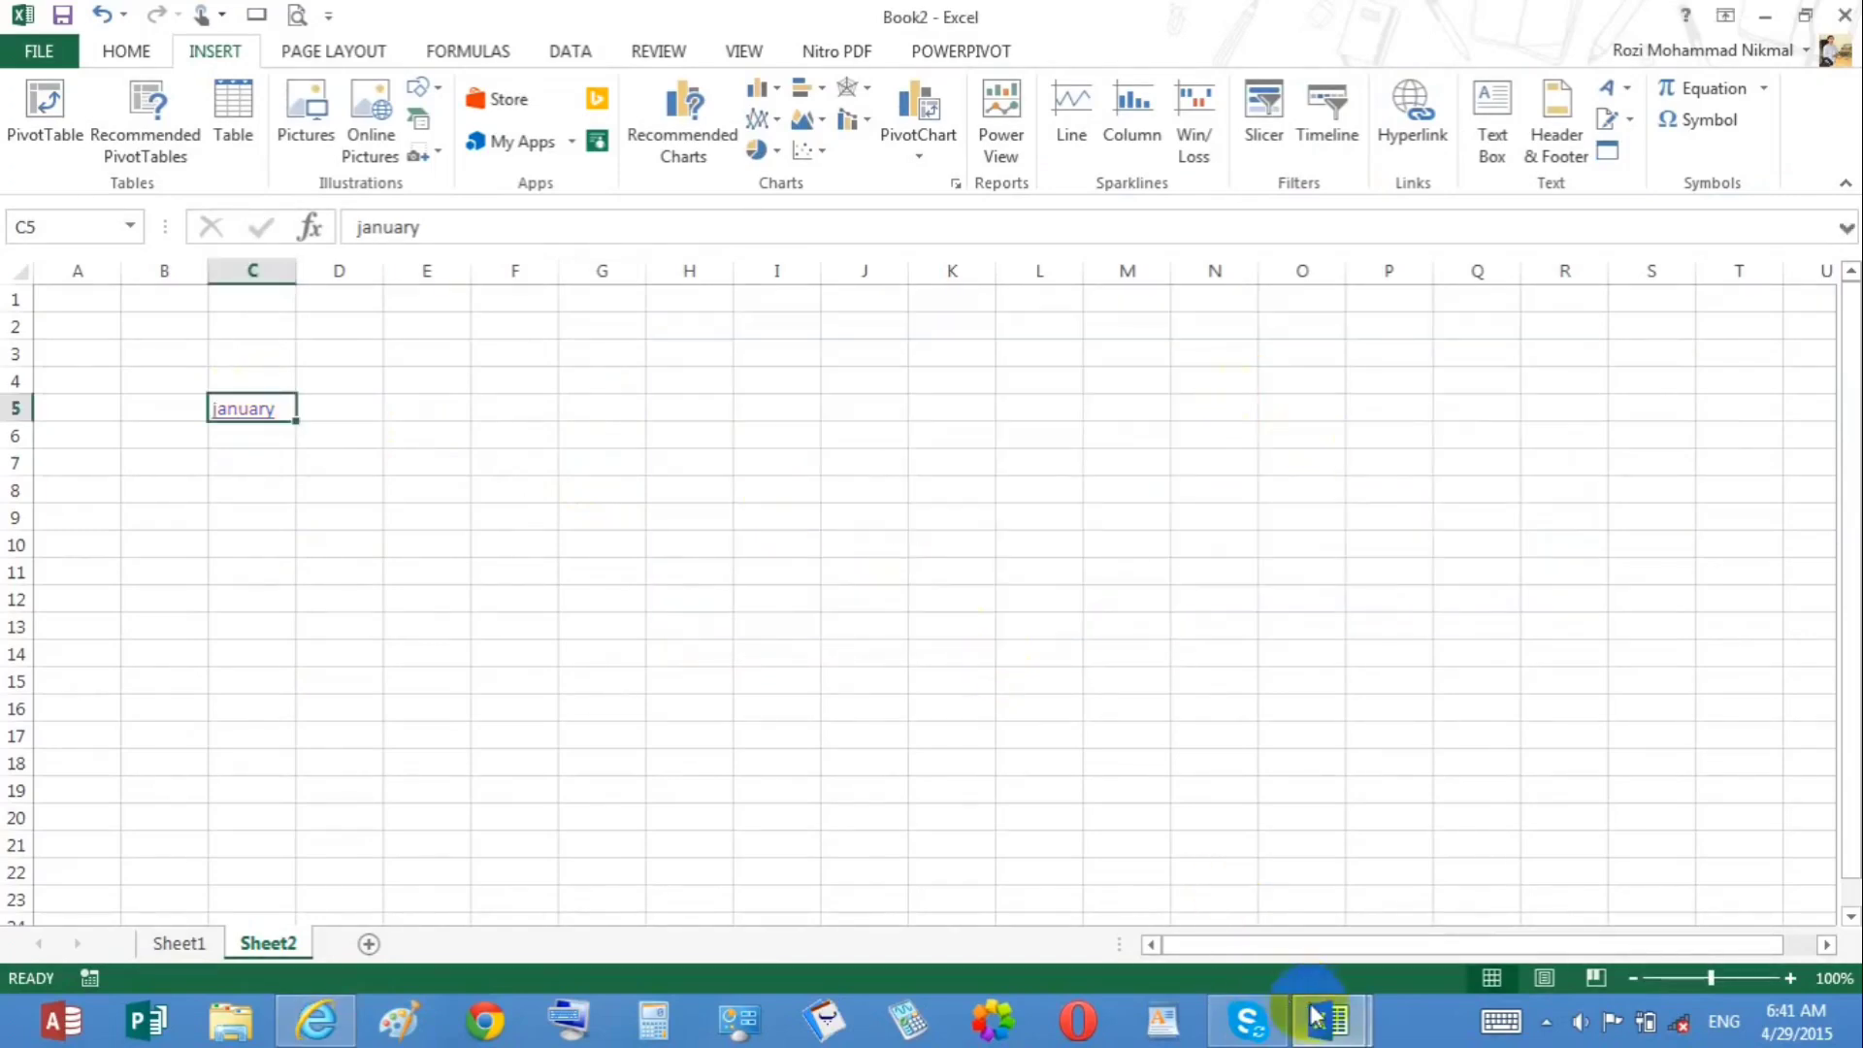
pyautogui.click(288, 1027)
pyautogui.rightClick(289, 1026)
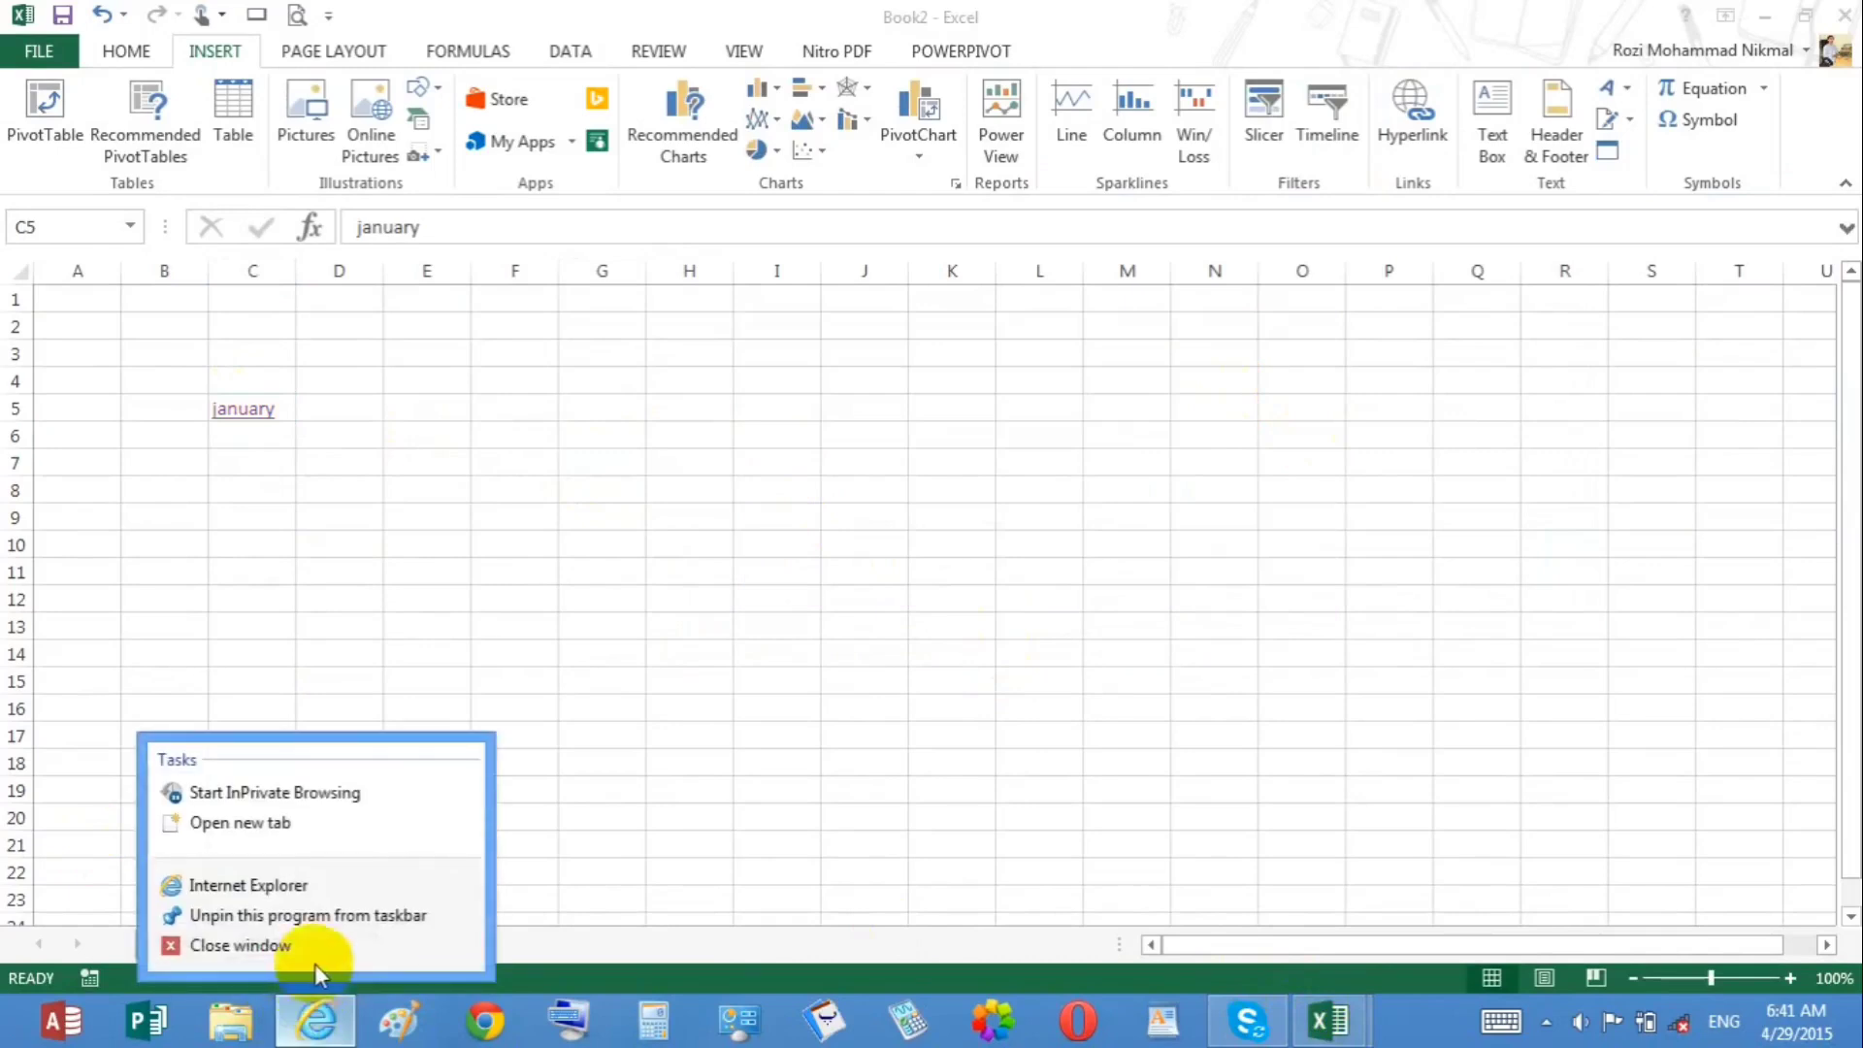
pyautogui.click(313, 946)
pyautogui.click(305, 455)
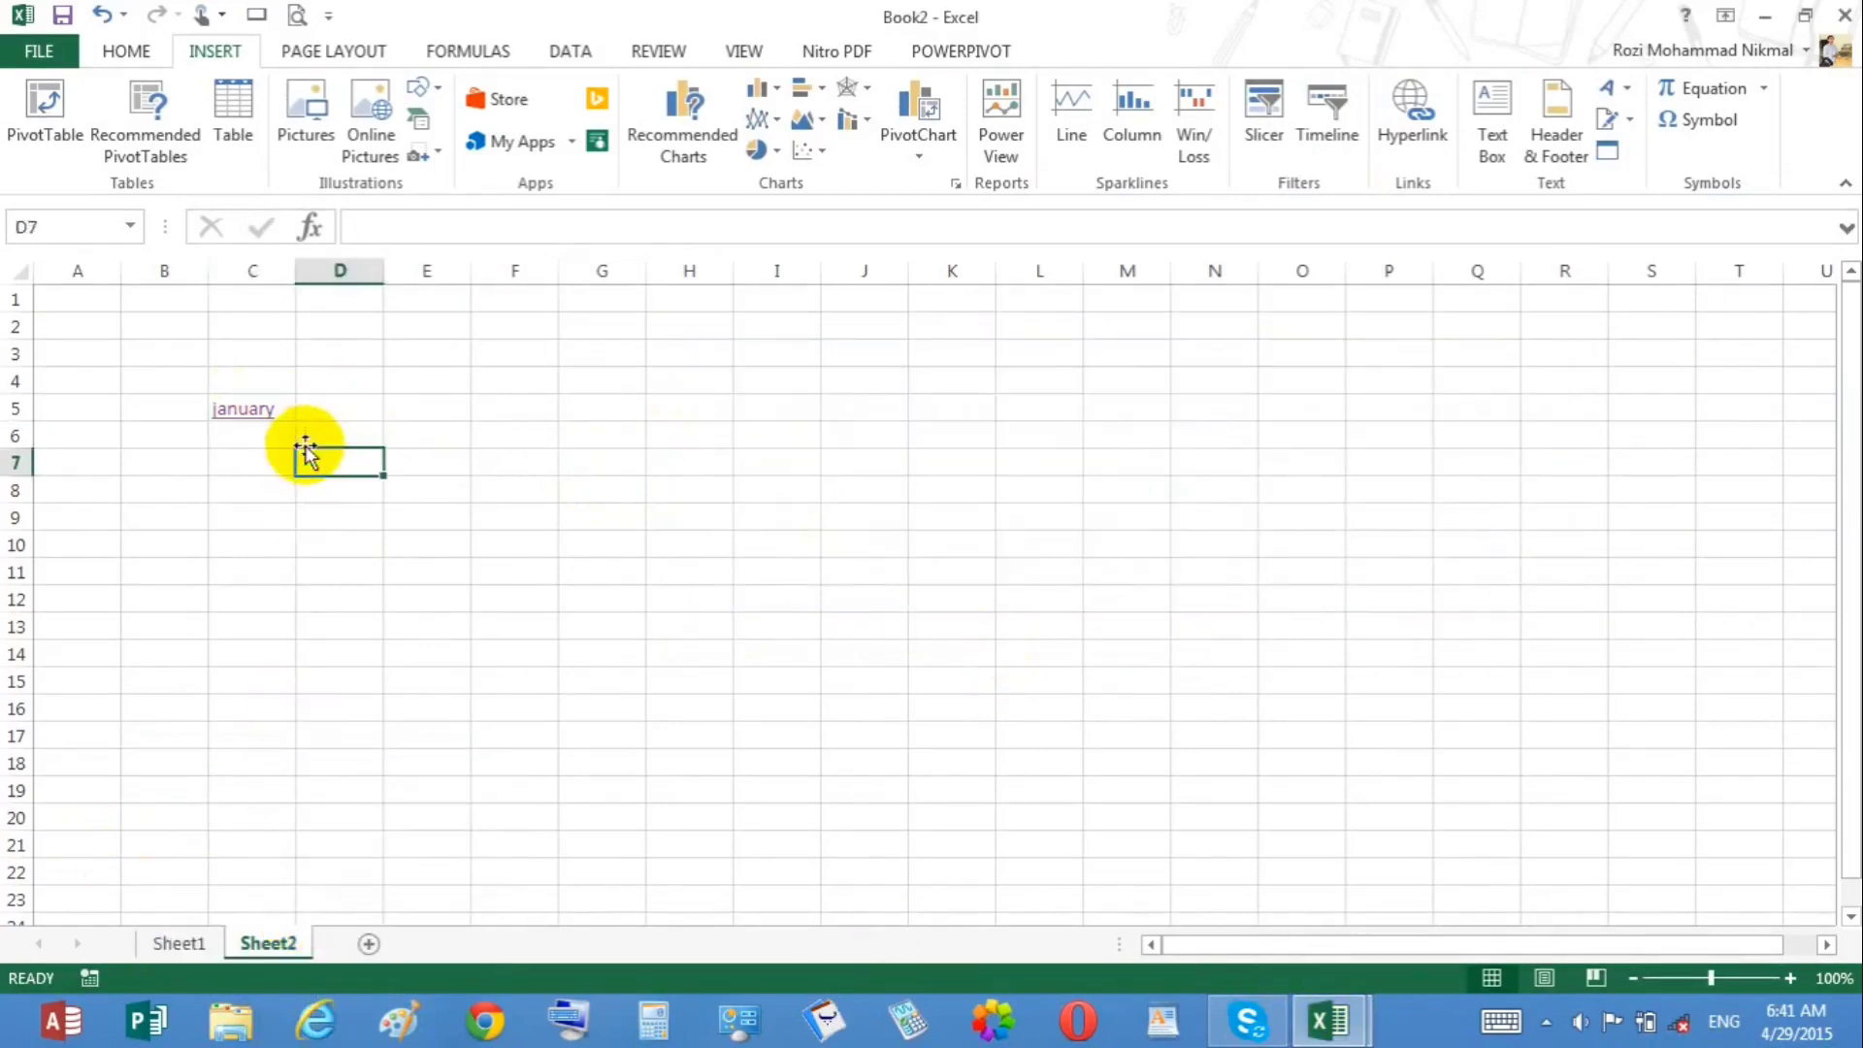
# Step: Enter may in cell C6
pyautogui.click(270, 433)
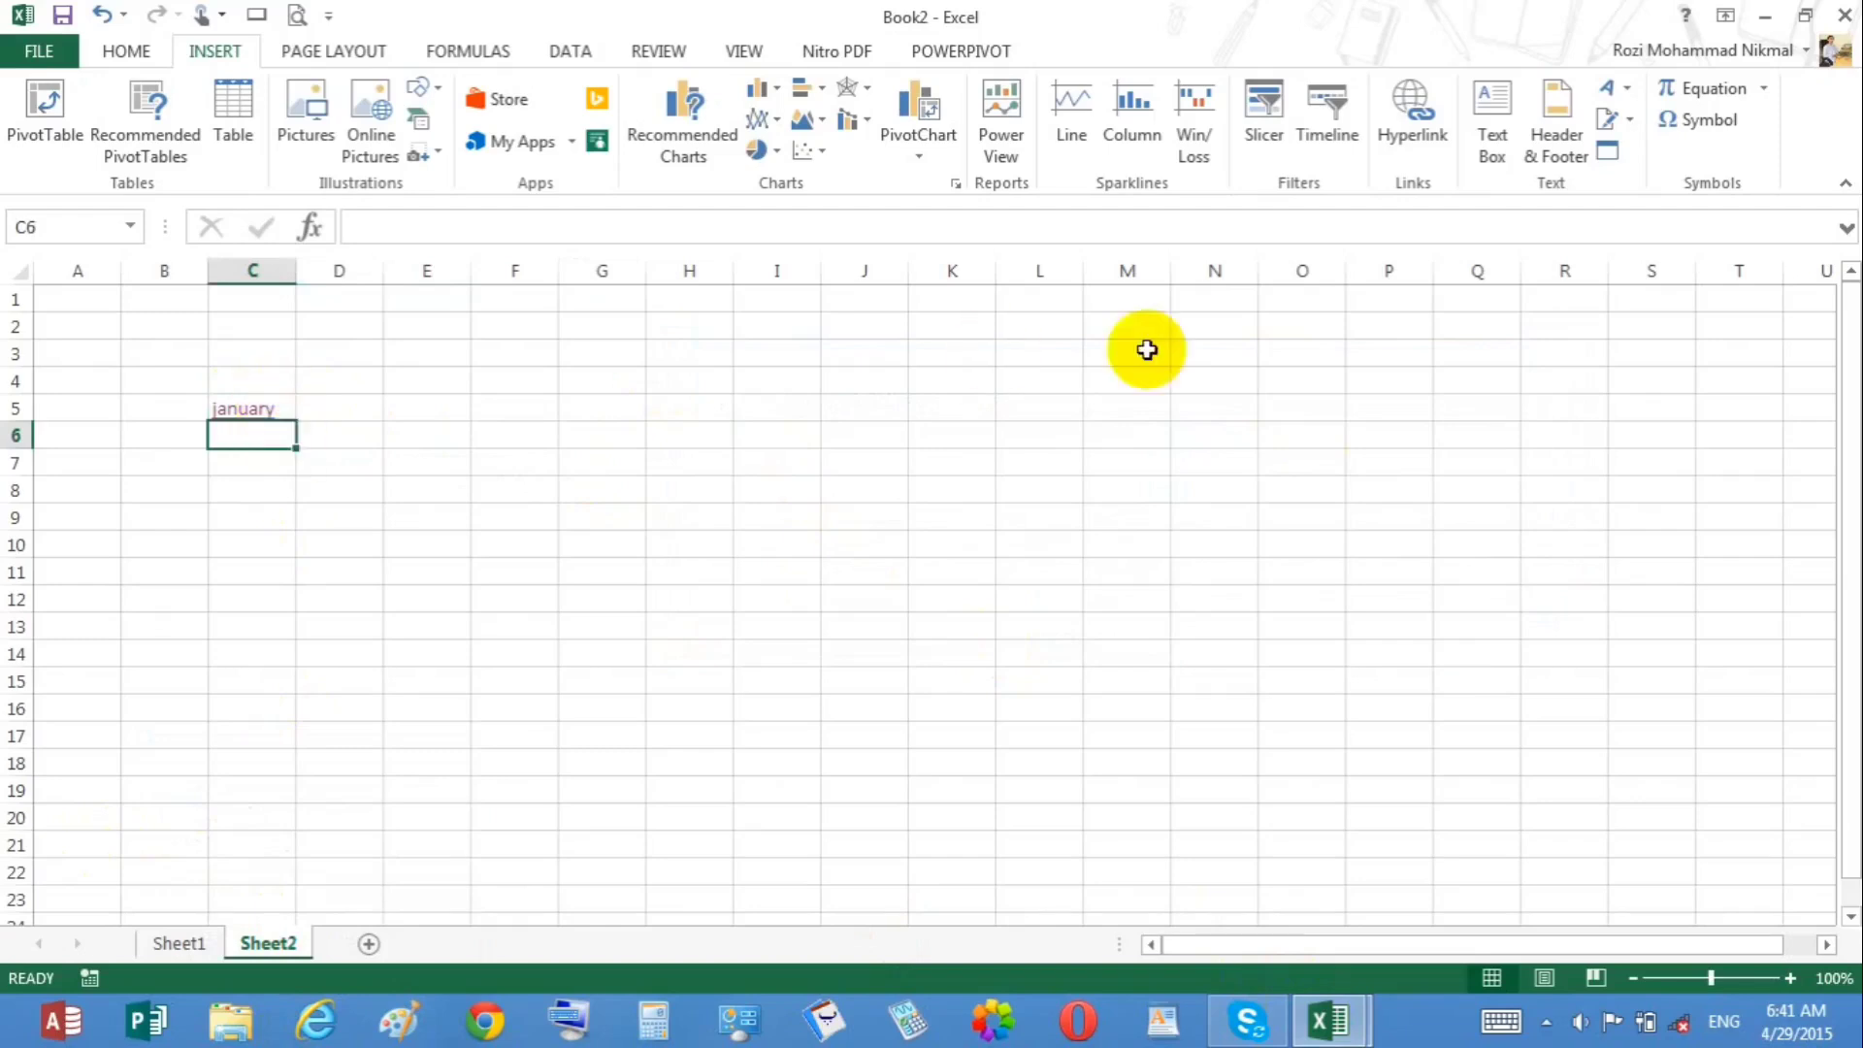
pyautogui.write('may')
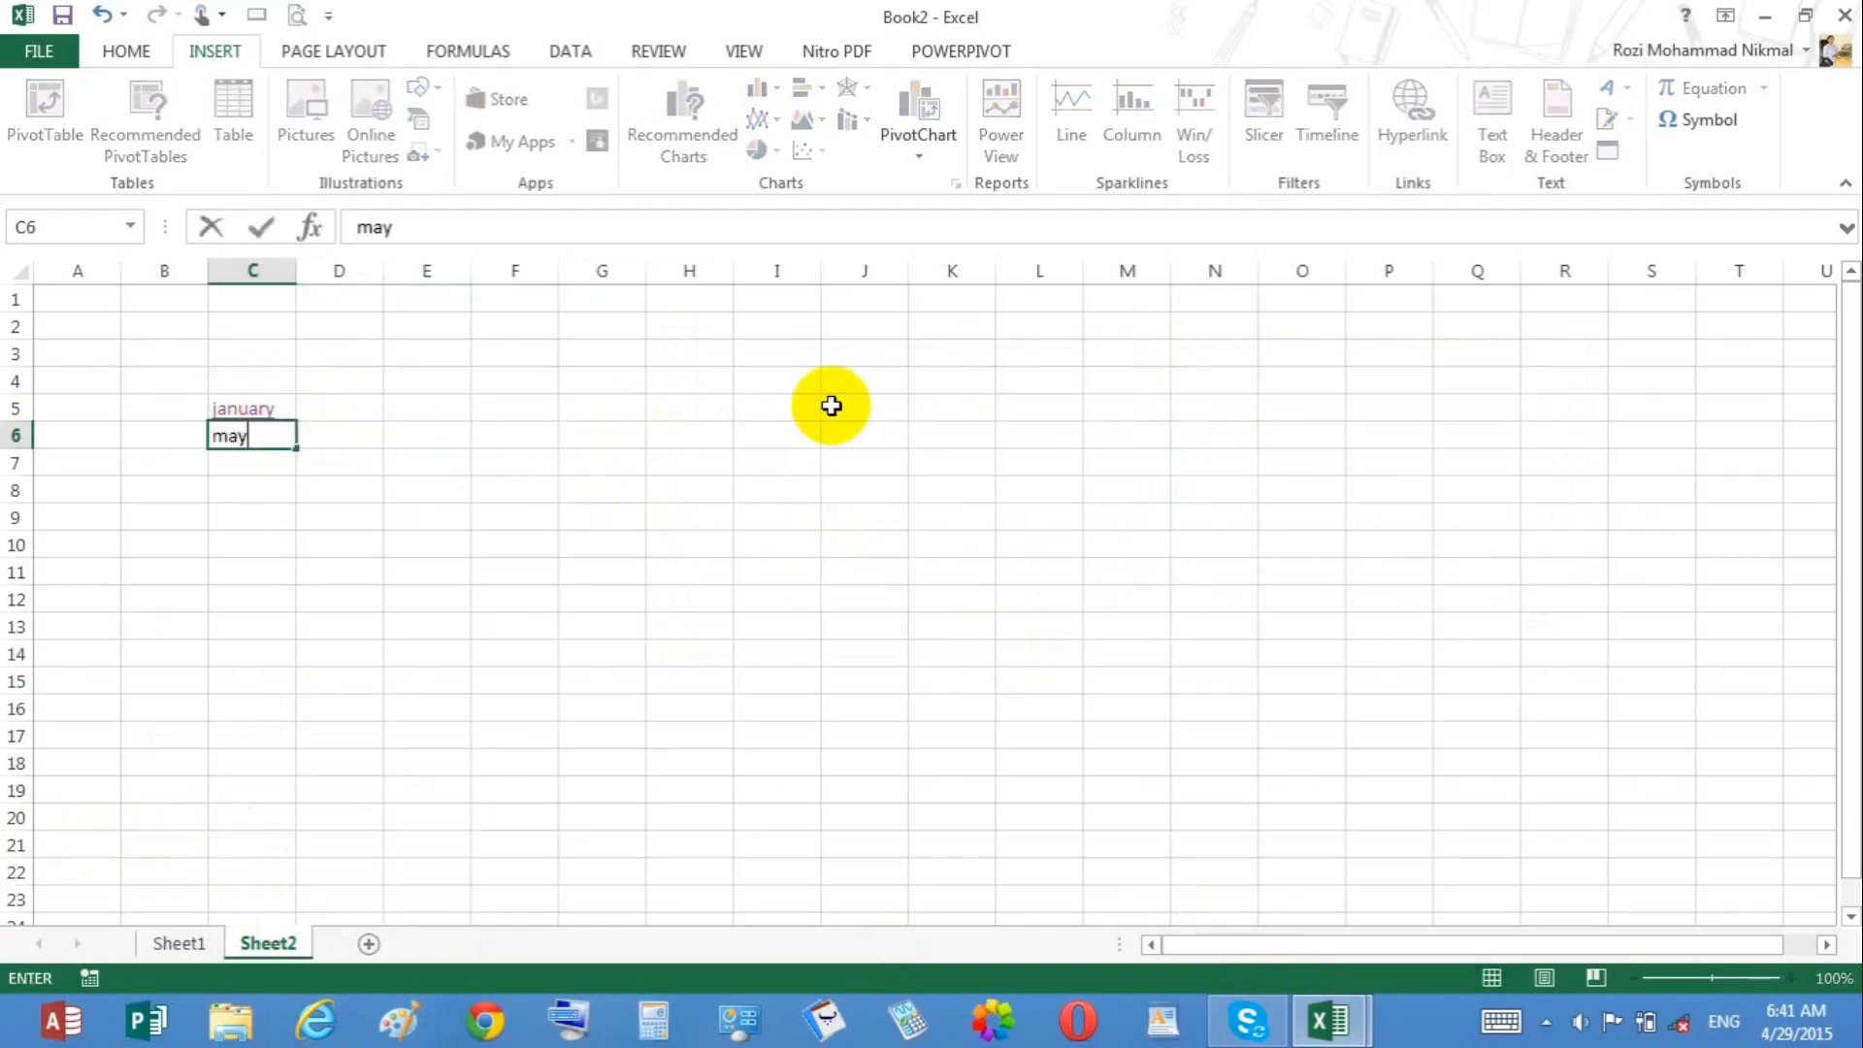
pyautogui.press('Return')
# Step: Hyperlink the may cell to the Desktop workbook Cards Regular Record for printing (Autosaved).xlsx
pyautogui.click(253, 428)
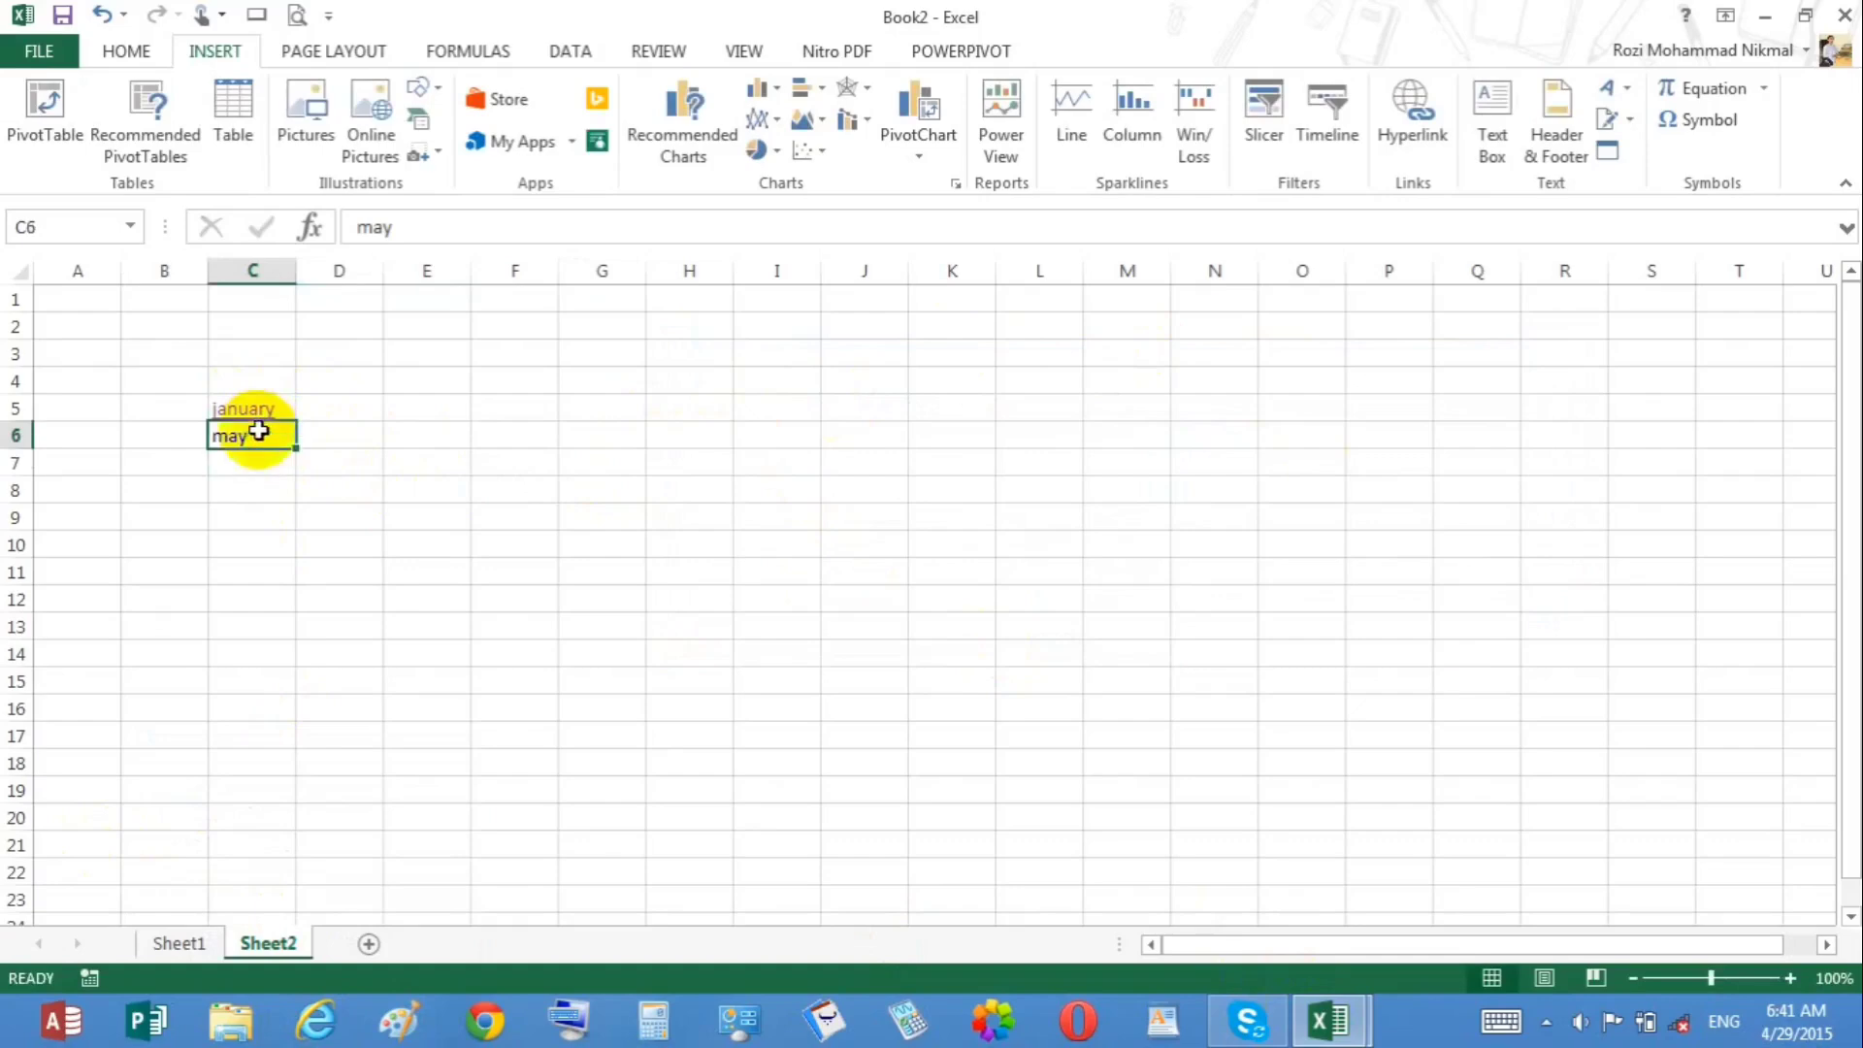
pyautogui.click(1418, 136)
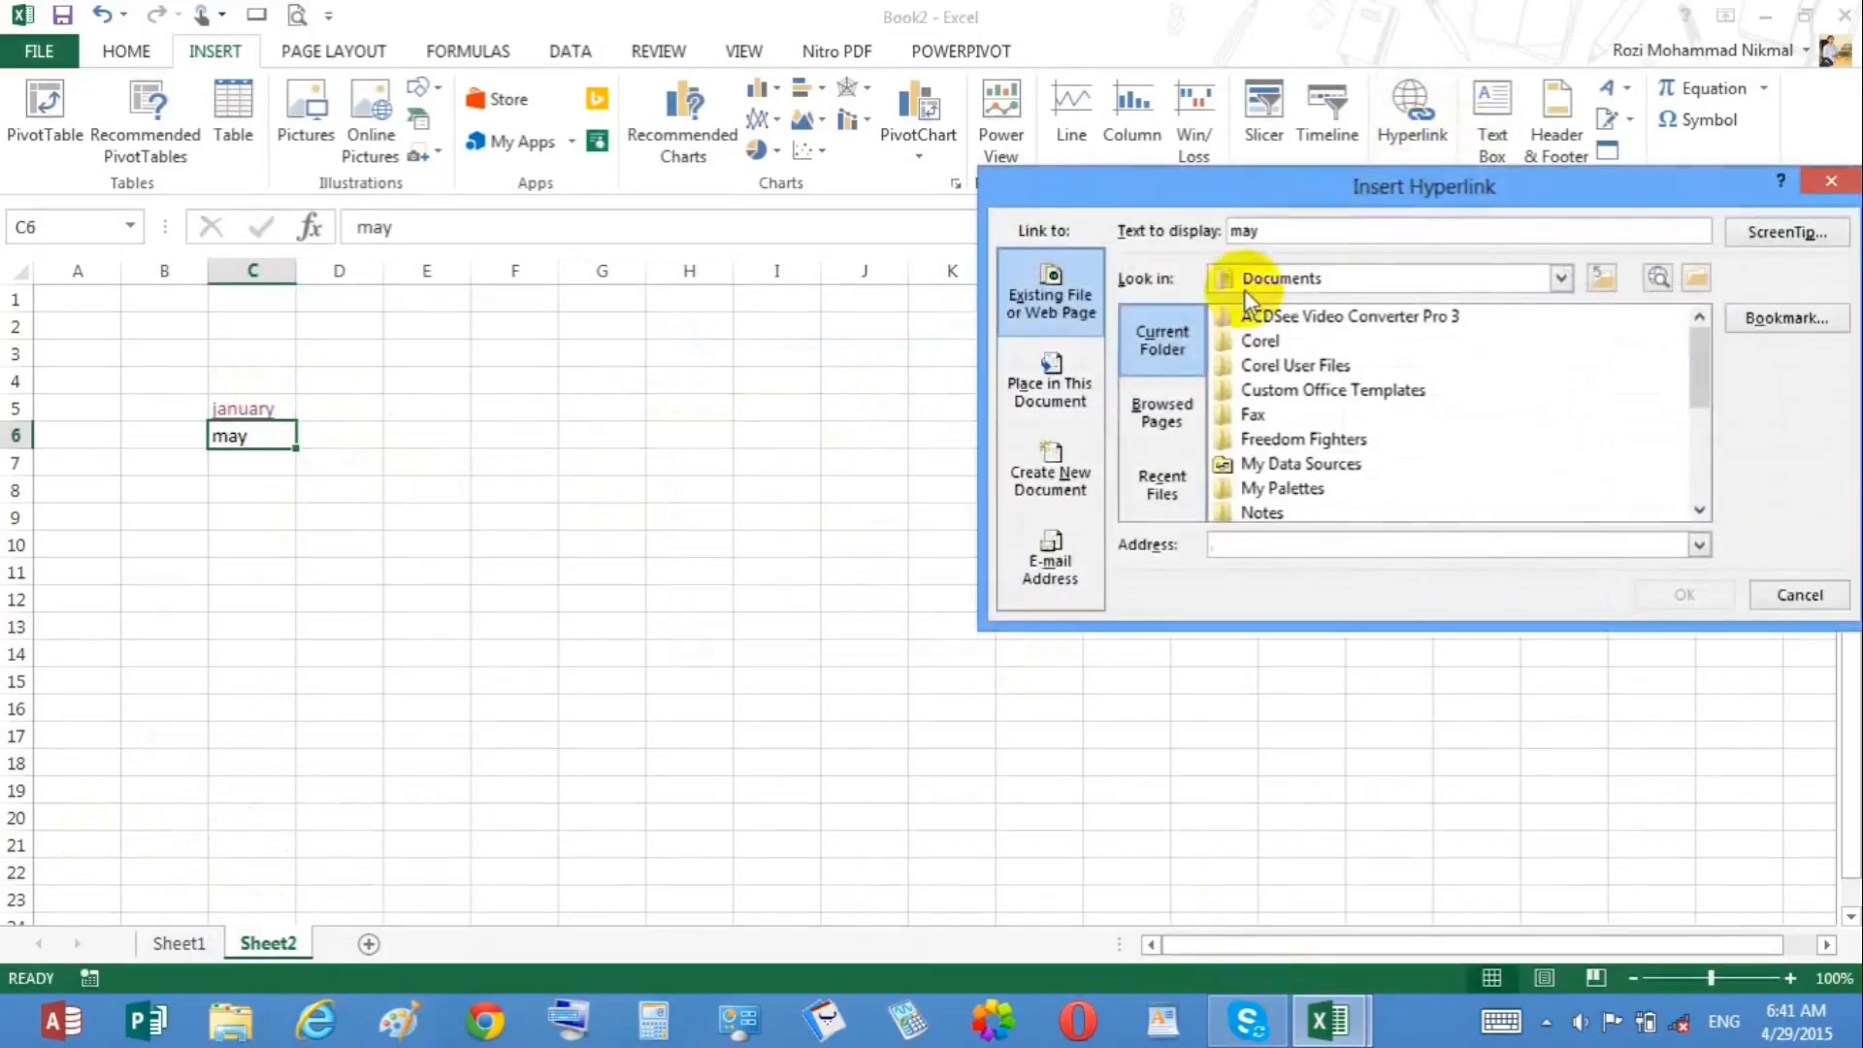
pyautogui.click(1561, 279)
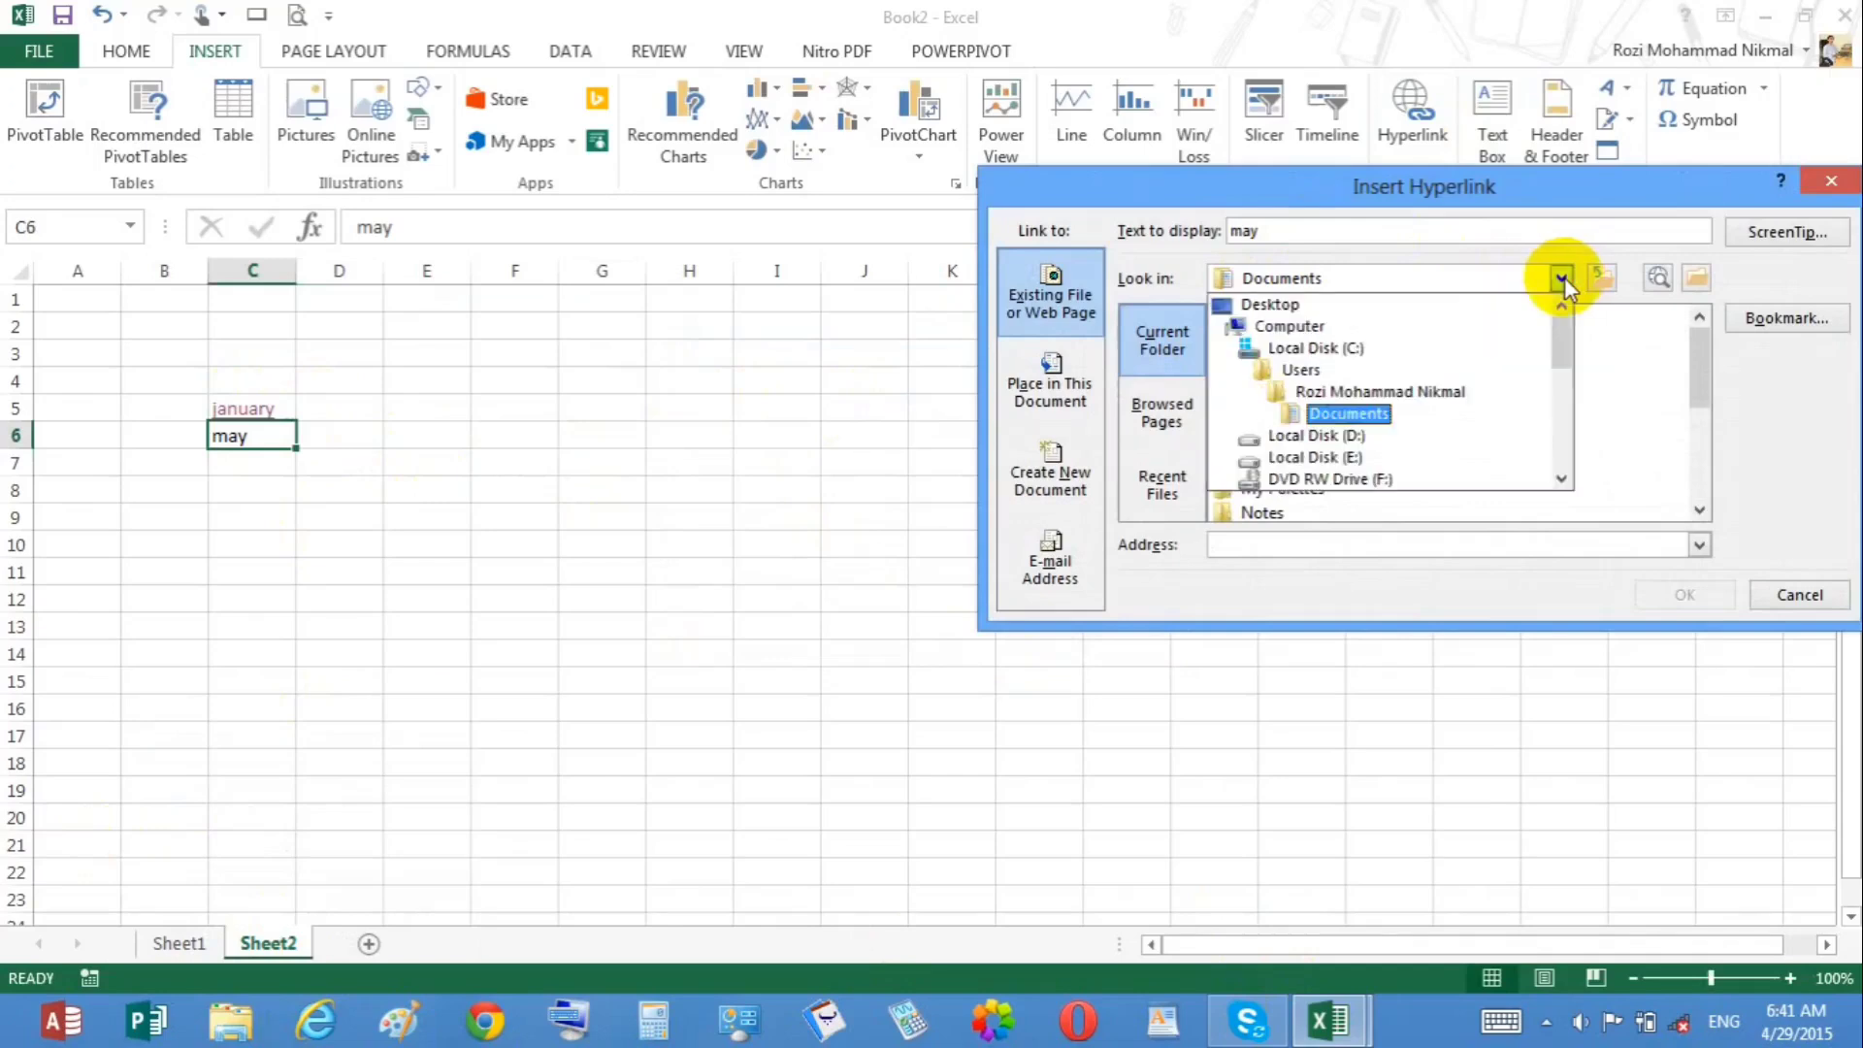
pyautogui.click(1427, 304)
pyautogui.moveTo(1694, 344); pyautogui.dragTo(1690, 388)
pyautogui.click(1488, 442)
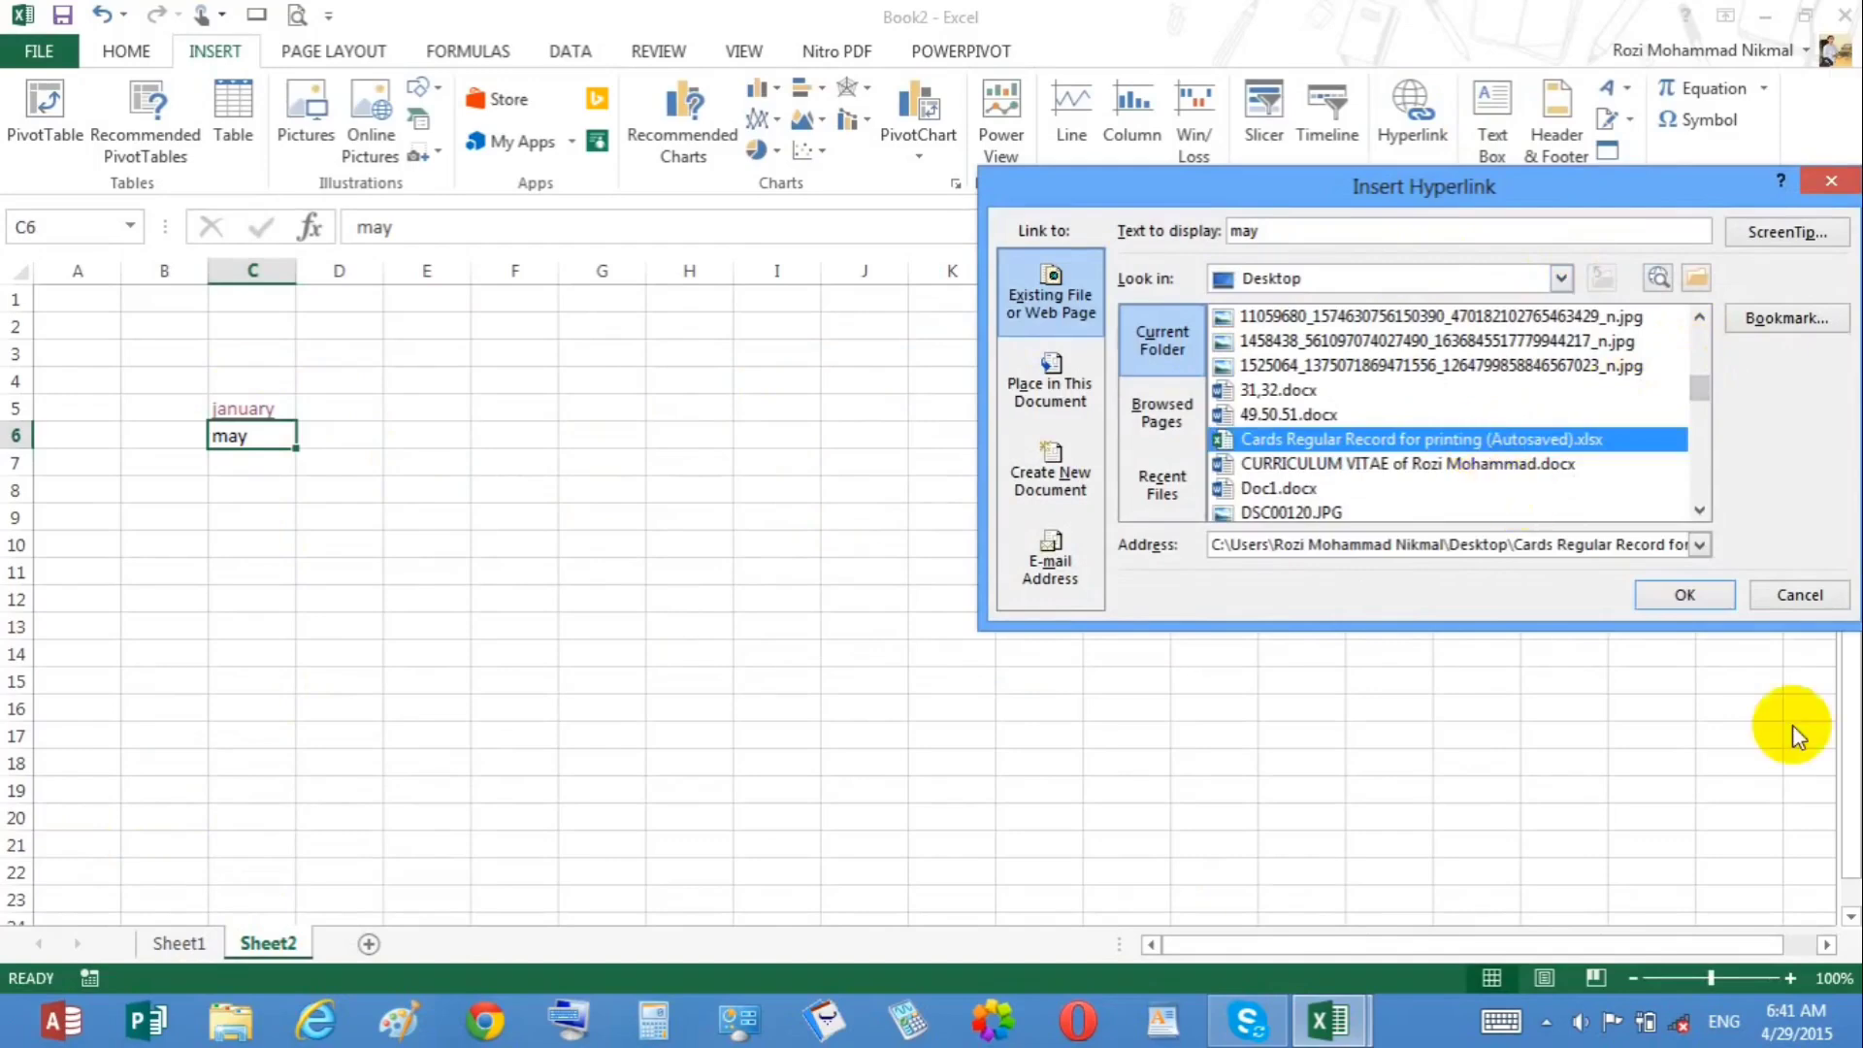
pyautogui.click(1685, 595)
pyautogui.click(561, 441)
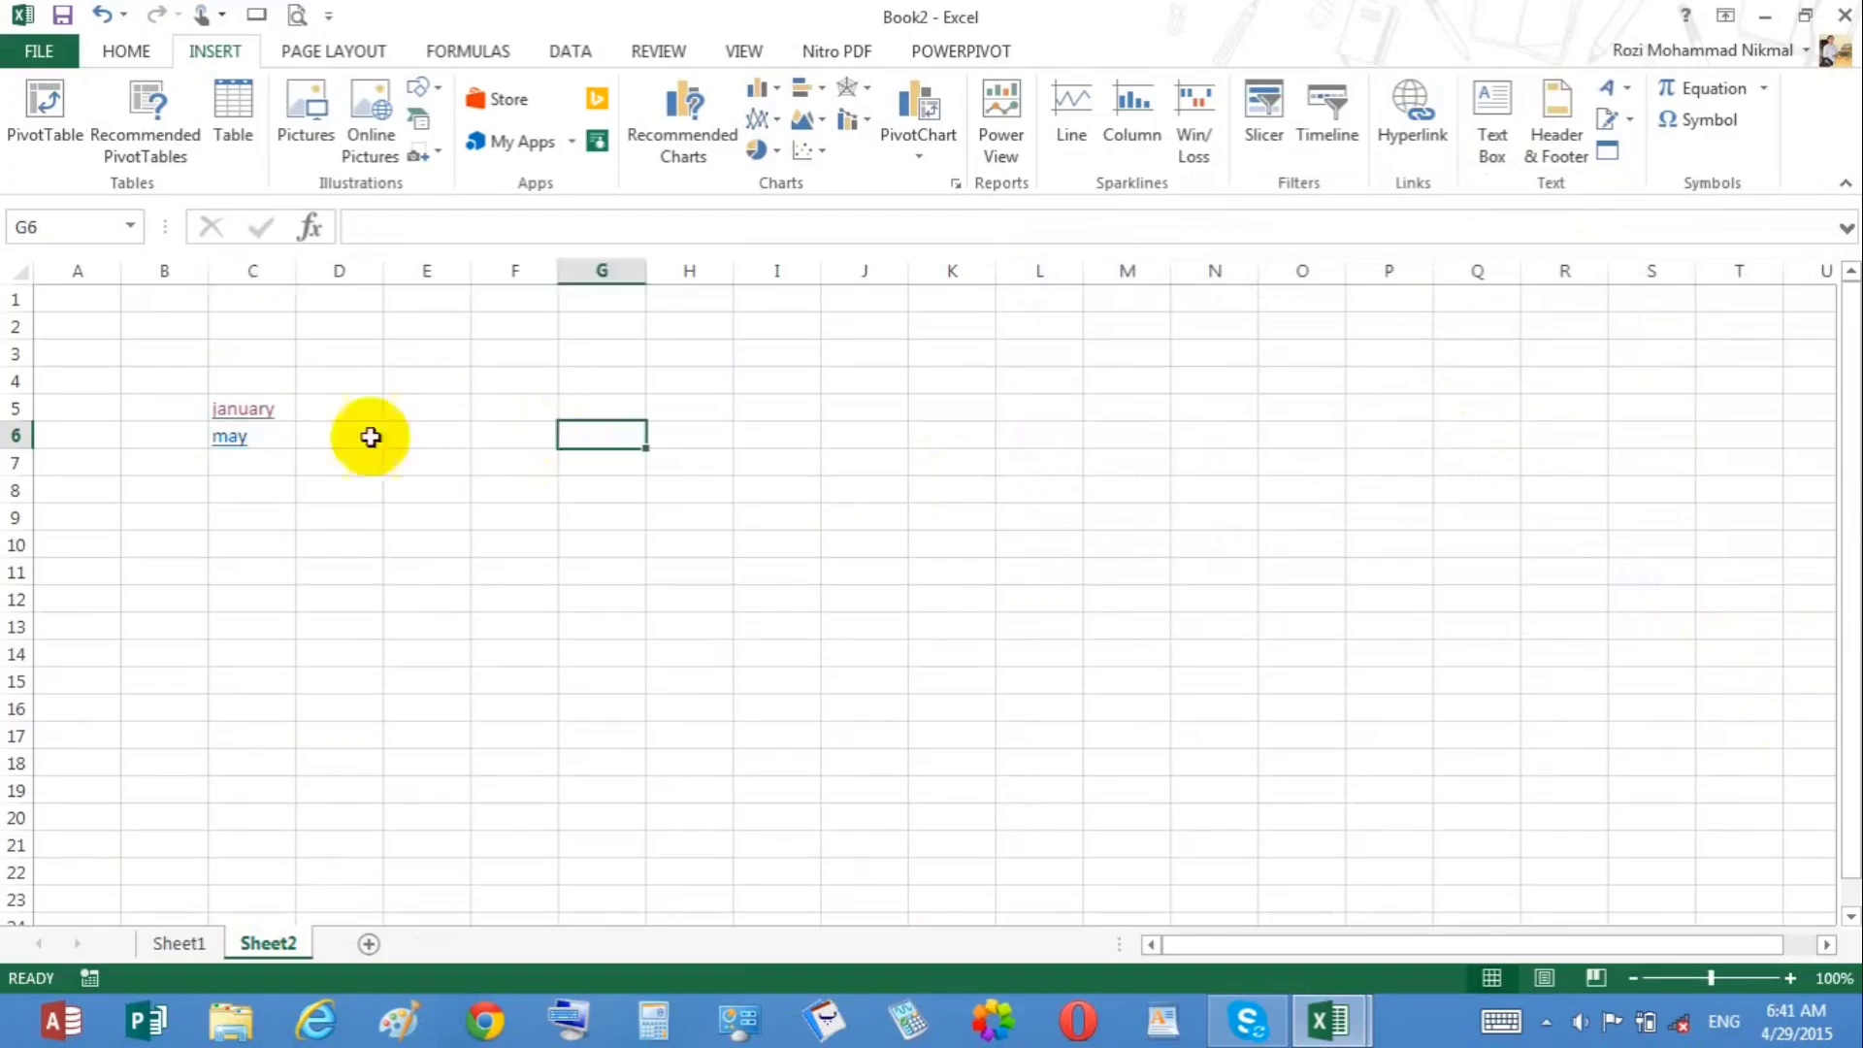
# Step: Follow the may hyperlink to open the linked workbook, then close that workbook
pyautogui.click(229, 448)
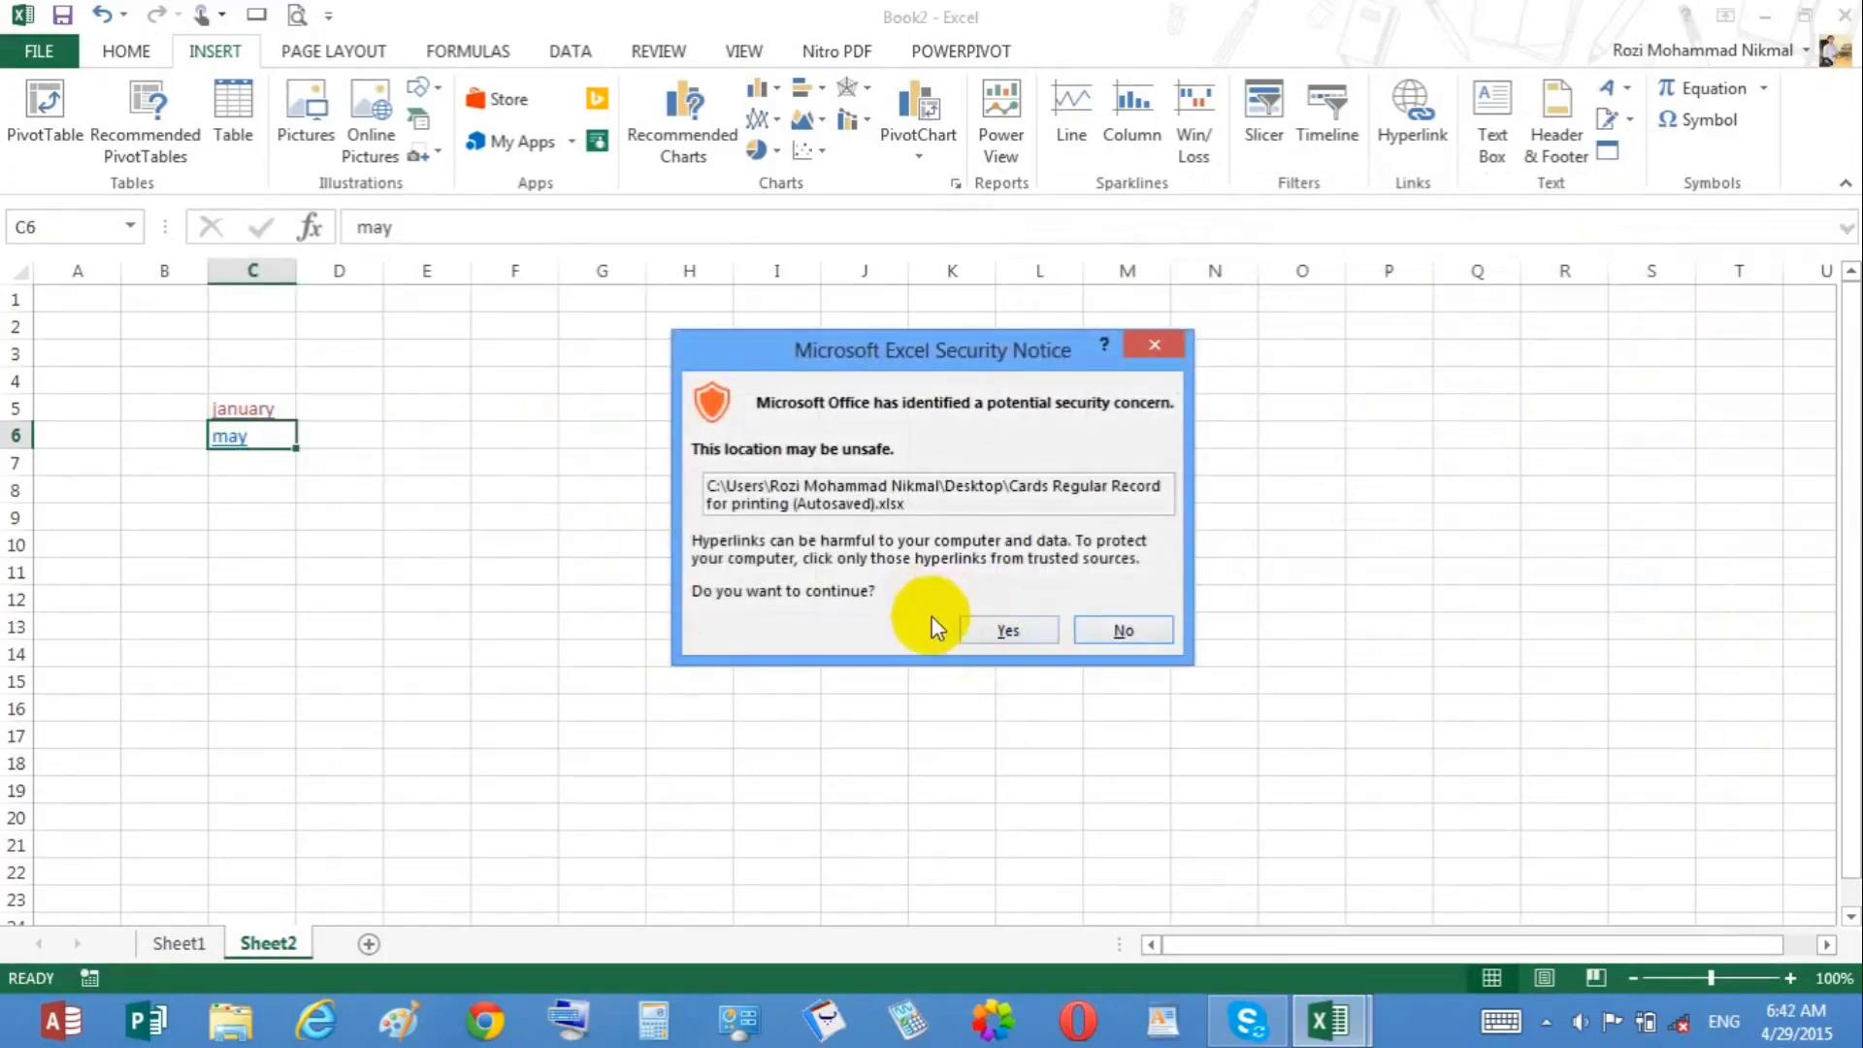
pyautogui.click(1003, 633)
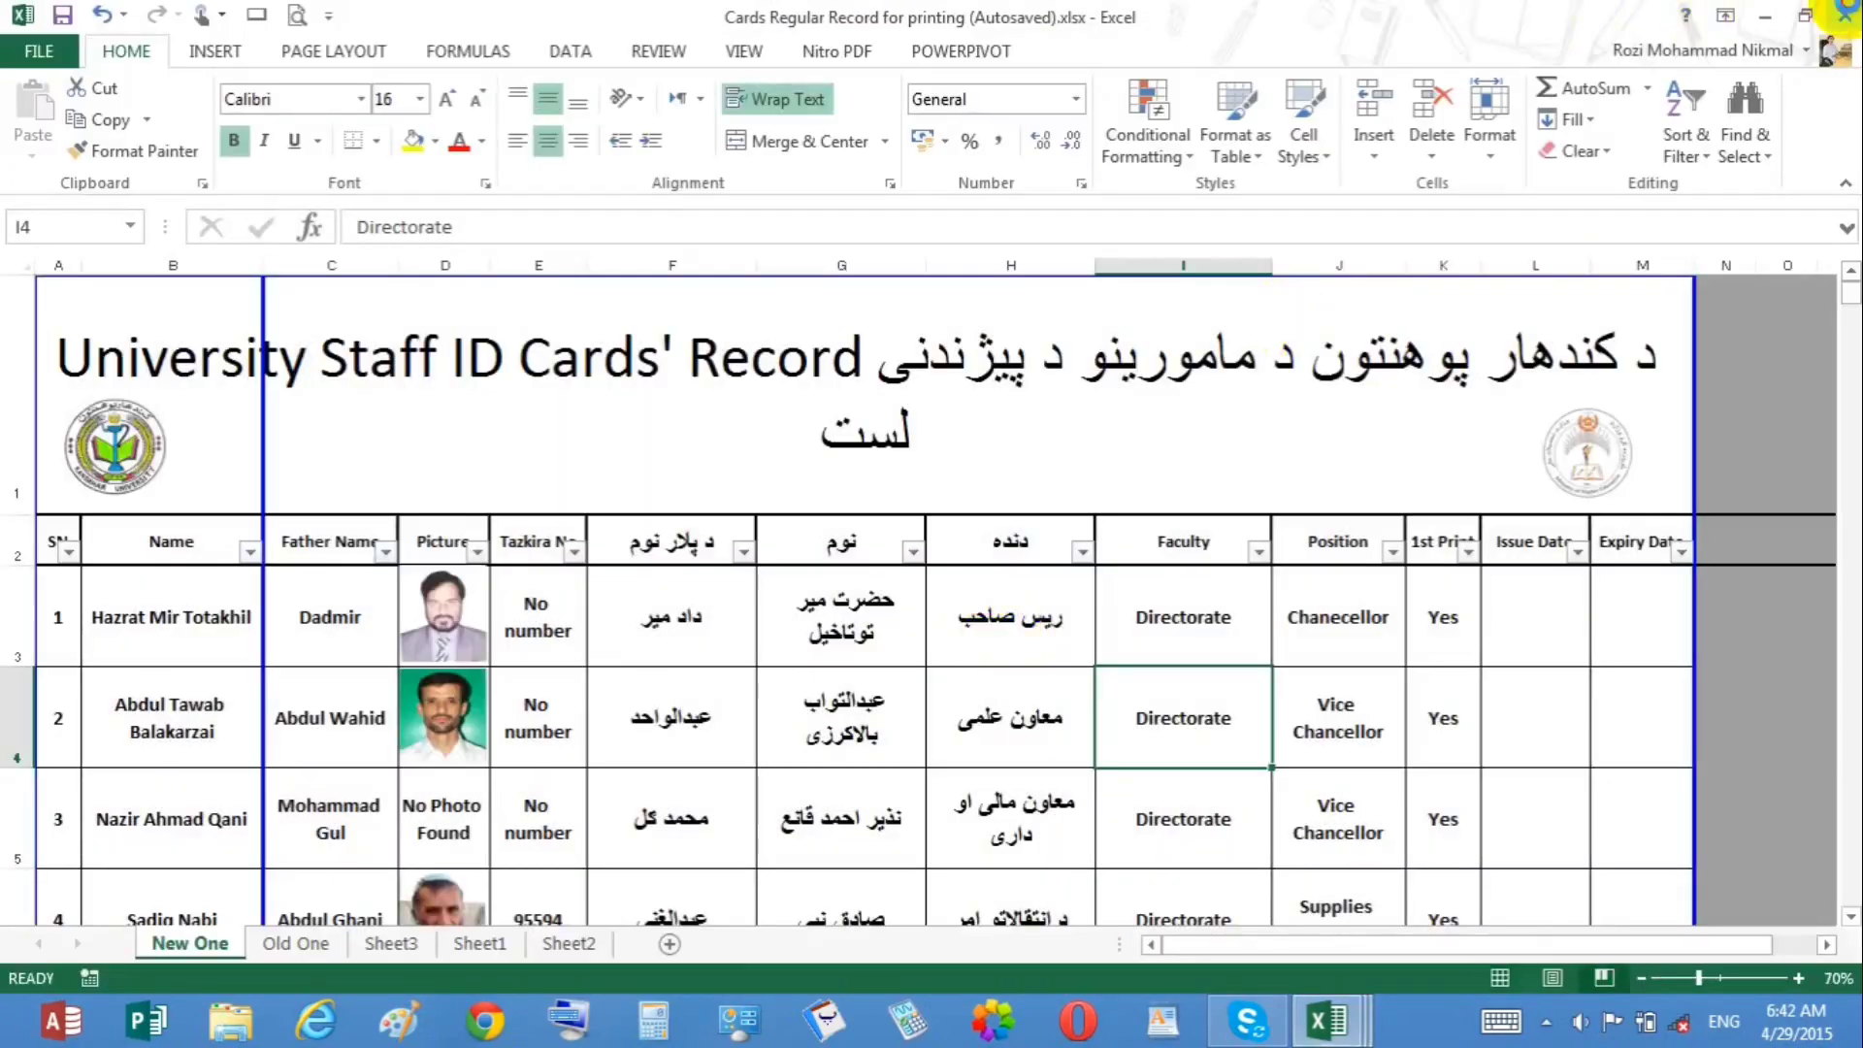
pyautogui.click(1845, 13)
pyautogui.click(918, 547)
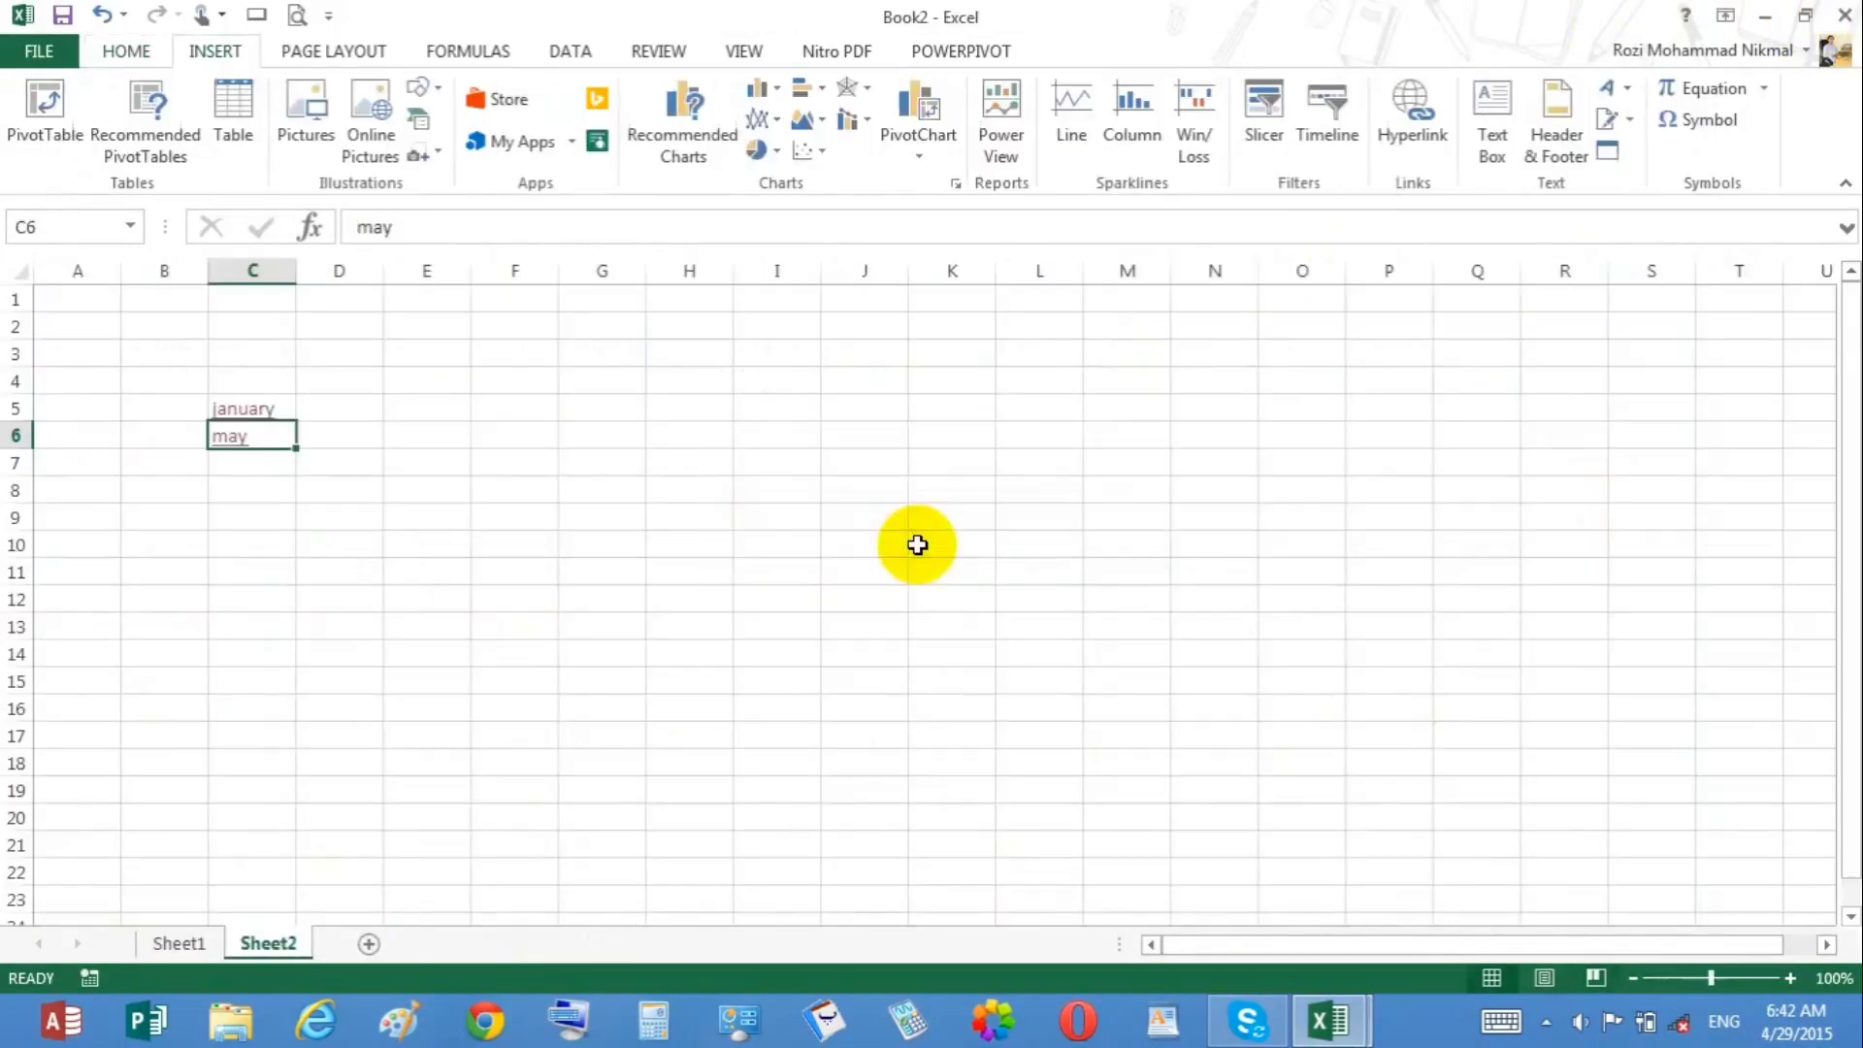
pyautogui.click(351, 381)
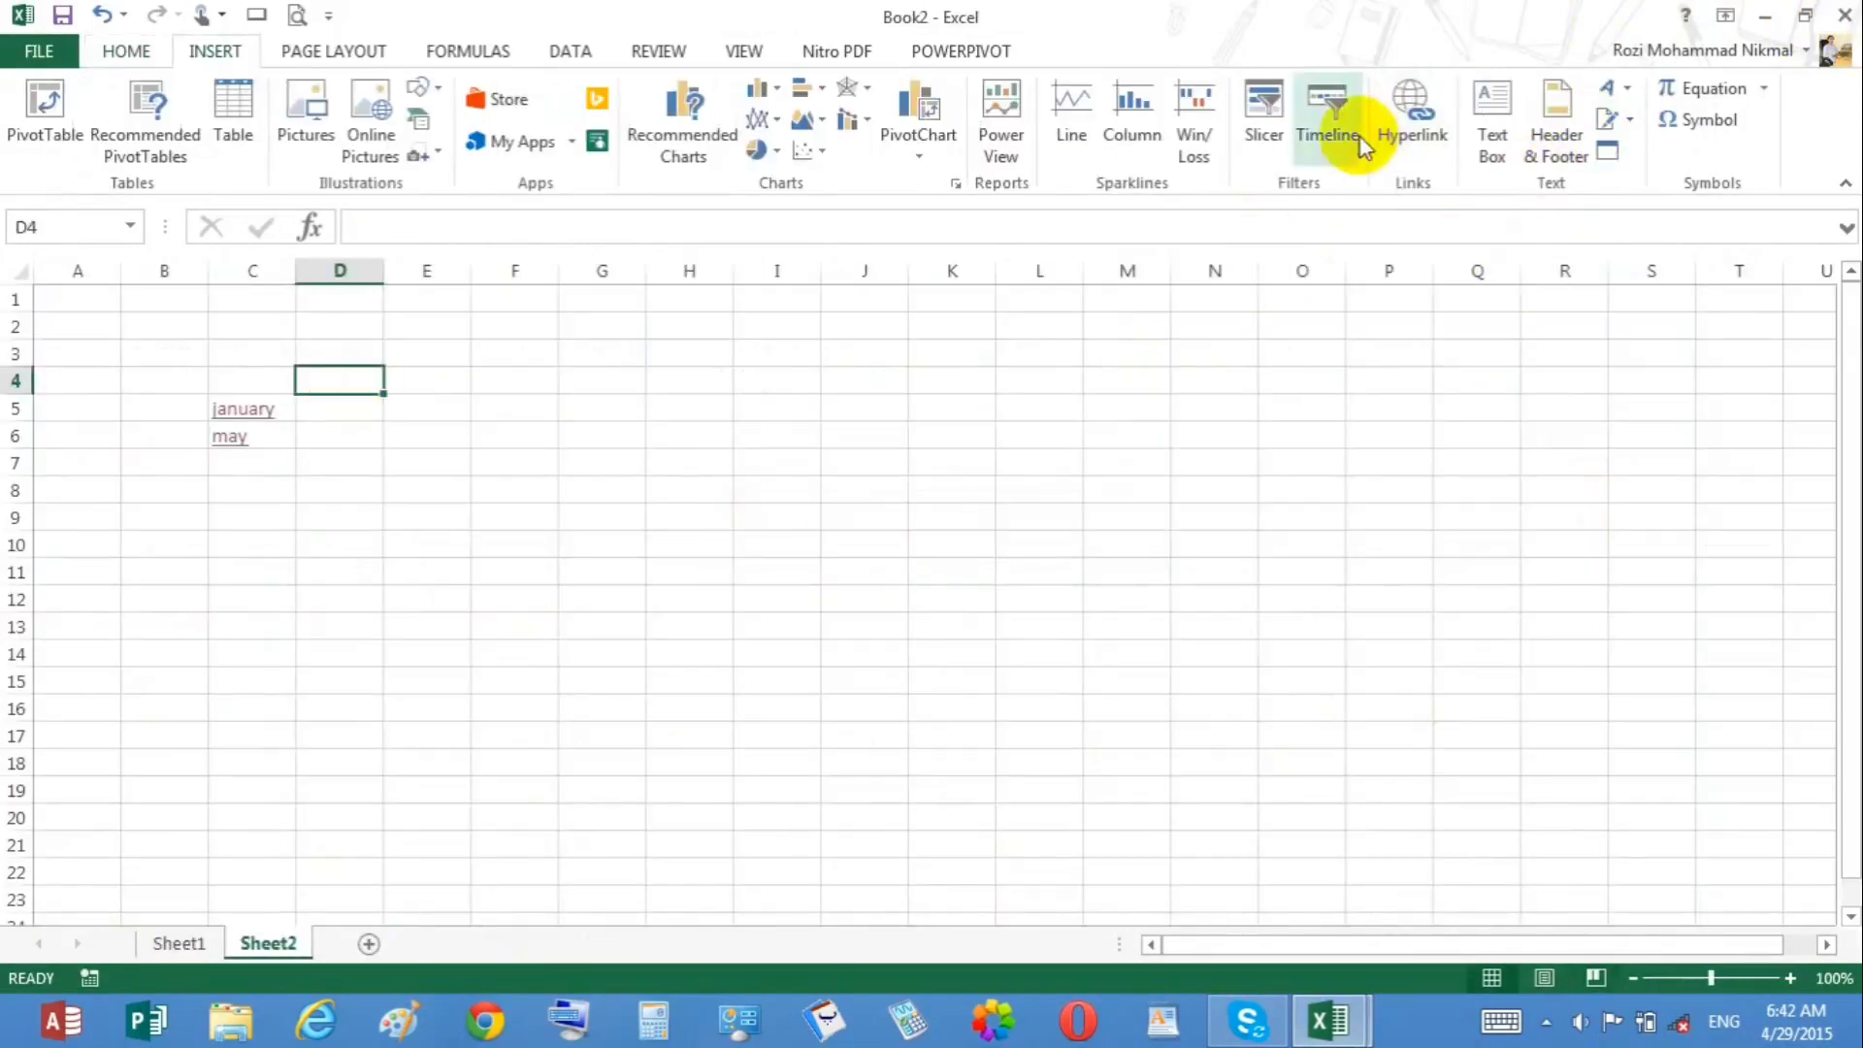
pyautogui.click(325, 411)
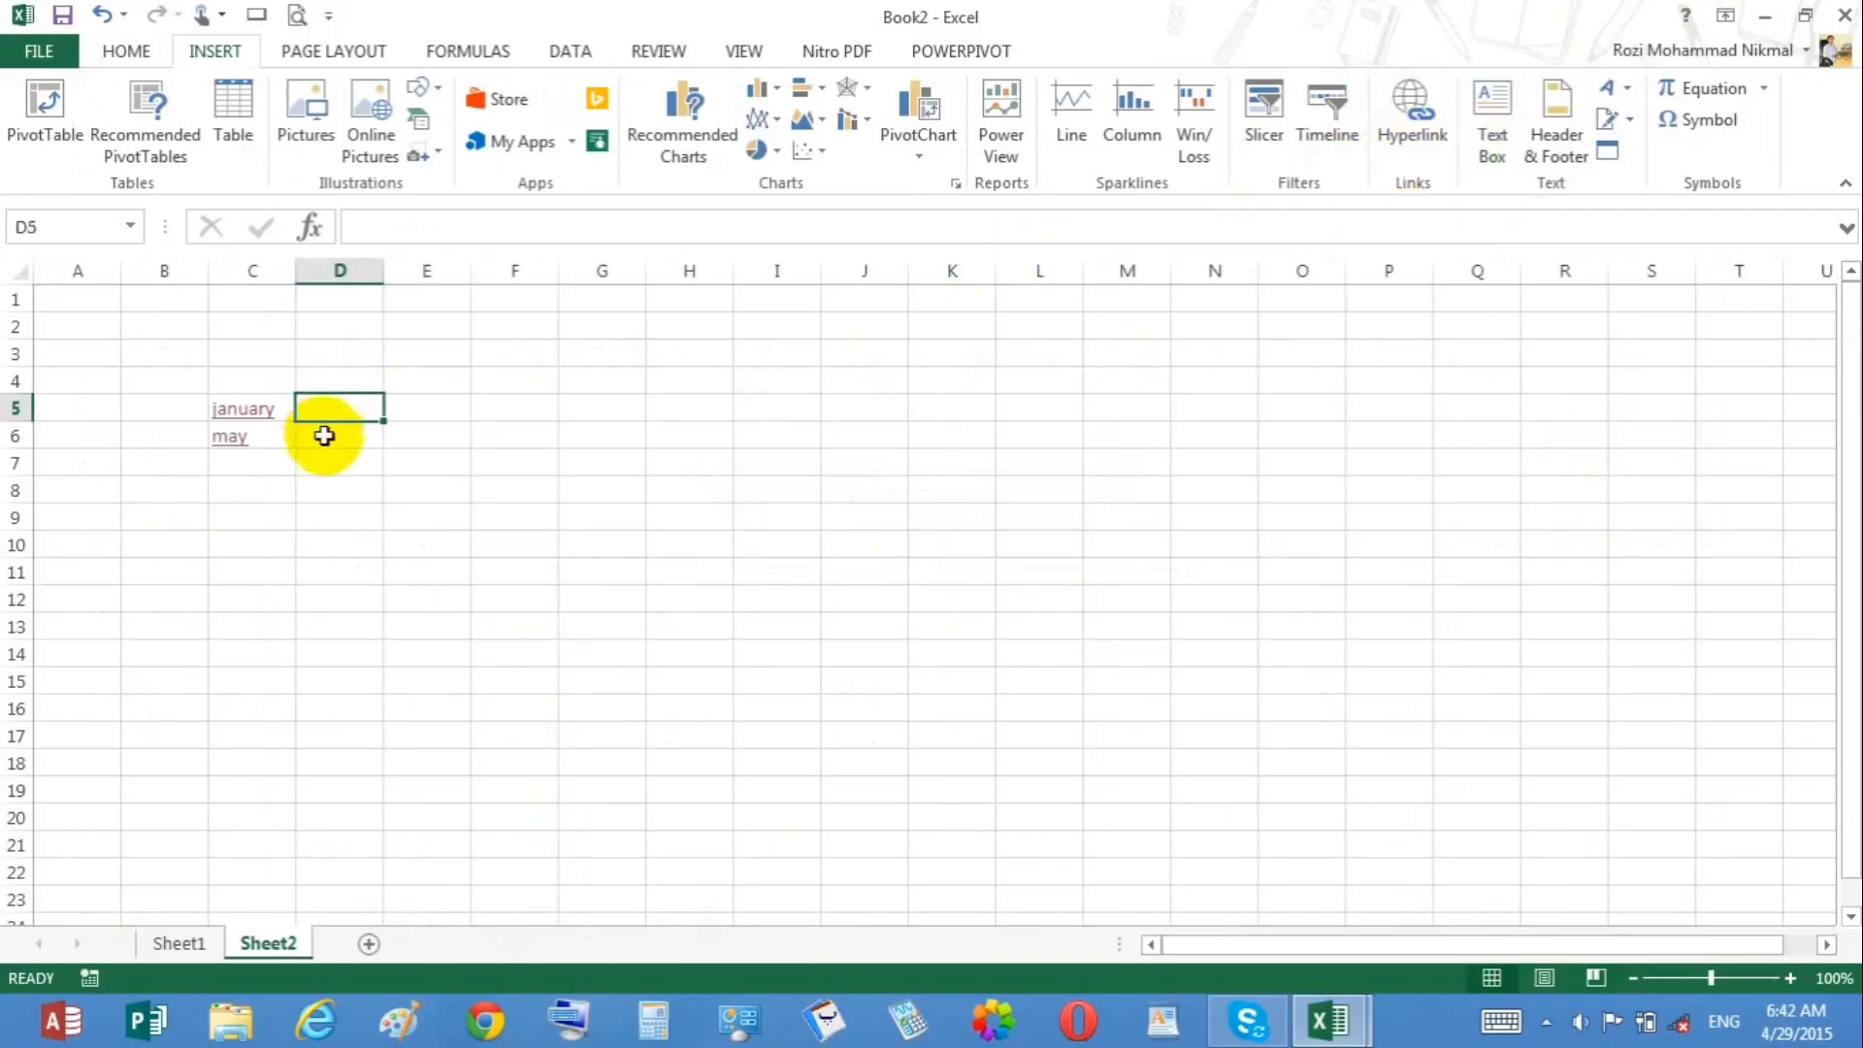
pyautogui.click(281, 463)
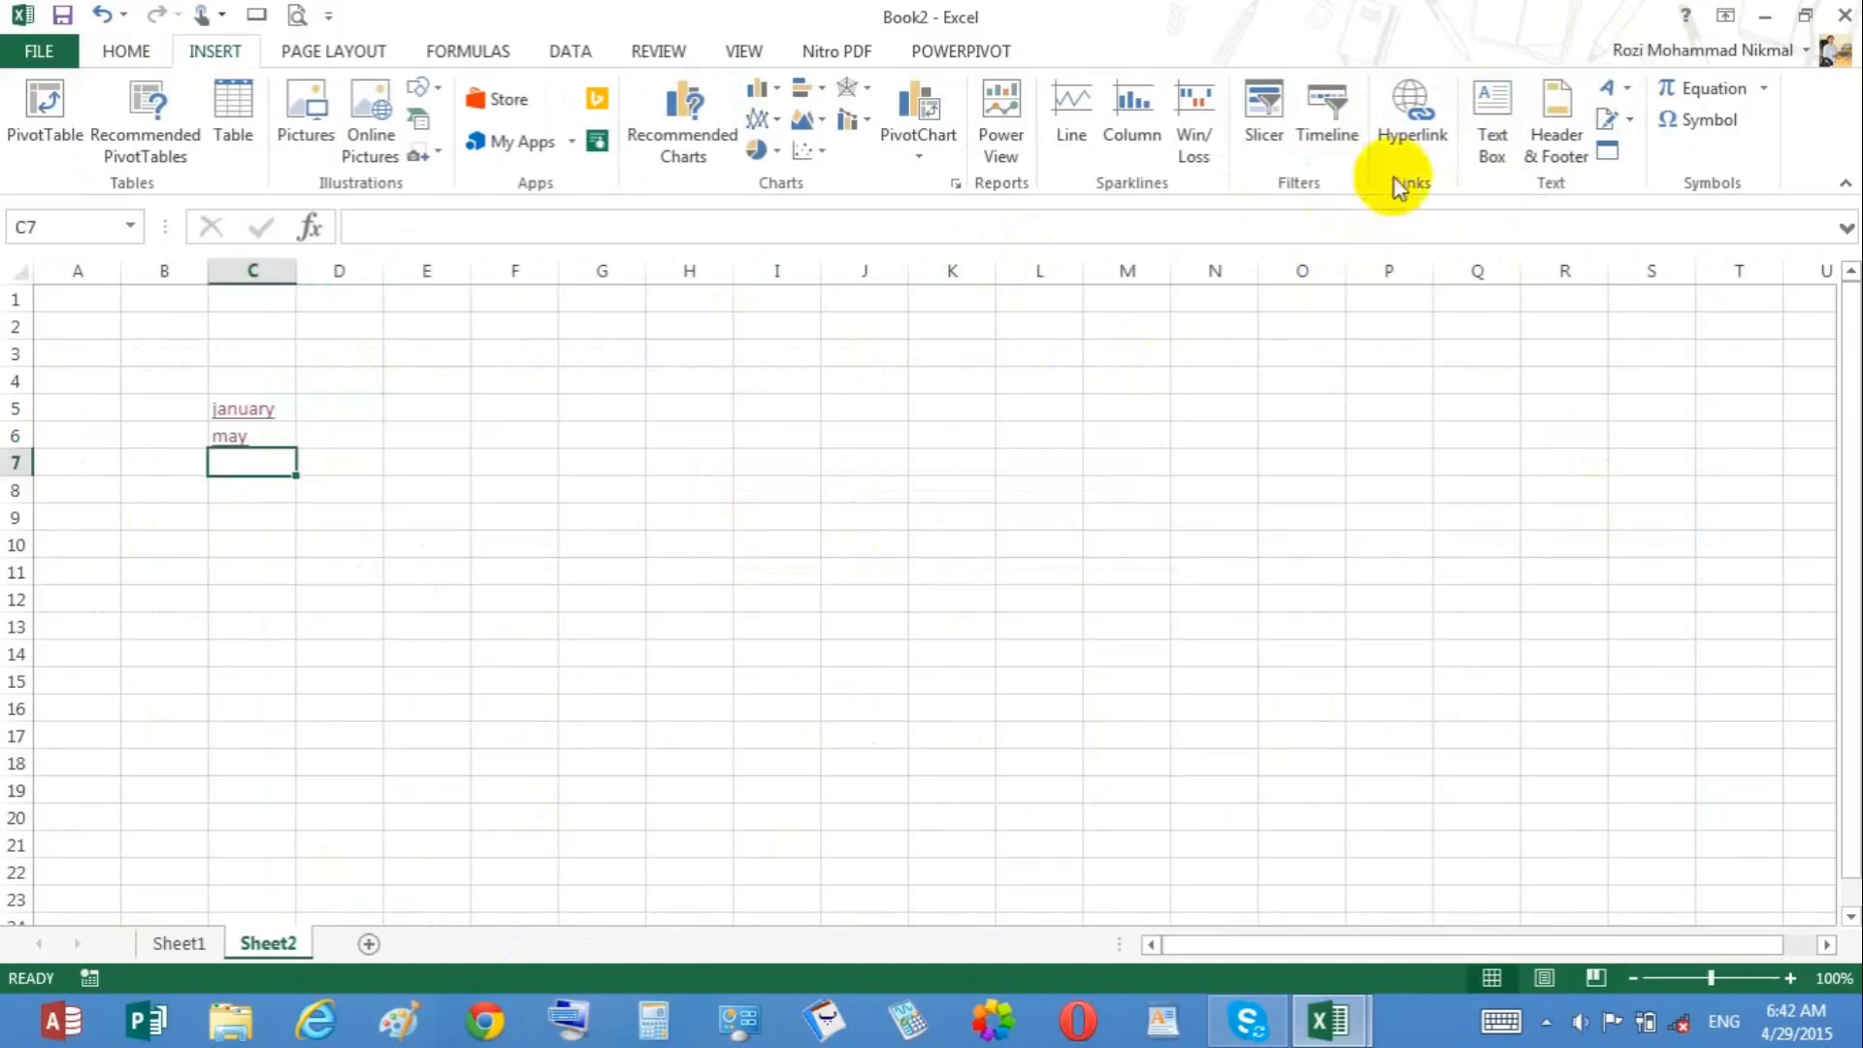
pyautogui.click(1407, 155)
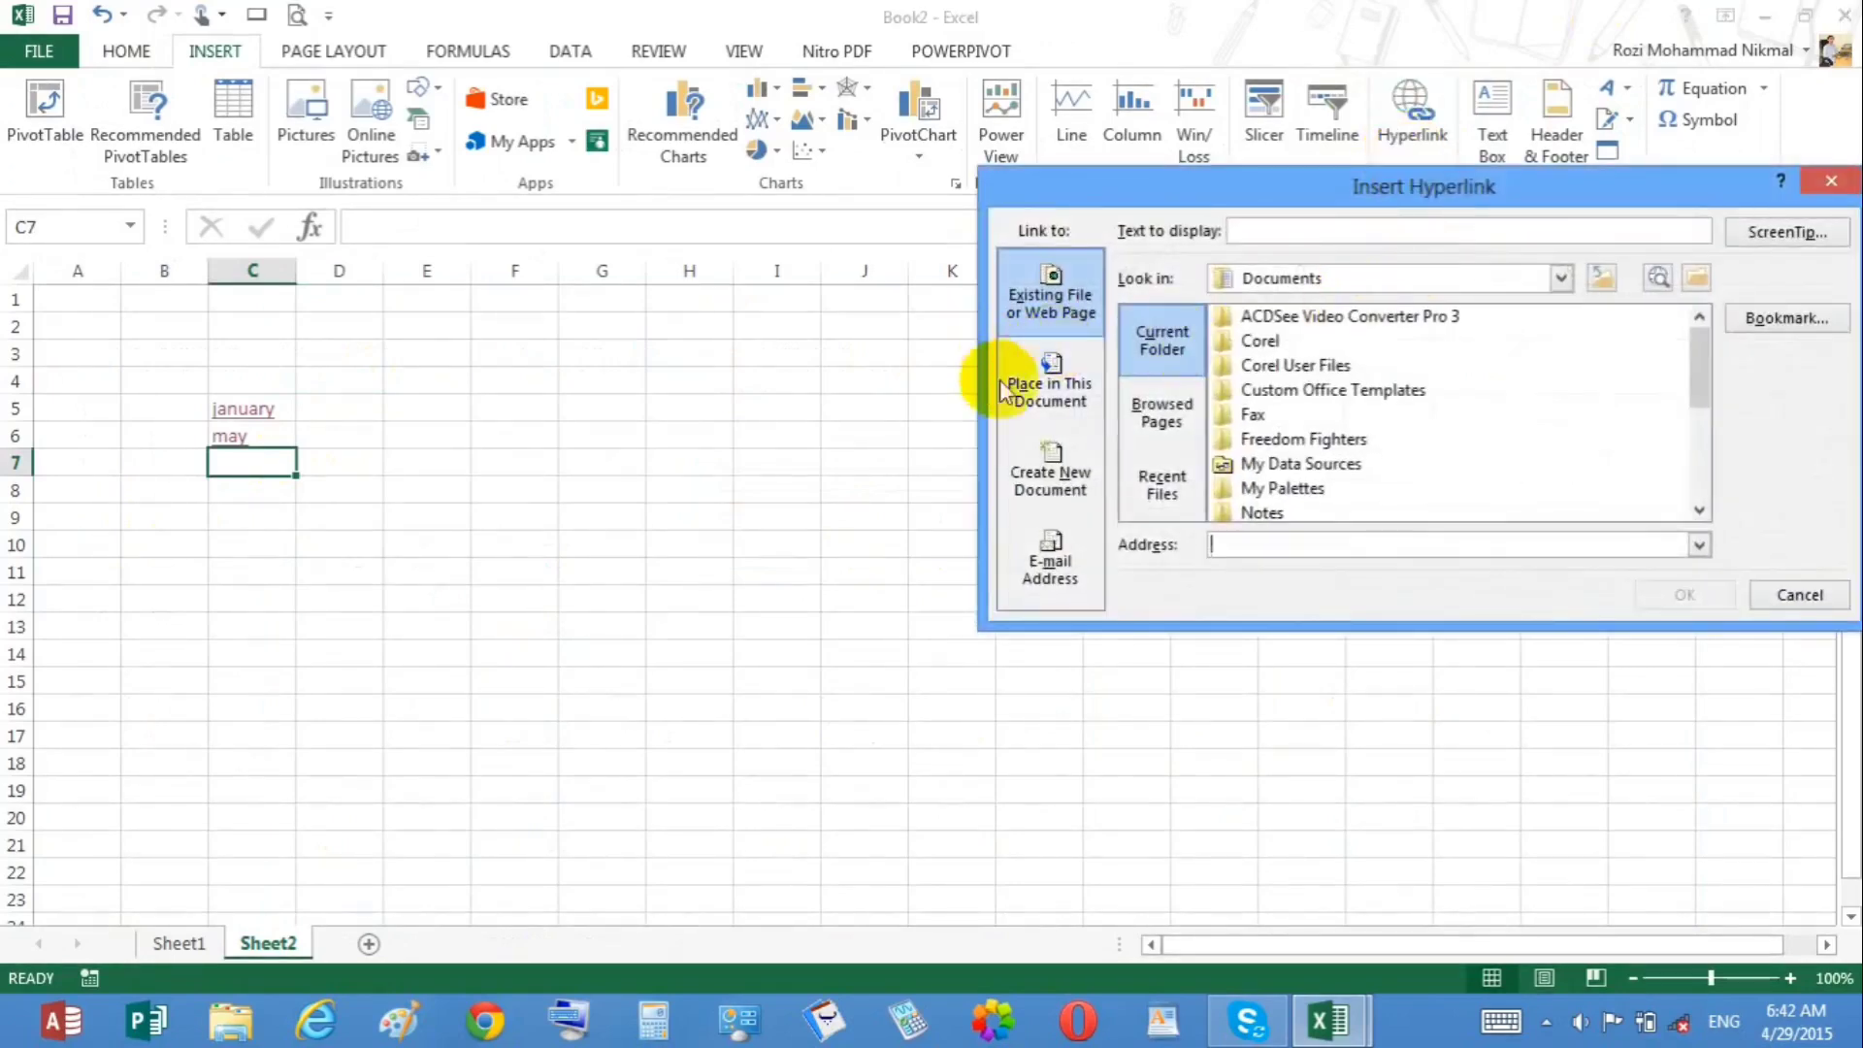
pyautogui.click(1053, 490)
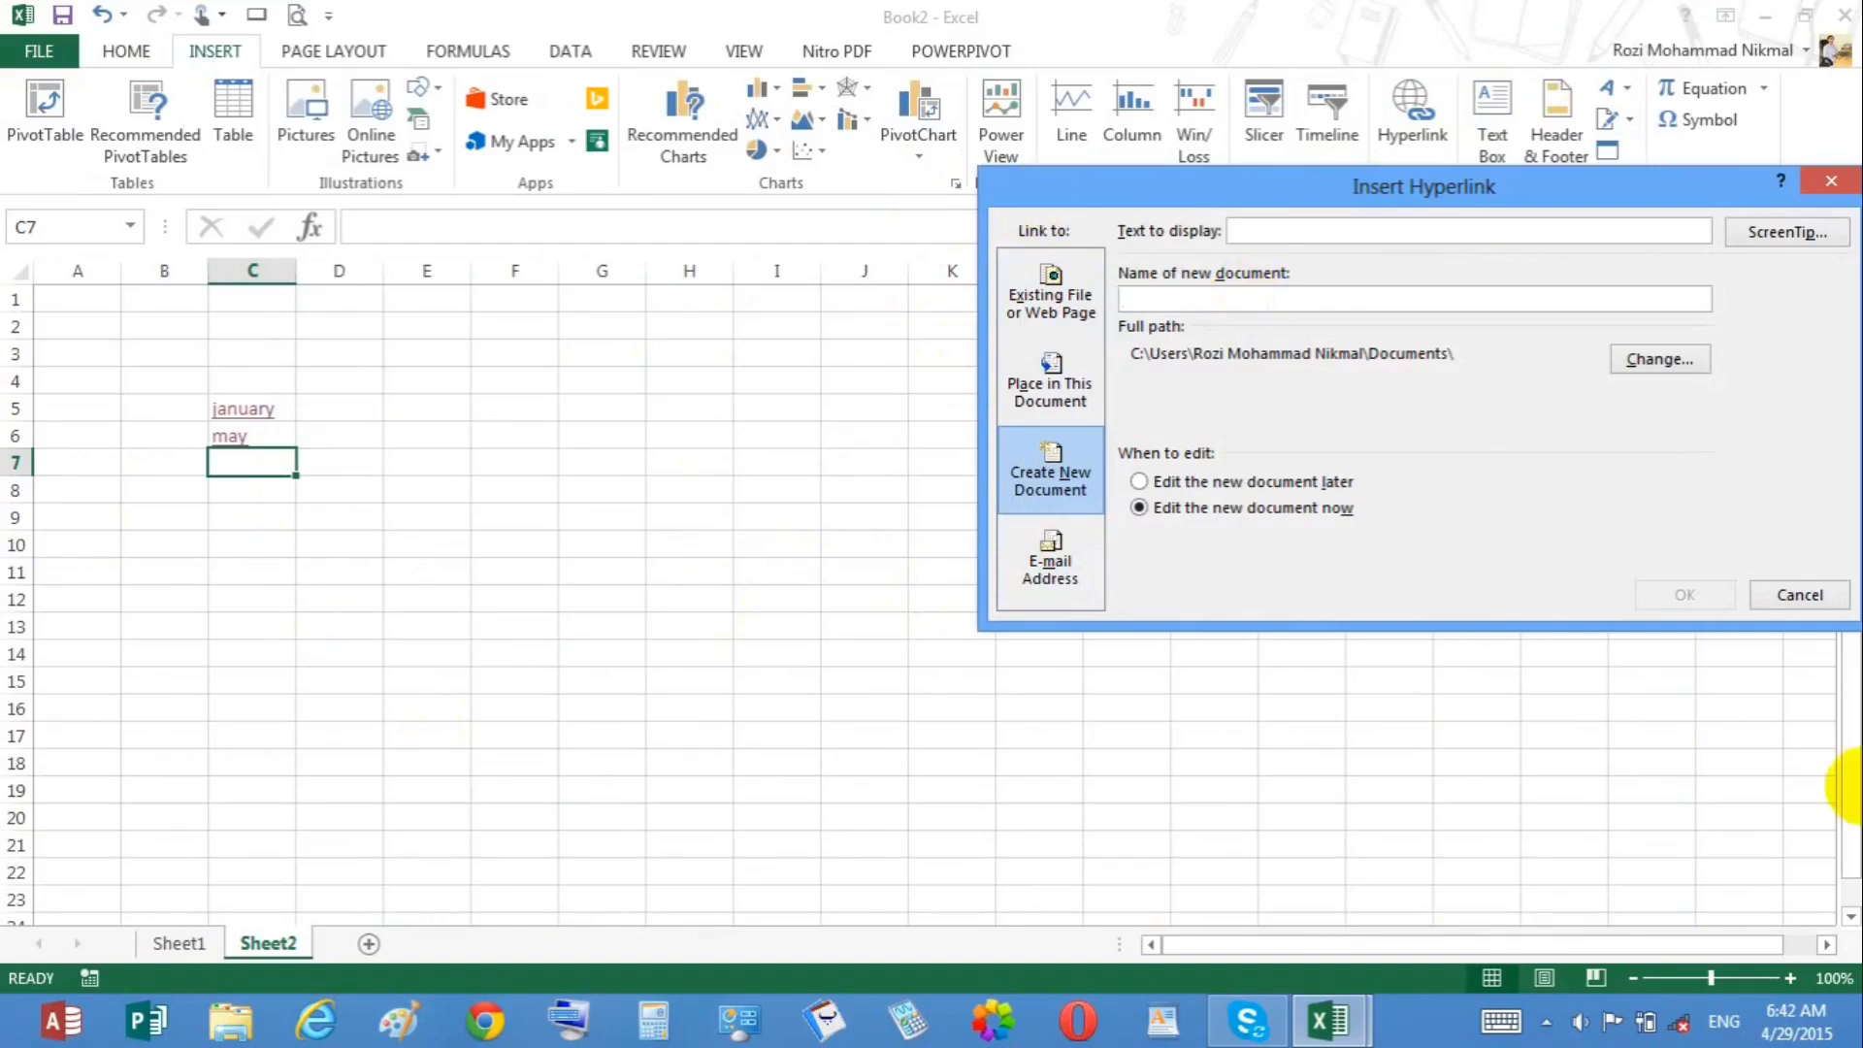
pyautogui.click(1798, 594)
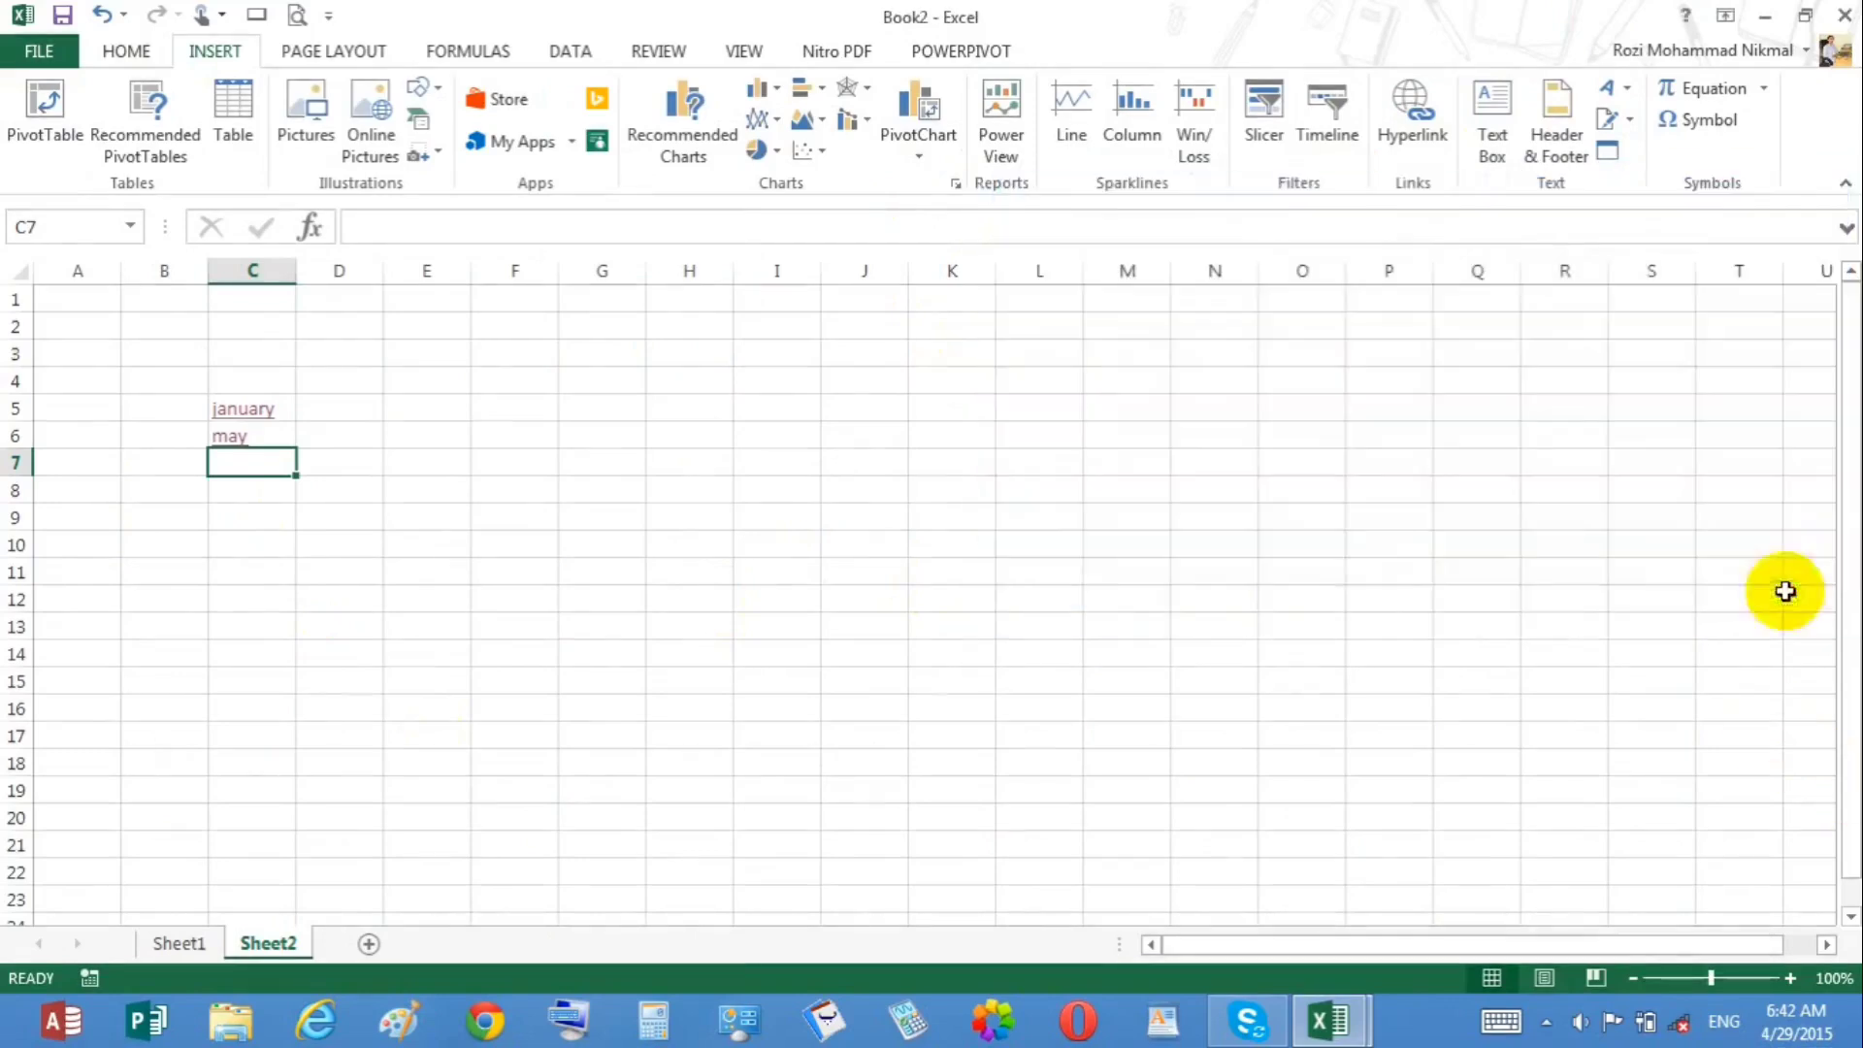
# Step: Draw a text box spanning about B2 to D12, view its drawing format options, and delete it
pyautogui.click(1067, 568)
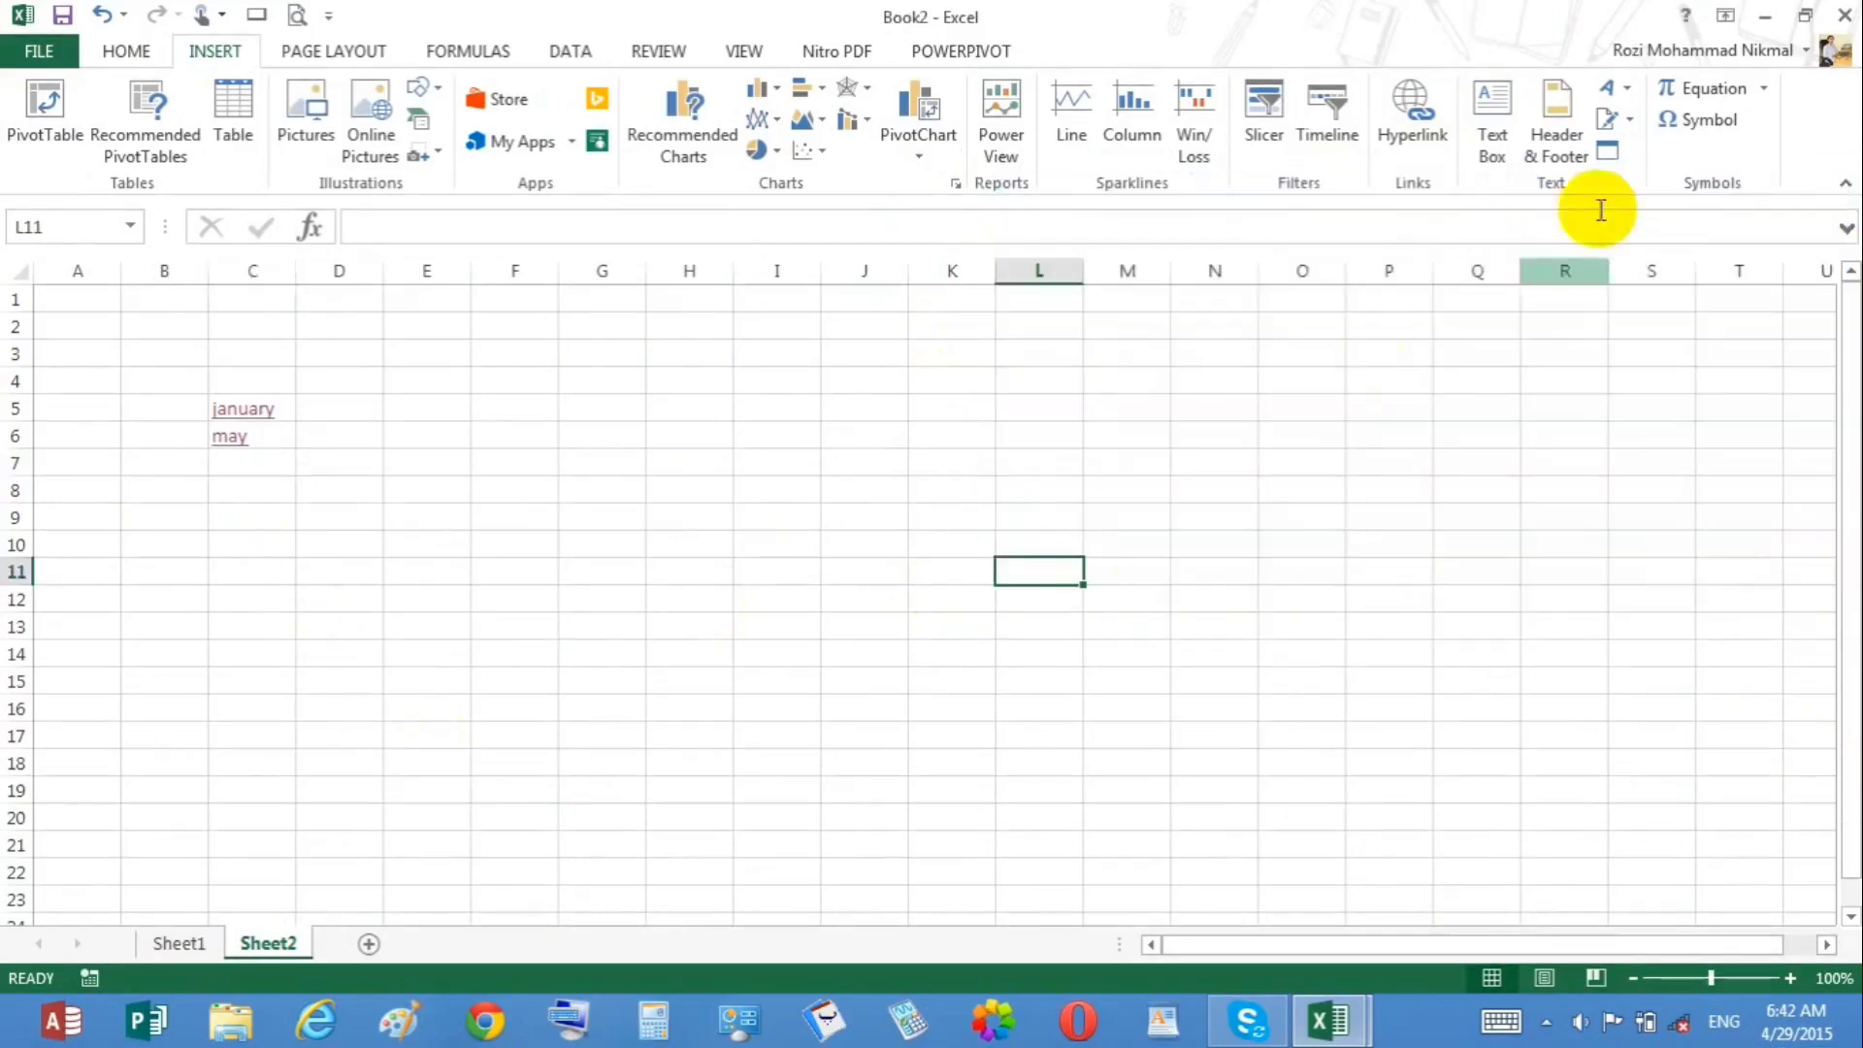
pyautogui.click(1504, 137)
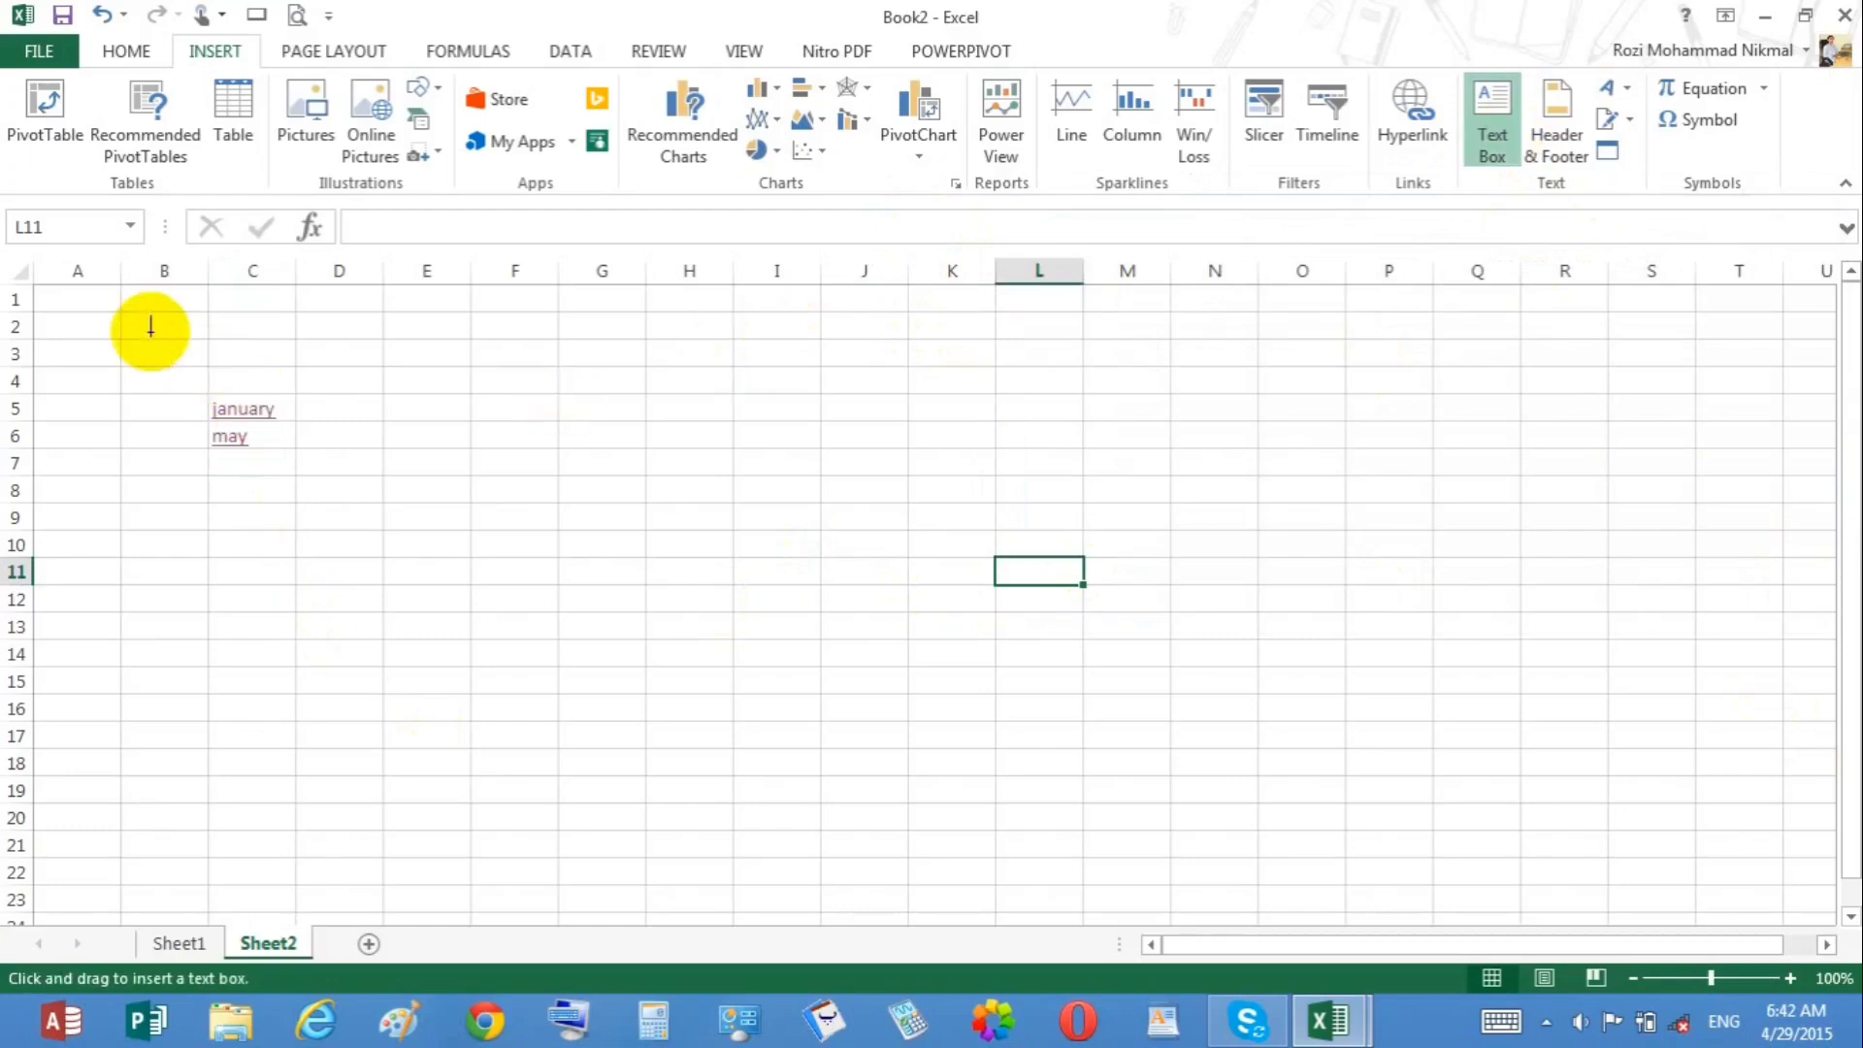
pyautogui.moveTo(152, 332); pyautogui.dragTo(452, 592)
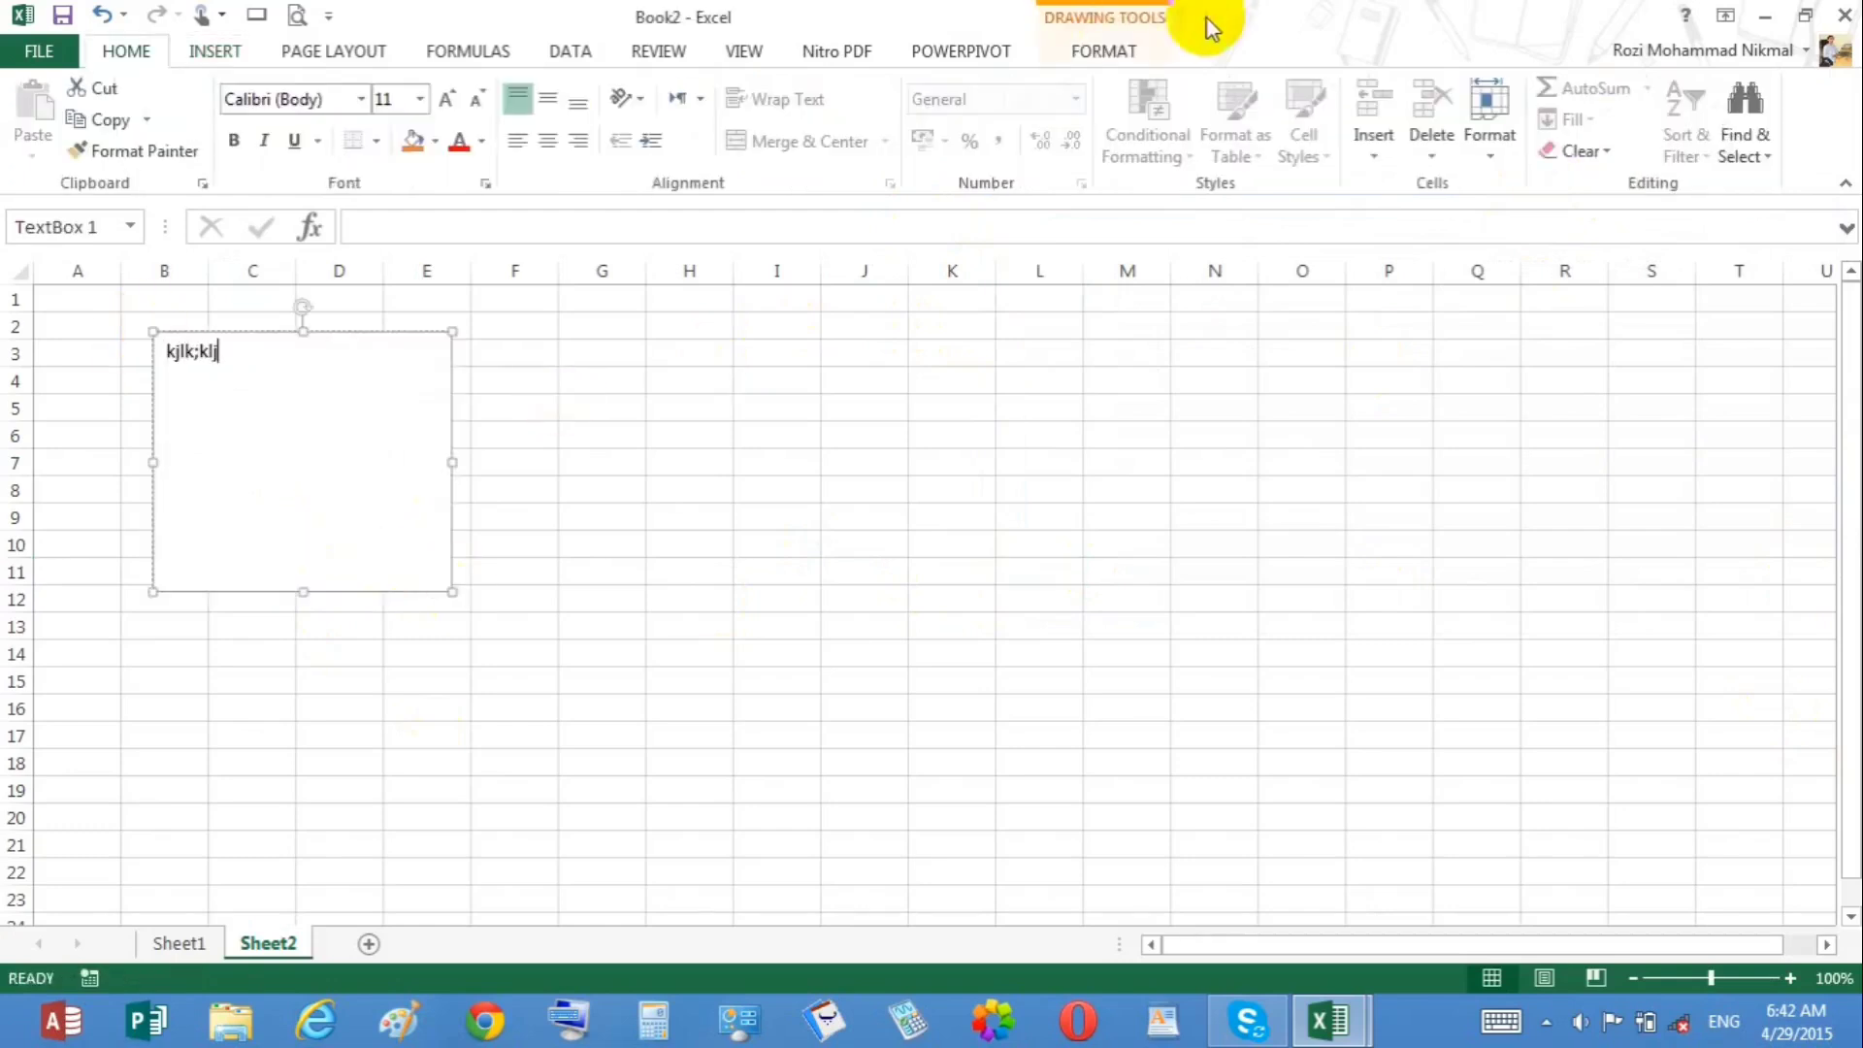
pyautogui.click(1111, 50)
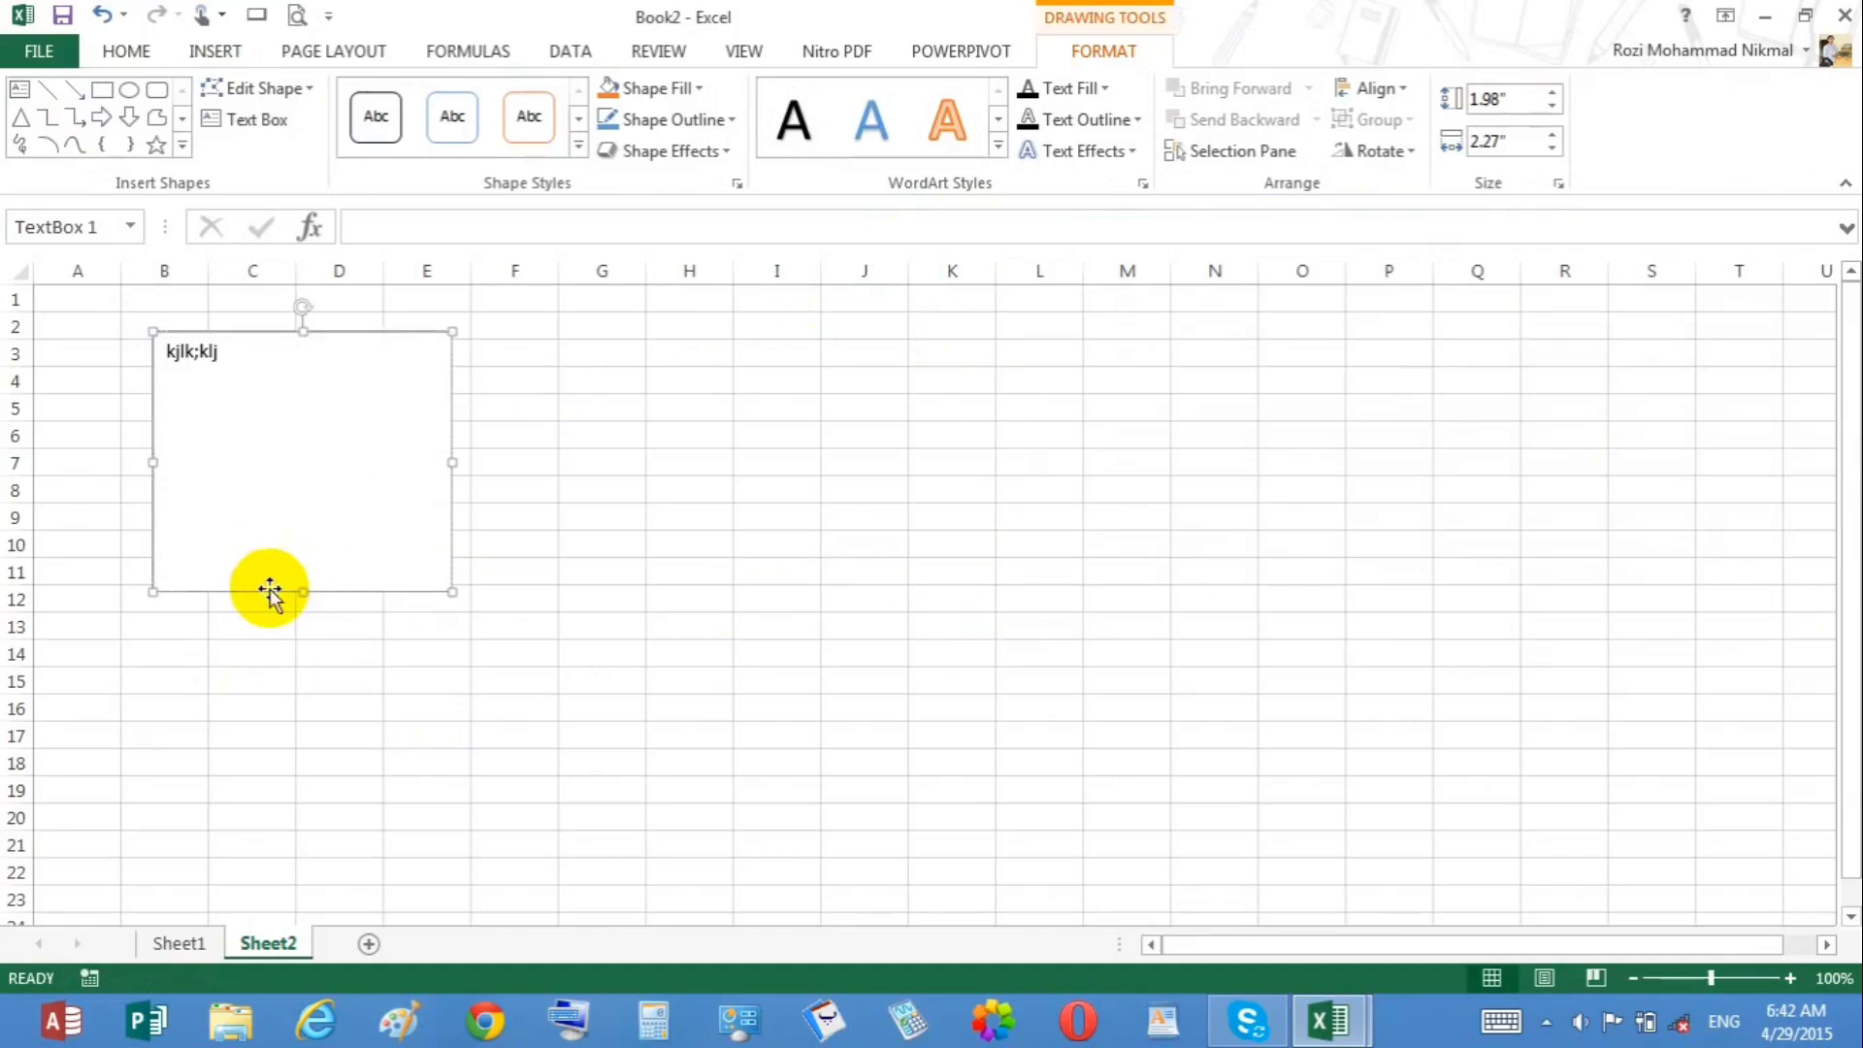
pyautogui.press('Delete')
pyautogui.click(324, 545)
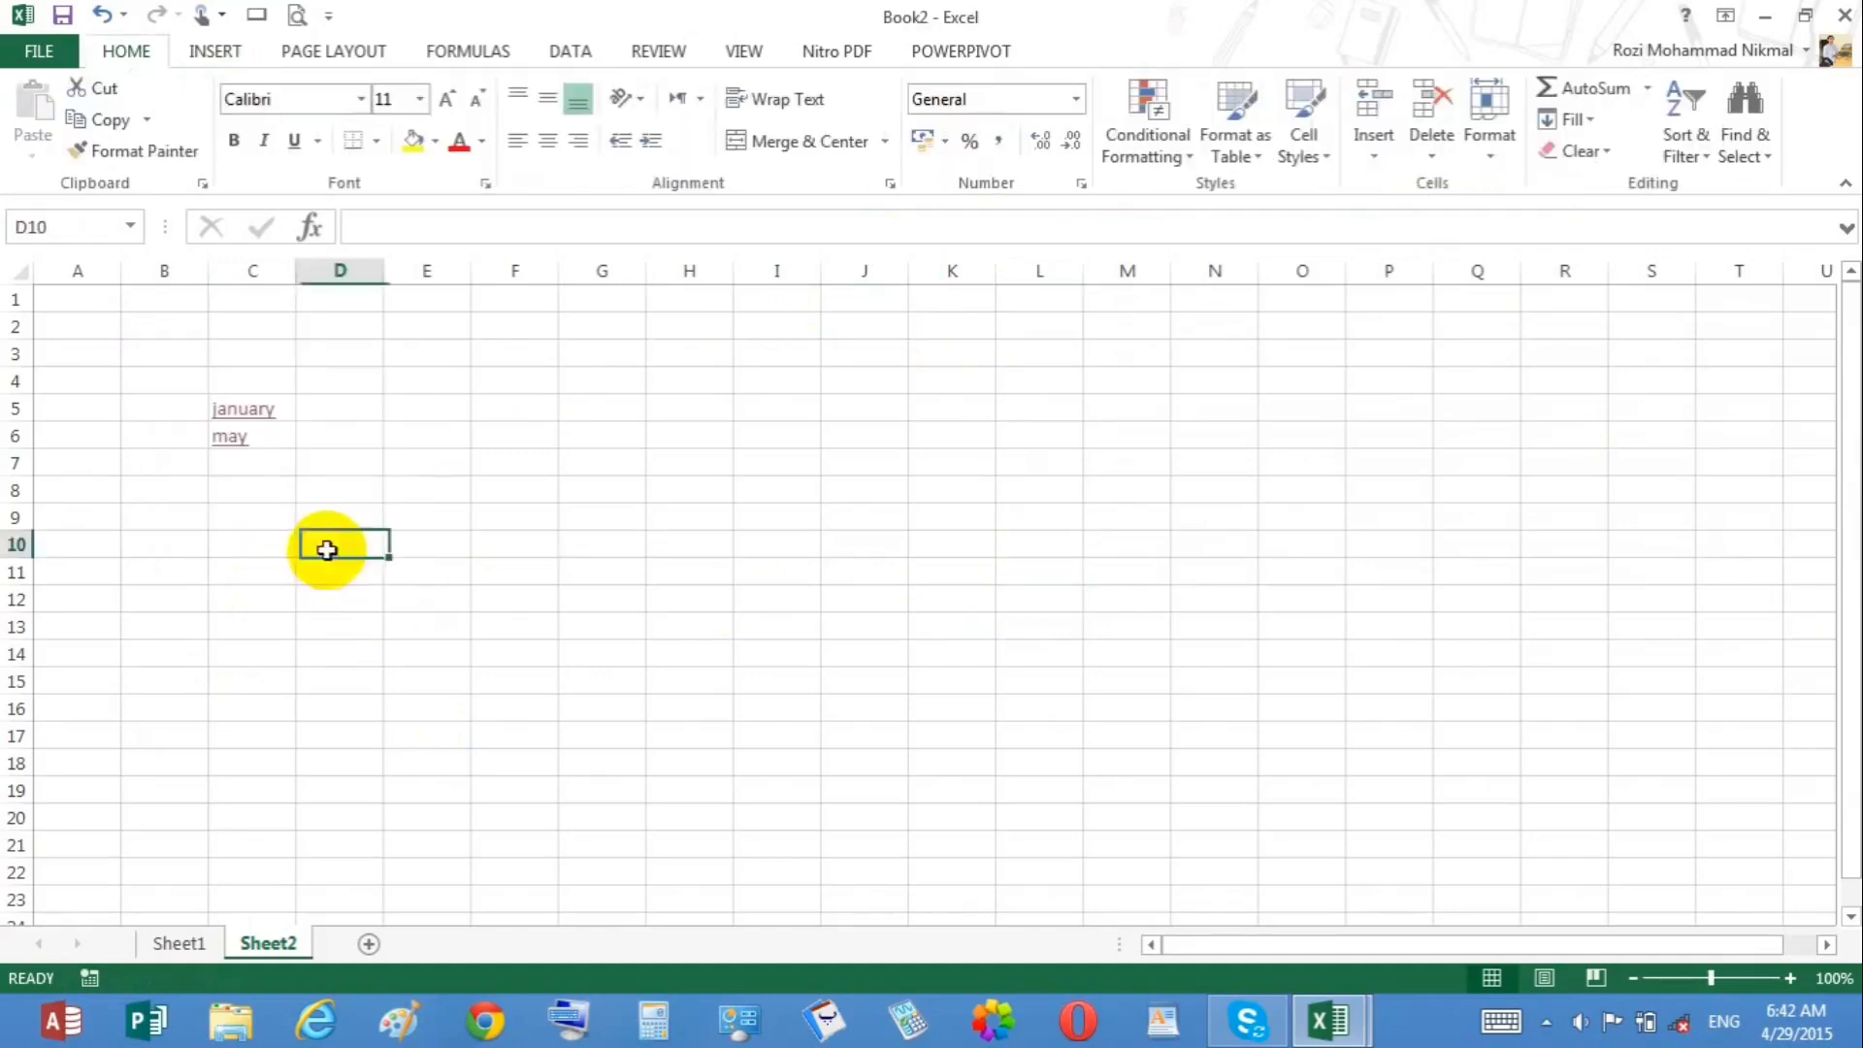
pyautogui.click(233, 51)
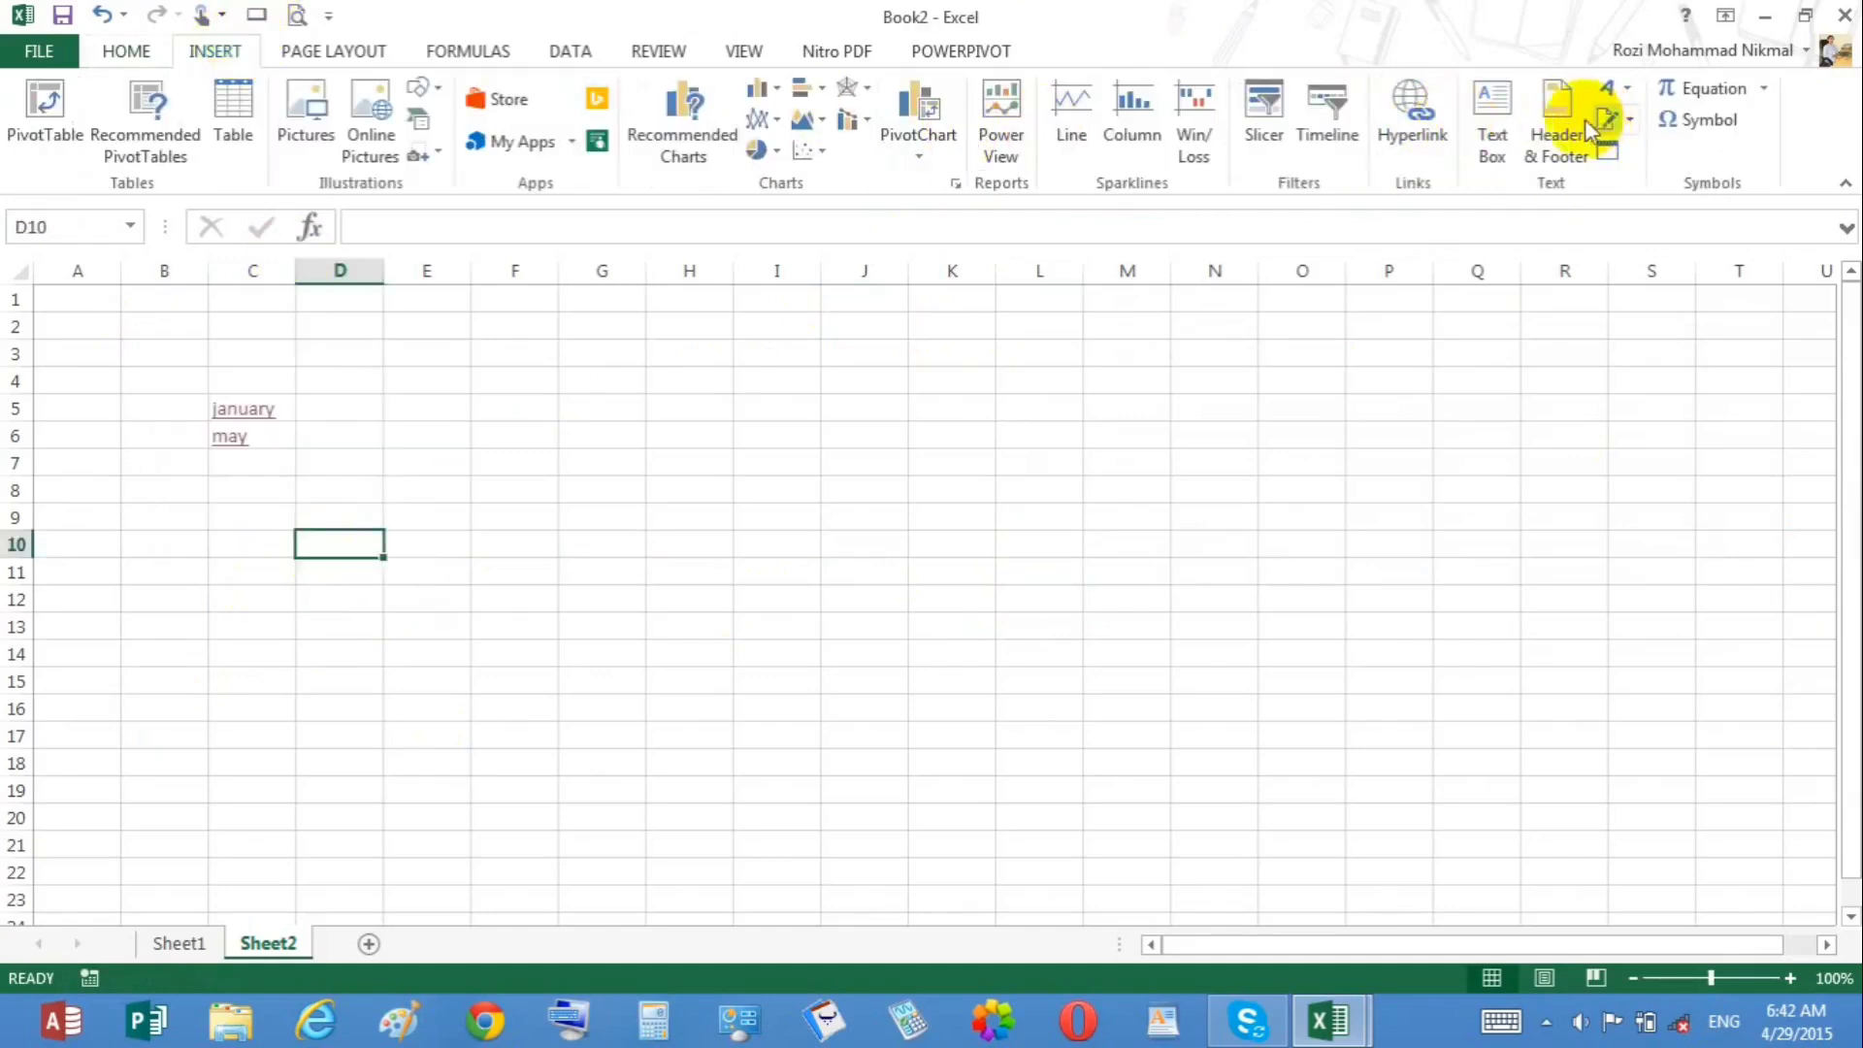
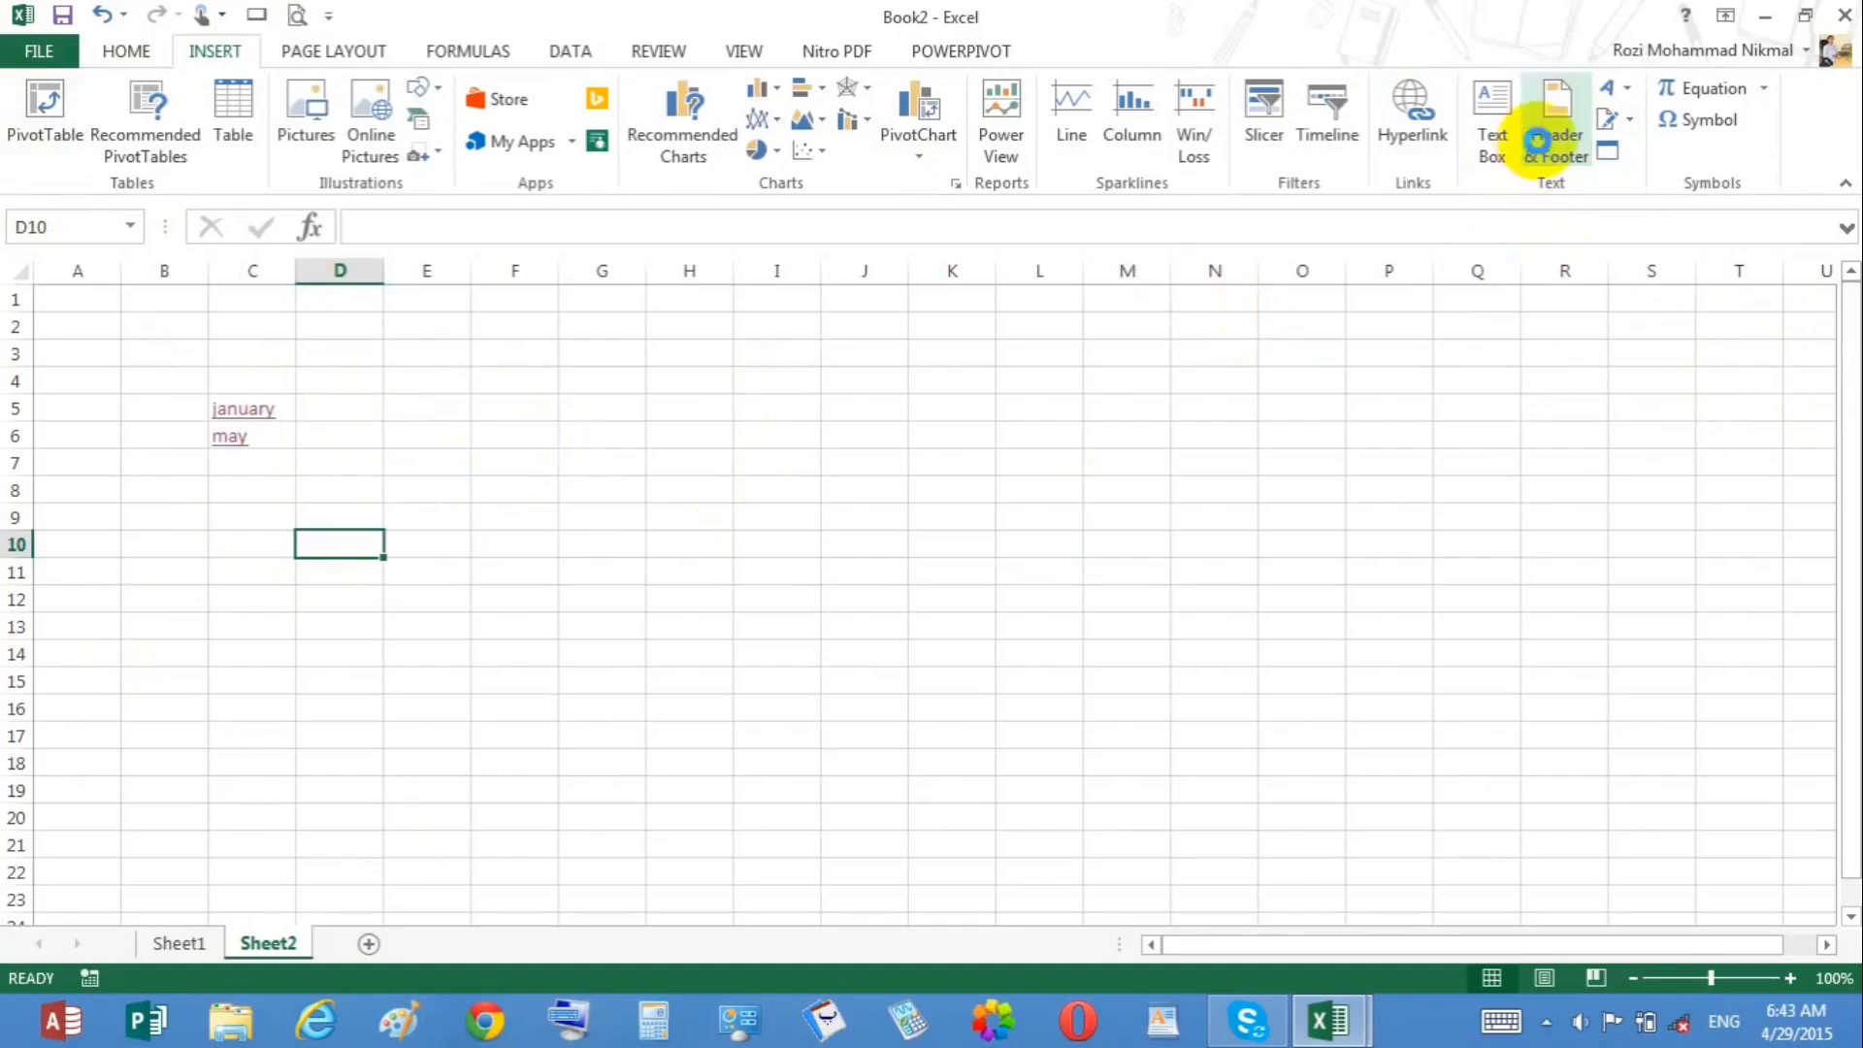
# Step: Switch the sheet to header and footer editing in Page Layout view
pyautogui.click(1537, 142)
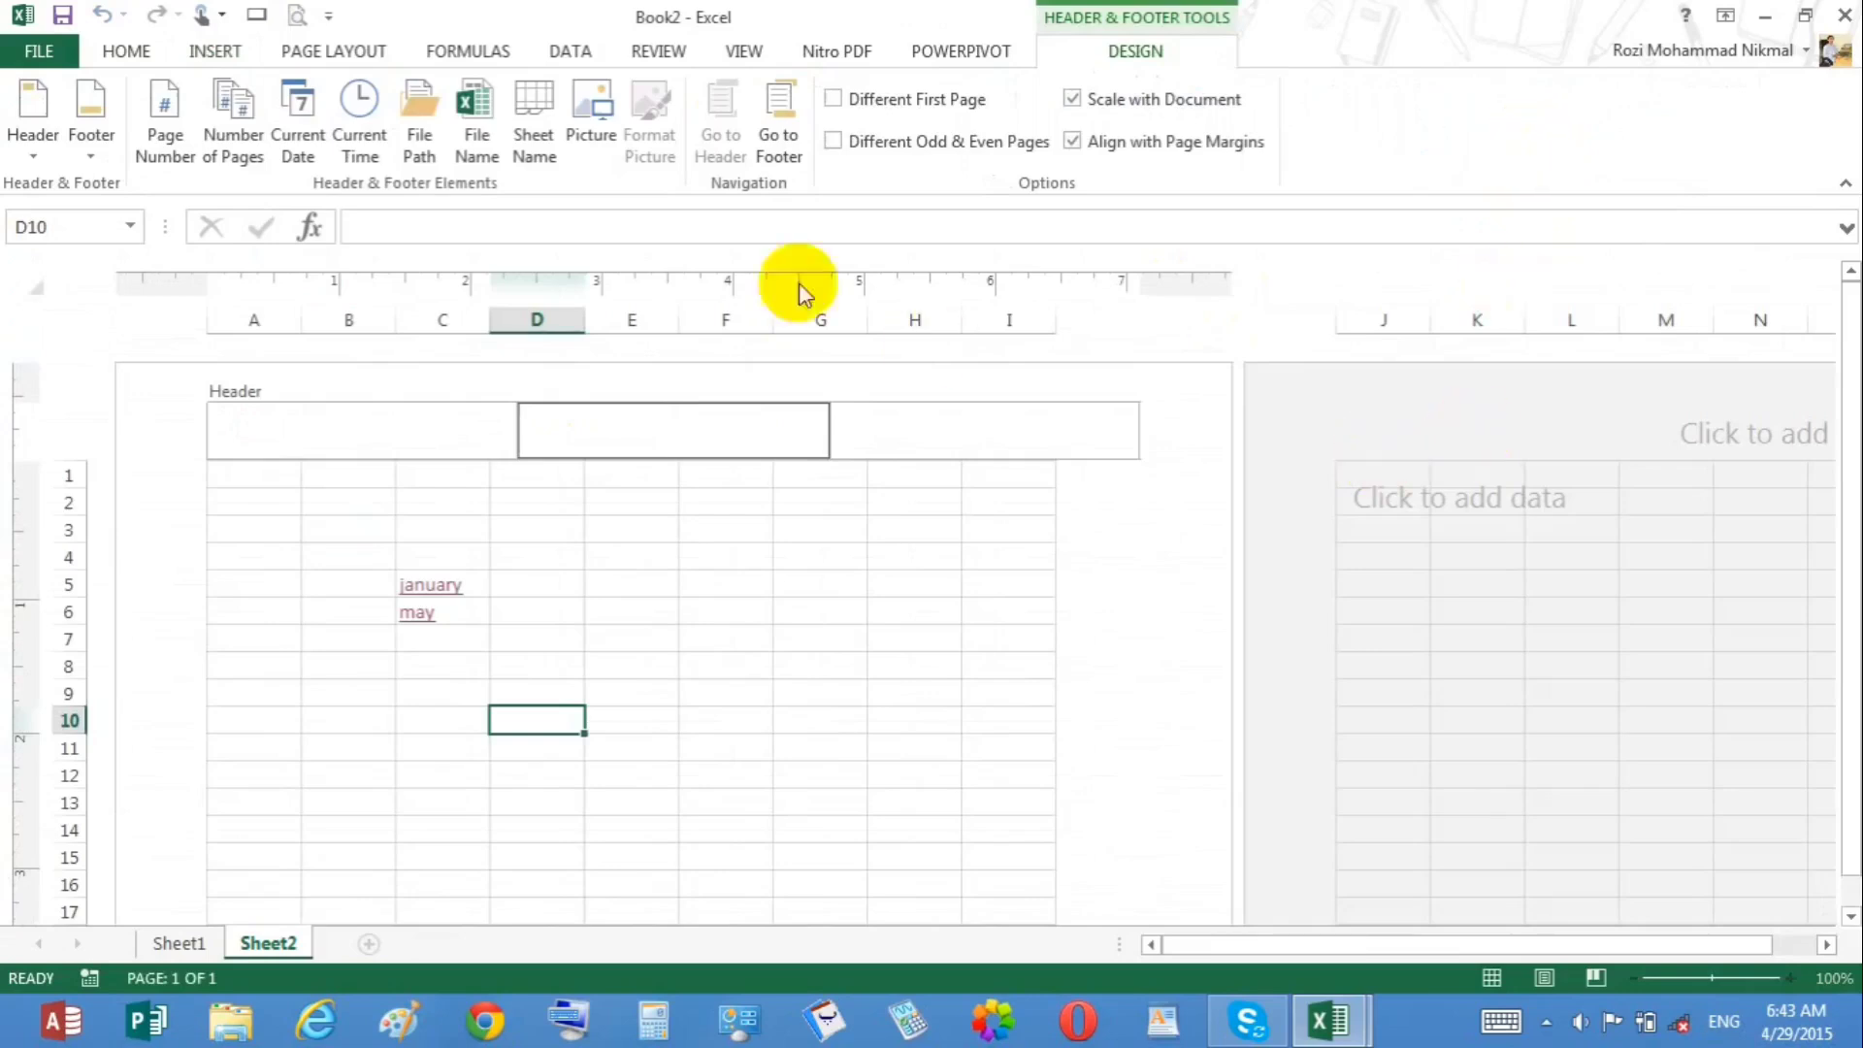
pyautogui.click(669, 613)
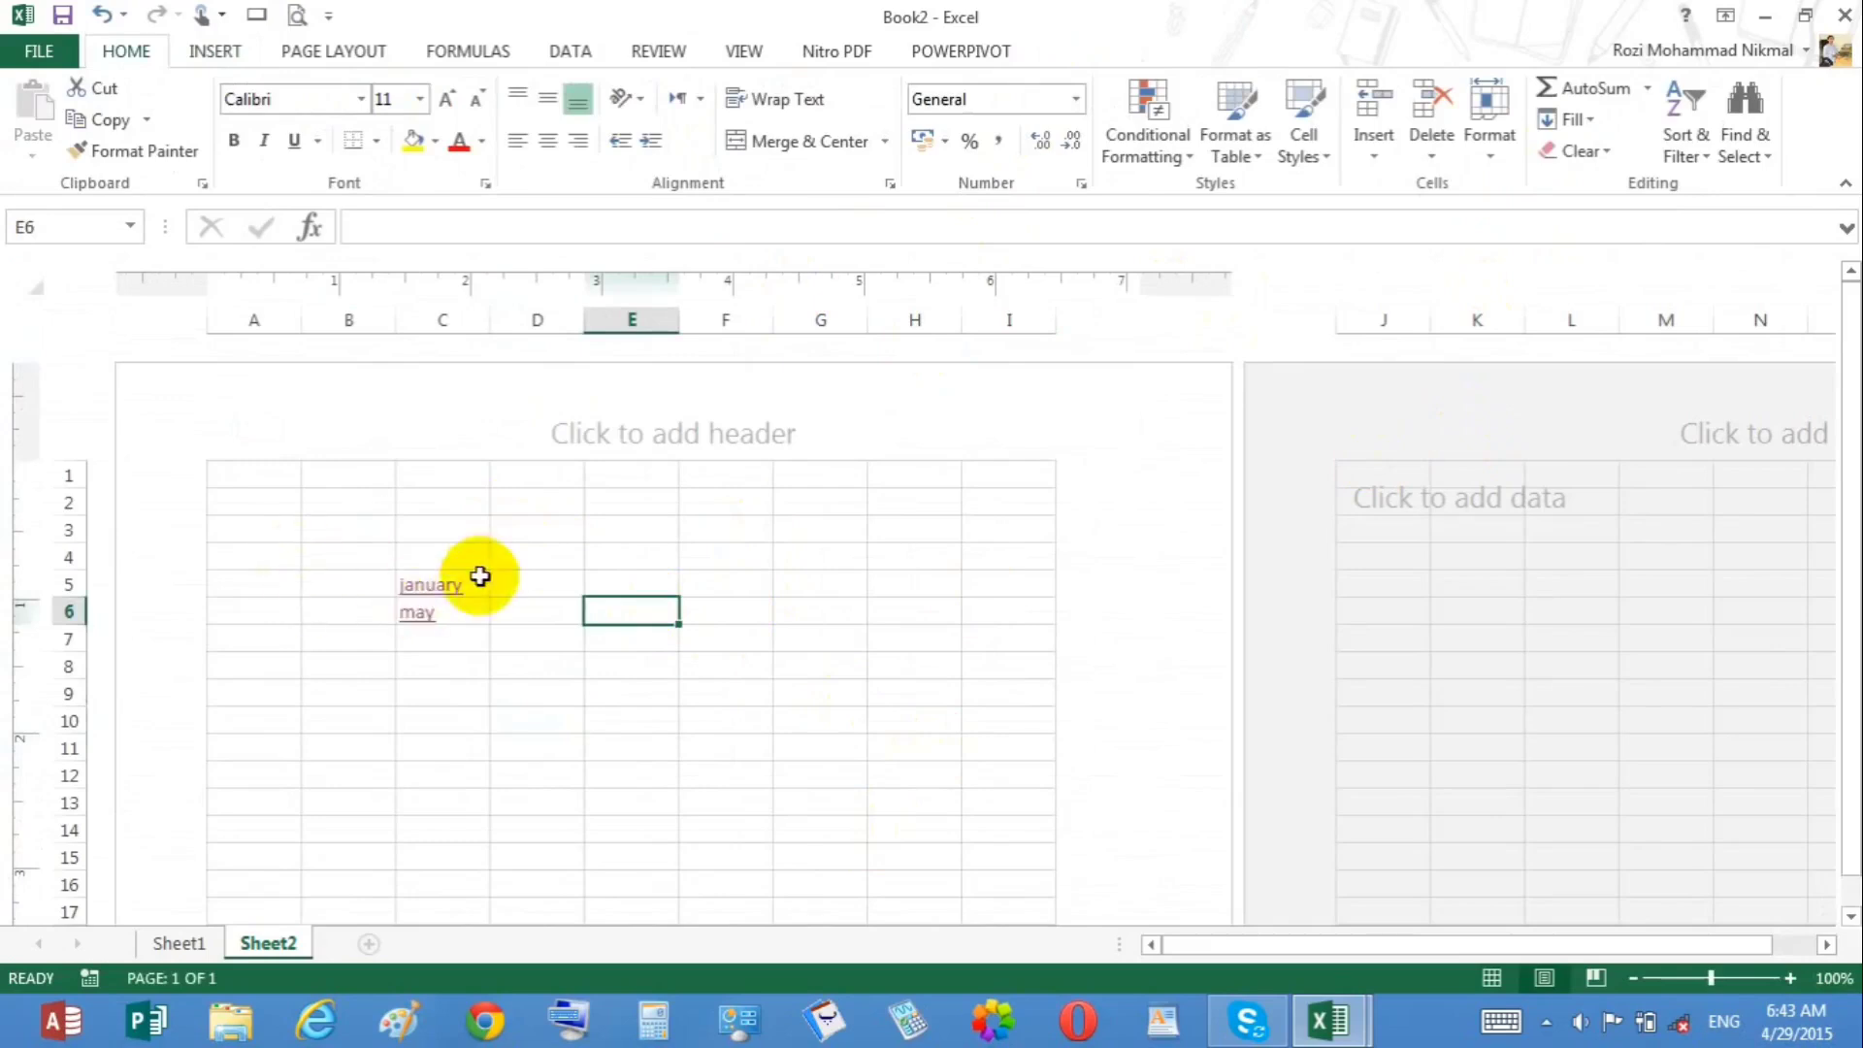
pyautogui.moveTo(241, 482); pyautogui.dragTo(1031, 857)
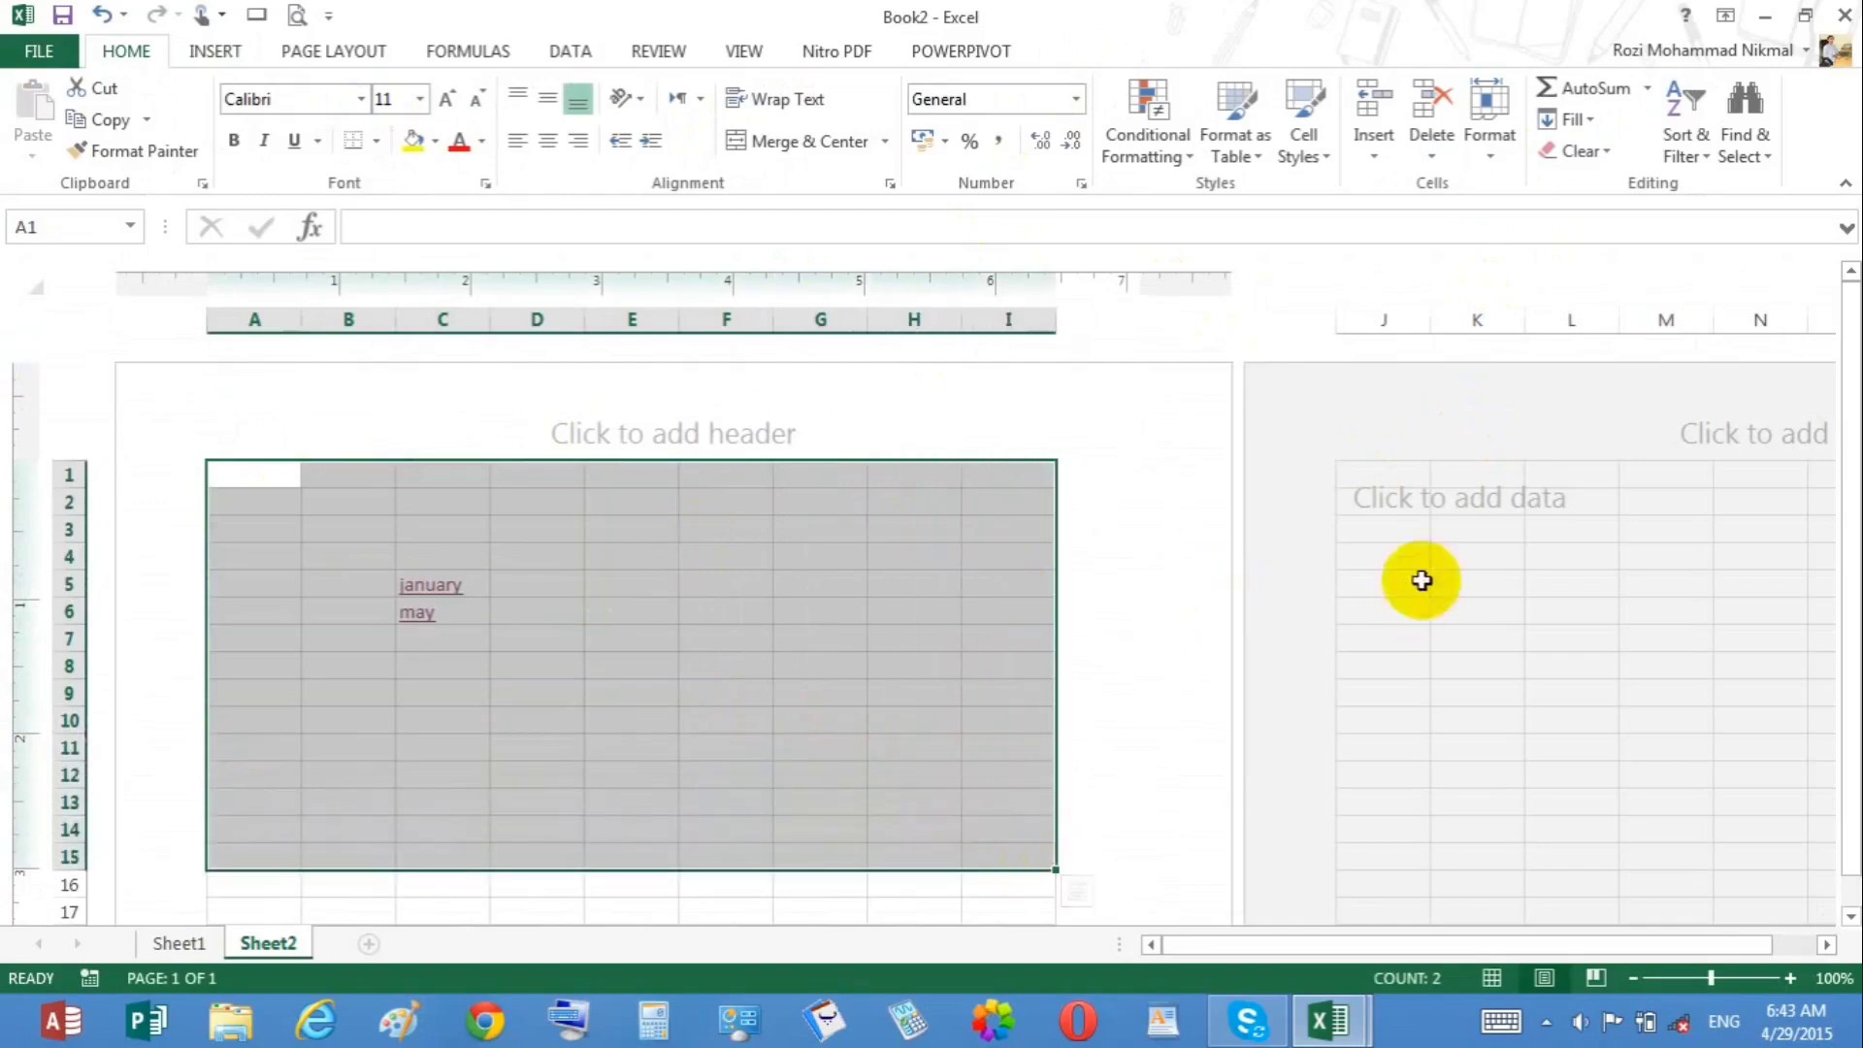
pyautogui.click(966, 580)
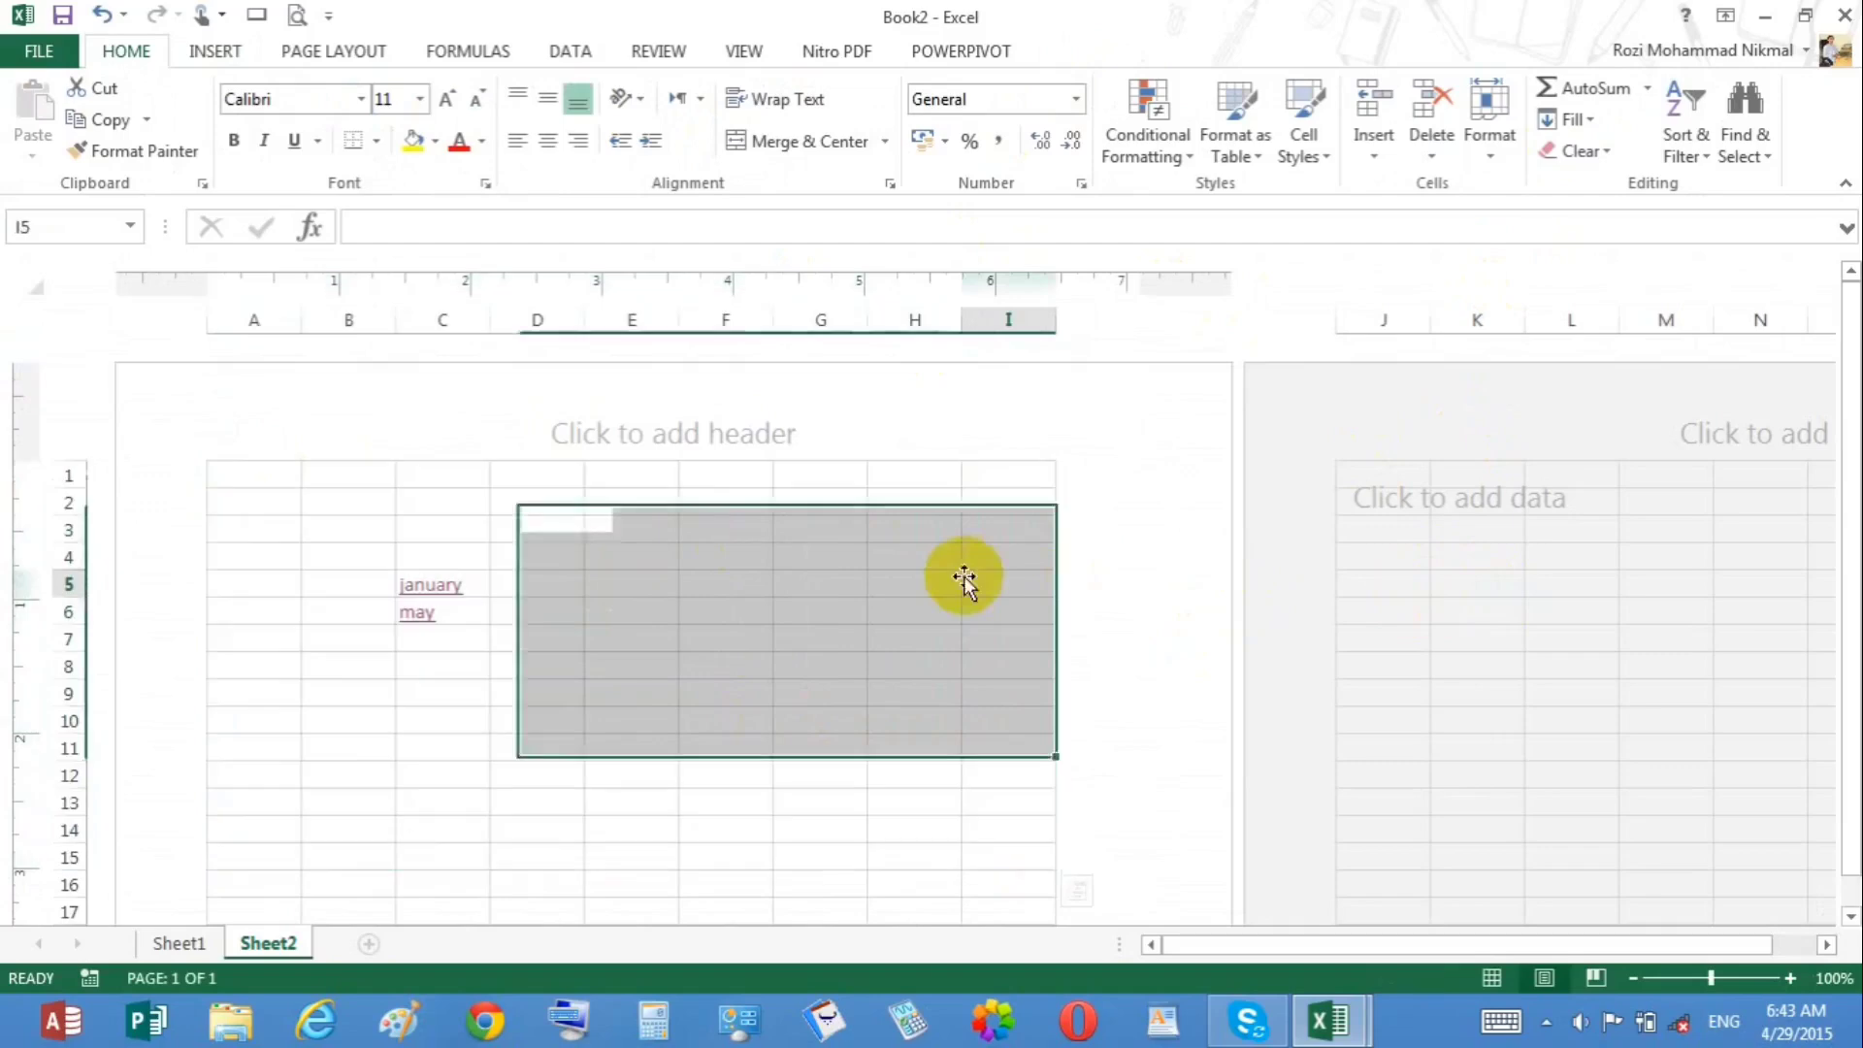
# Step: Apply the built-in header preset Kandahar University, Page 1, 4/29/2015
pyautogui.click(655, 446)
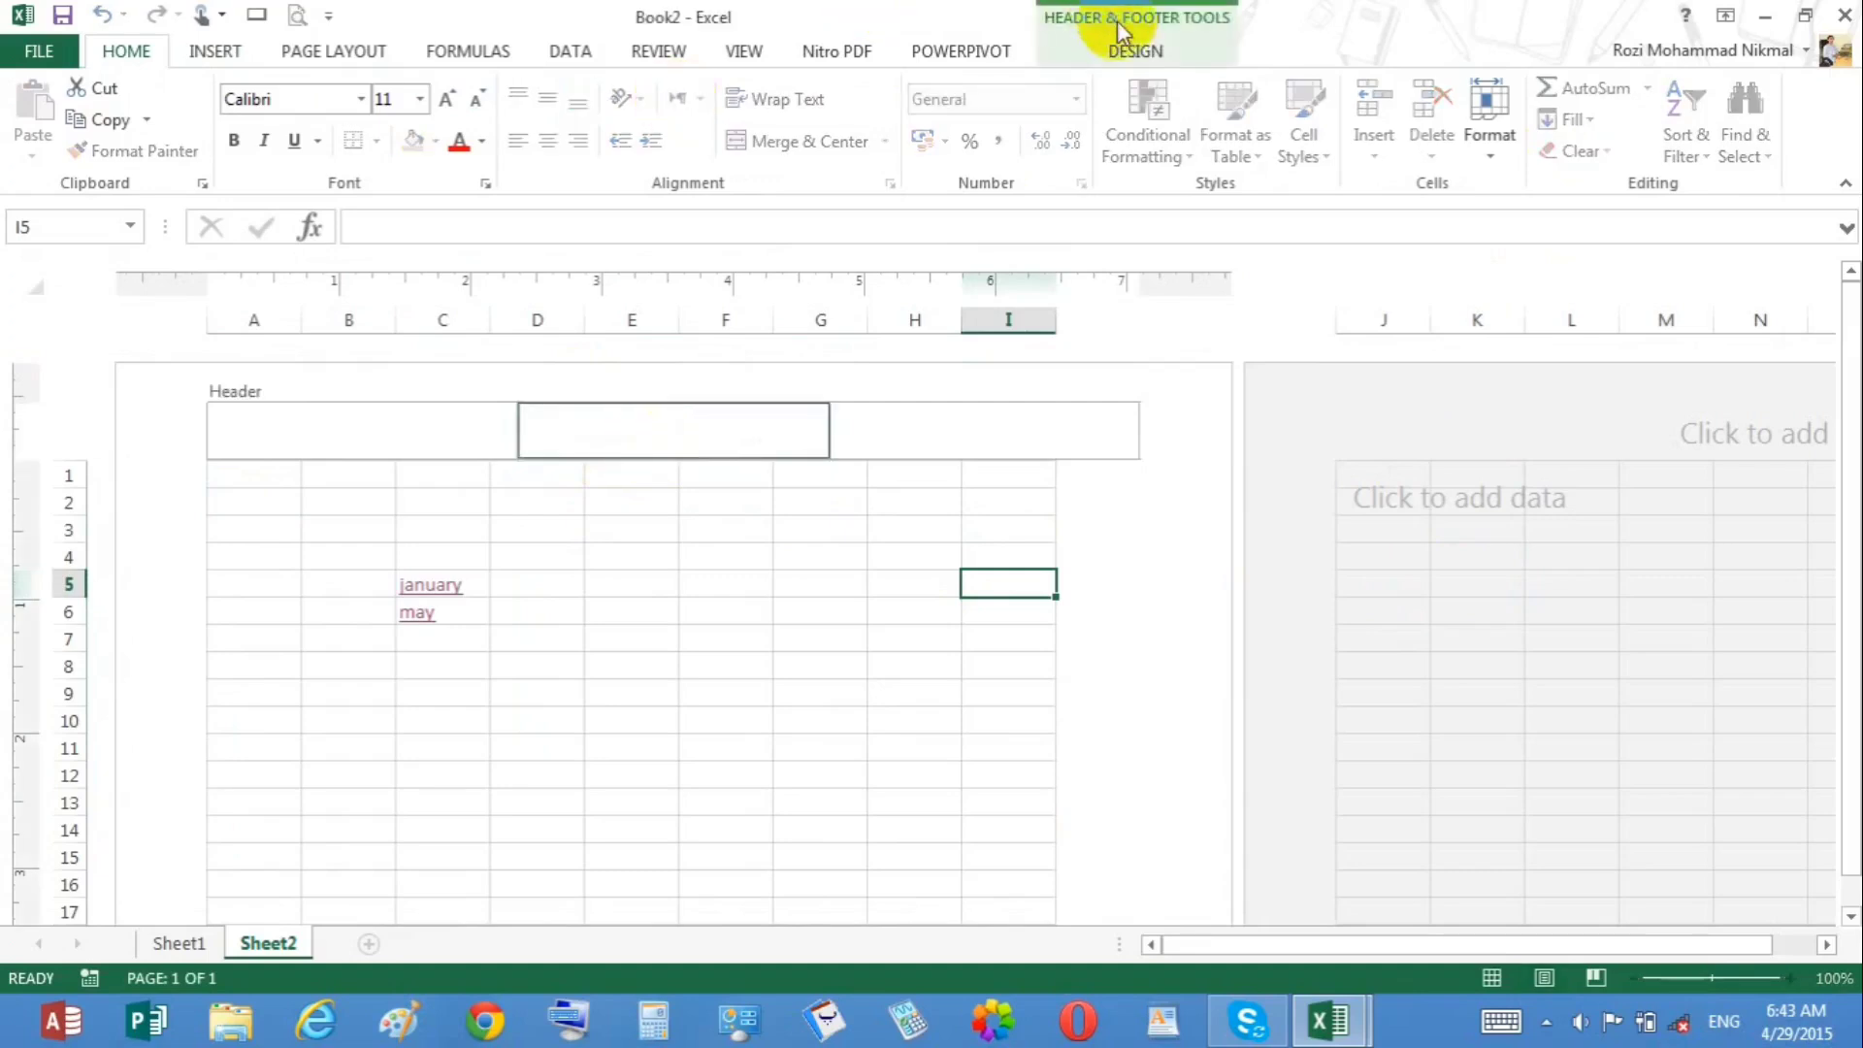
pyautogui.click(1132, 56)
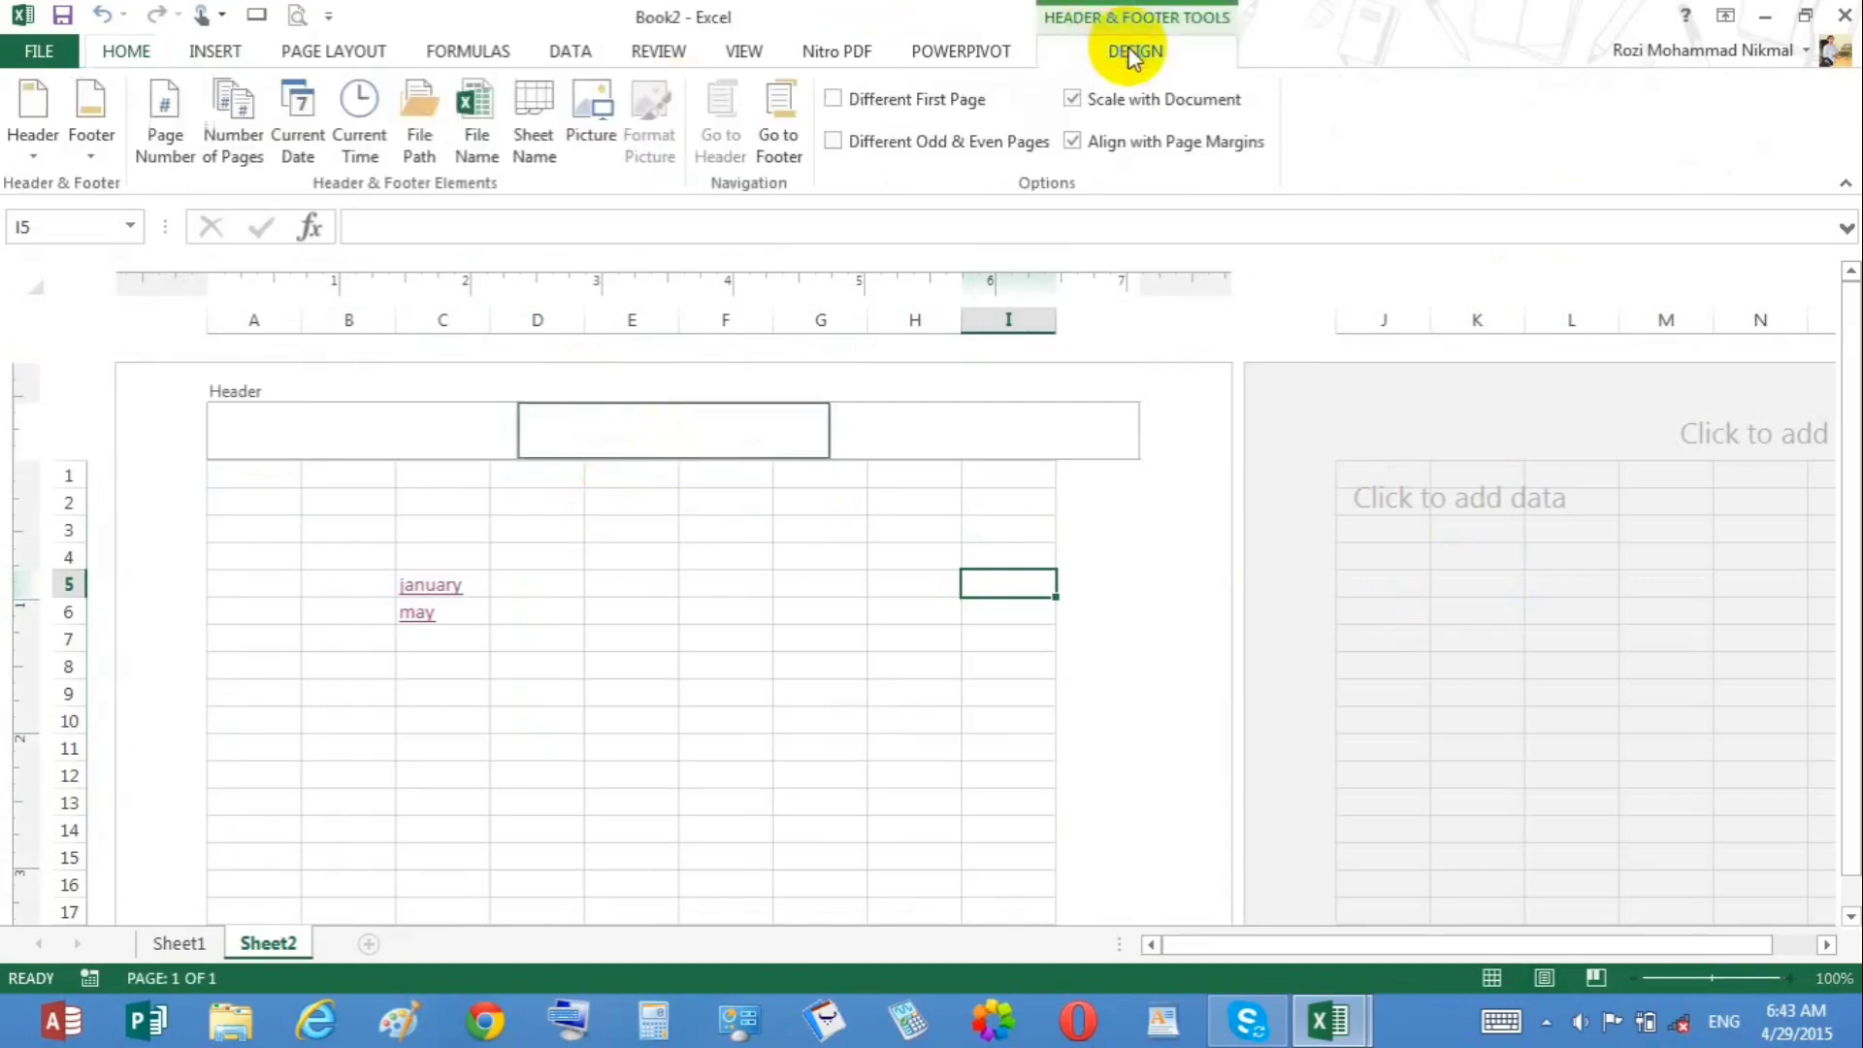
pyautogui.click(47, 145)
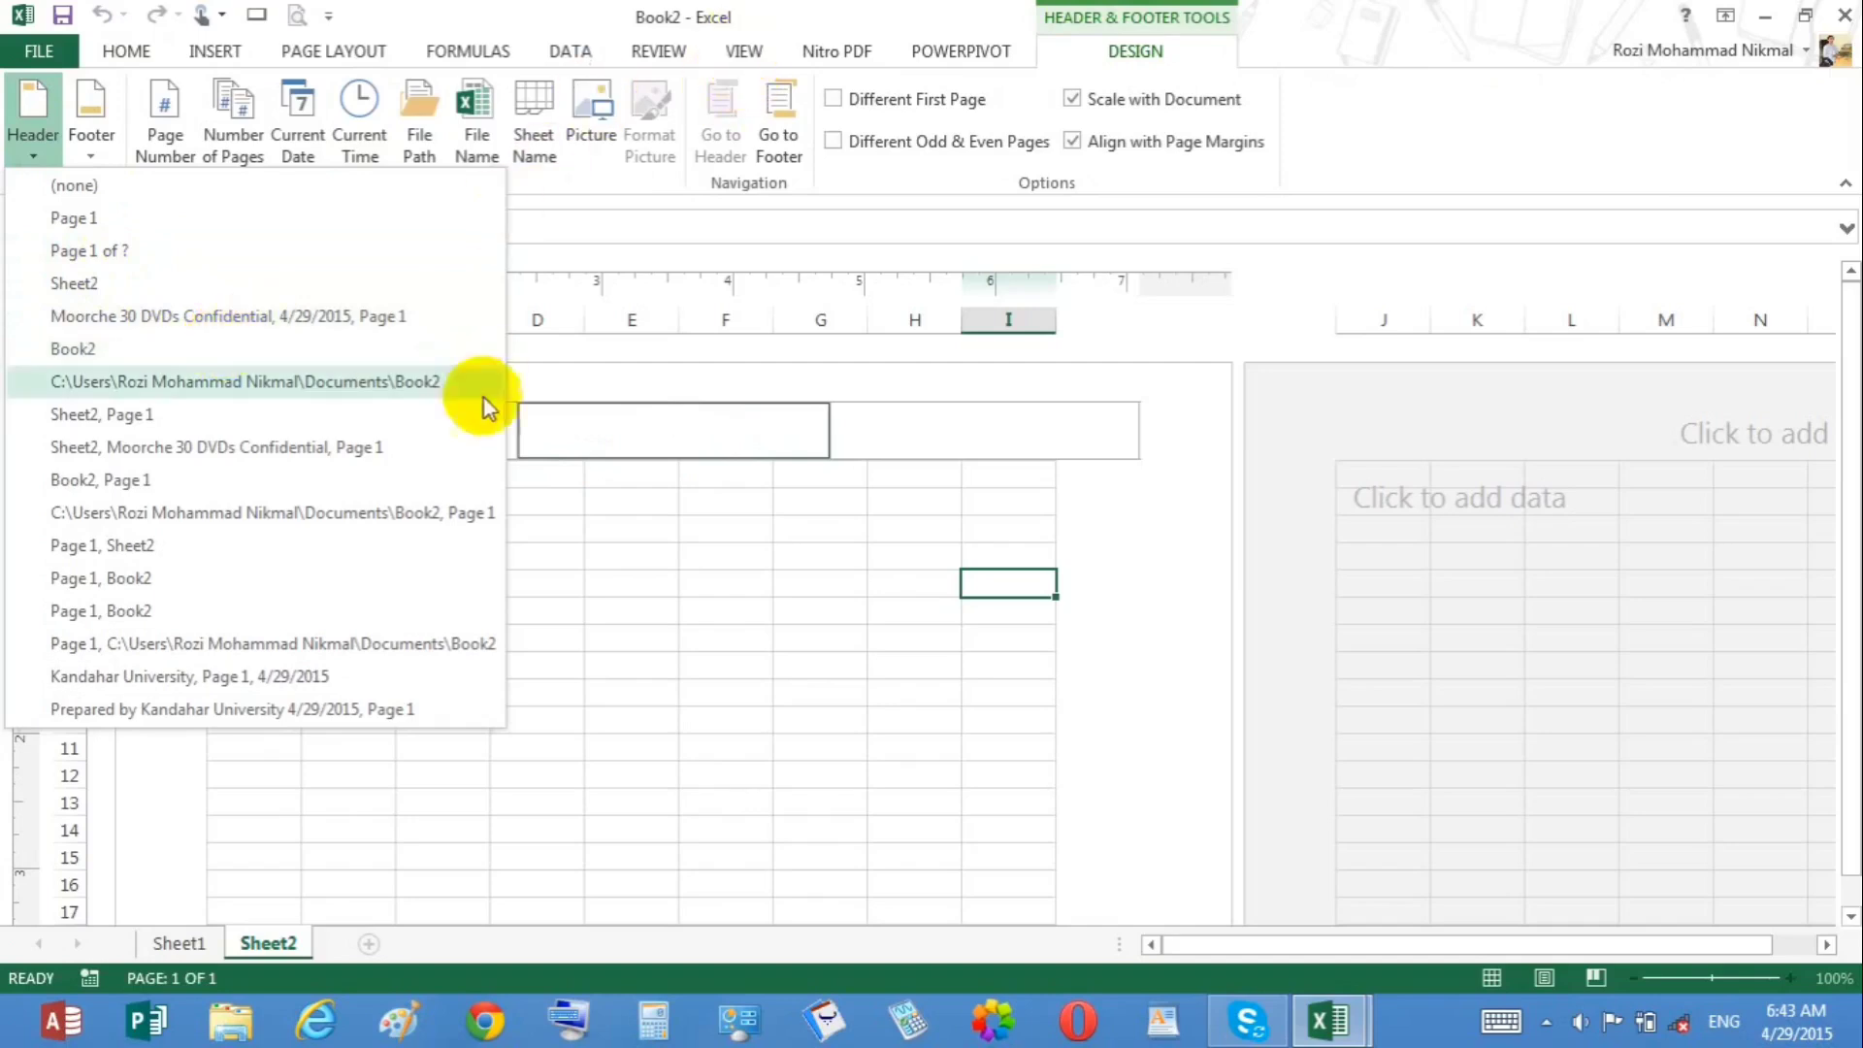
pyautogui.click(350, 682)
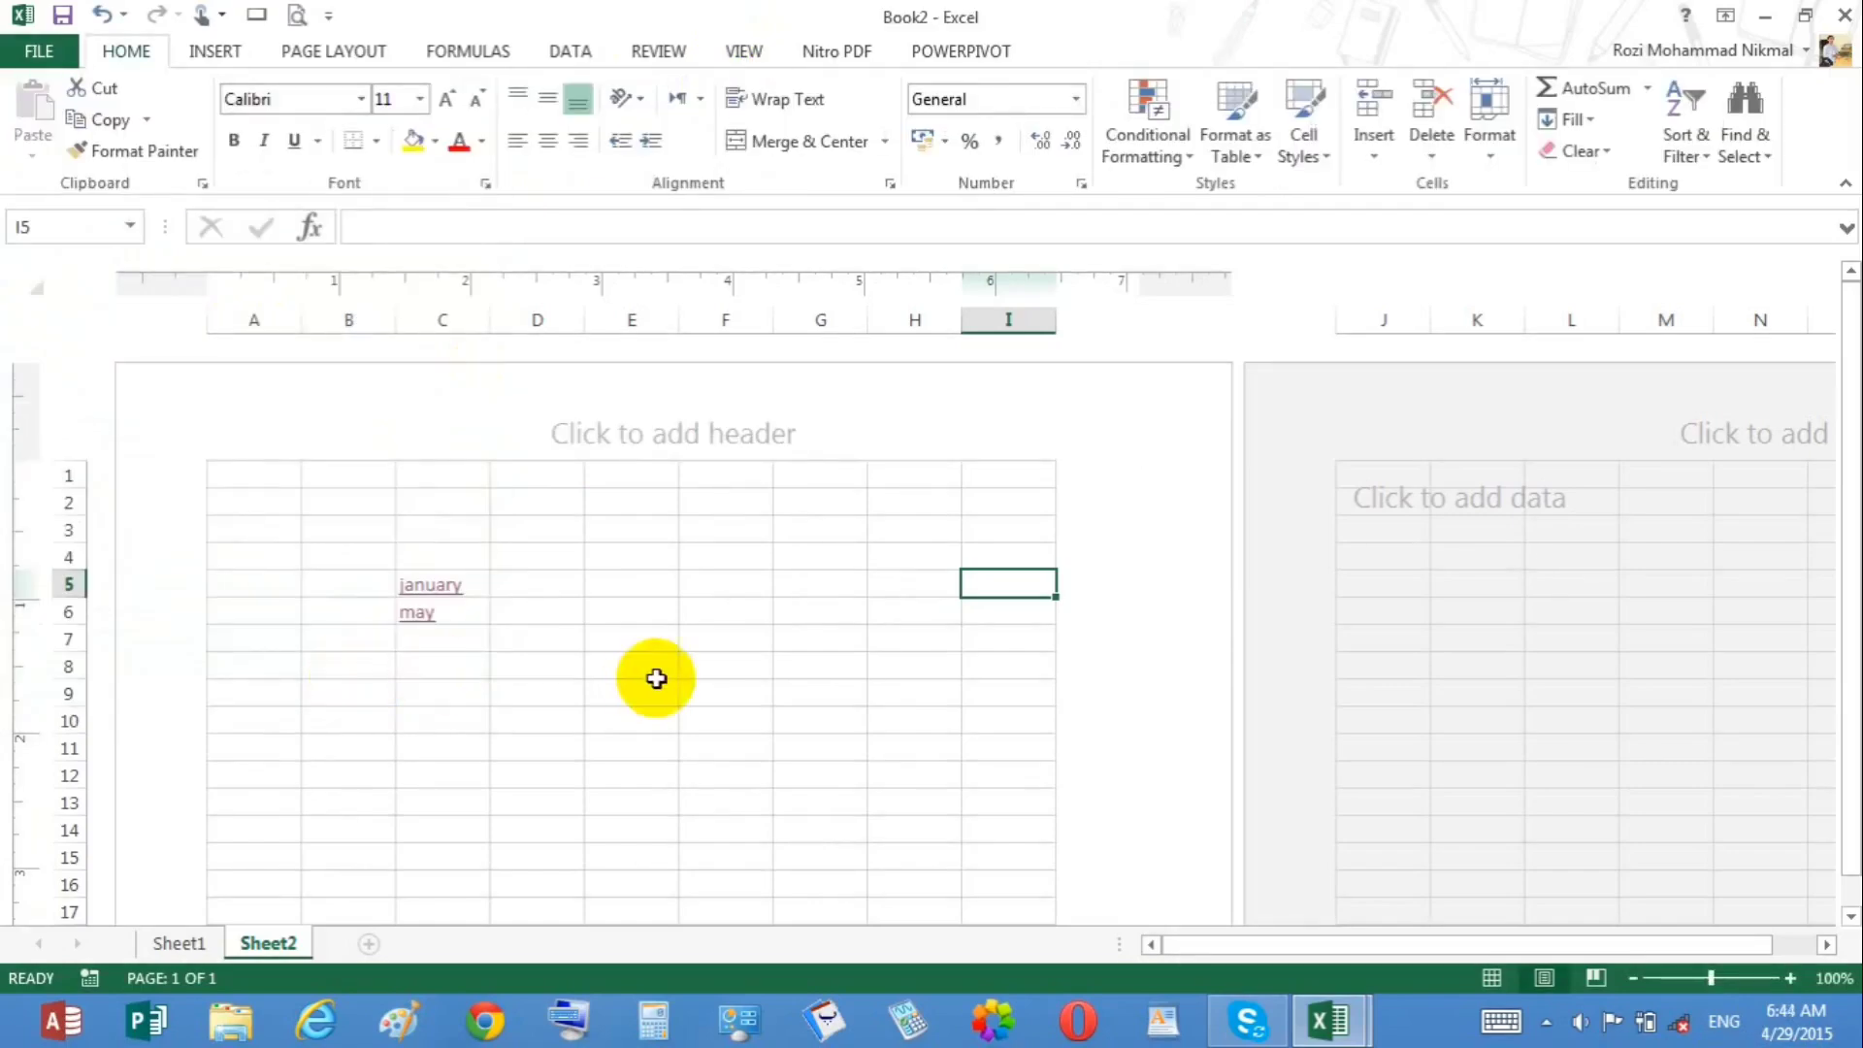
pyautogui.click(682, 551)
# Step: Replace the header's center section with page number and number of pages codes
pyautogui.scroll(-9, 686, 470)
pyautogui.moveTo(686, 470); pyautogui.dragTo(1842, 353)
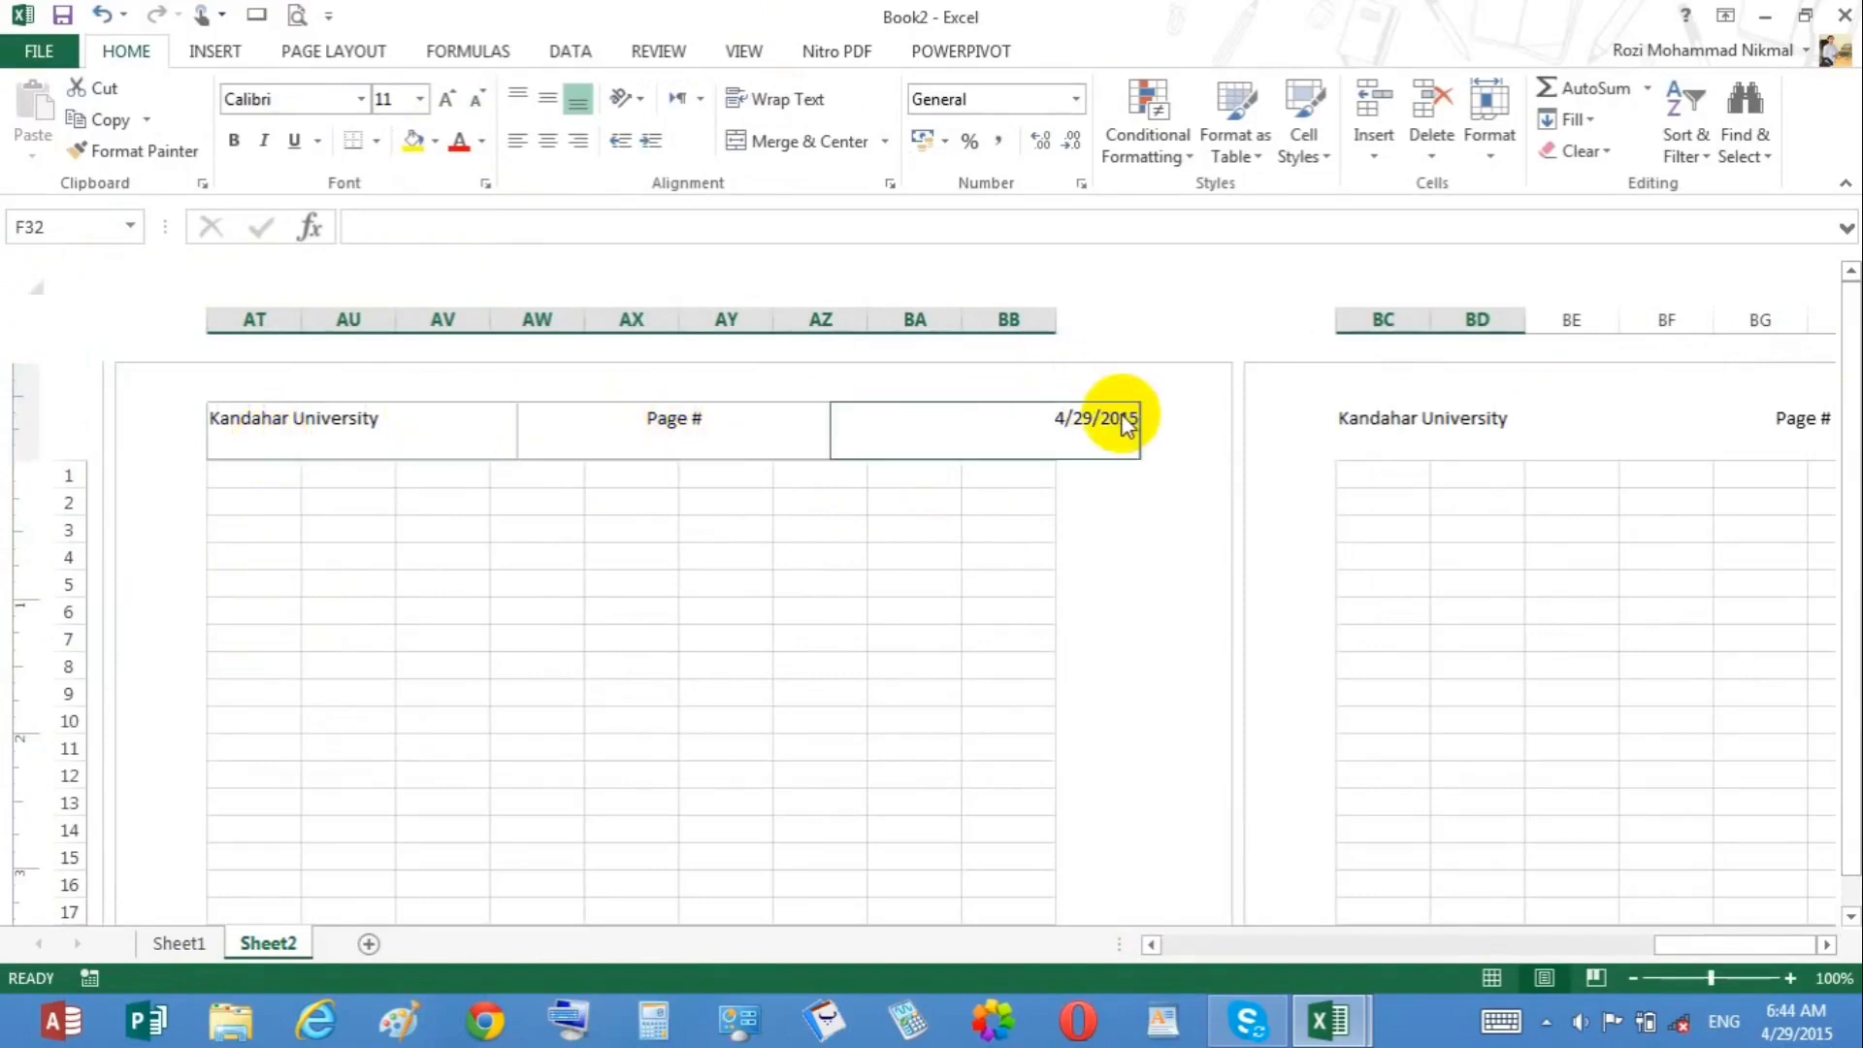
pyautogui.click(704, 427)
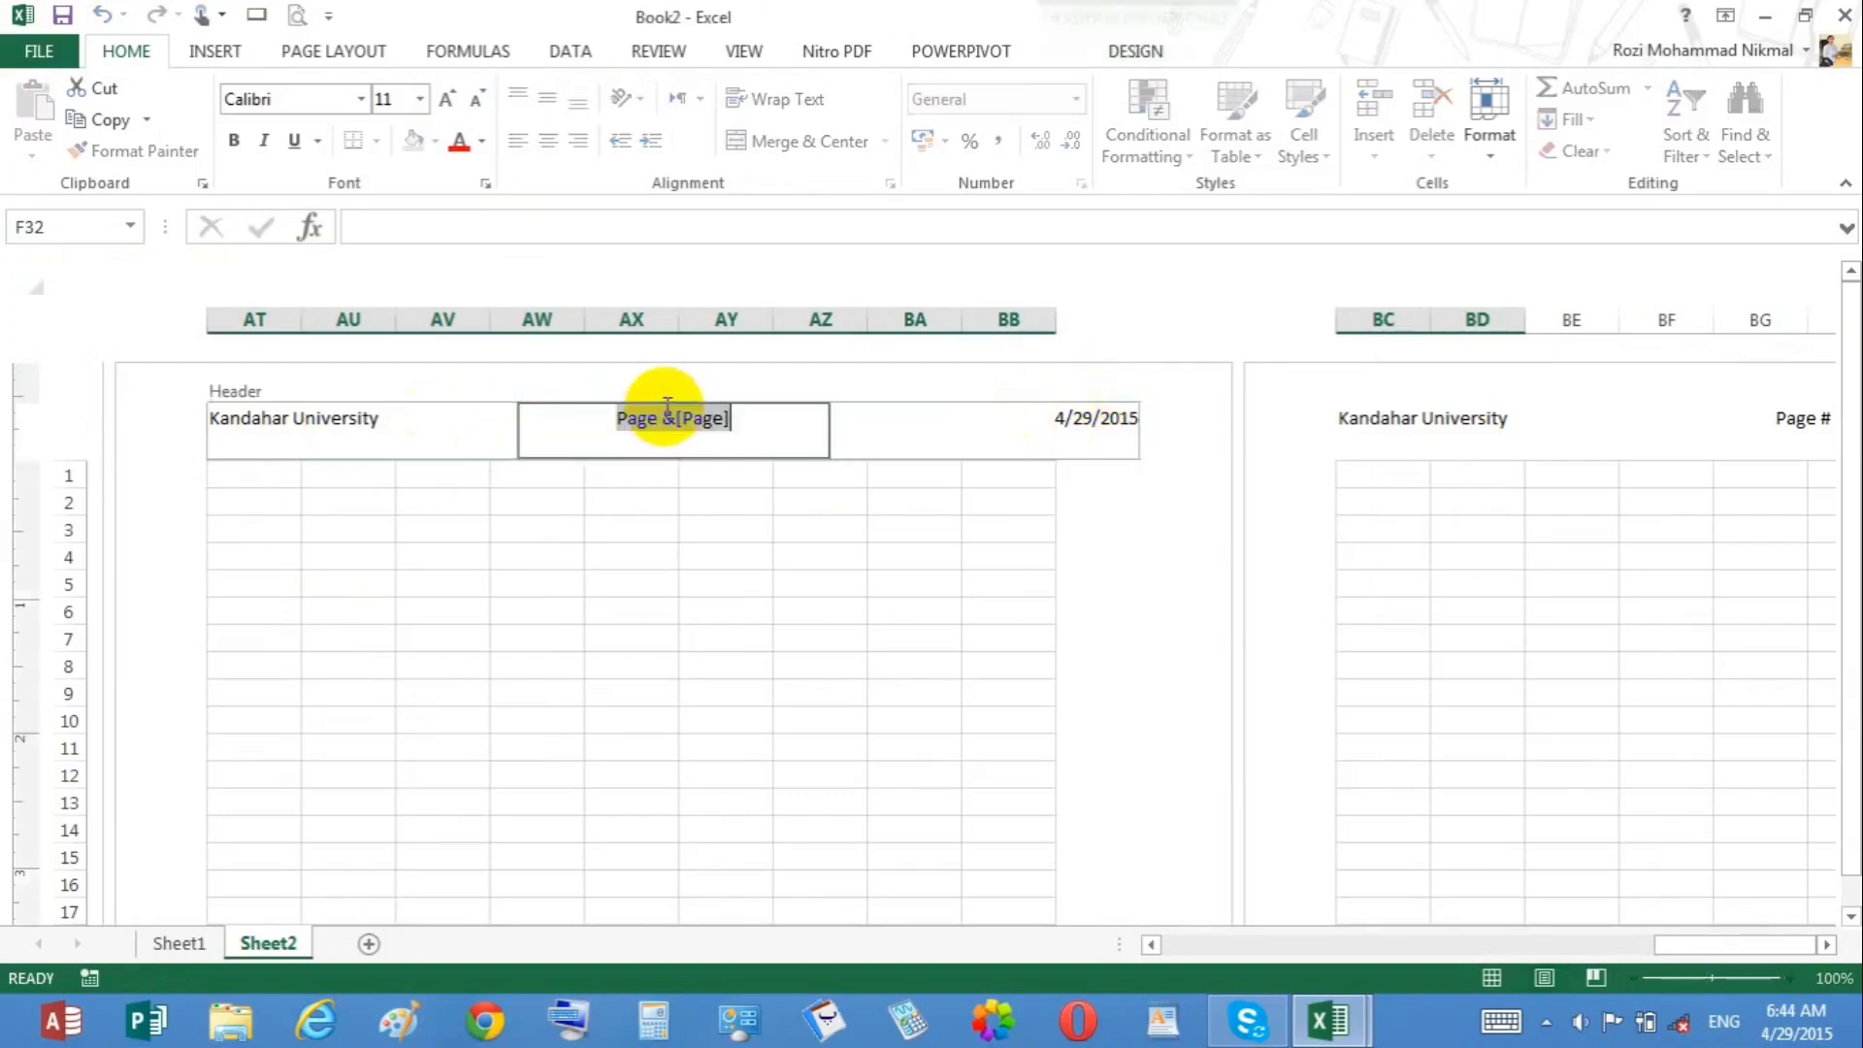
pyautogui.click(1150, 50)
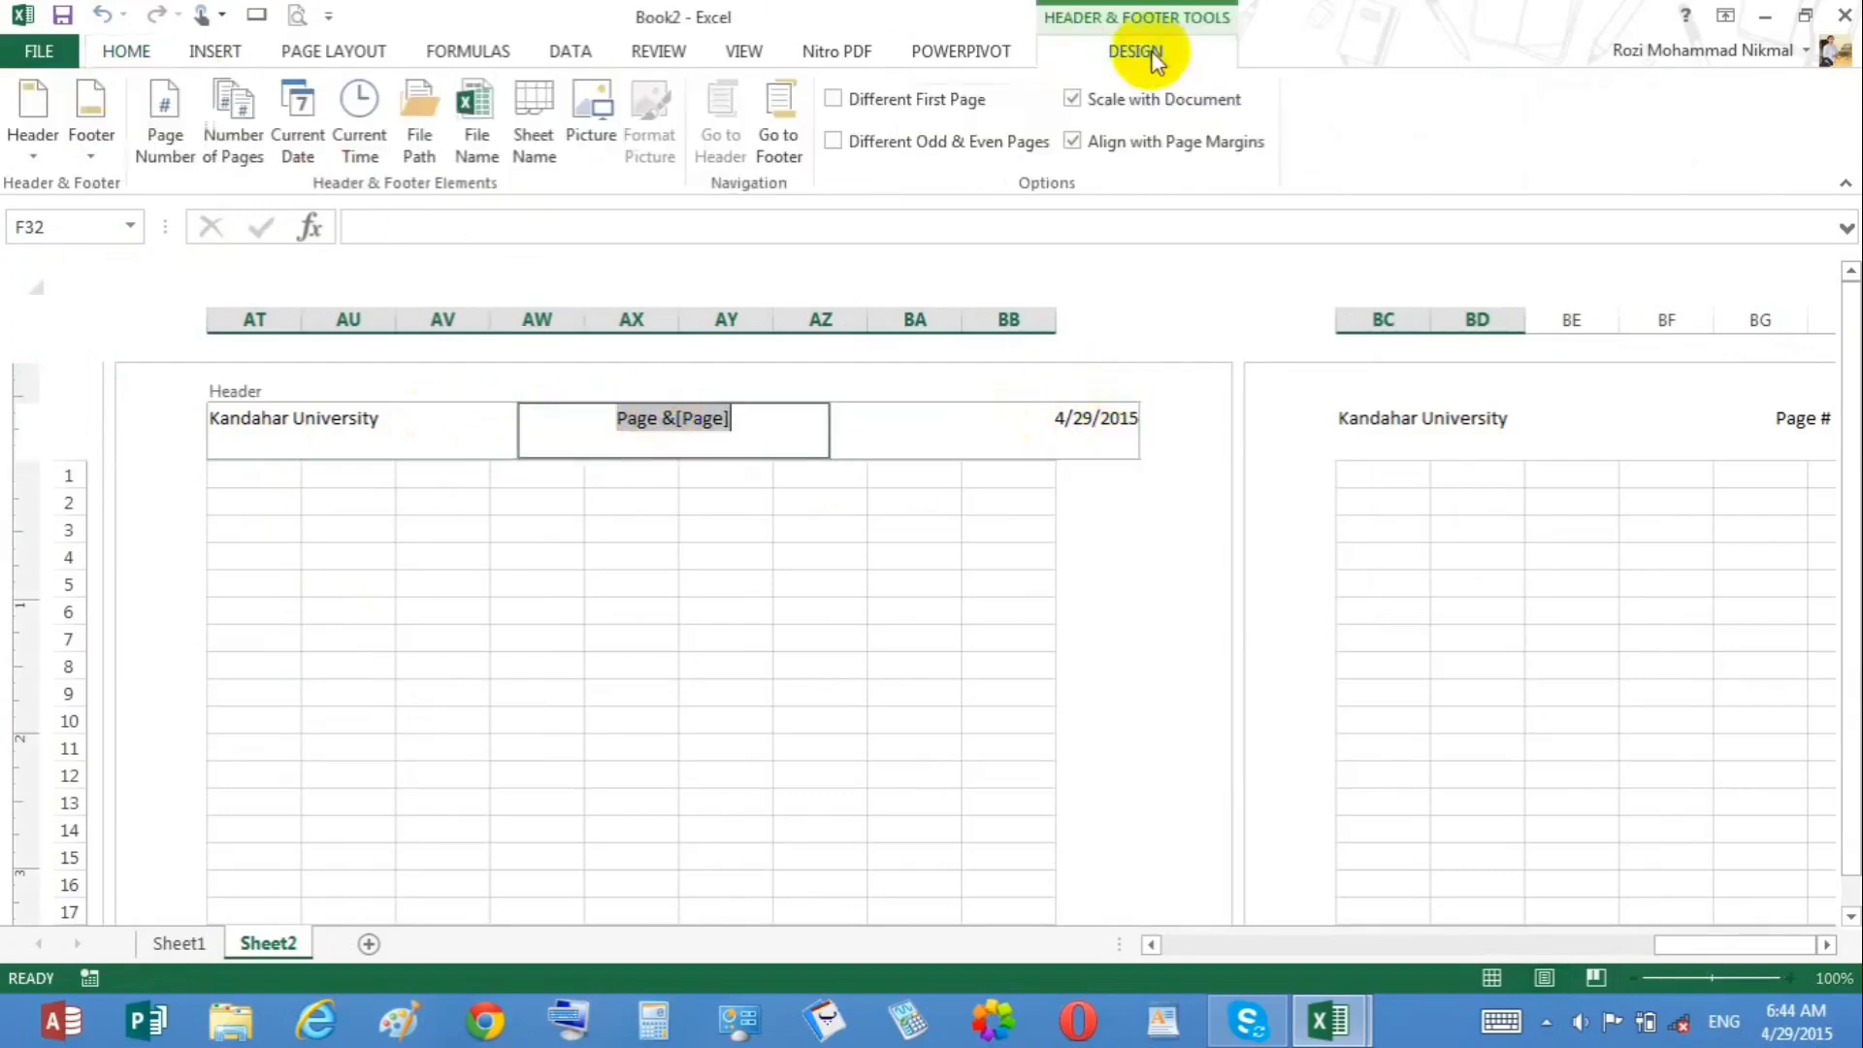
pyautogui.click(38, 144)
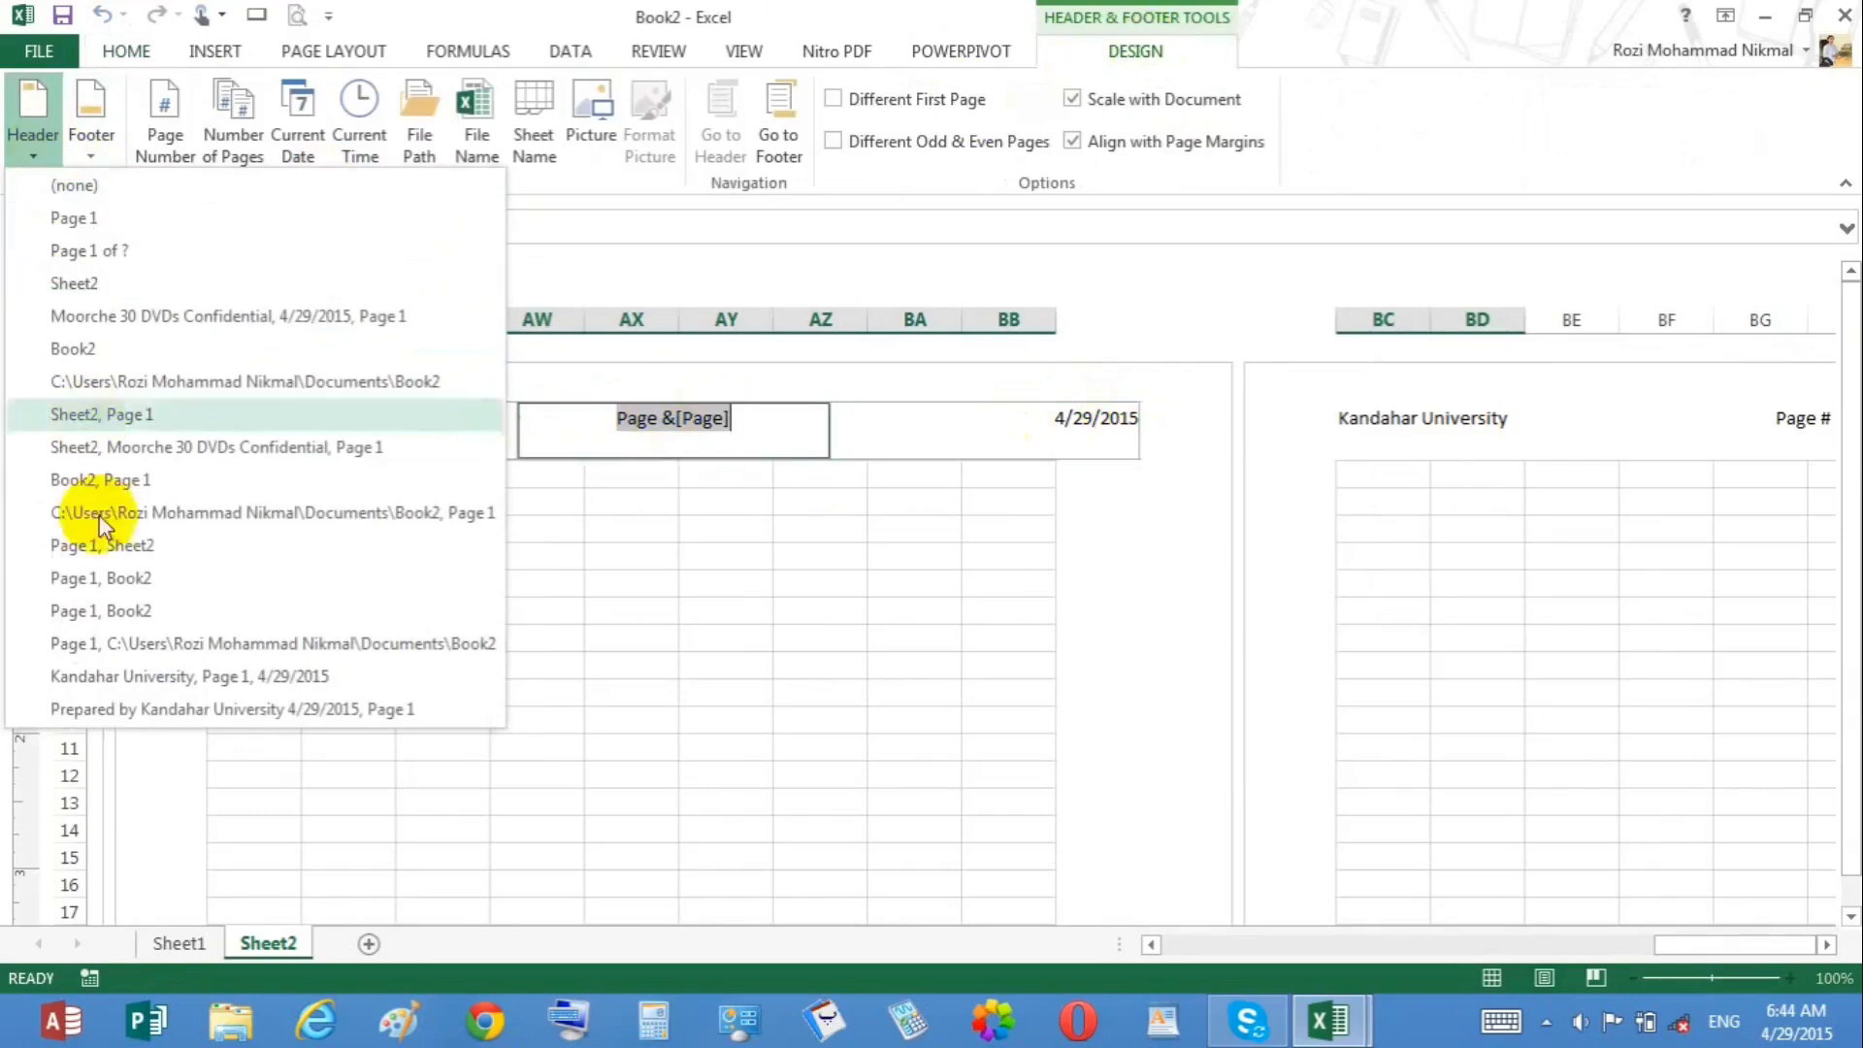
pyautogui.click(96, 106)
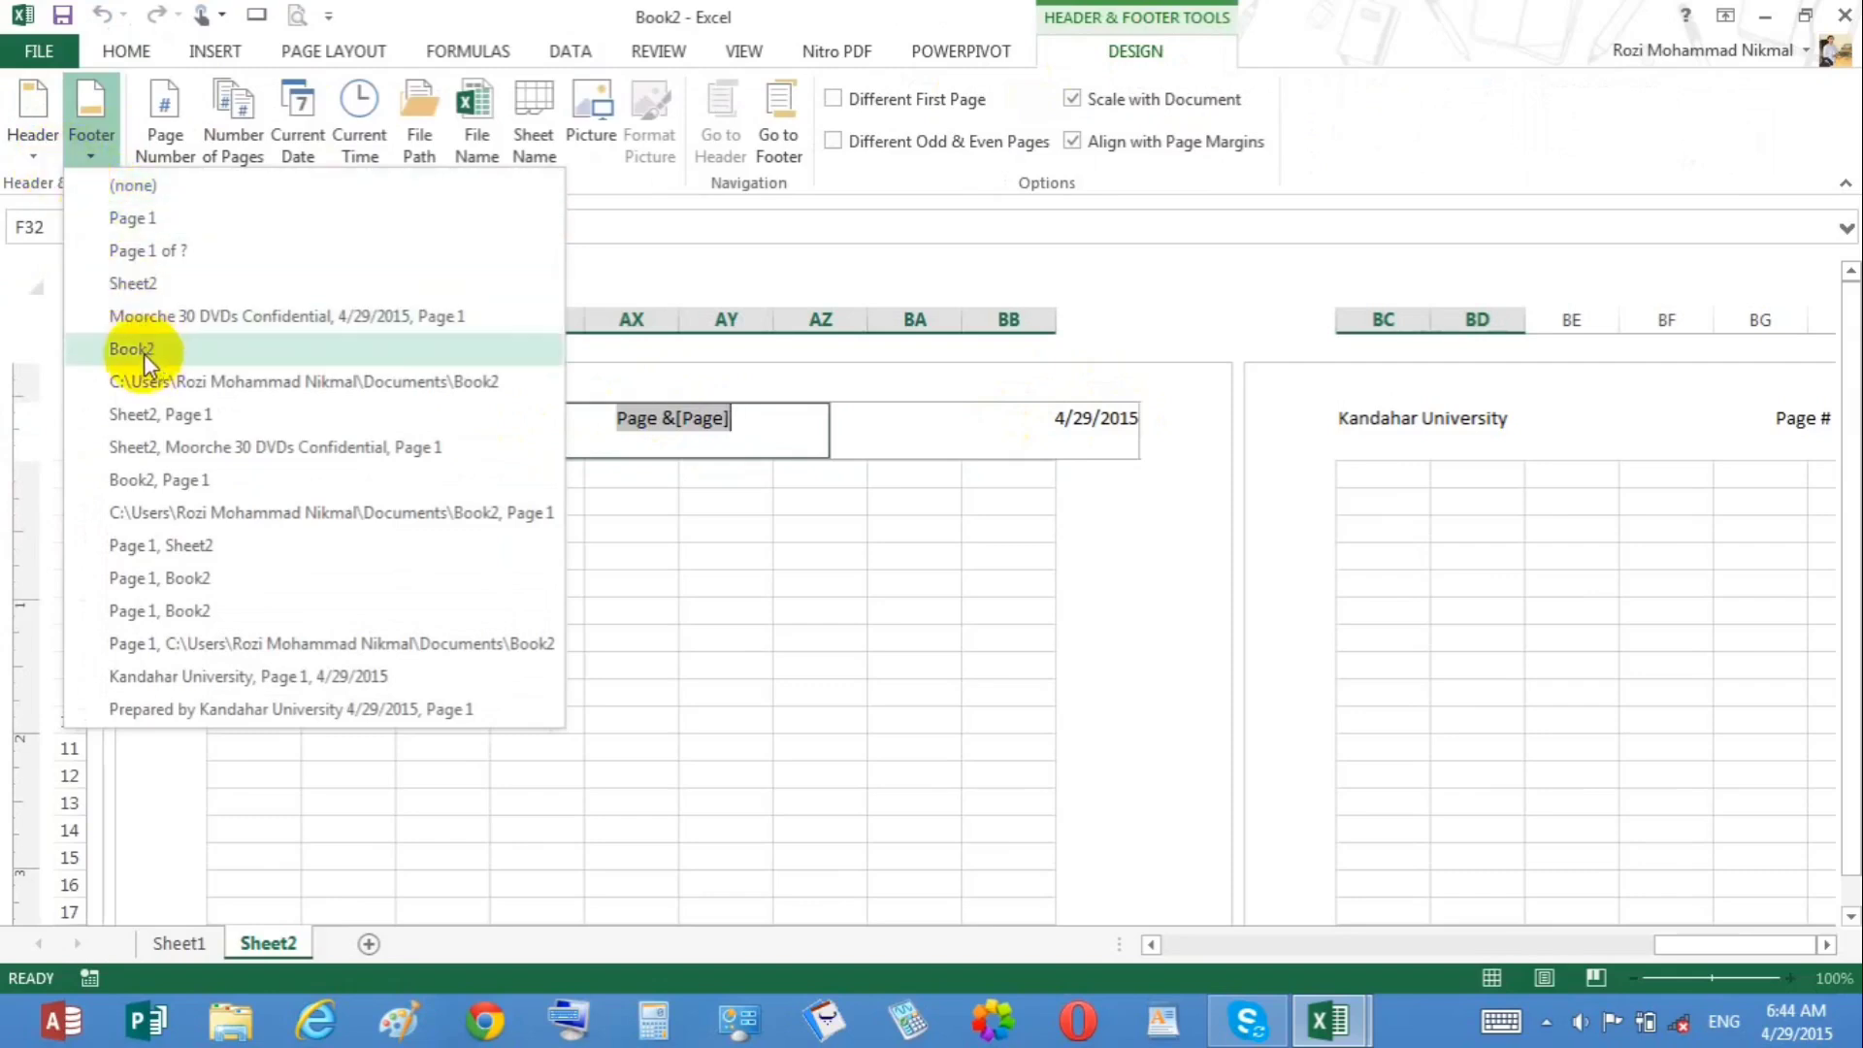
pyautogui.click(182, 148)
pyautogui.click(190, 153)
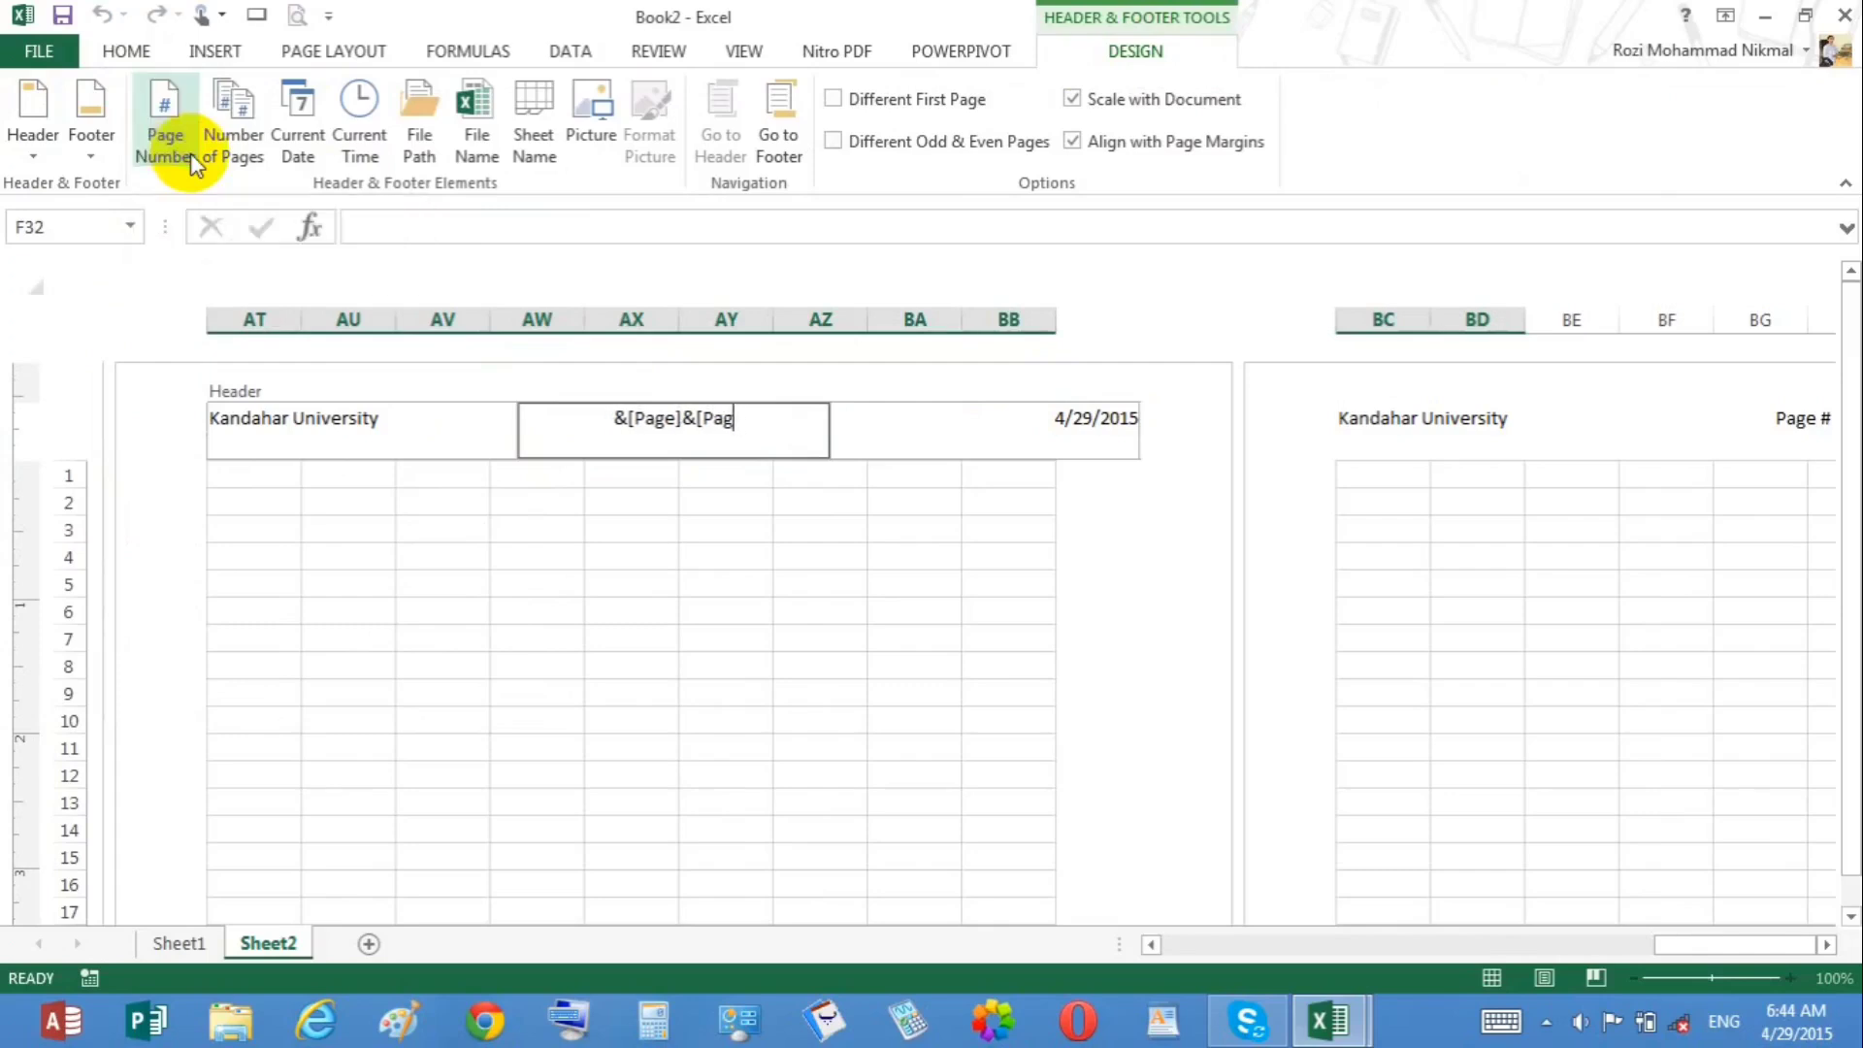
pyautogui.click(259, 155)
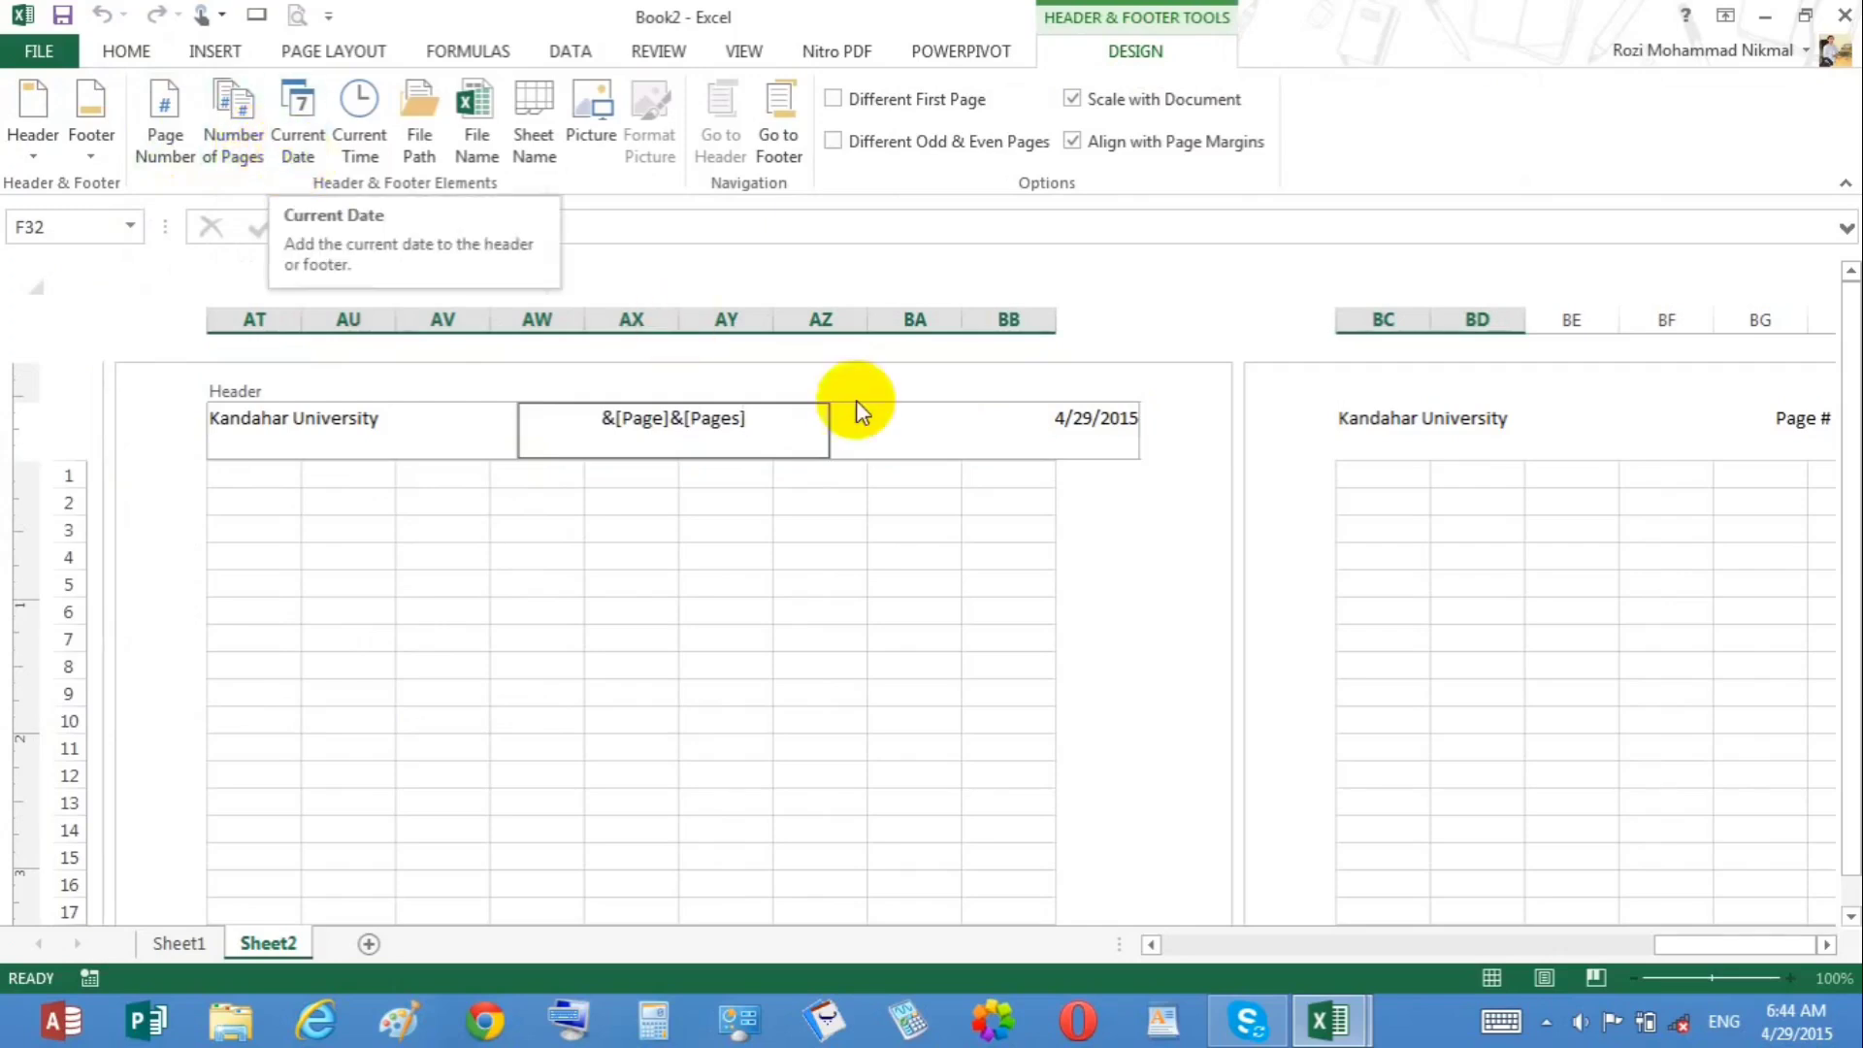
pyautogui.click(699, 608)
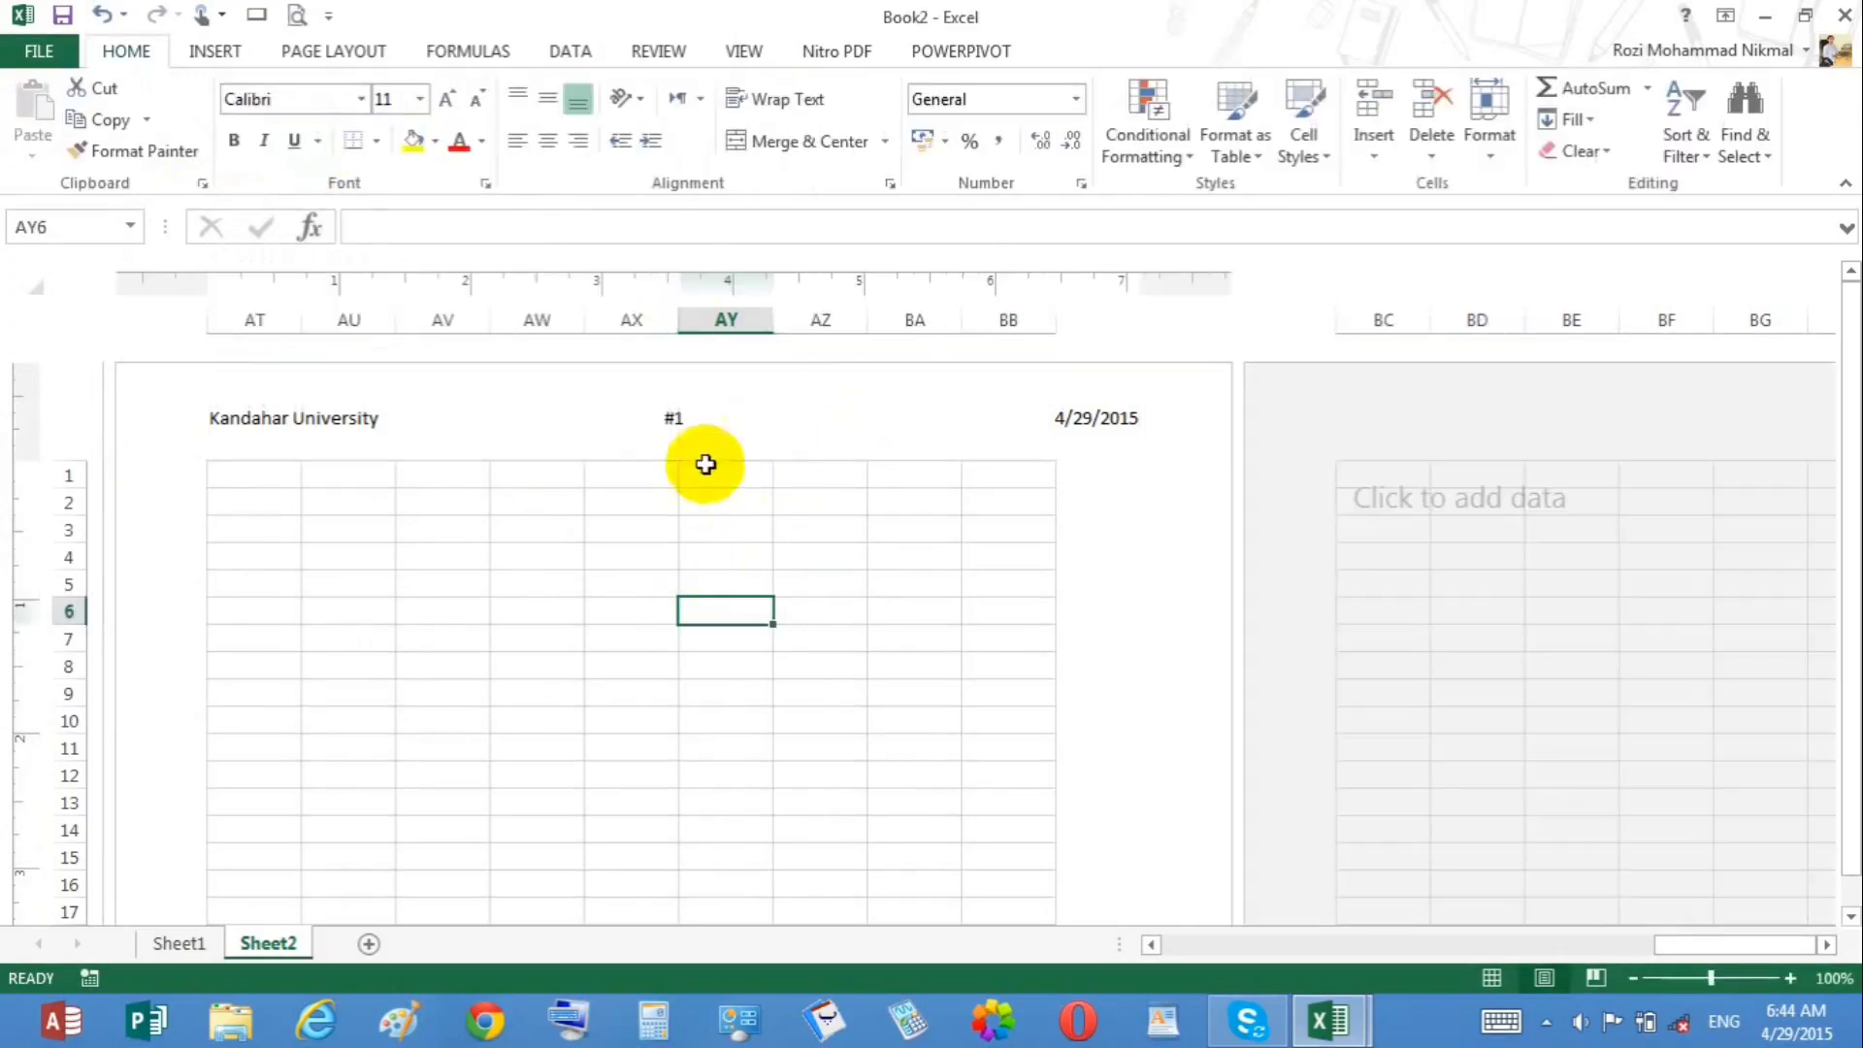
# Step: Replace the header's center section with the current date code
pyautogui.click(694, 437)
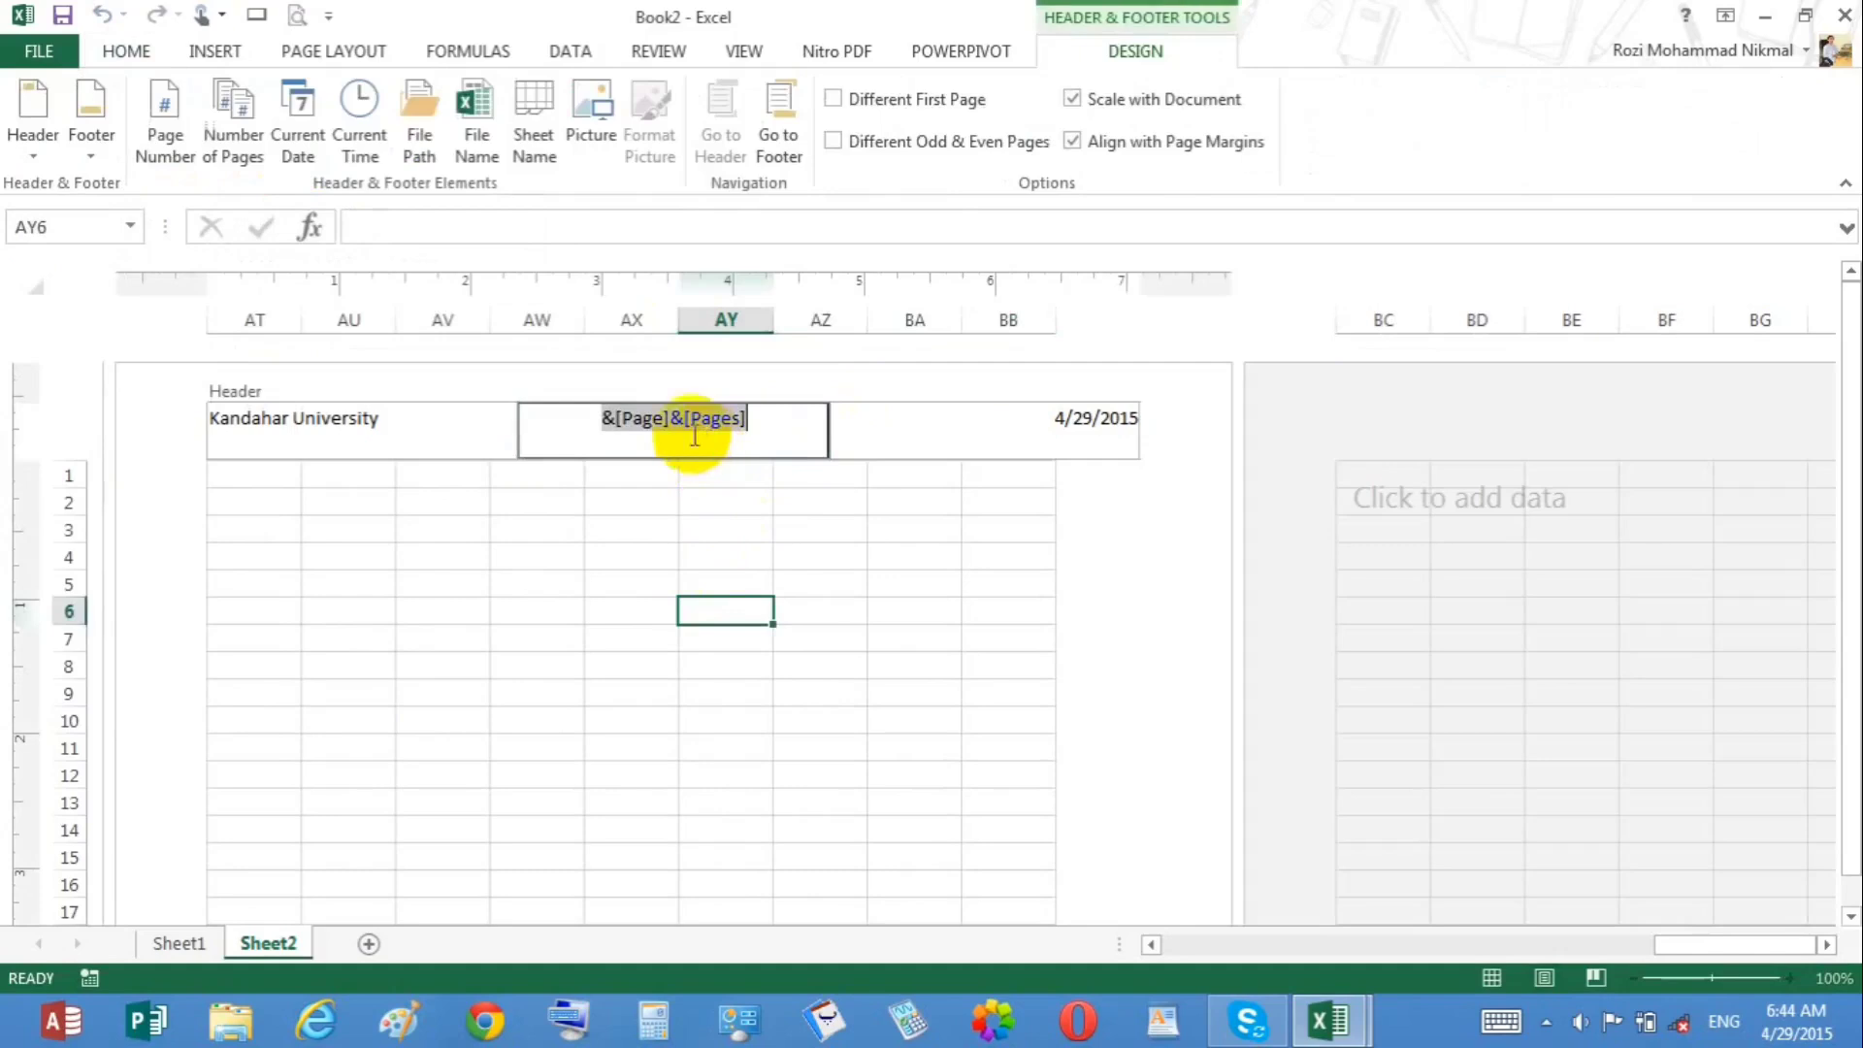
pyautogui.click(289, 130)
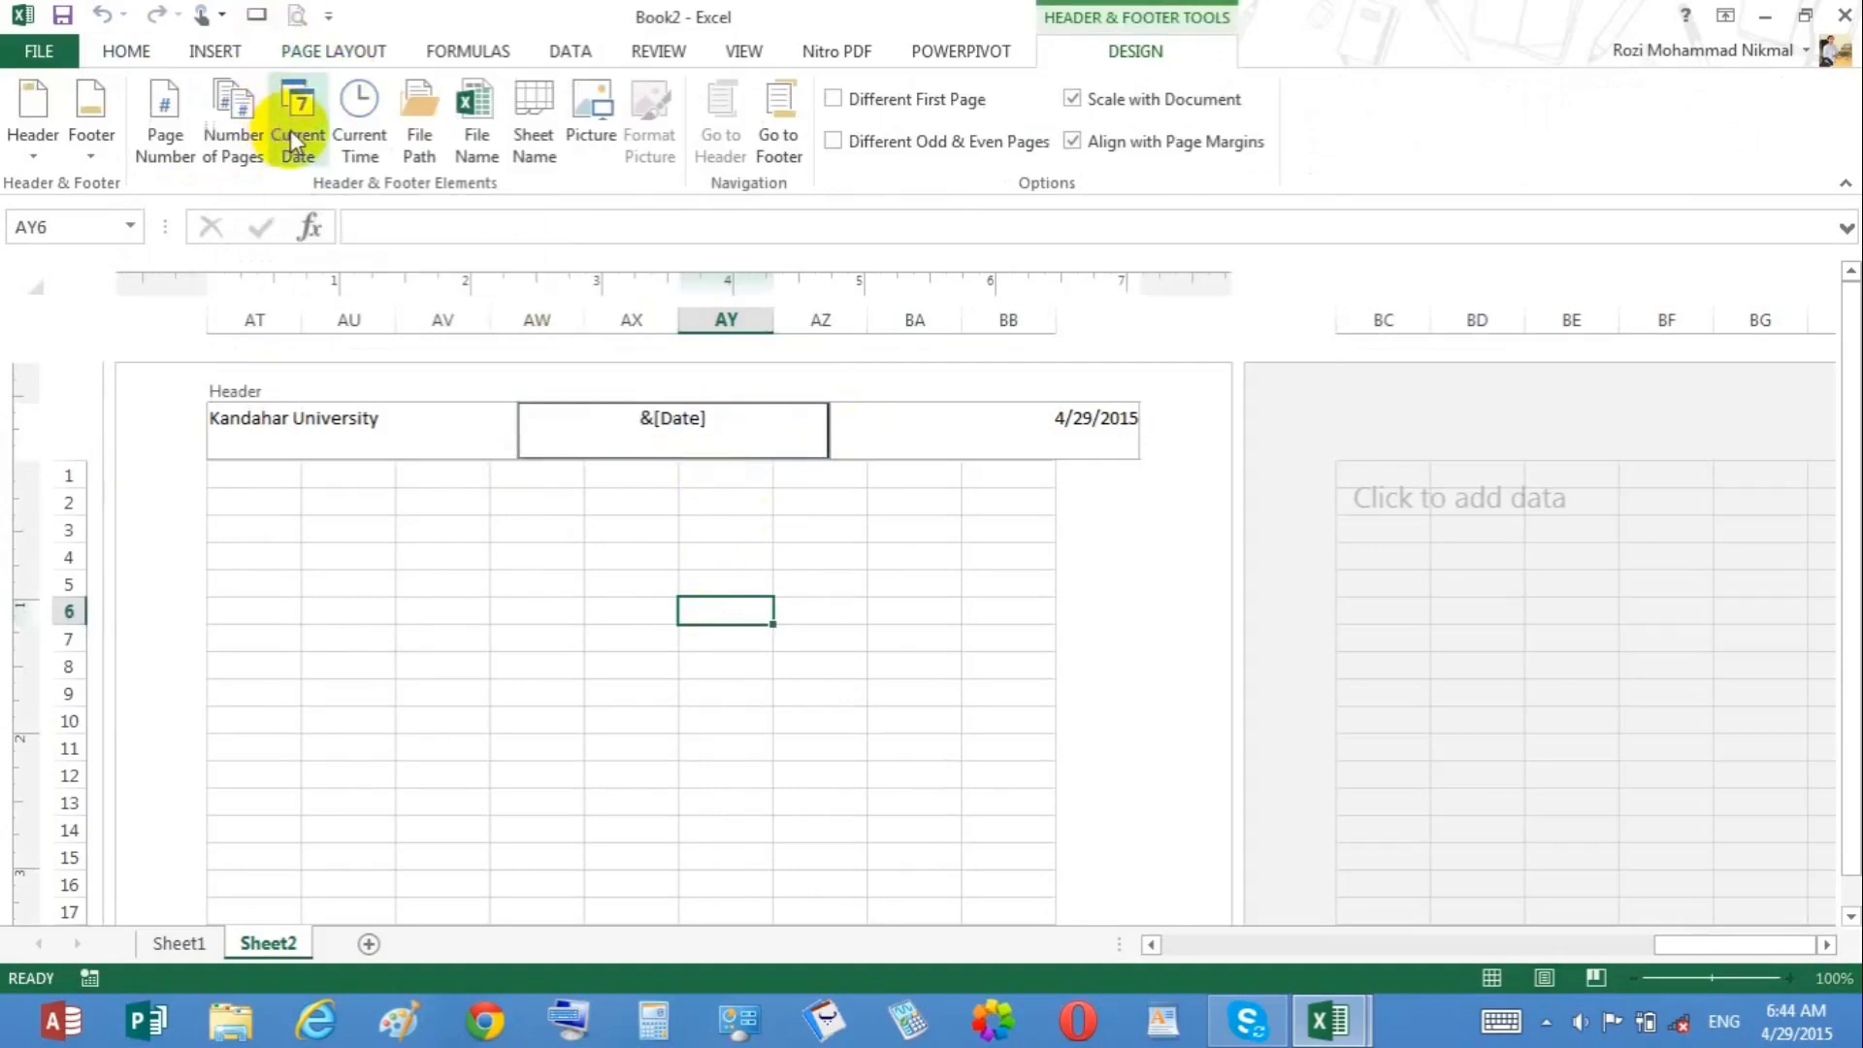
pyautogui.click(572, 687)
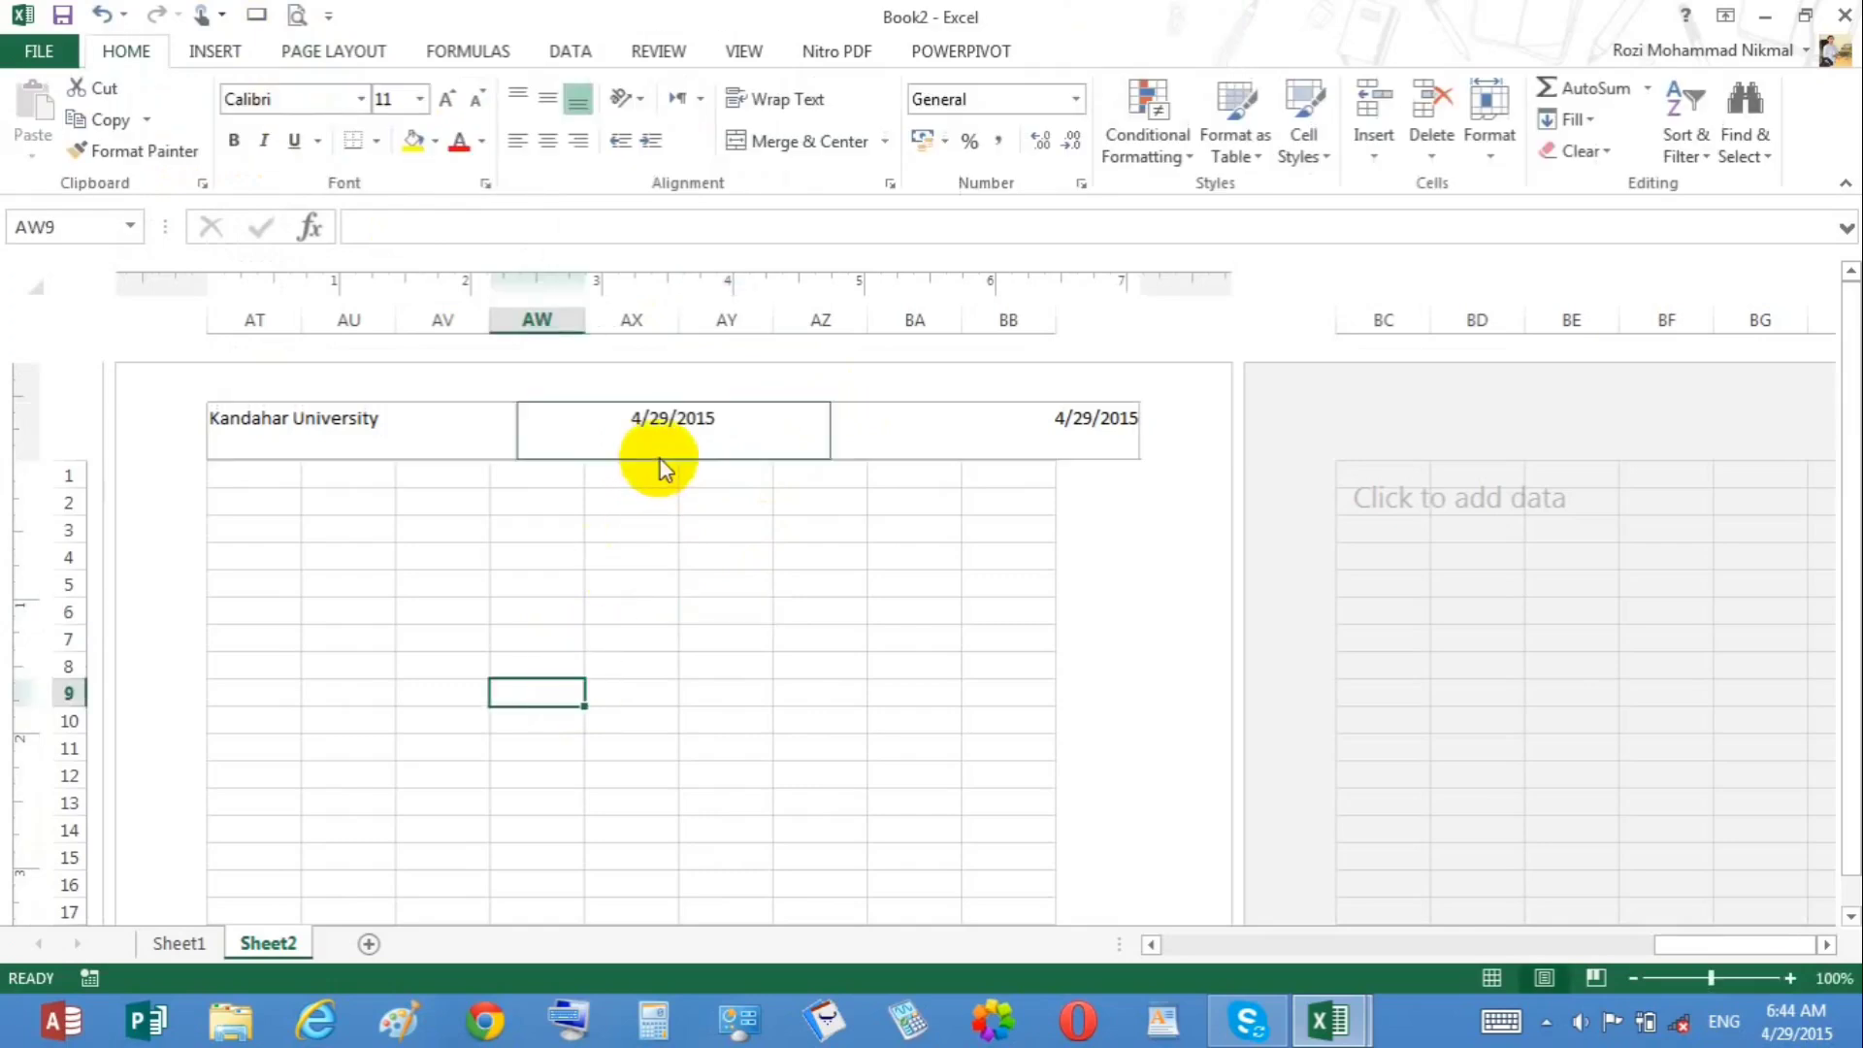
# Step: Replace the header's center section with the current time code
pyautogui.click(652, 436)
pyautogui.click(364, 155)
pyautogui.click(676, 750)
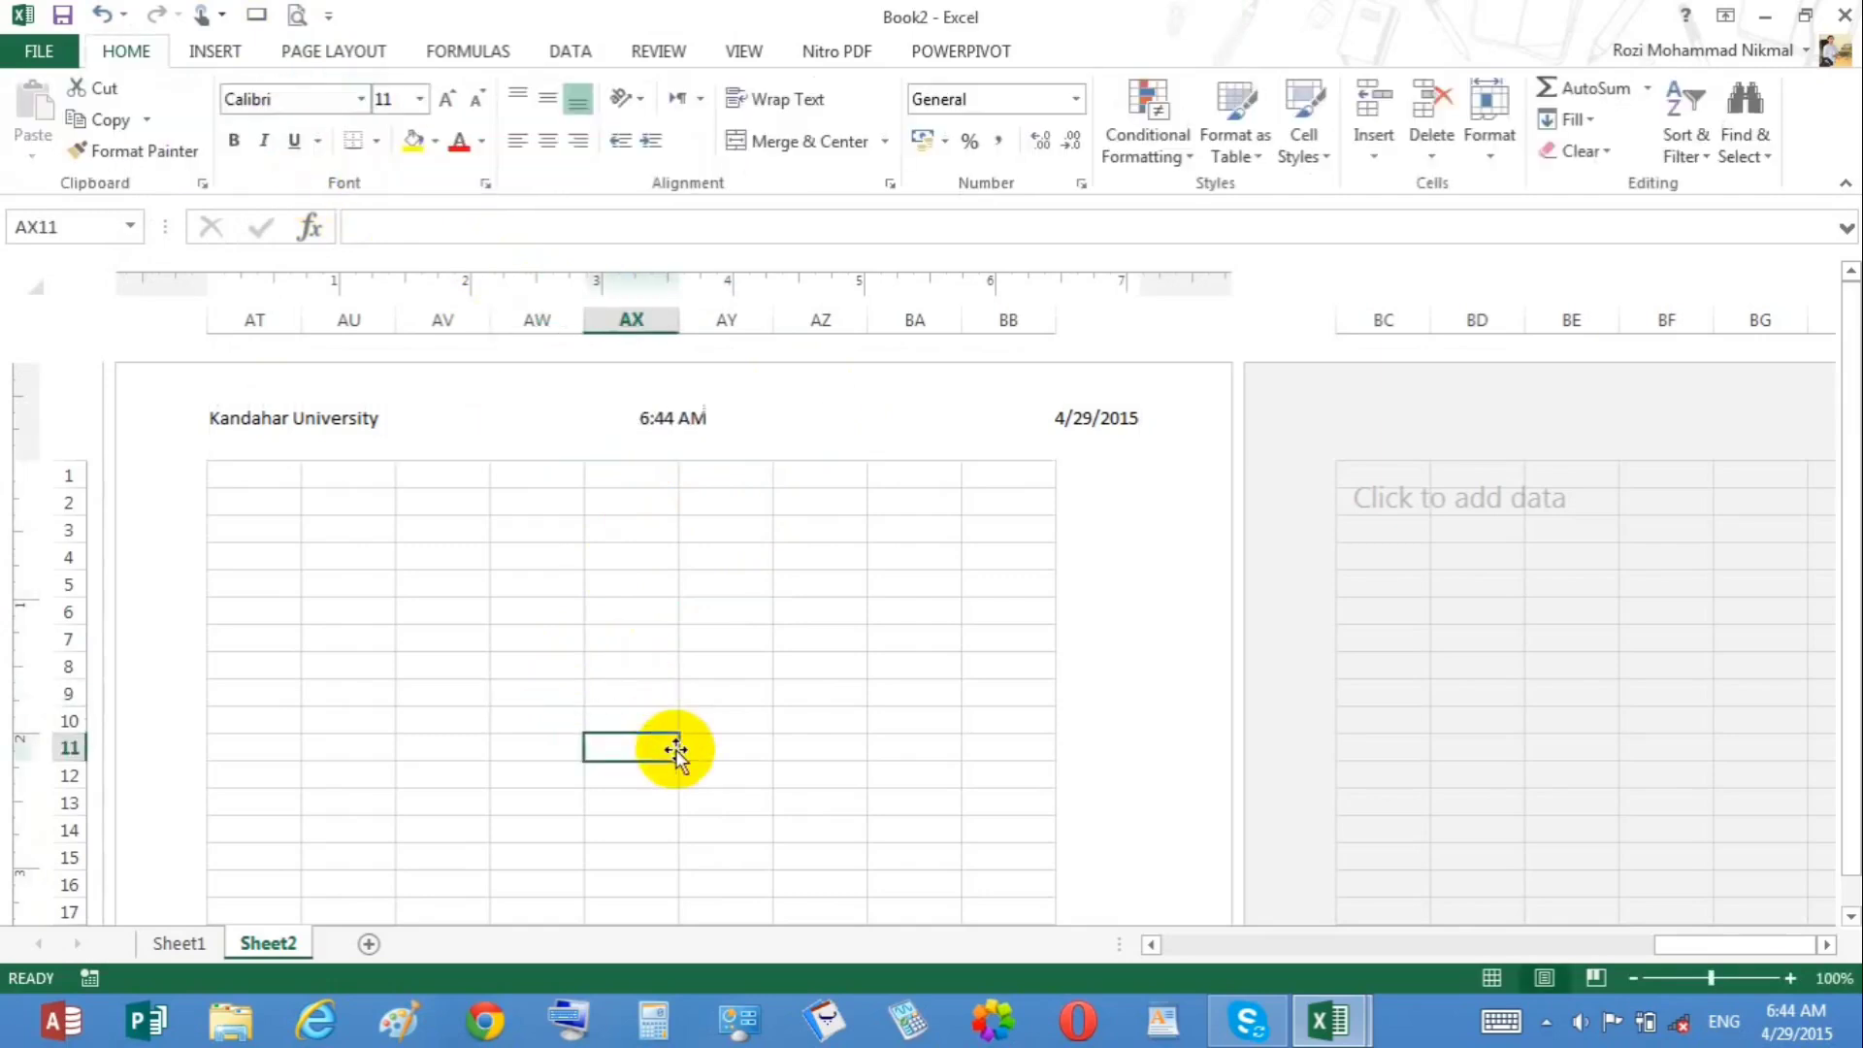
# Step: Replace the header's center section with the file path and file name codes
pyautogui.moveTo(1810, 1023)
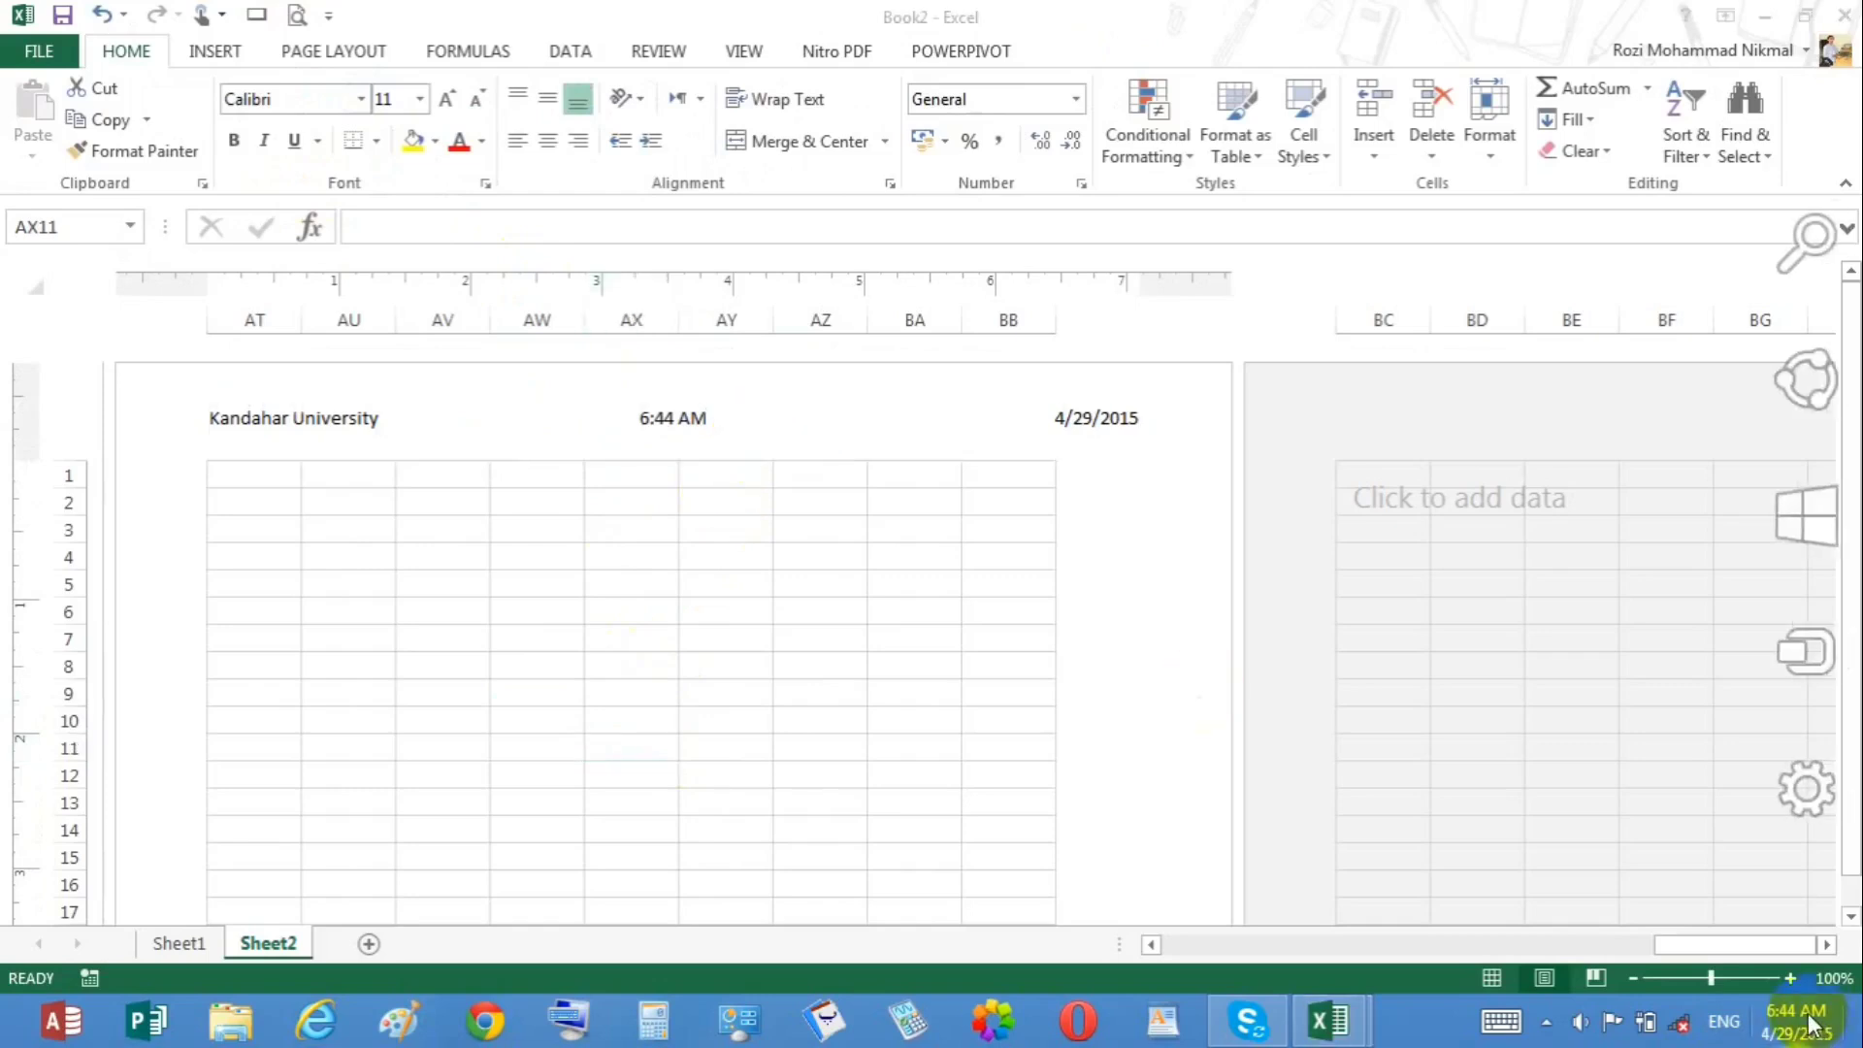
pyautogui.click(701, 437)
pyautogui.click(1163, 54)
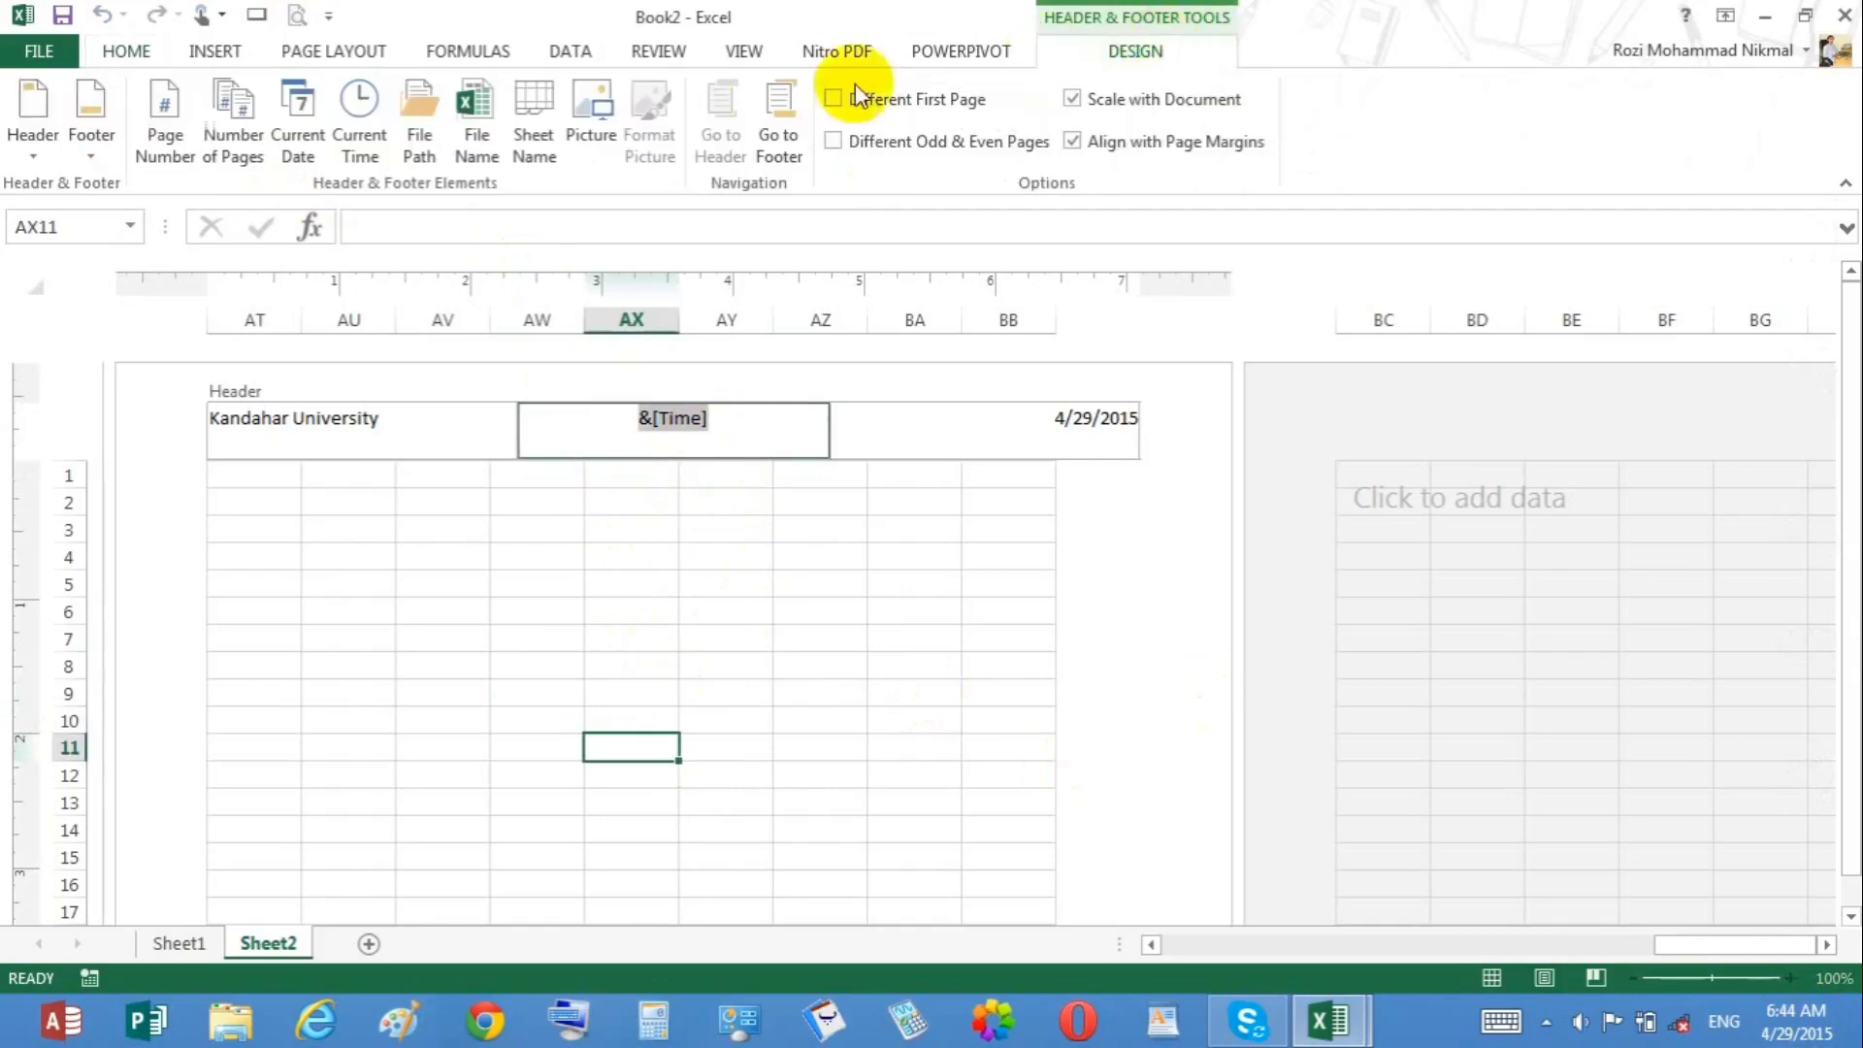
pyautogui.click(419, 148)
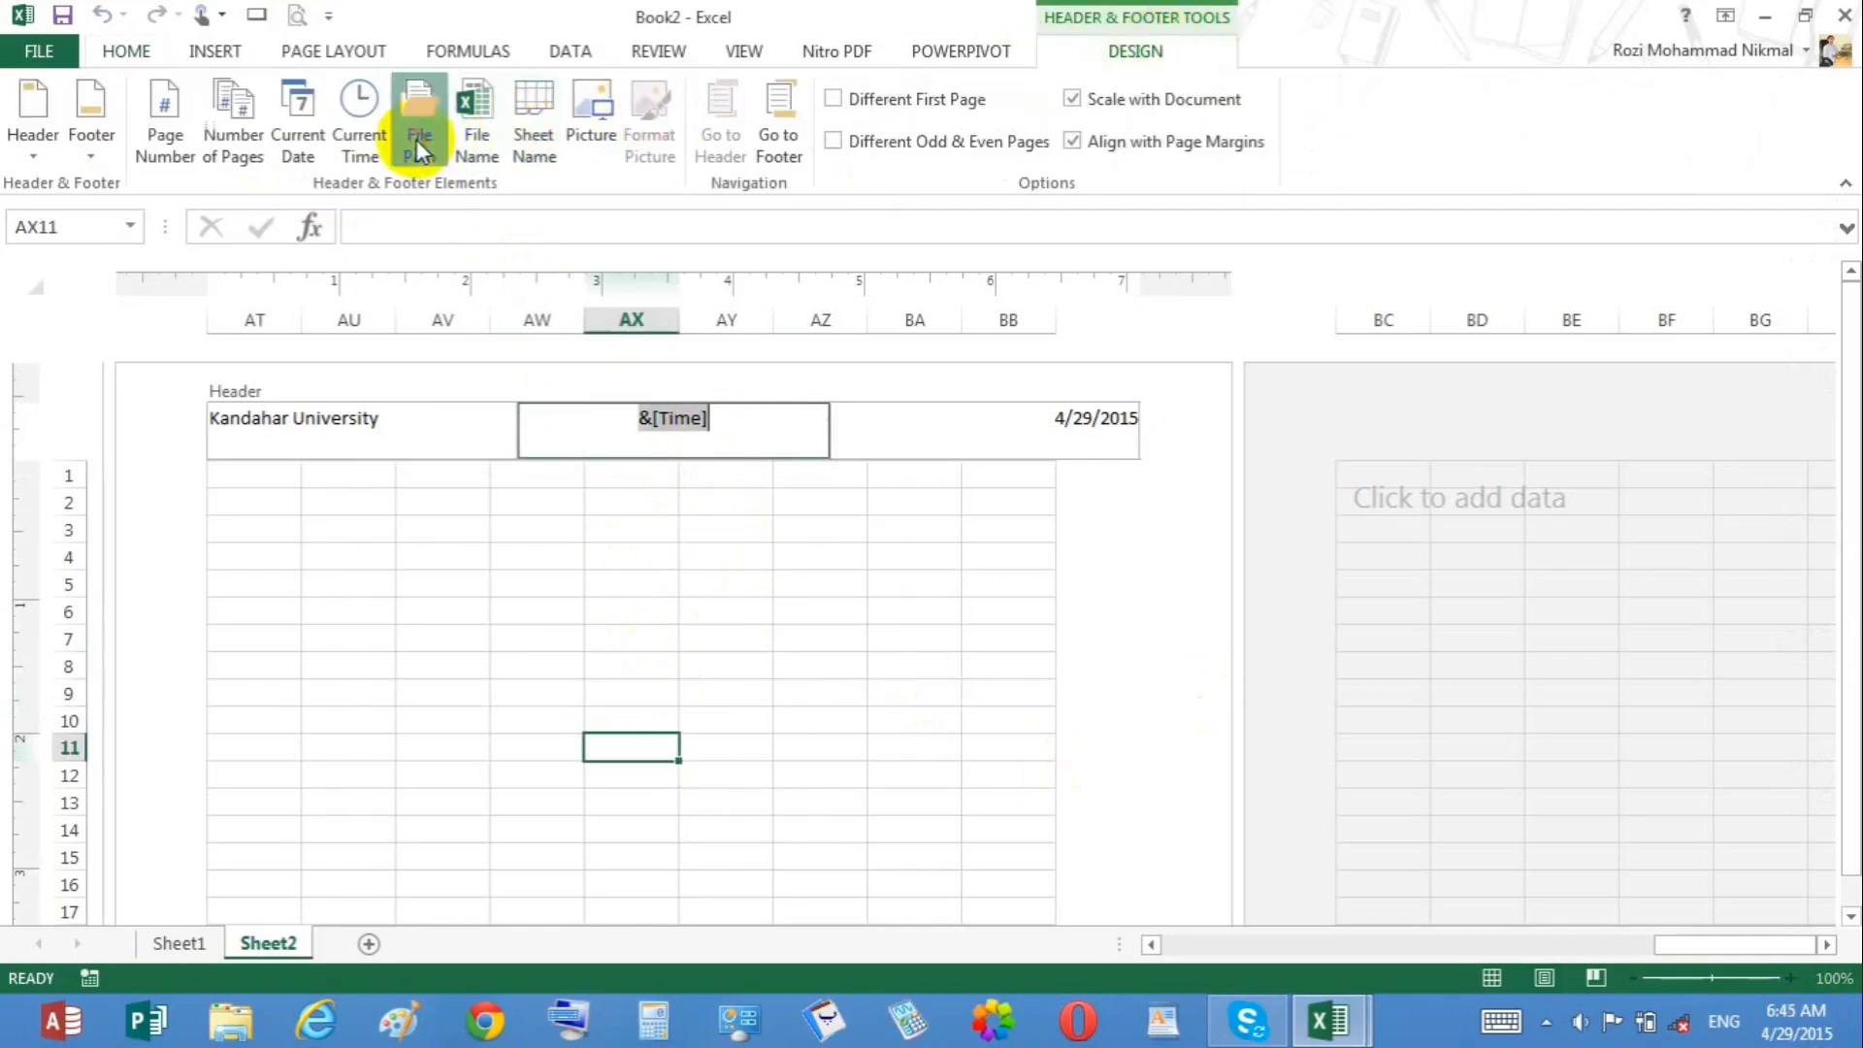
pyautogui.click(546, 501)
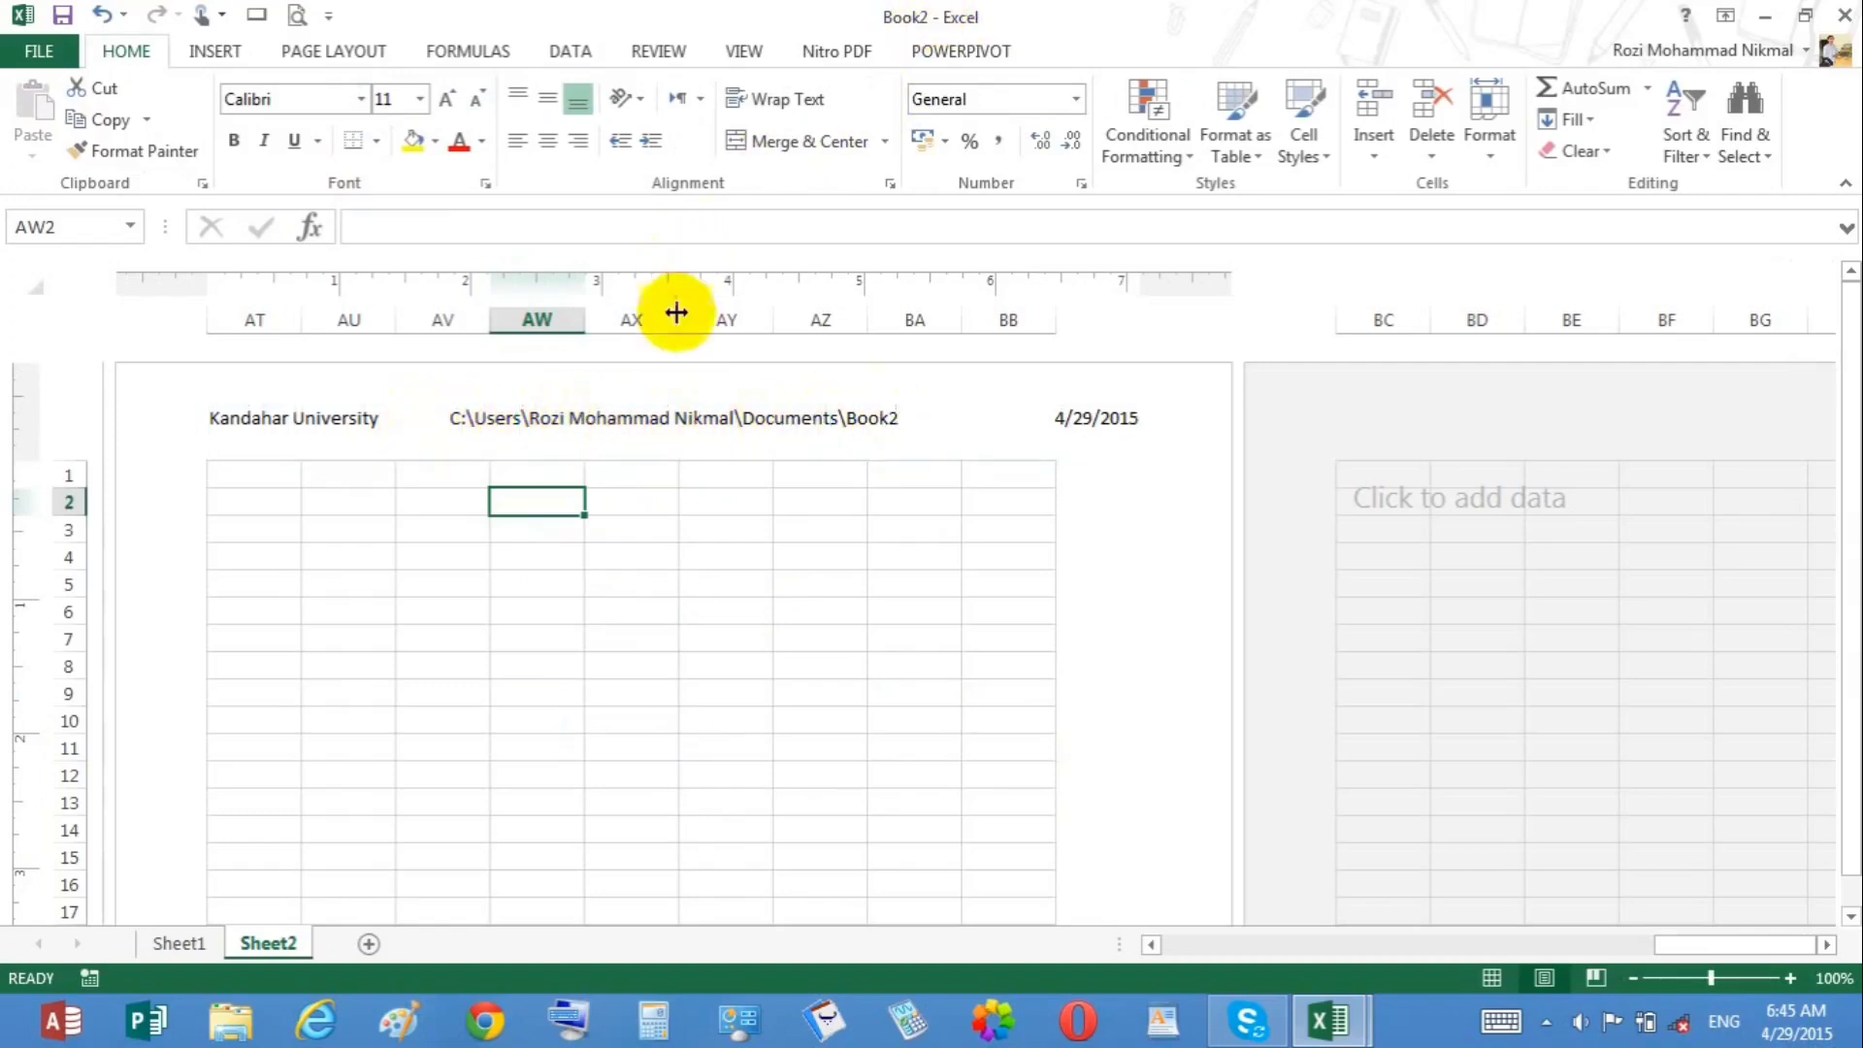
# Step: Replace the header's center section with the sheet name code
pyautogui.click(673, 427)
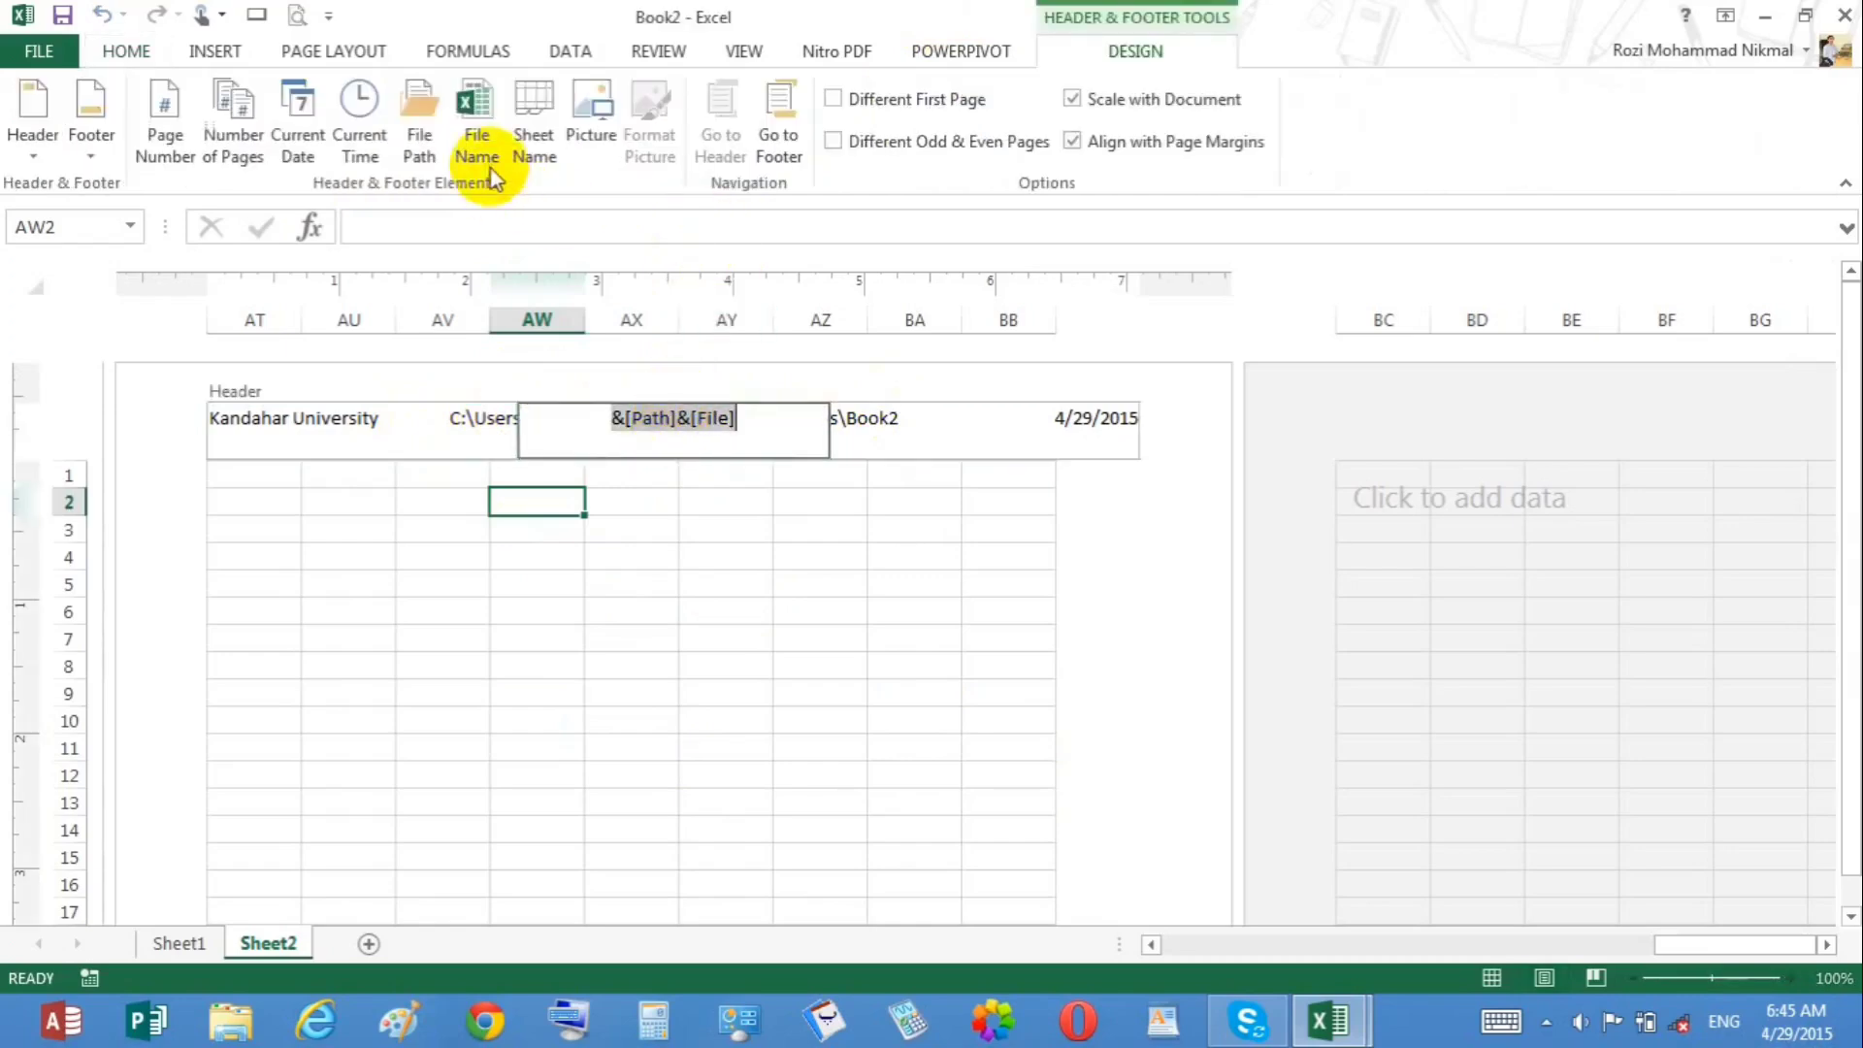
pyautogui.click(534, 121)
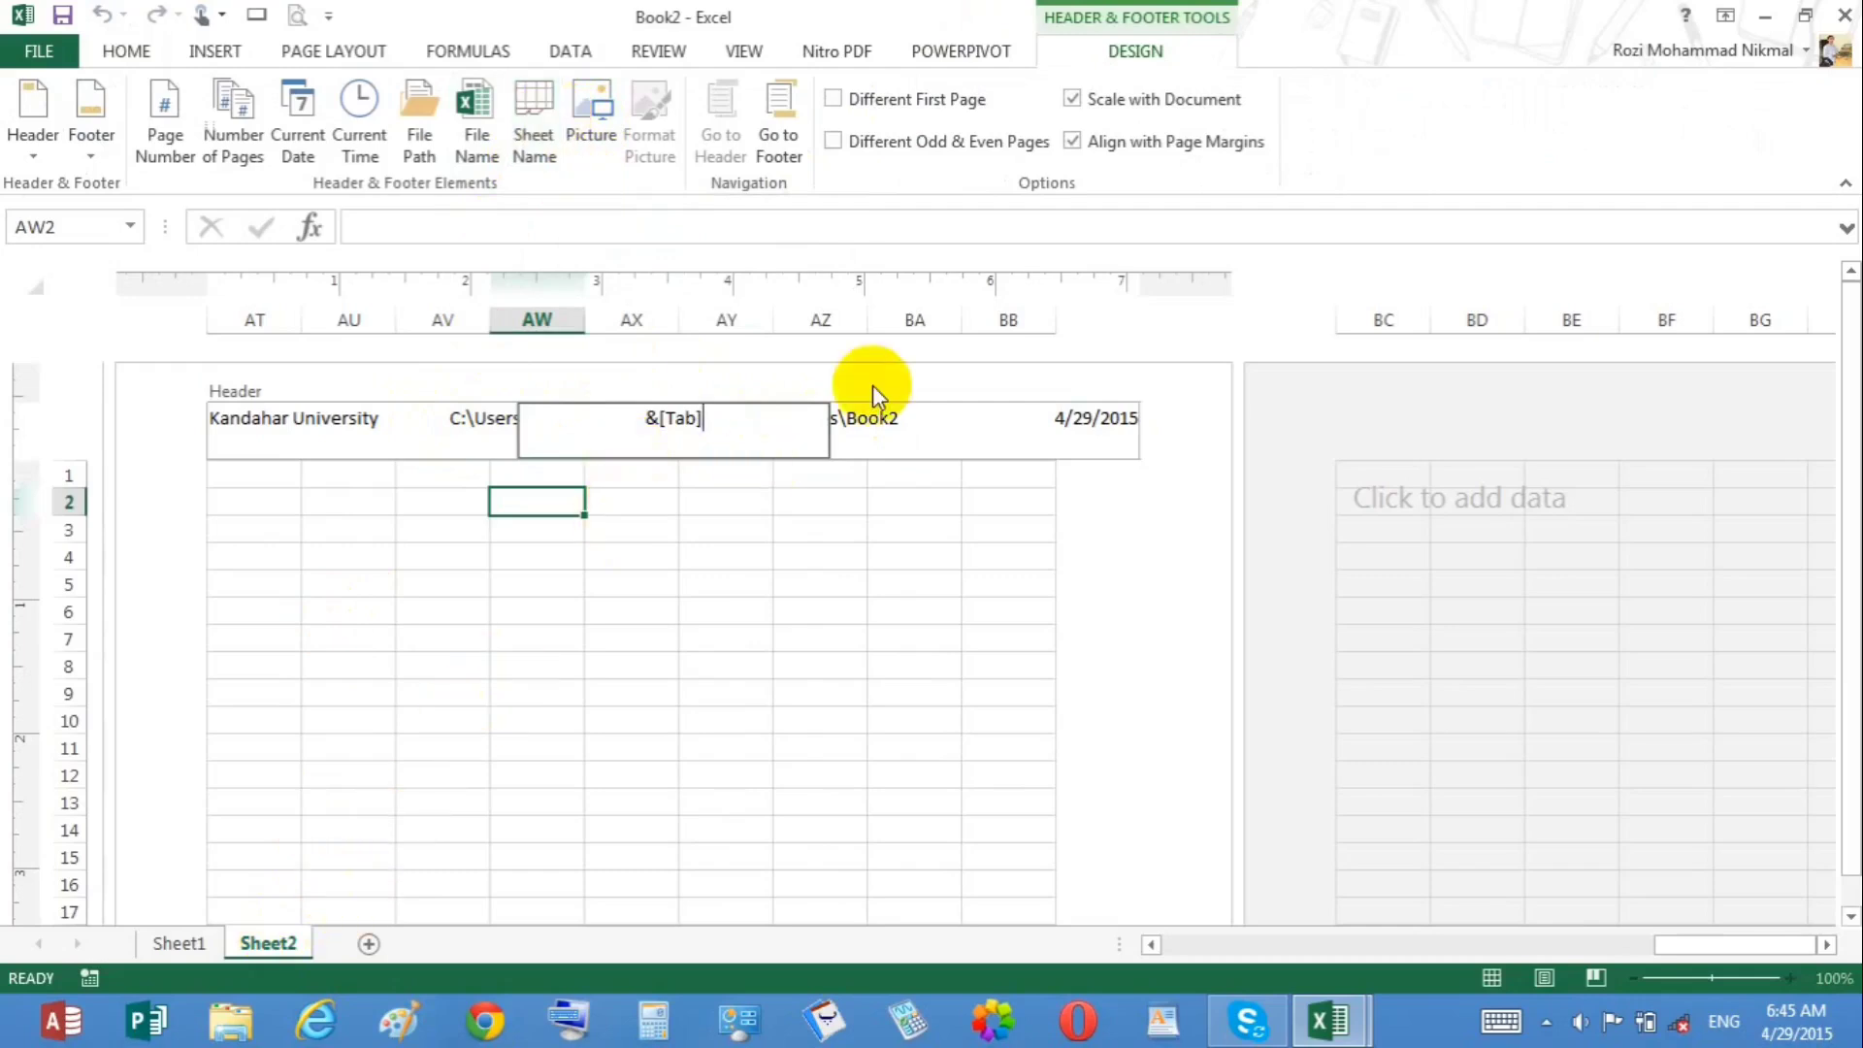
pyautogui.click(813, 532)
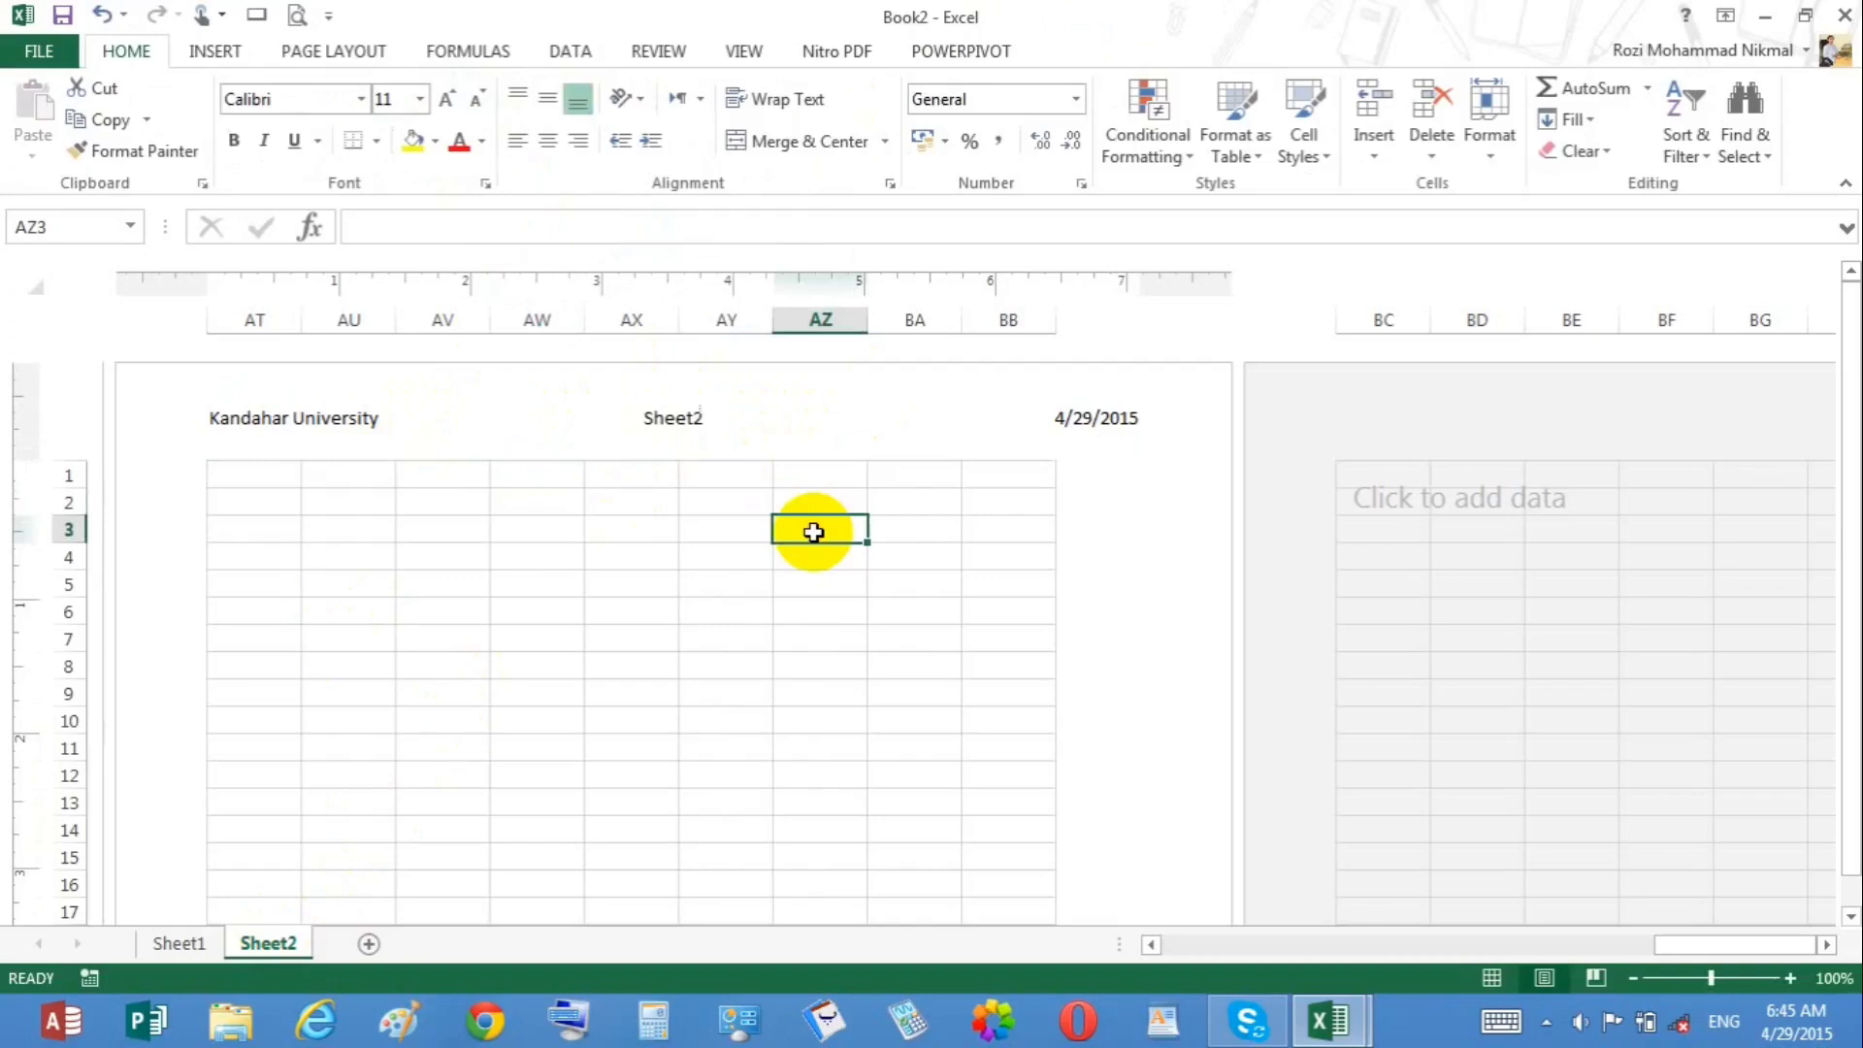
pyautogui.click(719, 436)
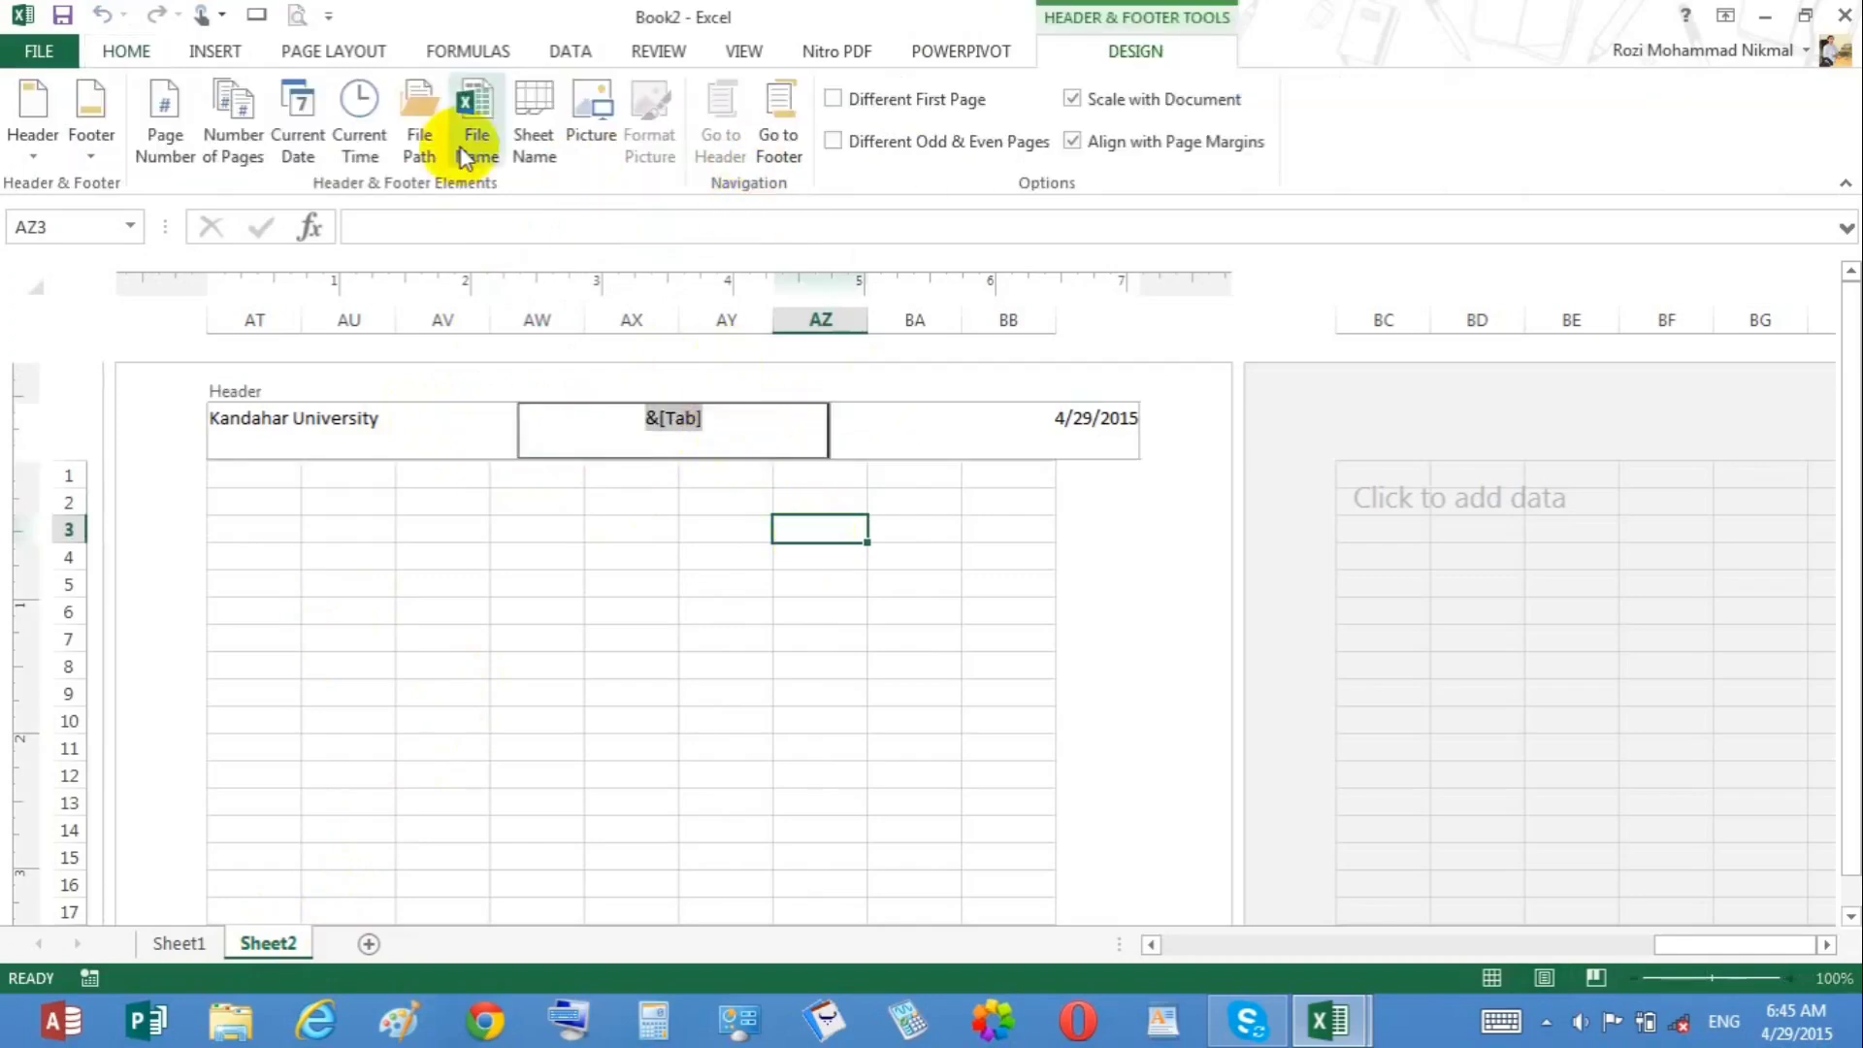
pyautogui.click(570, 153)
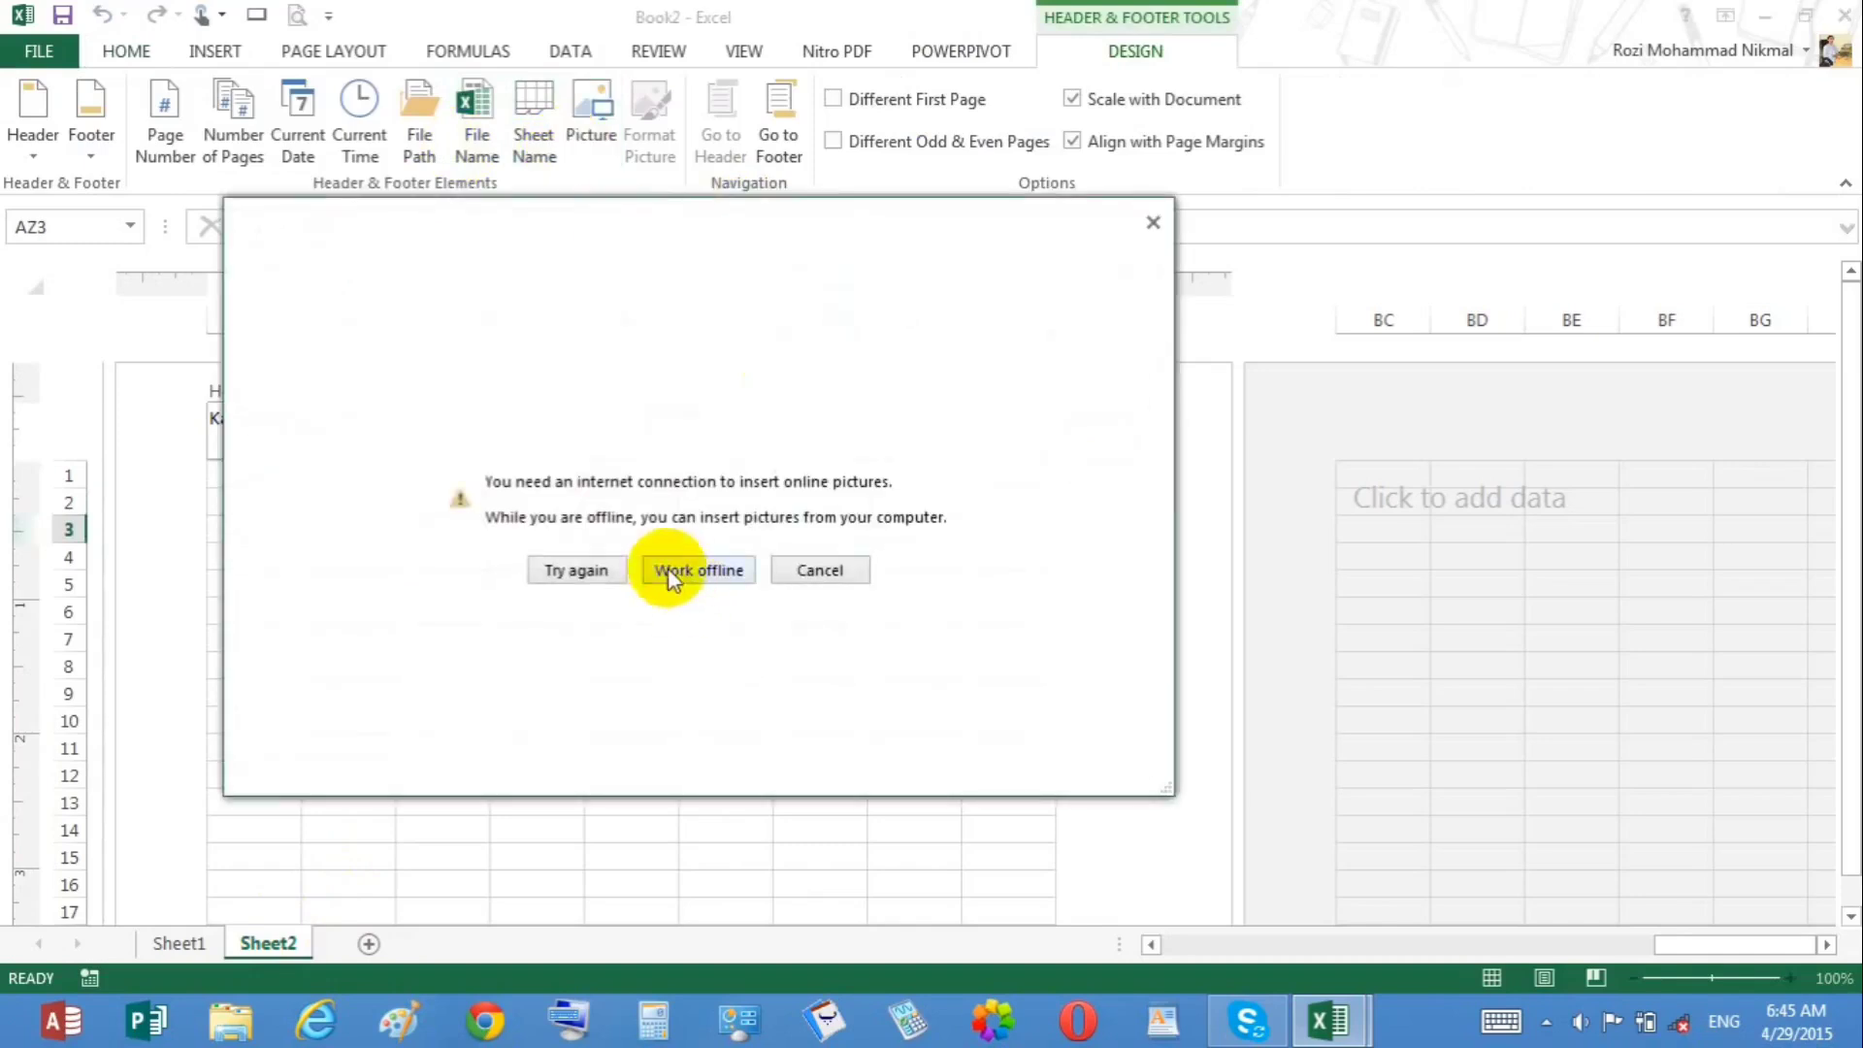
pyautogui.click(595, 572)
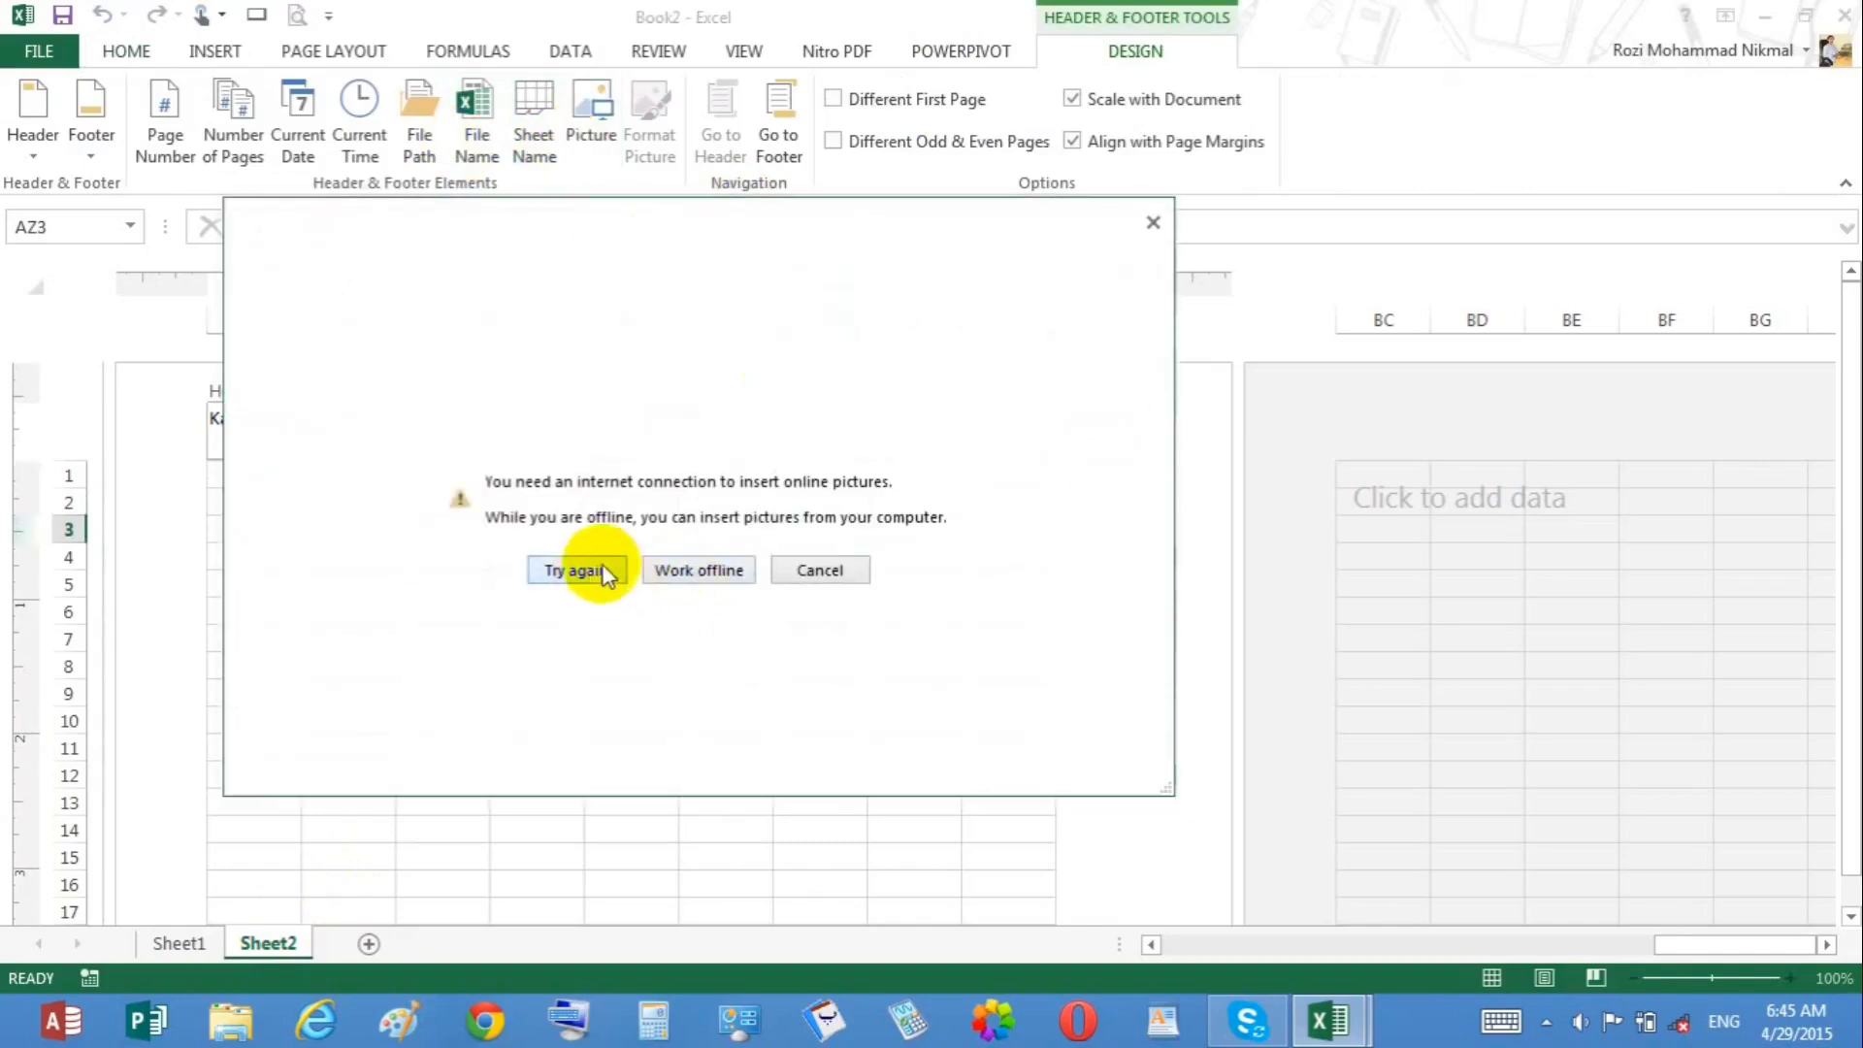
pyautogui.click(666, 570)
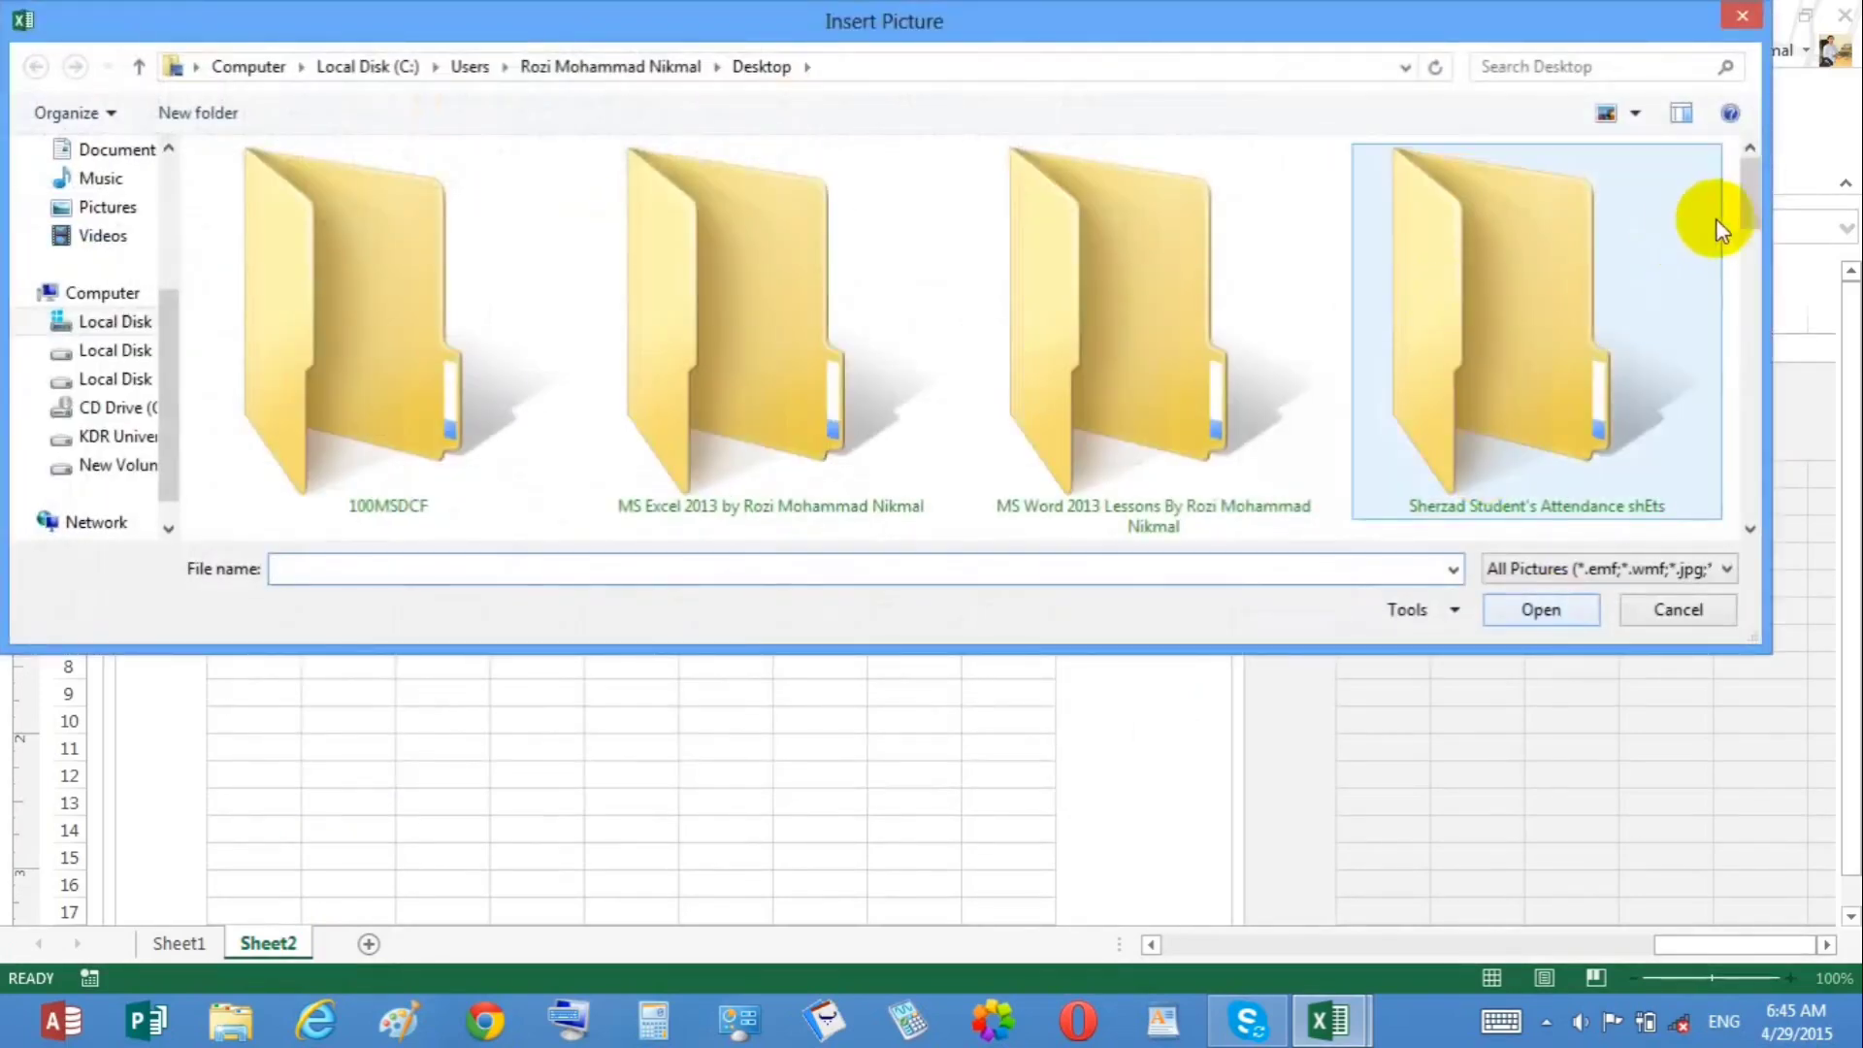
pyautogui.moveTo(1741, 211); pyautogui.dragTo(1759, 375)
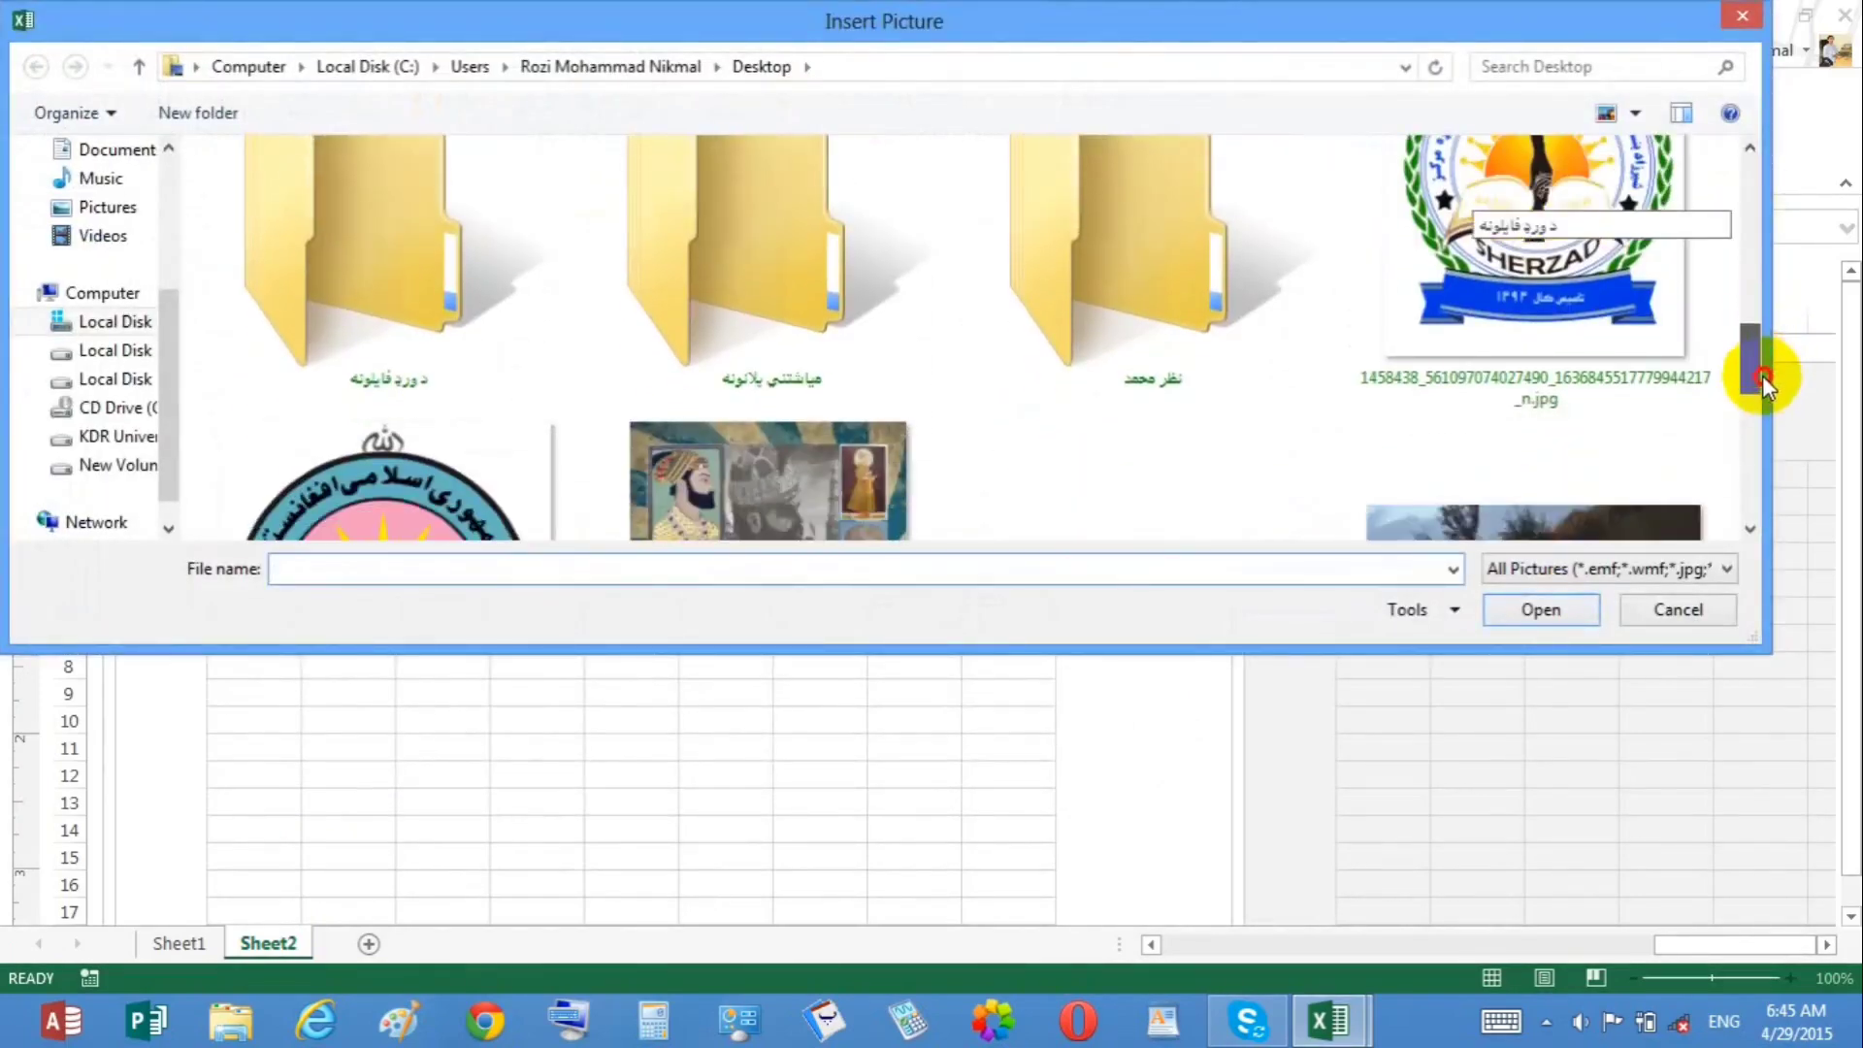
pyautogui.click(542, 499)
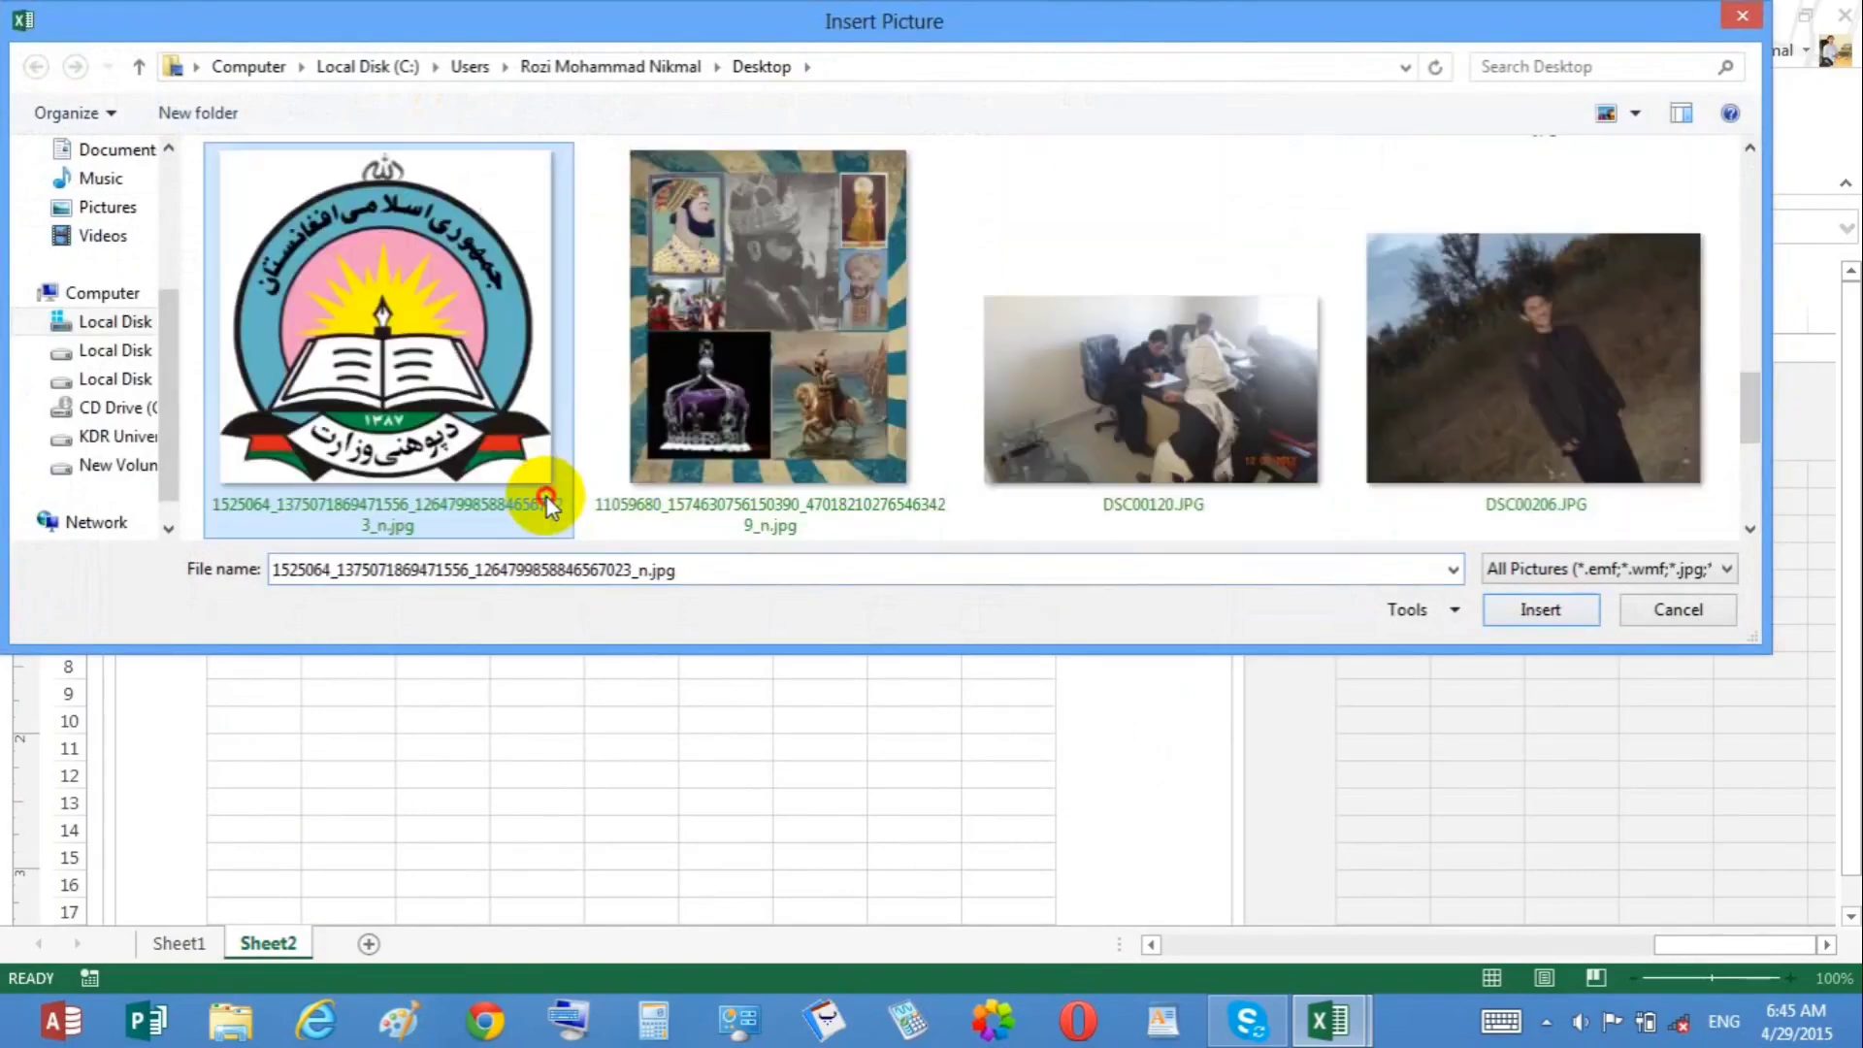
pyautogui.doubleClick(546, 502)
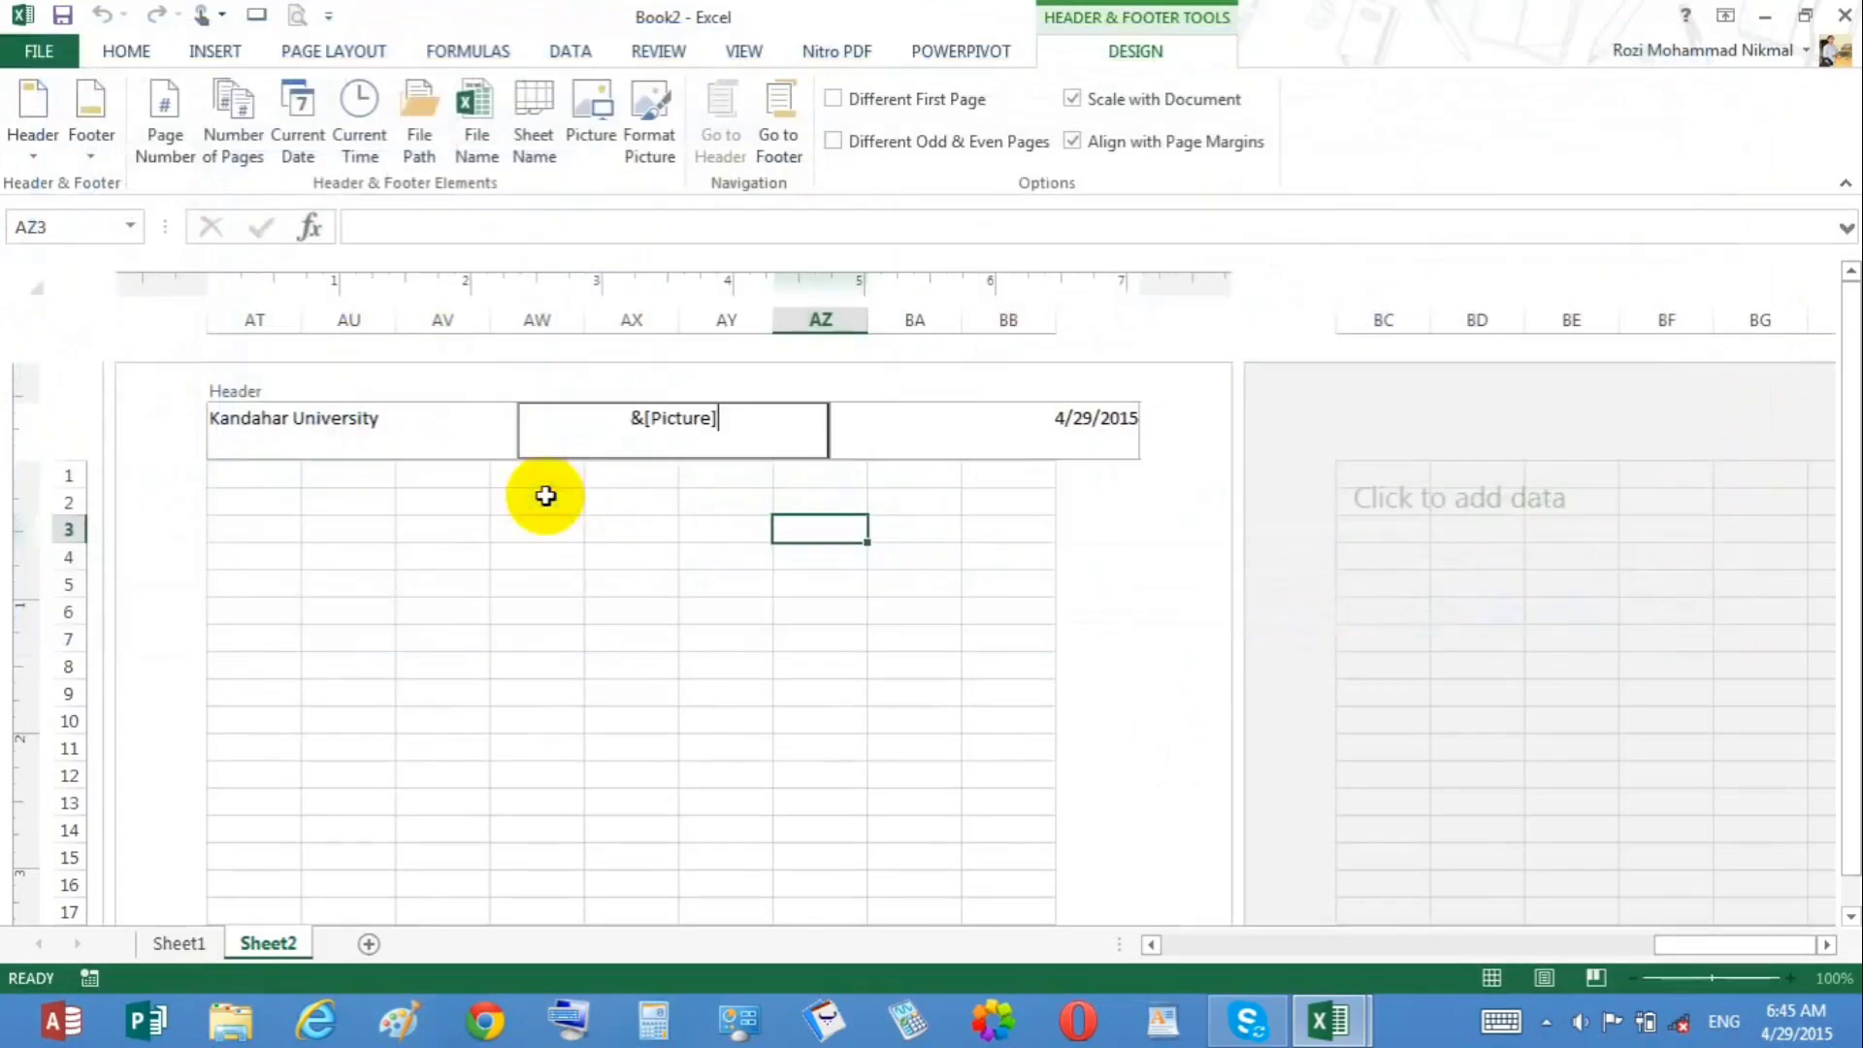
pyautogui.click(671, 521)
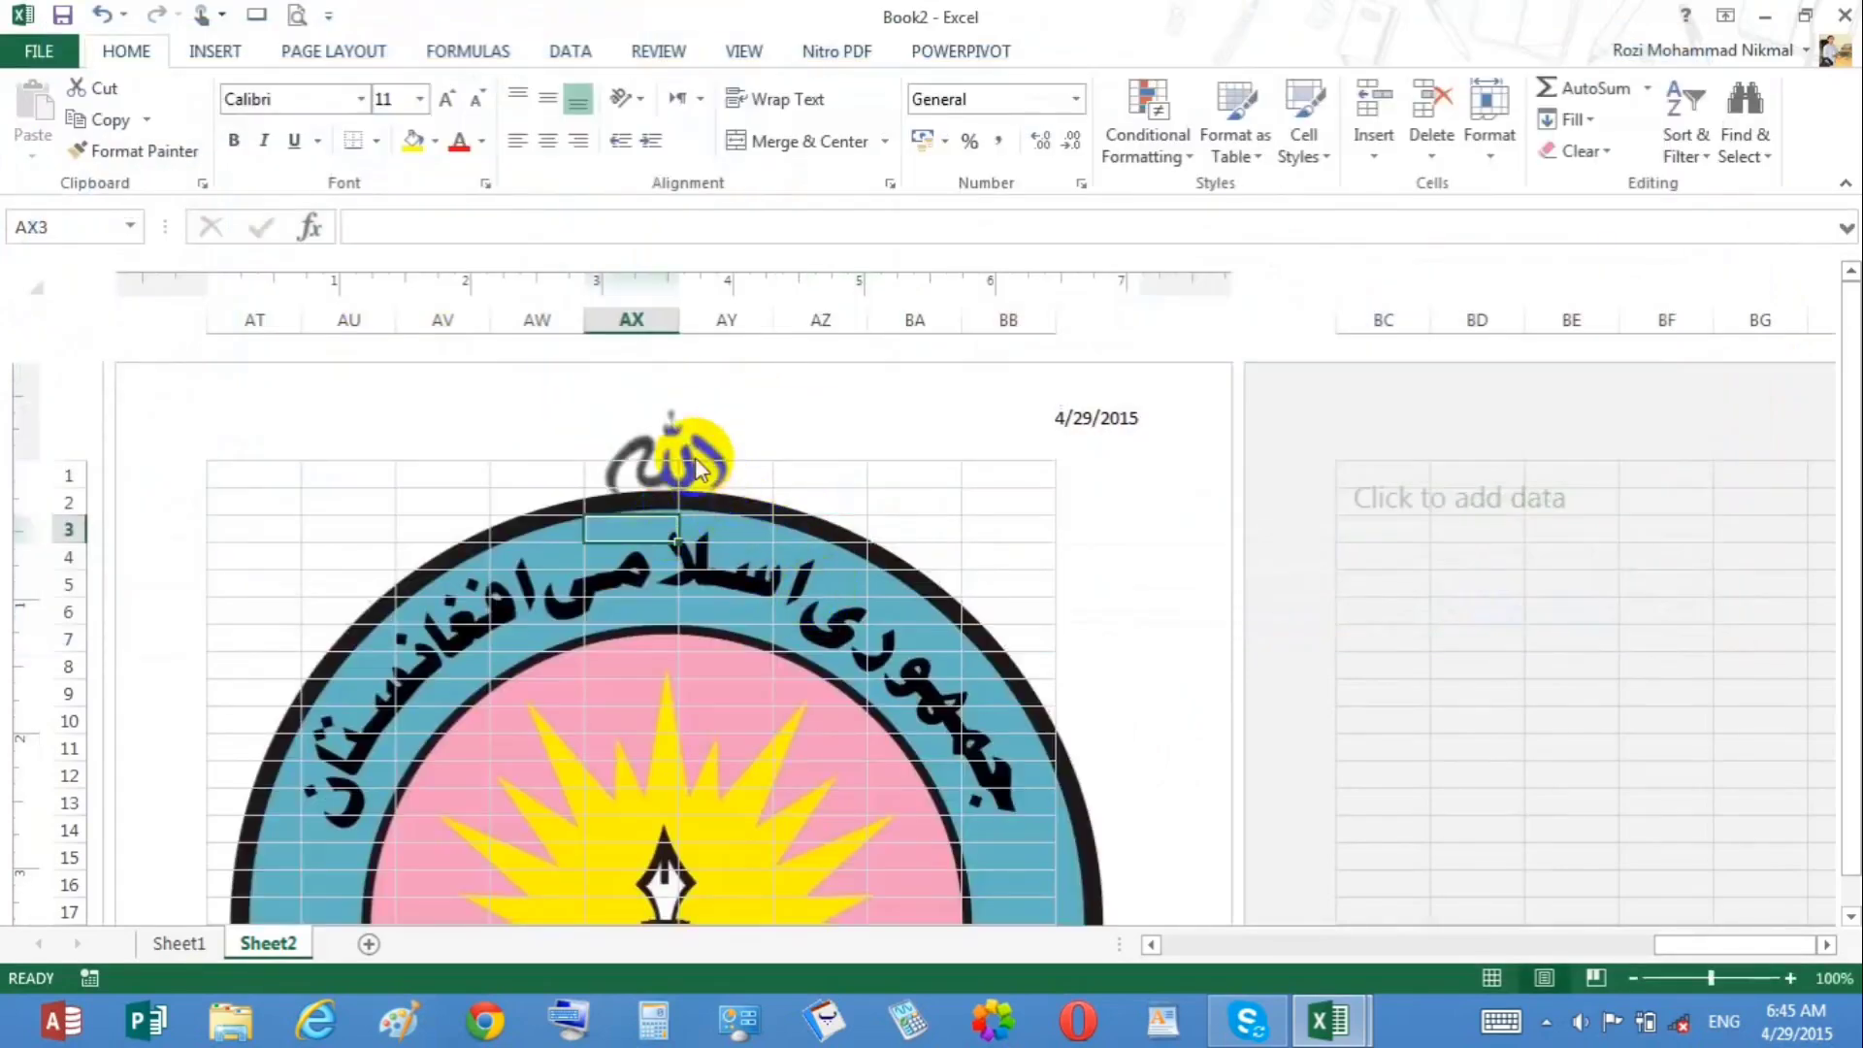
# Step: Resize the header's center picture to a height of 2 inches, keeping its aspect ratio locked
pyautogui.click(695, 453)
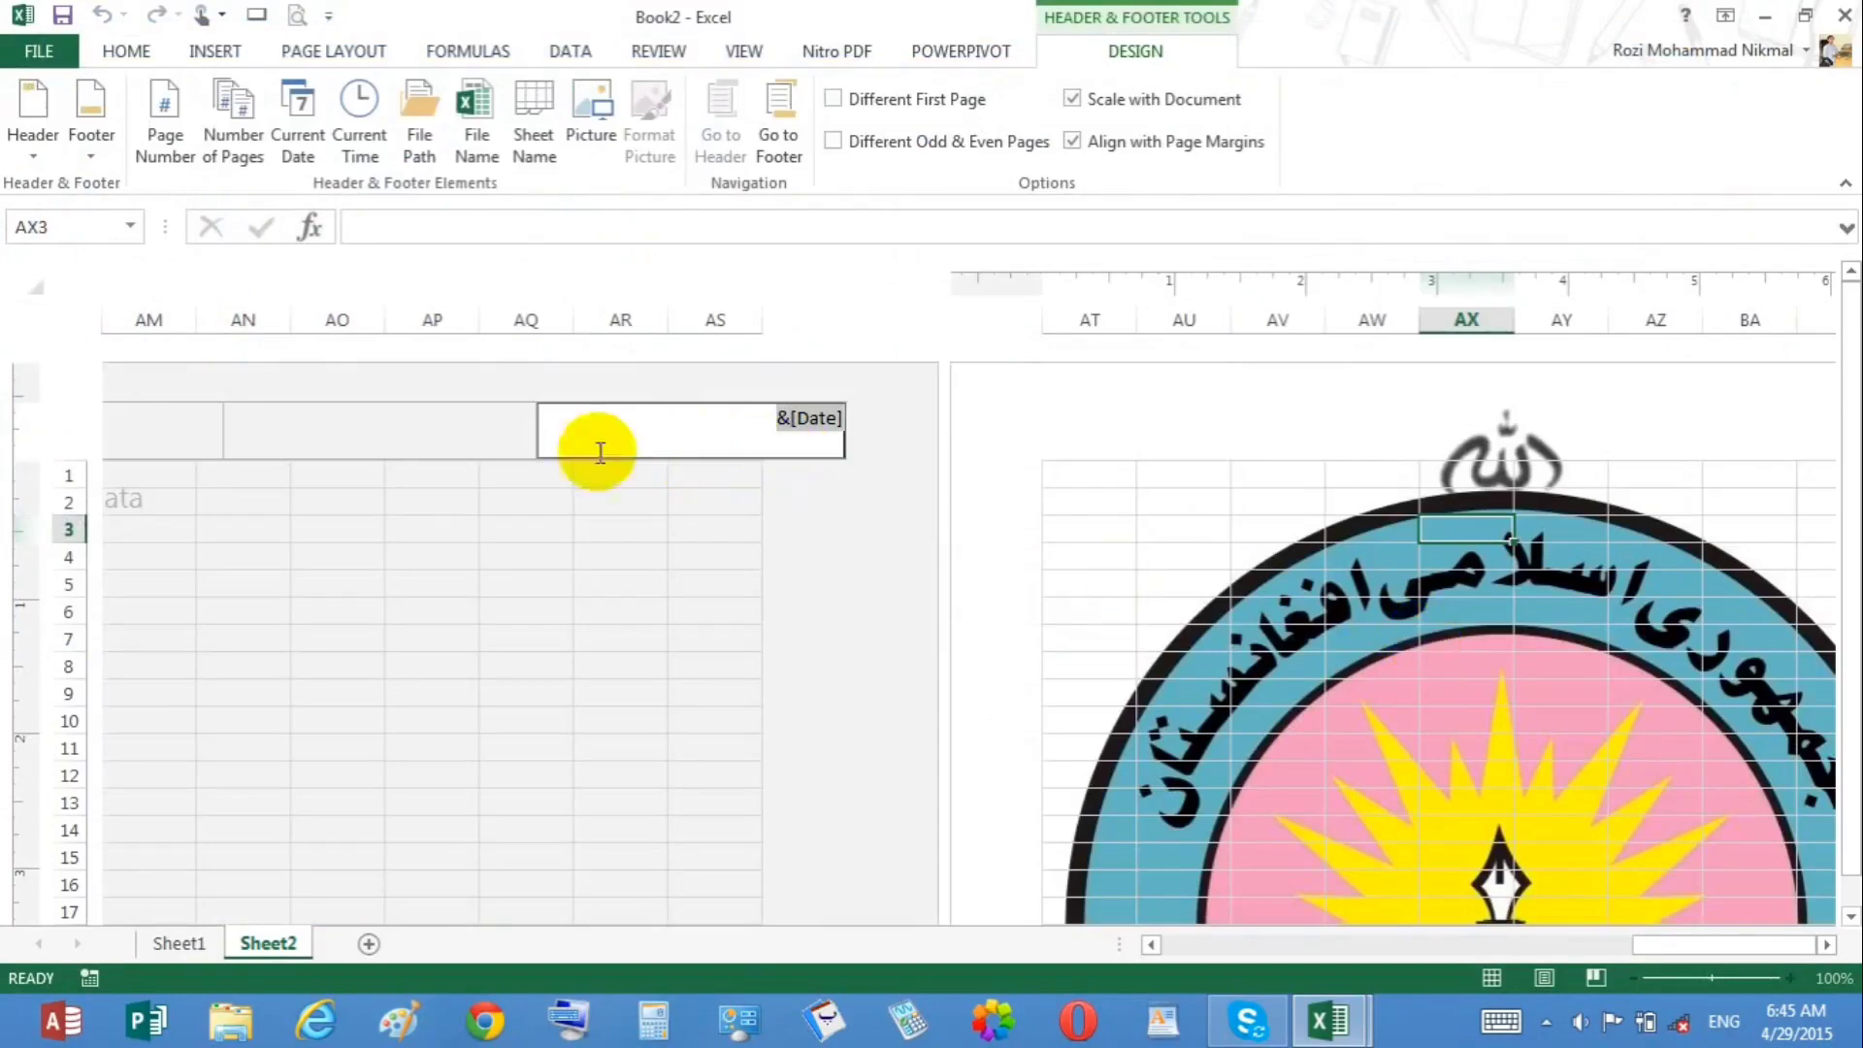
pyautogui.click(445, 411)
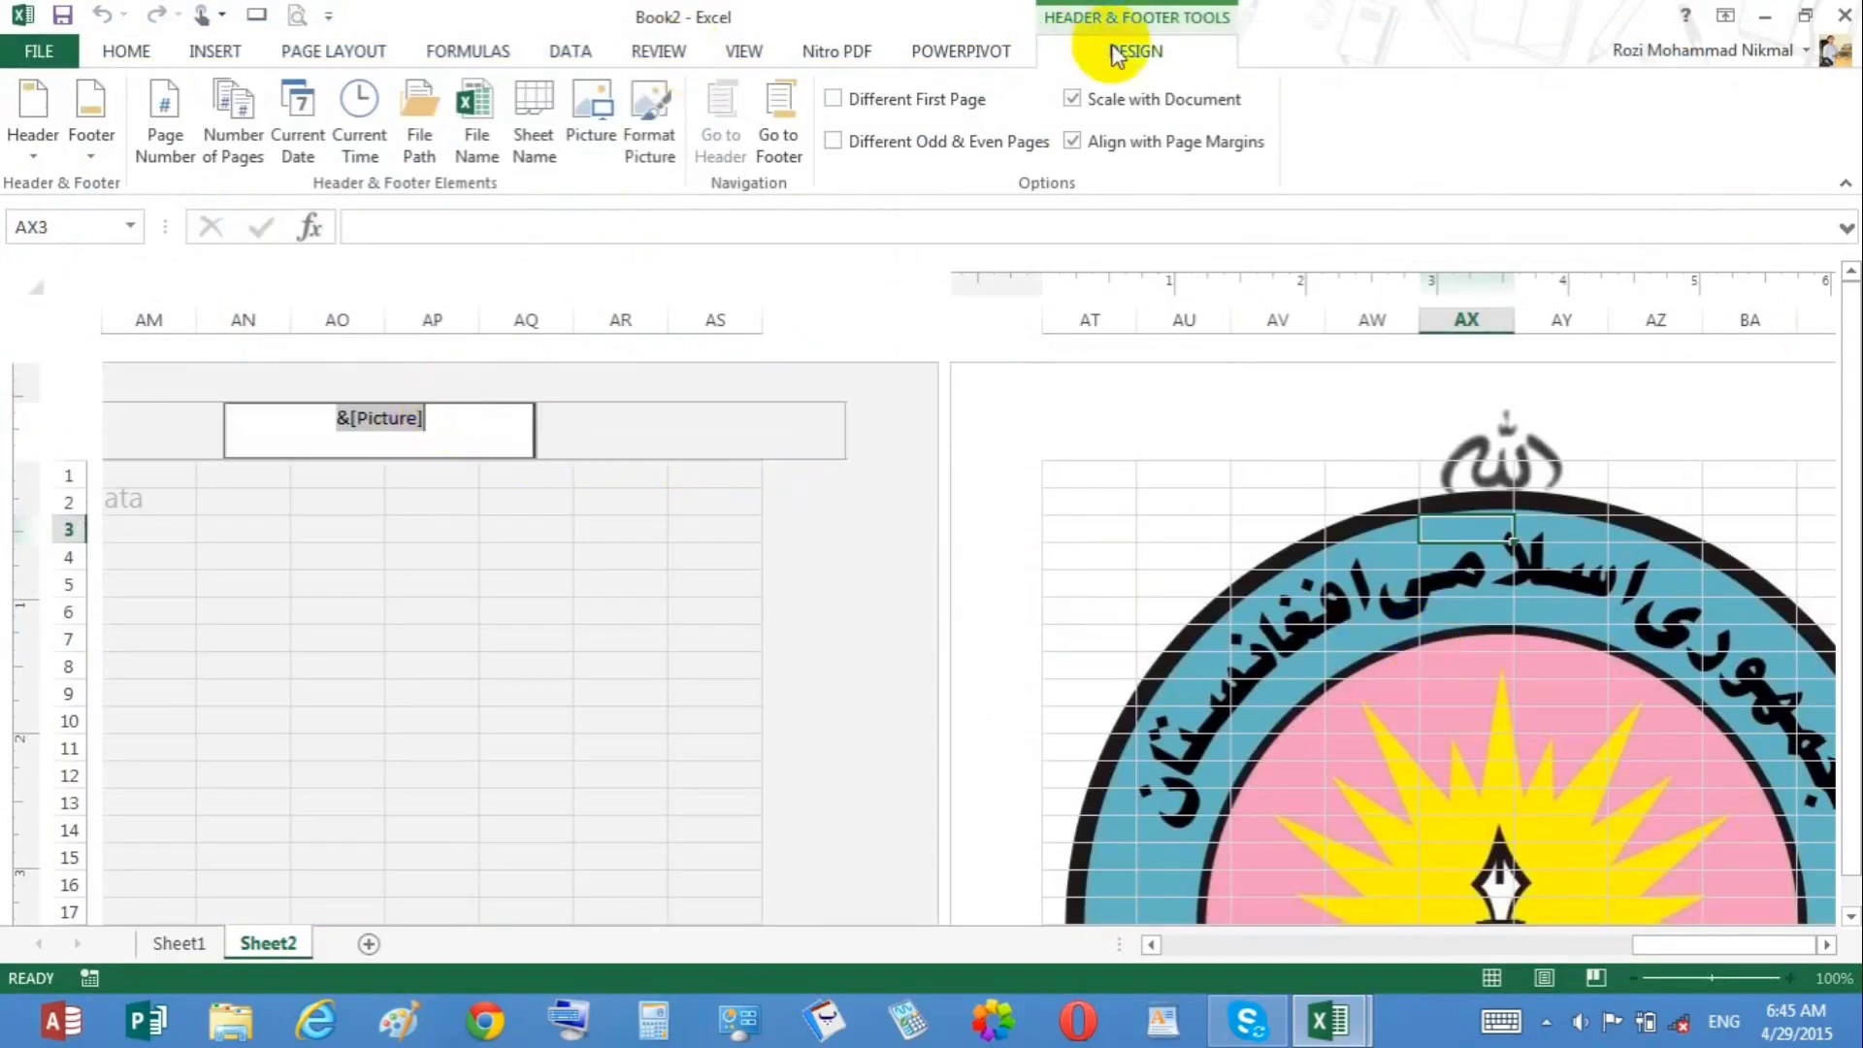
pyautogui.click(666, 138)
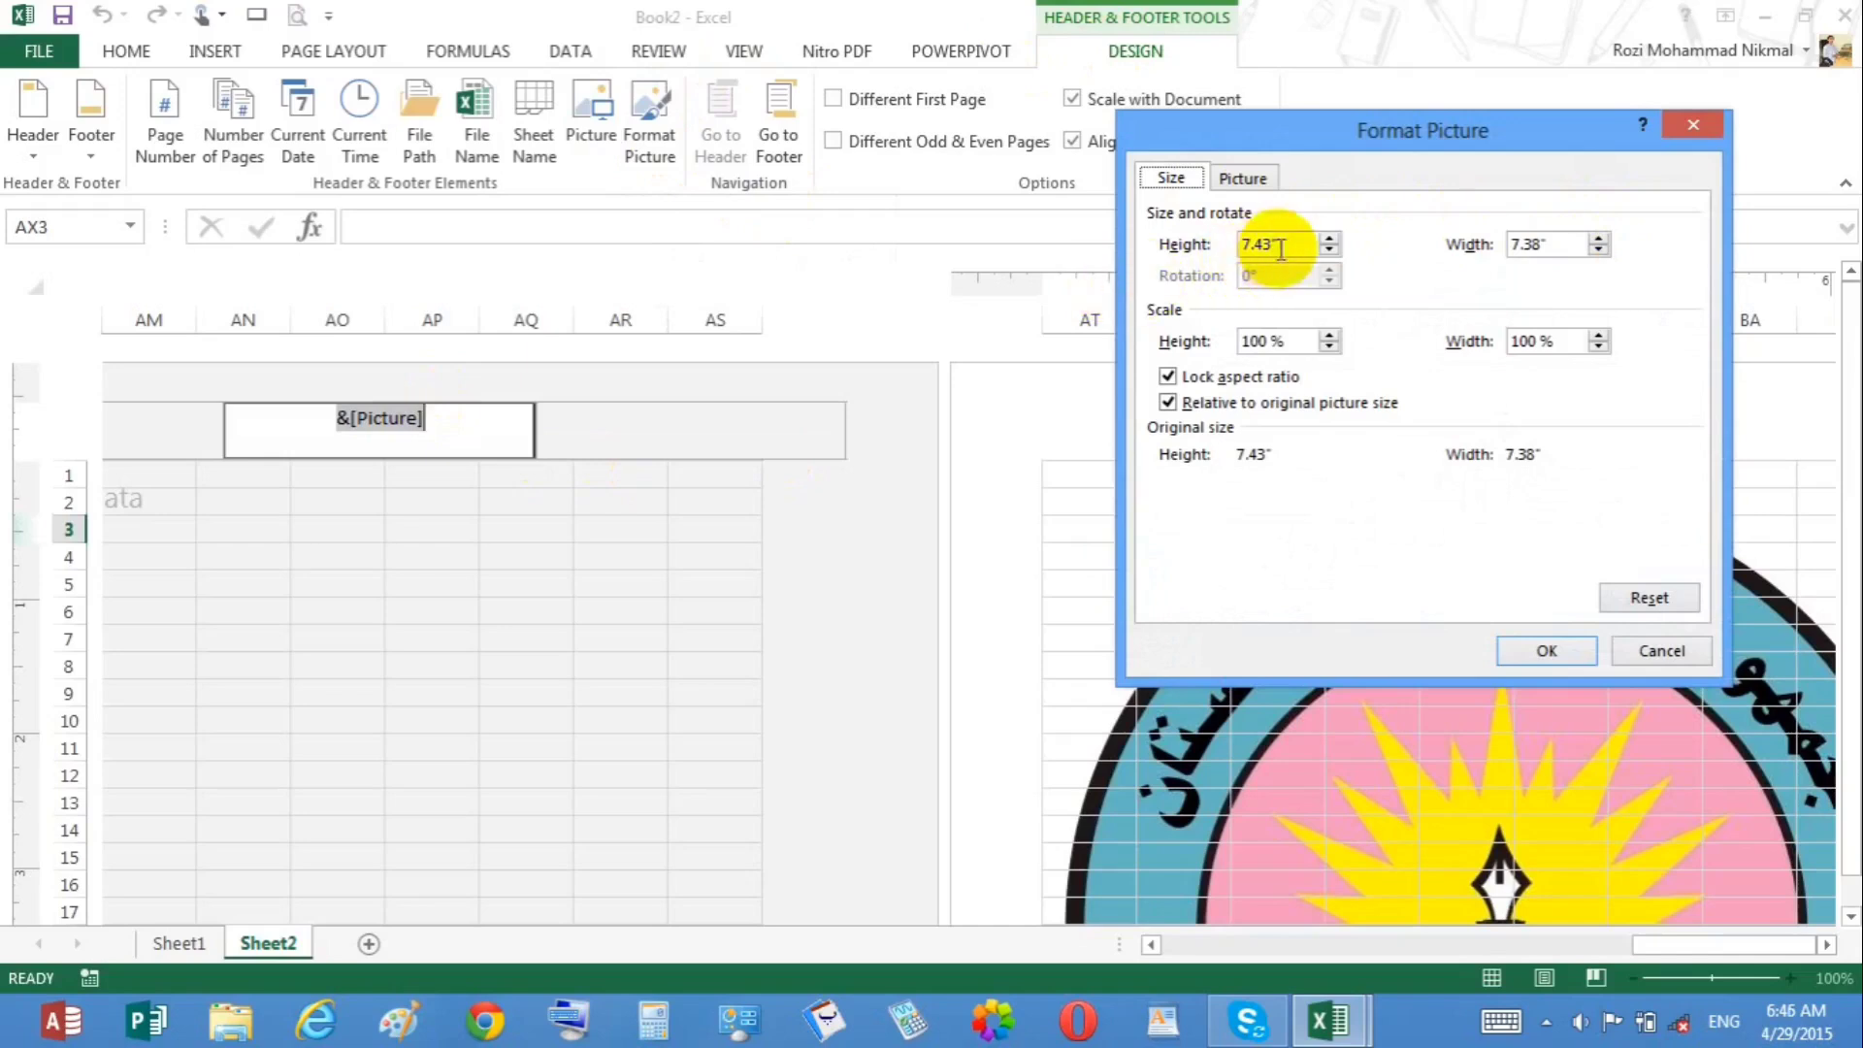
pyautogui.moveTo(1277, 245); pyautogui.dragTo(1112, 255)
pyautogui.press('BackSpace')
pyautogui.press('BackSpace')
pyautogui.press('BackSpace')
pyautogui.press('BackSpace')
pyautogui.press('BackSpace')
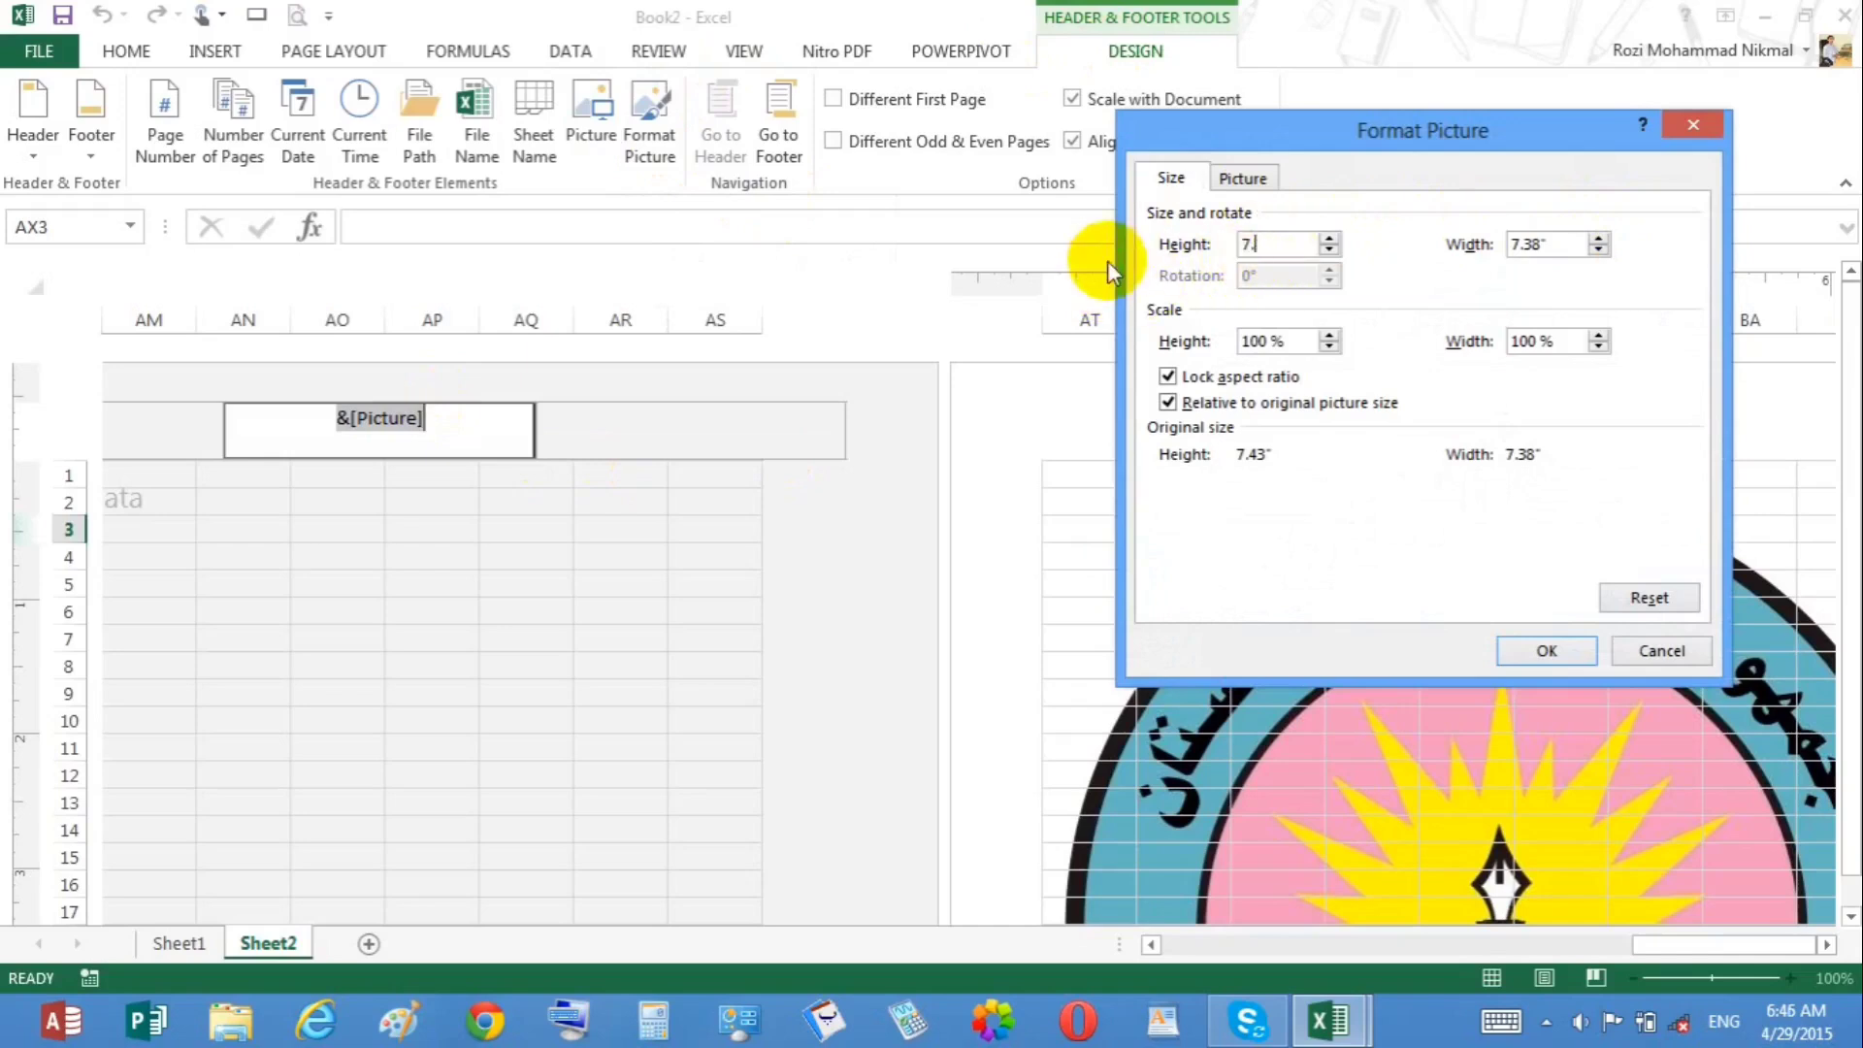
pyautogui.write('2')
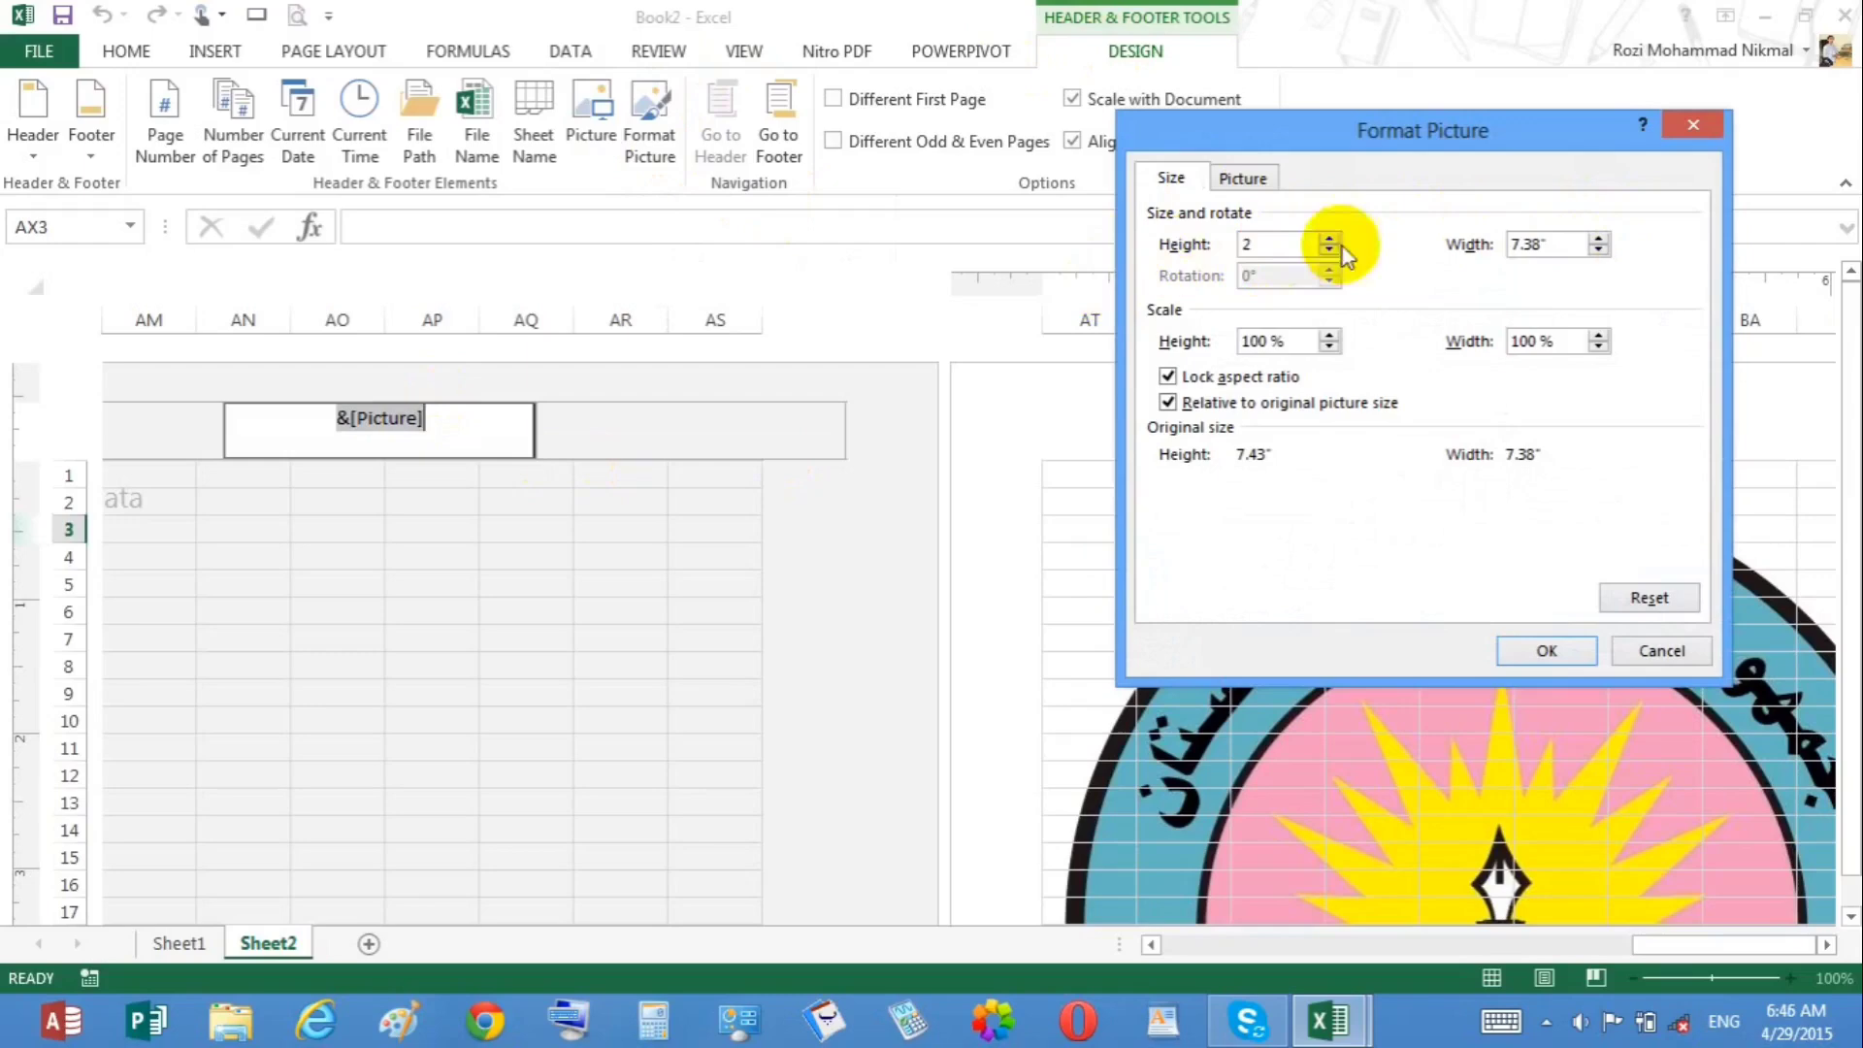
pyautogui.moveTo(1555, 254); pyautogui.dragTo(1463, 249)
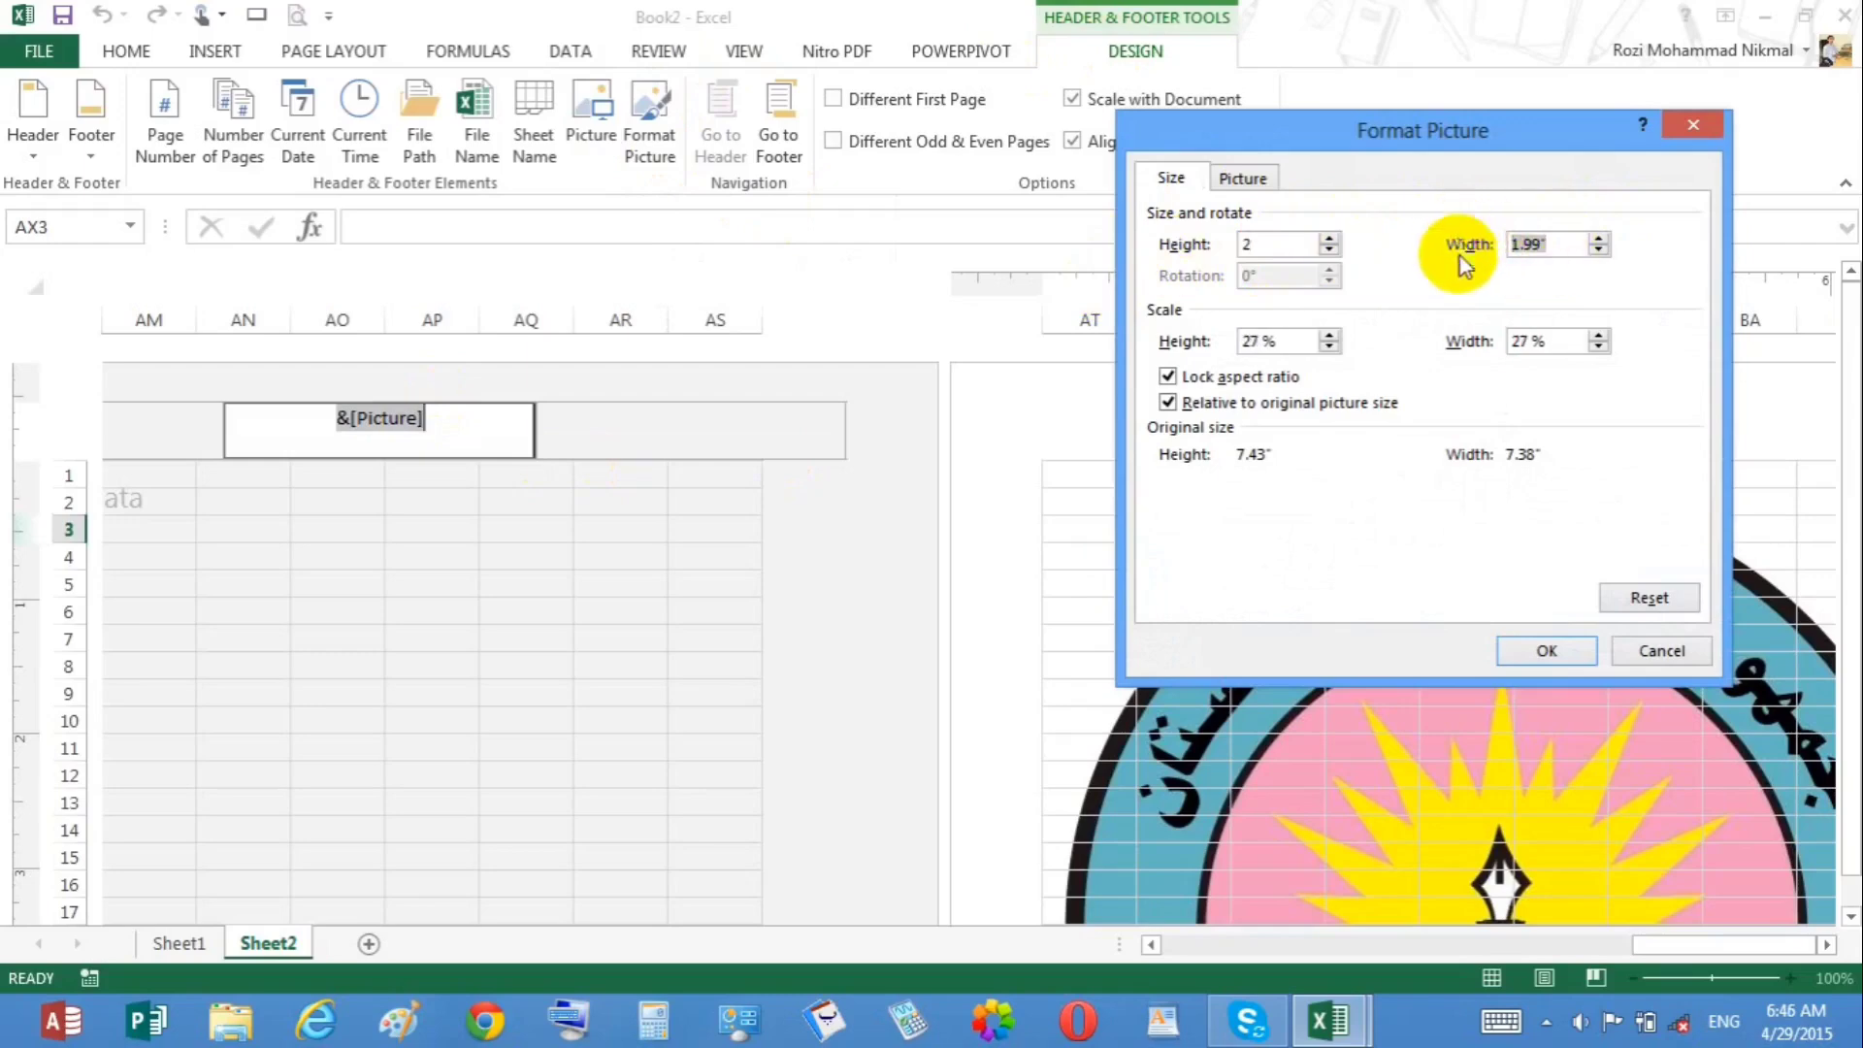
pyautogui.click(1548, 649)
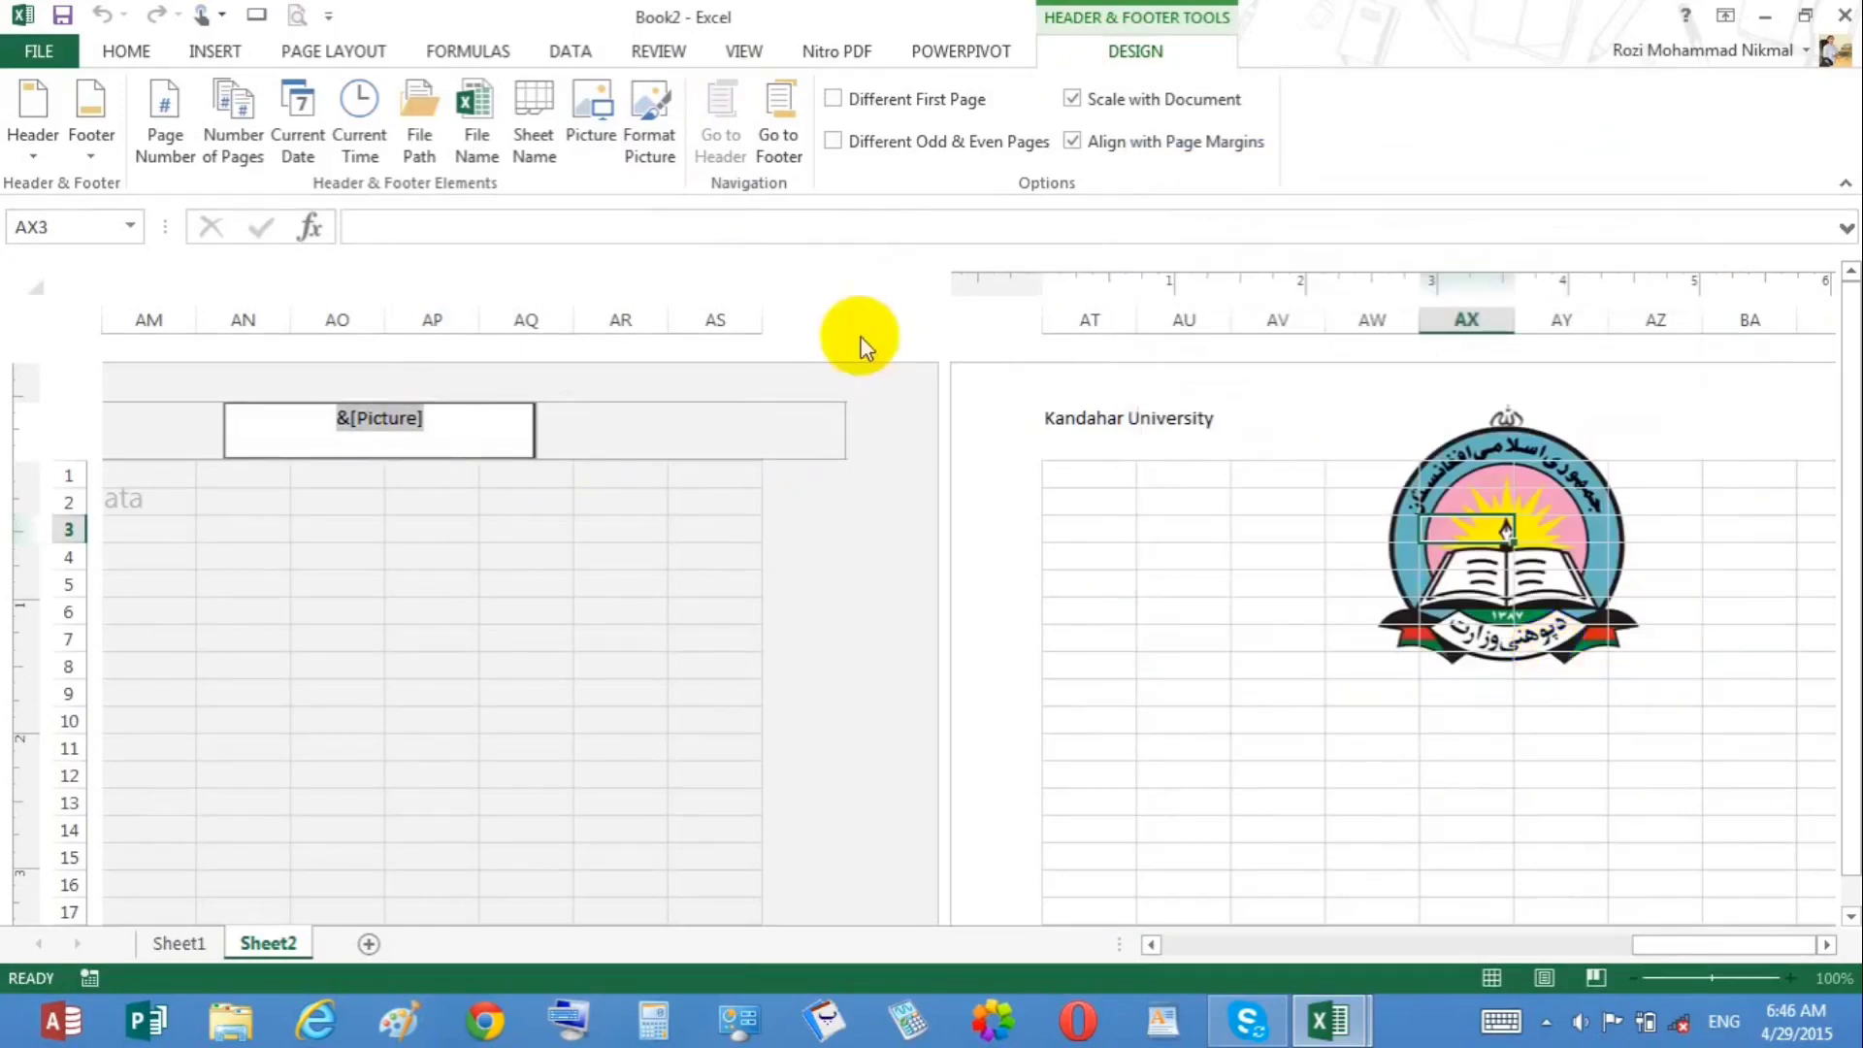
# Step: Preview the printed page to check the resized header picture
pyautogui.click(379, 584)
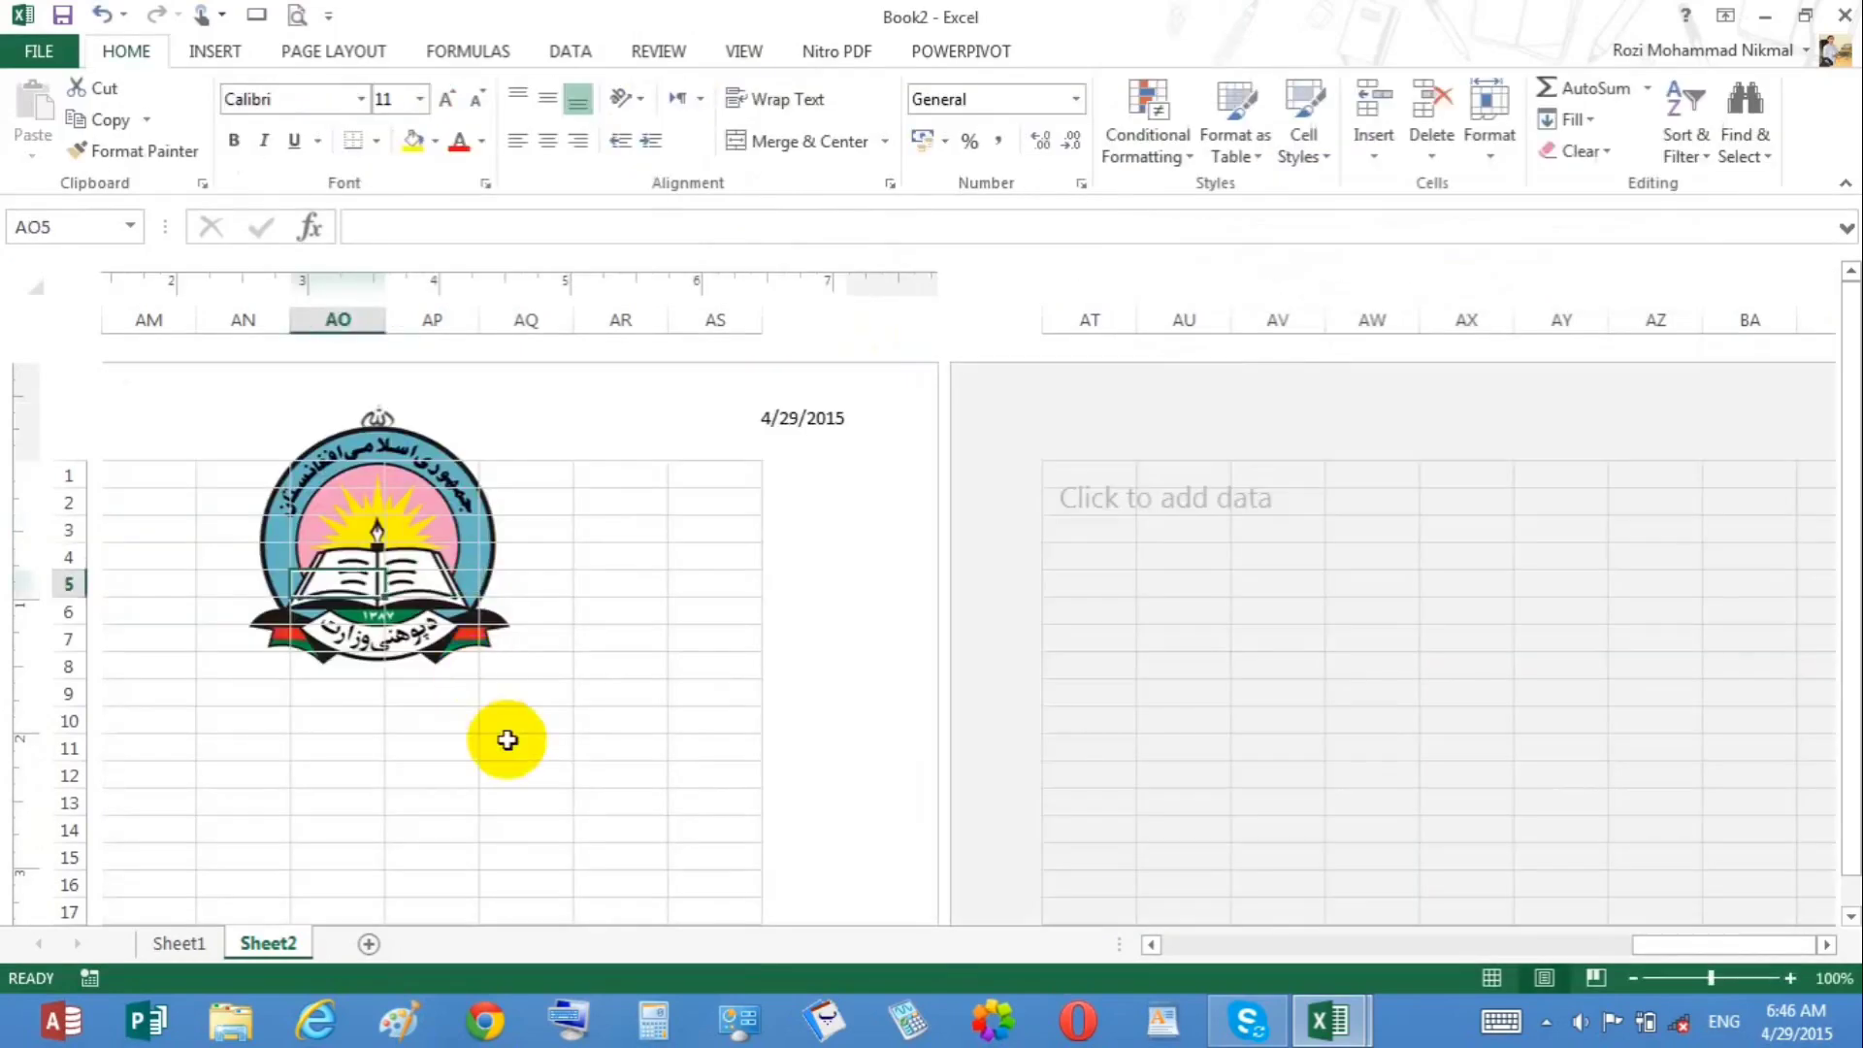
pyautogui.hotkey('ctrl', 'p')
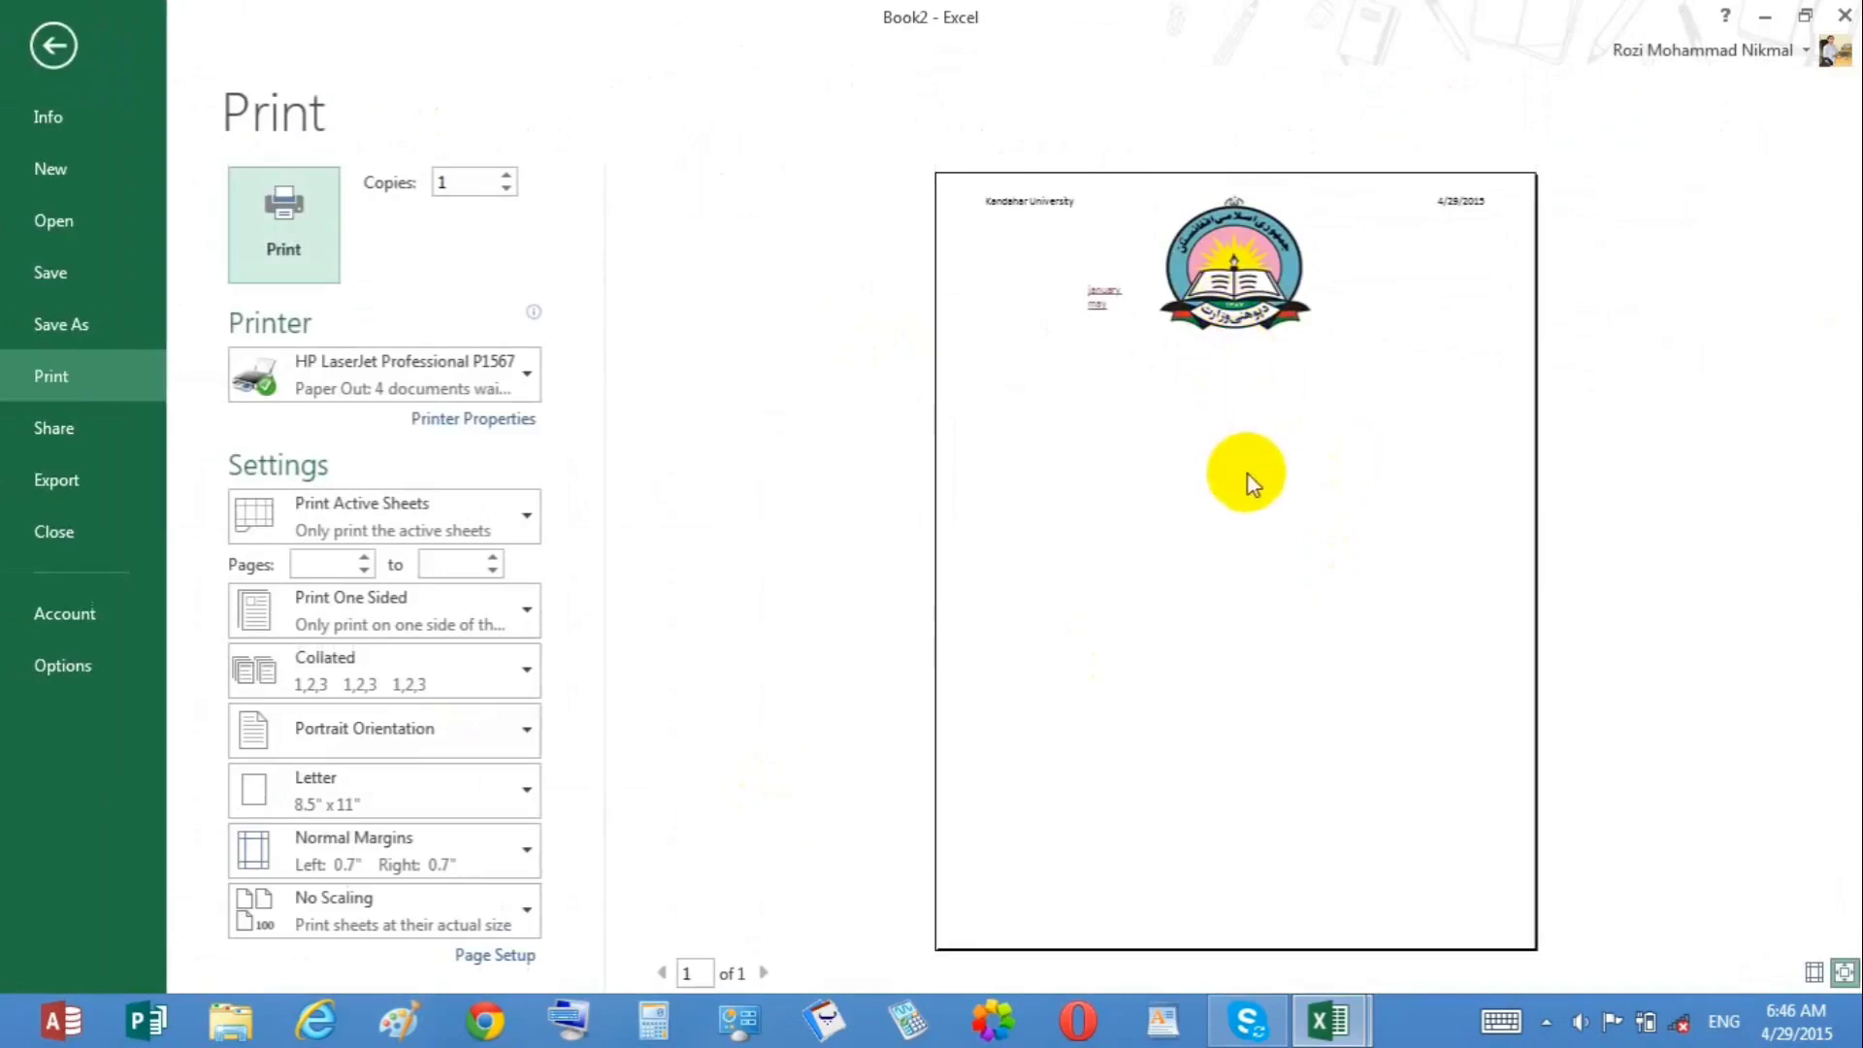
pyautogui.click(53, 46)
# Step: Open the header for editing and jump to the footer and back to the header
pyautogui.click(451, 417)
pyautogui.click(1174, 50)
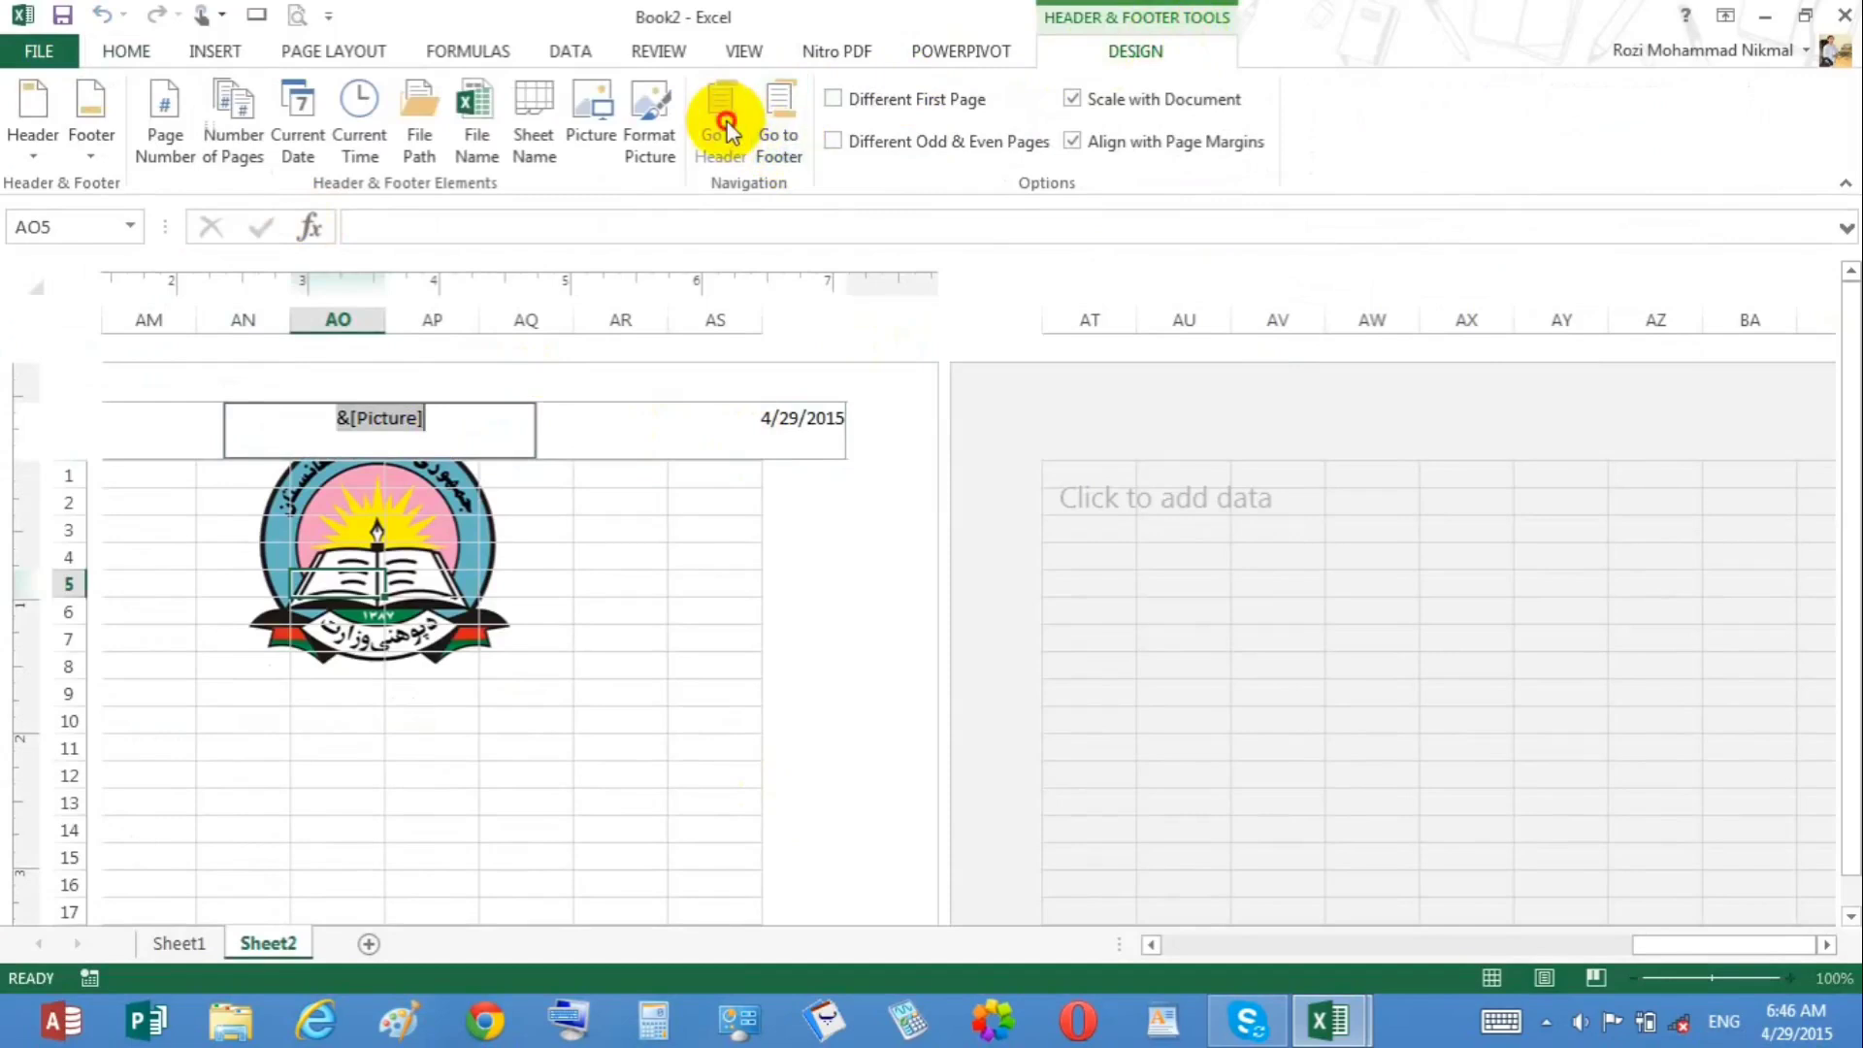
pyautogui.click(791, 125)
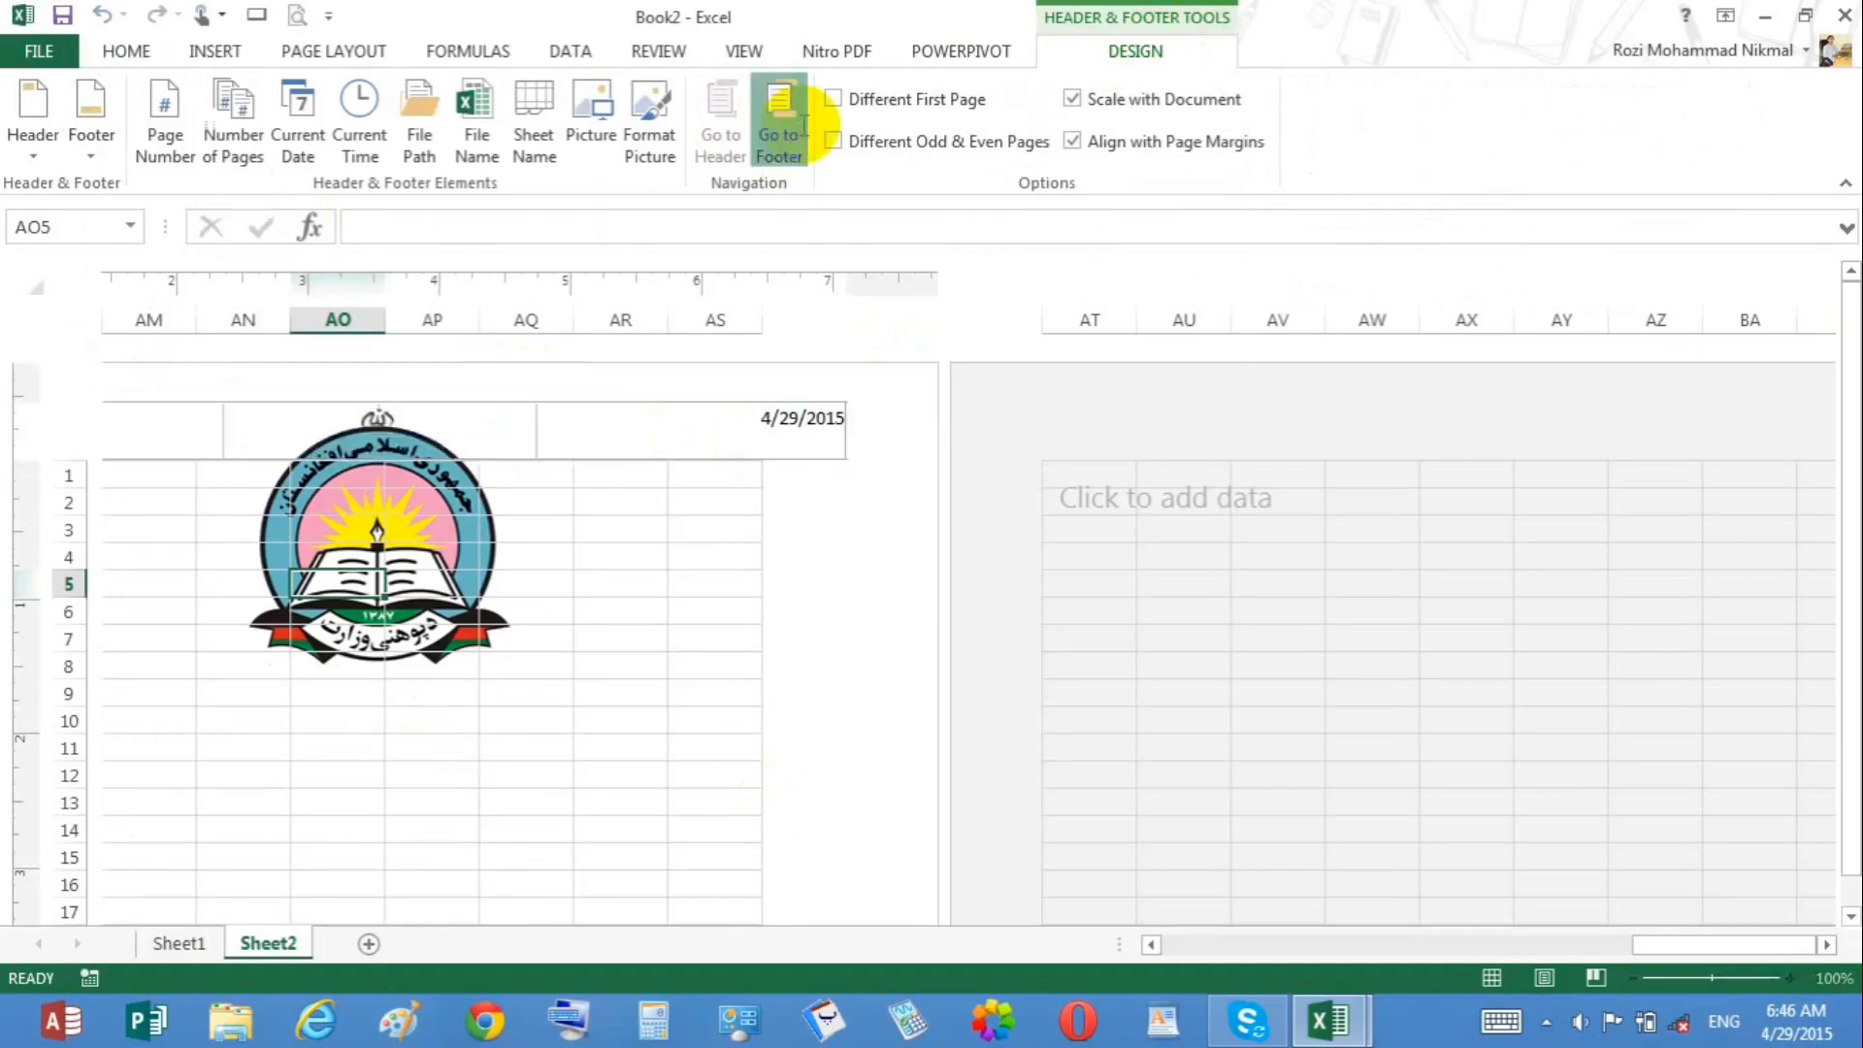
pyautogui.click(735, 121)
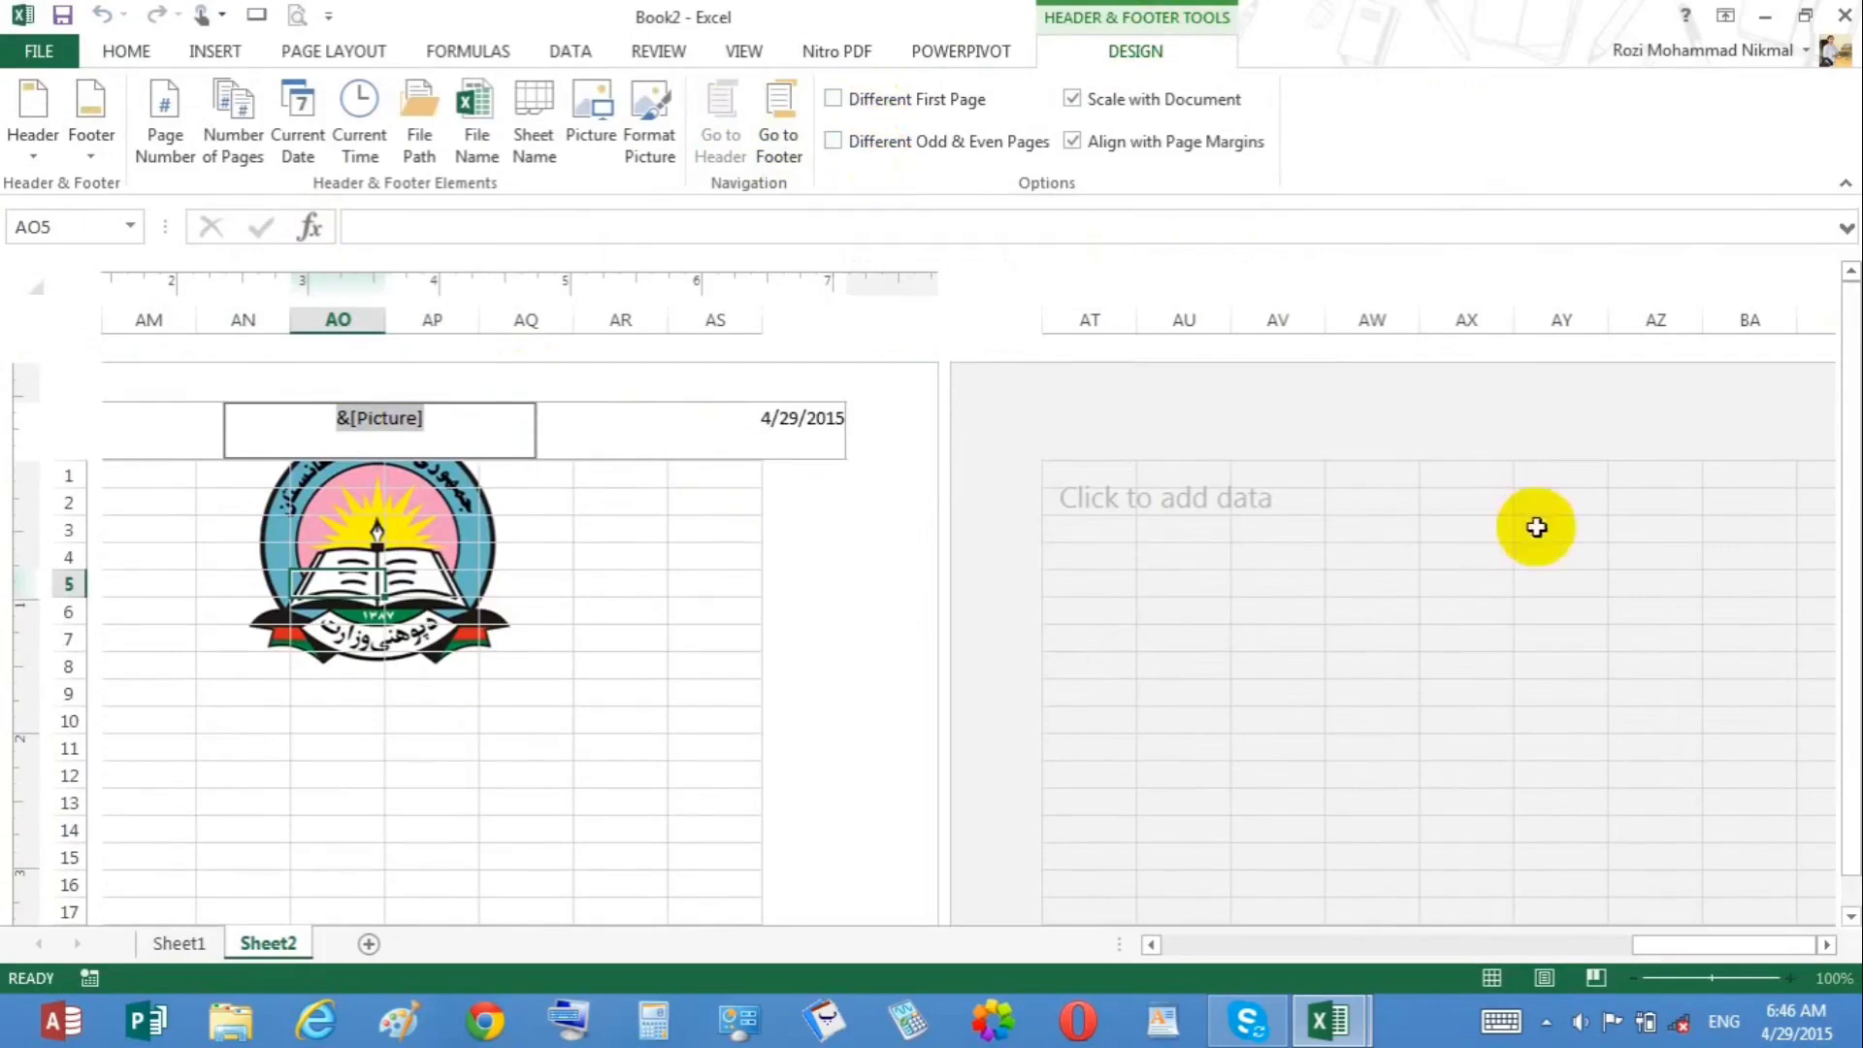
# Step: Turn off the header's Align with Page Margins option
pyautogui.click(1186, 933)
pyautogui.click(1186, 934)
pyautogui.click(1186, 934)
pyautogui.click(1185, 934)
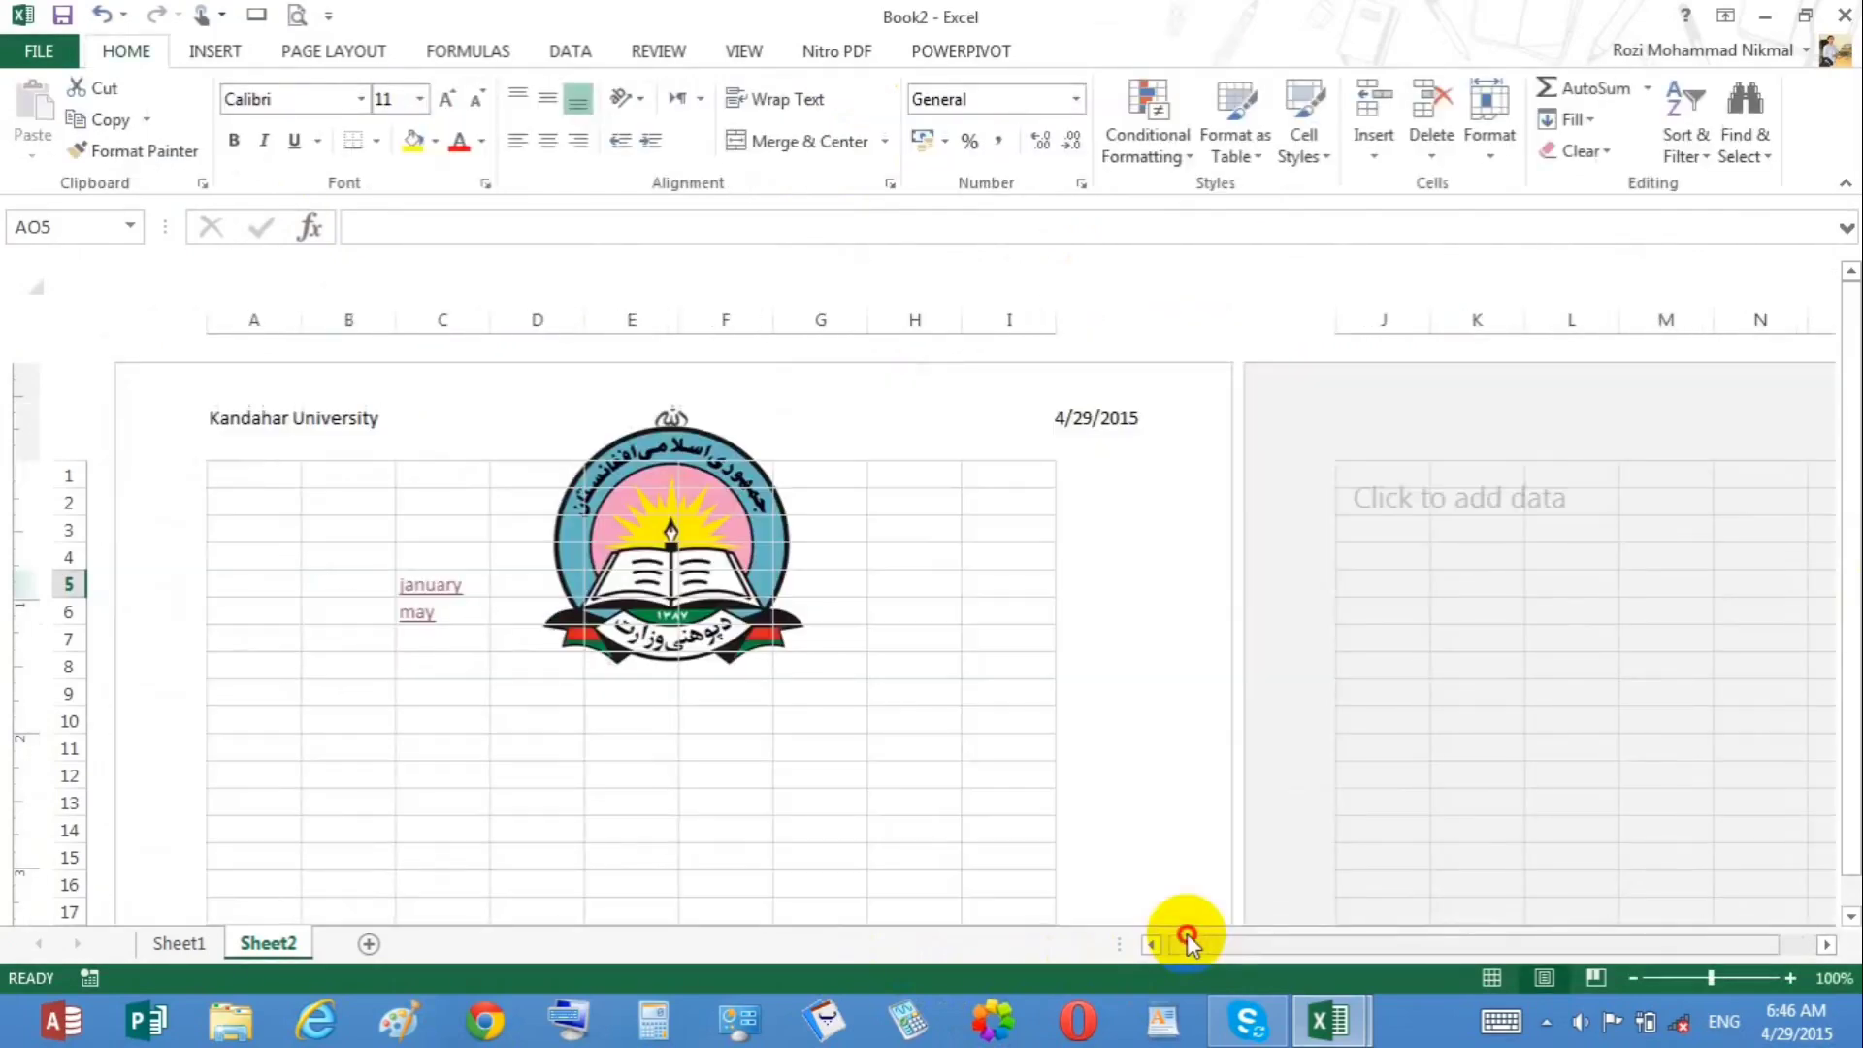
pyautogui.click(689, 466)
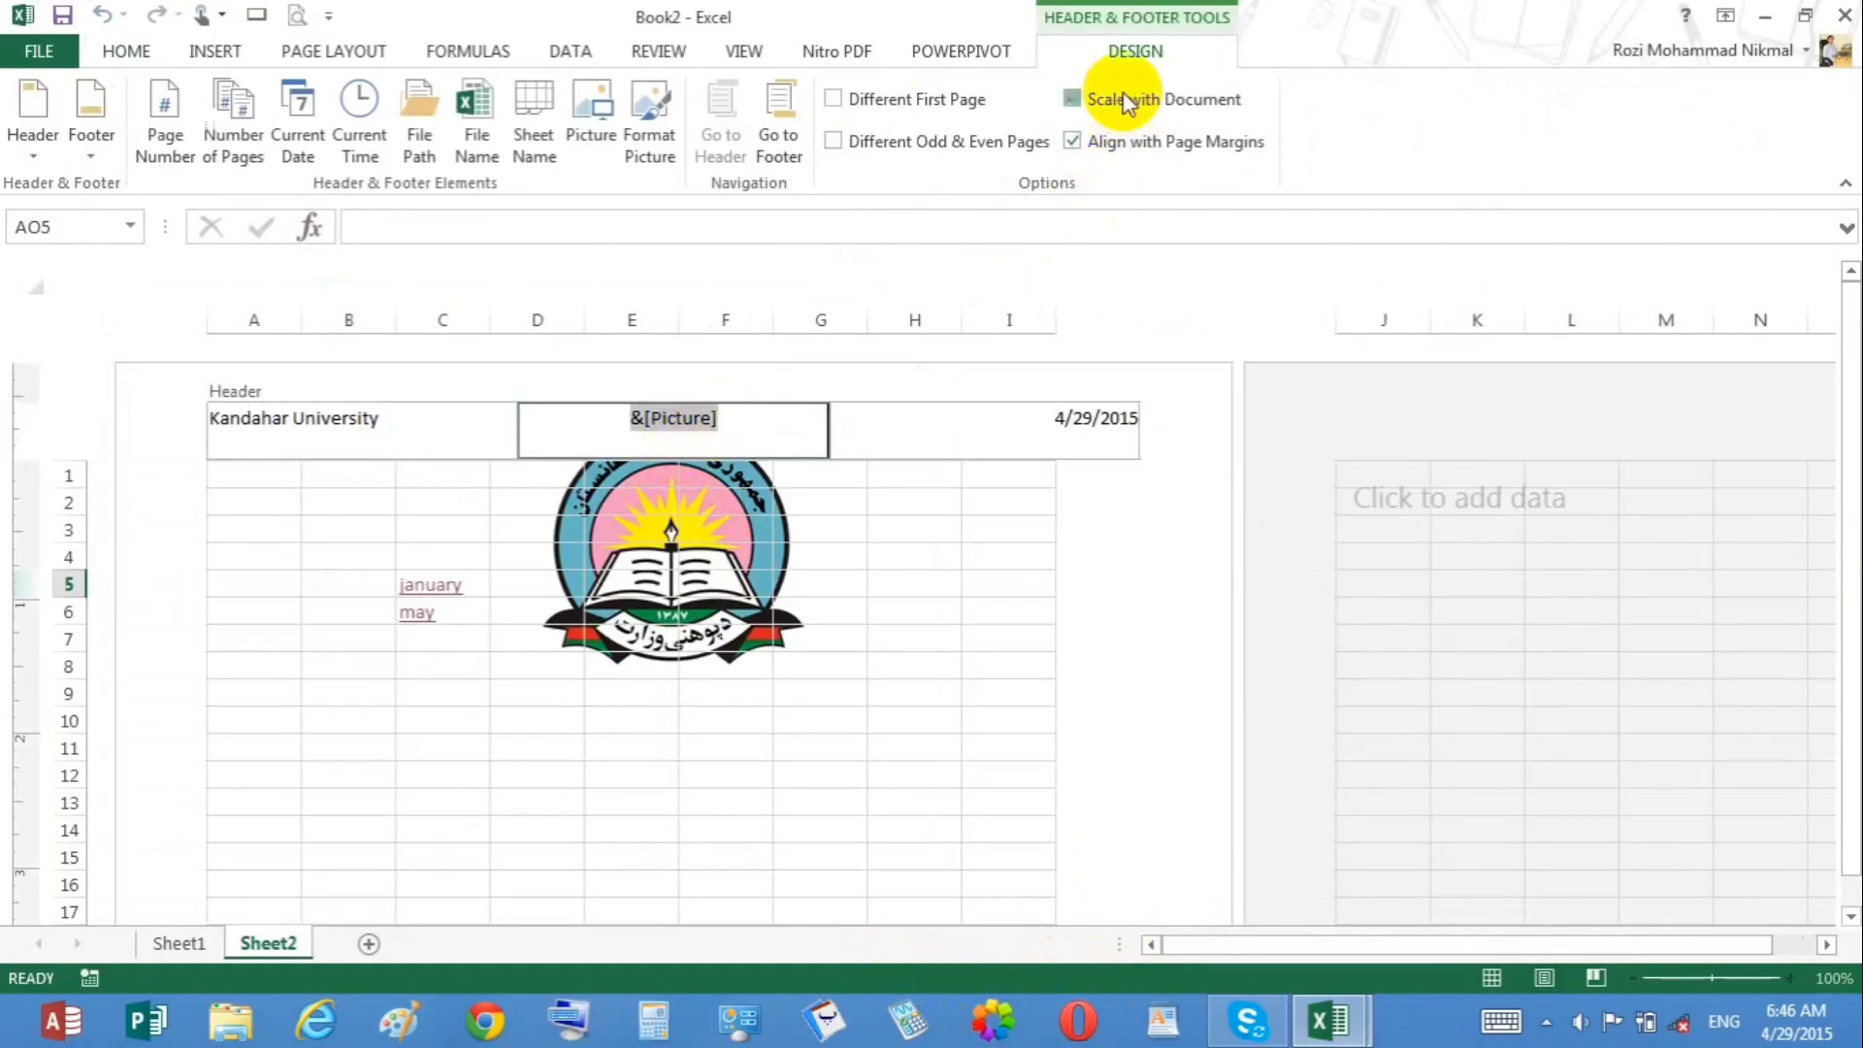
pyautogui.click(1124, 101)
pyautogui.click(1128, 151)
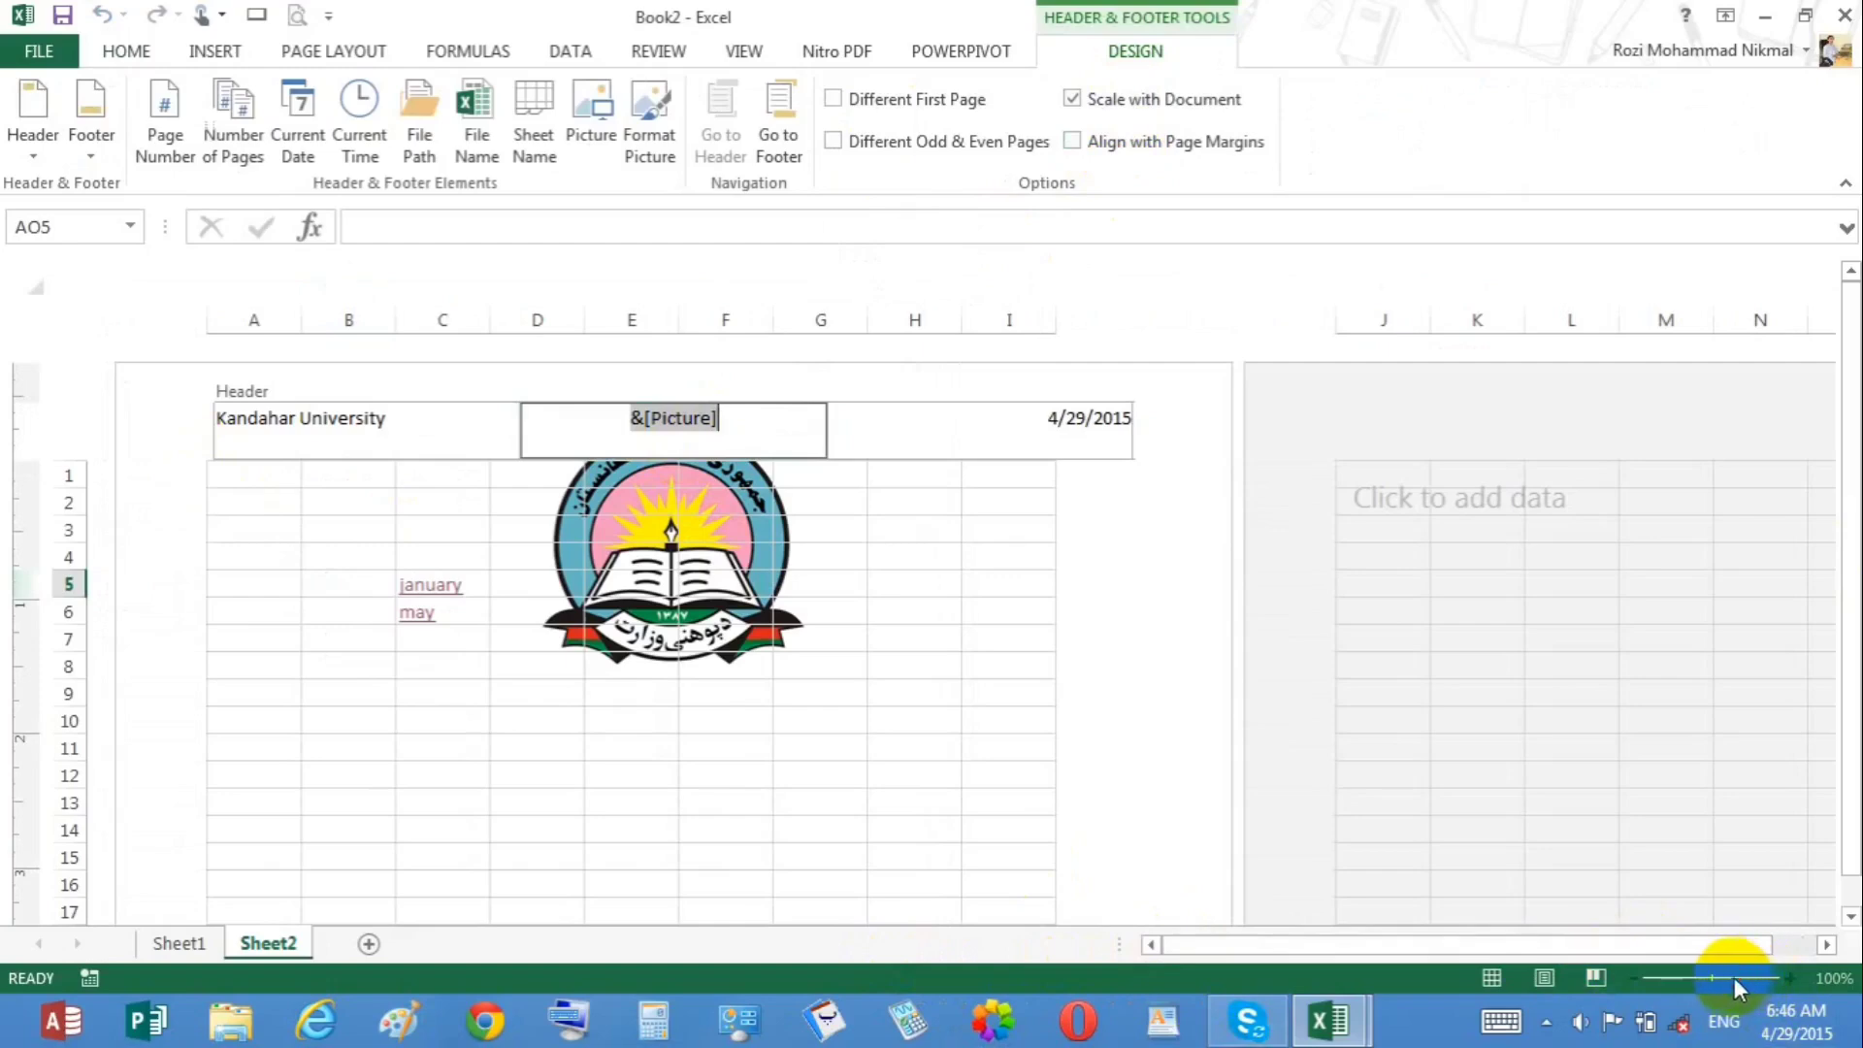
pyautogui.click(791, 693)
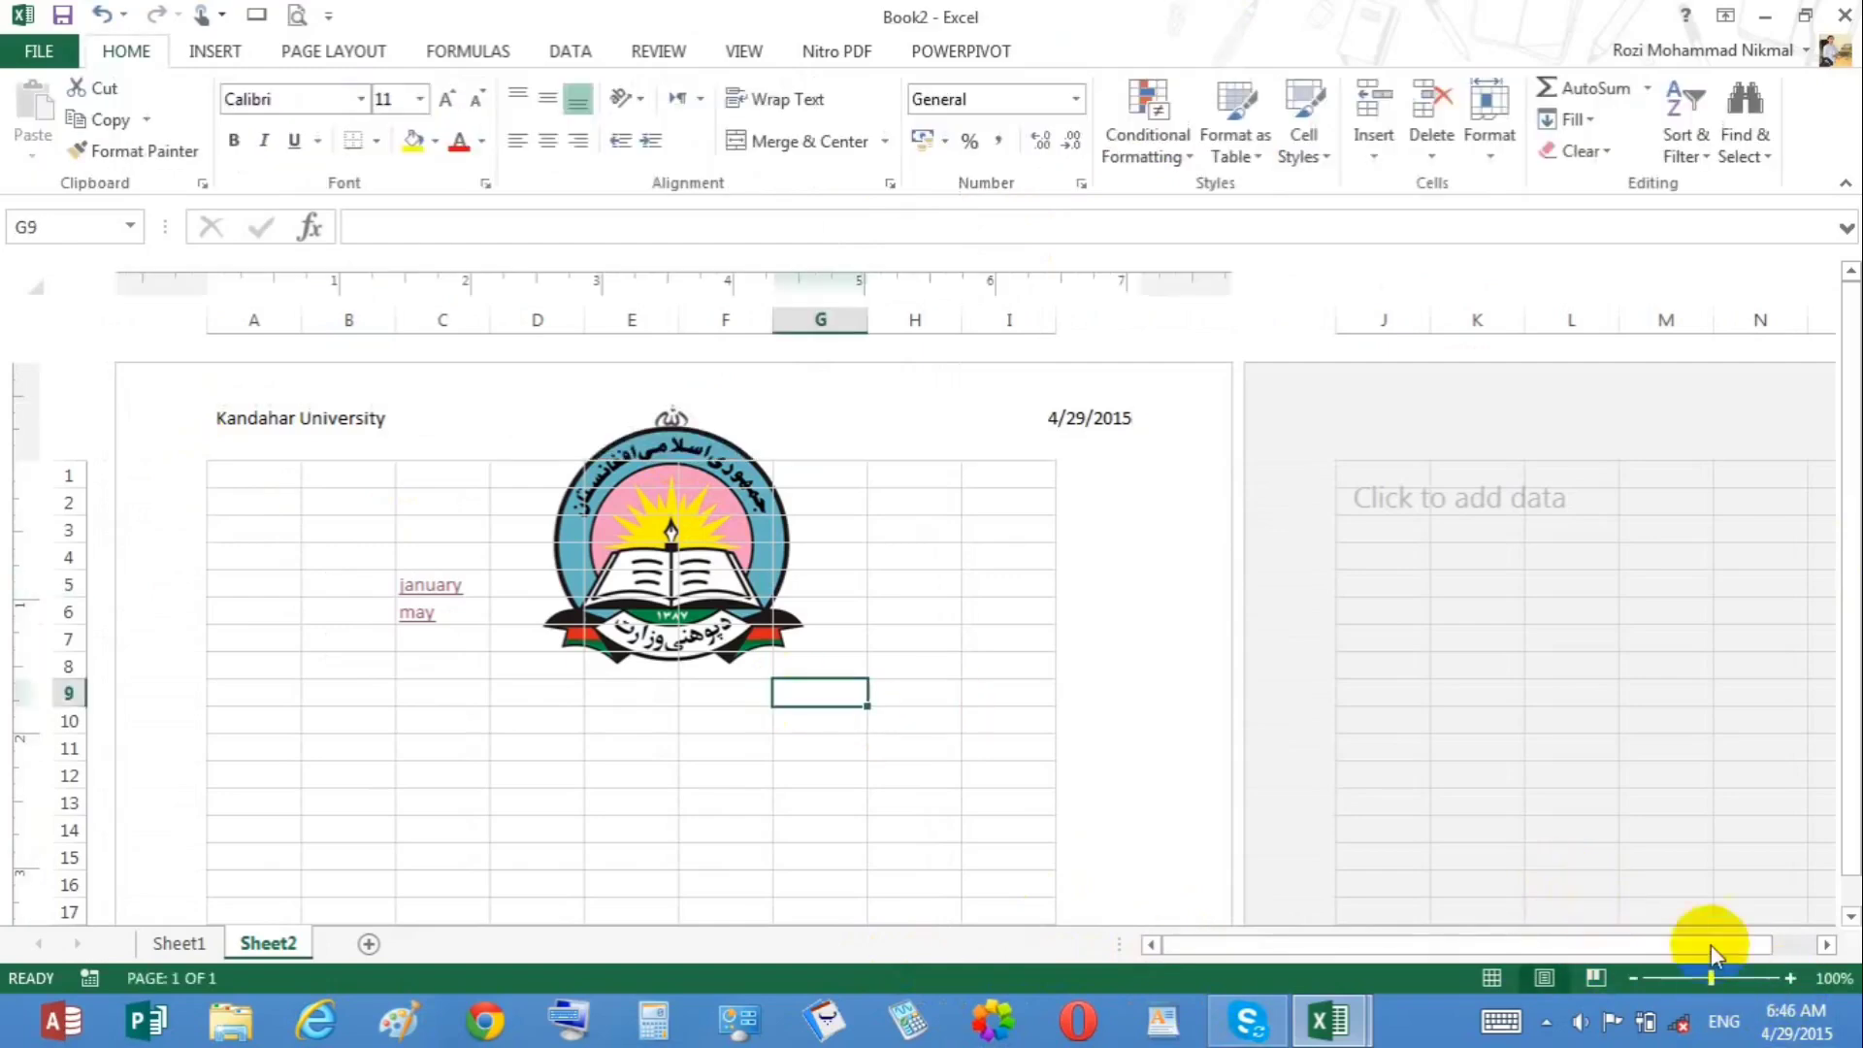
# Step: Turn the header's Align with Page Margins option back on
pyautogui.moveTo(1737, 980); pyautogui.dragTo(1752, 980)
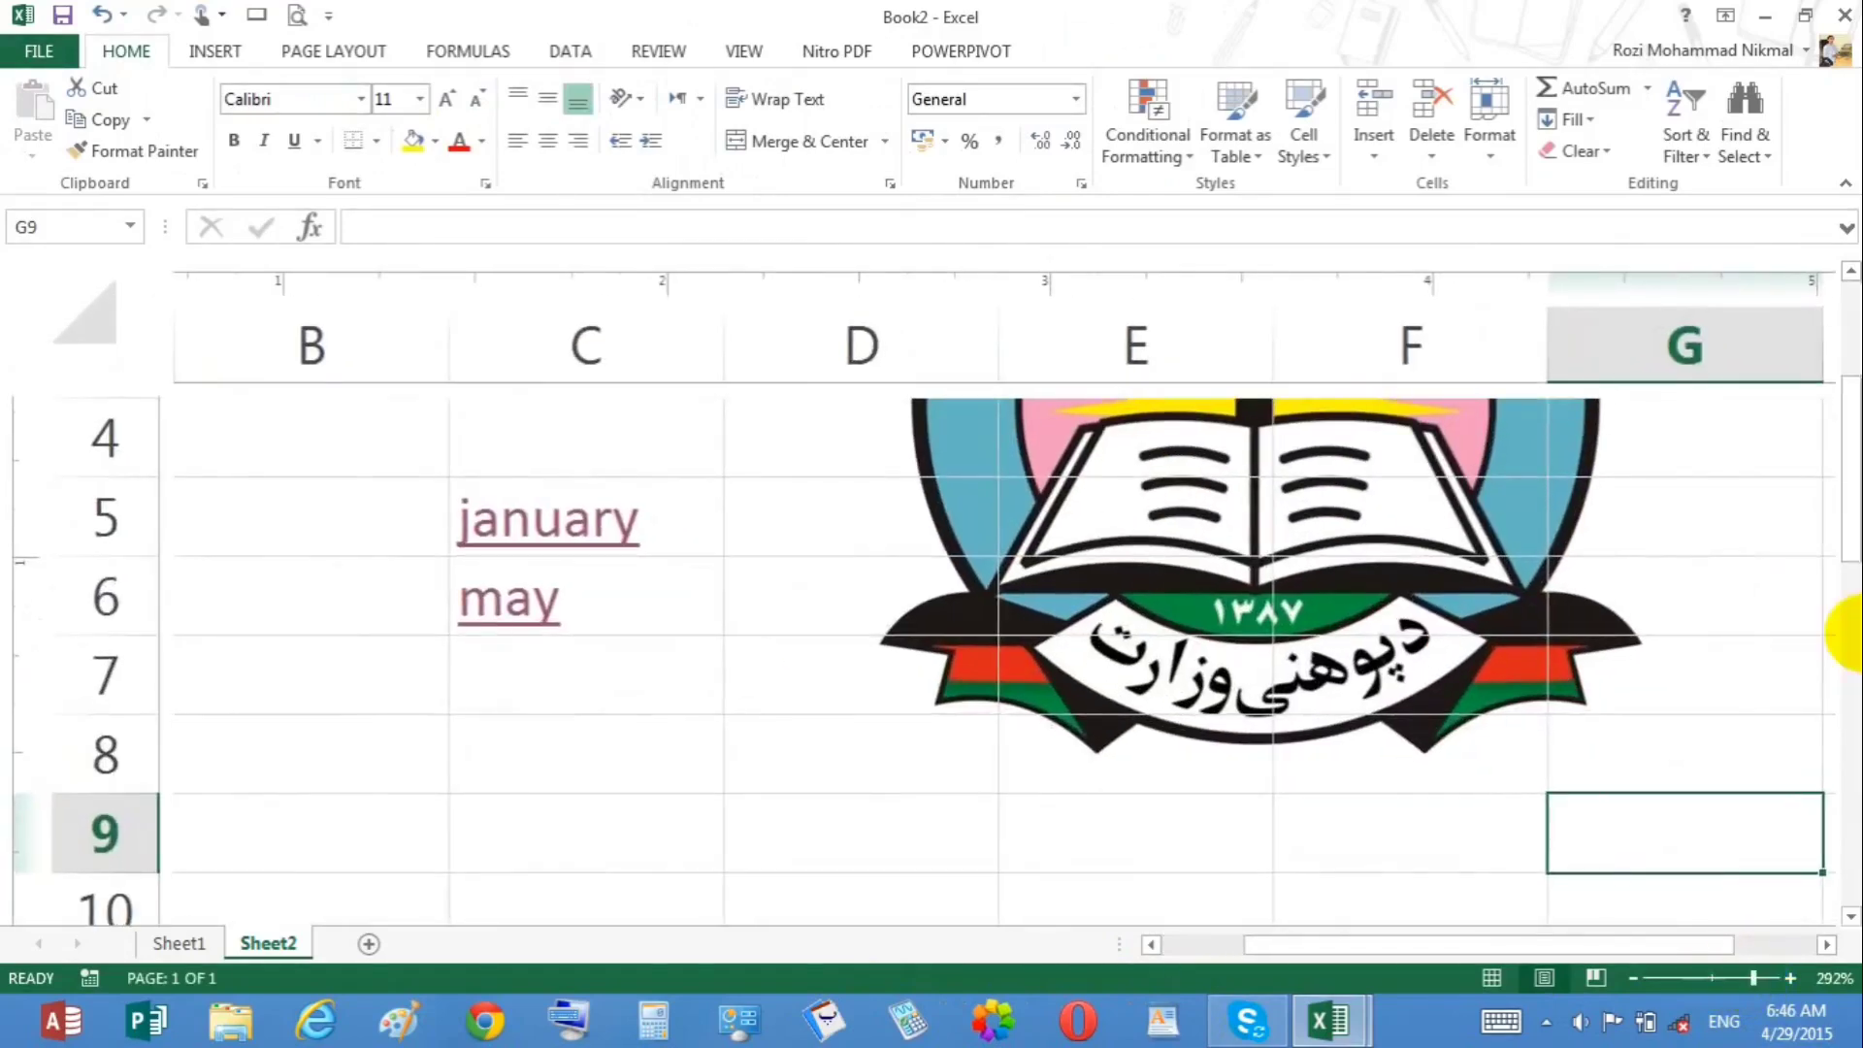
pyautogui.moveTo(1830, 553); pyautogui.dragTo(1824, 417)
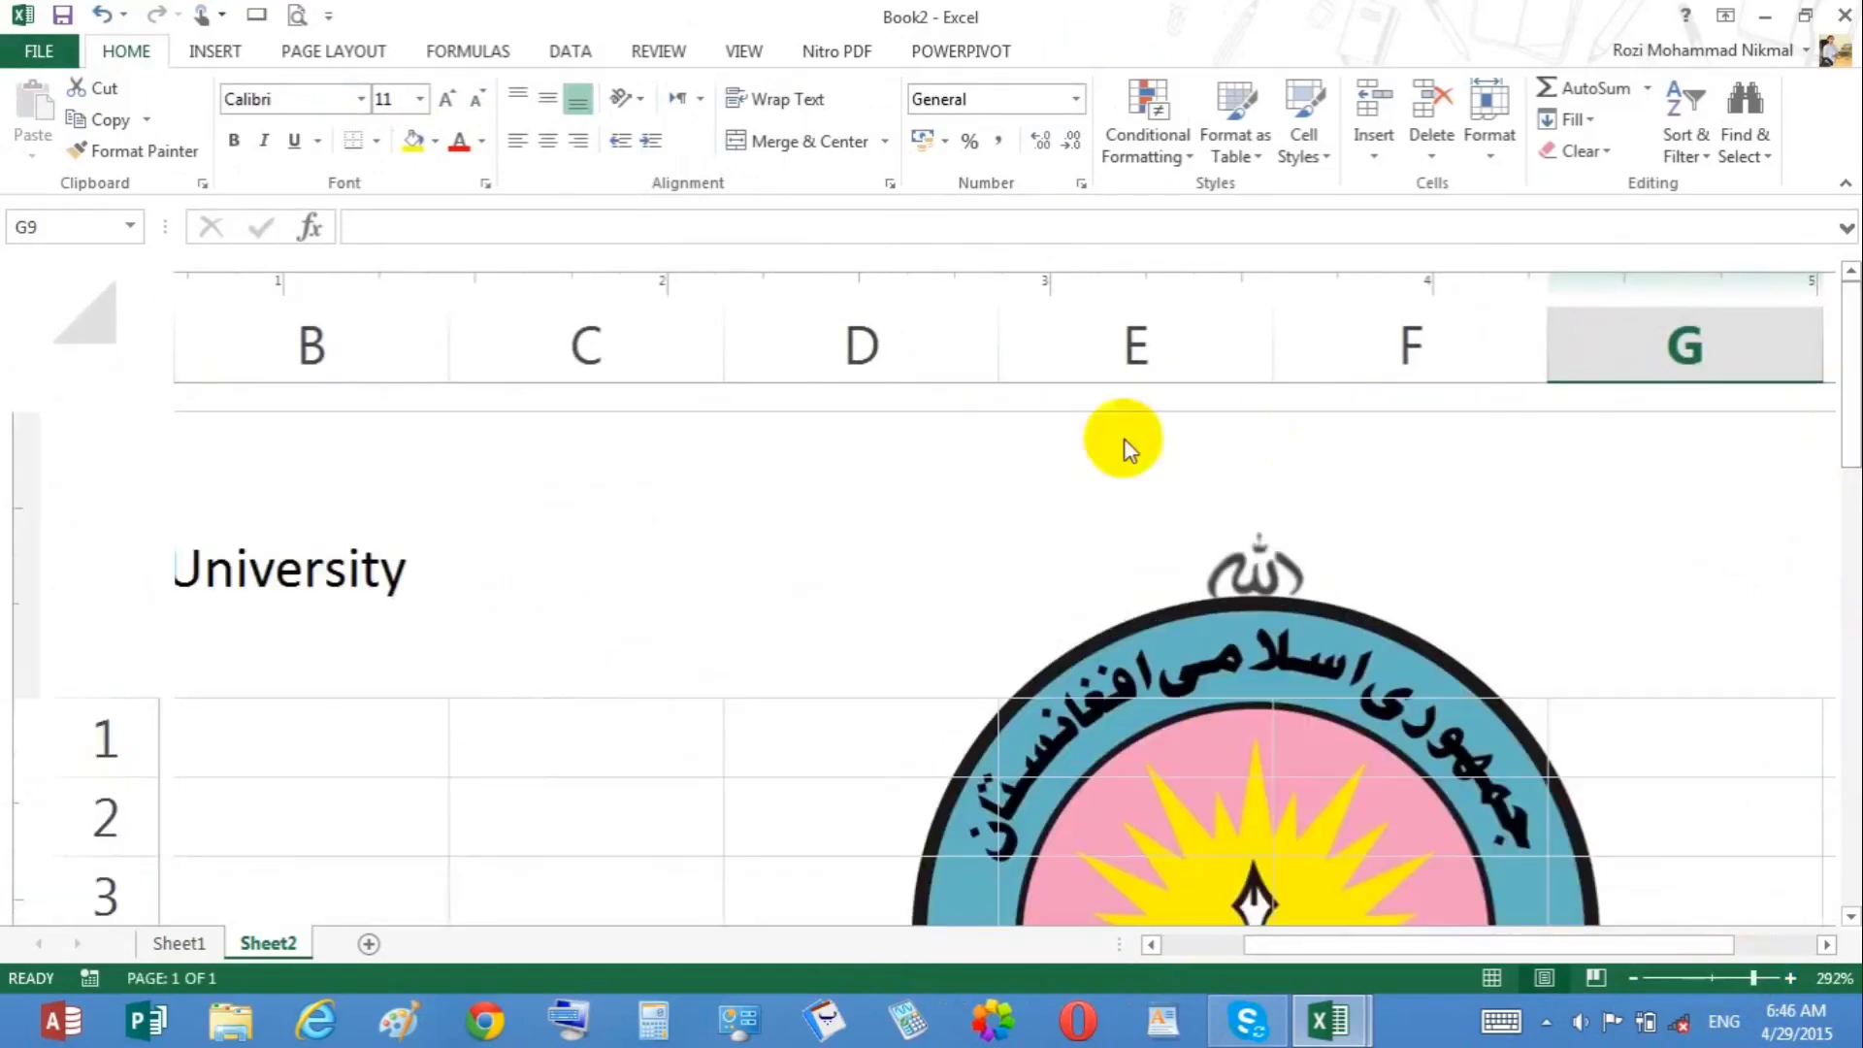
pyautogui.click(1061, 541)
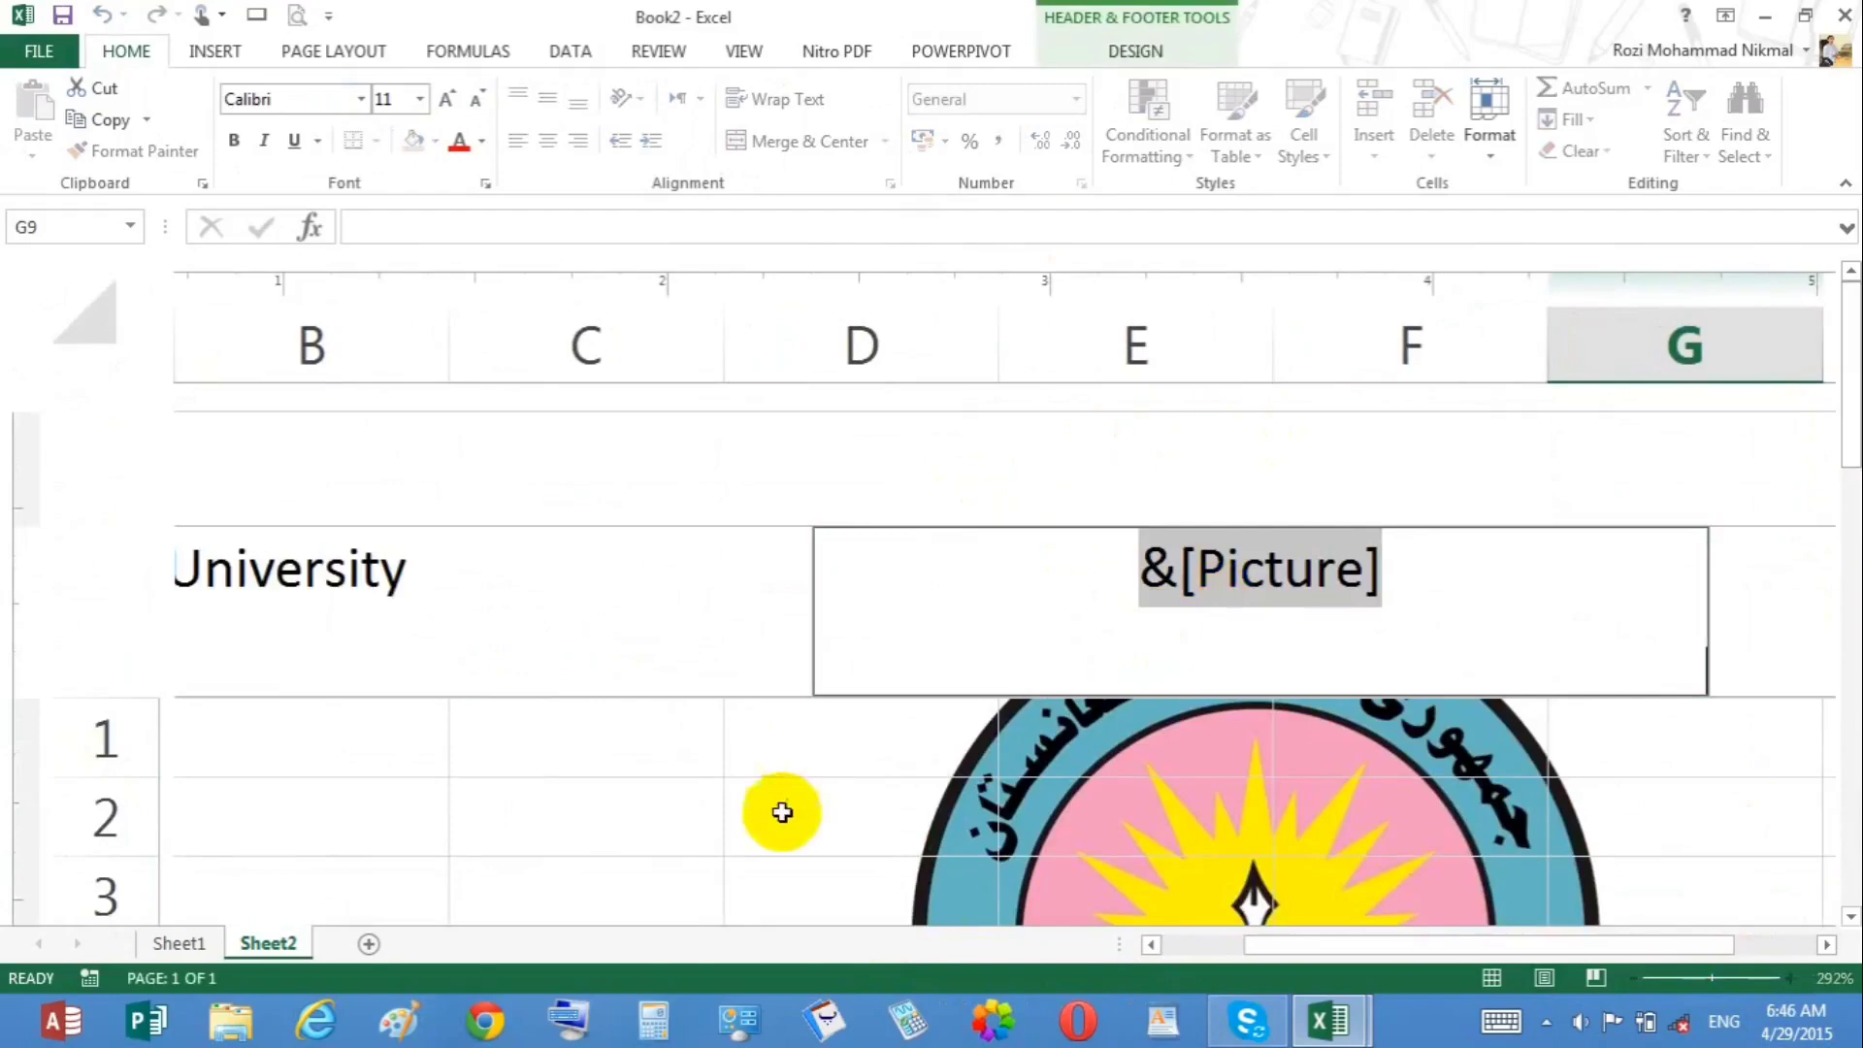
pyautogui.click(1203, 946)
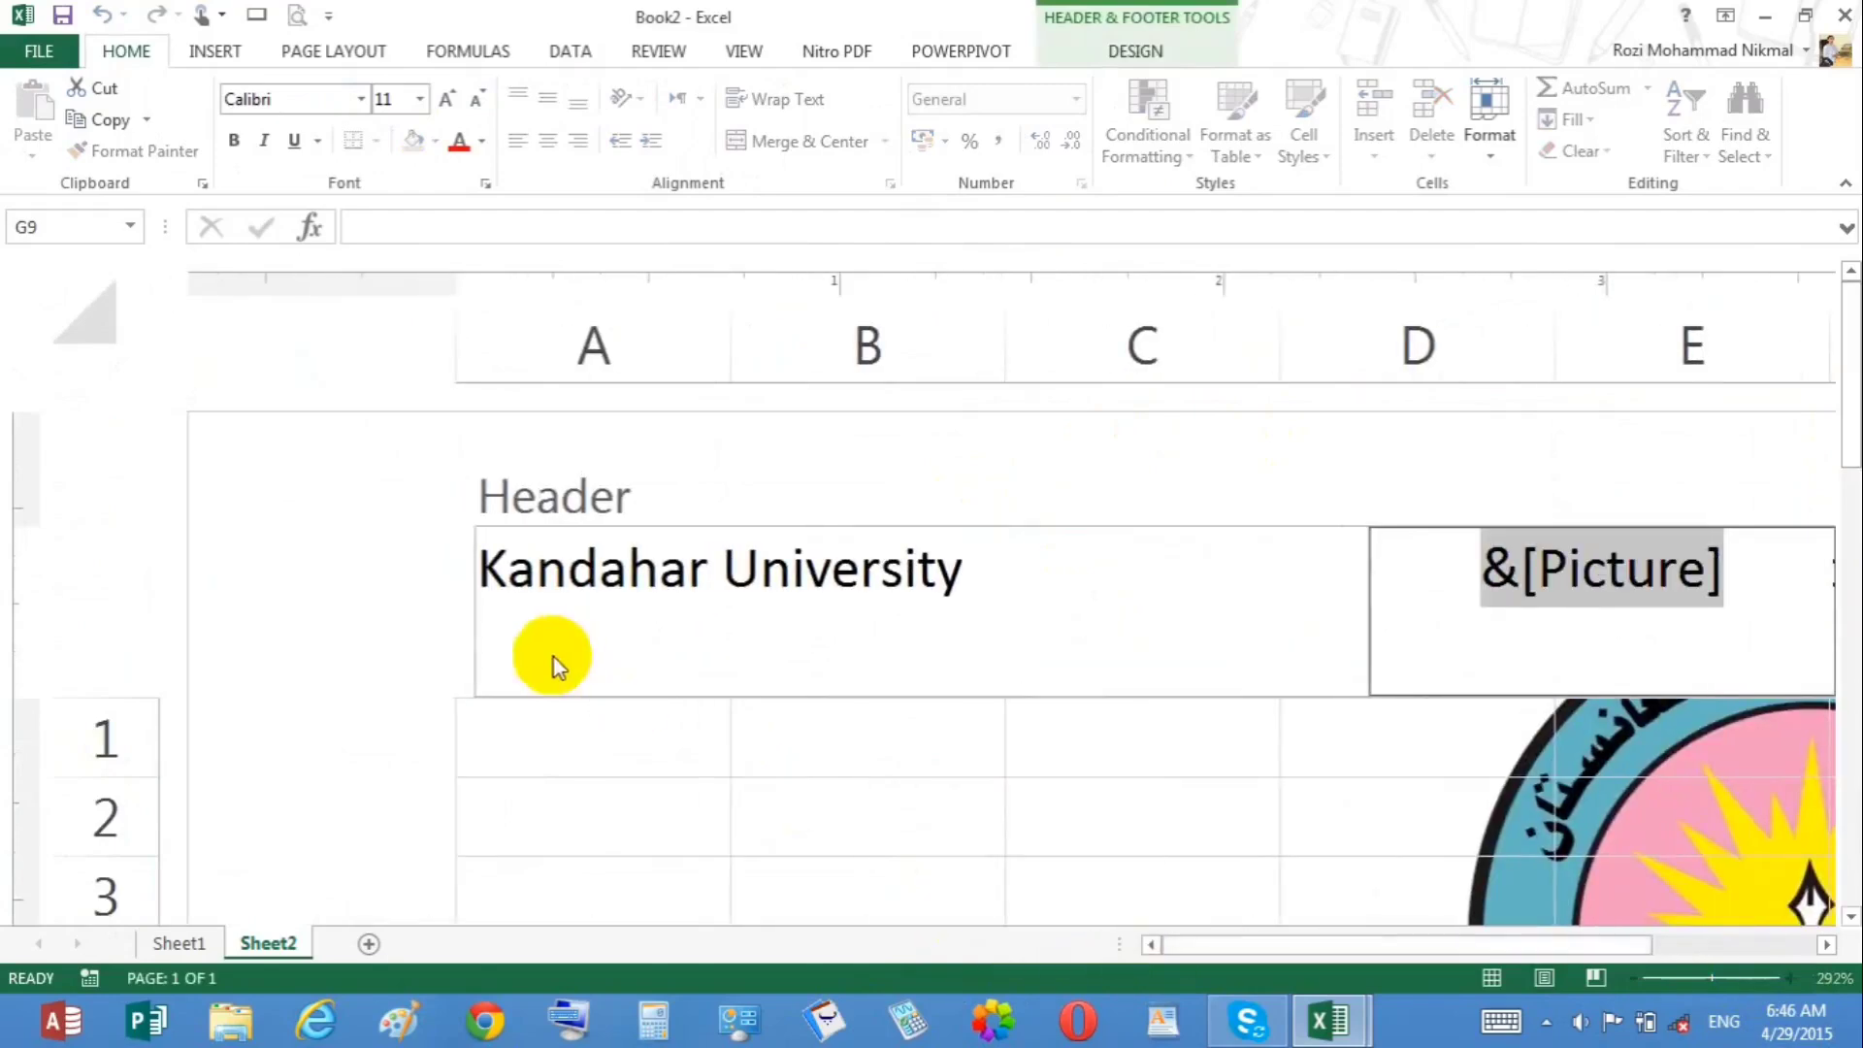
pyautogui.click(1134, 51)
pyautogui.click(1139, 142)
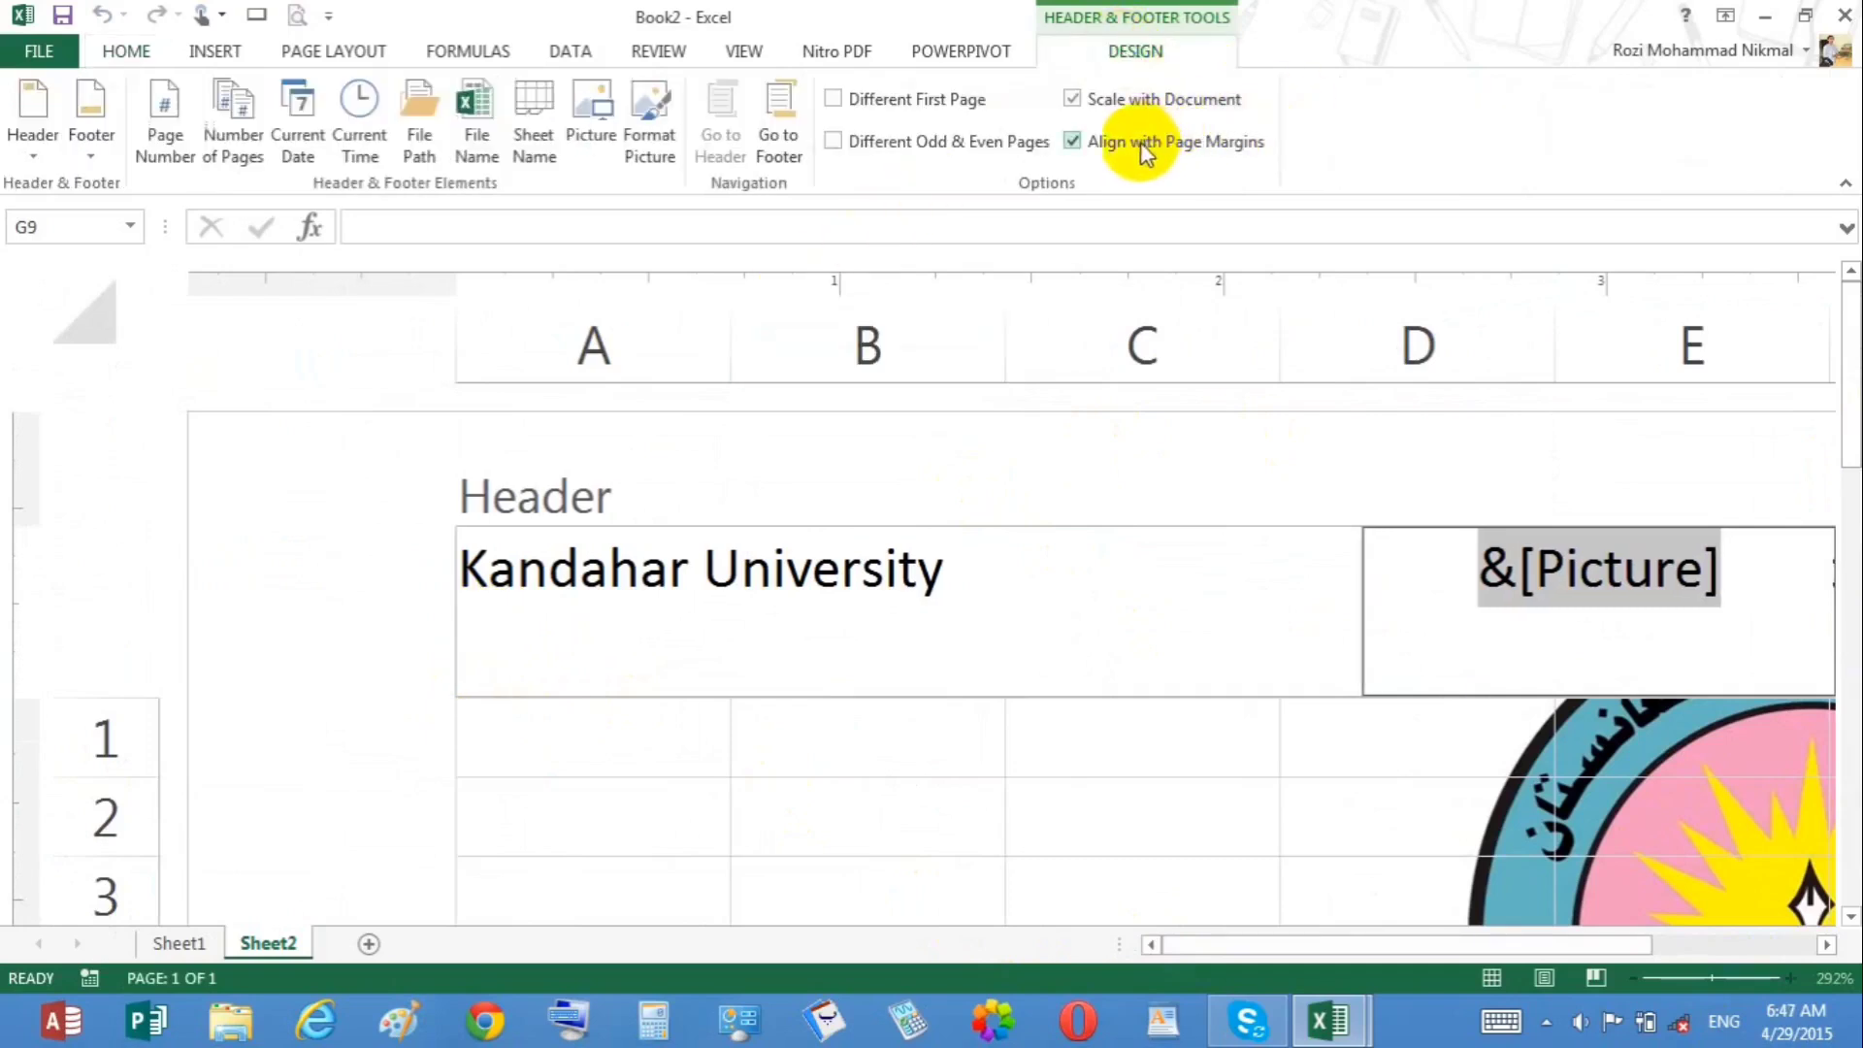
pyautogui.click(1009, 839)
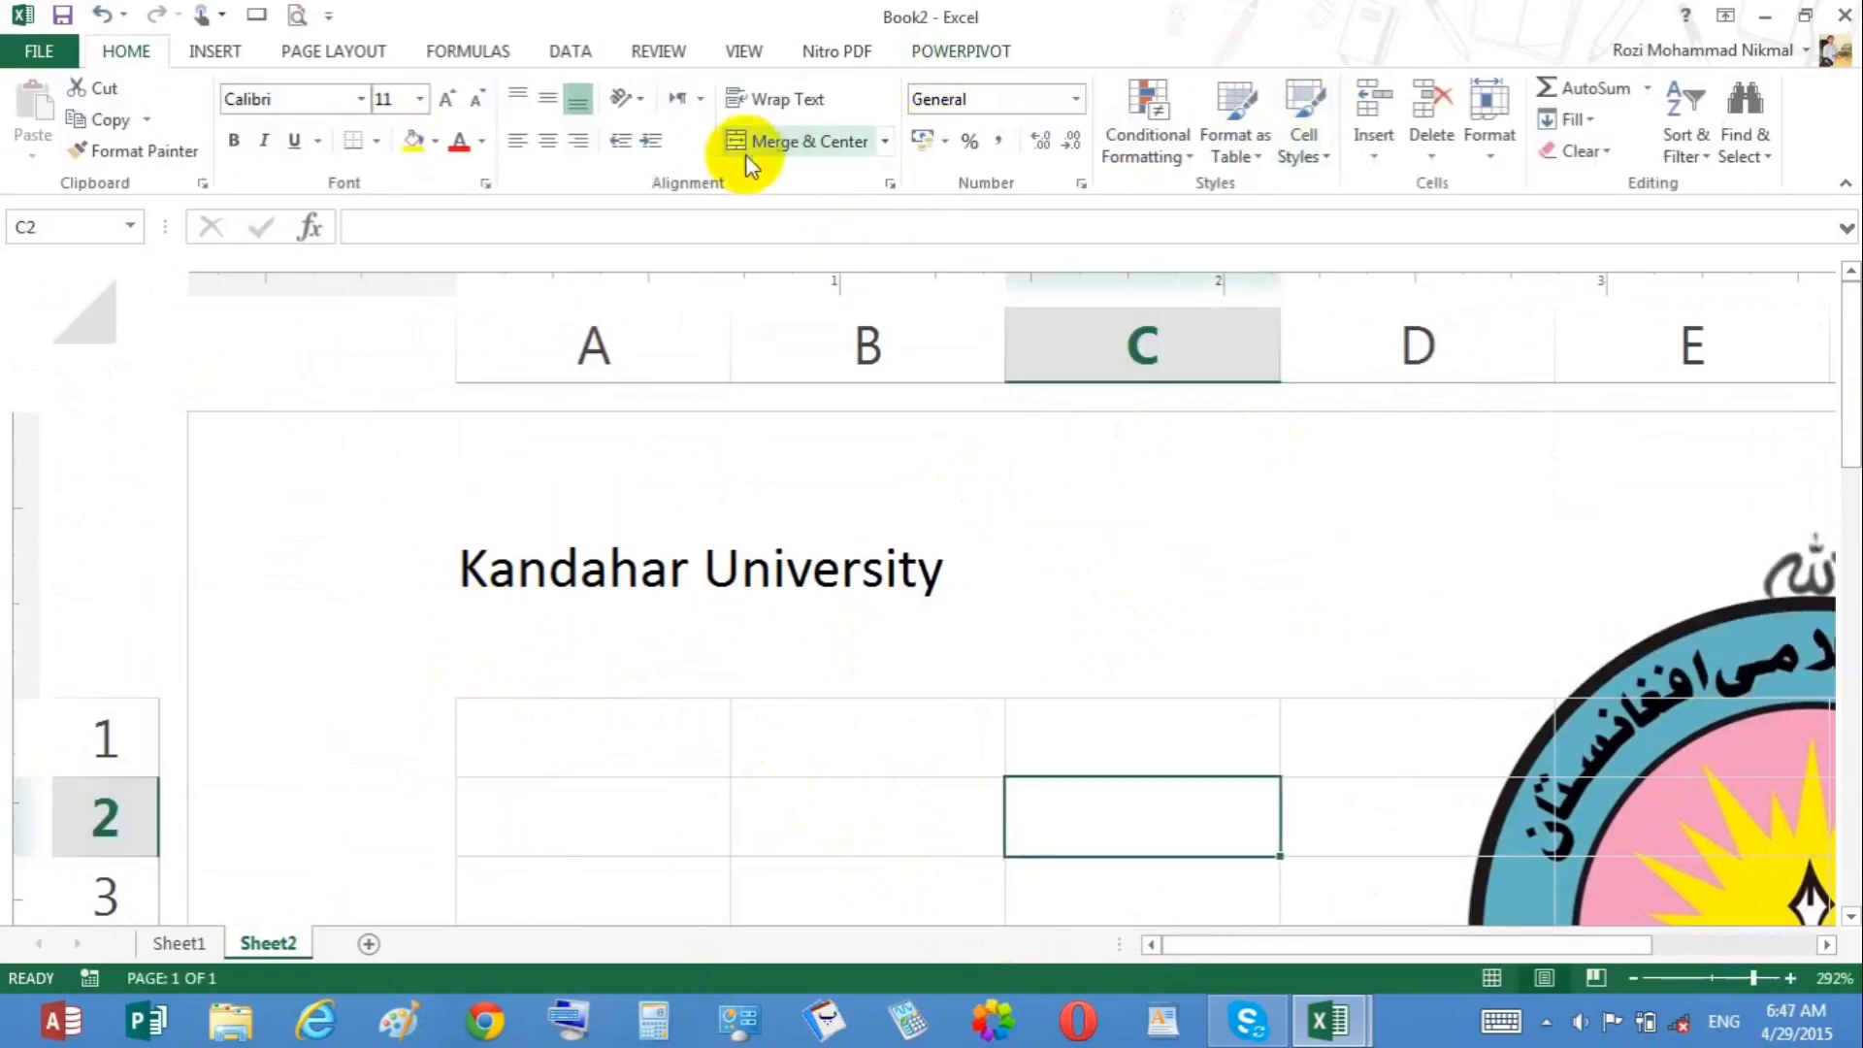
# Step: Try to insert WordArt in the orange-outlined style from the gallery's second row
pyautogui.click(229, 56)
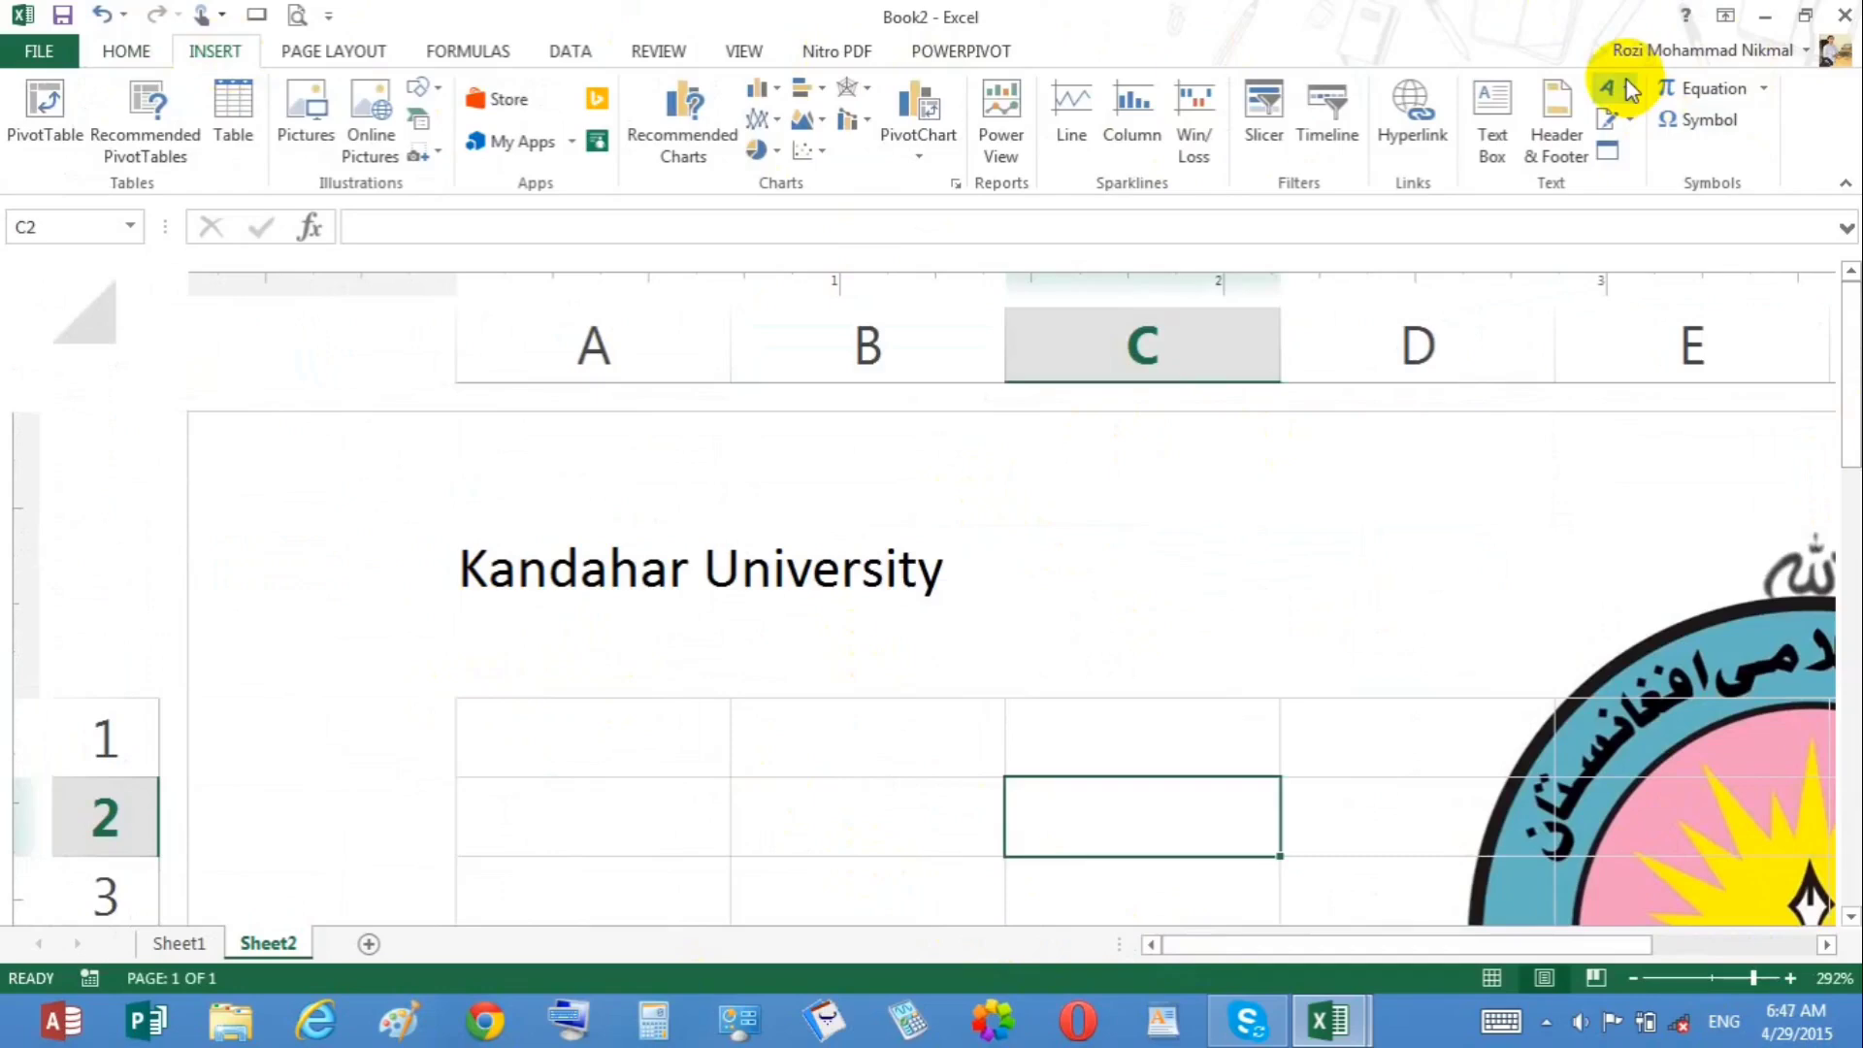
pyautogui.moveTo(1754, 980); pyautogui.dragTo(1713, 981)
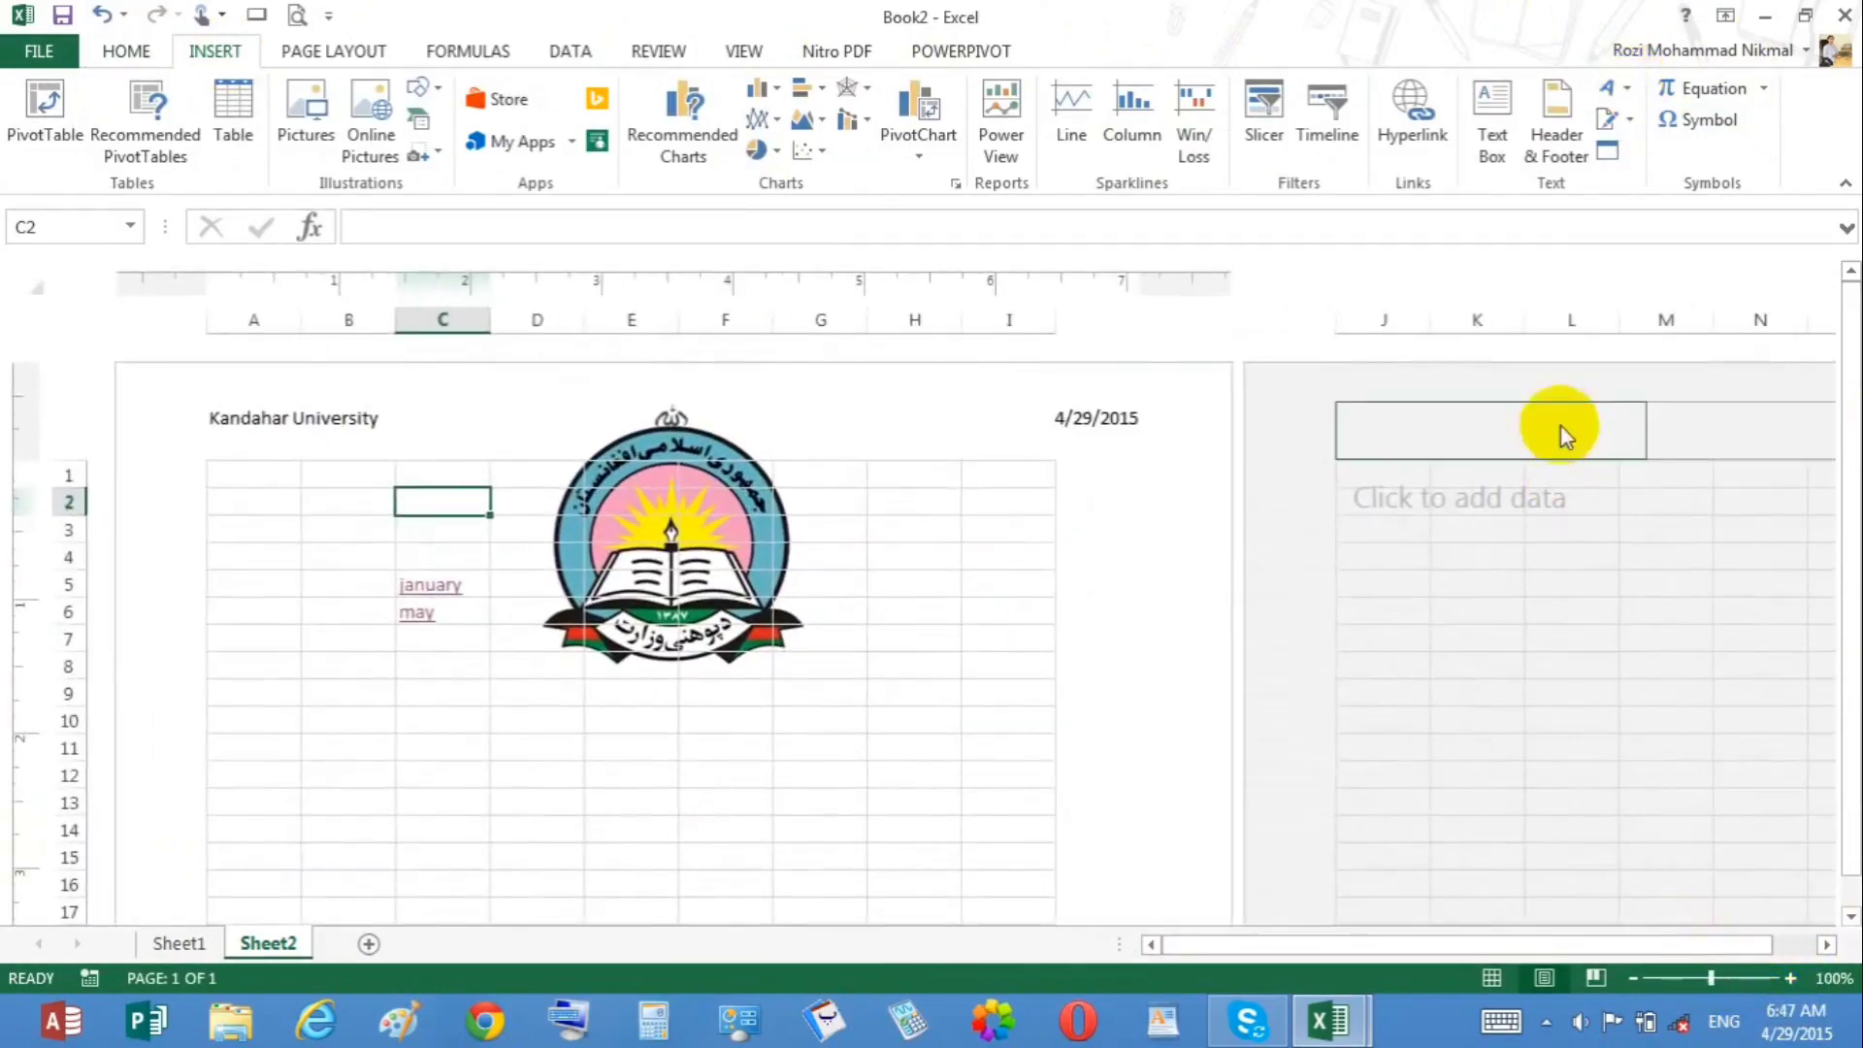
pyautogui.click(1612, 91)
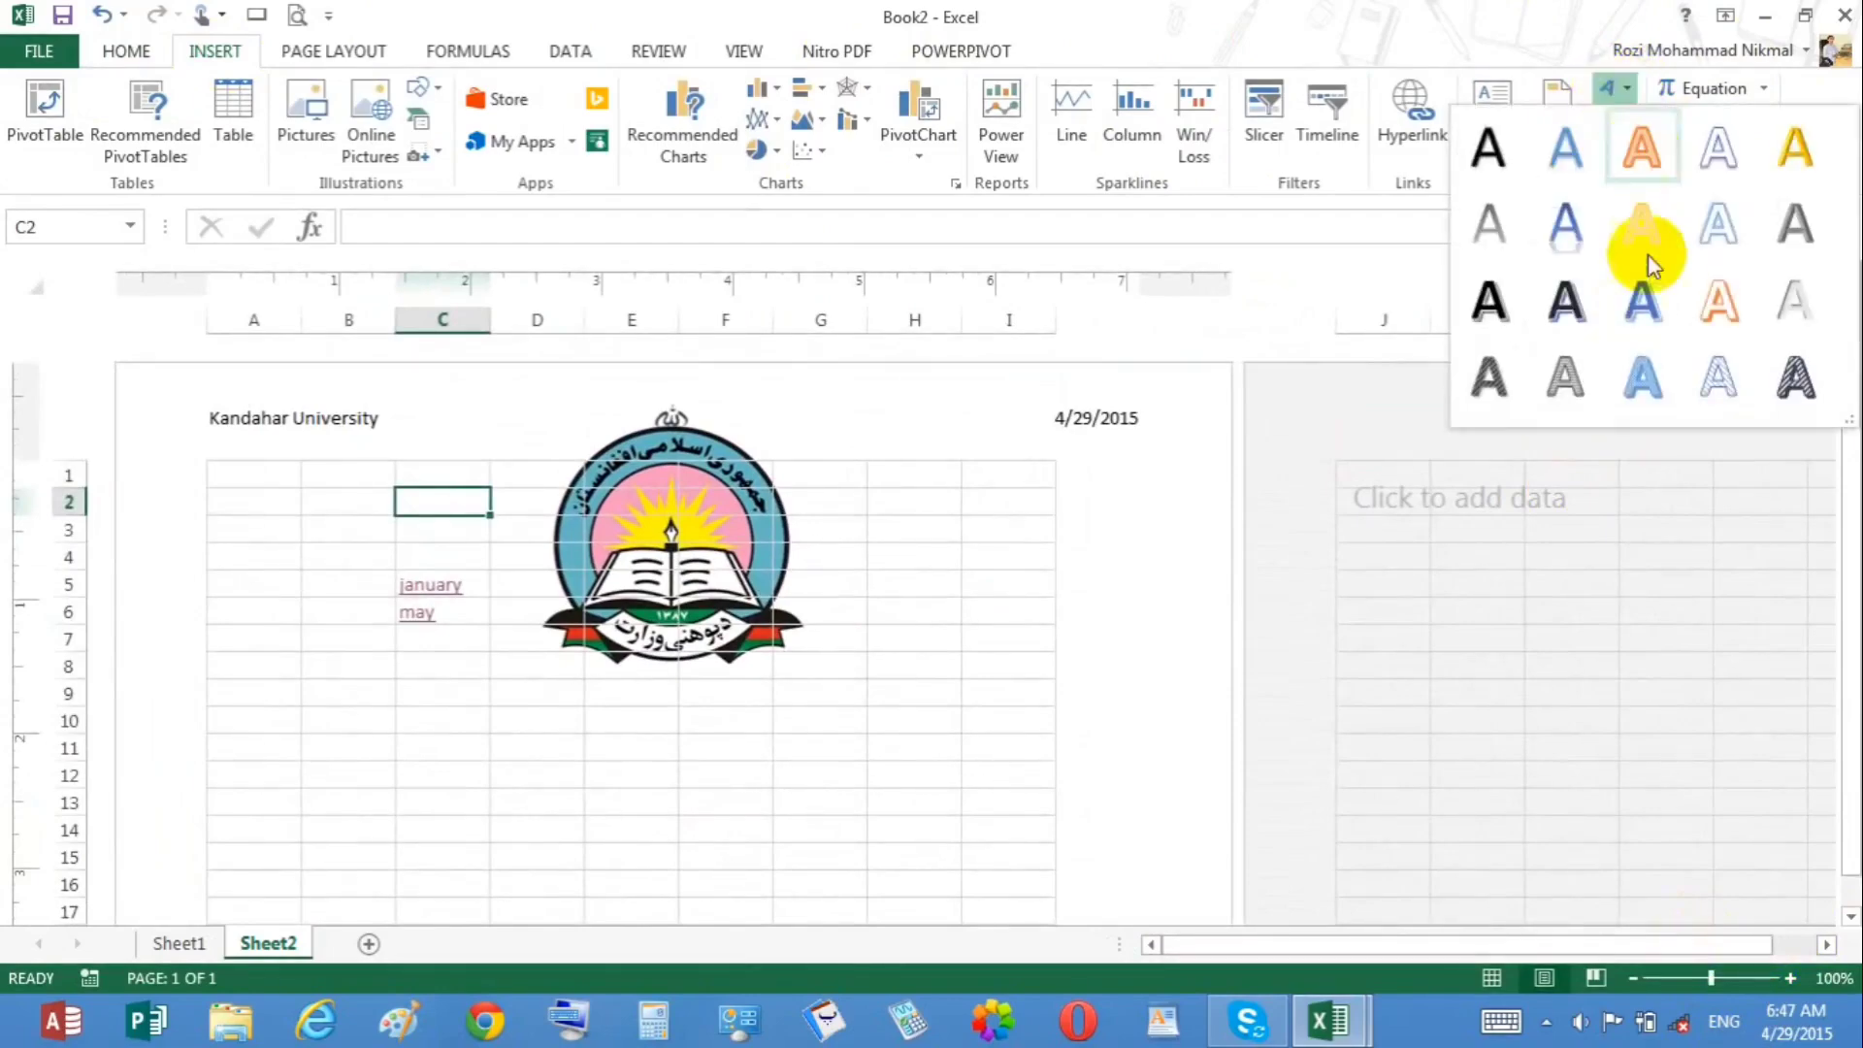
pyautogui.click(1562, 229)
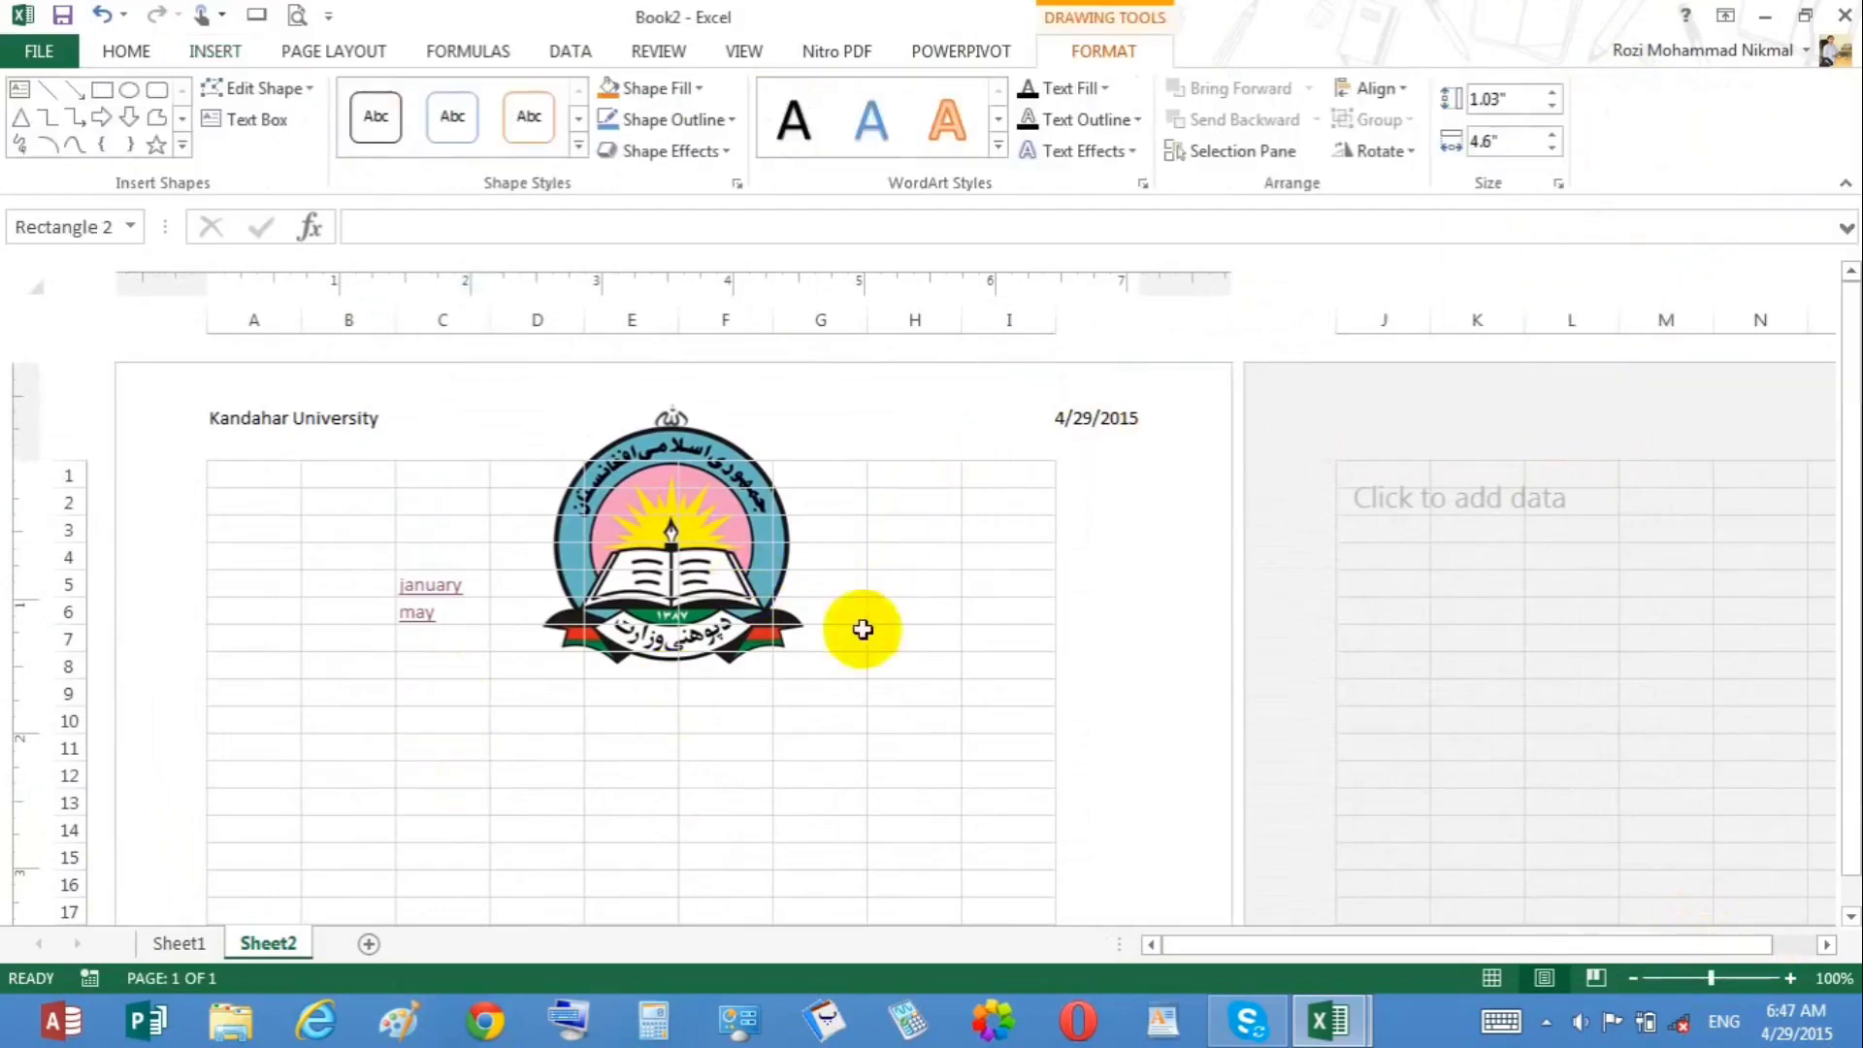
pyautogui.click(495, 650)
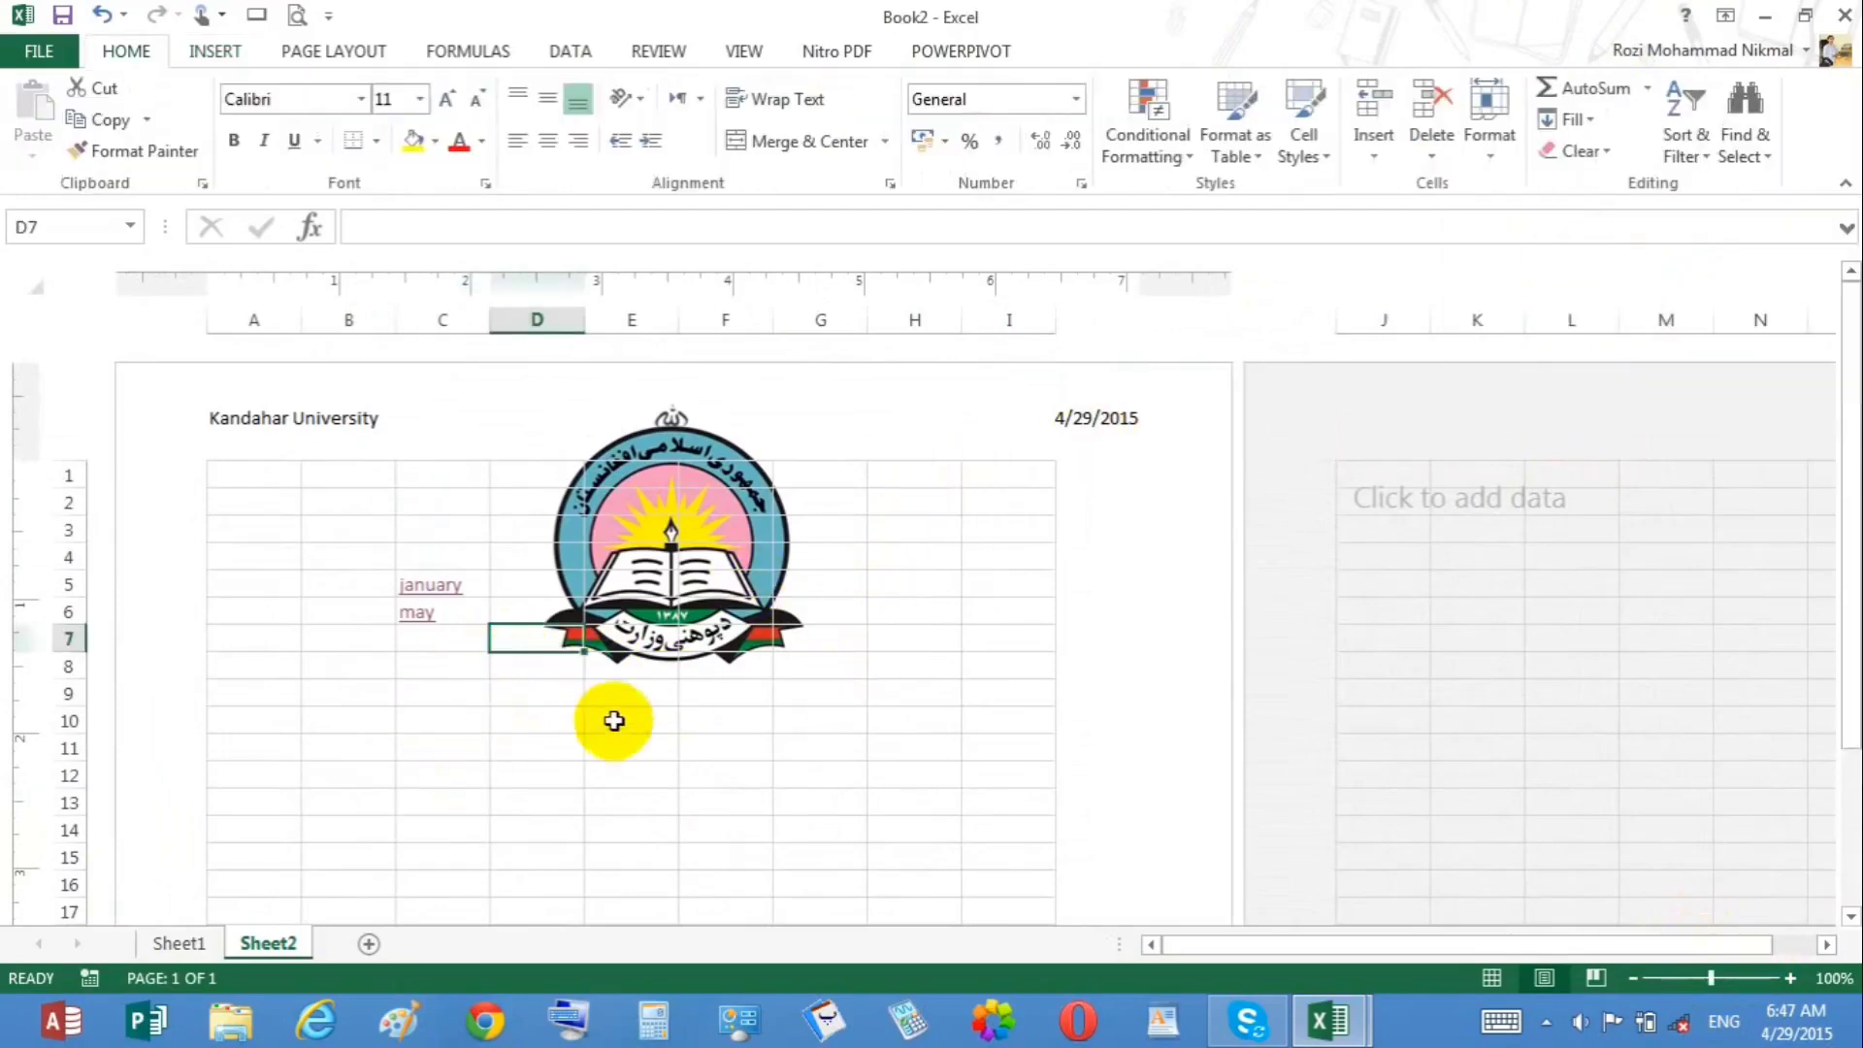
pyautogui.click(726, 802)
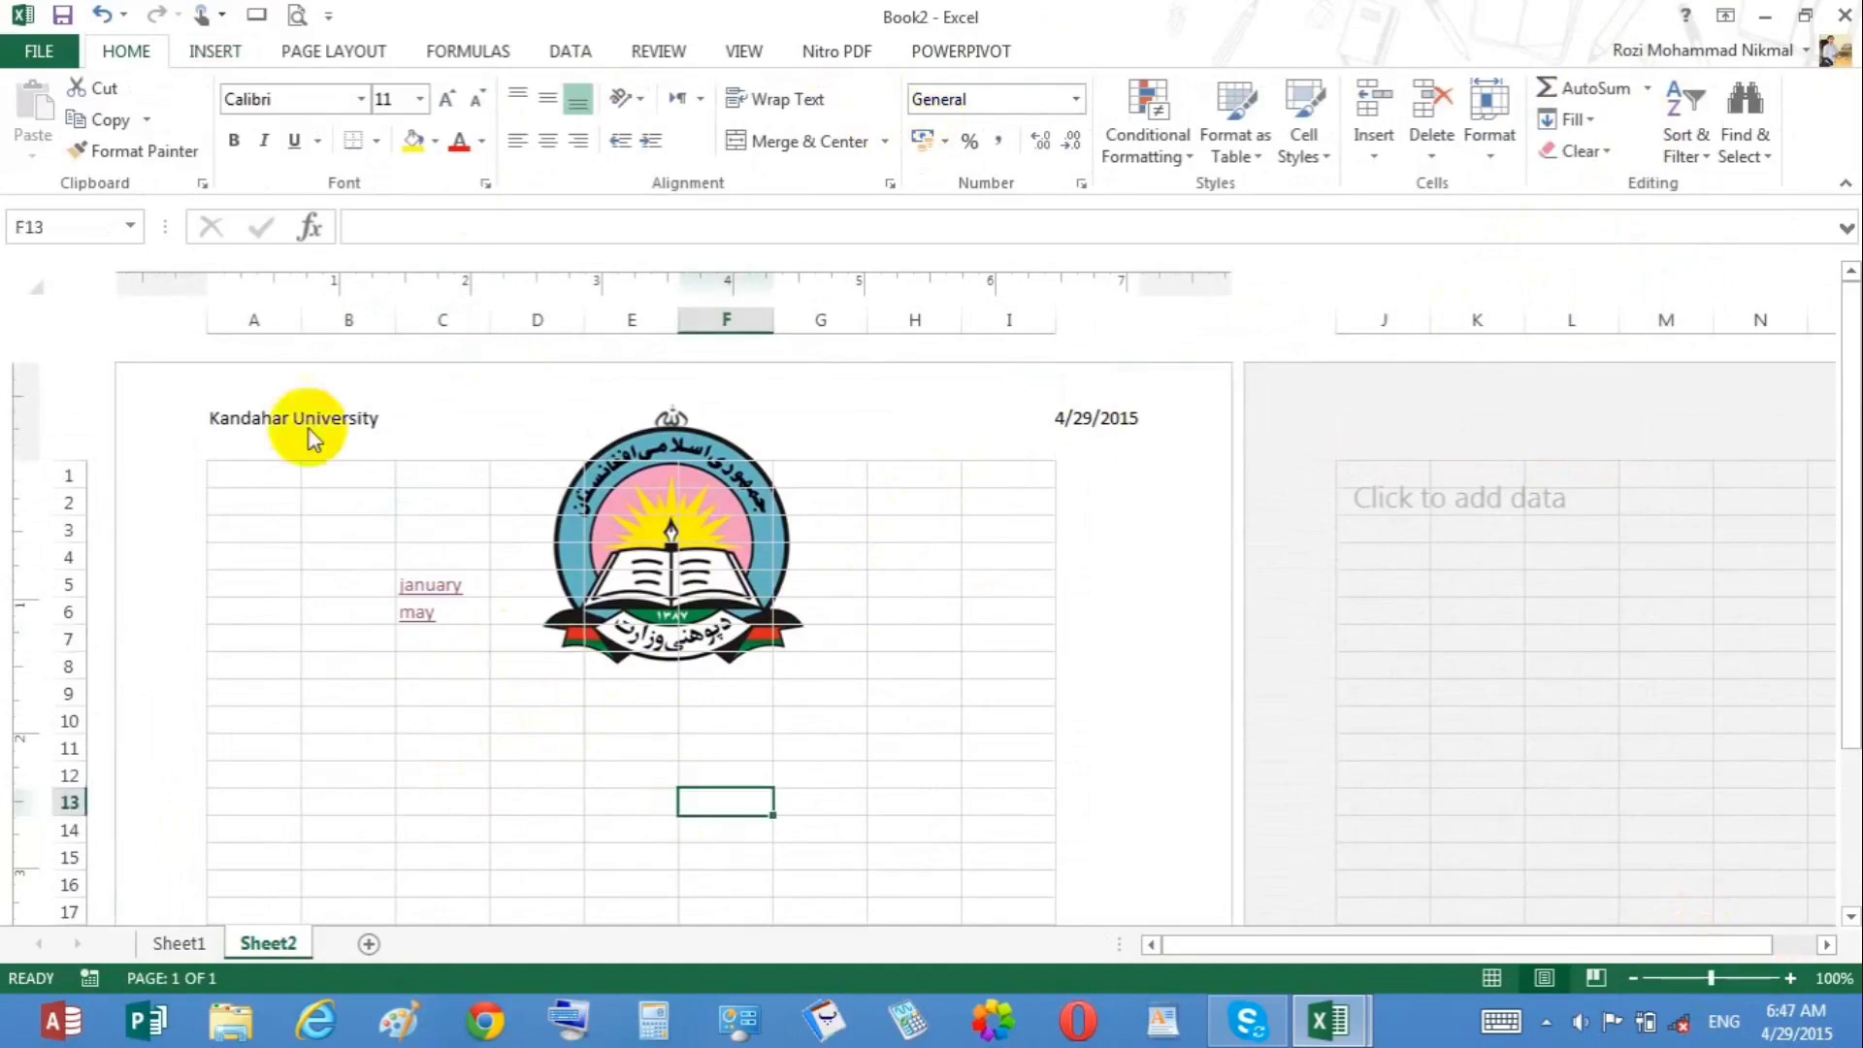
# Step: Insert WordArt again using the same second-row orange-outlined style
pyautogui.click(231, 53)
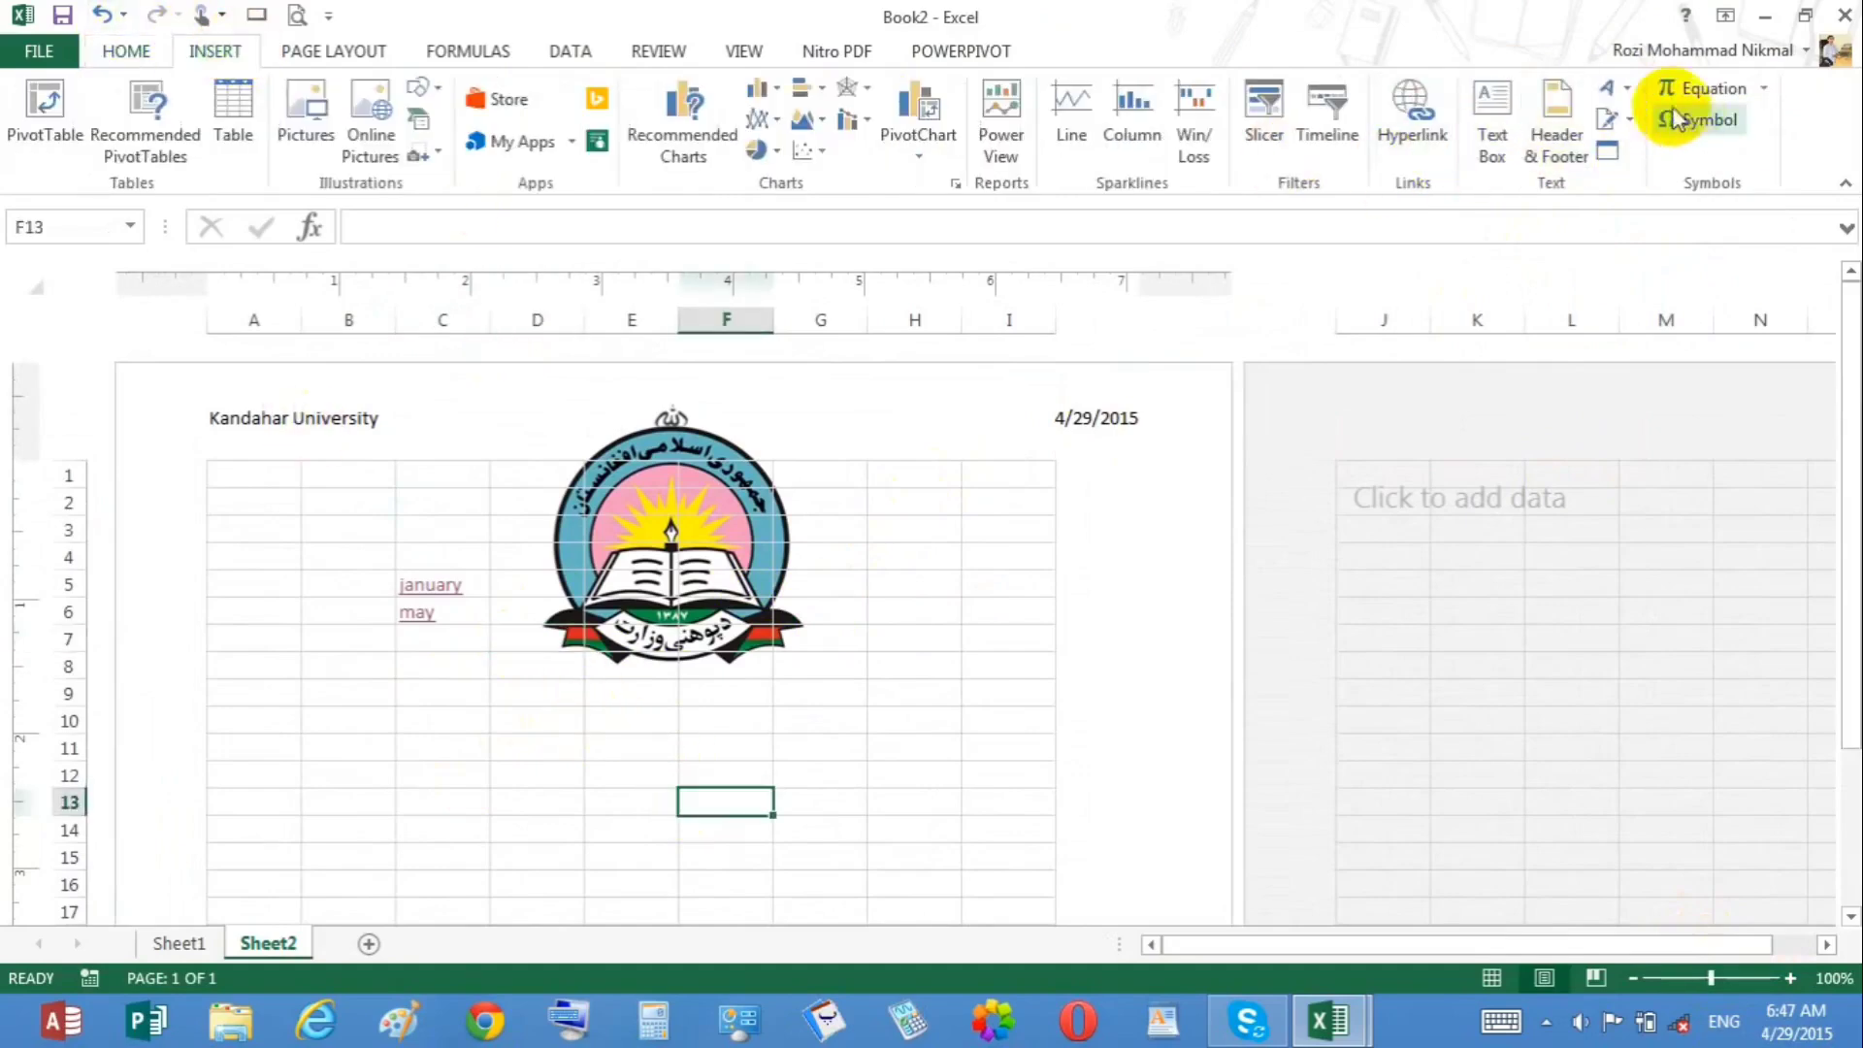
pyautogui.click(1609, 85)
pyautogui.click(1571, 229)
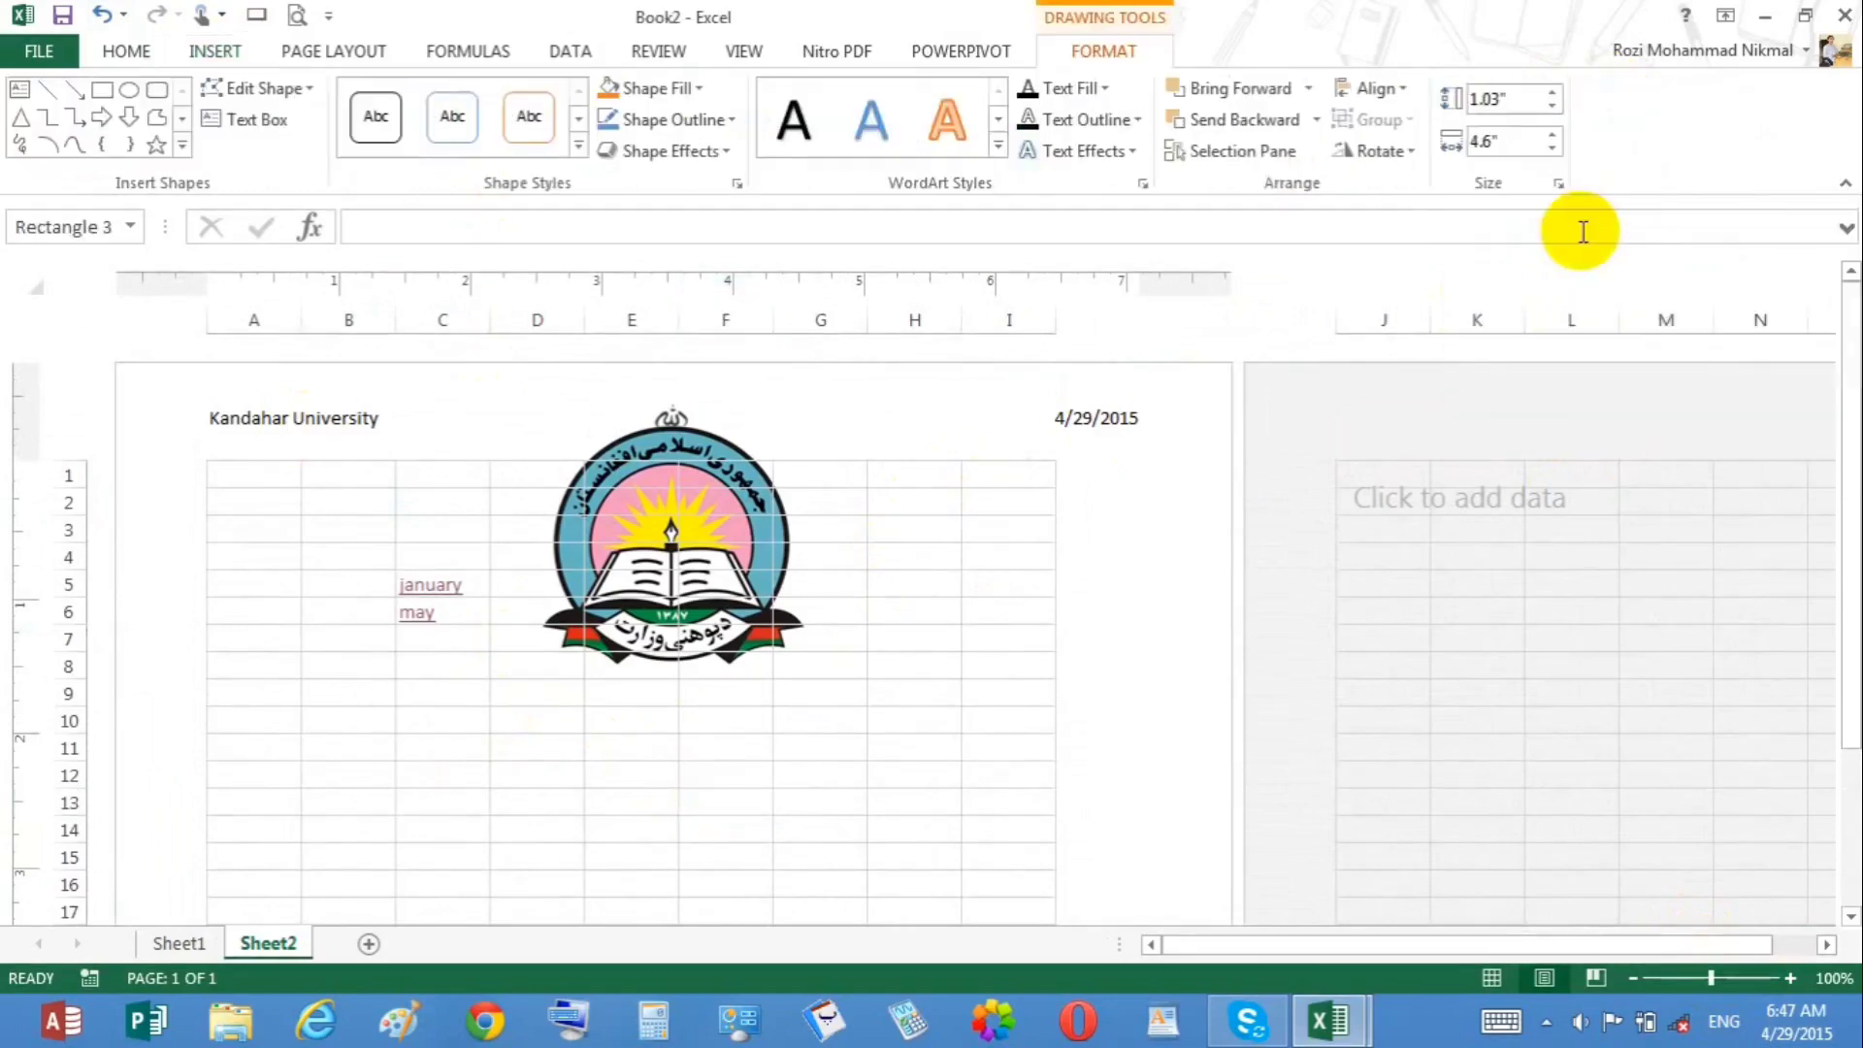
# Step: Enter kandahar in cell C9 and select that cell
pyautogui.moveTo(451, 695)
pyautogui.mouseDown()
pyautogui.moveTo(656, 778)
pyautogui.moveTo(707, 774)
pyautogui.moveTo(682, 760)
pyautogui.mouseUp()
pyautogui.write('kandah')
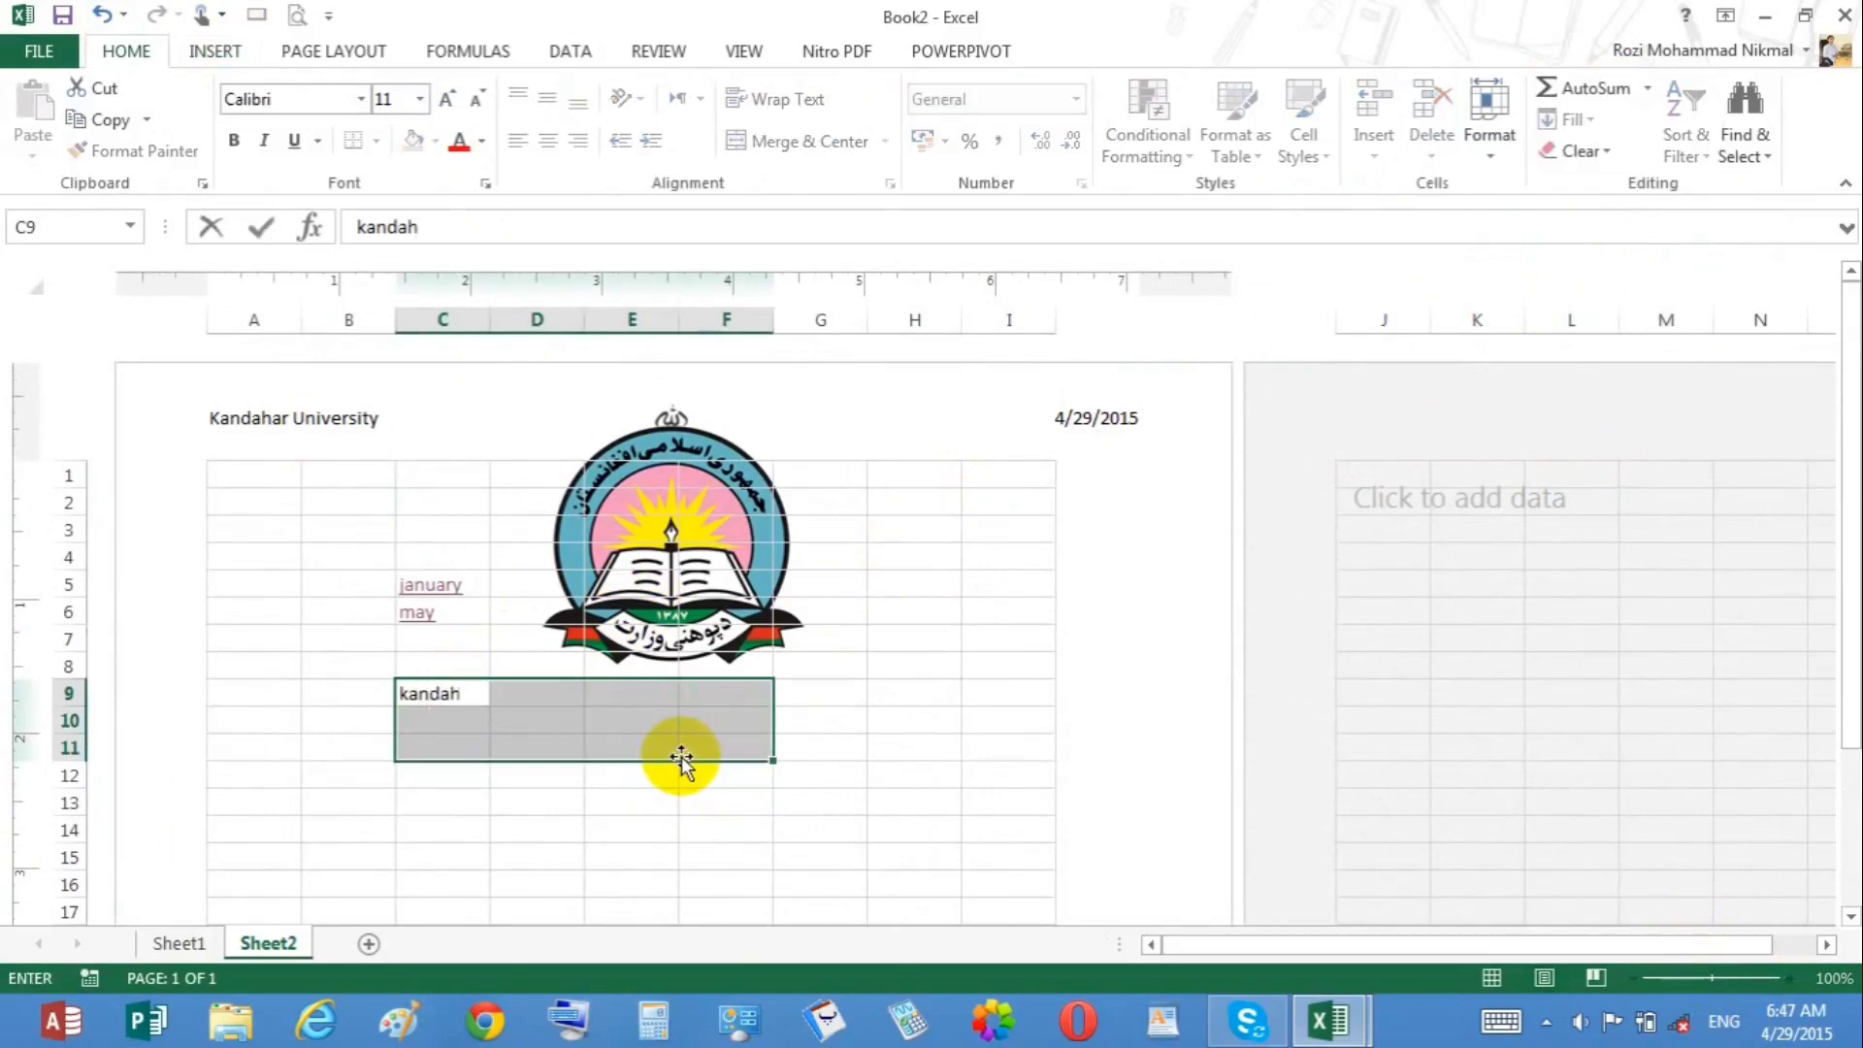
pyautogui.write('ar')
pyautogui.press('Return')
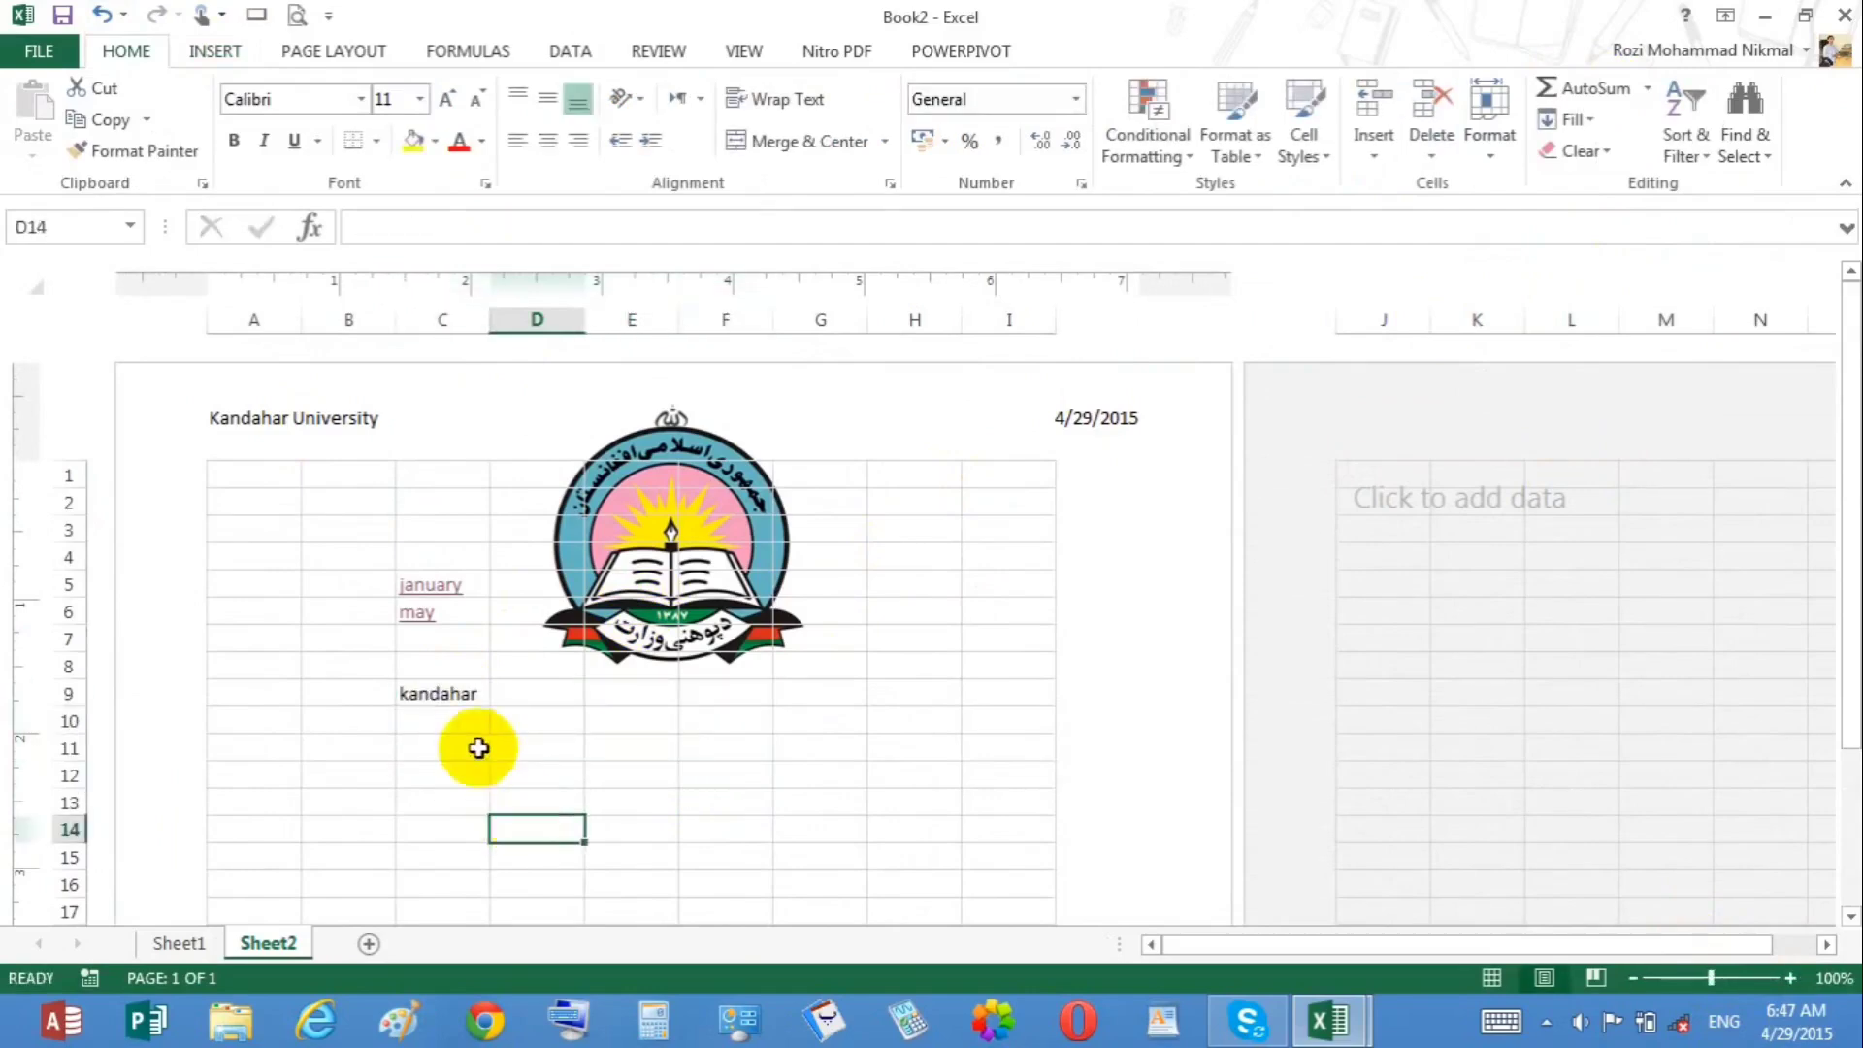
pyautogui.click(444, 694)
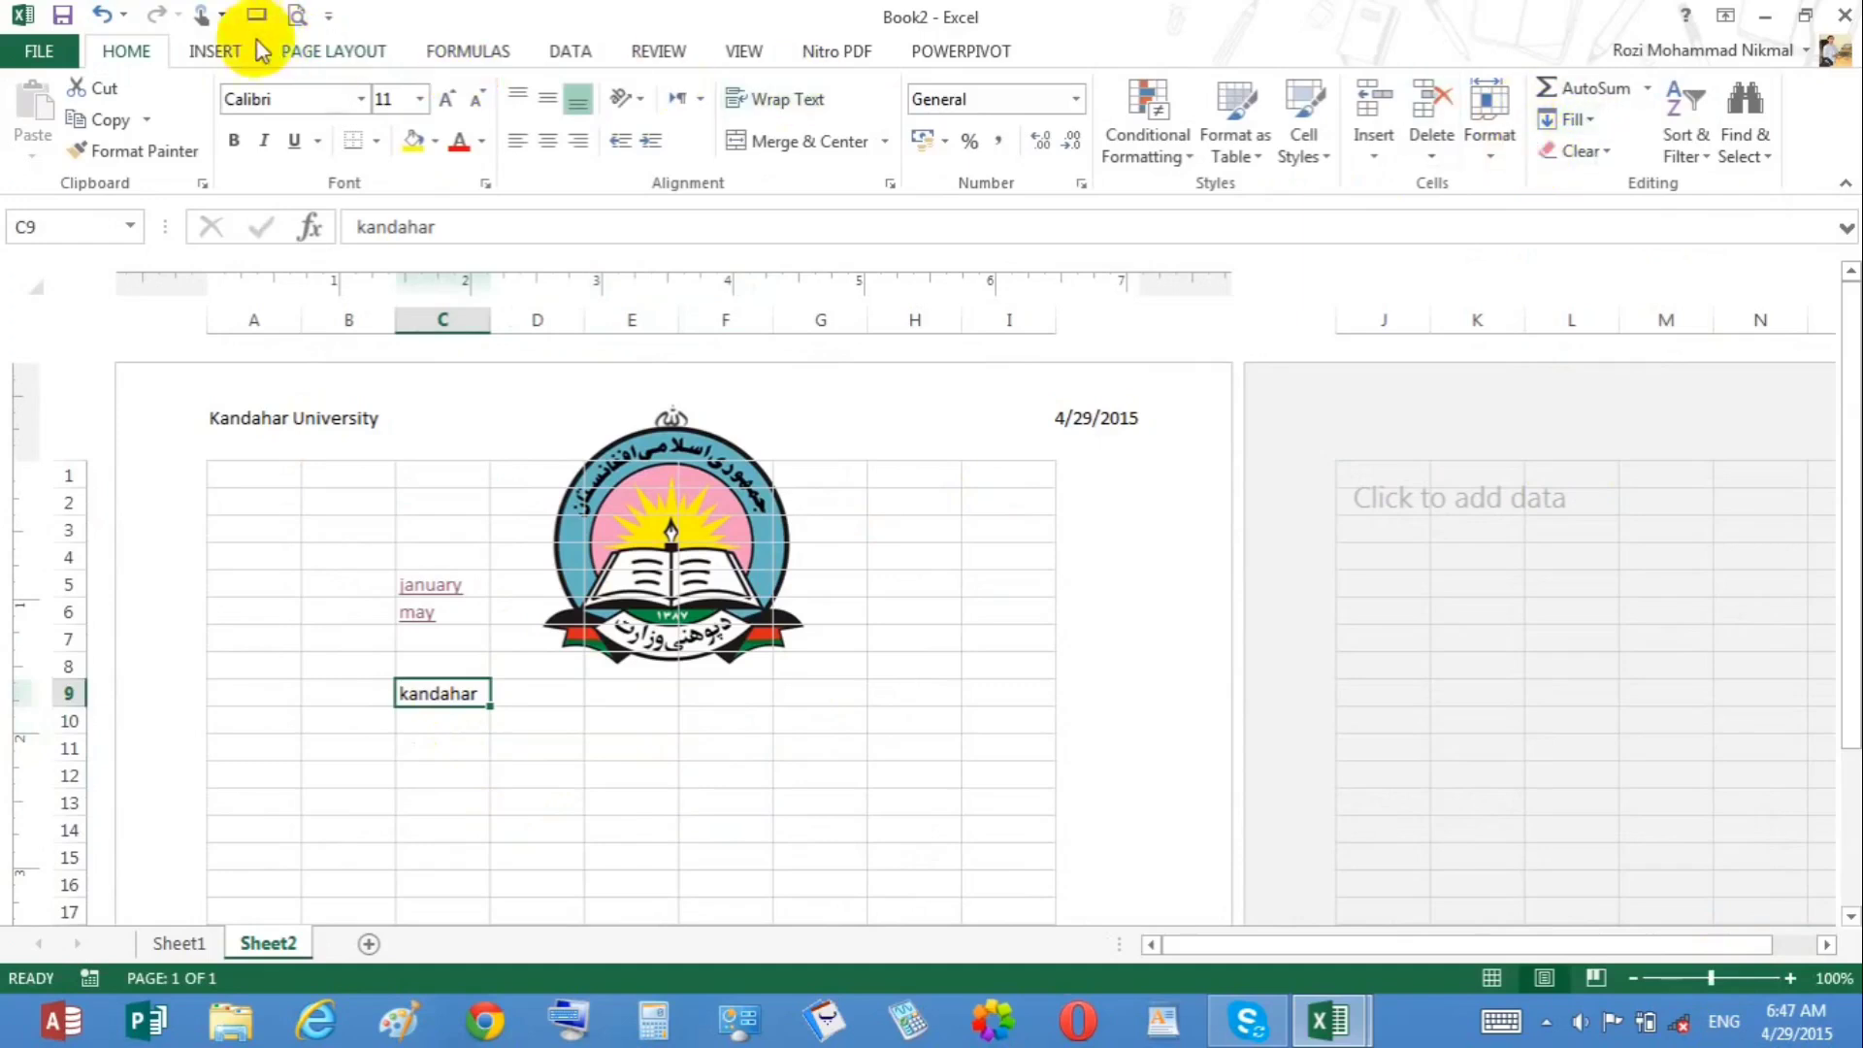
# Step: Insert another WordArt in the same outlined style and switch the sheet to Normal view
pyautogui.click(211, 50)
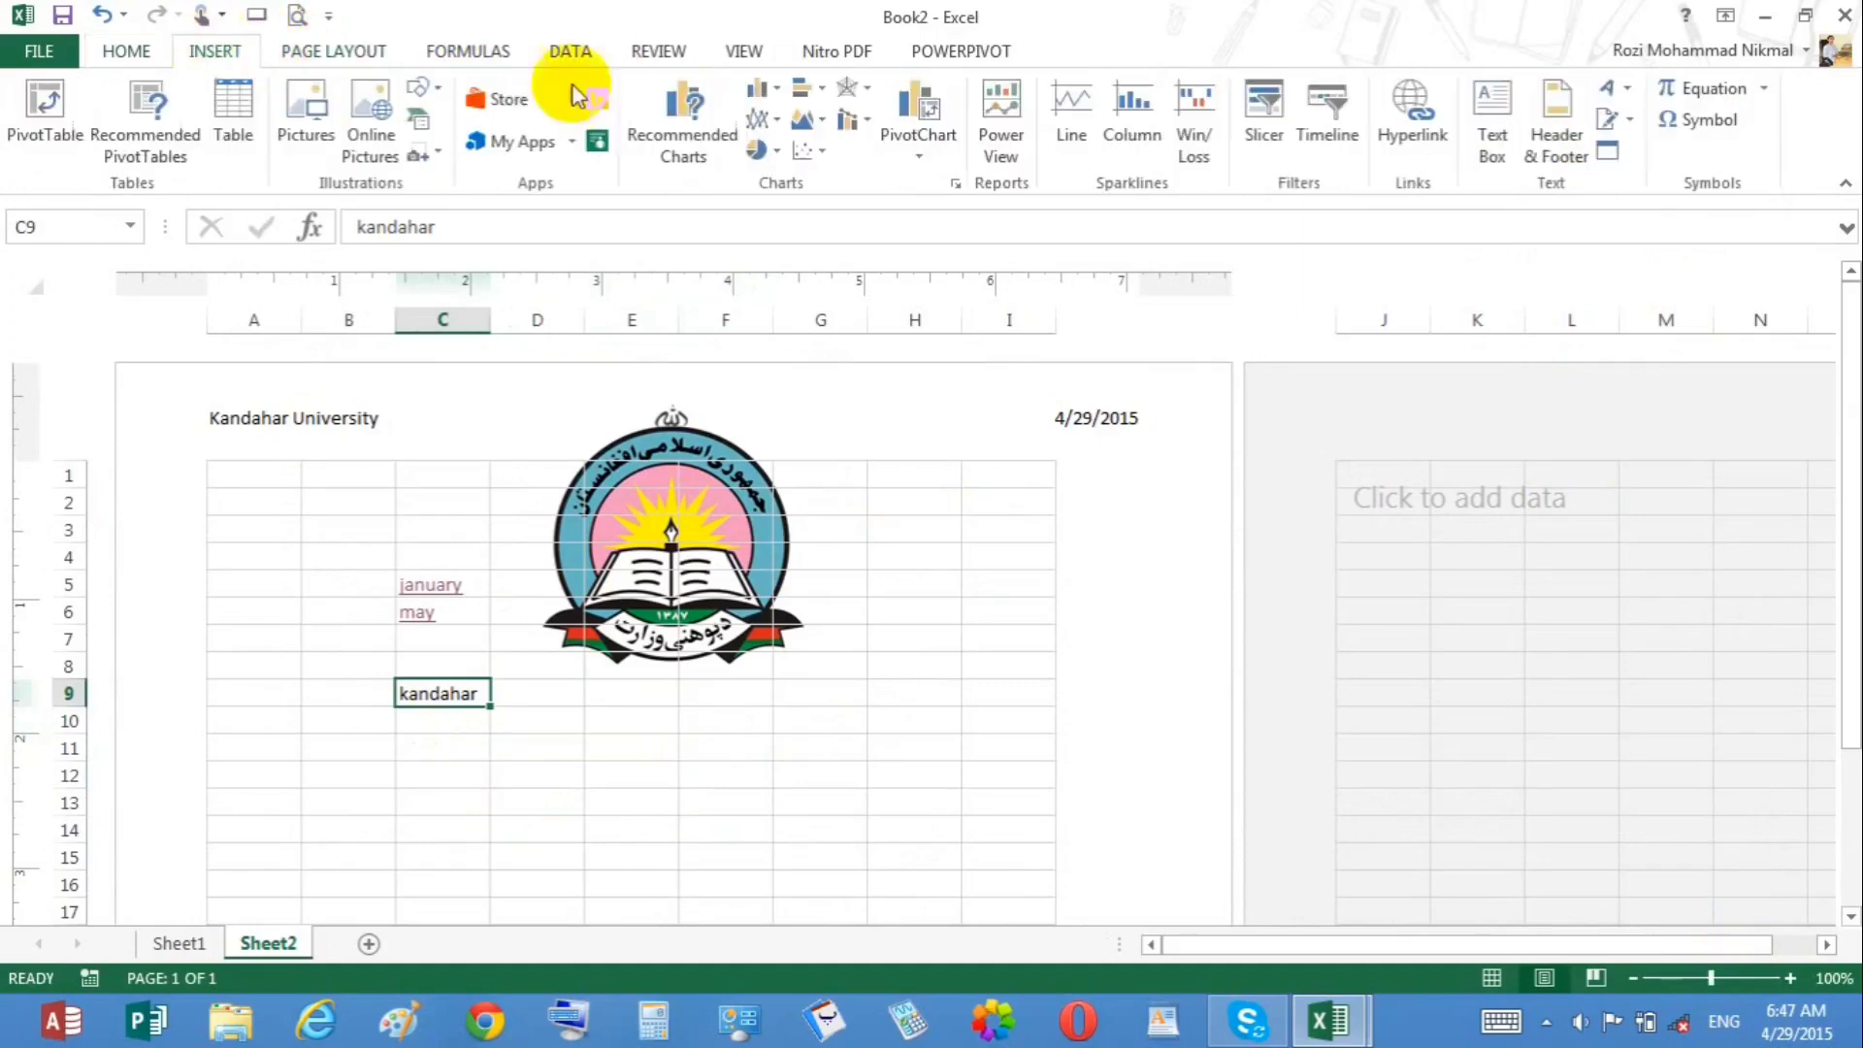
pyautogui.click(1612, 87)
pyautogui.click(1565, 308)
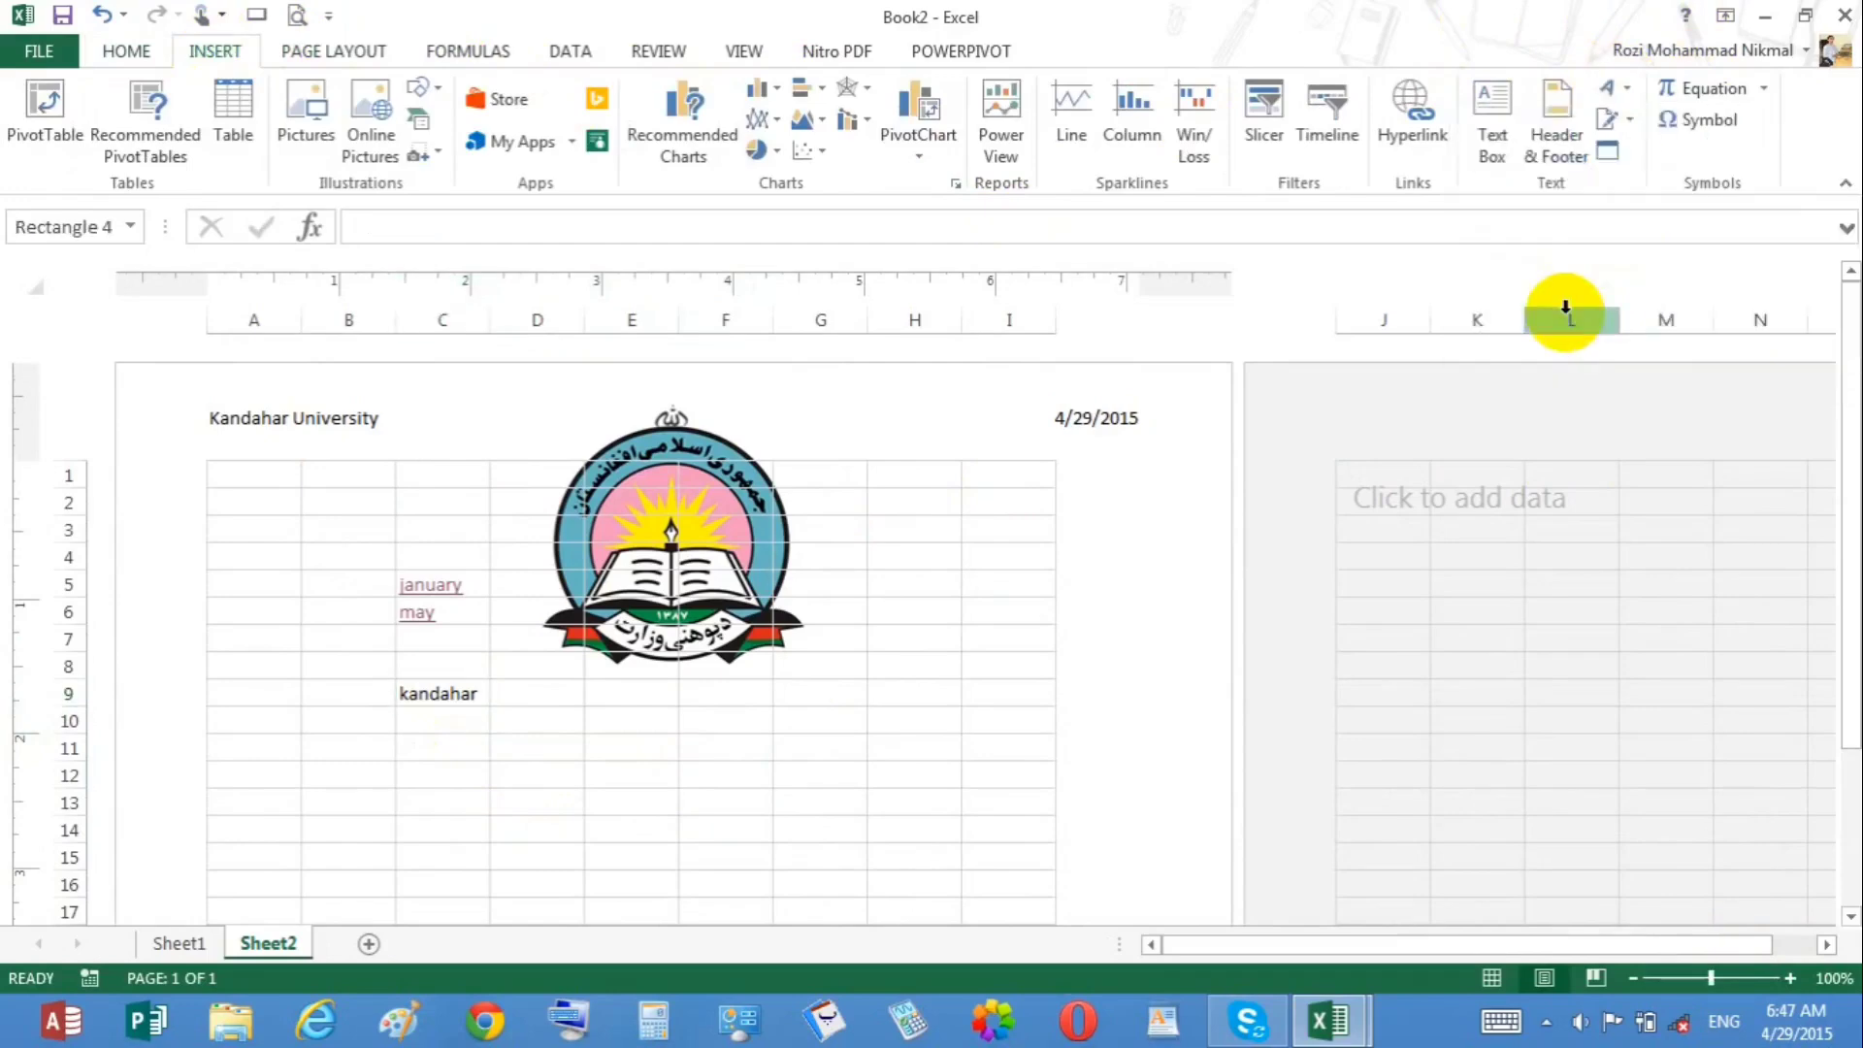
pyautogui.click(842, 713)
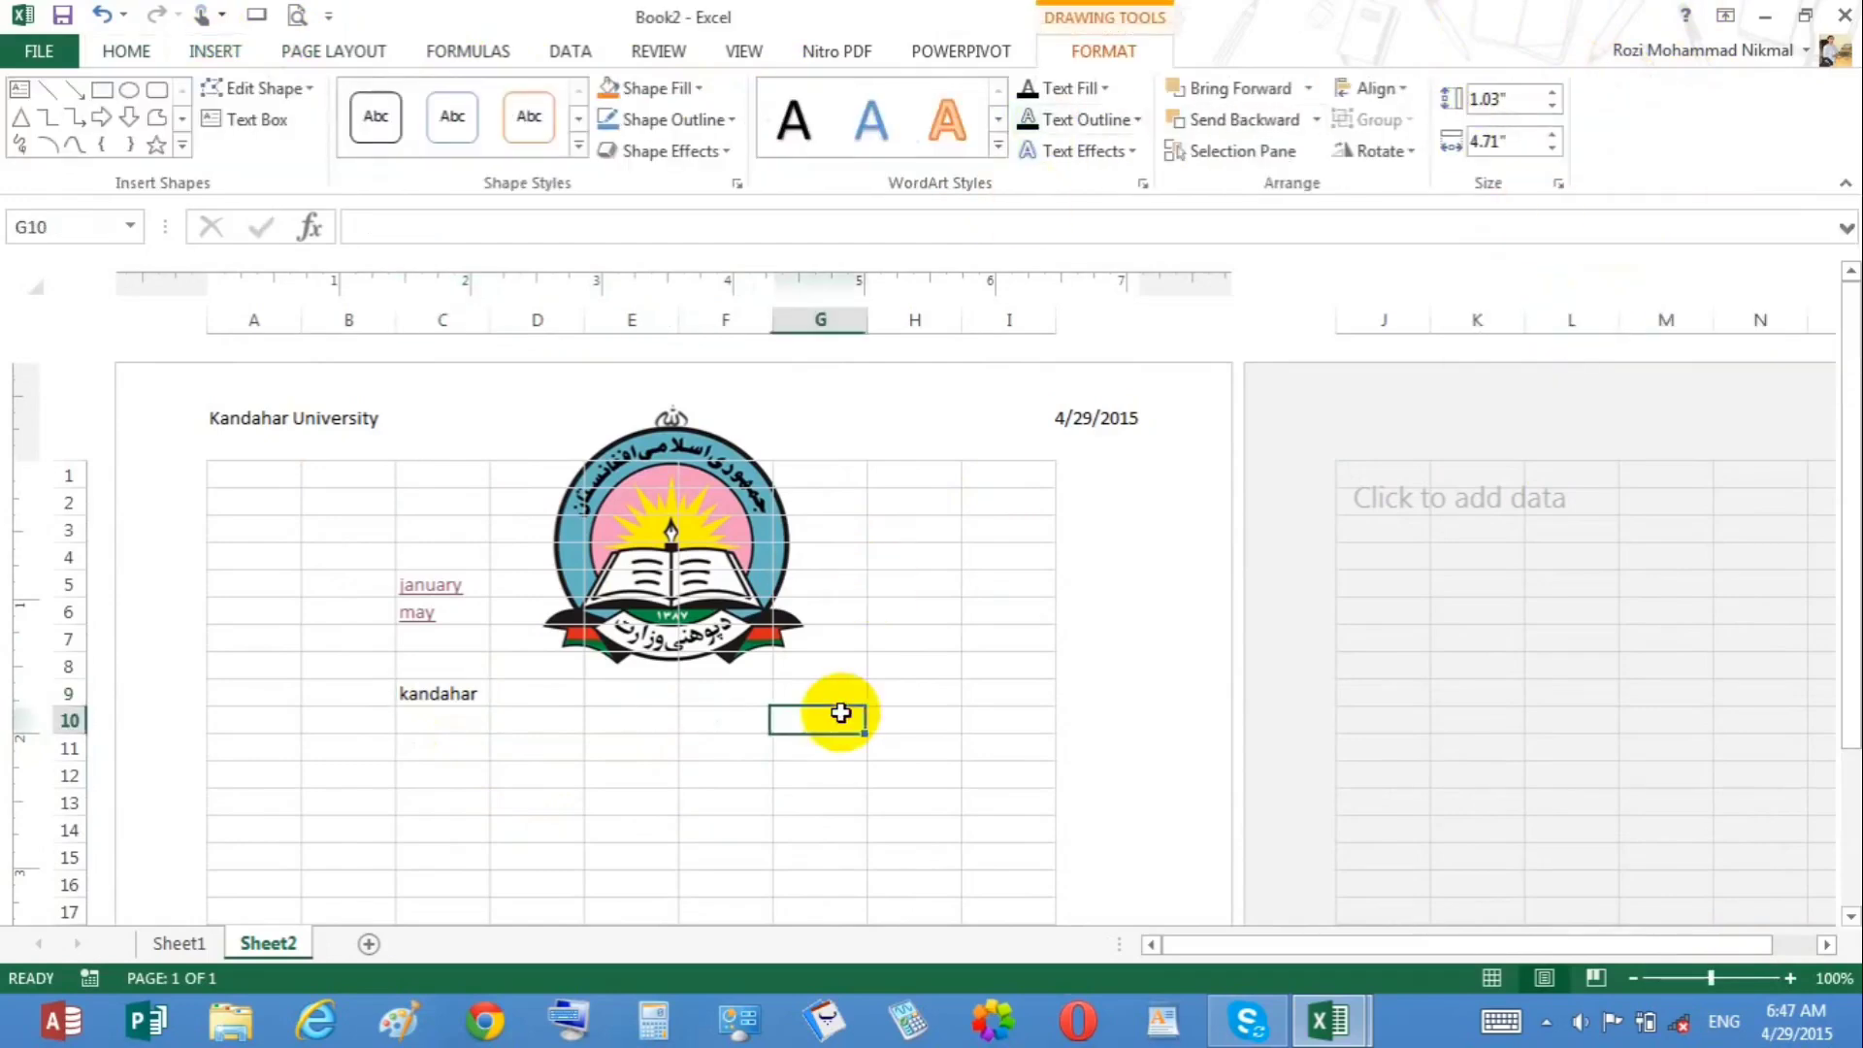
pyautogui.click(1505, 982)
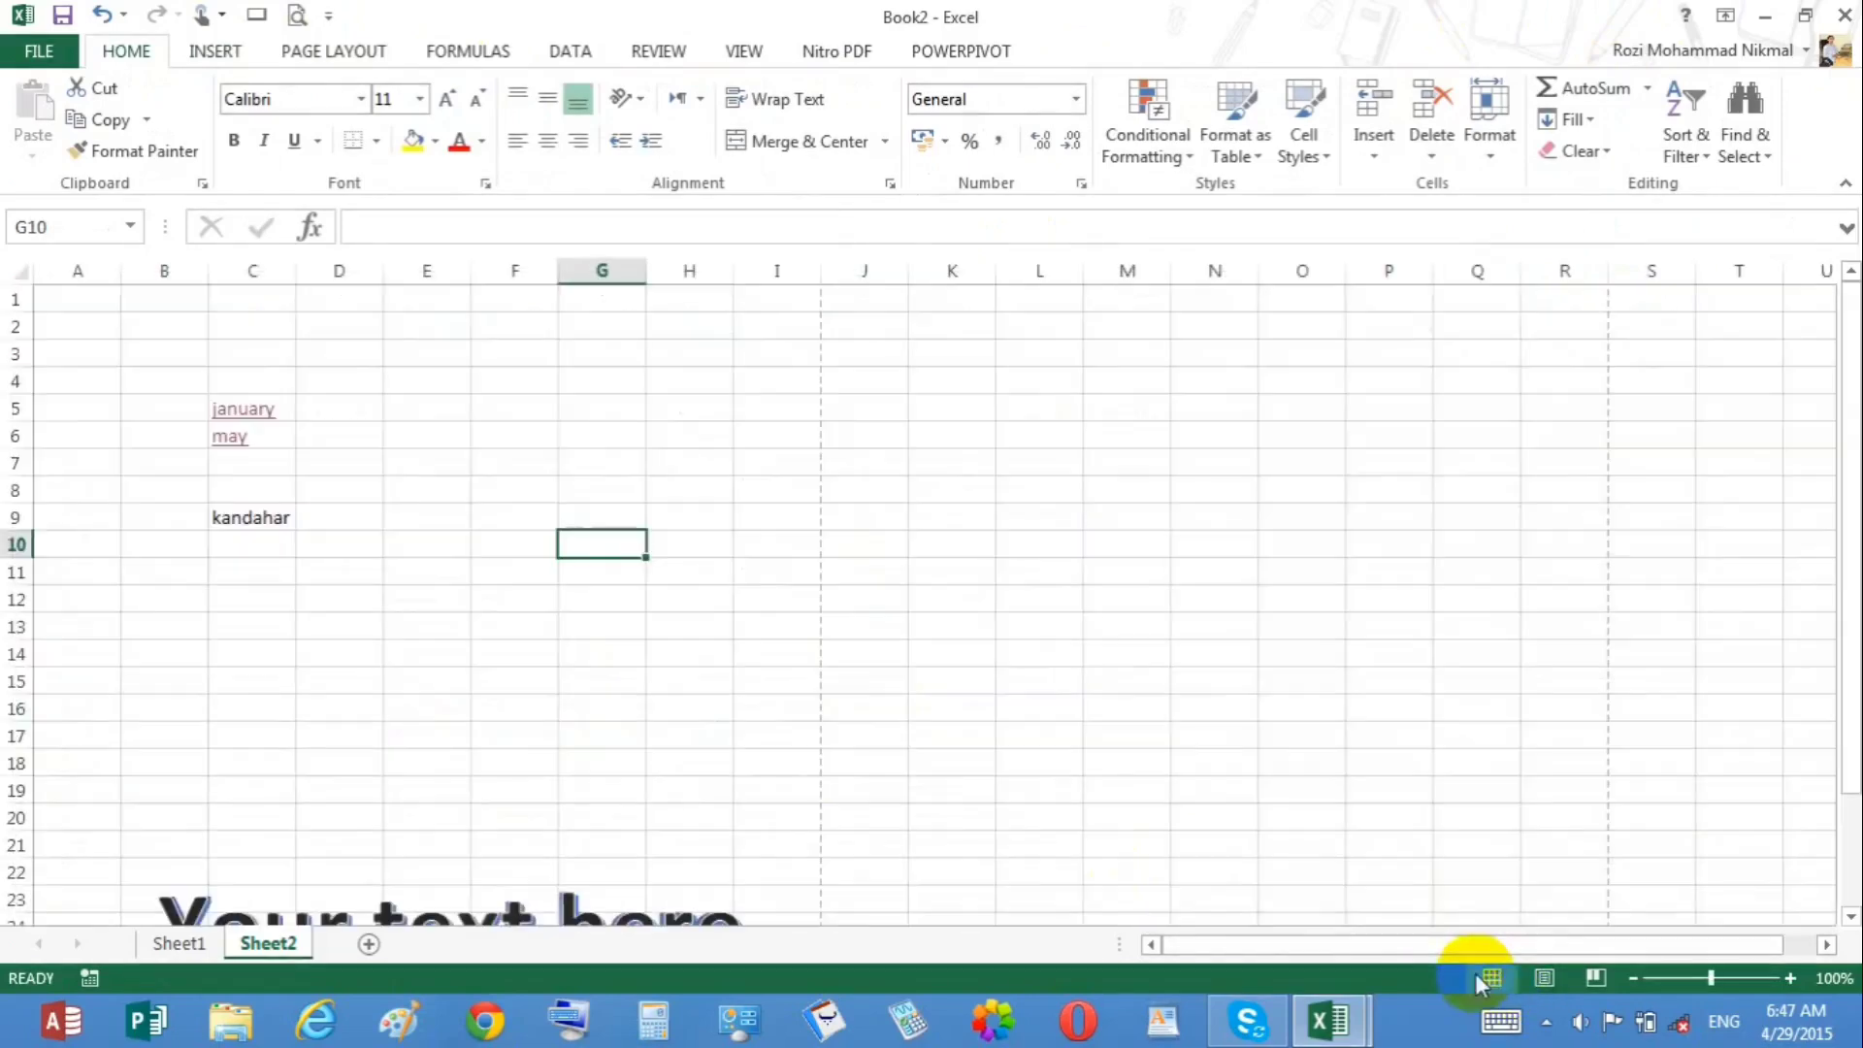
# Step: Move a WordArt box beside cell C9 and replace its text with kandahar
pyautogui.click(630, 895)
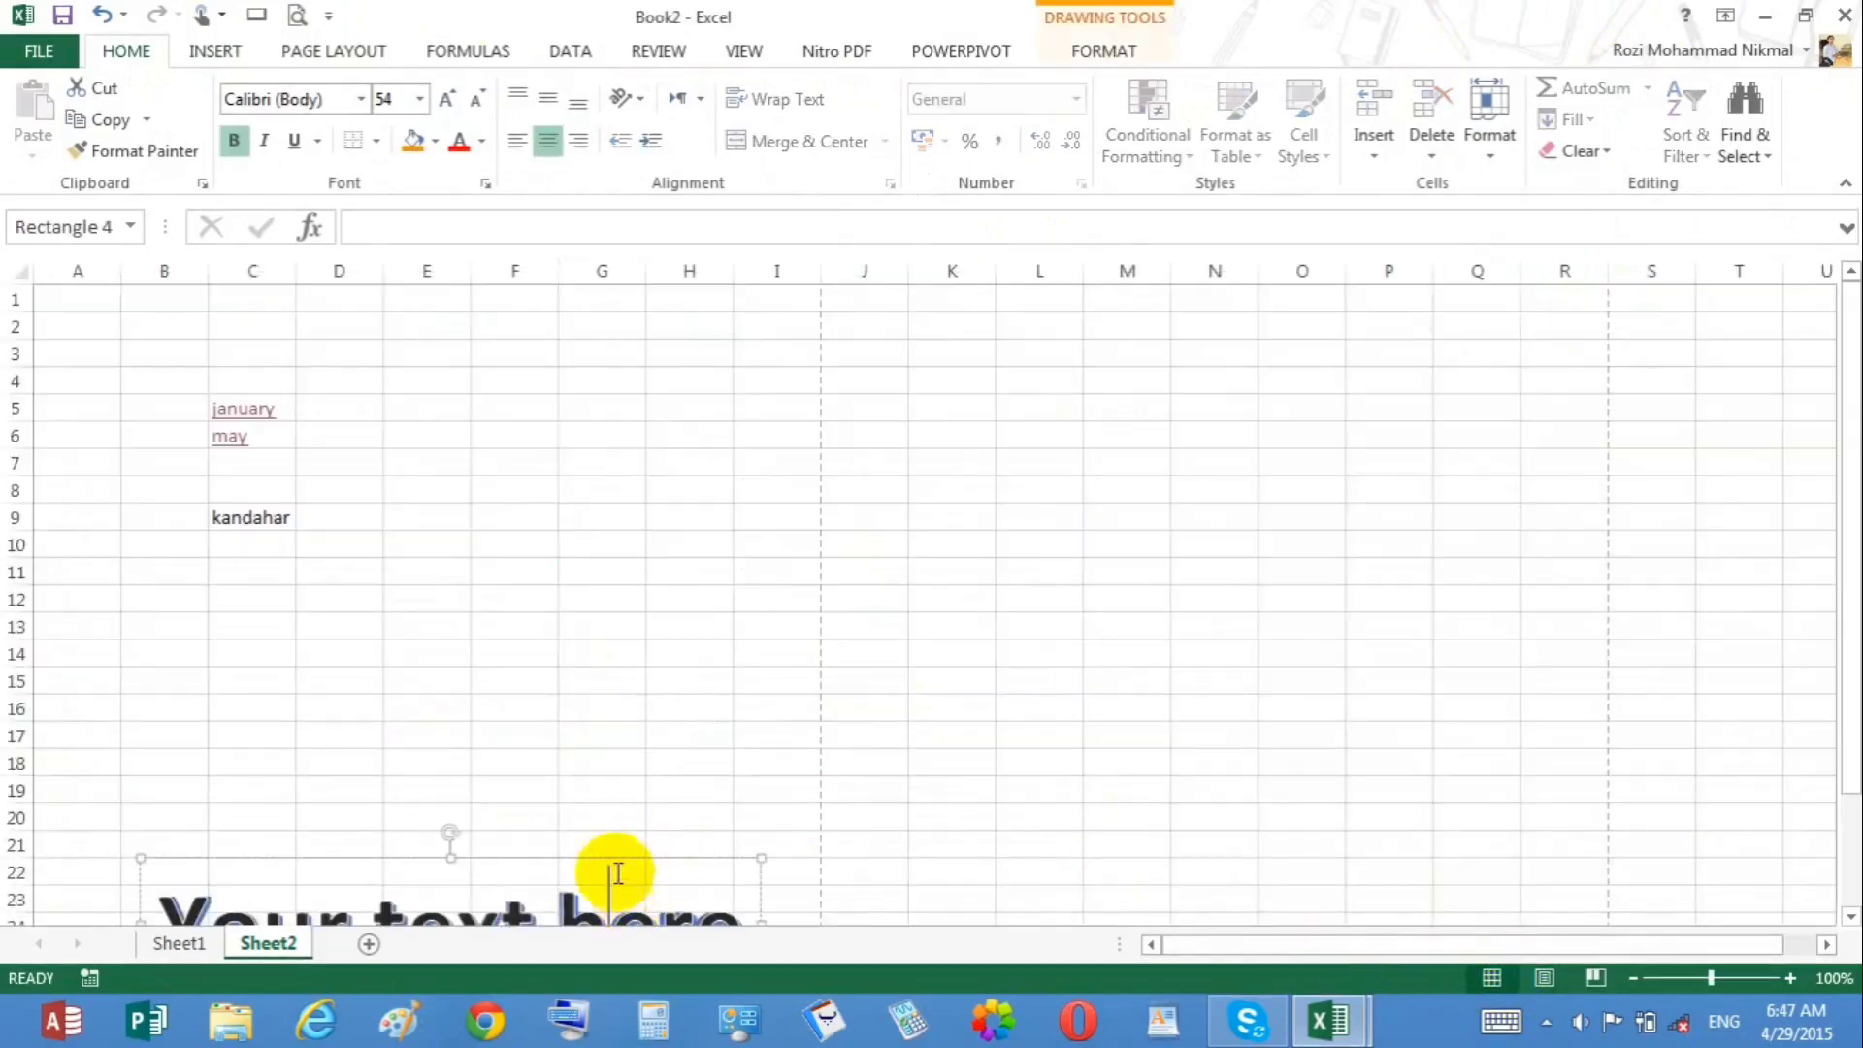
pyautogui.moveTo(613, 865); pyautogui.dragTo(771, 447)
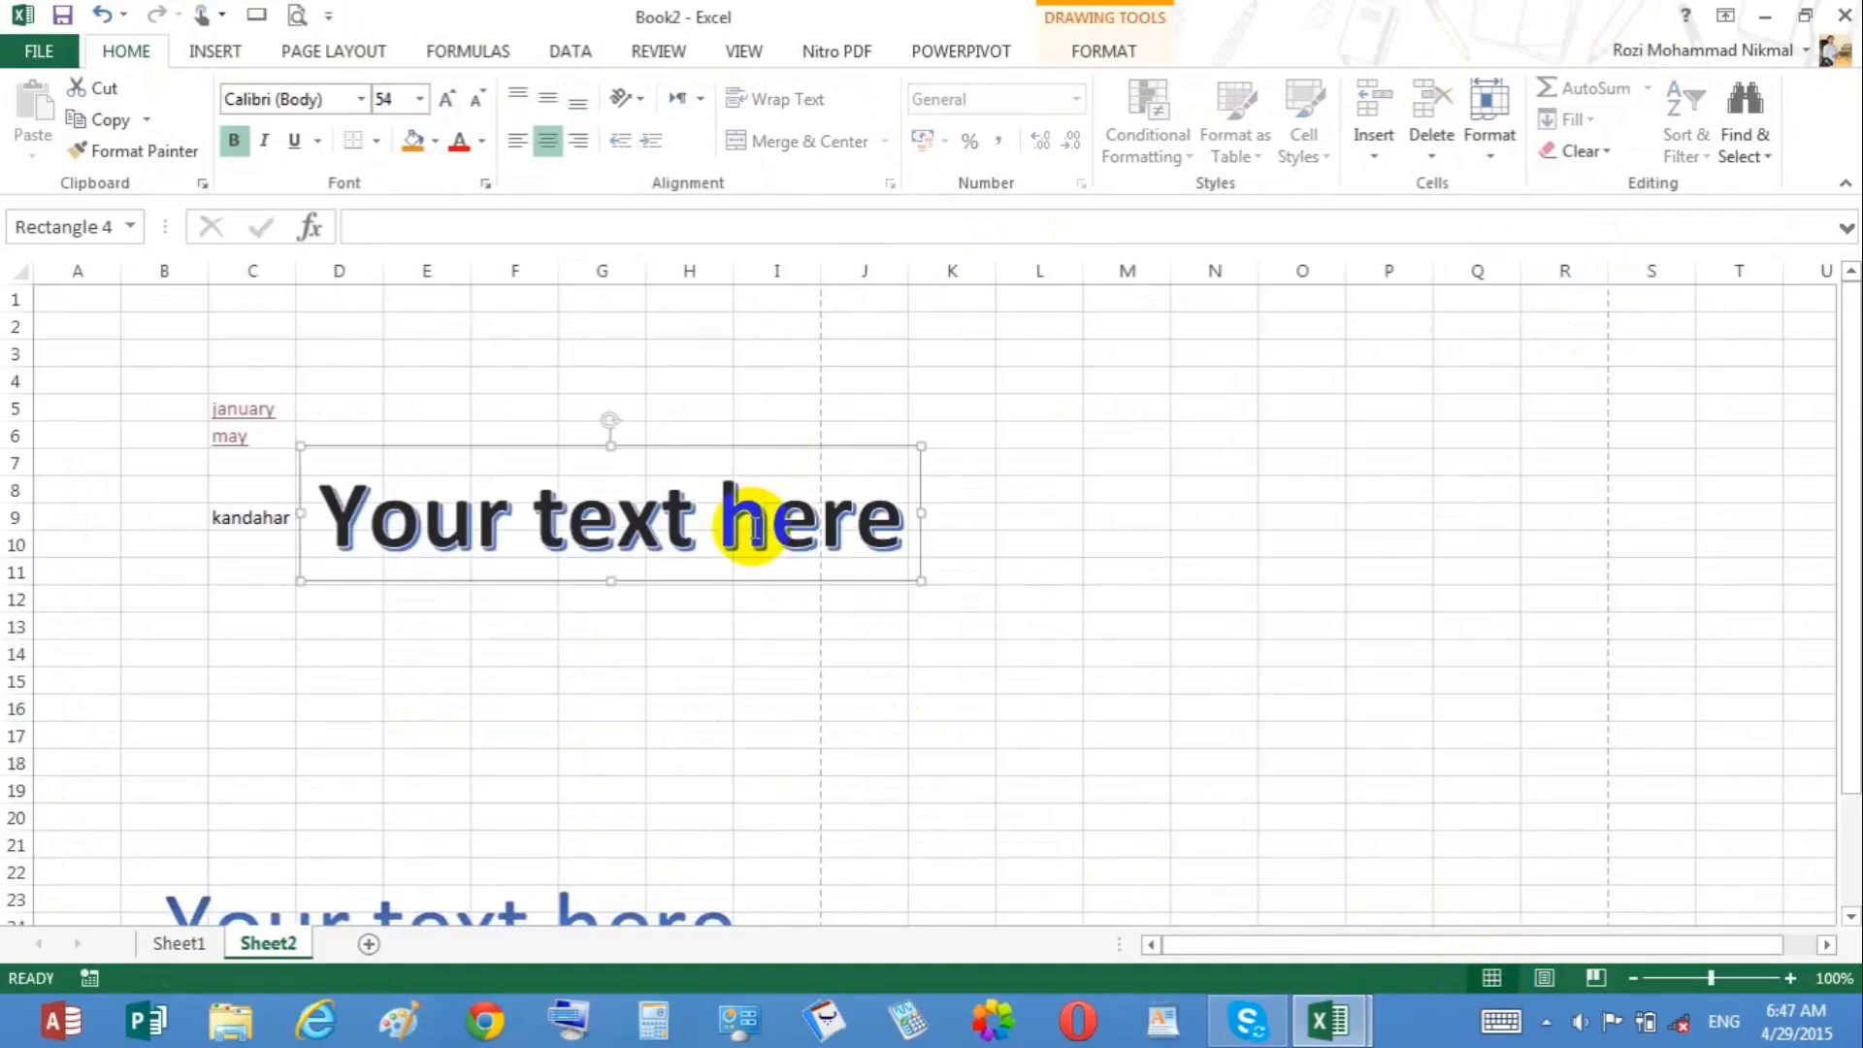
pyautogui.click(754, 525)
pyautogui.hotkey('ctrl', 'a')
pyautogui.write('ka')
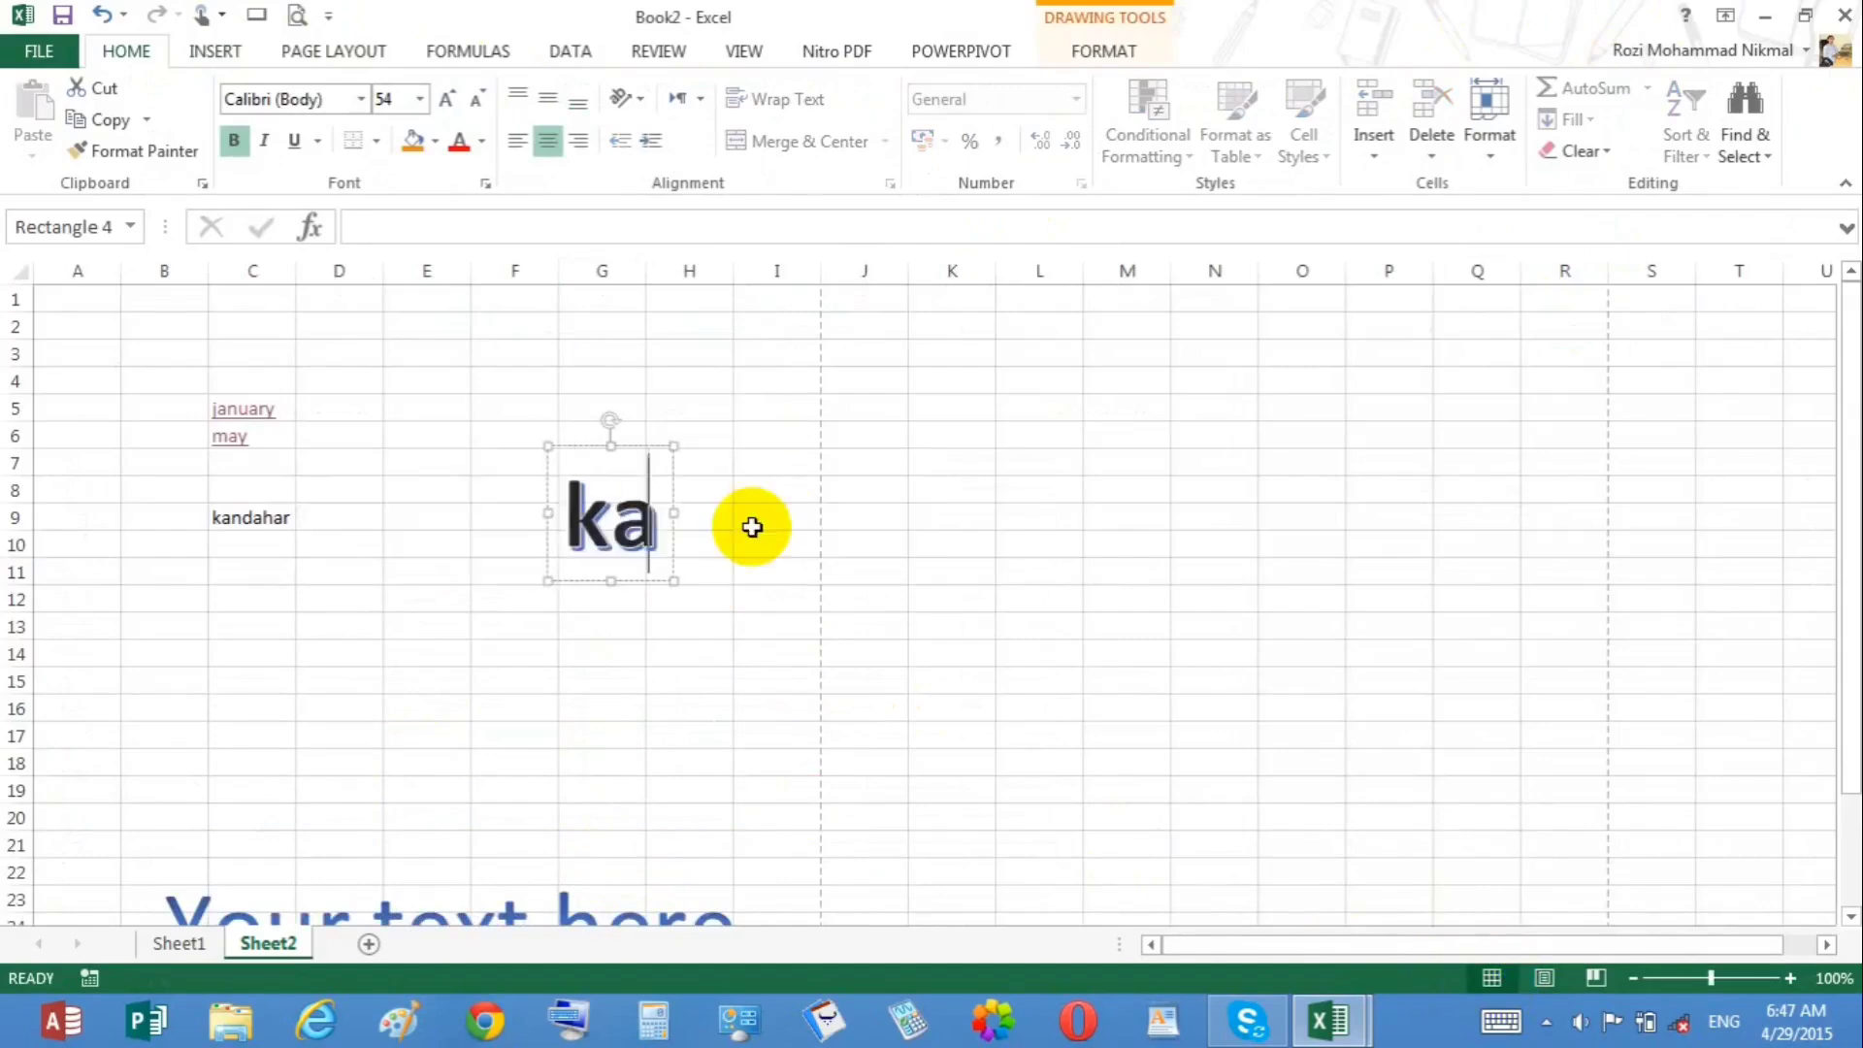
pyautogui.write('ndahar')
pyautogui.click(691, 648)
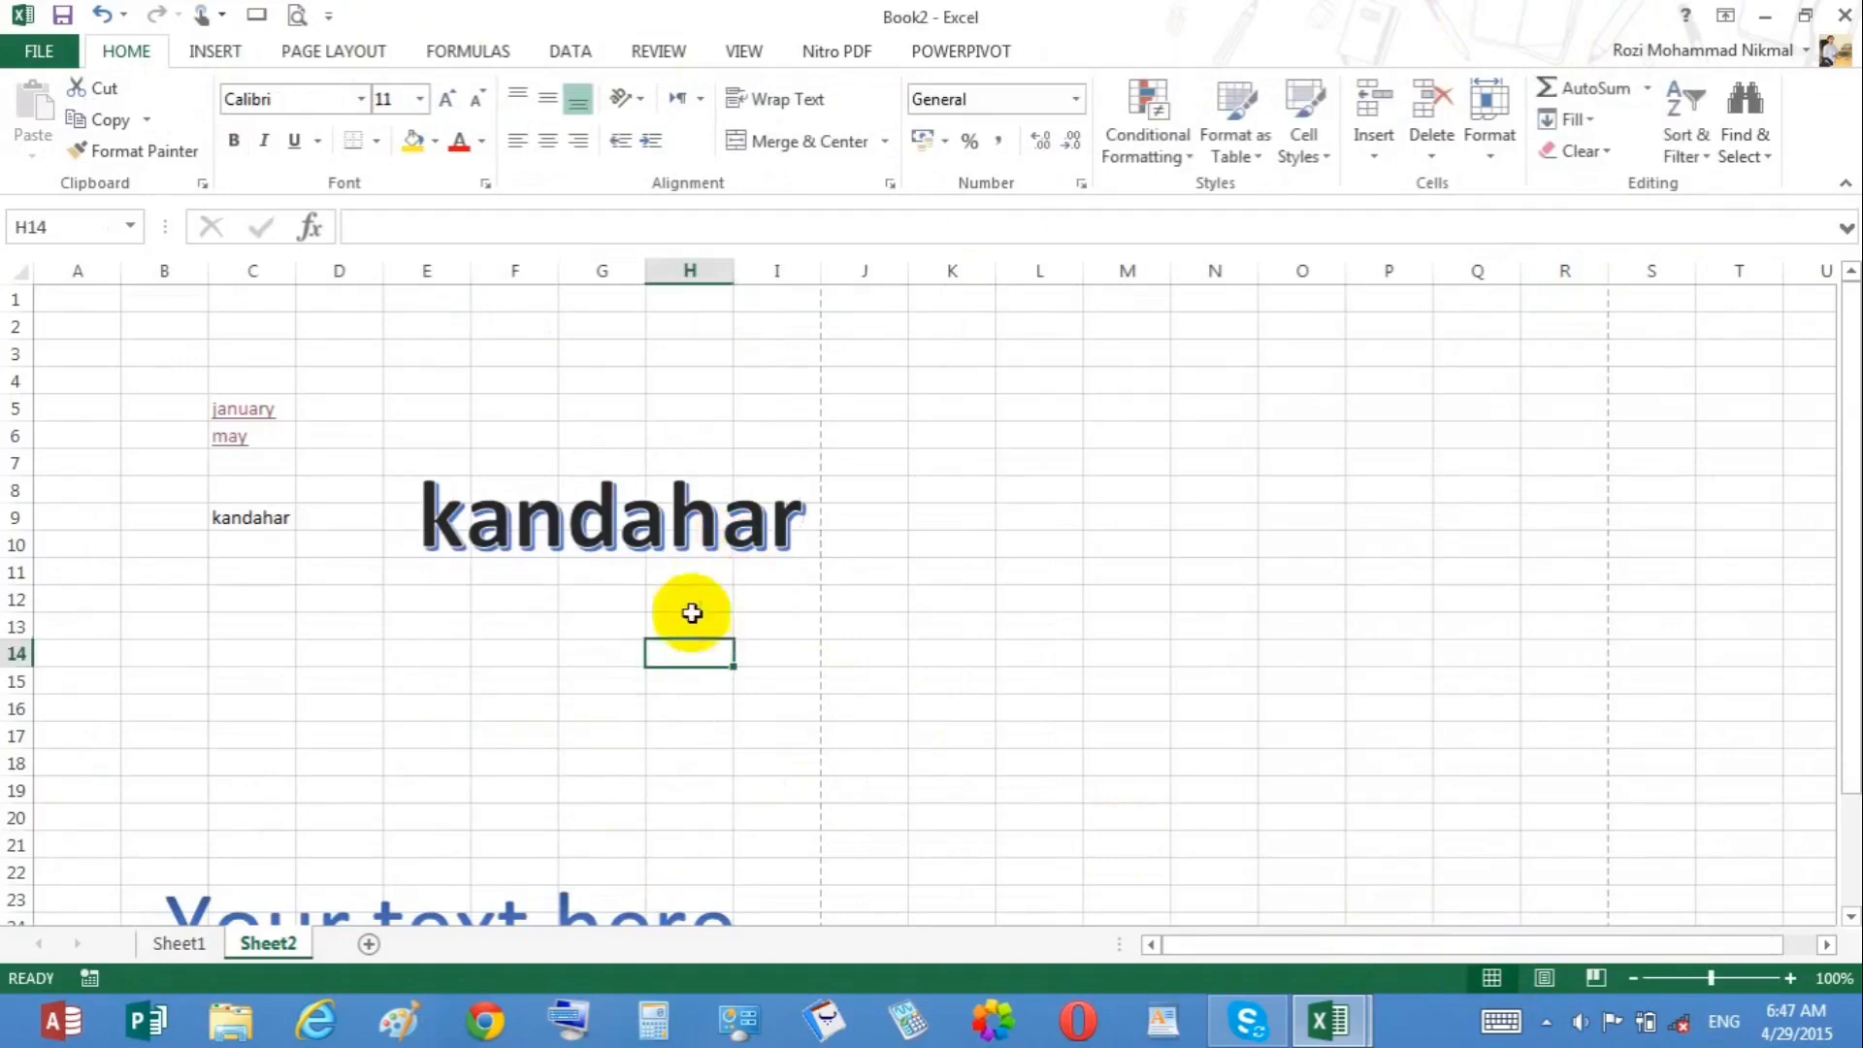
# Step: Delete the kandahar WordArt
pyautogui.click(660, 500)
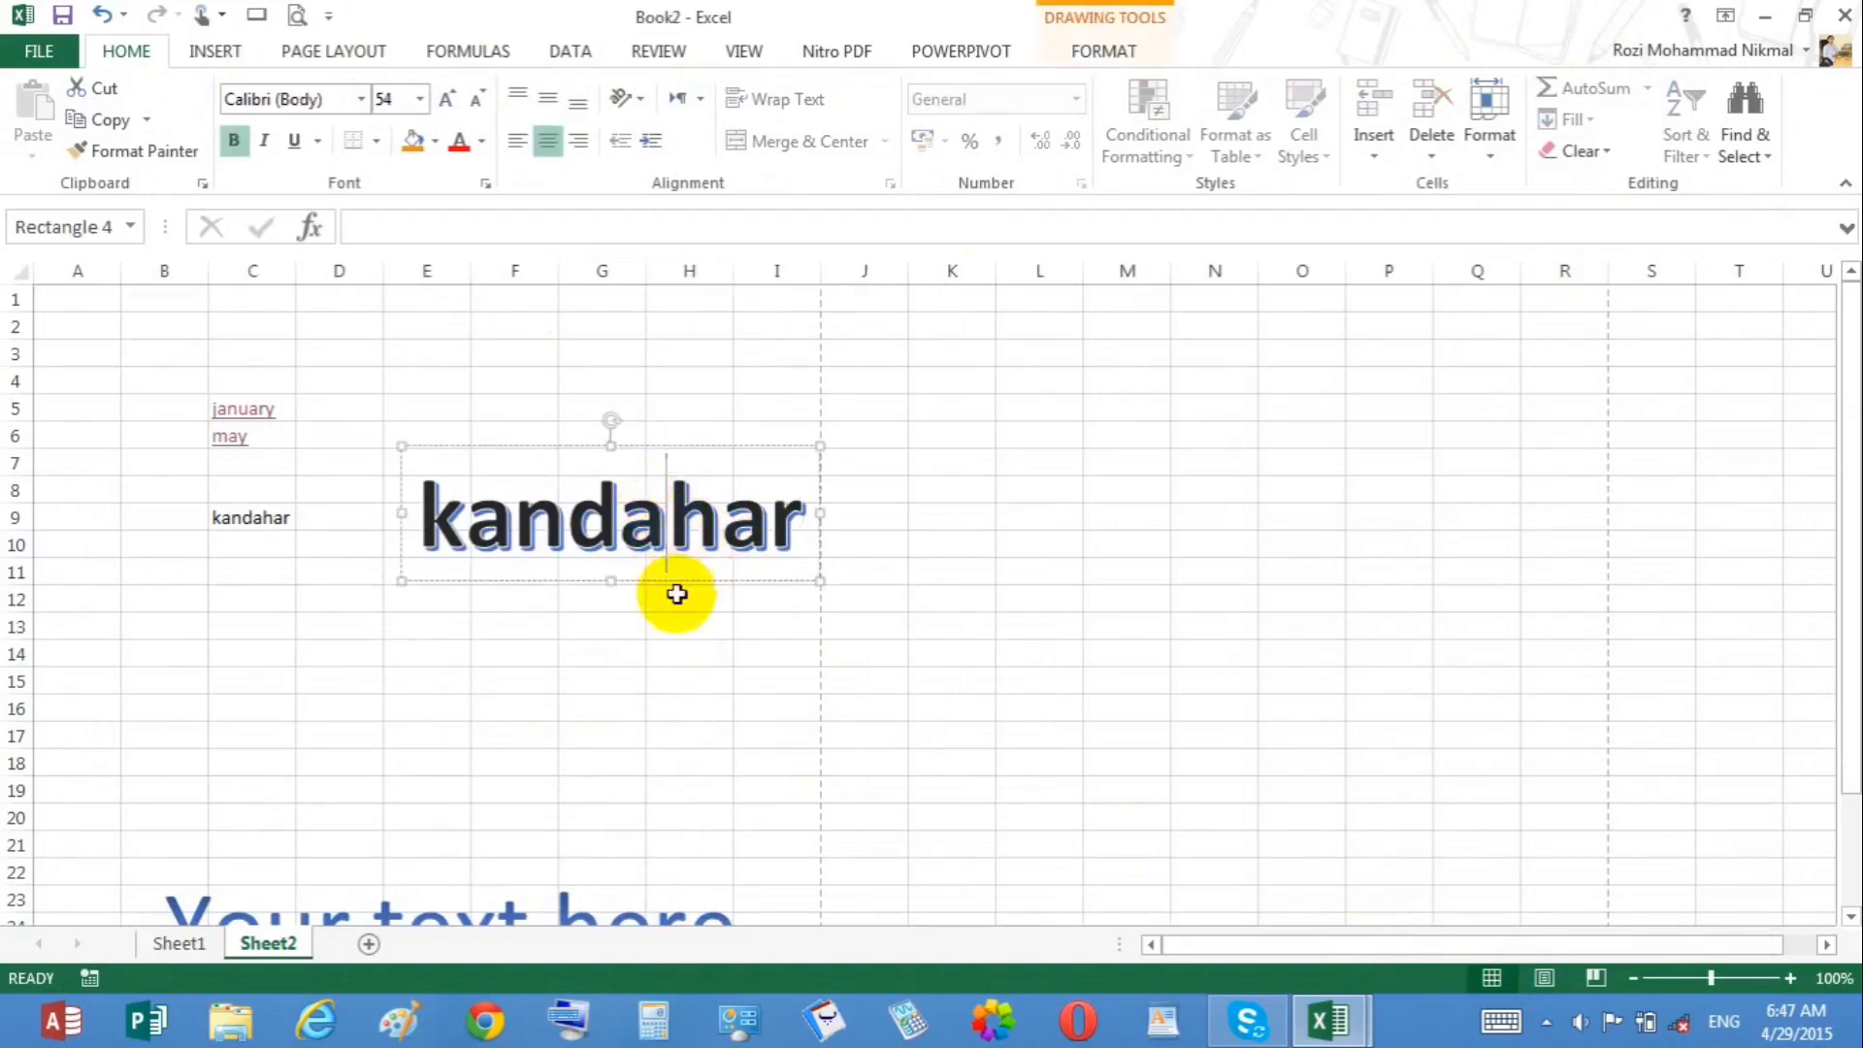
pyautogui.click(677, 582)
pyautogui.press('Delete')
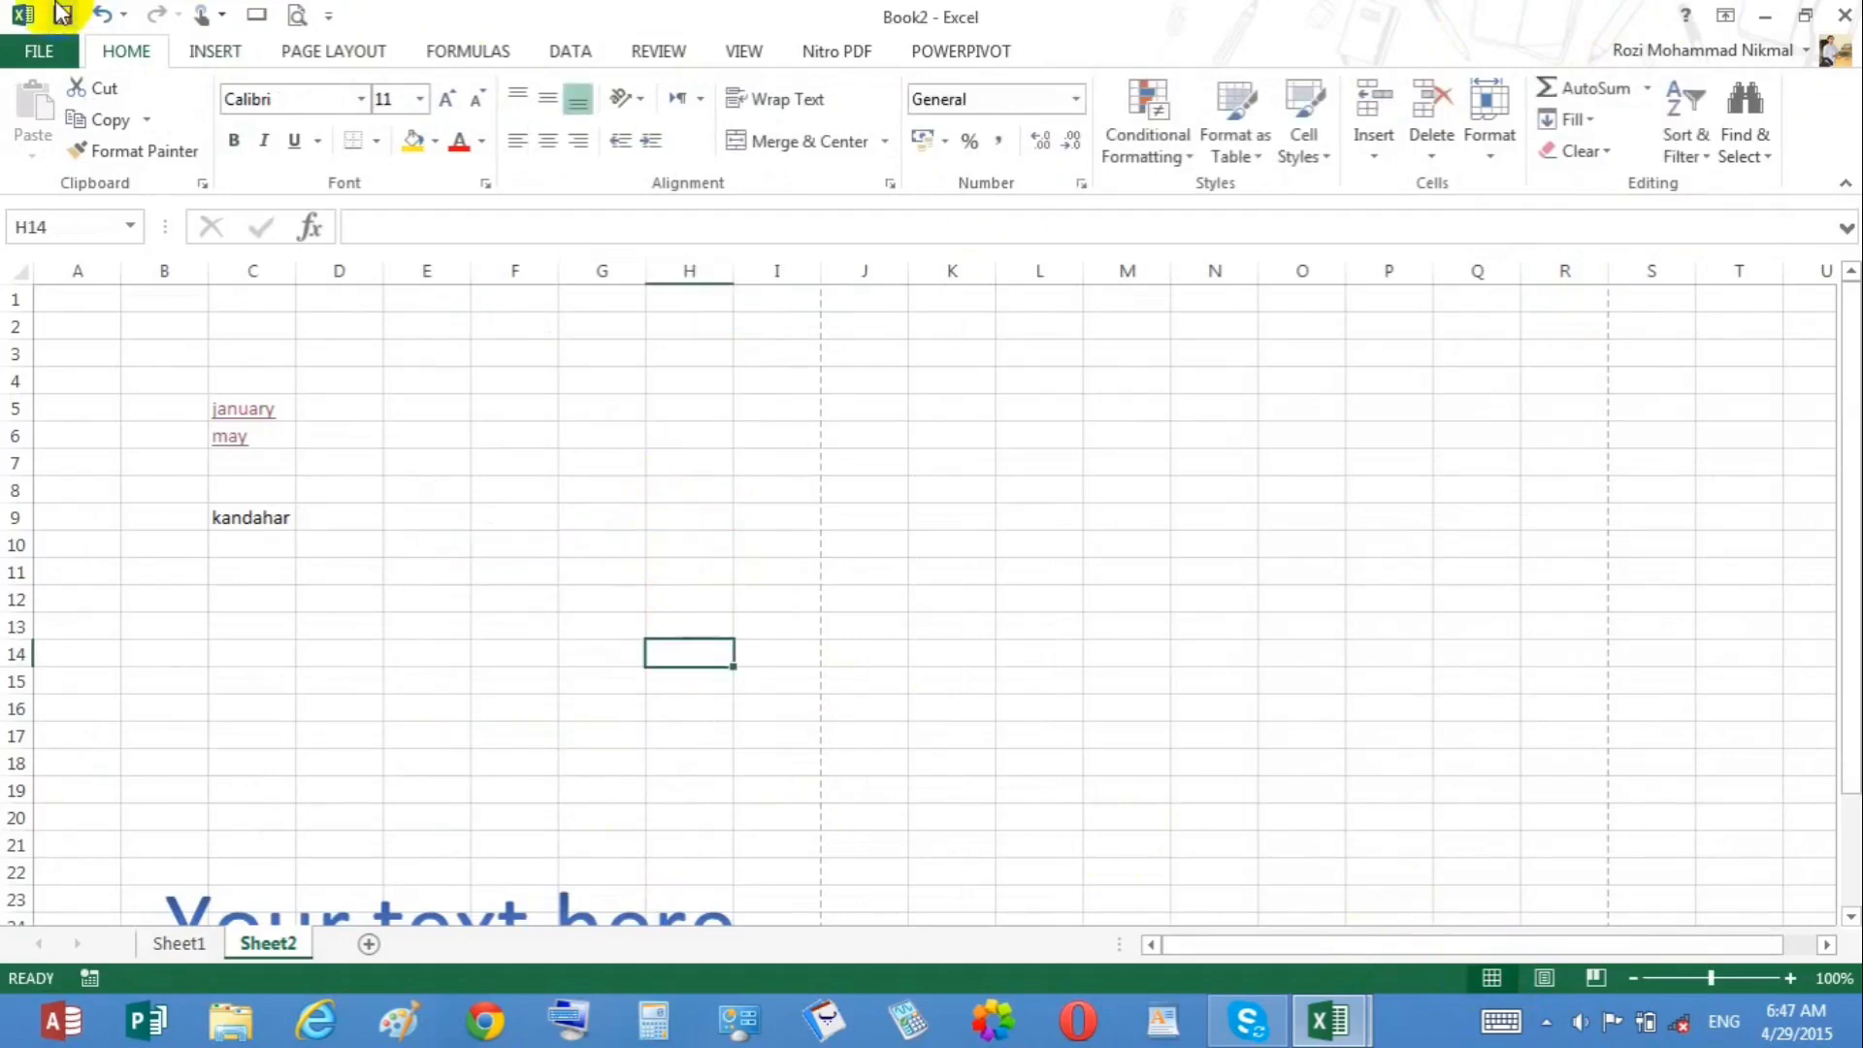
pyautogui.click(211, 53)
pyautogui.click(1630, 121)
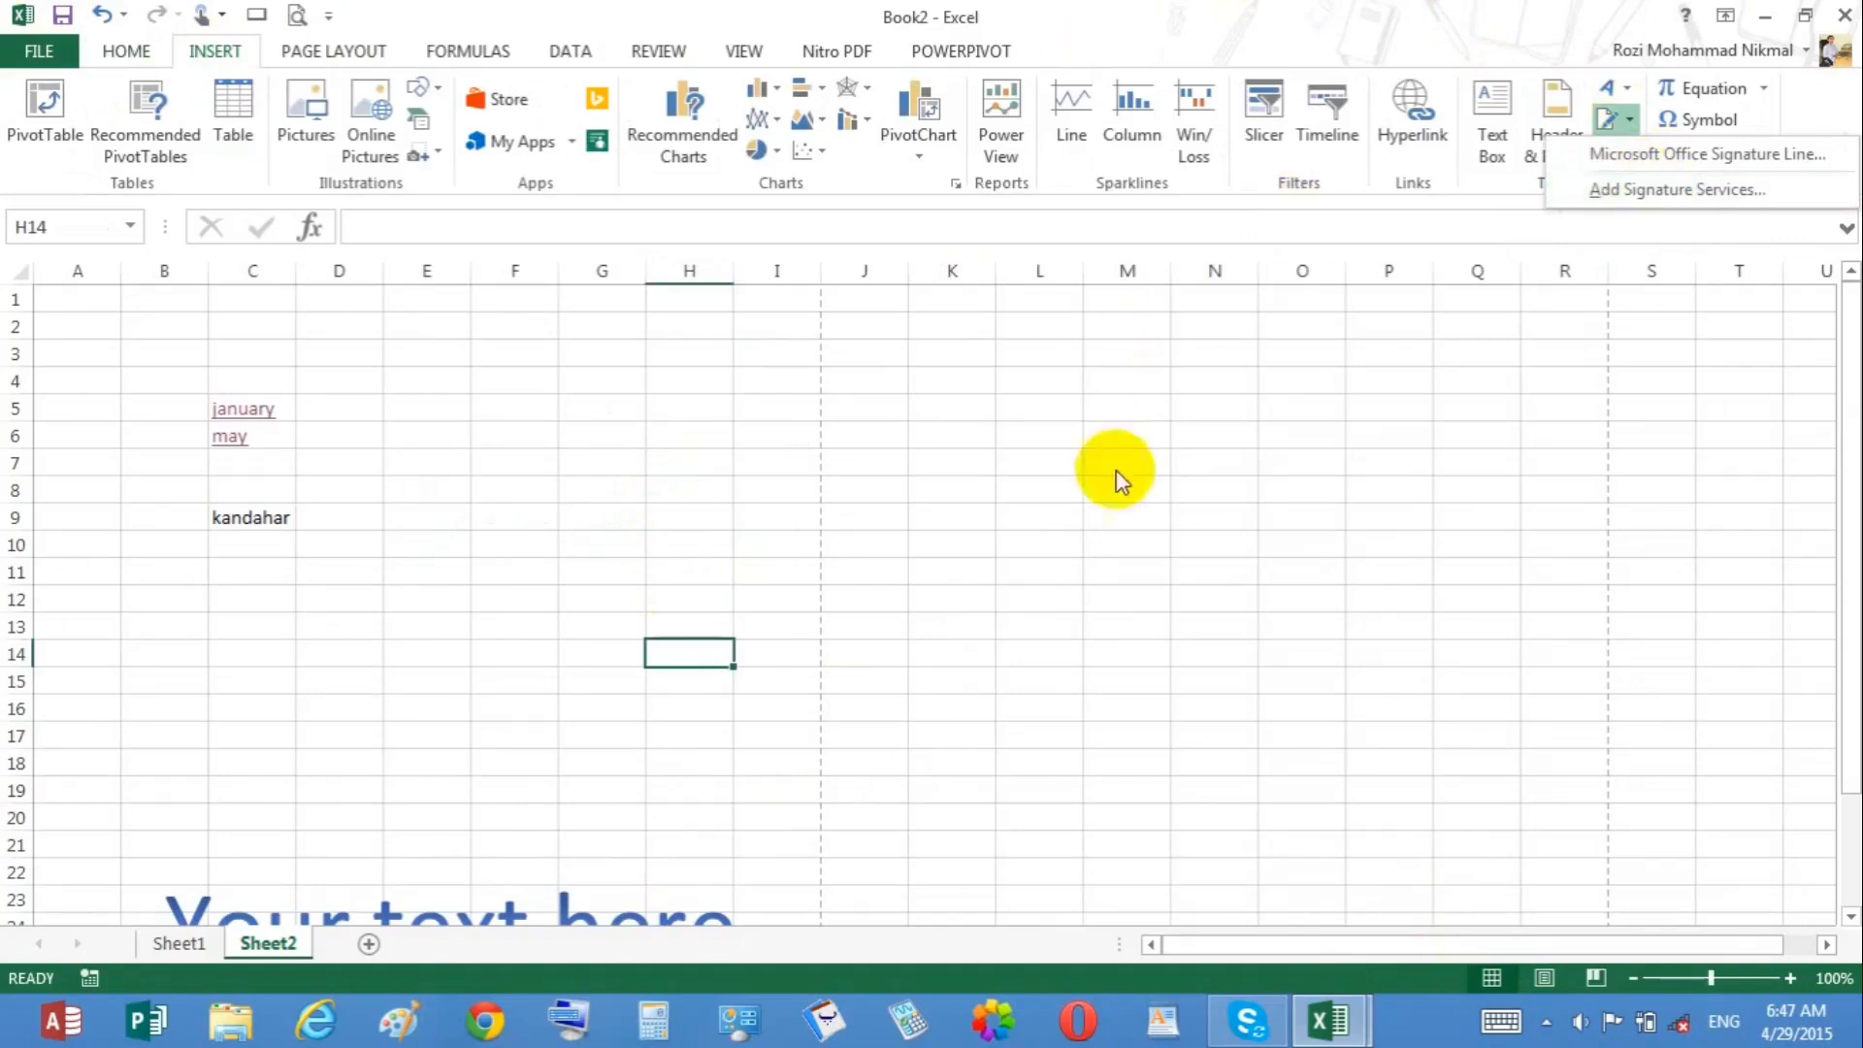
pyautogui.click(847, 522)
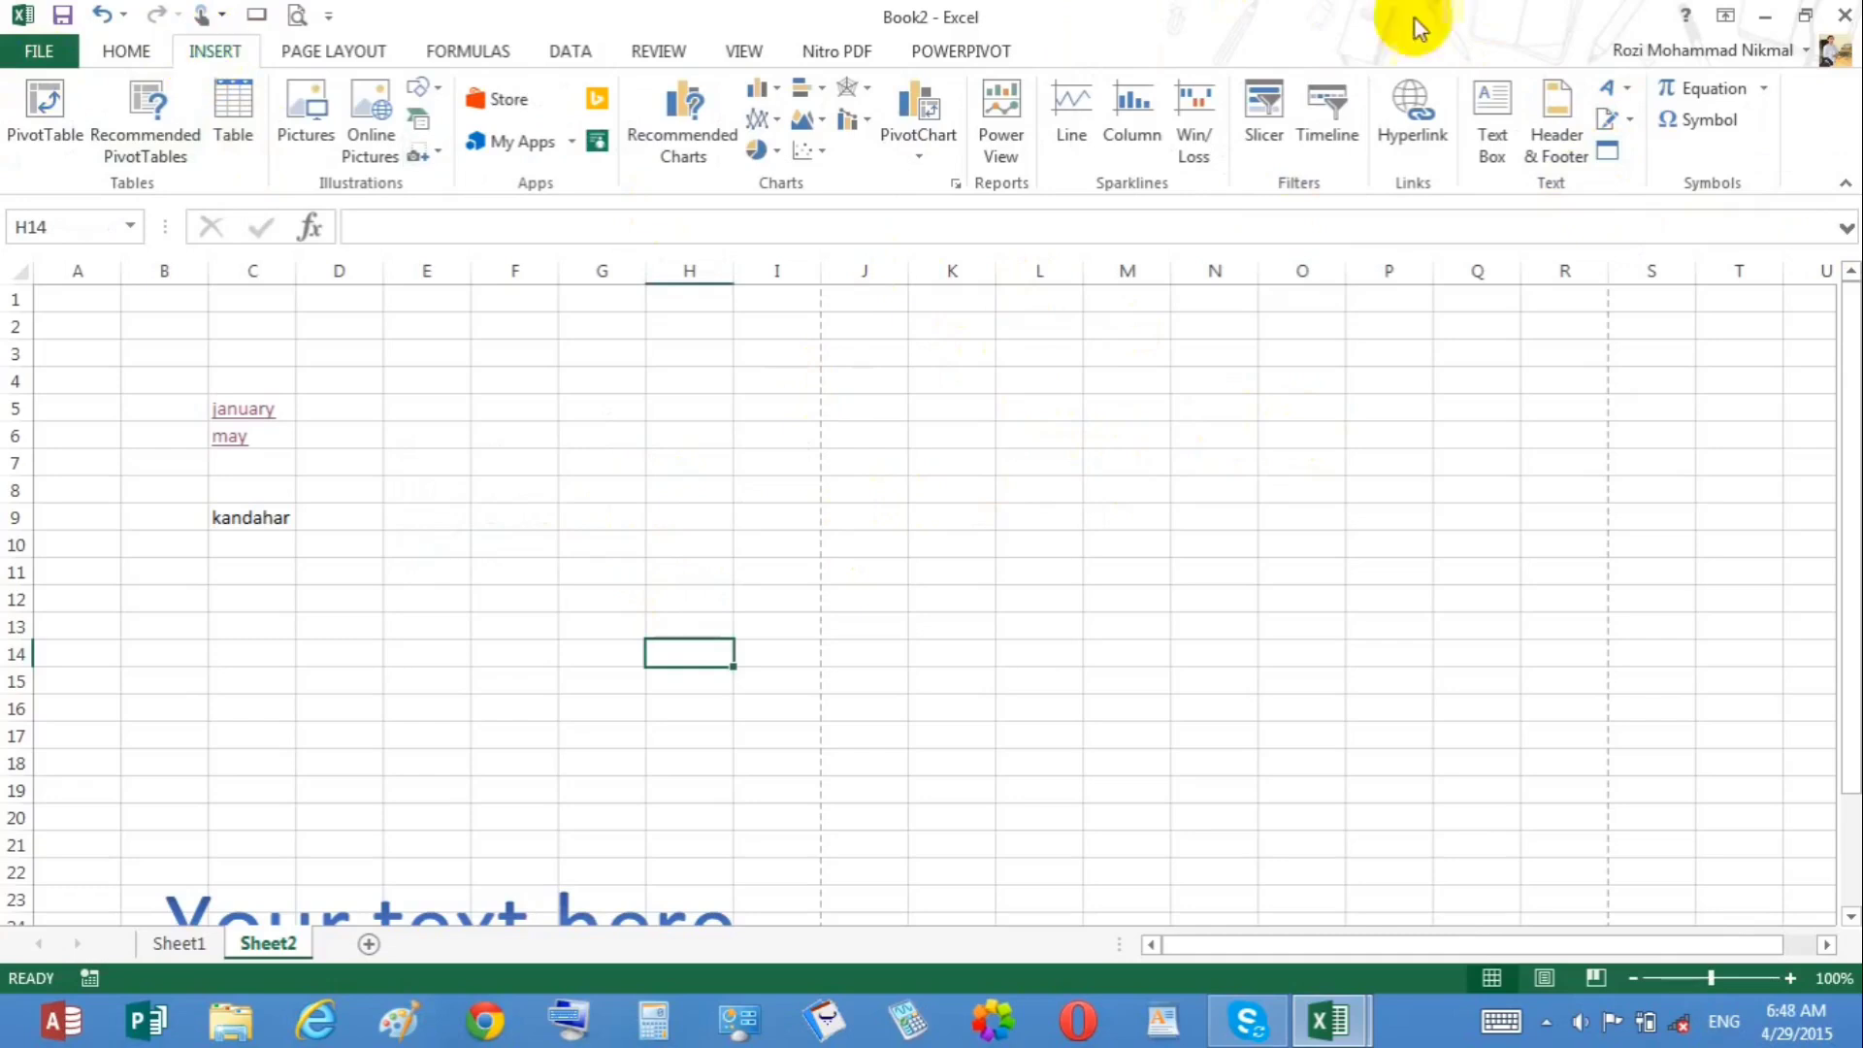
pyautogui.click(1627, 121)
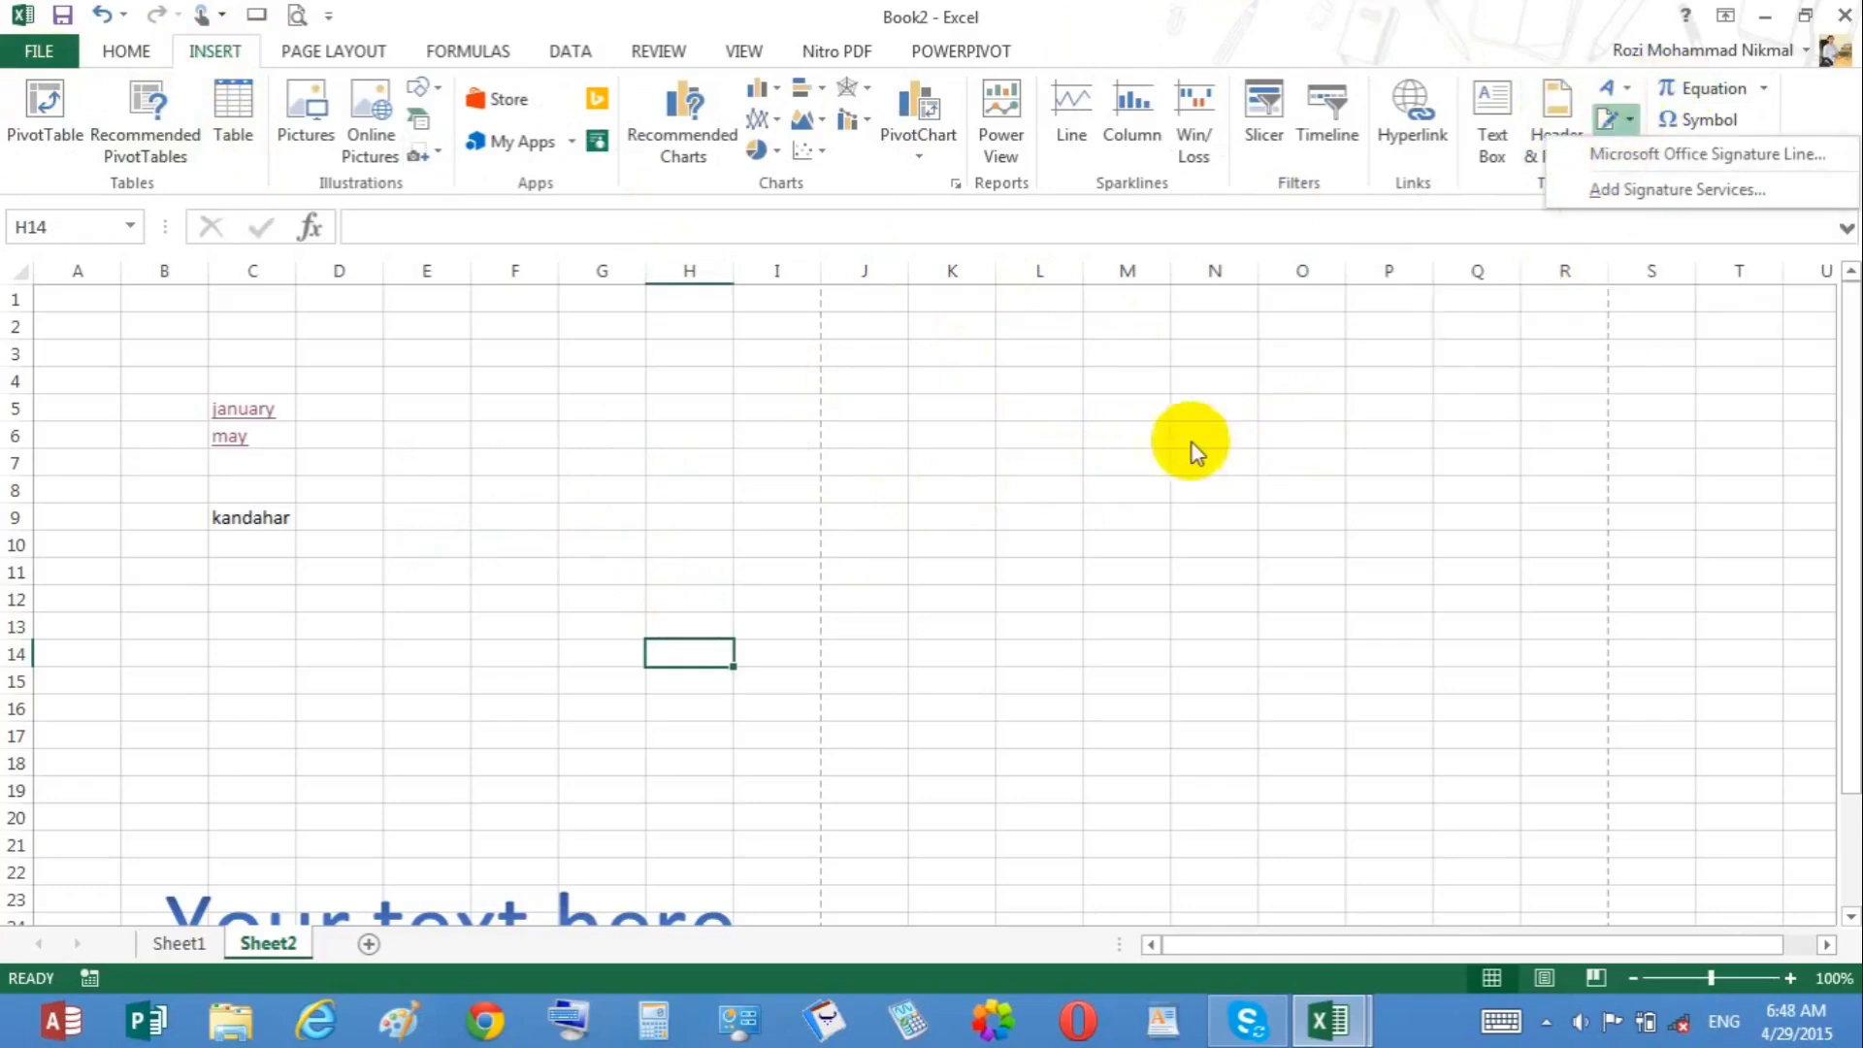
pyautogui.click(918, 498)
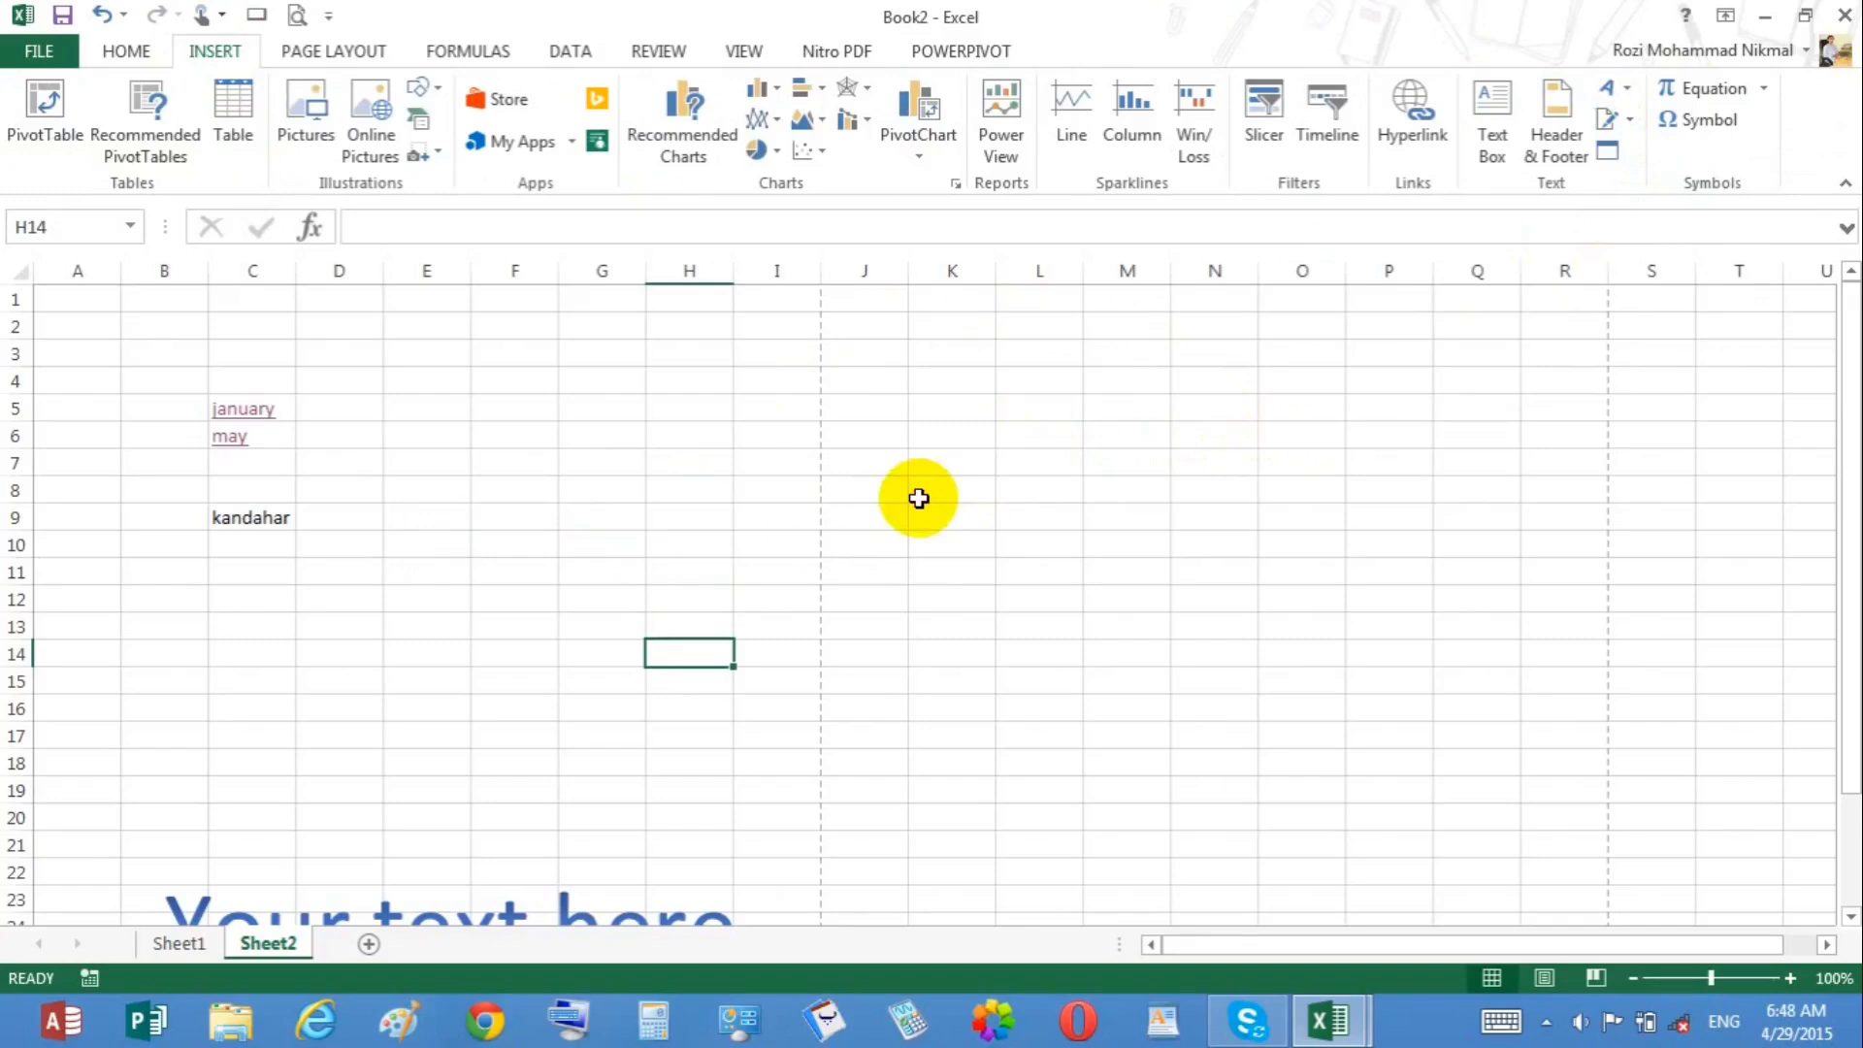
pyautogui.click(682, 512)
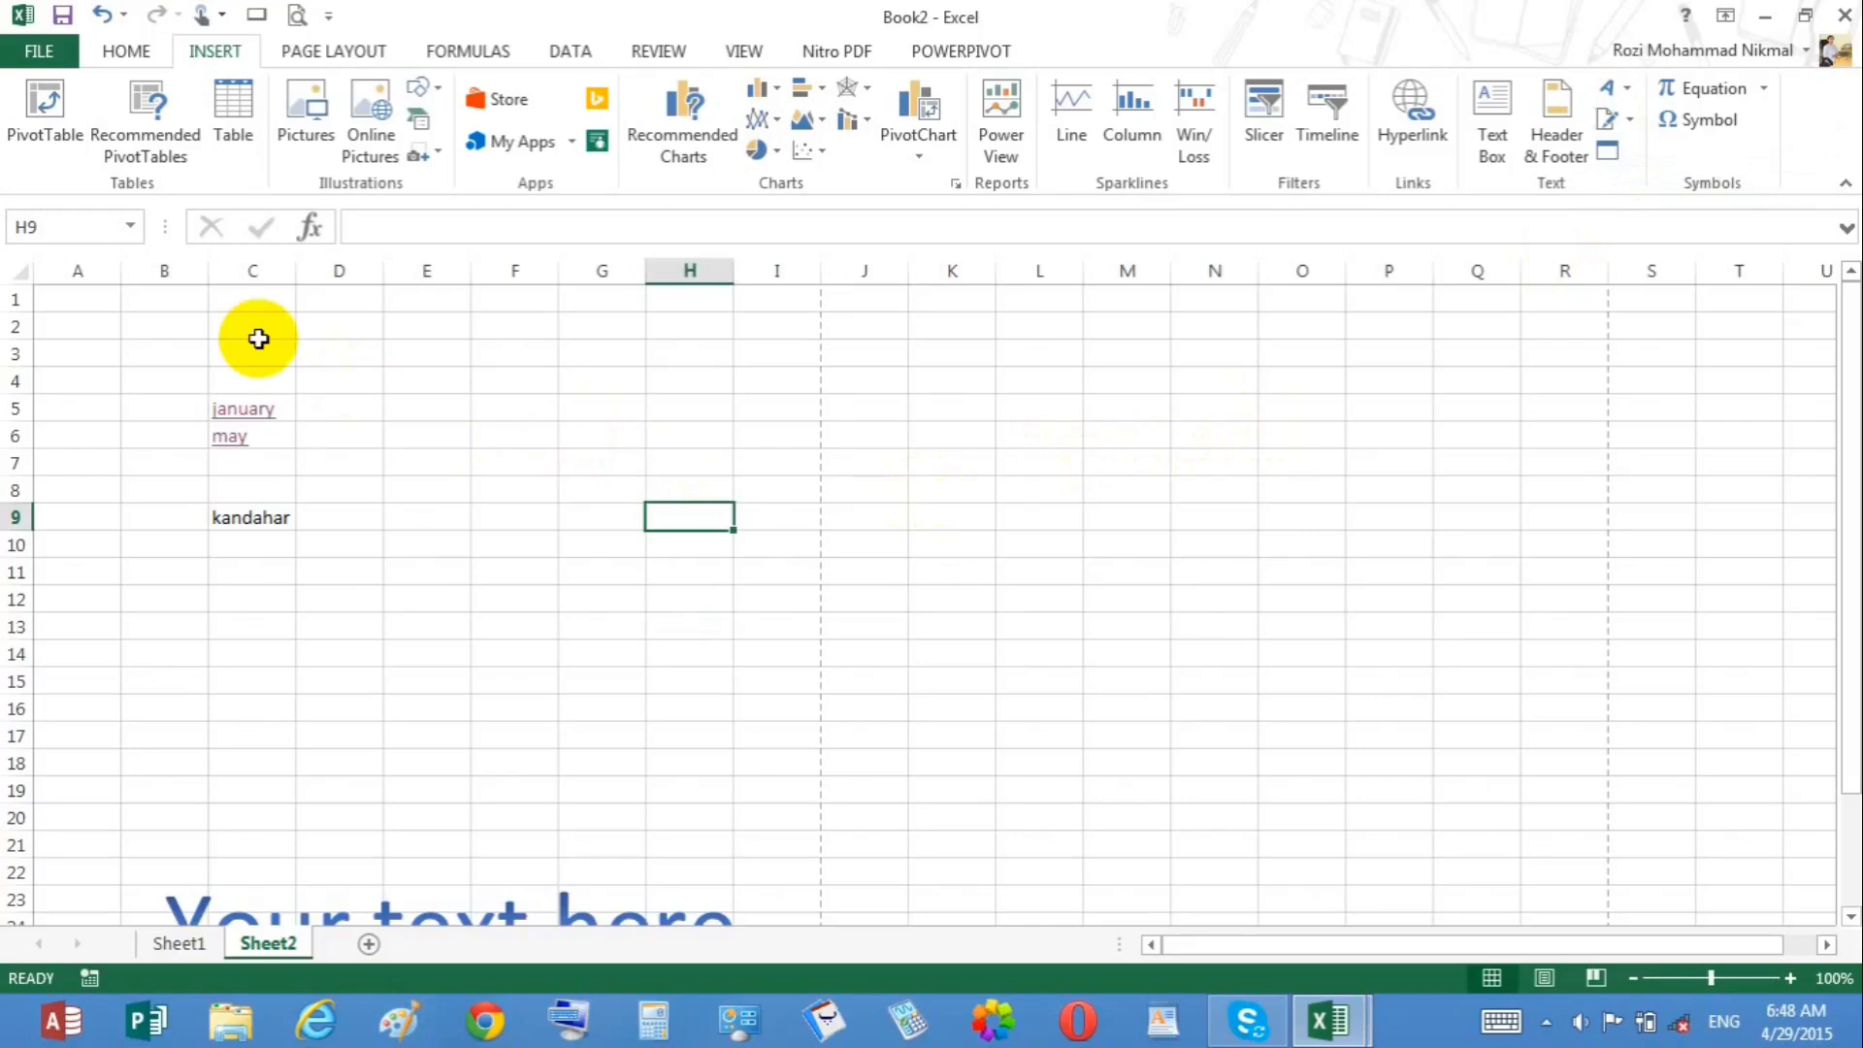
# Step: Start a Microsoft Office signature line at cell D12 and enter the suggested signer's full name
pyautogui.click(358, 612)
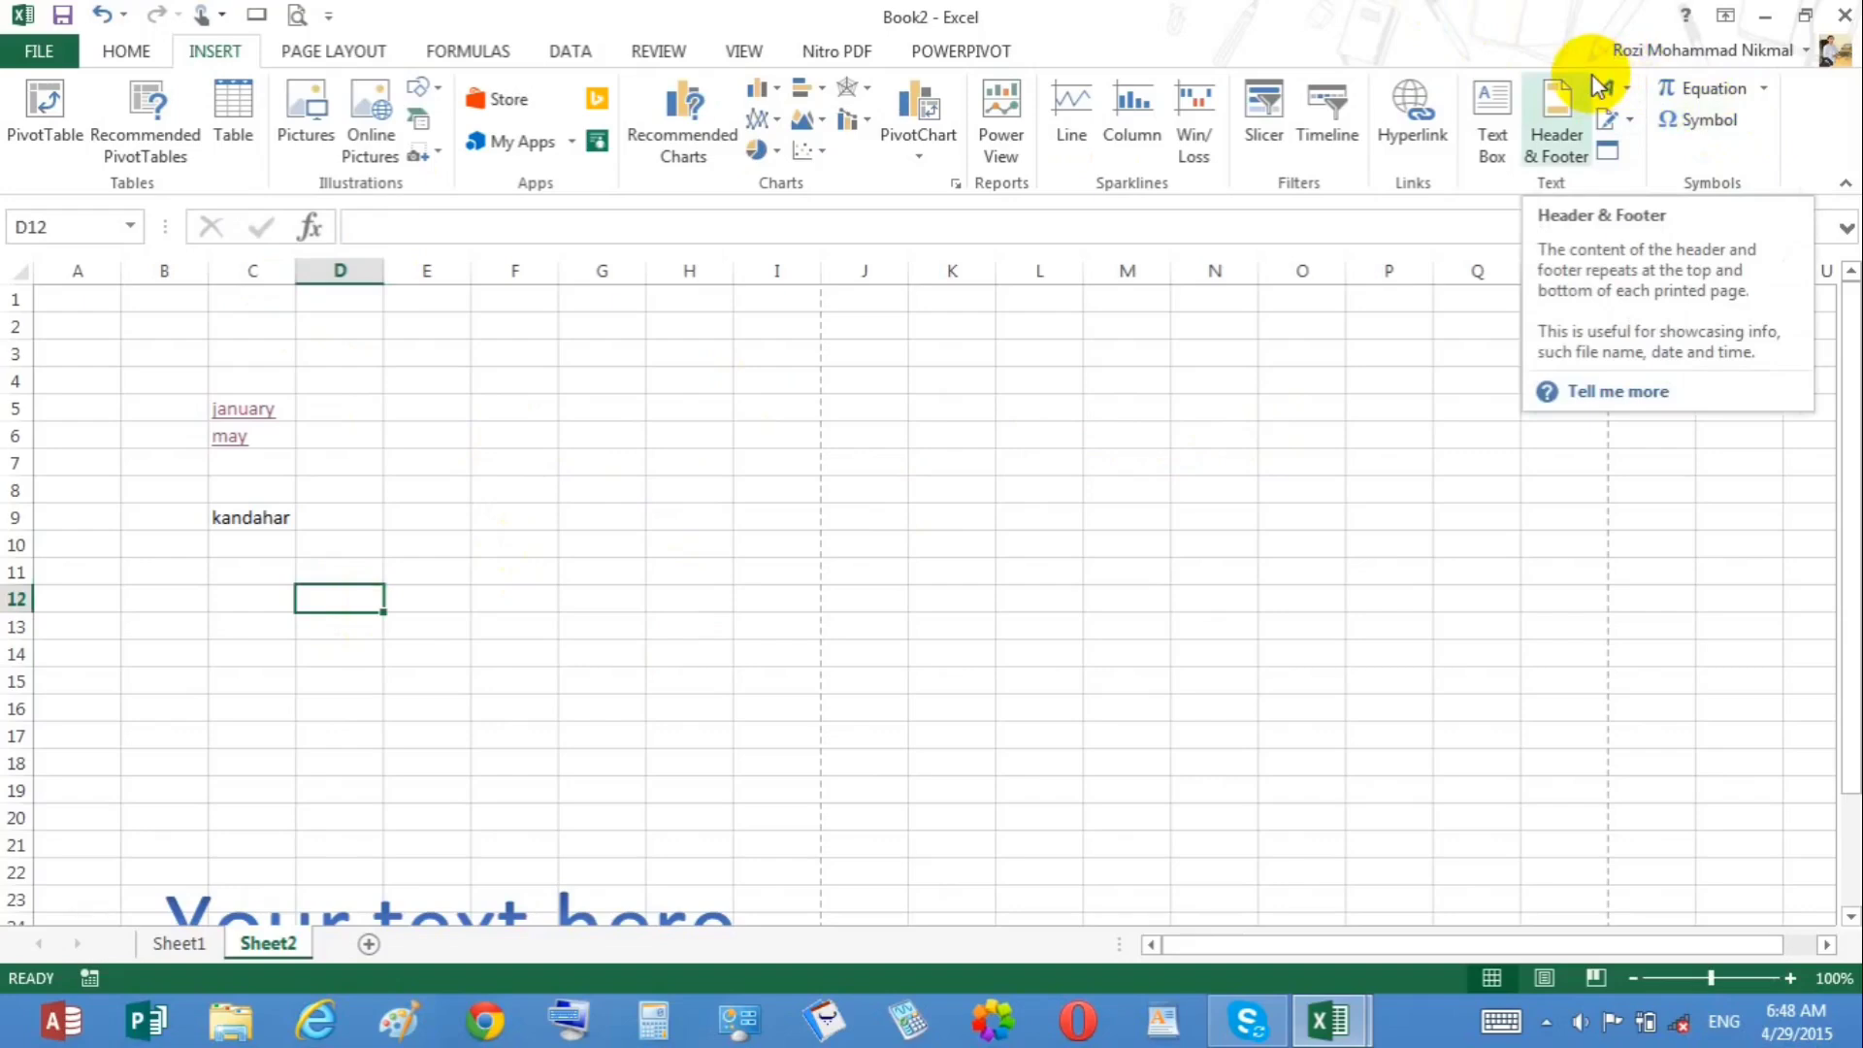
pyautogui.click(1609, 121)
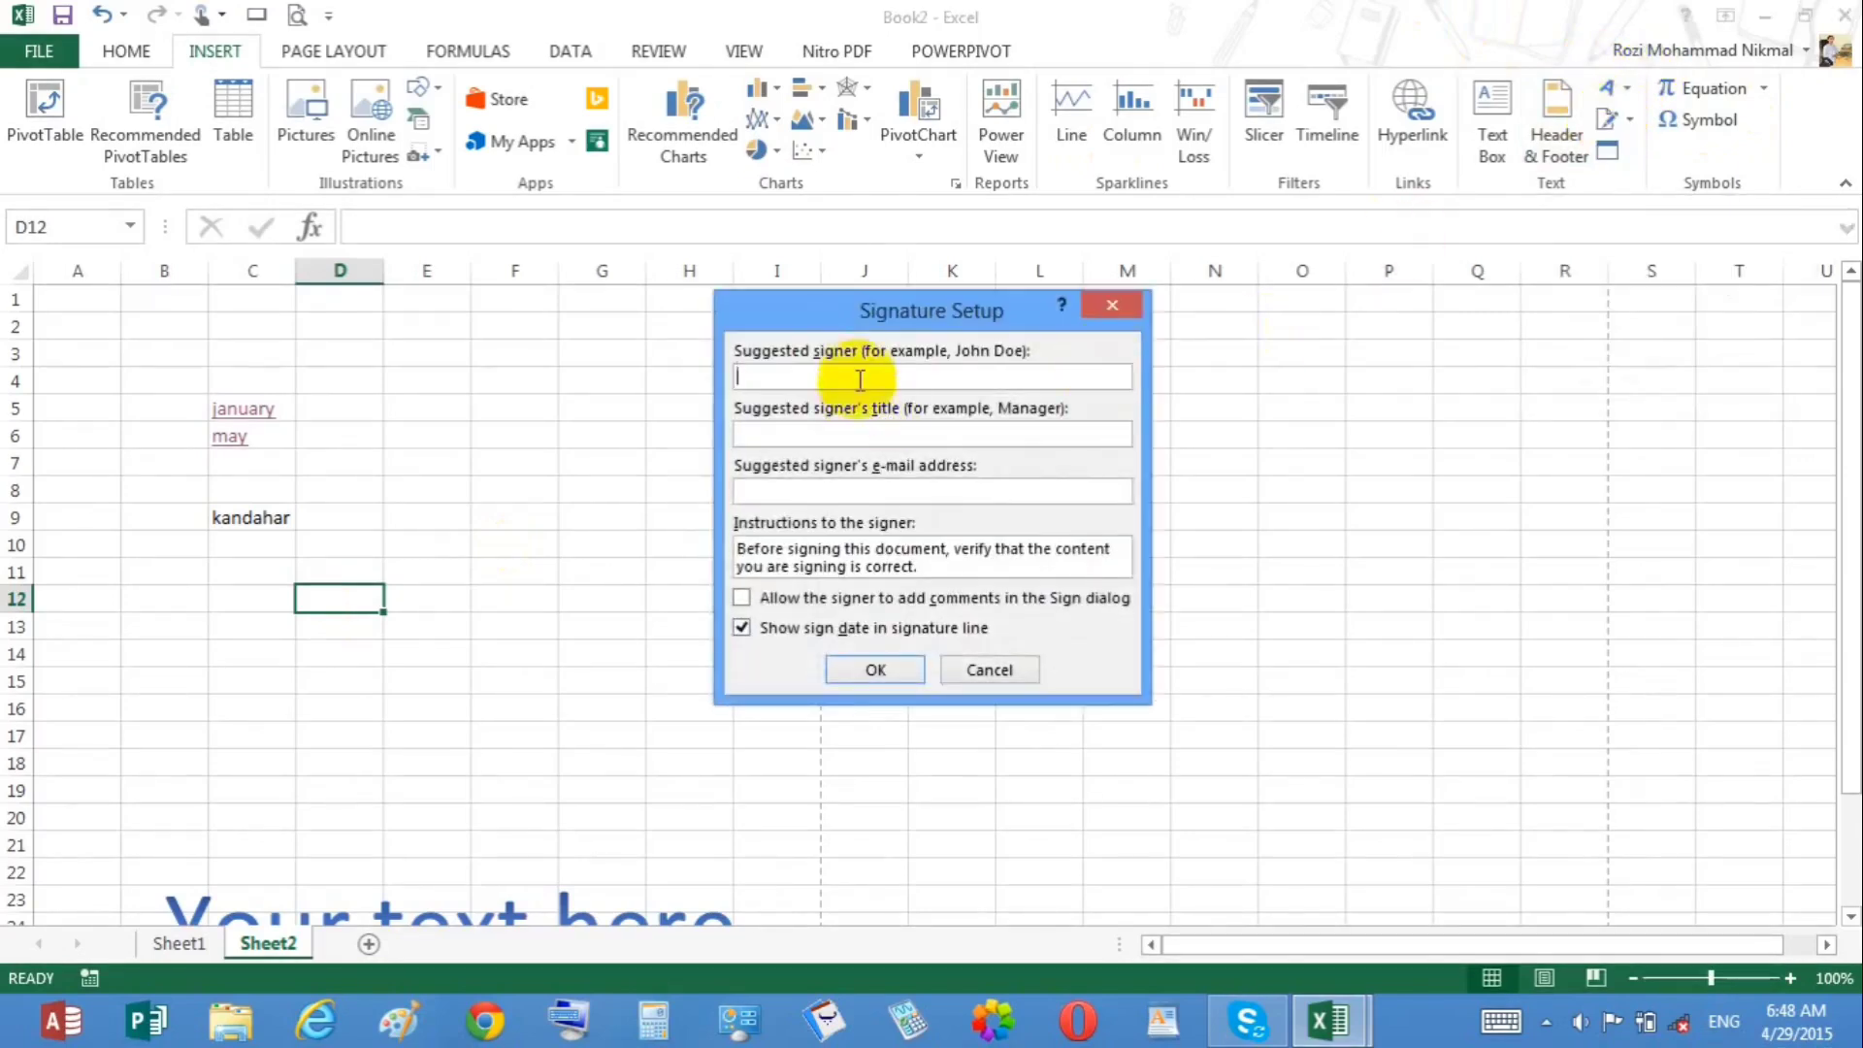
pyautogui.click(849, 436)
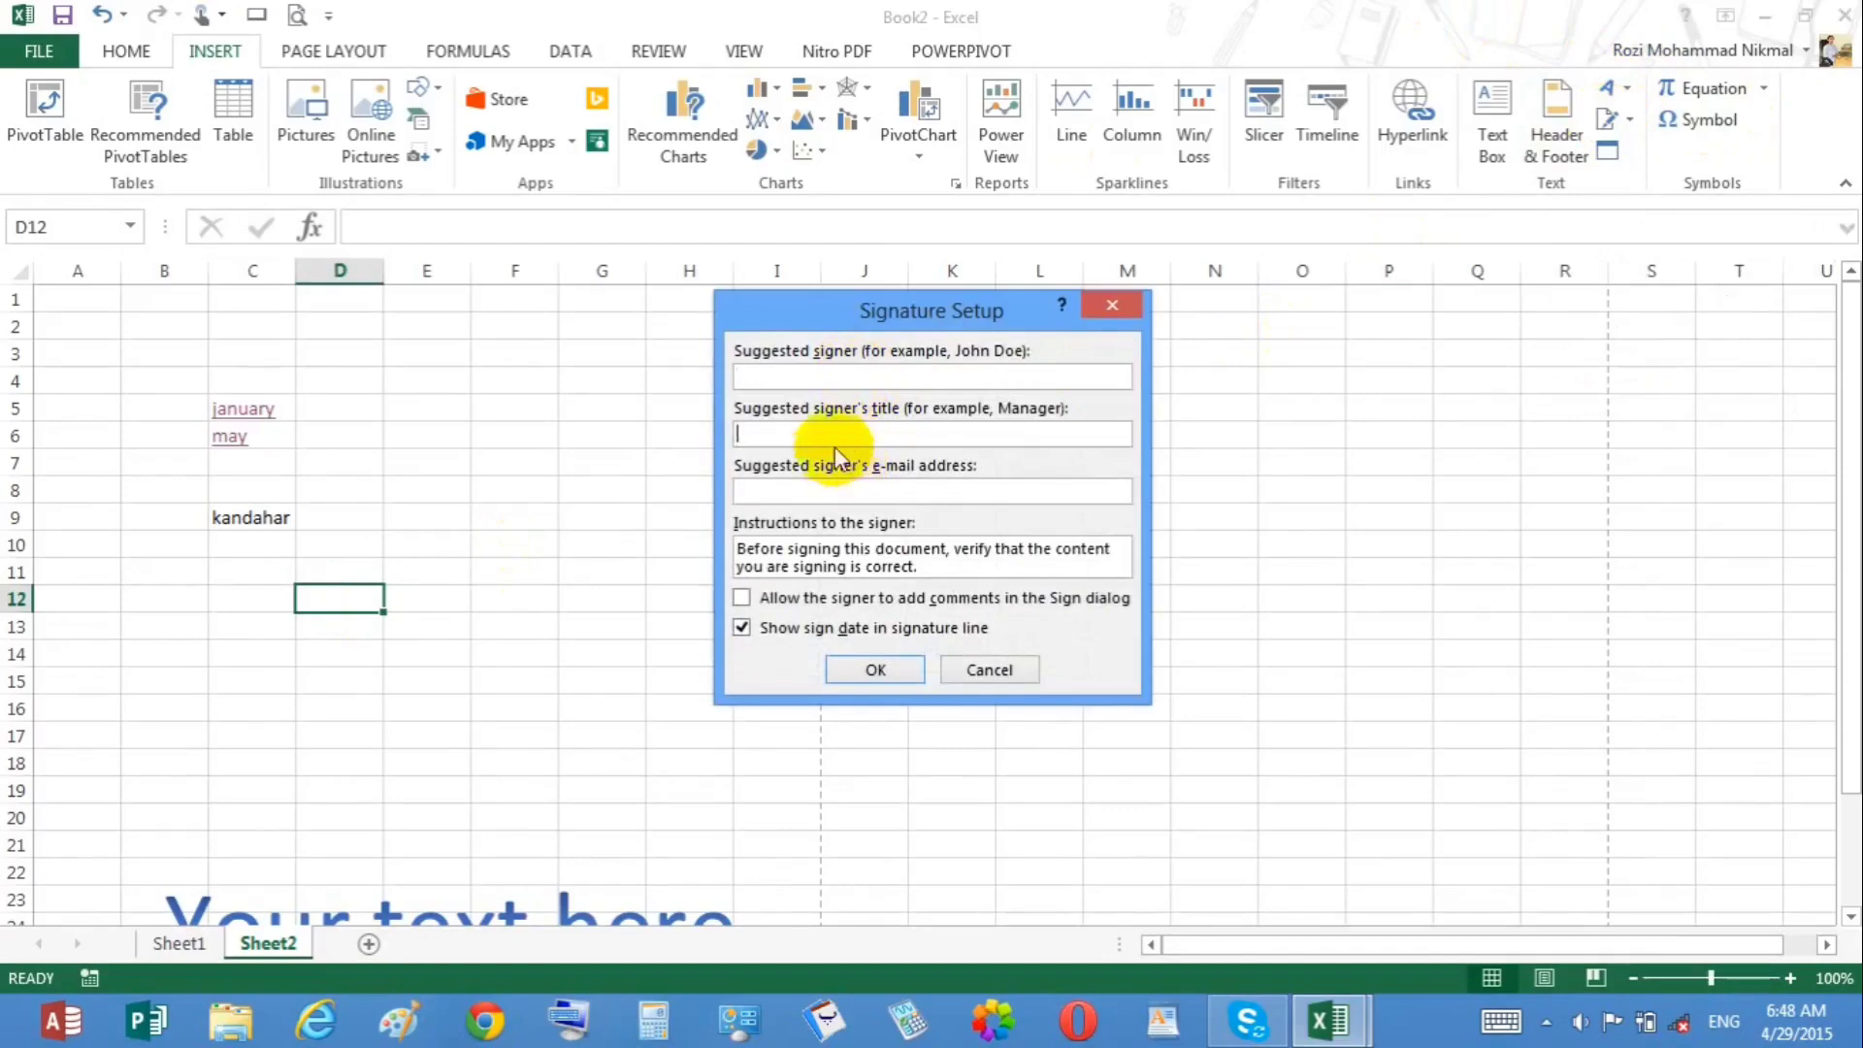
pyautogui.click(813, 495)
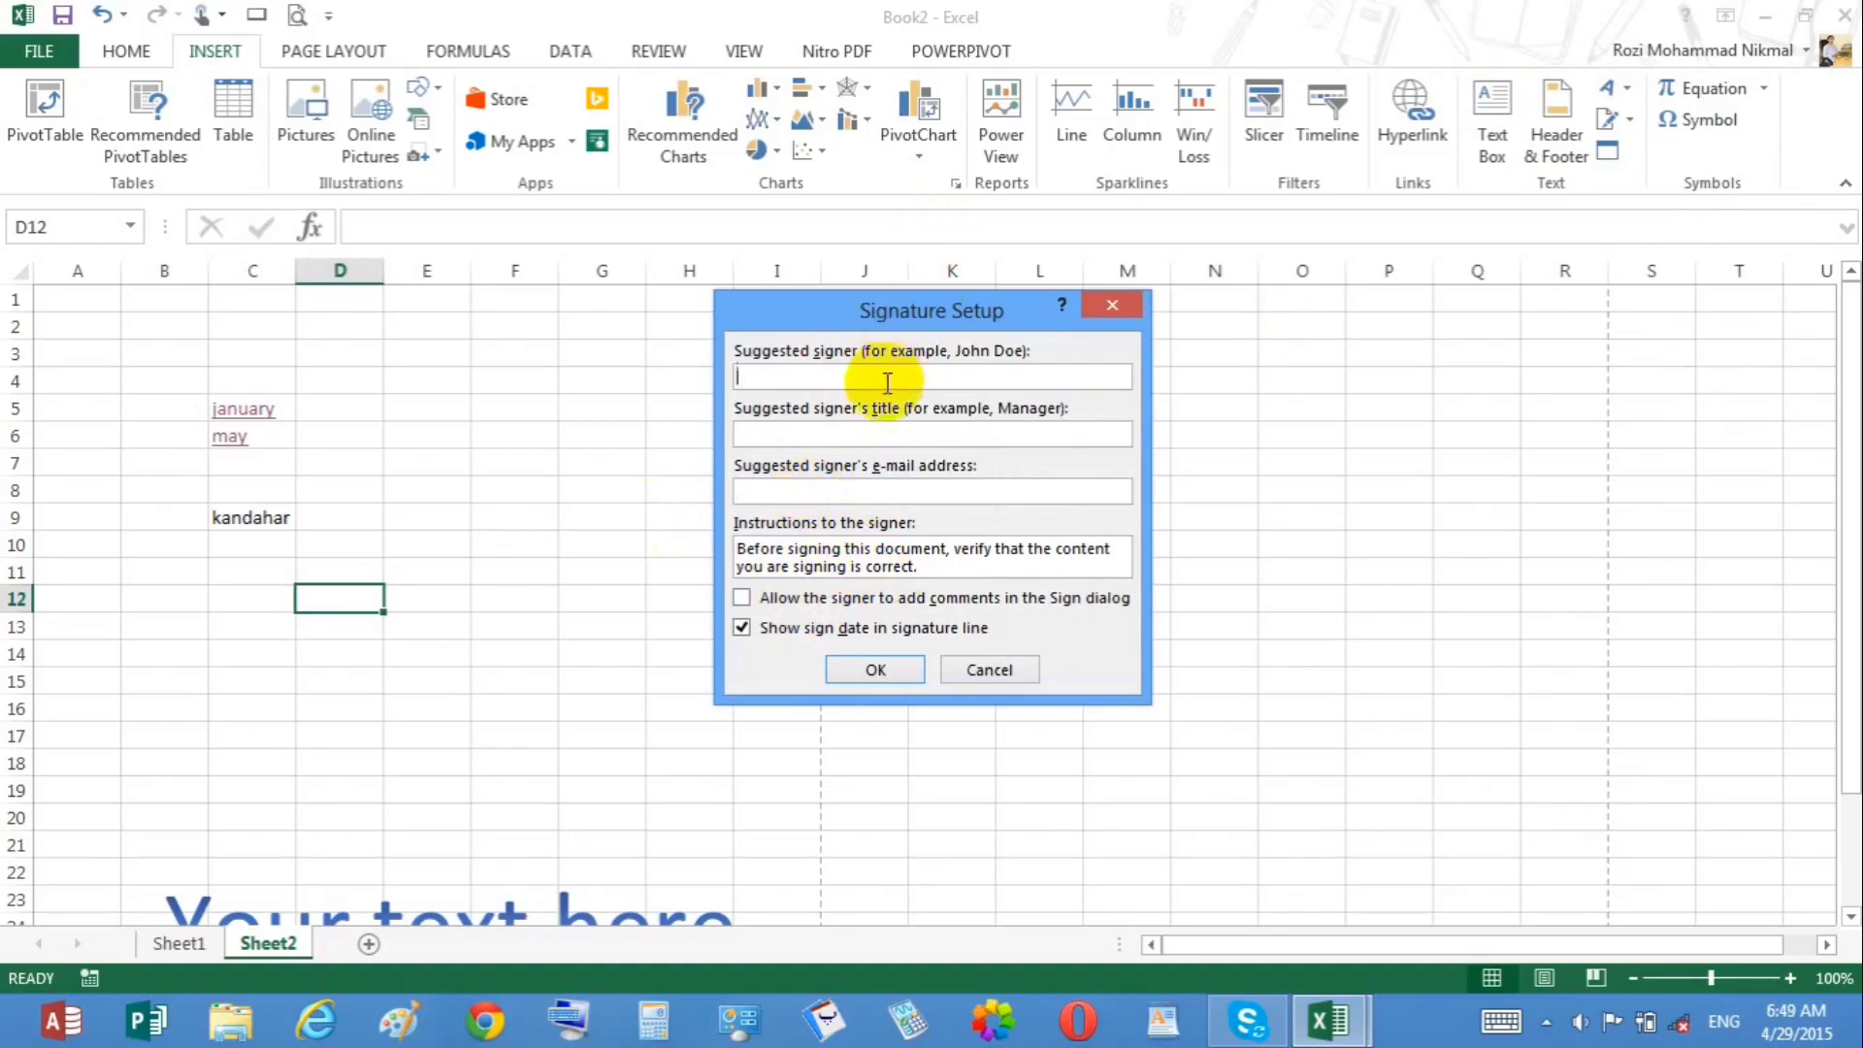
# Step: Set the suggested signer's title to IT Manager of Kabul Bank
pyautogui.press('Tab')
pyautogui.write('IT M')
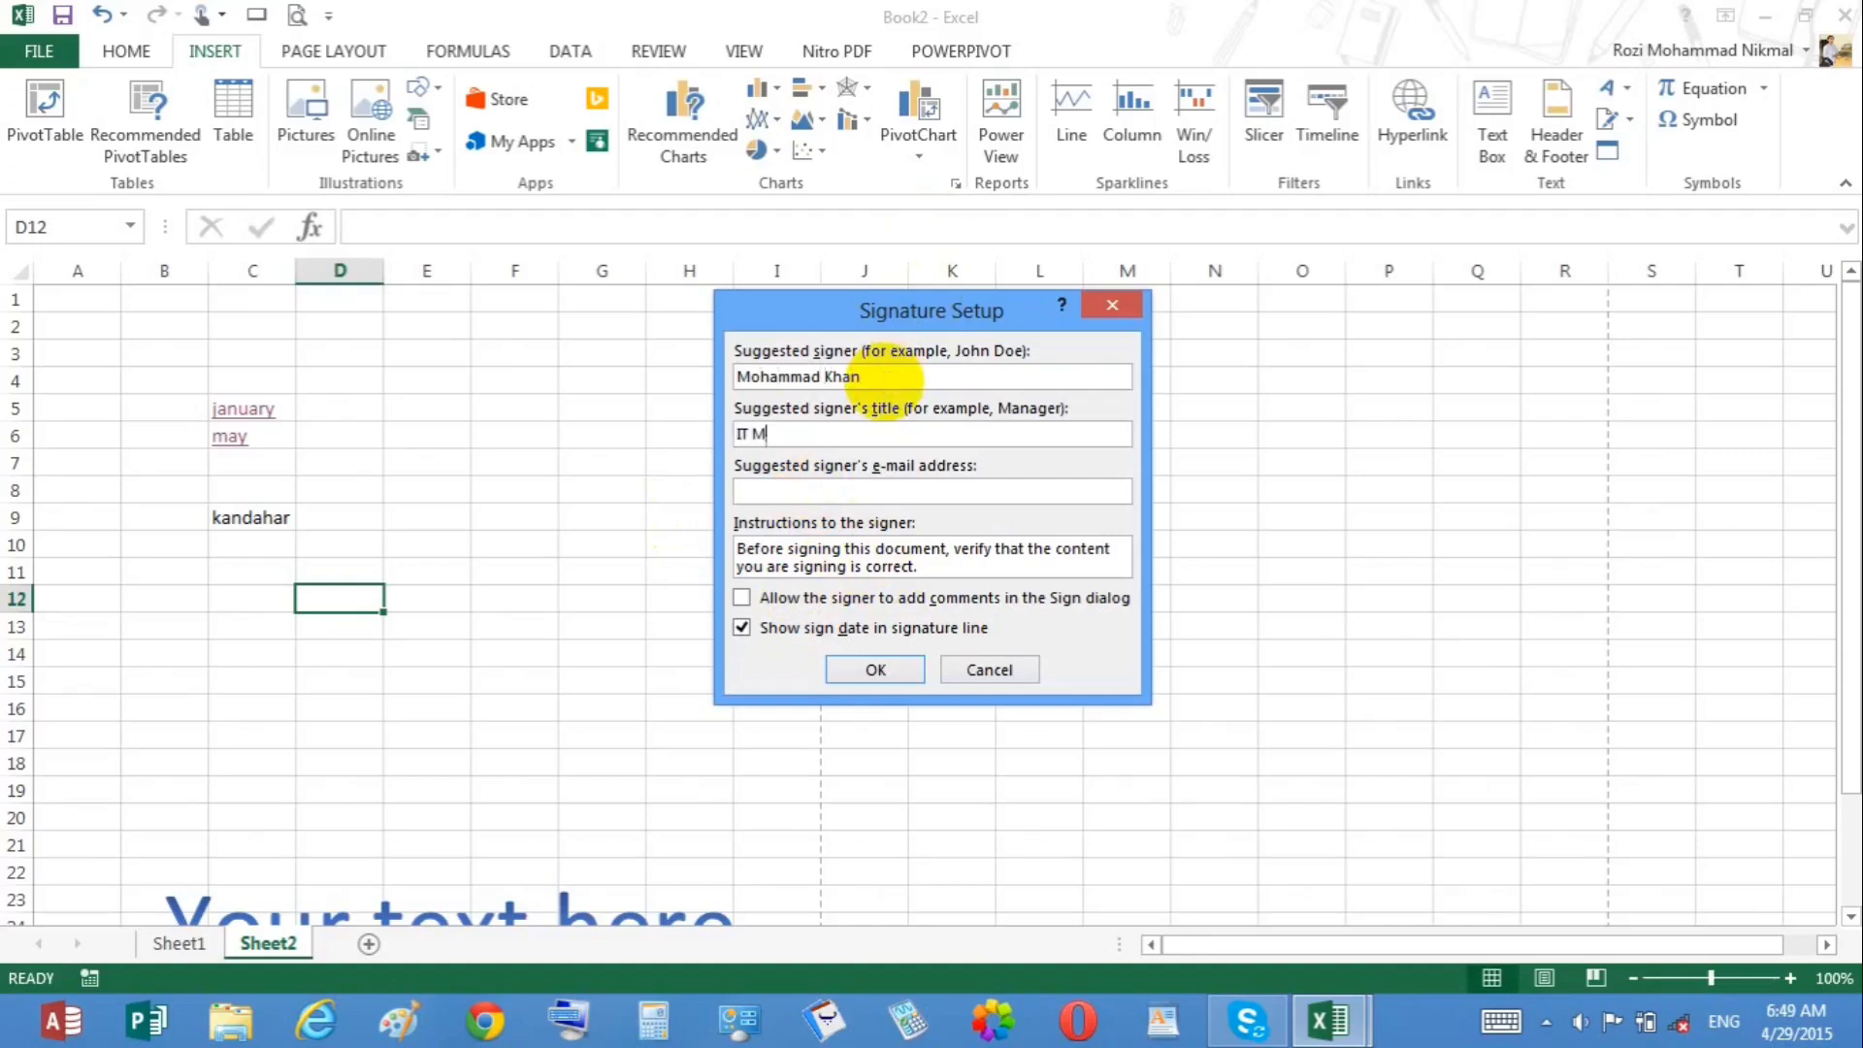
pyautogui.write('anager of Kabul Bank')
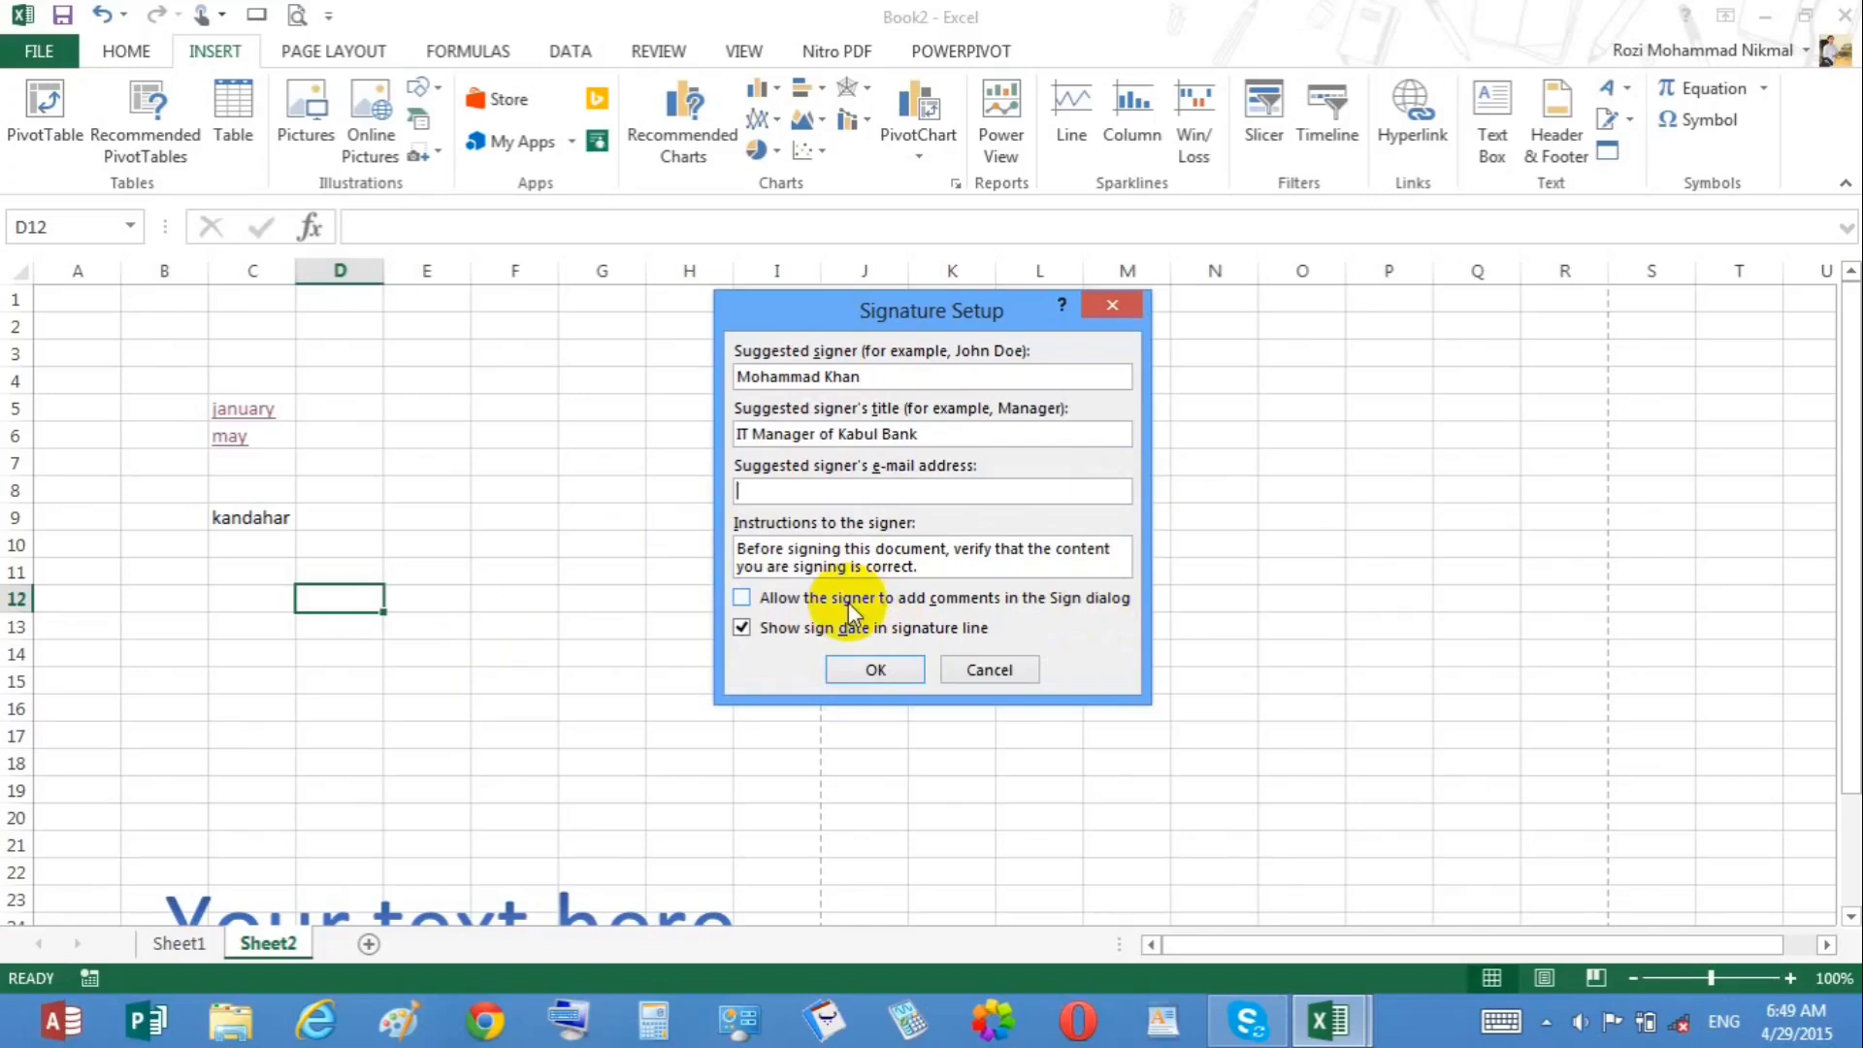
# Step: Allow the signer to add comments, replace the instructions with "Becare with signing", and confirm the signature line
pyautogui.click(799, 600)
pyautogui.moveTo(1009, 563); pyautogui.dragTo(709, 530)
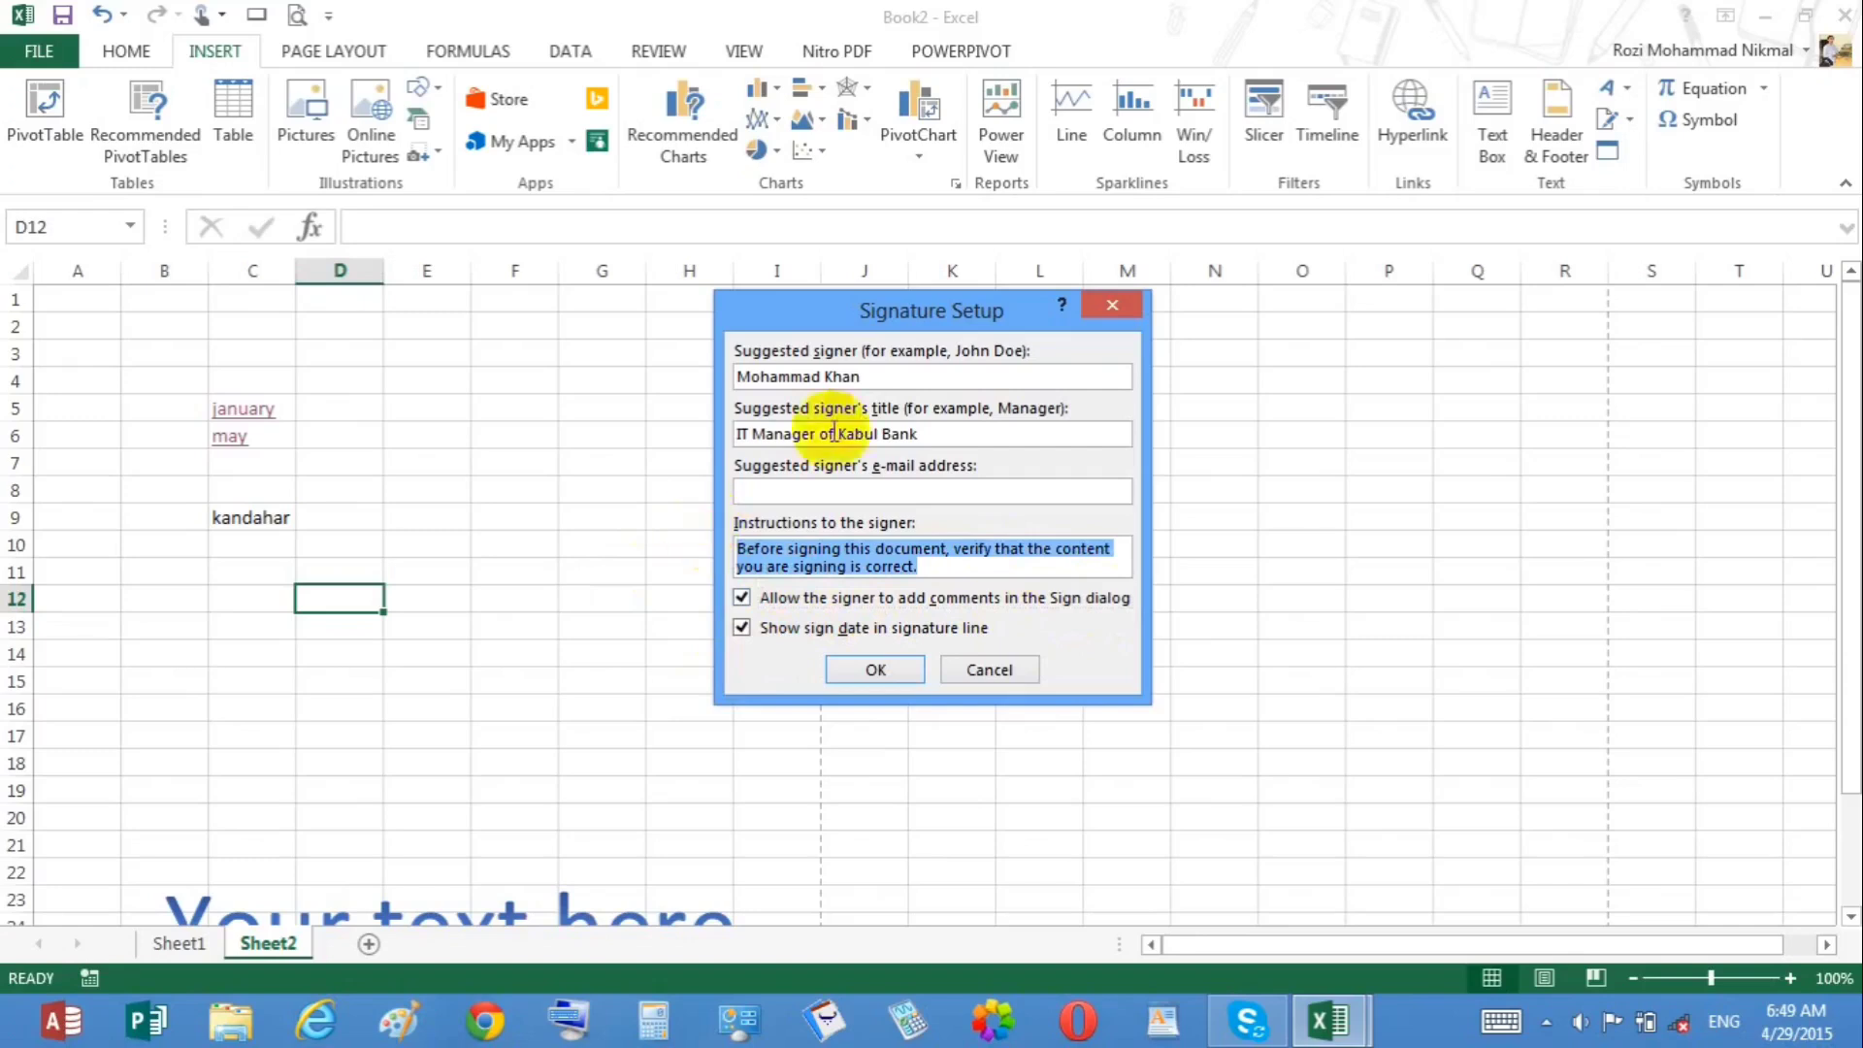
pyautogui.write('be')
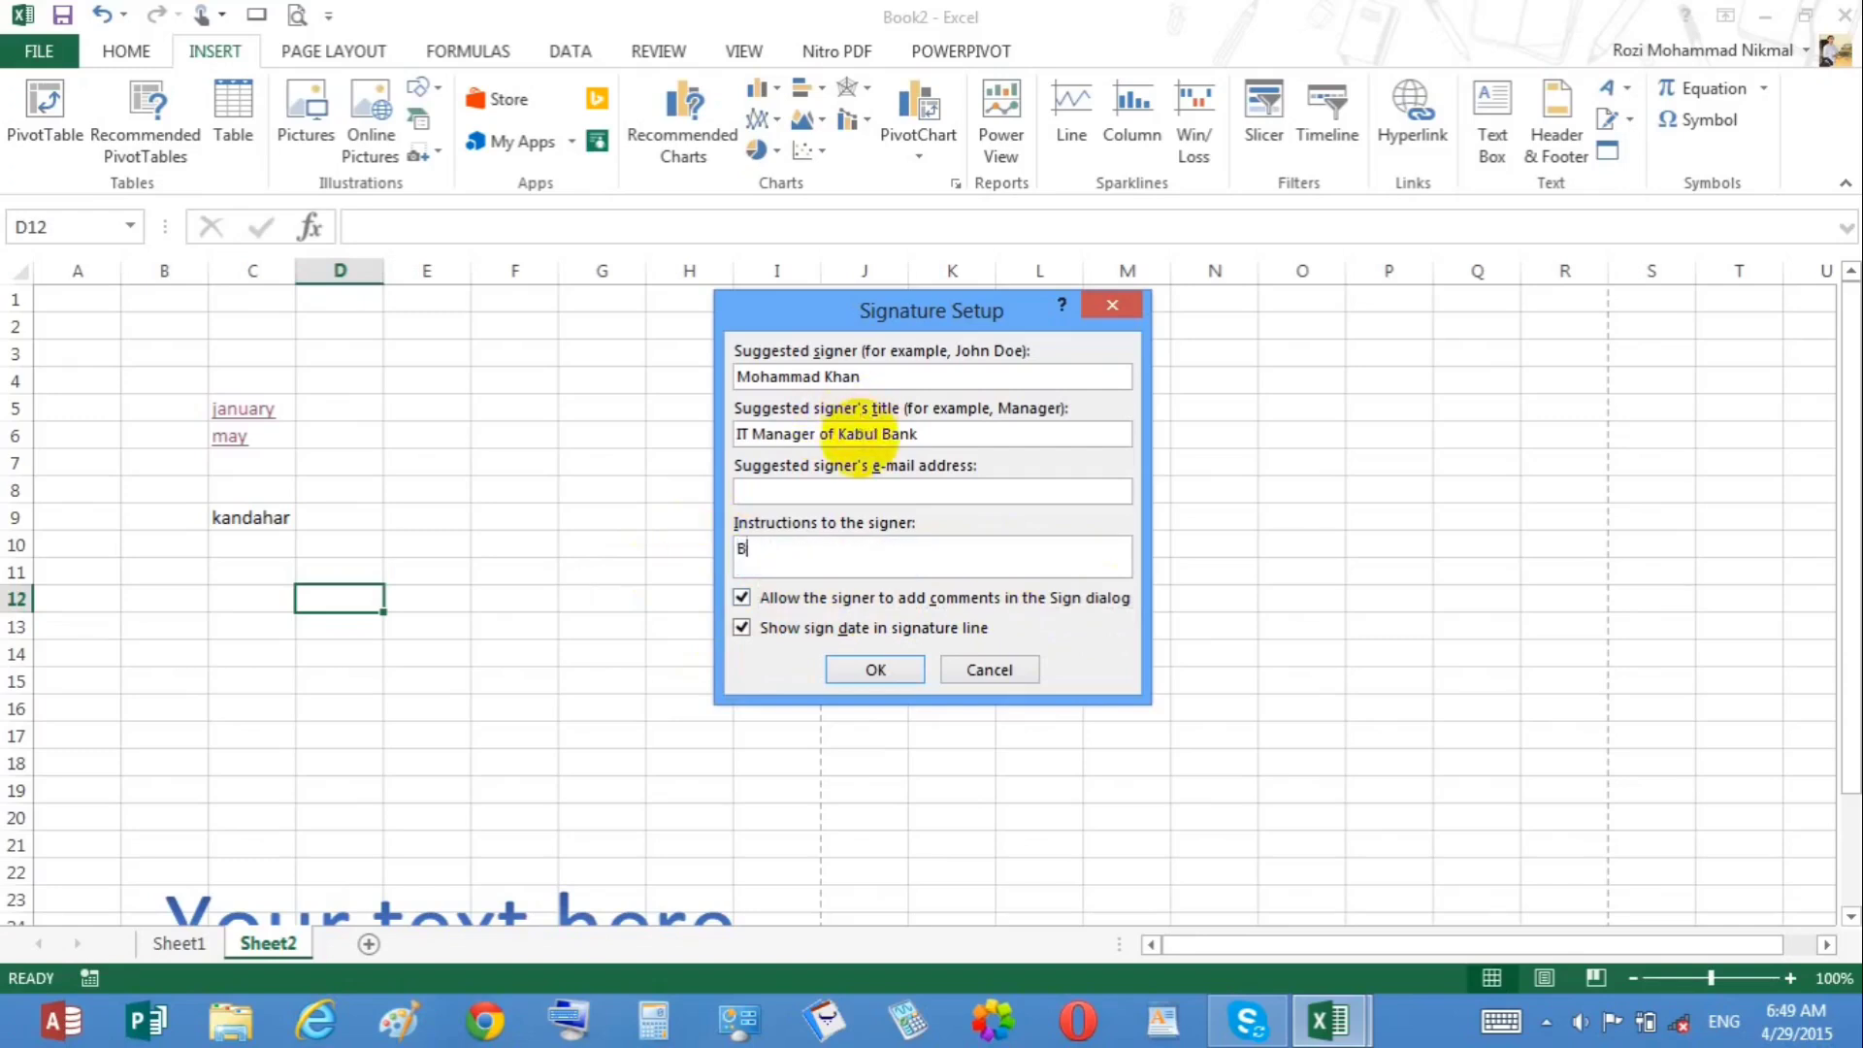
pyautogui.write('ecare with signing')
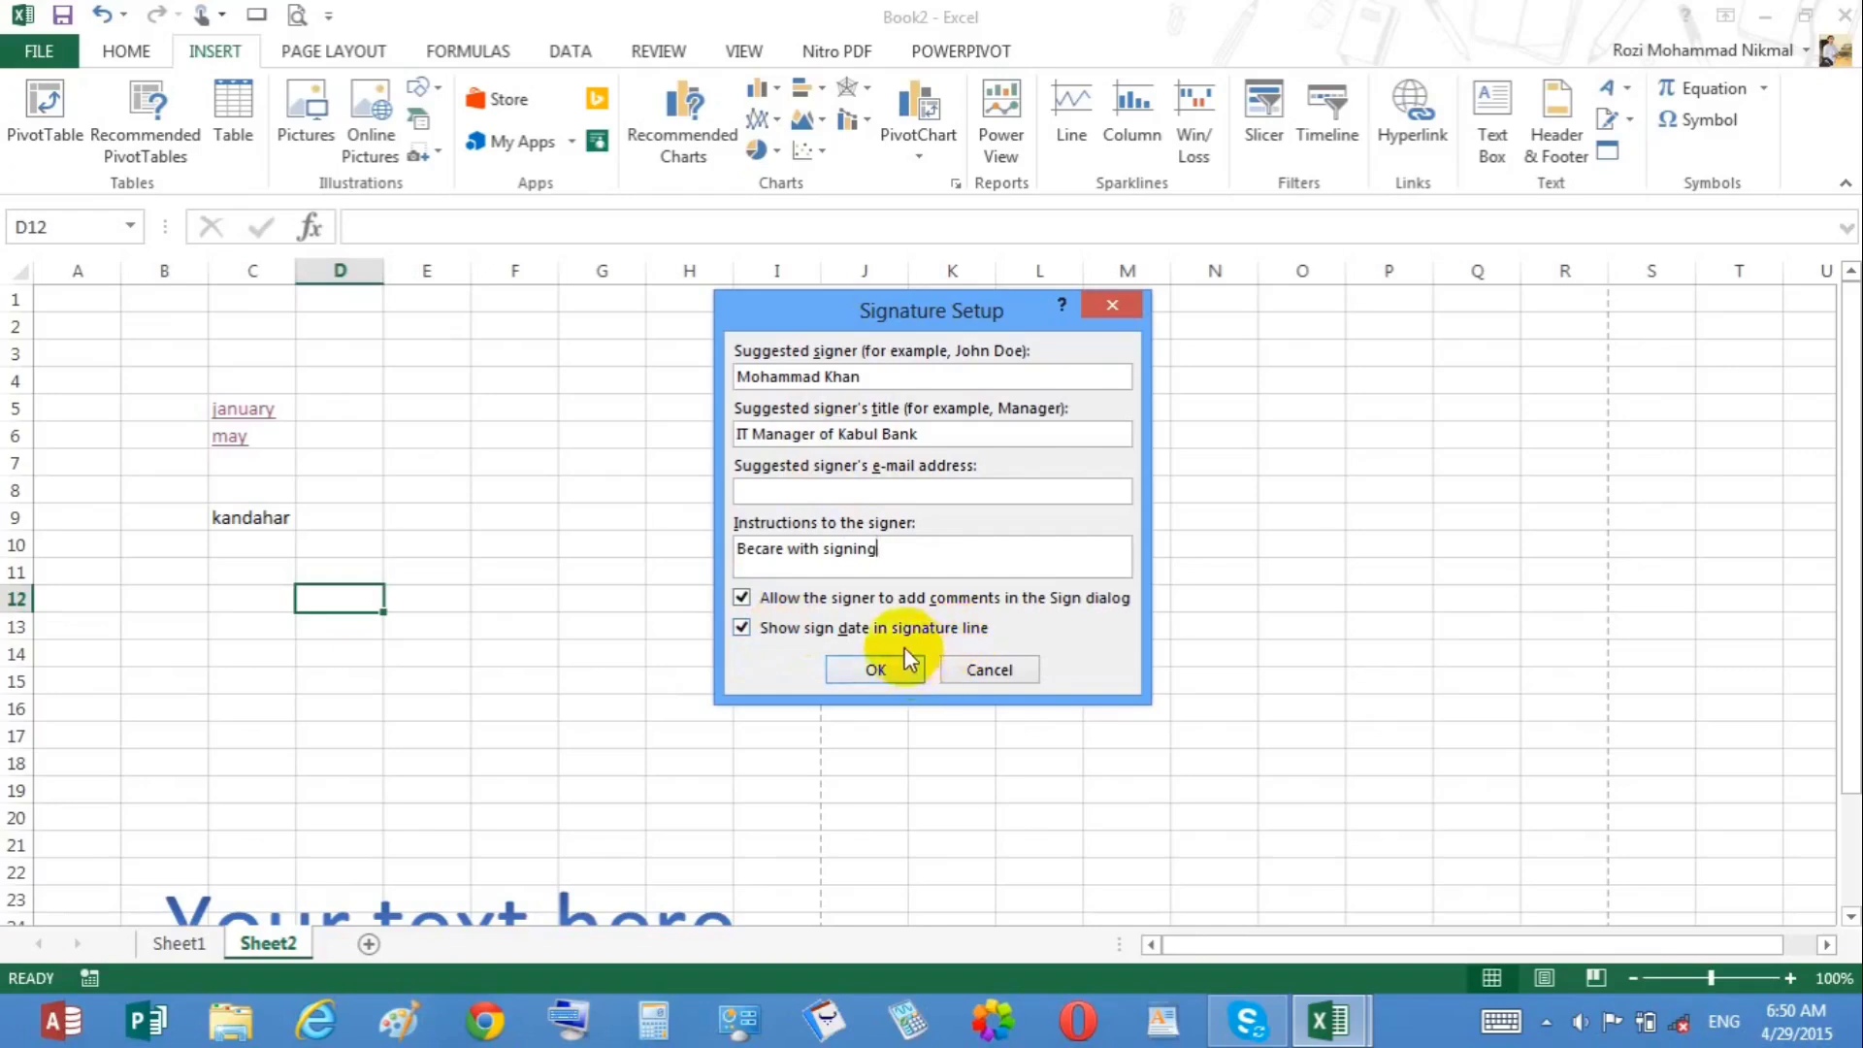
pyautogui.click(869, 669)
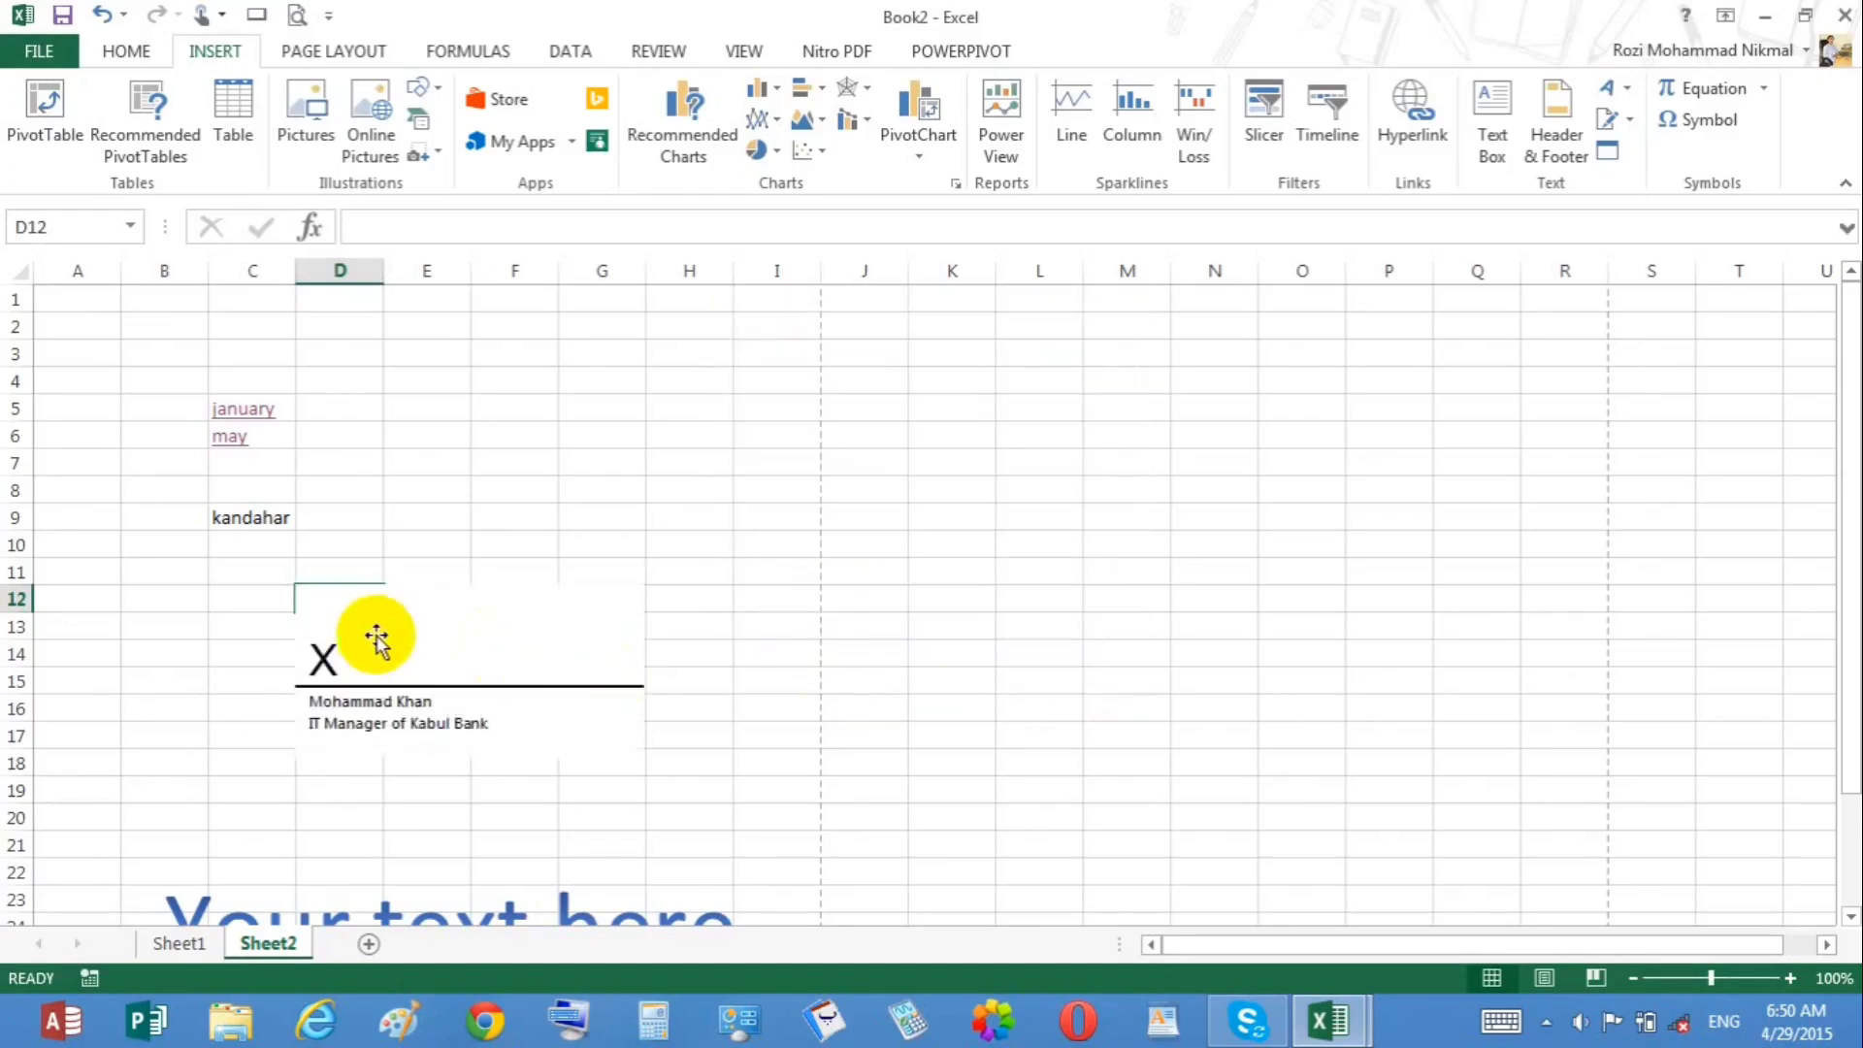
# Step: Move the signature line slightly left and delete it
pyautogui.moveTo(373, 648); pyautogui.dragTo(263, 655)
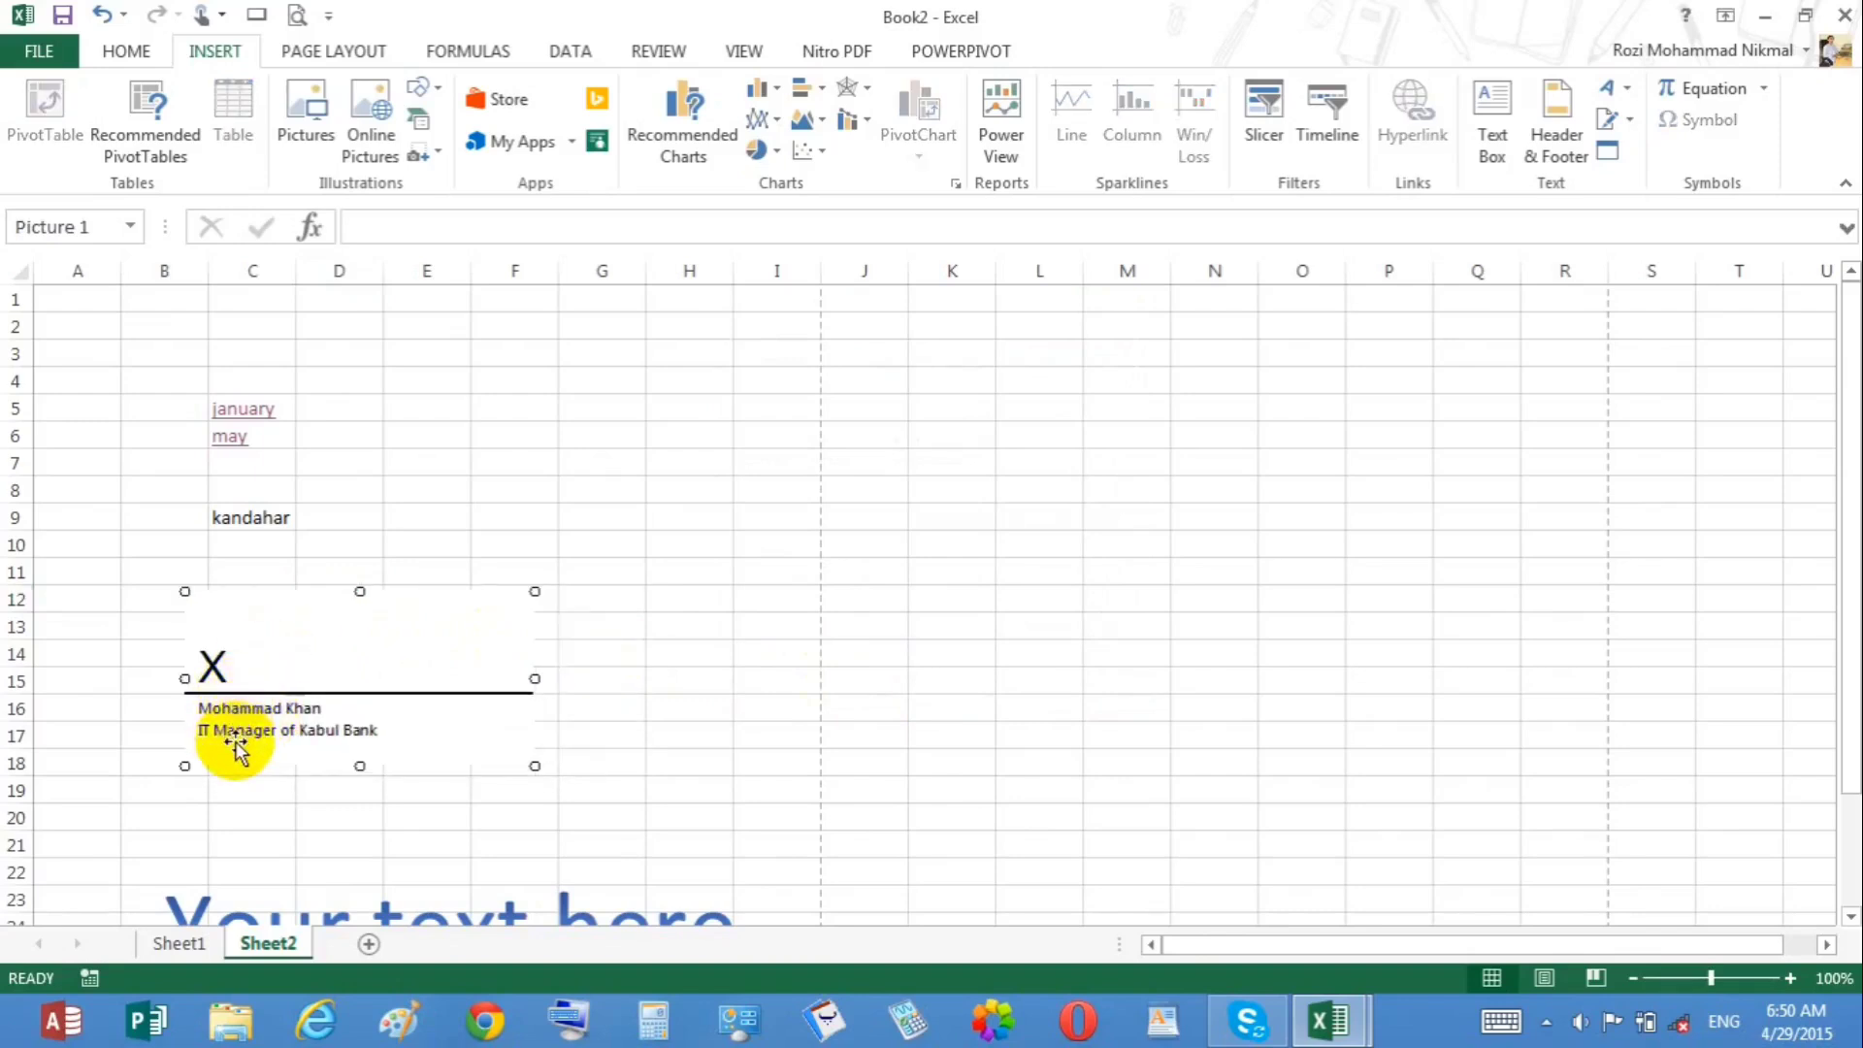
pyautogui.press('Delete')
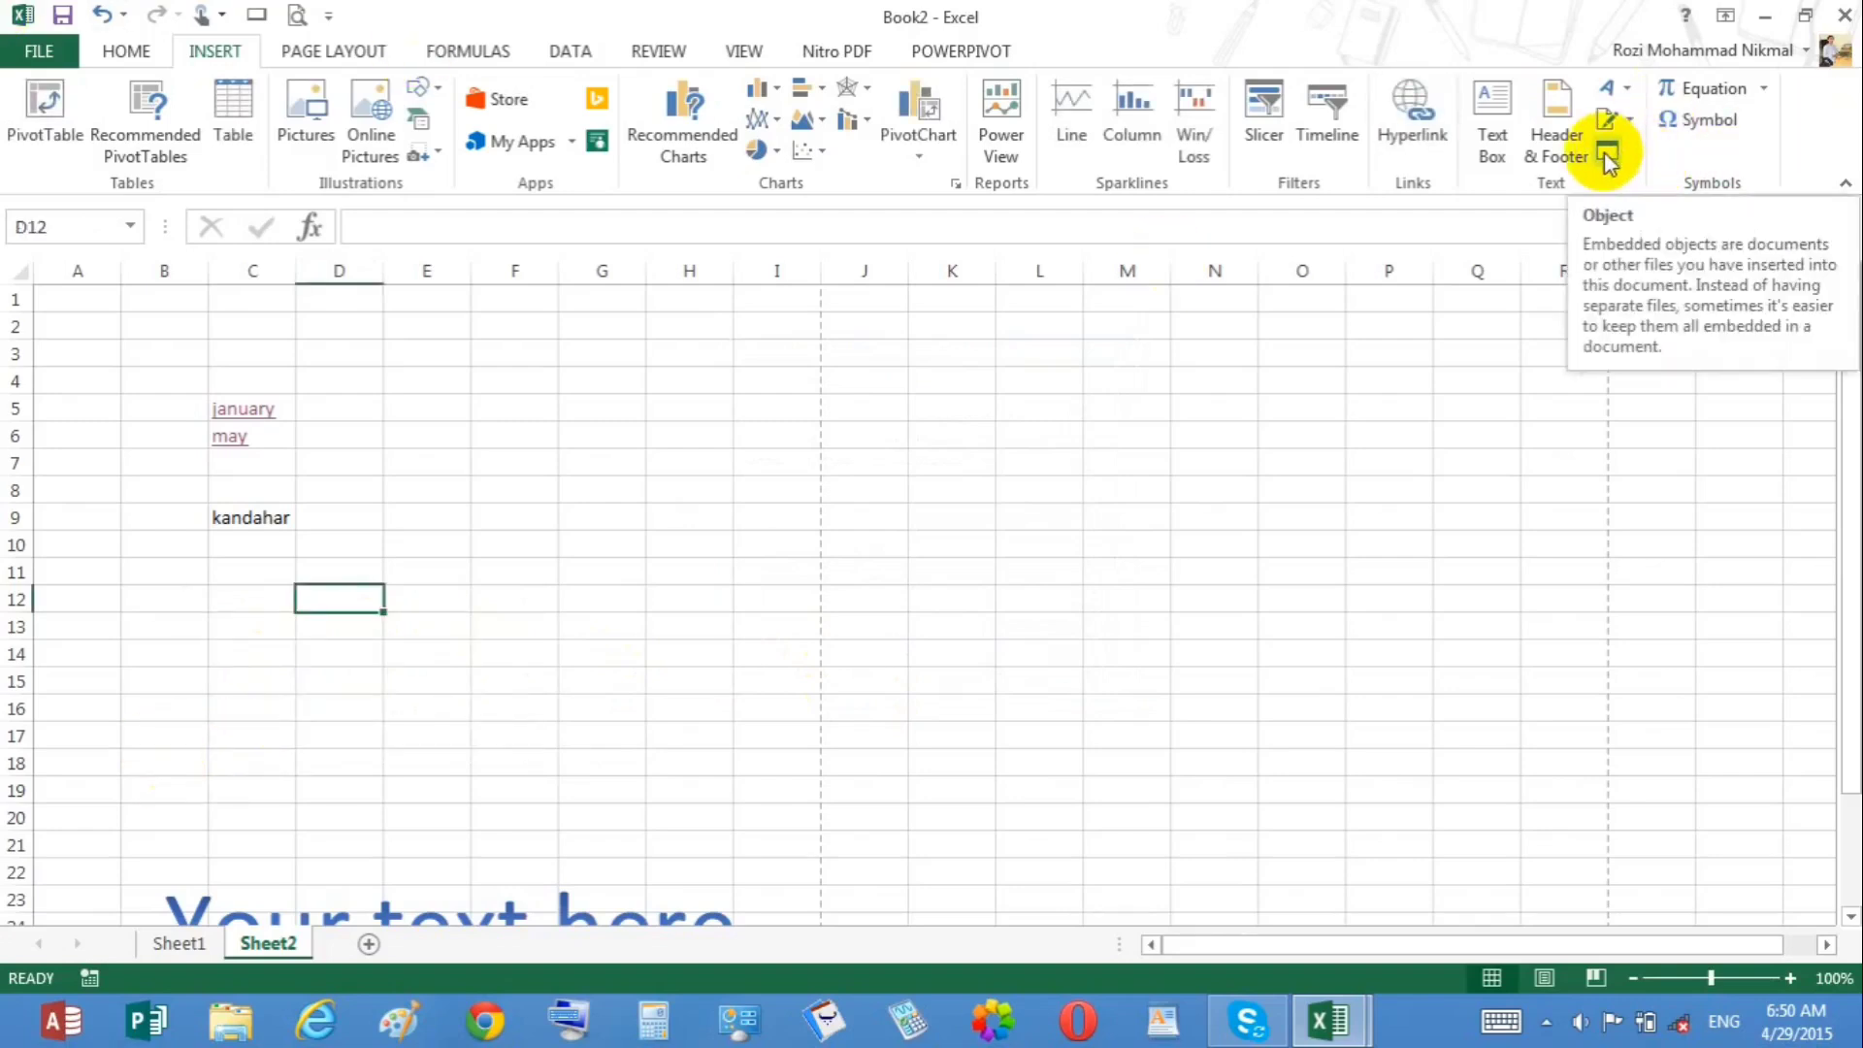
# Step: Insert a new Bitmap Image object and draw a freehand signature on its canvas
pyautogui.click(854, 438)
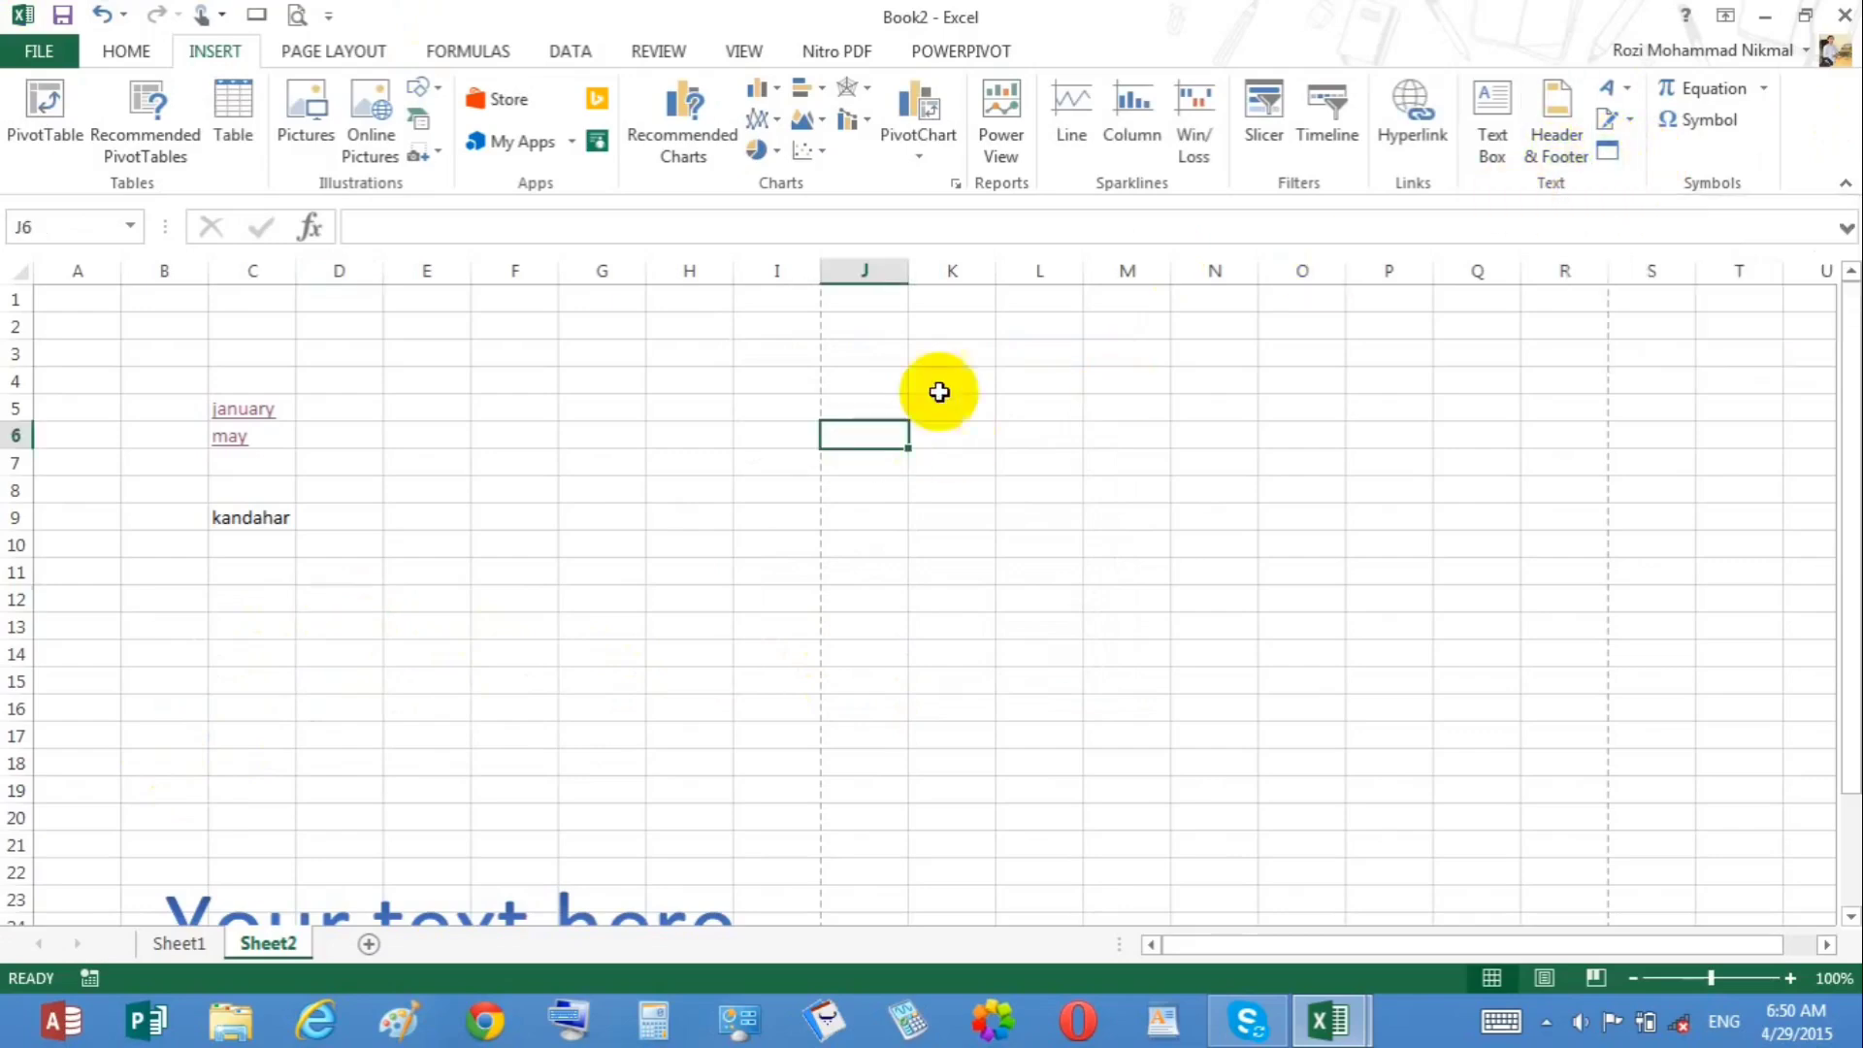
pyautogui.click(1599, 147)
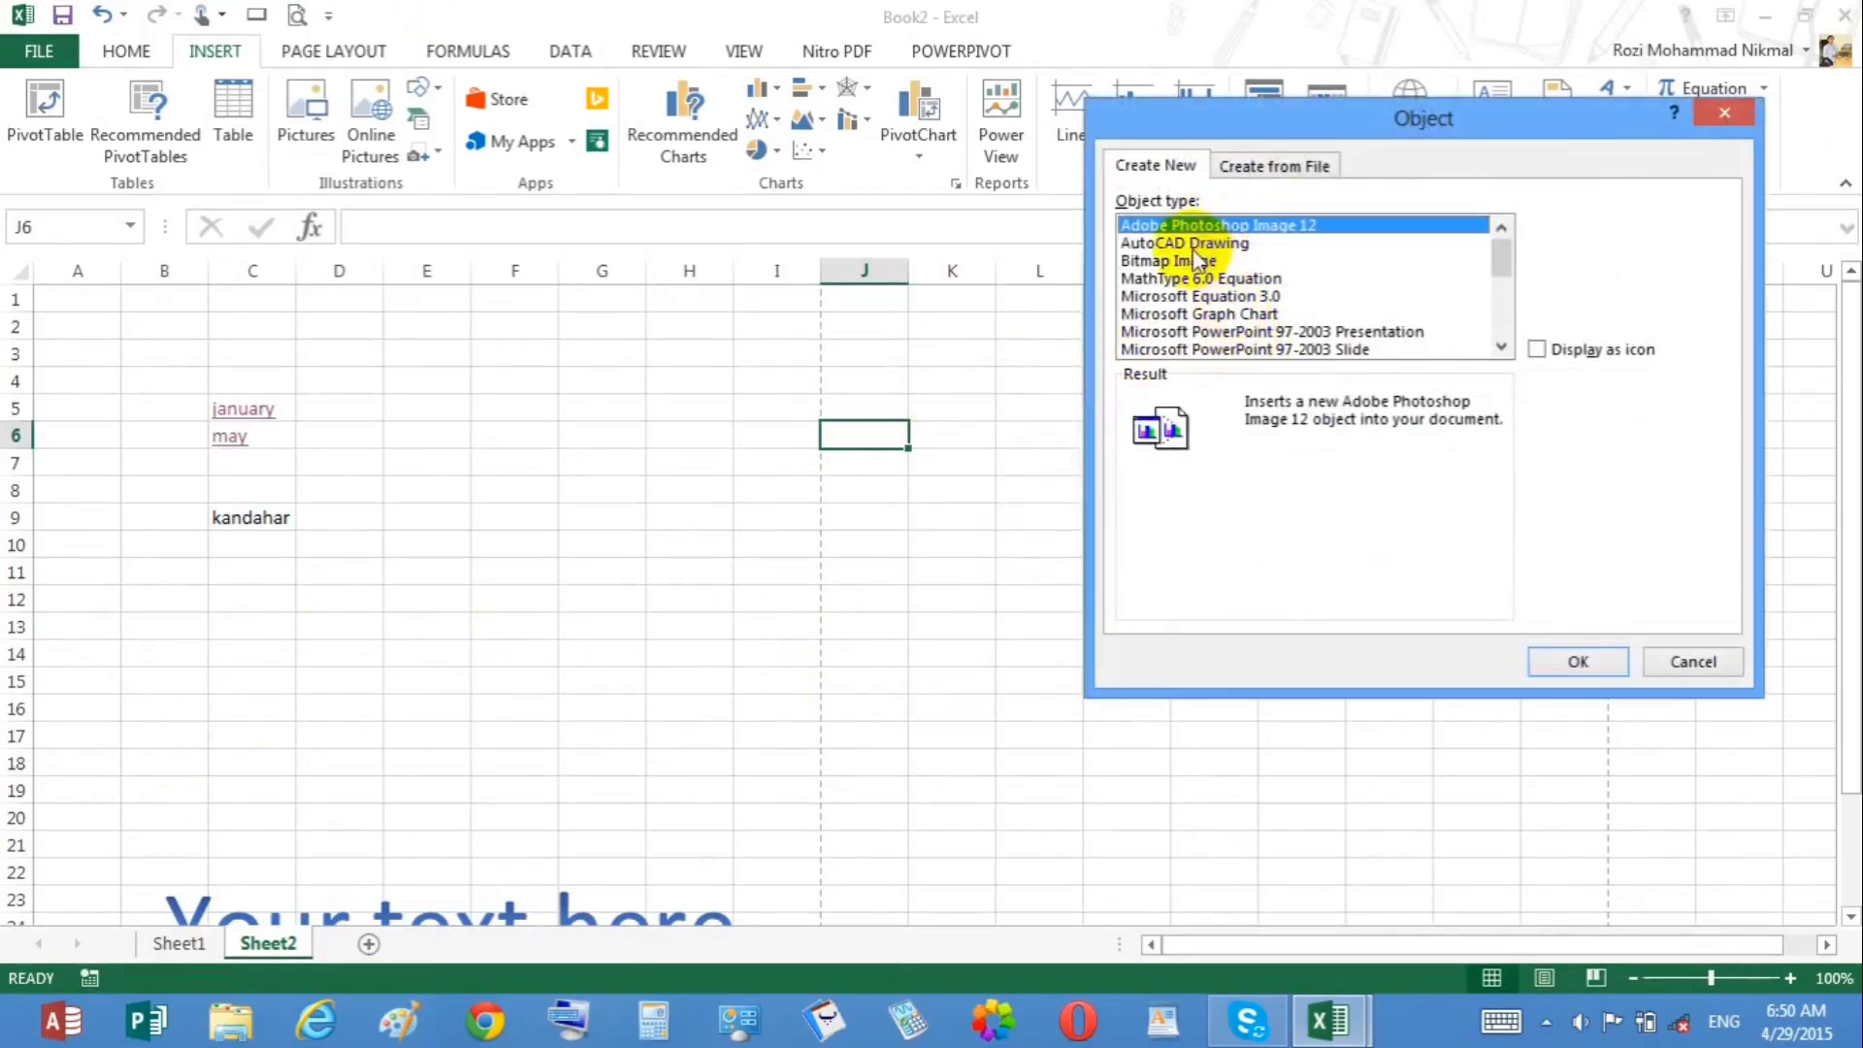
pyautogui.click(1200, 260)
pyautogui.click(1577, 664)
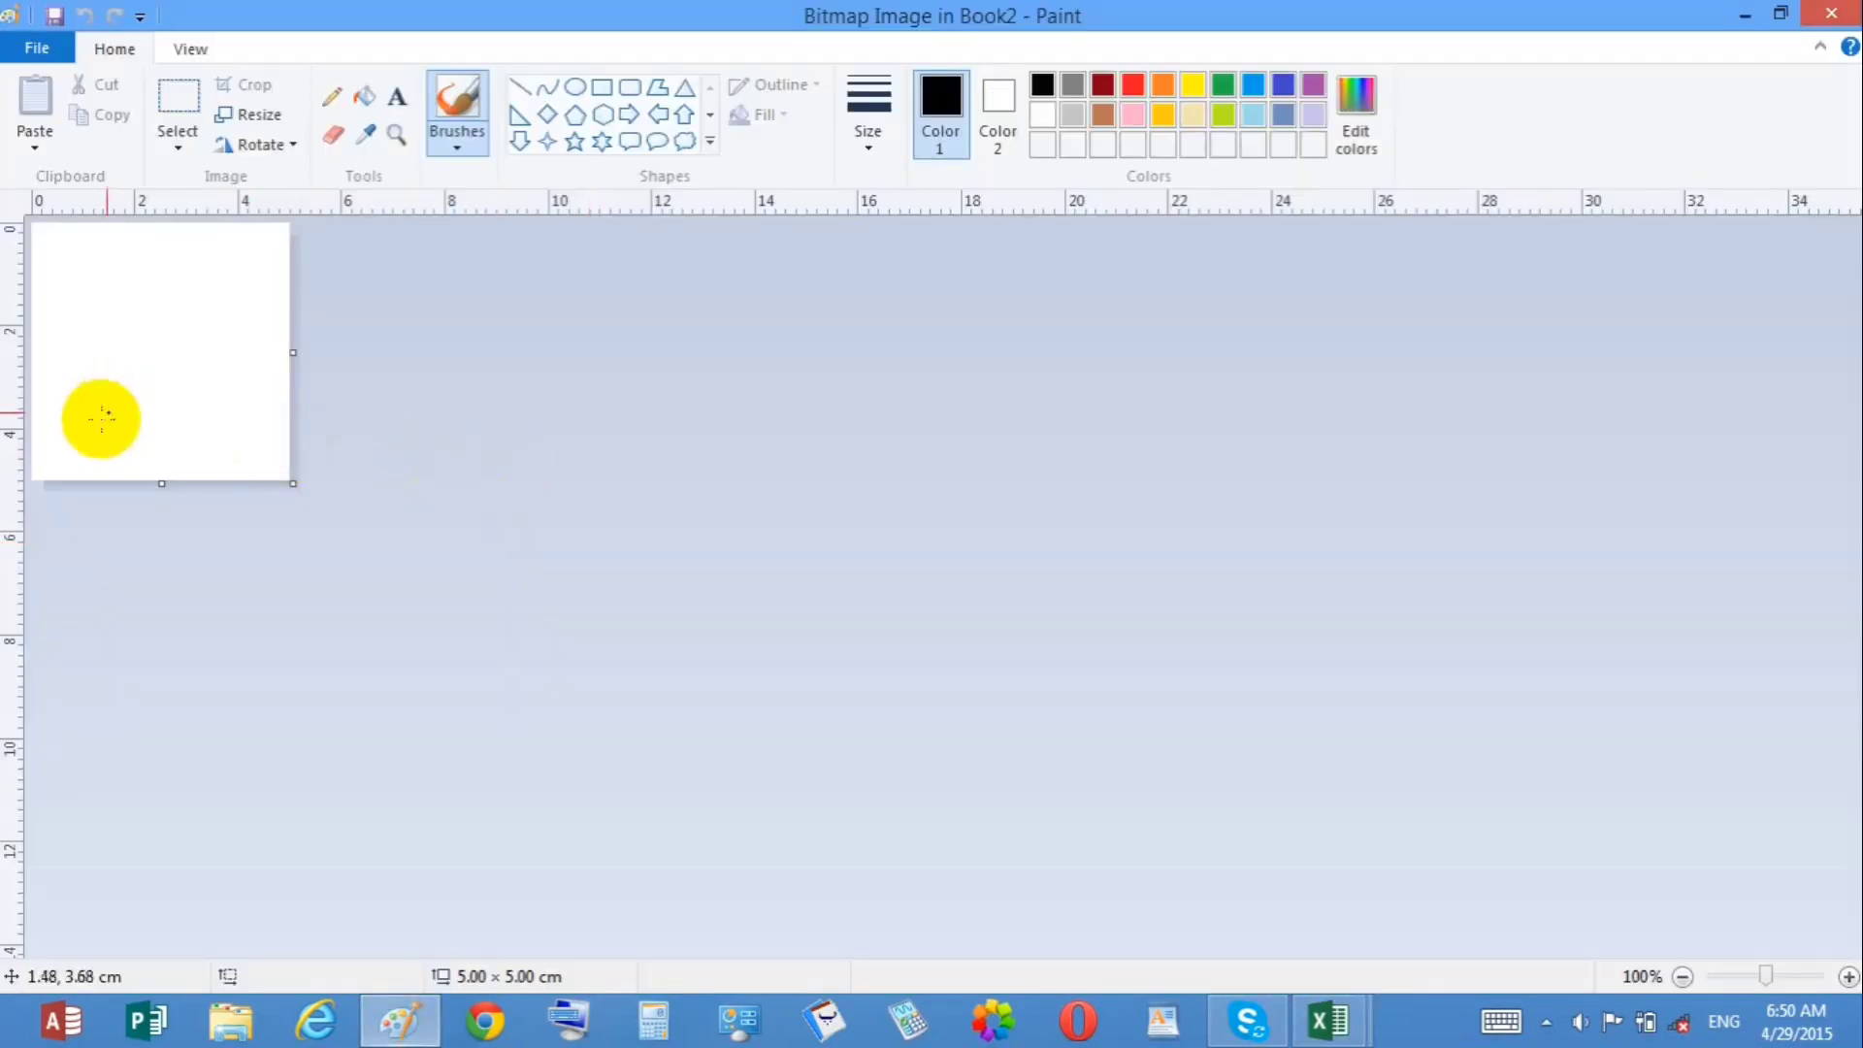
pyautogui.moveTo(85, 452)
pyautogui.mouseDown()
pyautogui.moveTo(108, 423)
pyautogui.moveTo(73, 338)
pyautogui.moveTo(108, 393)
pyautogui.moveTo(215, 306)
pyautogui.moveTo(142, 254)
pyautogui.moveTo(187, 284)
pyautogui.moveTo(100, 393)
pyautogui.moveTo(233, 313)
pyautogui.moveTo(131, 398)
pyautogui.moveTo(115, 392)
pyautogui.moveTo(137, 306)
pyautogui.moveTo(197, 366)
pyautogui.mouseUp()
pyautogui.moveTo(115, 286); pyautogui.dragTo(124, 285)
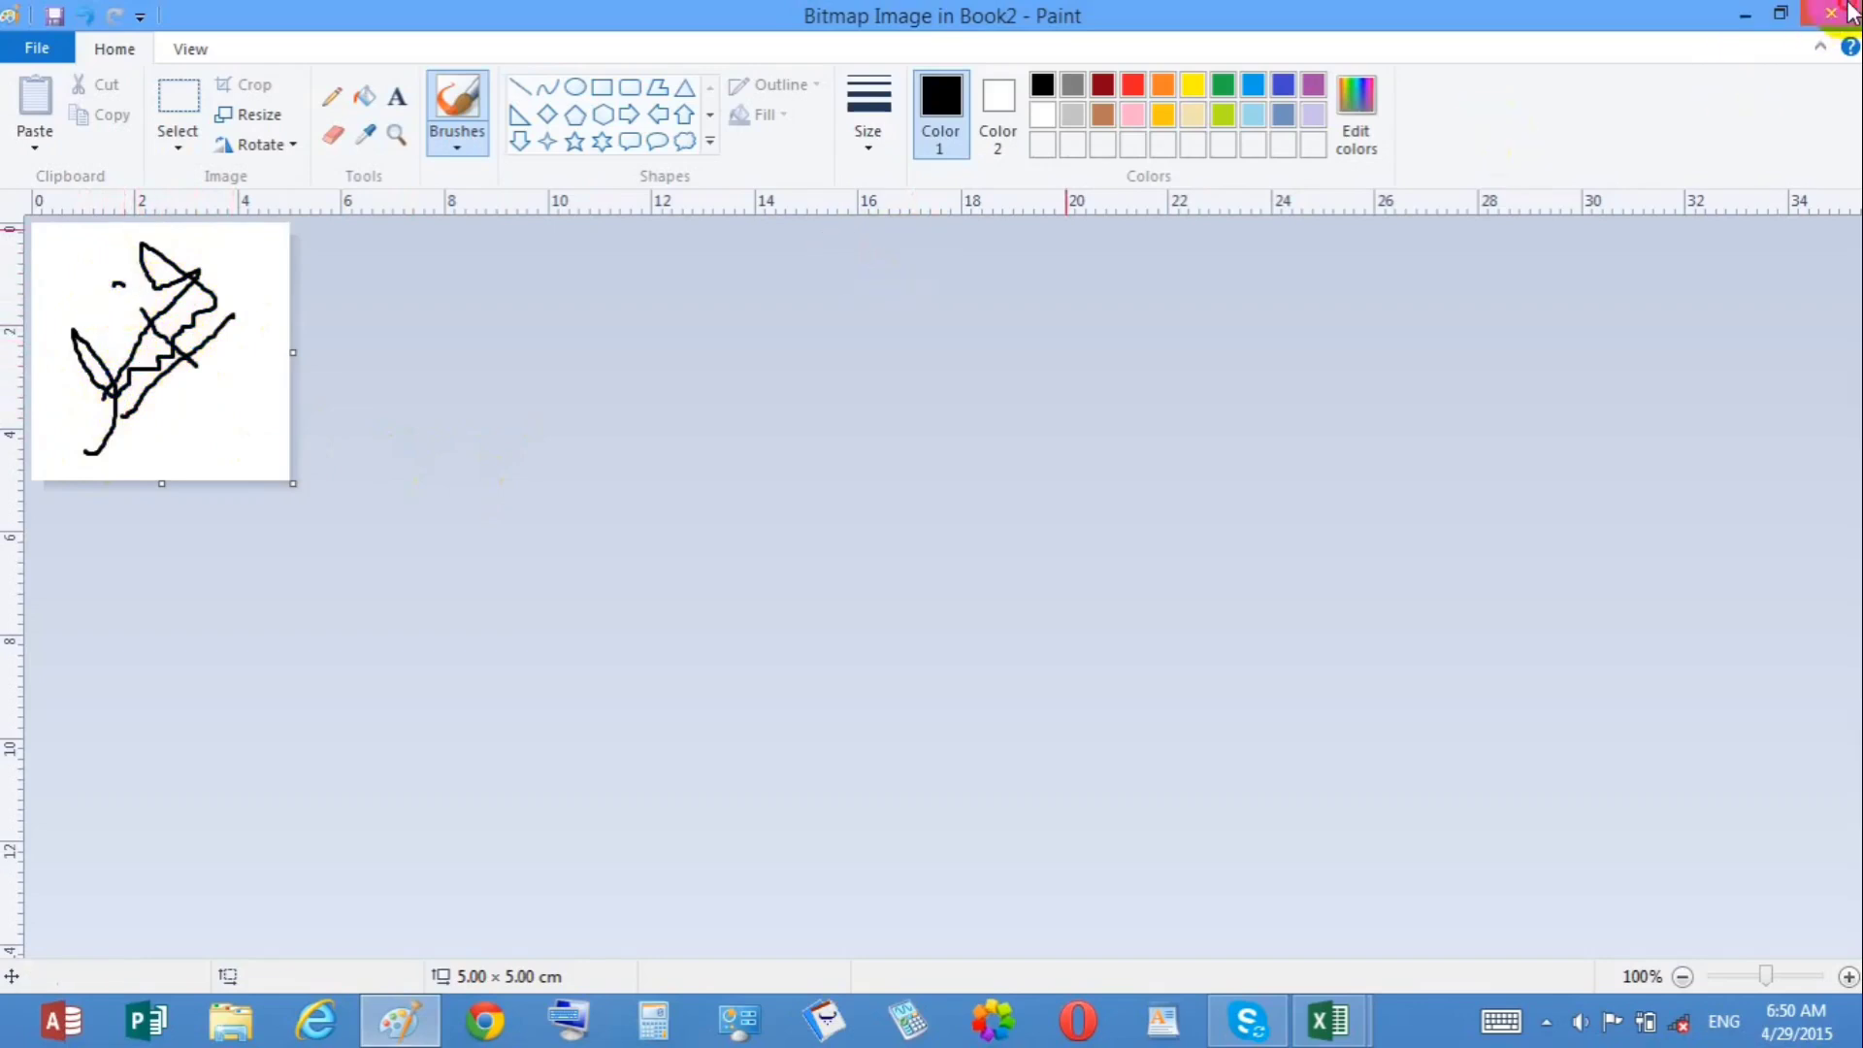
# Step: Close the image editor and move the signature object to about rows 13–21 near columns A–C
pyautogui.click(1831, 14)
pyautogui.moveTo(506, 652); pyautogui.dragTo(149, 657)
pyautogui.click(663, 677)
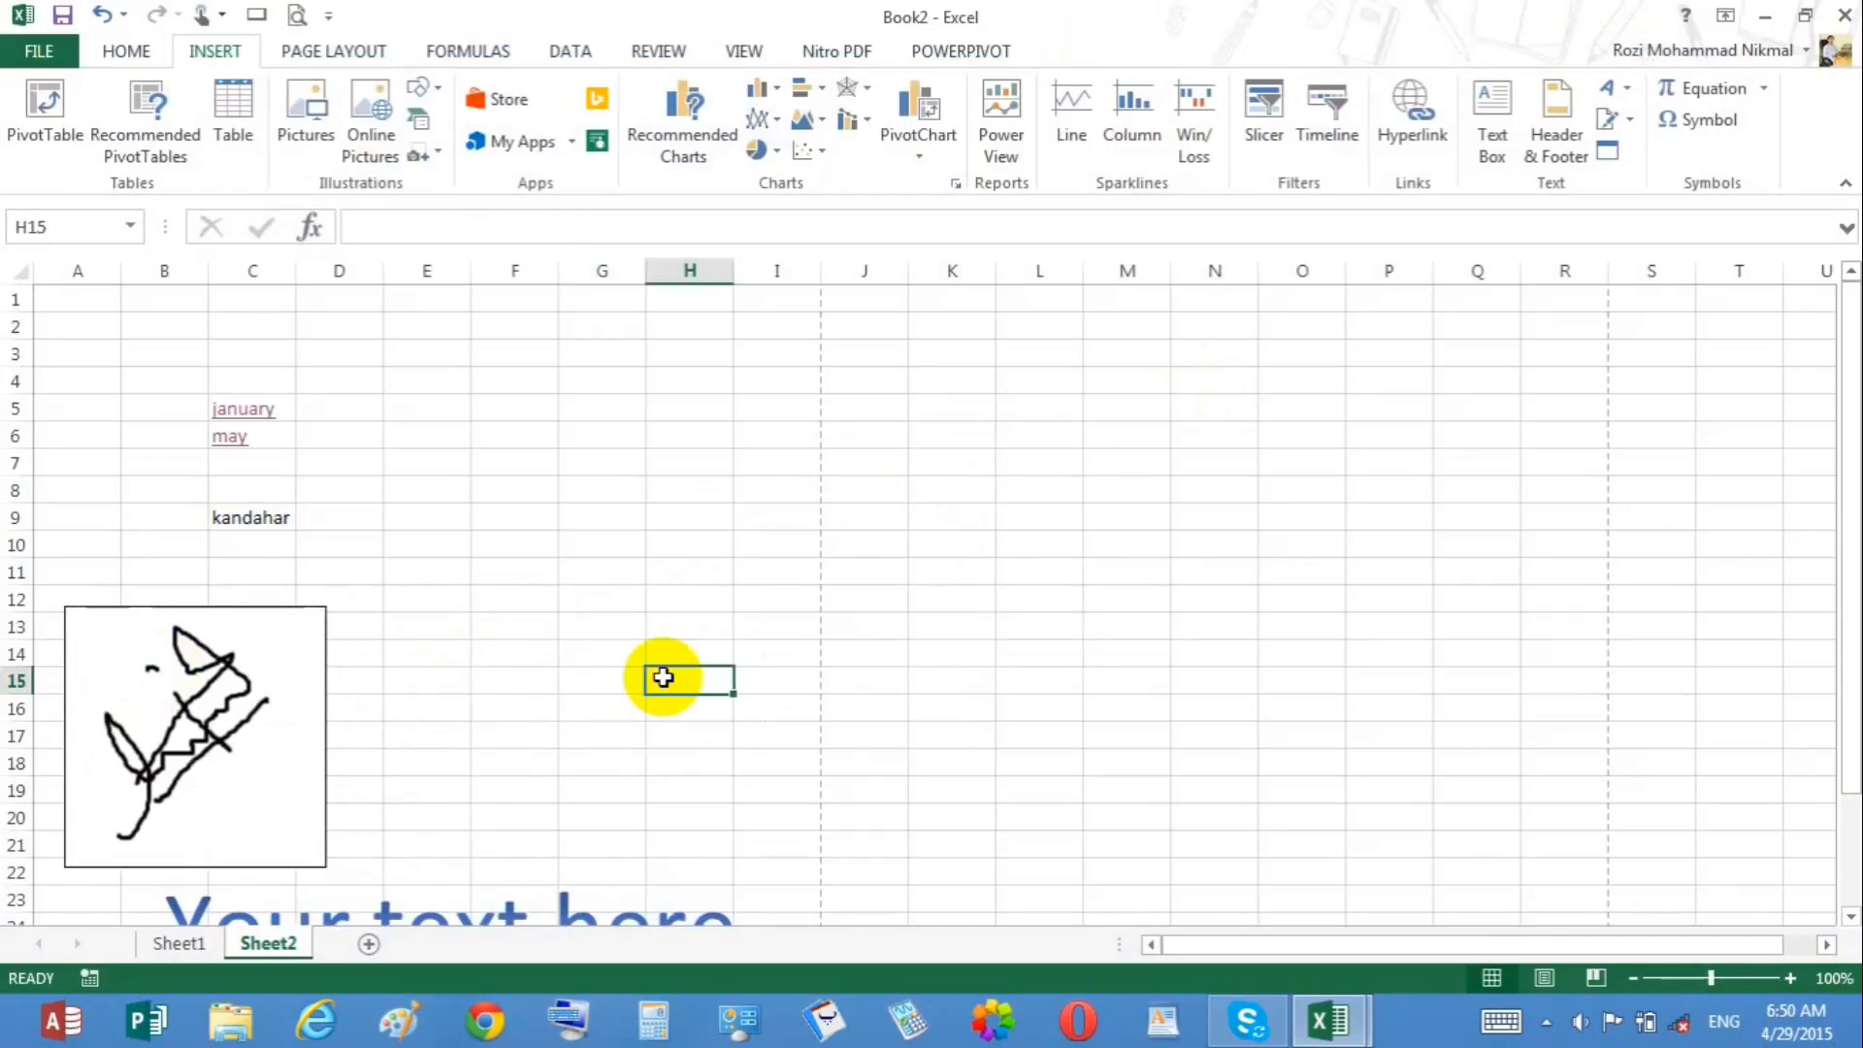
# Step: Remove the outline from the signature object with No Outline
pyautogui.click(282, 633)
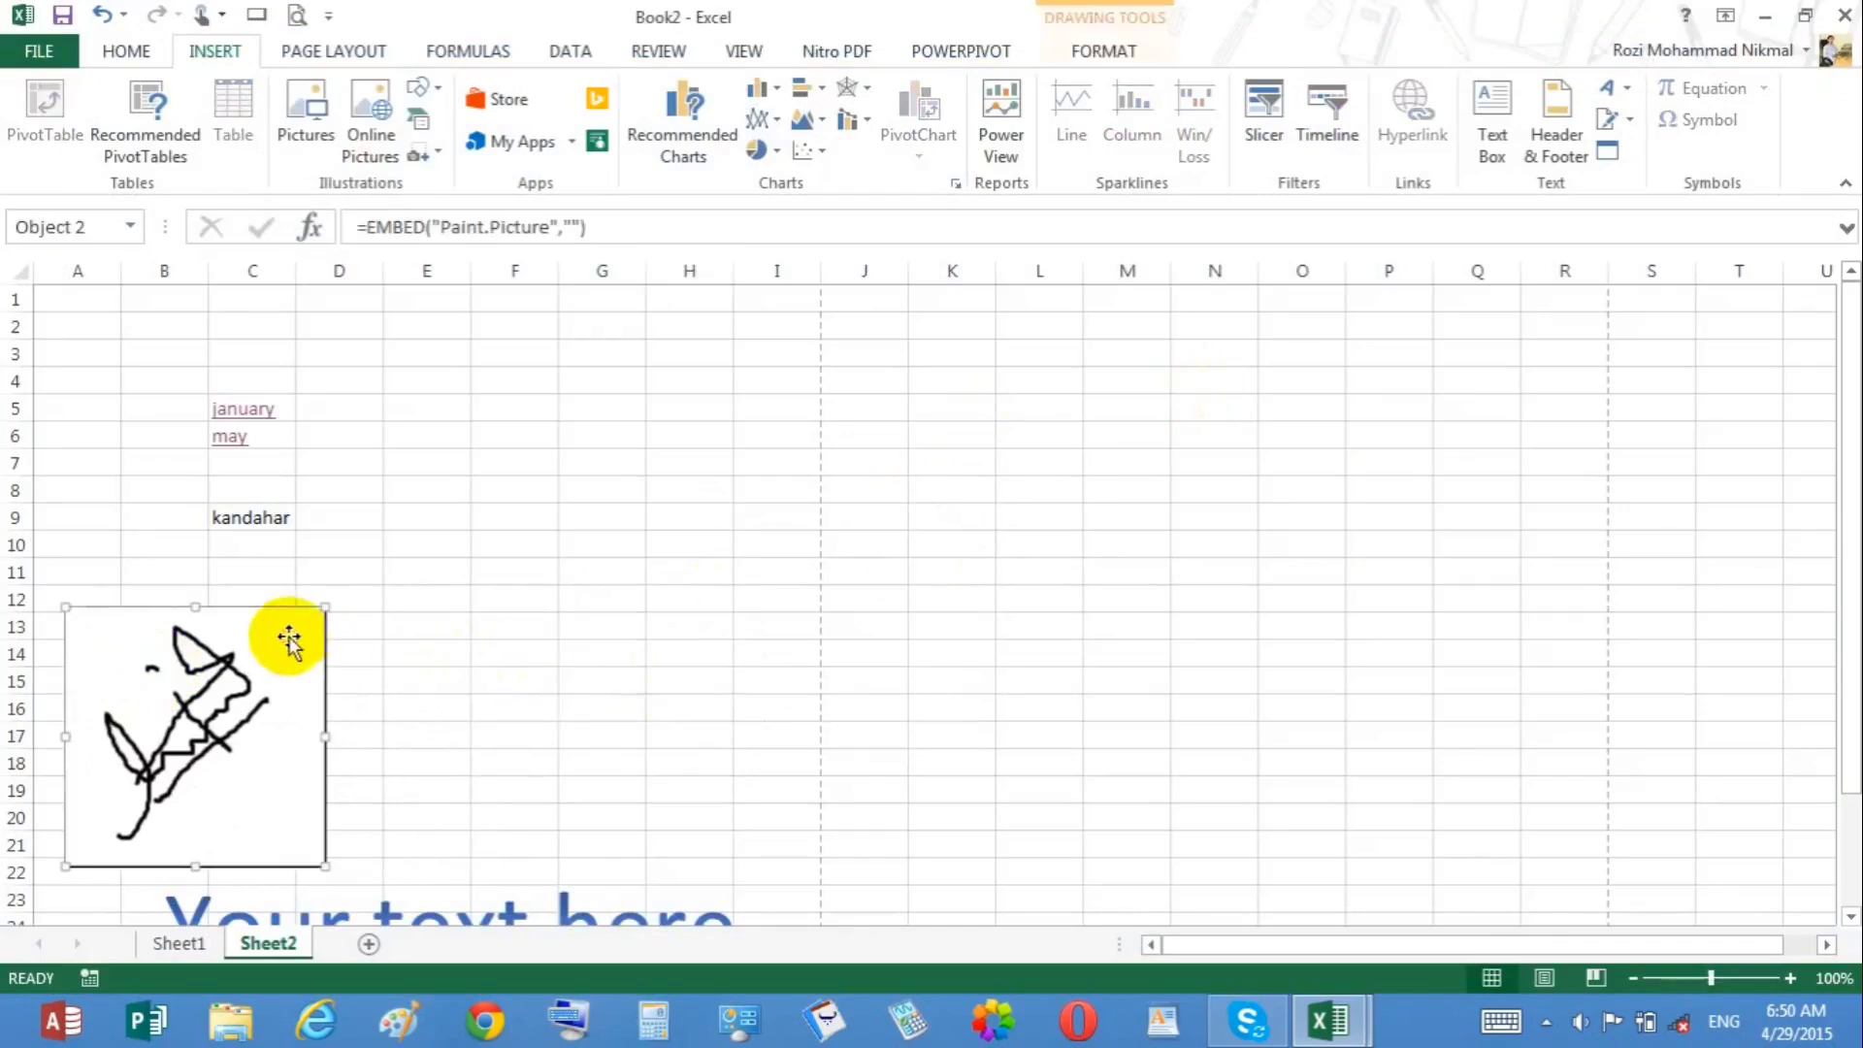
pyautogui.click(1086, 55)
pyautogui.click(723, 115)
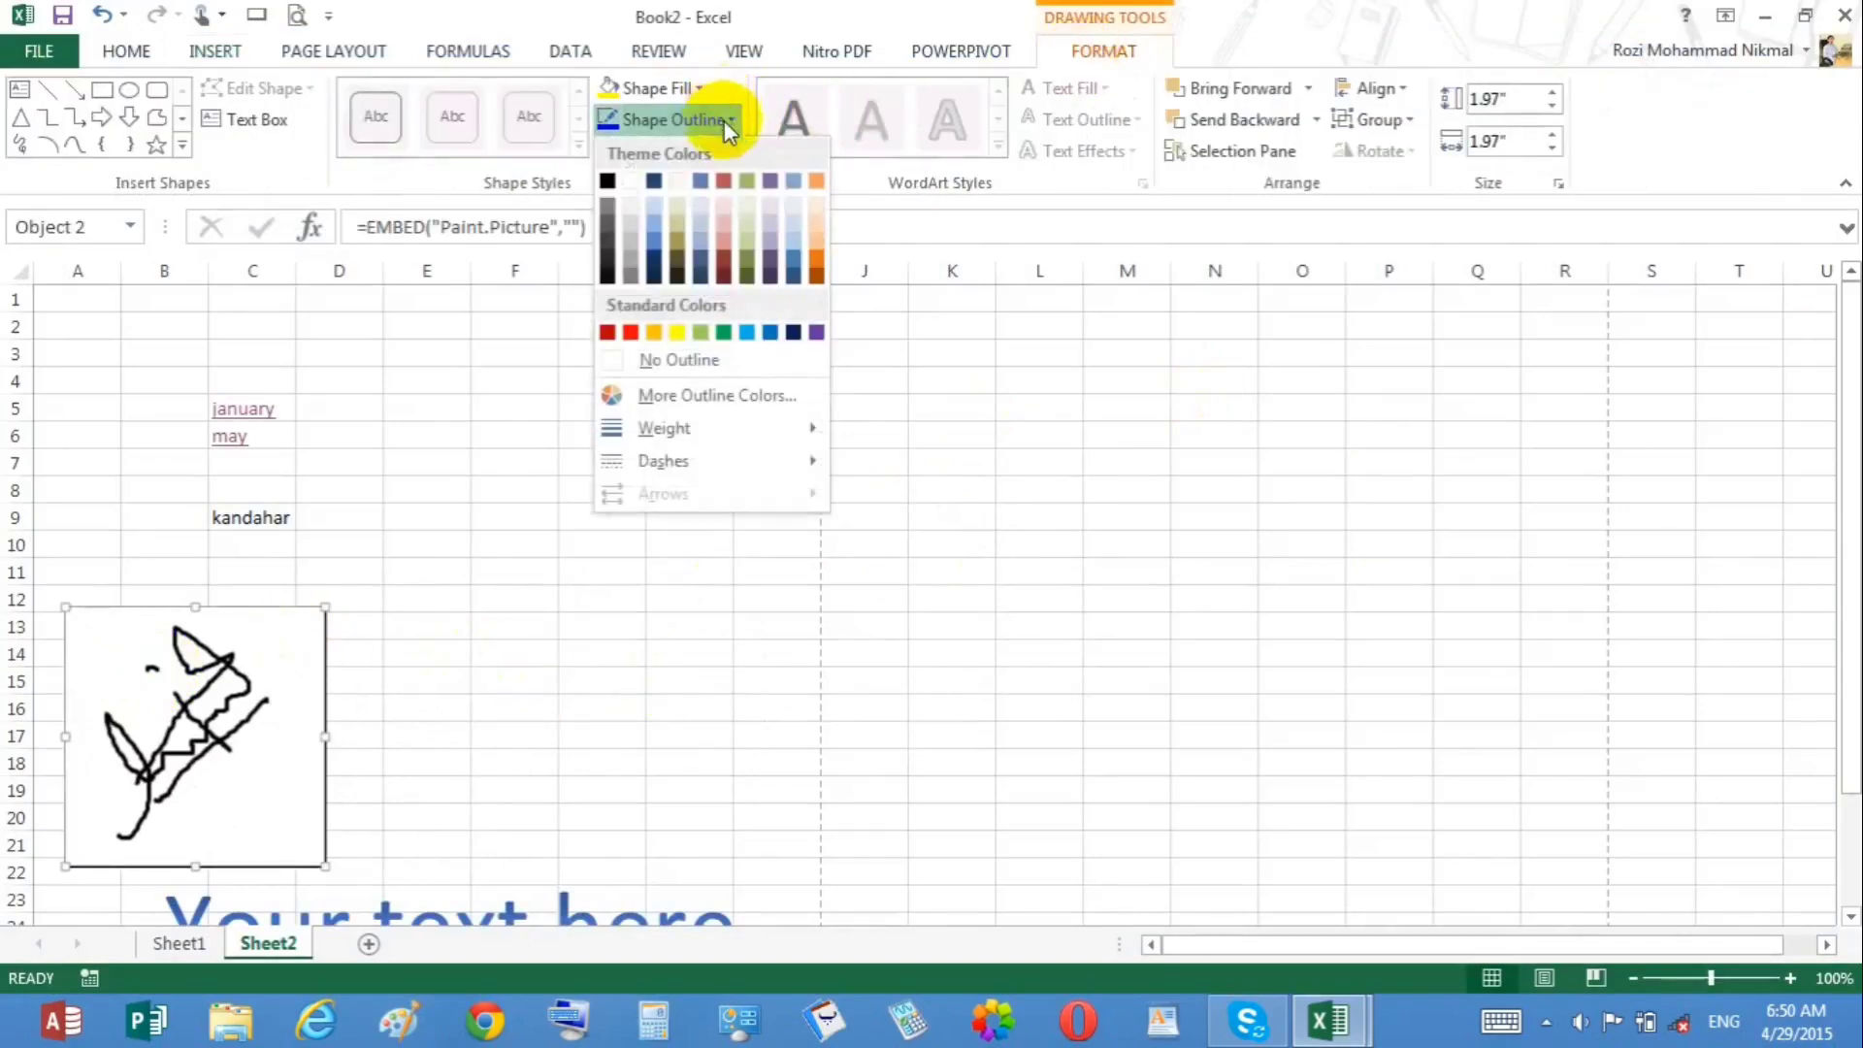
pyautogui.click(696, 365)
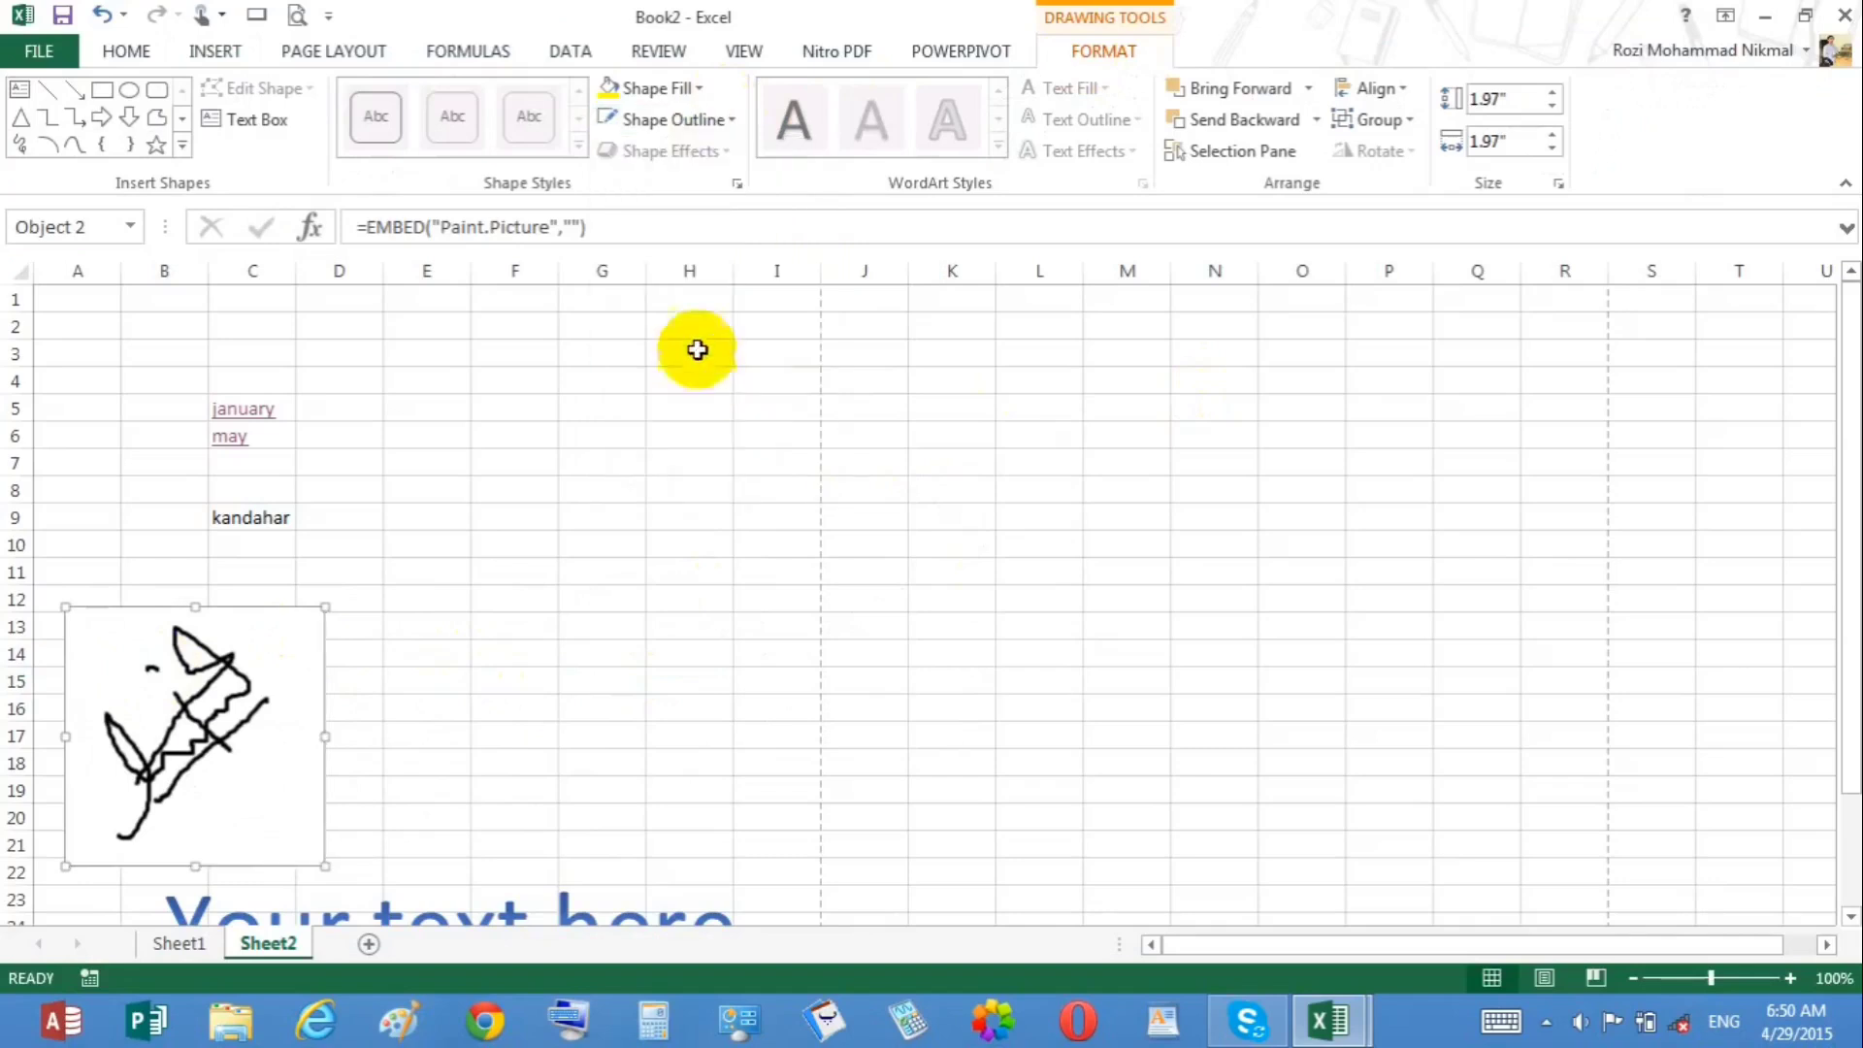
# Step: Remove the fill from the signature object with No Fill and deselect it
pyautogui.click(697, 89)
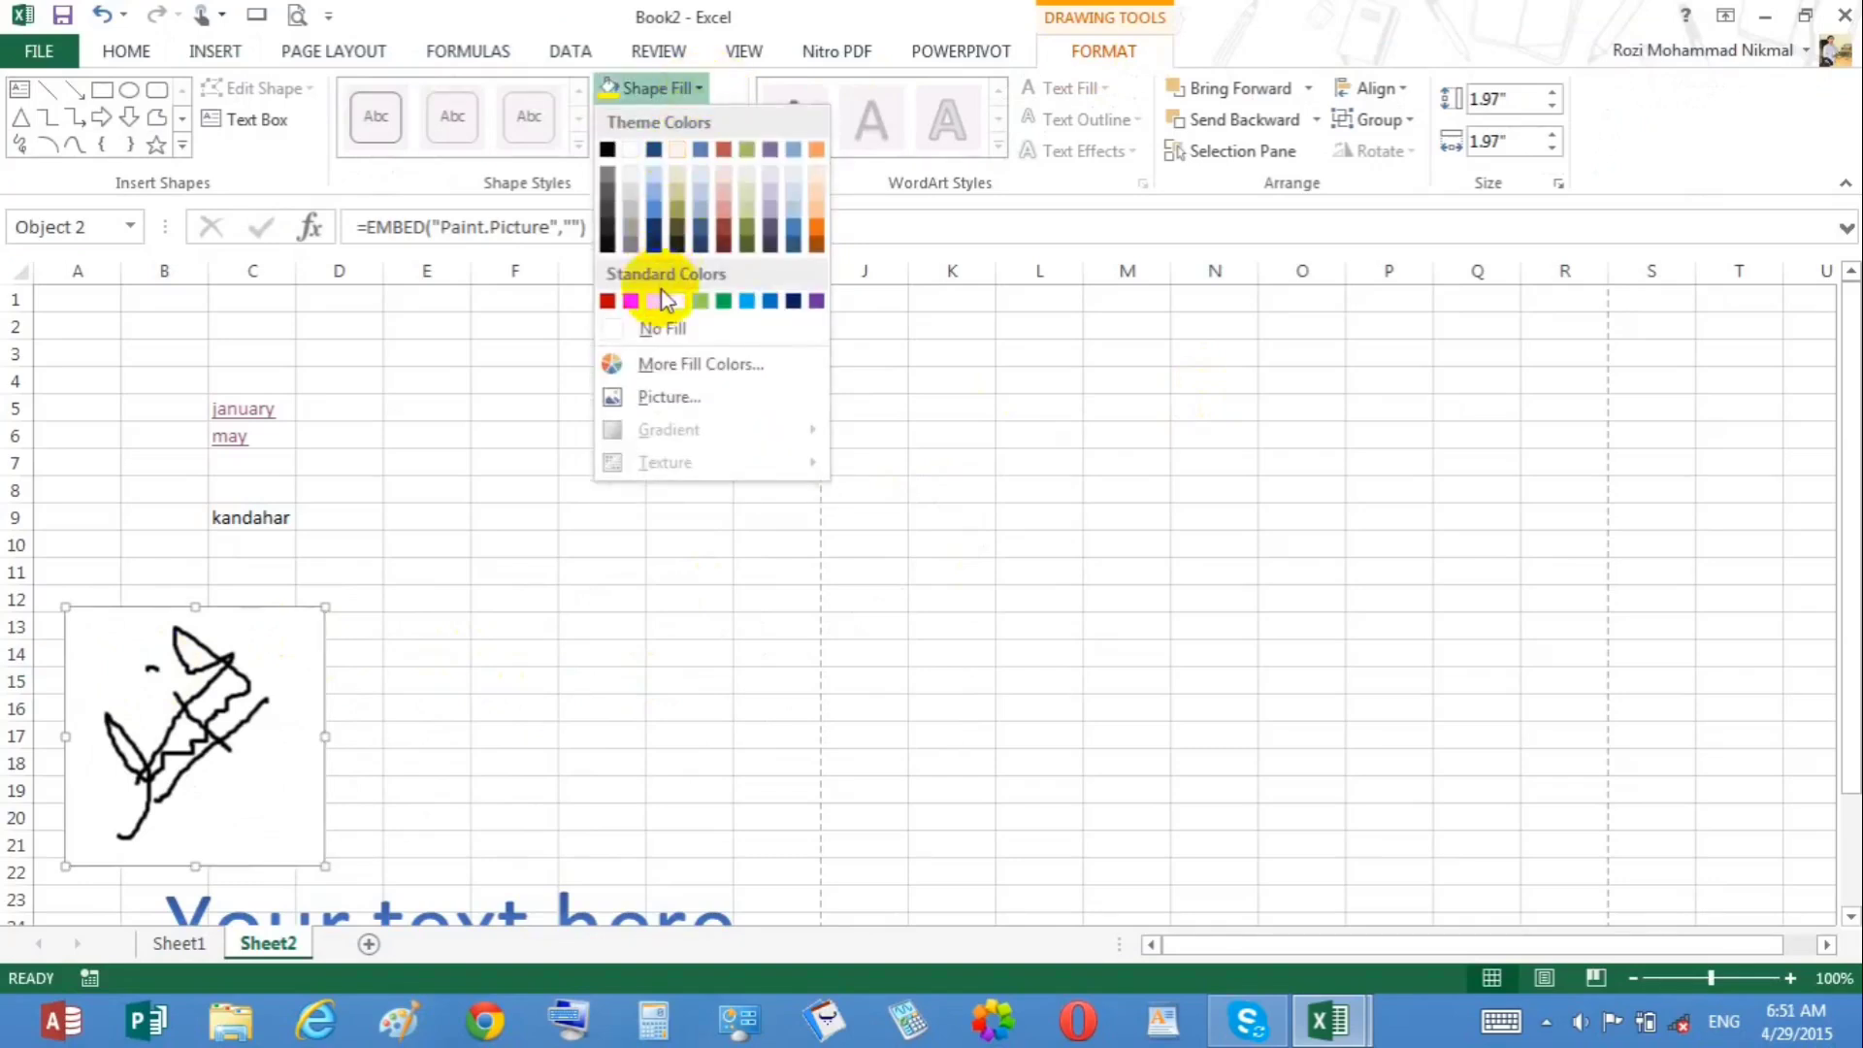
pyautogui.click(664, 327)
pyautogui.click(622, 534)
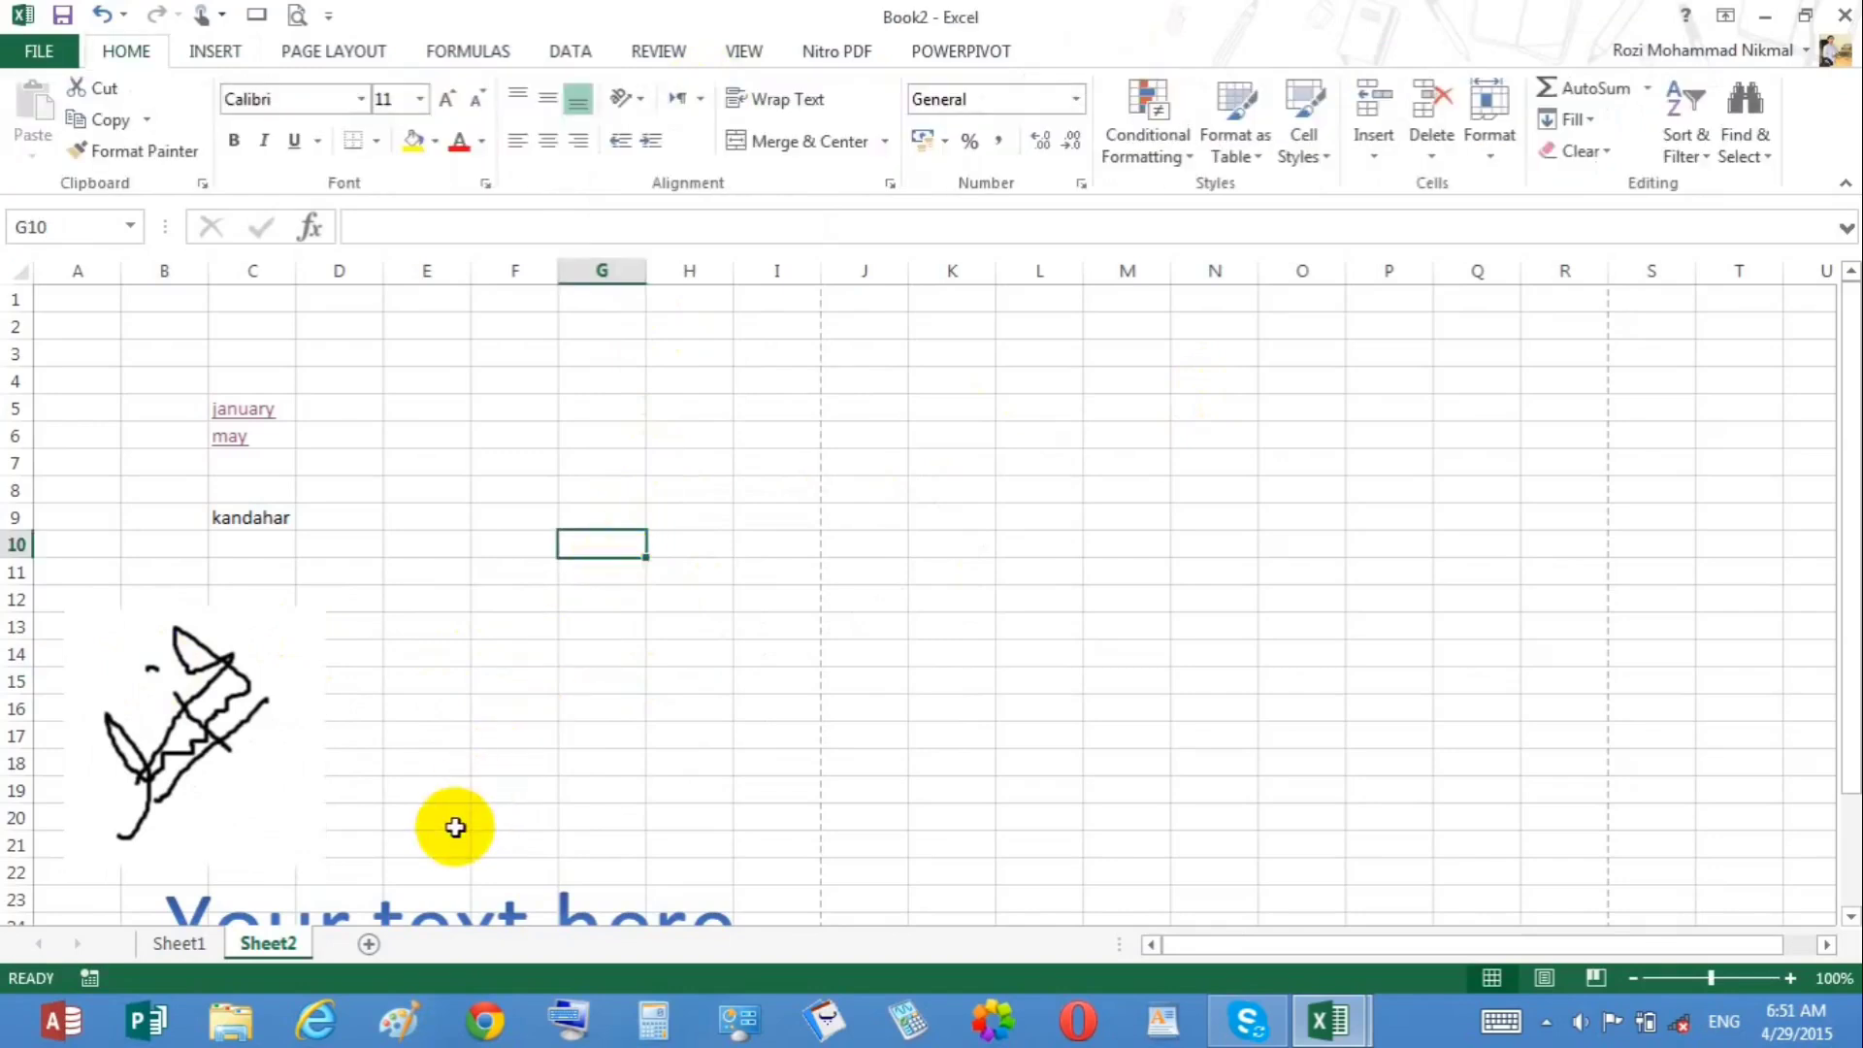
# Step: Preview the sheet in Print view and return to the worksheet
pyautogui.hotkey('ctrl', 'p')
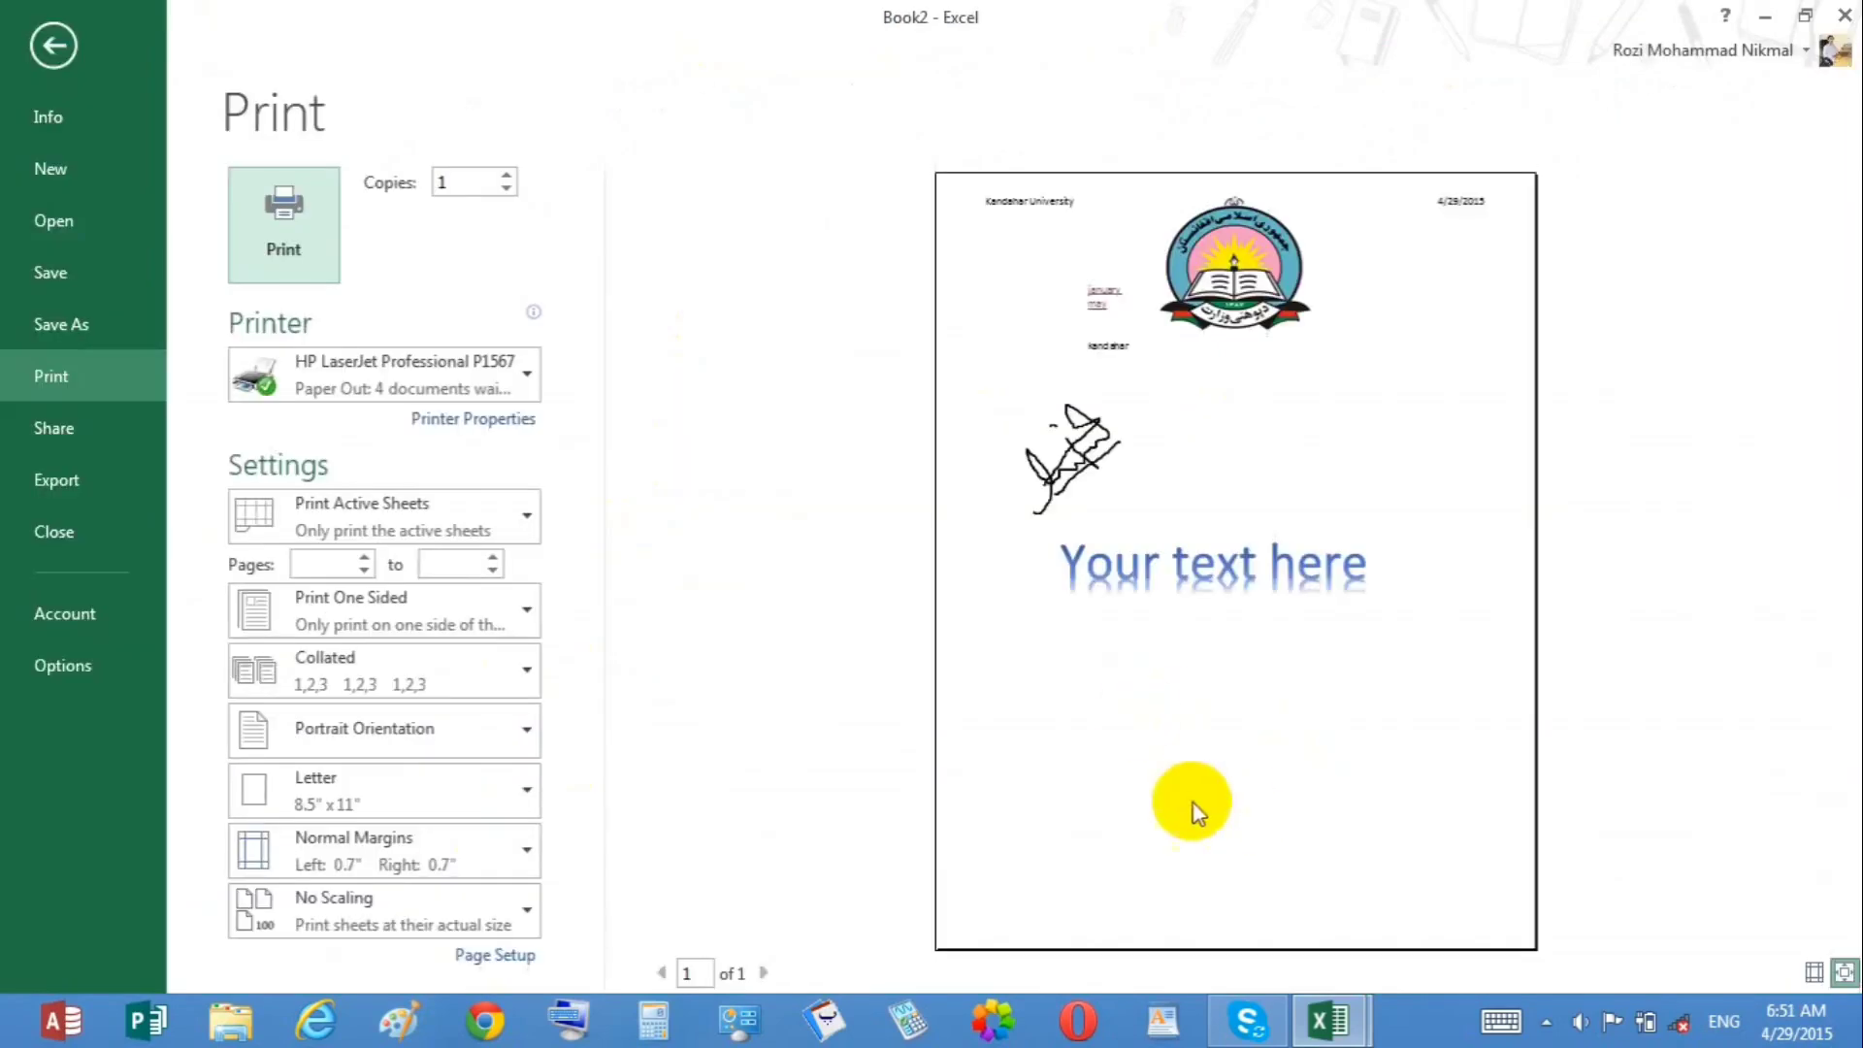
pyautogui.click(54, 46)
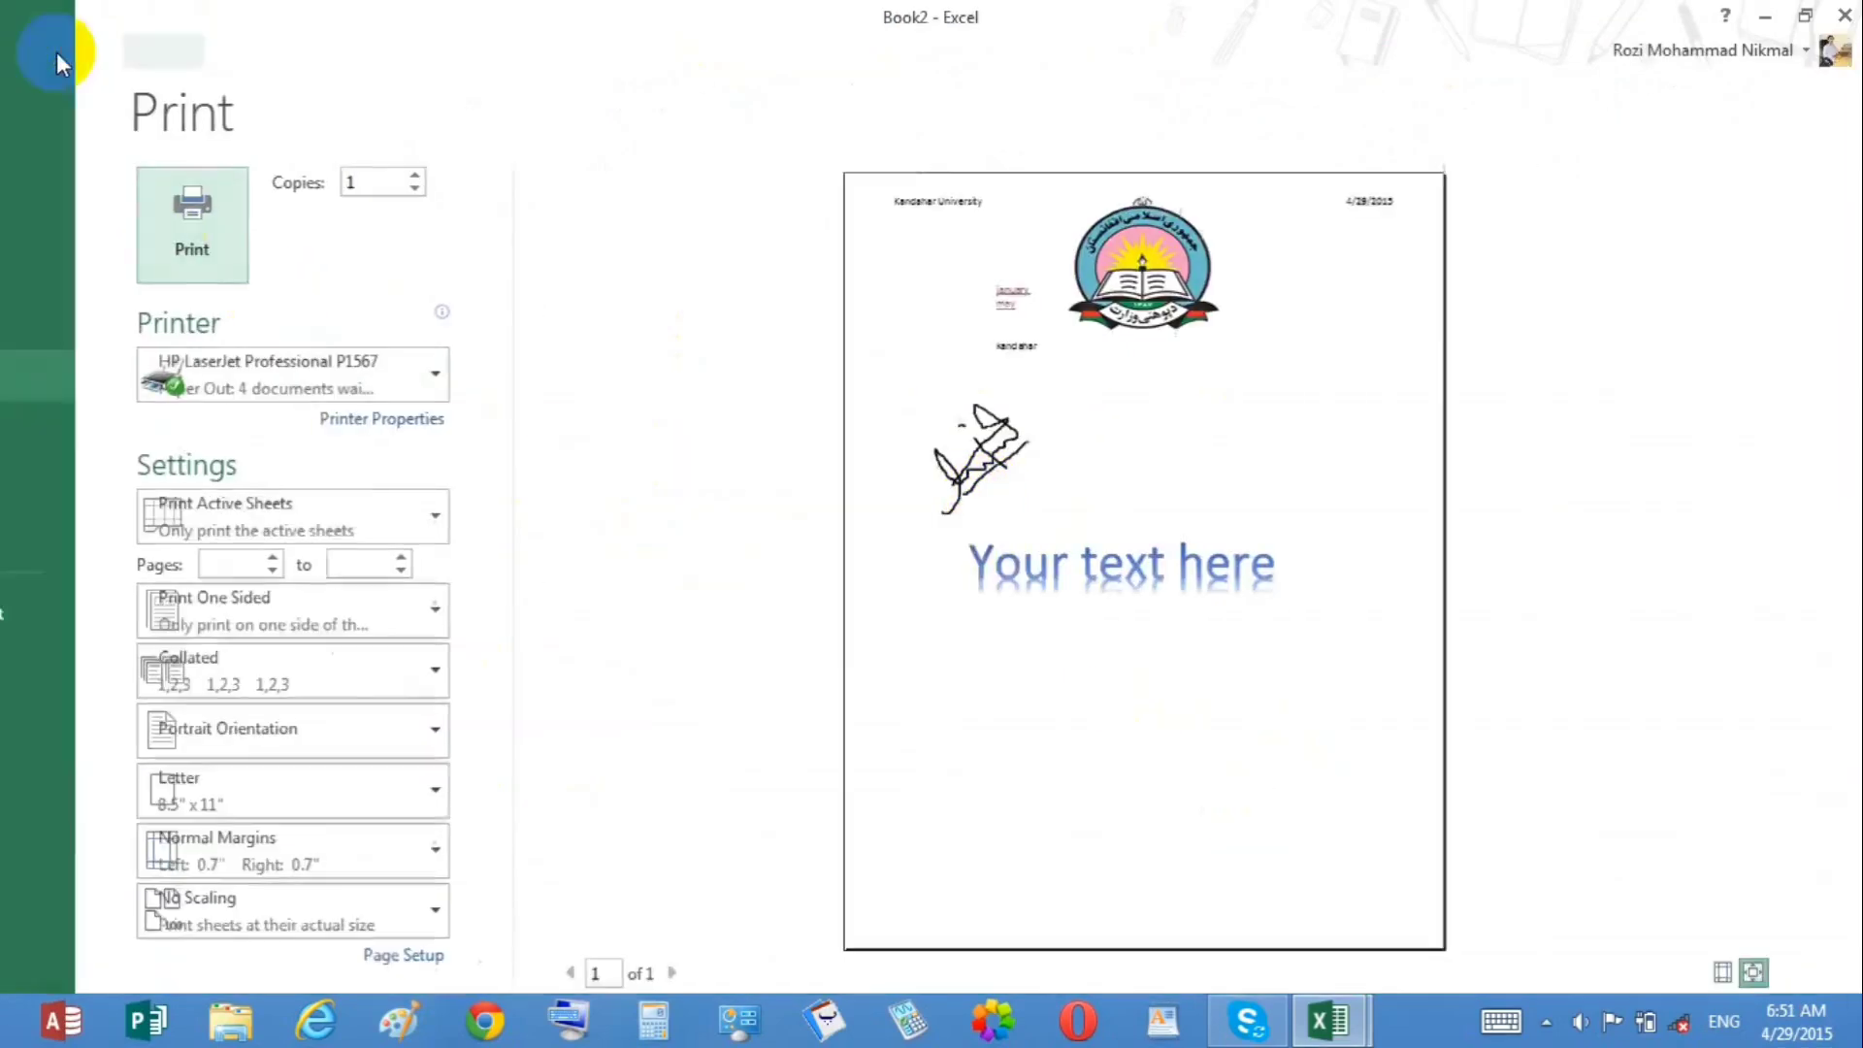
pyautogui.click(682, 712)
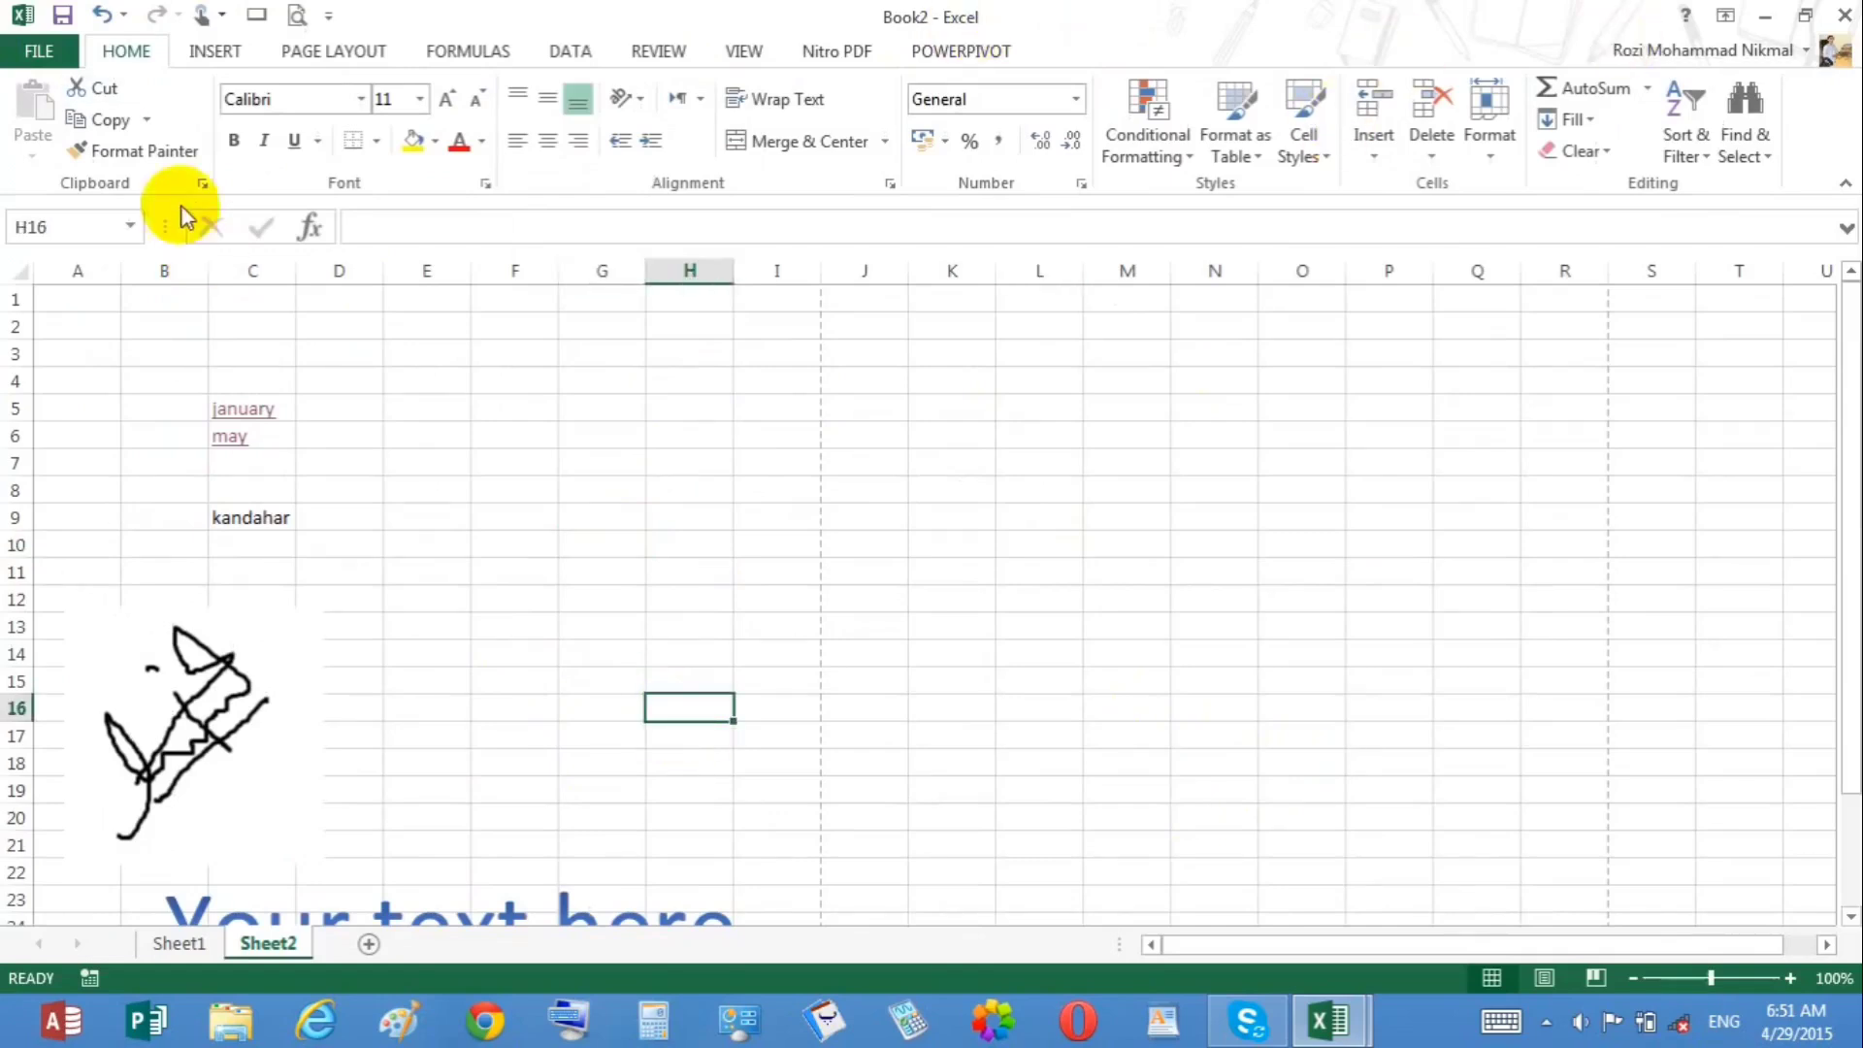
# Step: Browse the built-in Equation gallery on the Insert tab and close it without inserting
pyautogui.click(206, 48)
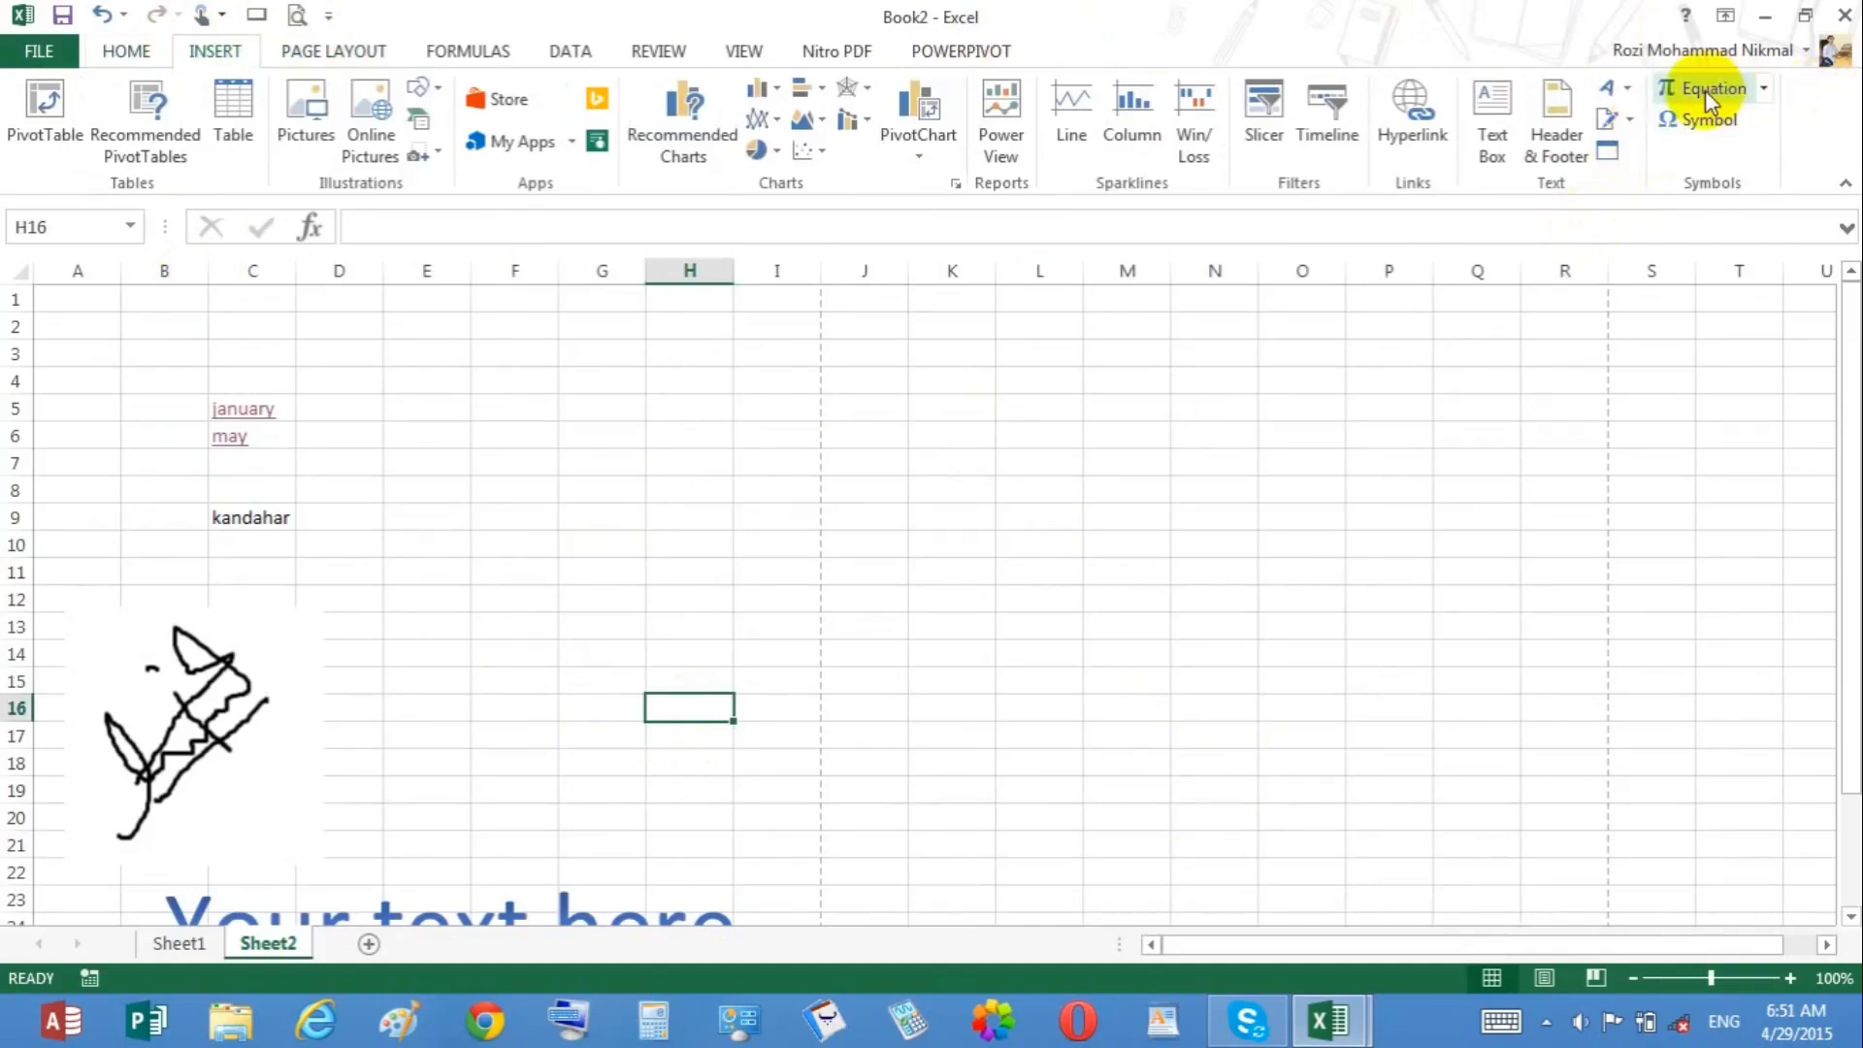
pyautogui.click(1762, 89)
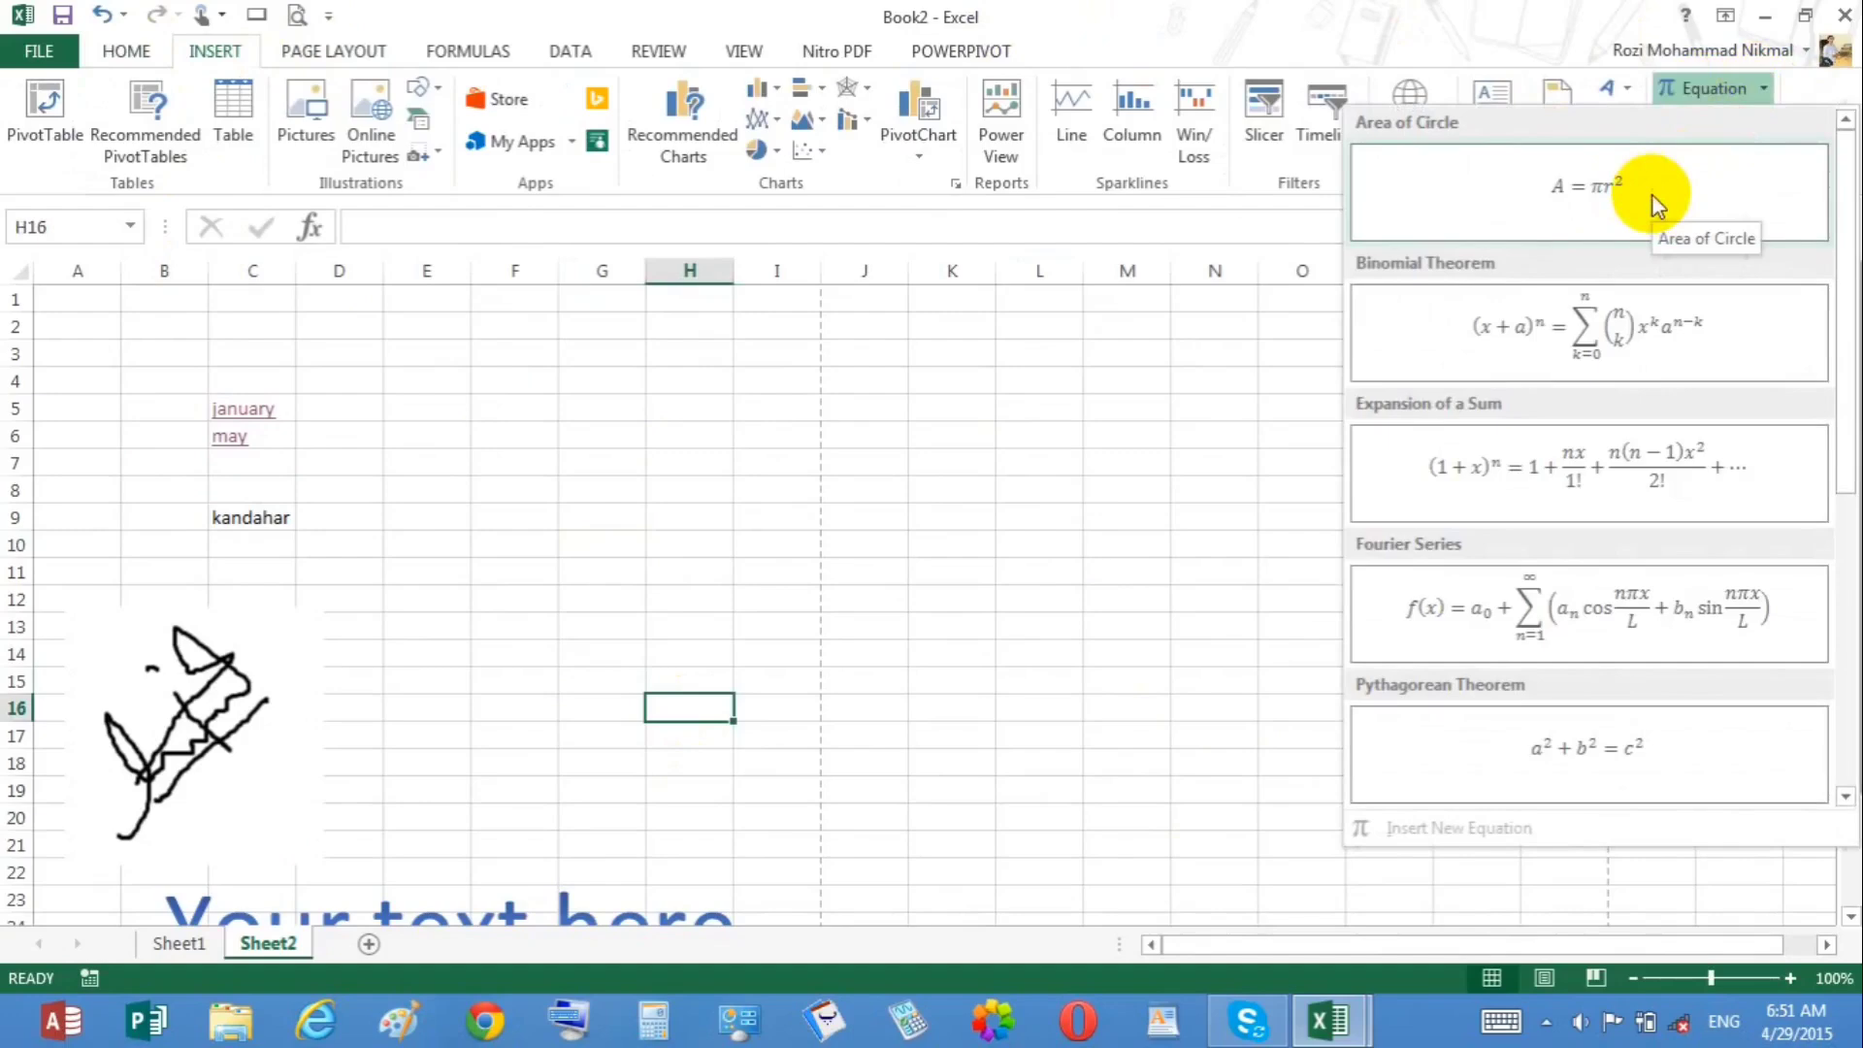
pyautogui.press('Escape')
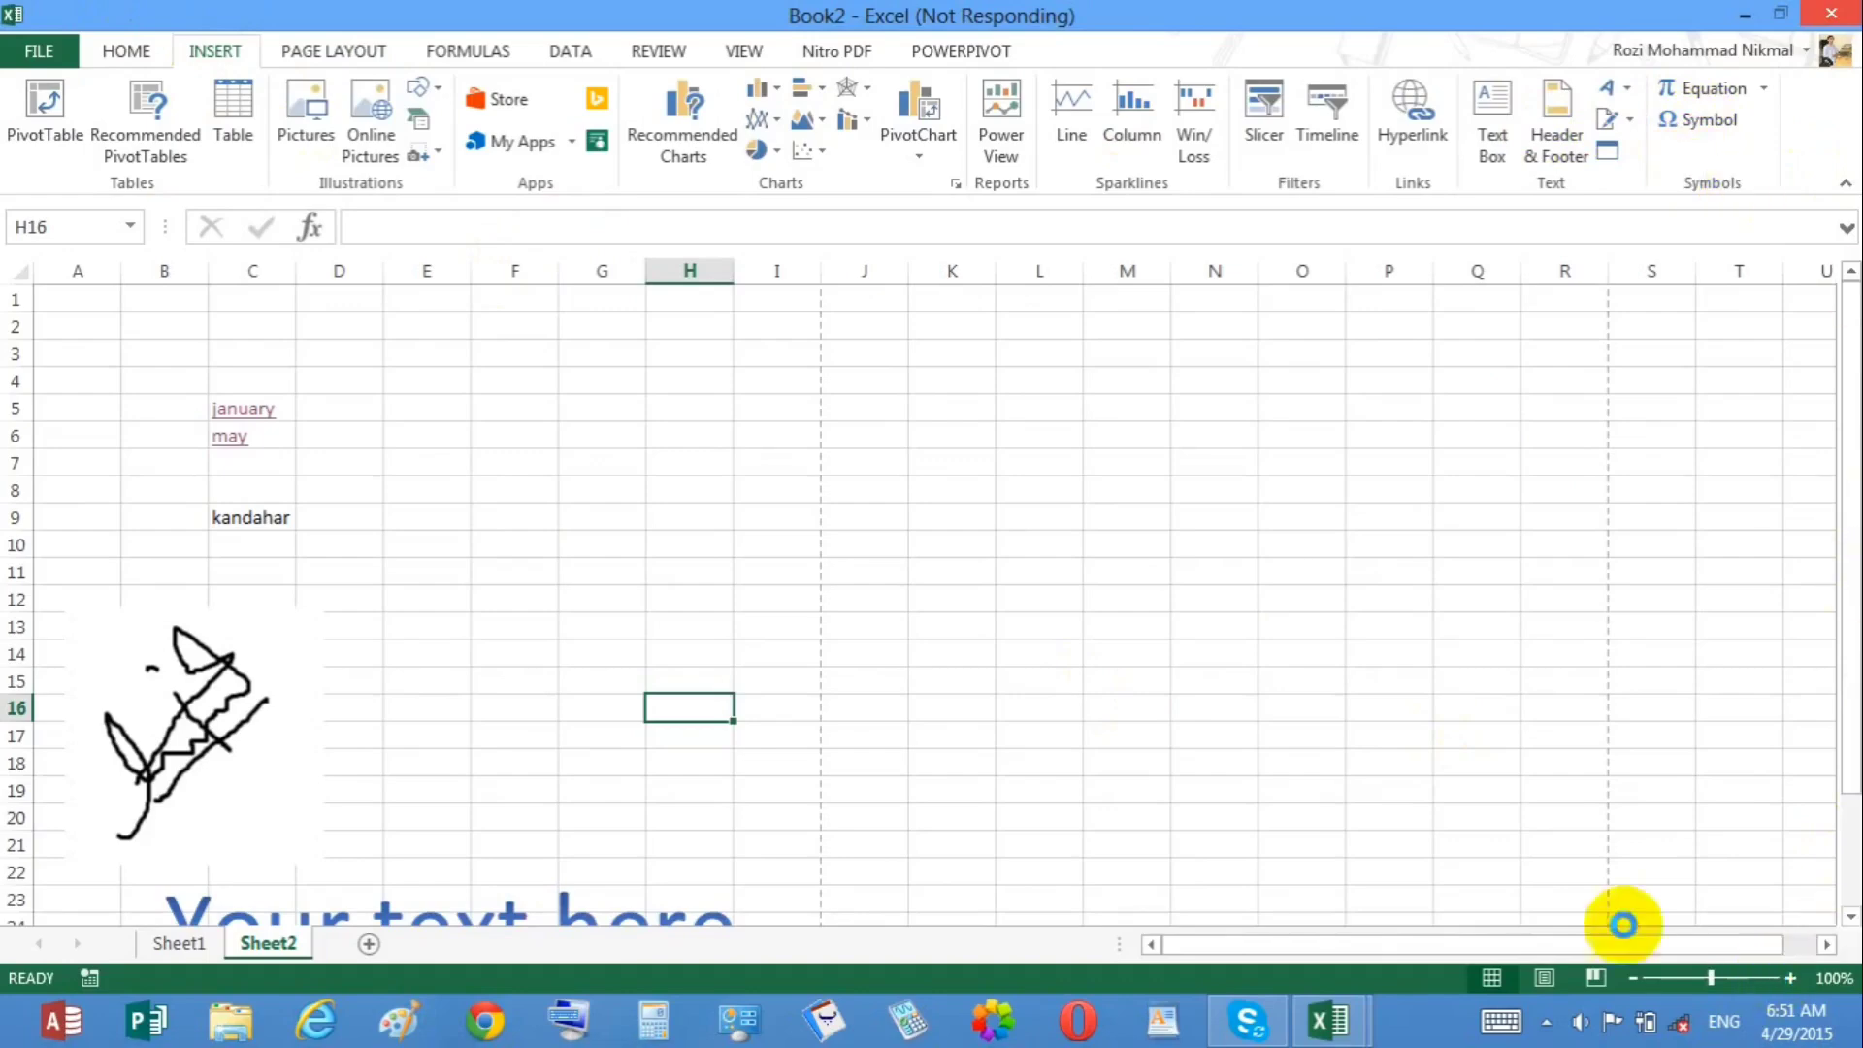
# Step: Minimize the Excel window and the Skype window to show the desktop
pyautogui.moveTo(1855, 1040)
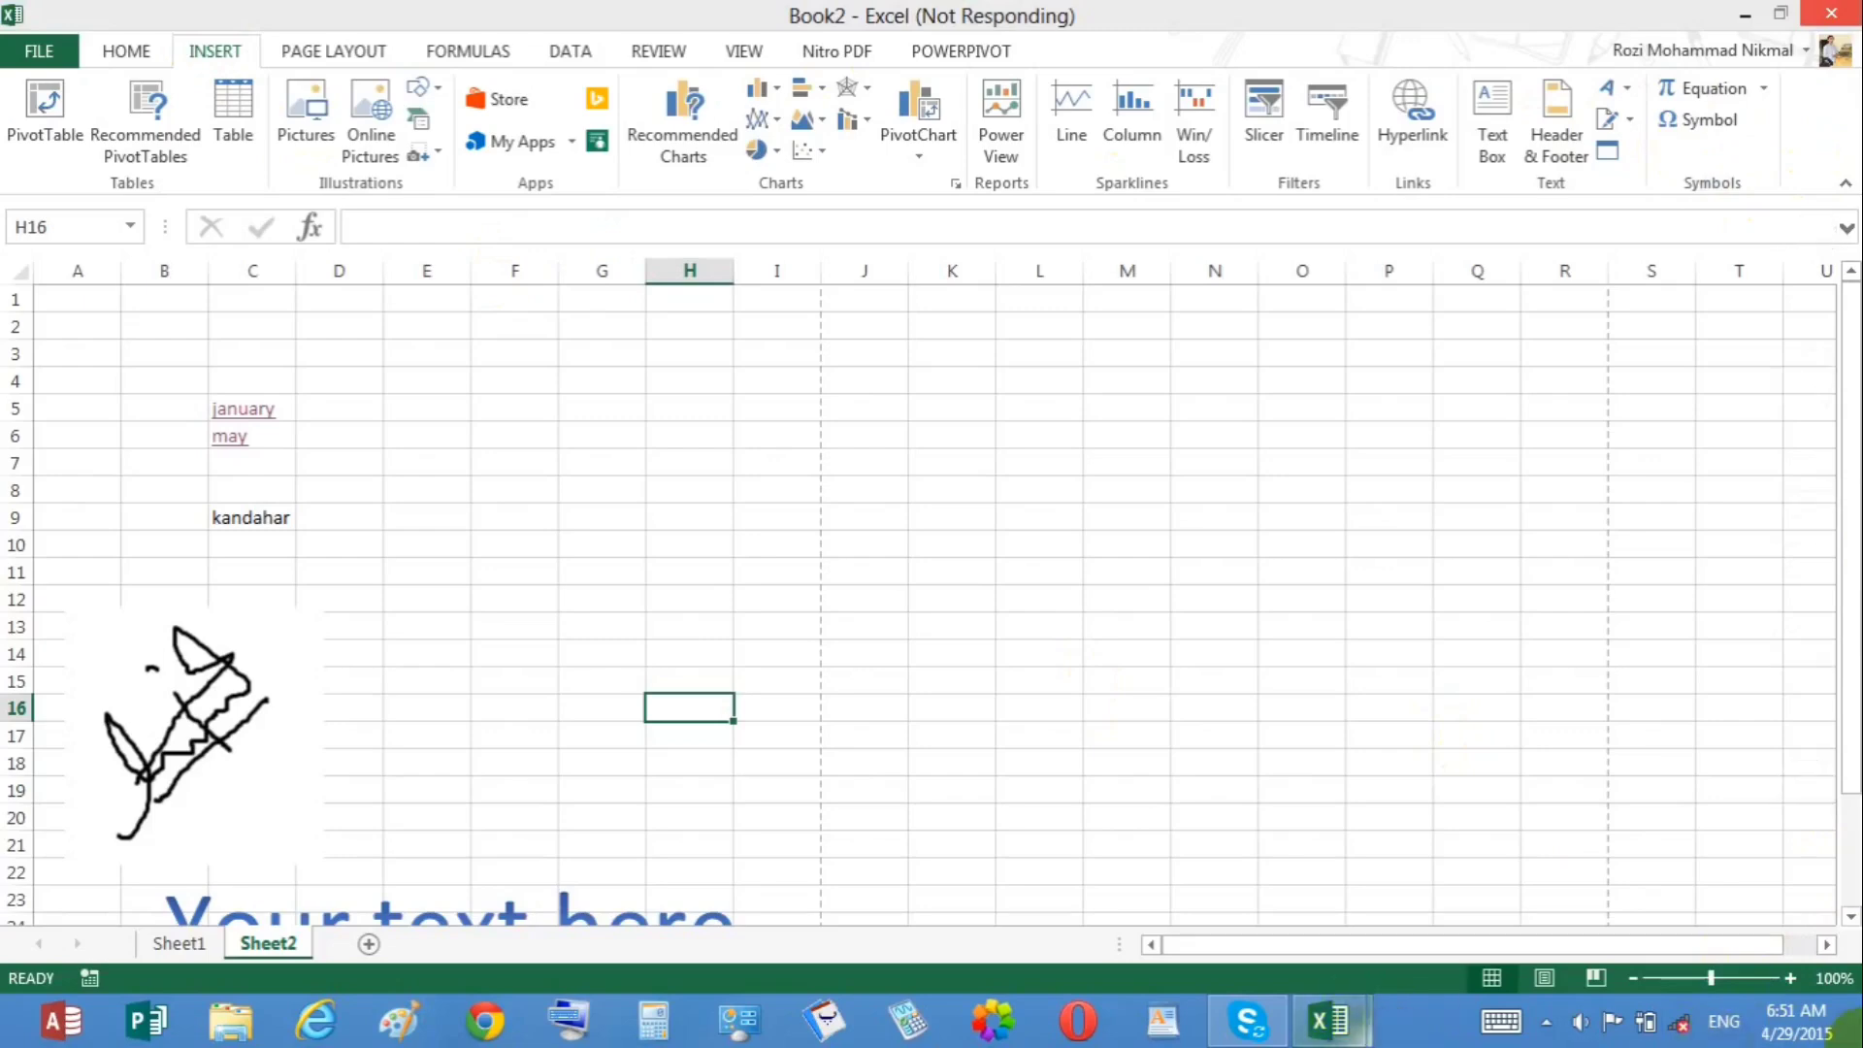
pyautogui.click(1744, 16)
pyautogui.click(1745, 17)
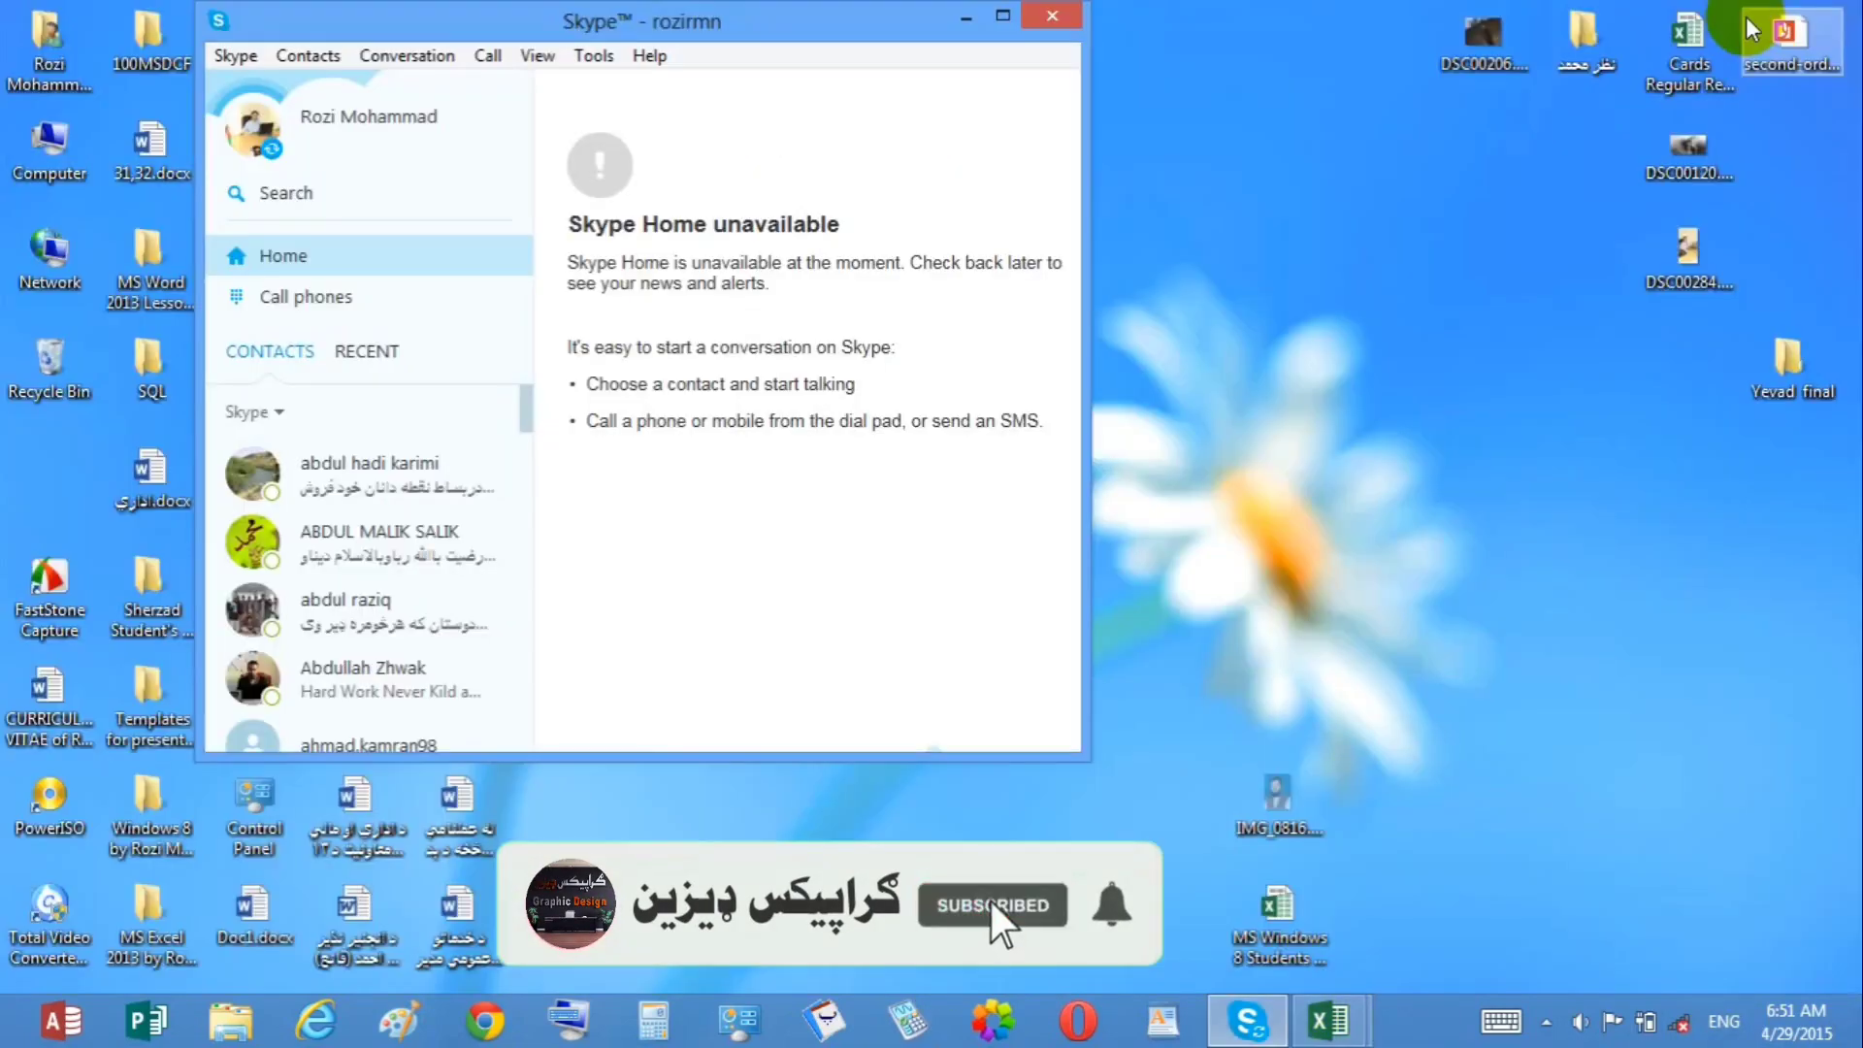
pyautogui.click(1050, 21)
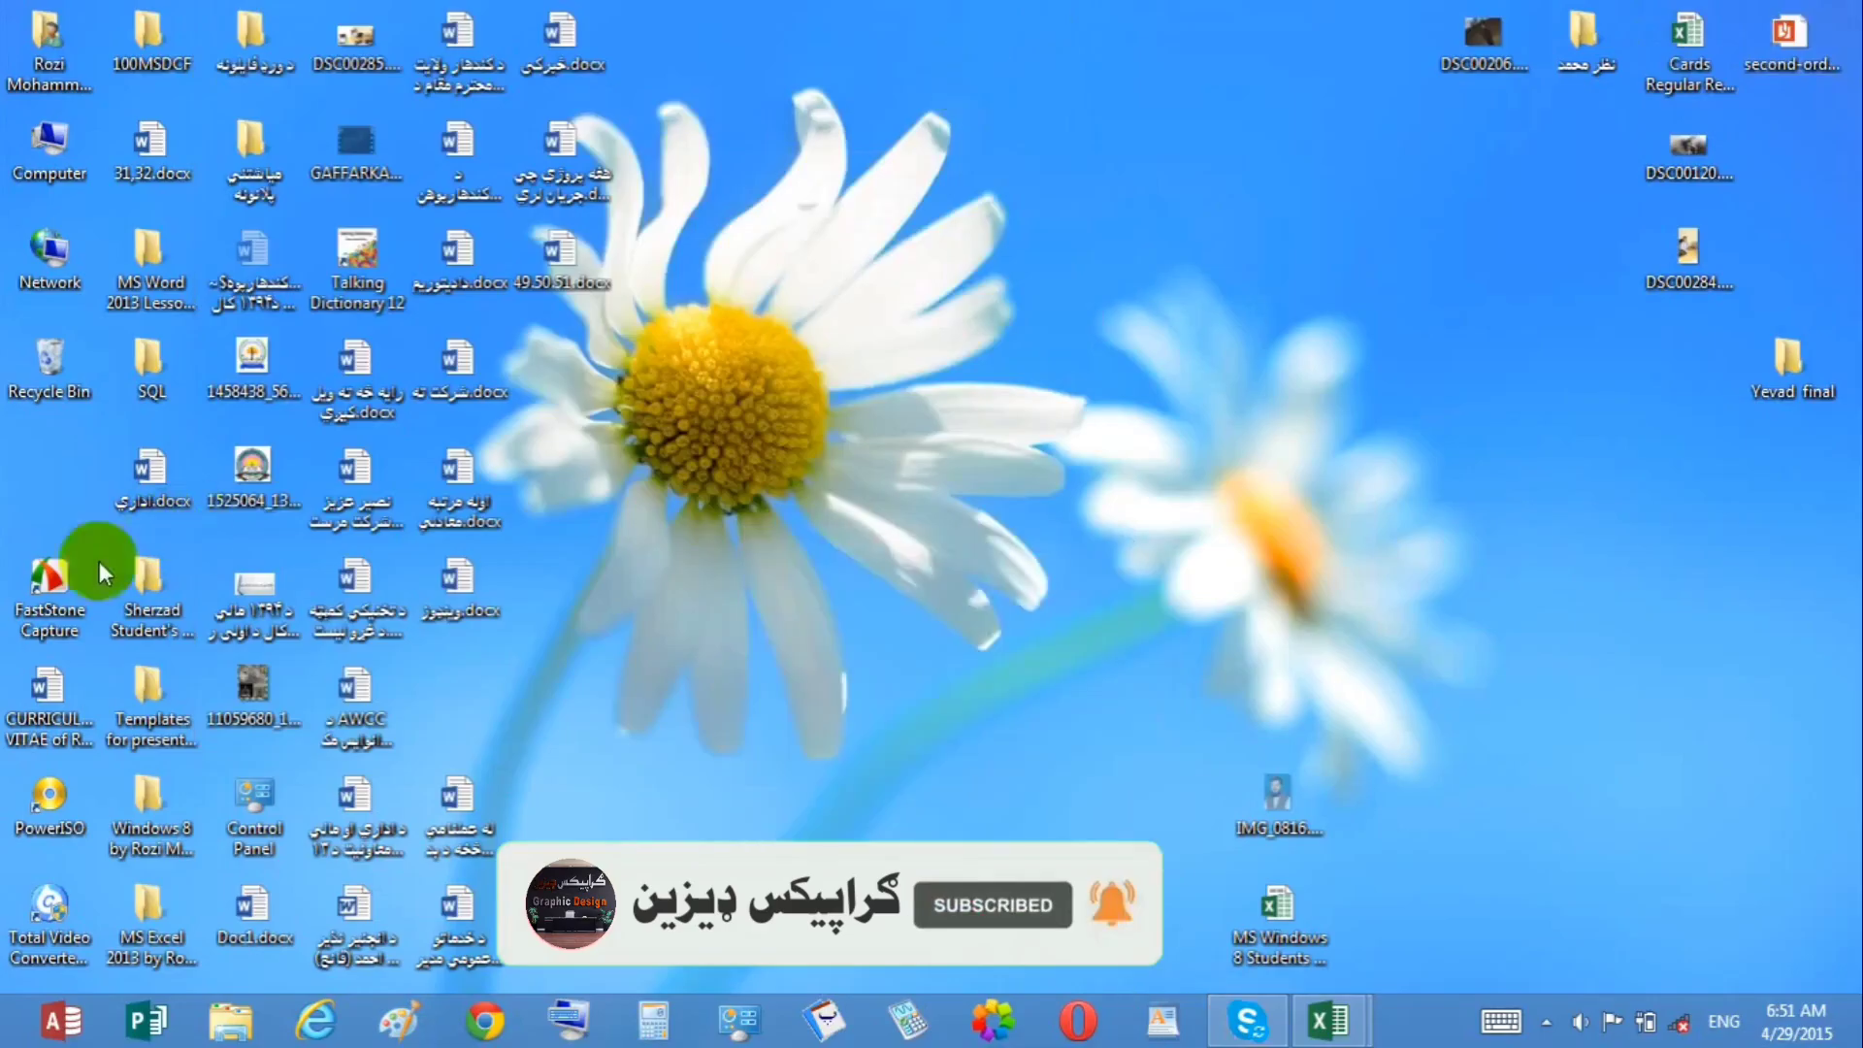